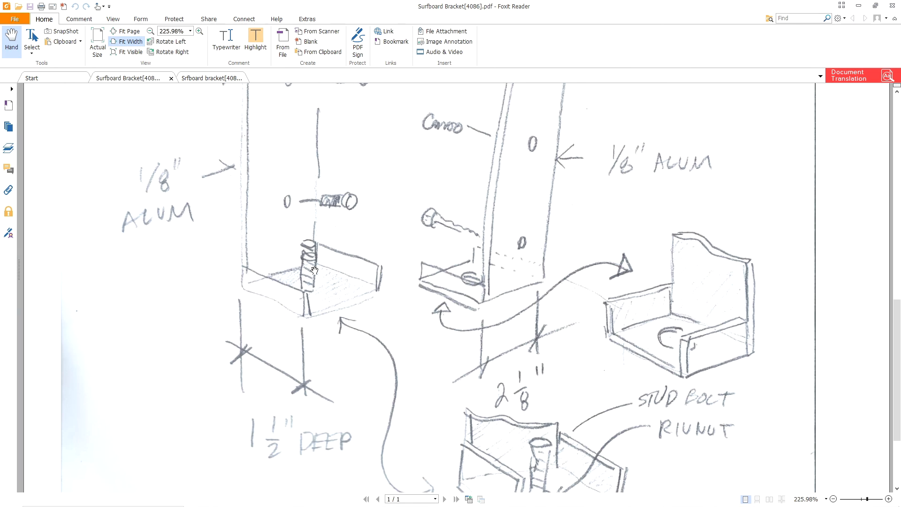
Step: Examine the wall and surfboard bracket sketches and the surfboard elevation PDF for the bracket's shape, material thickness and maximum size
scroll(403, 237, down, 1)
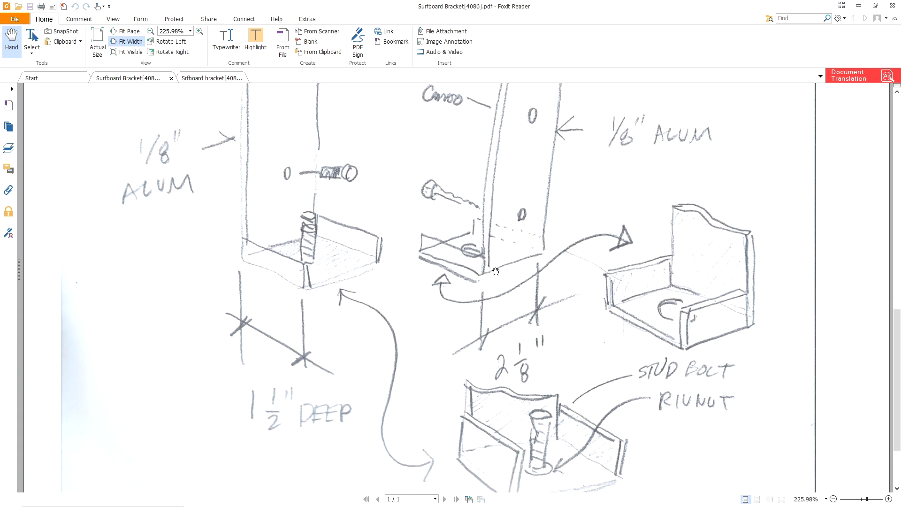
scroll(571, 289, down, 1)
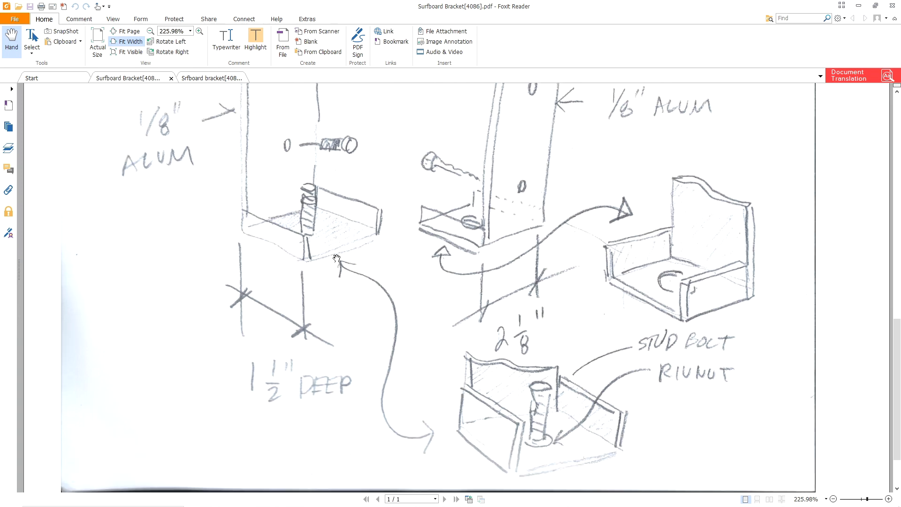
scroll(337, 258, up, 1)
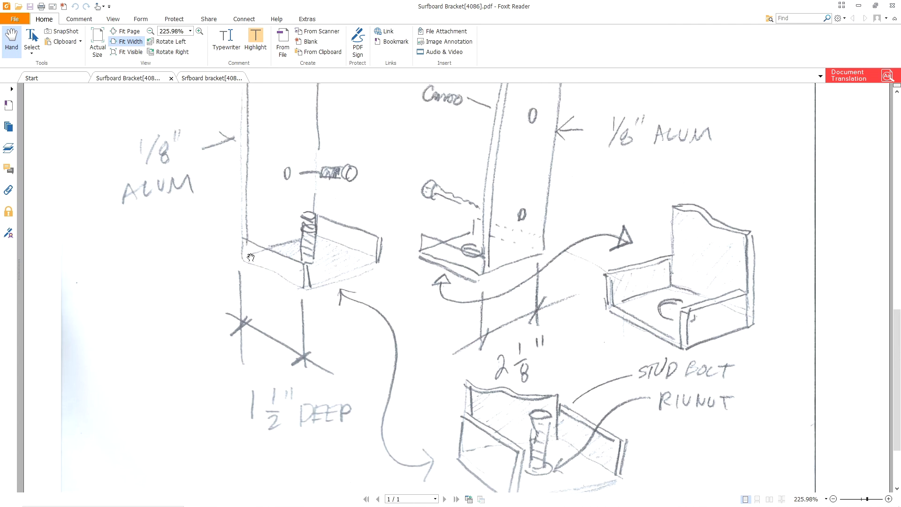
scroll(321, 238, down, 1)
scroll(375, 211, up, 12)
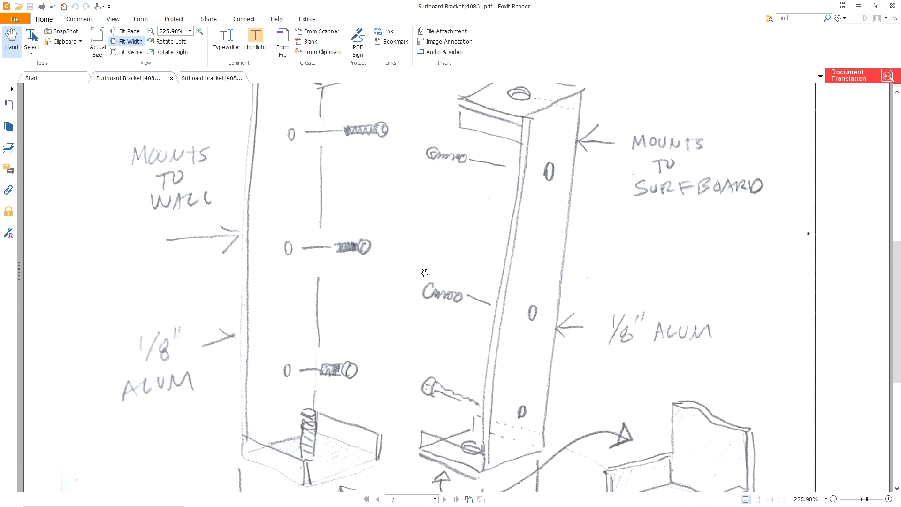
scroll(445, 161, down, 3)
click(227, 79)
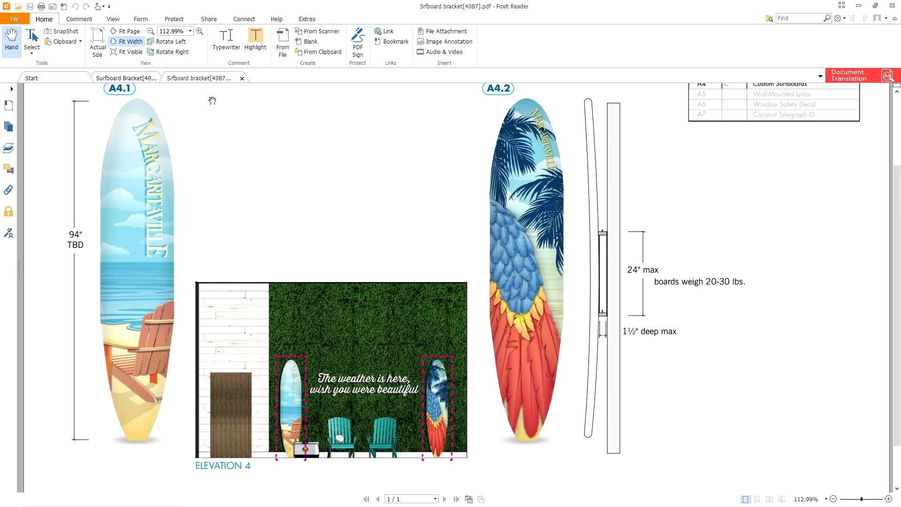
click(144, 82)
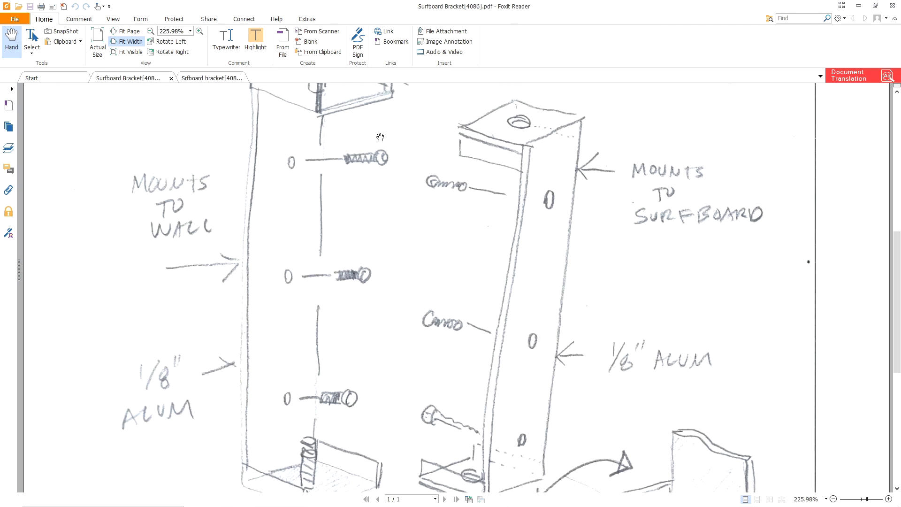
scroll(348, 155, up, 3)
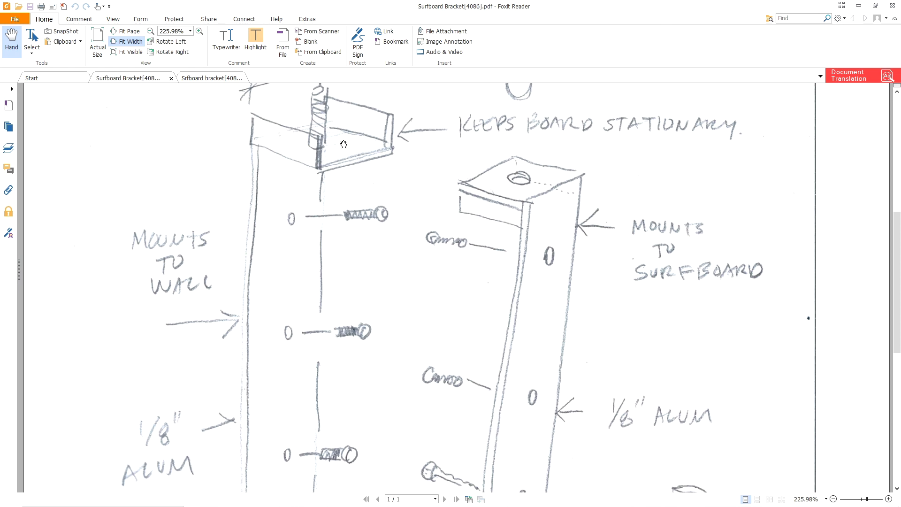
scroll(361, 200, down, 2)
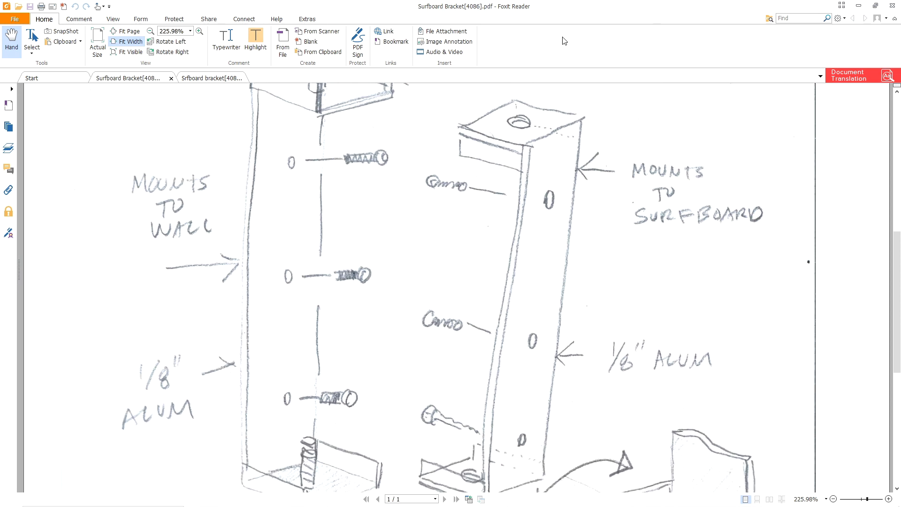
Step: Switch to CorelDRAW and save the drawing through Exporter Home under Margaritaville with the name surfboard_brackets
click(859, 5)
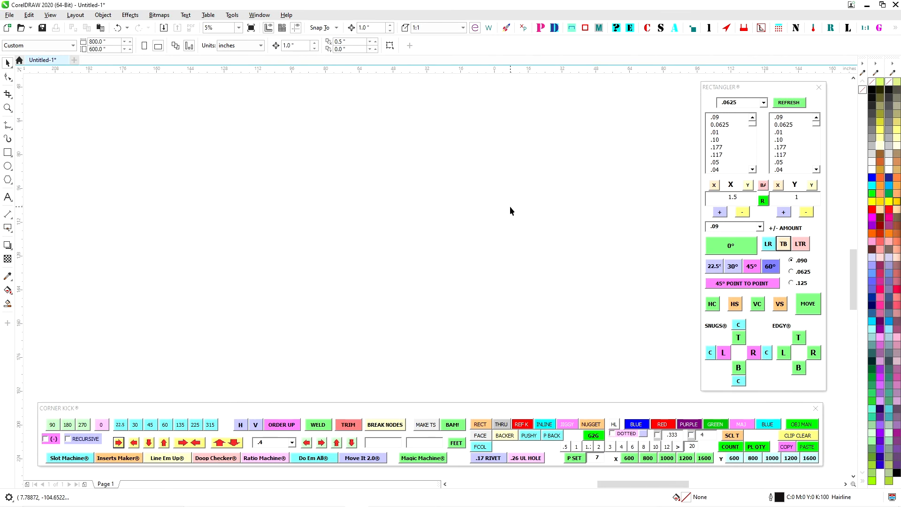
click(630, 28)
key(Tab)
key(BackSpace)
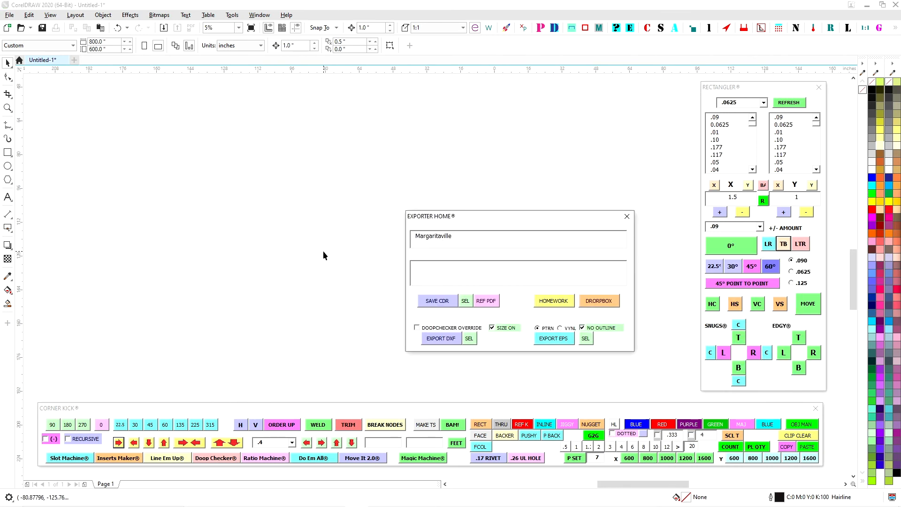
text(surfboard_brackets)
click(433, 305)
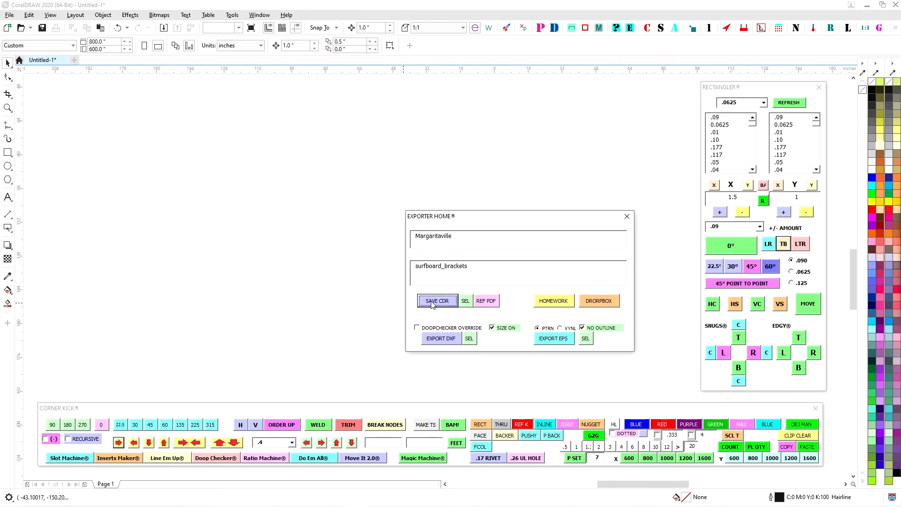
click(549, 219)
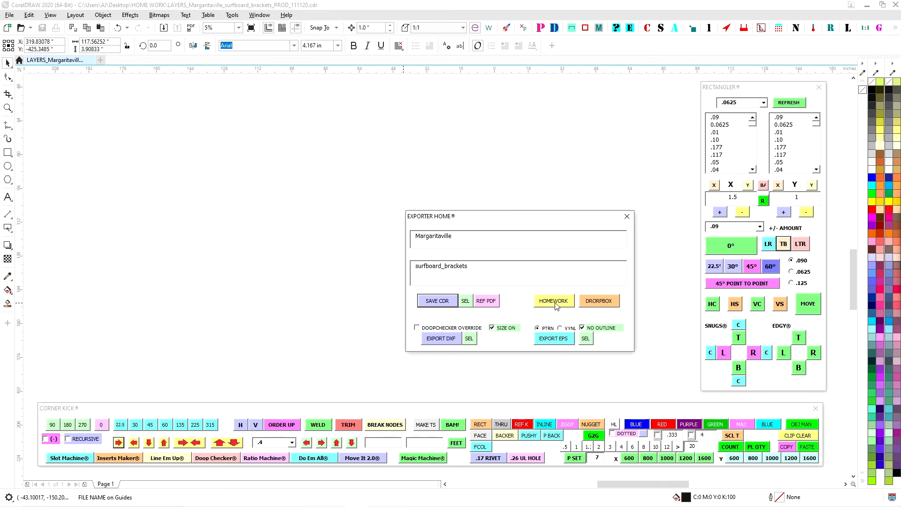
drag(525, 220, 900, 220)
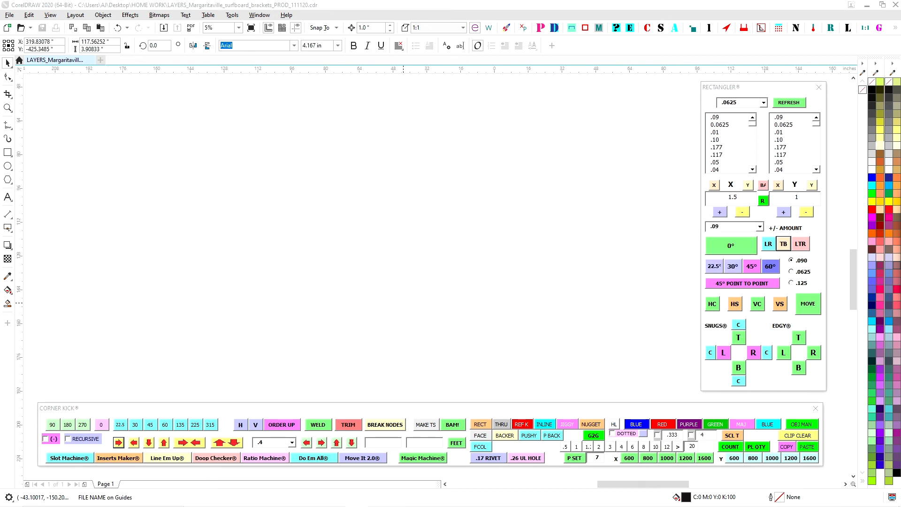
click(460, 253)
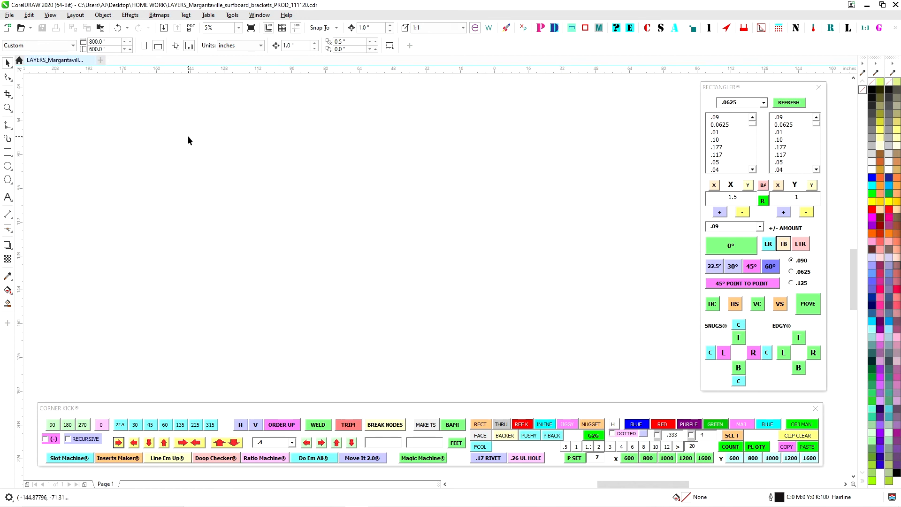
Step: Make a 1.5 × 24 inch rectangle with .090 strips along its left and right edges using Rectangler
scroll(425, 137, down, 4)
scroll(424, 222, up, 1)
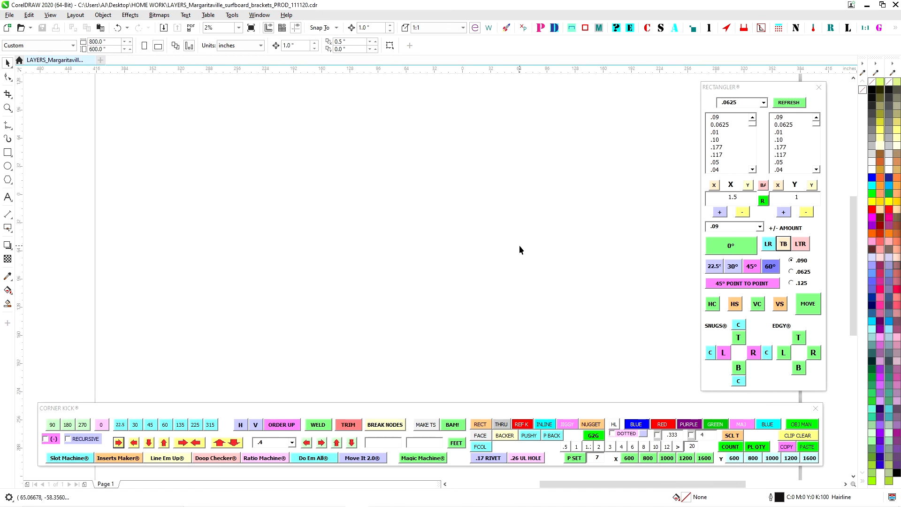
click(808, 197)
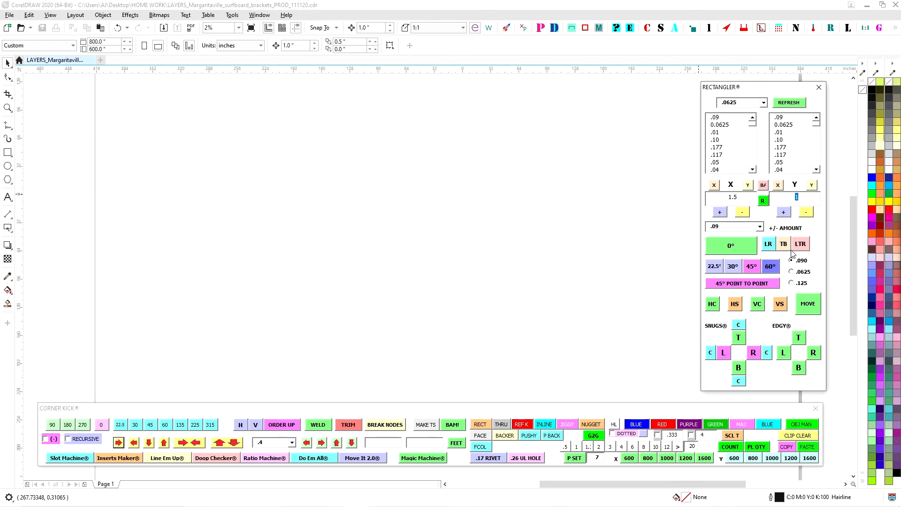
text(24)
click(745, 196)
text(1.5)
click(769, 245)
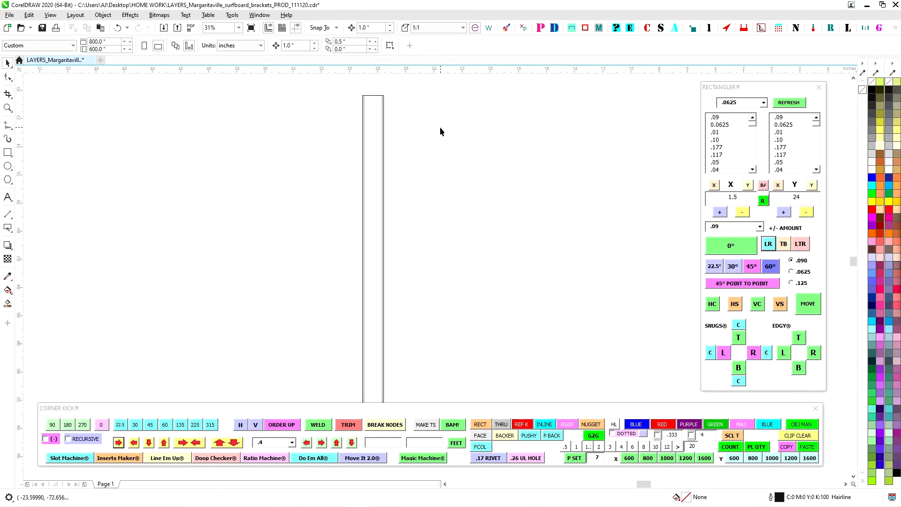
Step: Delete the thin strip along the rectangle's left edge, keeping only the one on the right
scroll(411, 117, up, 5)
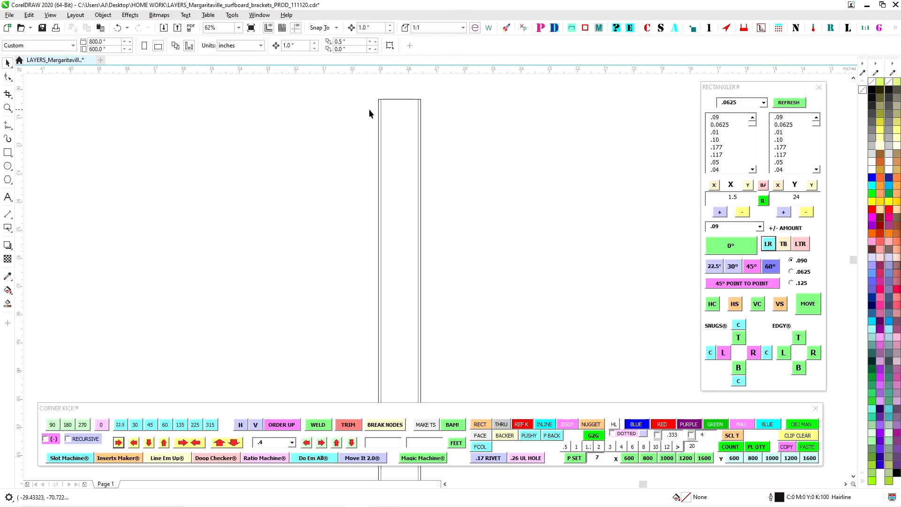
scroll(431, 118, down, 2)
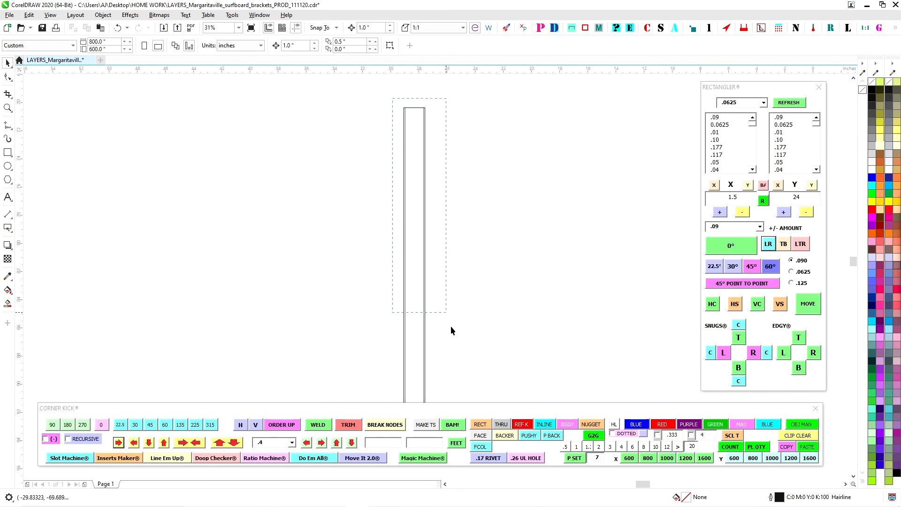
scroll(476, 230, down, 2)
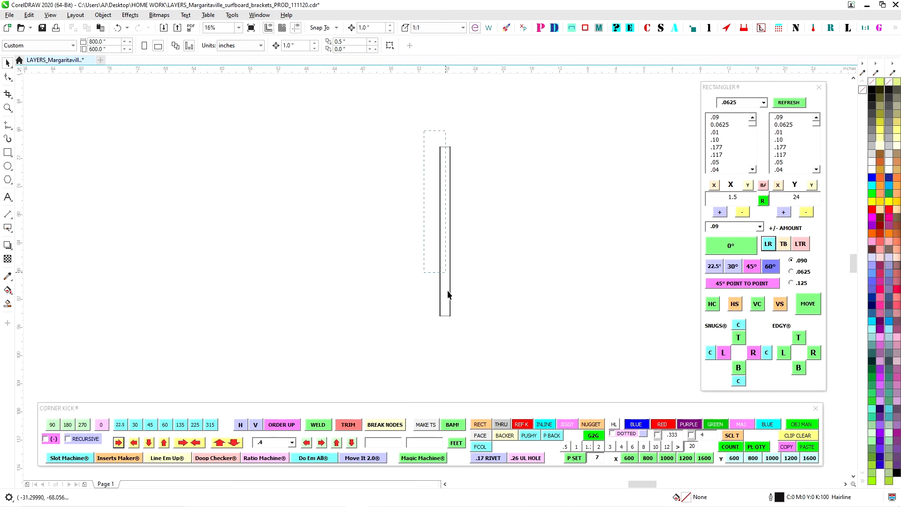
scroll(458, 269, up, 2)
scroll(492, 244, down, 2)
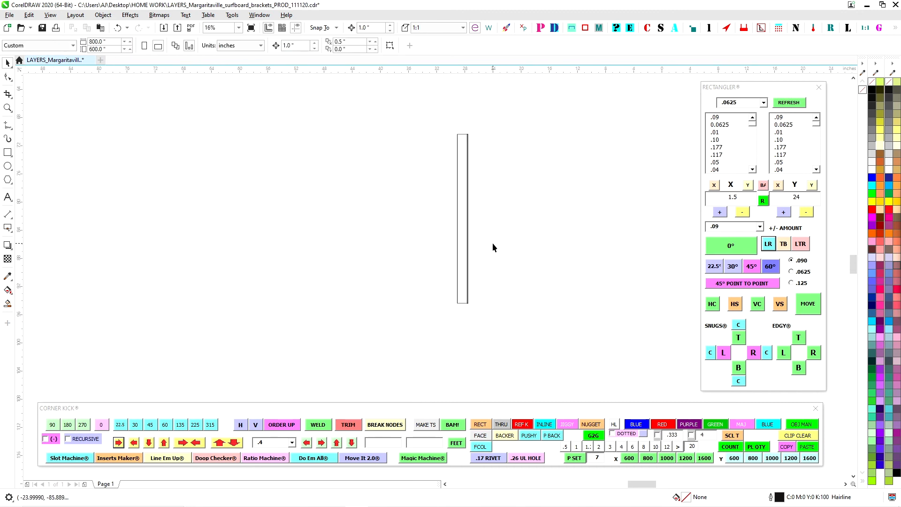
scroll(465, 139, up, 2)
scroll(513, 164, down, 2)
scroll(518, 203, up, 1)
Step: Open the Extruder Machine and look up the wall bracket's width in the Surfboard Bracket PDF
click(571, 27)
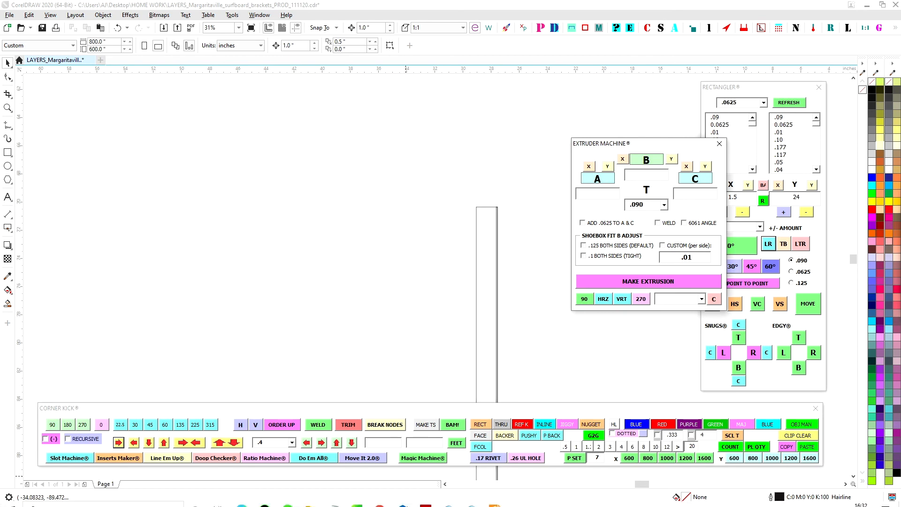
mouse_move(499, 504)
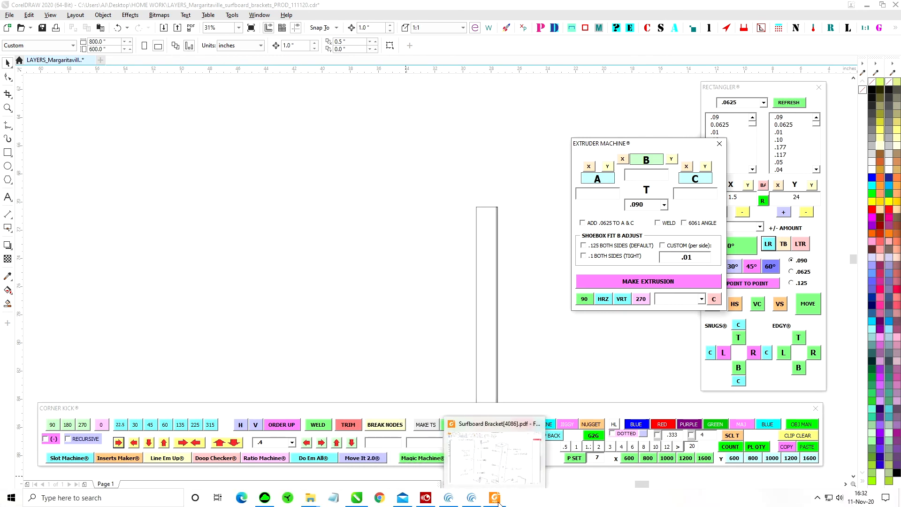
click(498, 502)
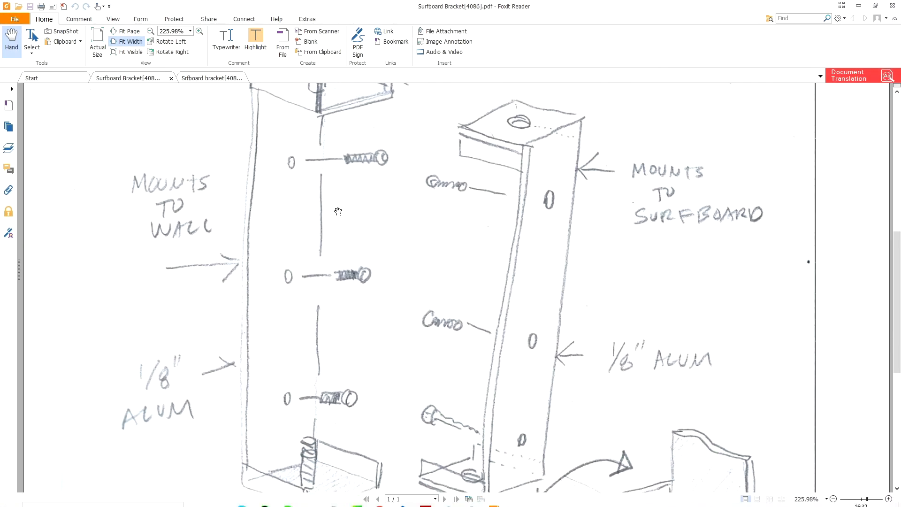
scroll(339, 212, up, 3)
scroll(342, 135, up, 2)
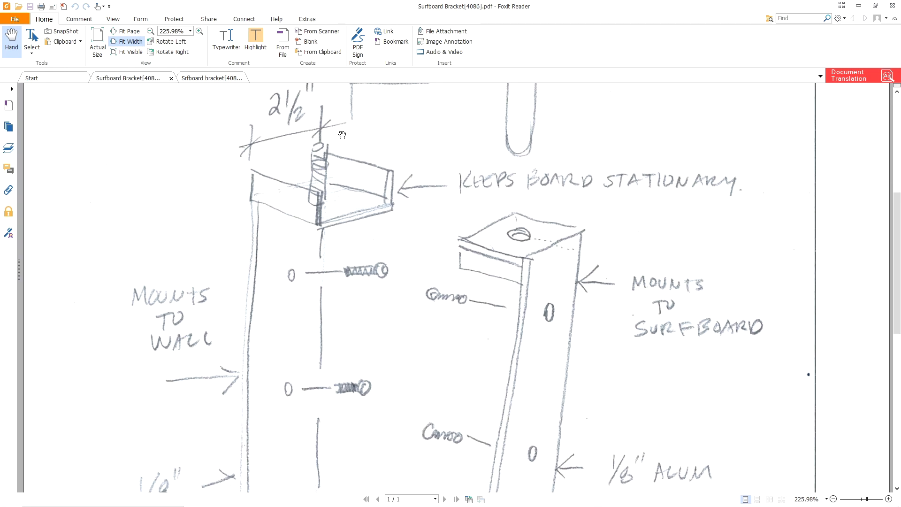
Step: Back in CorelDRAW, make a .090 channel extrusion with B 2.5 and A and C taken from the rectangle's 1.5-inch width, rotated 270°
click(859, 5)
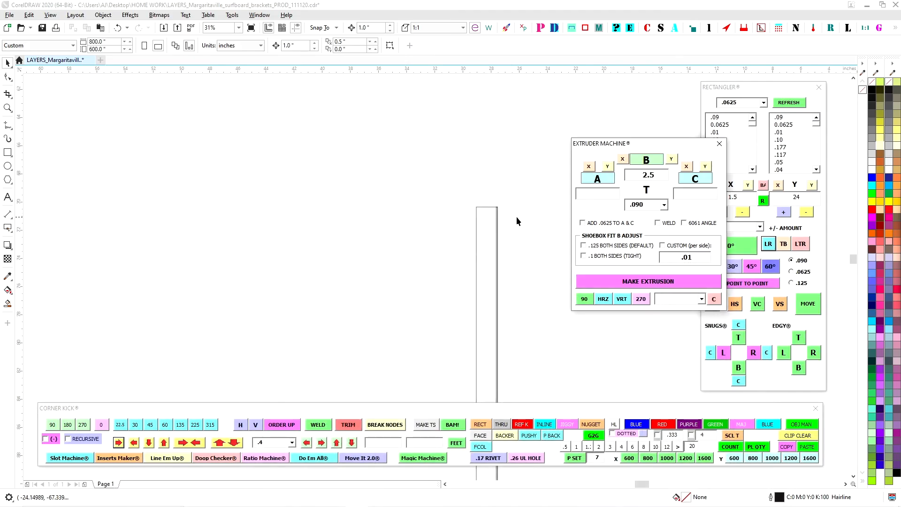
click(483, 207)
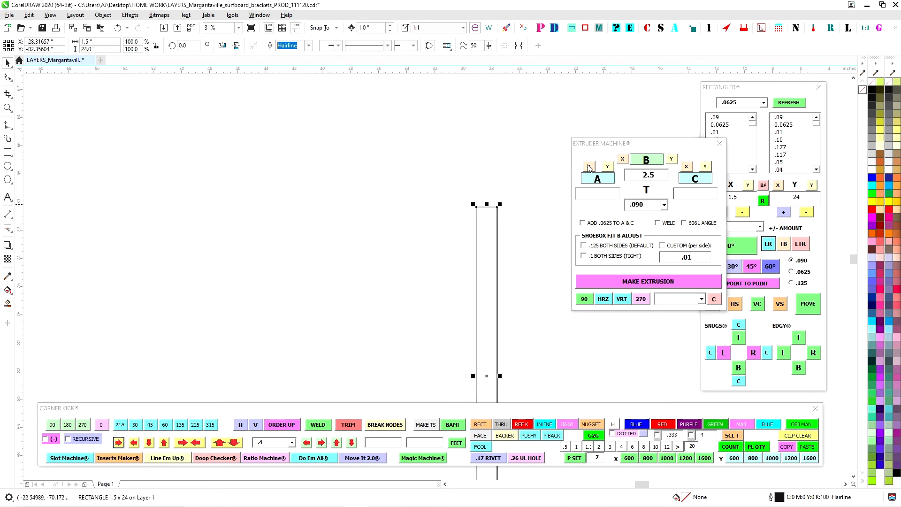
click(590, 166)
click(686, 166)
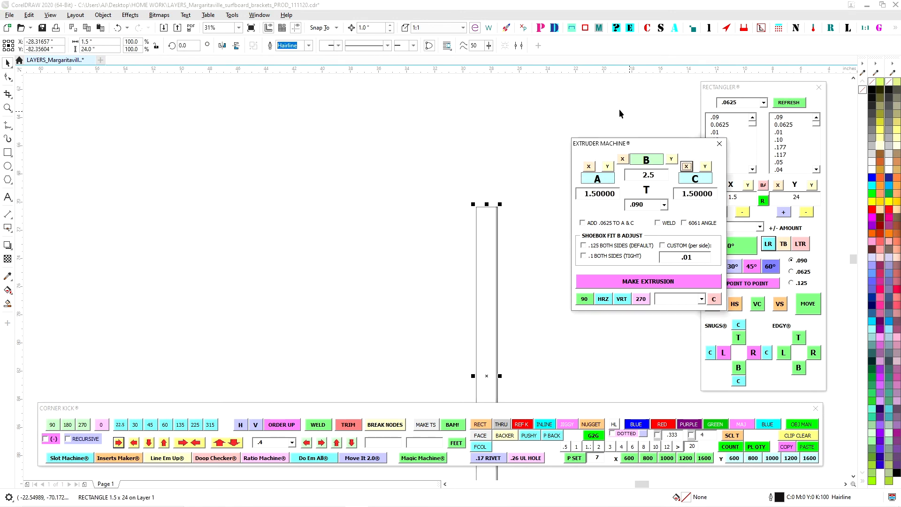
click(665, 282)
drag(461, 268, 481, 147)
click(644, 300)
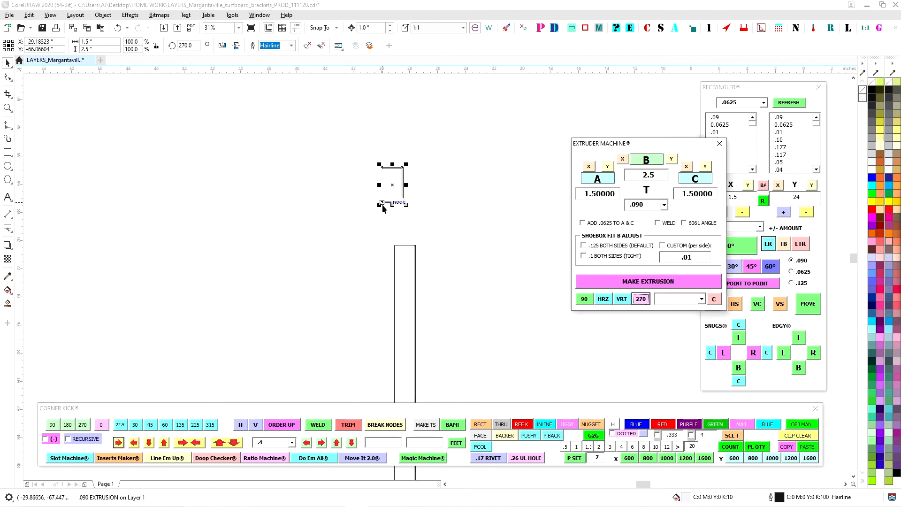
Step: Snap the channel profile to the rectangle's upper left corner and move it 6 inches straight up
drag(383, 209, 395, 251)
key(Up)
key(Up)
key(Up)
key(Up)
key(Up)
key(Up)
key(Escape)
scroll(374, 179, down, 1)
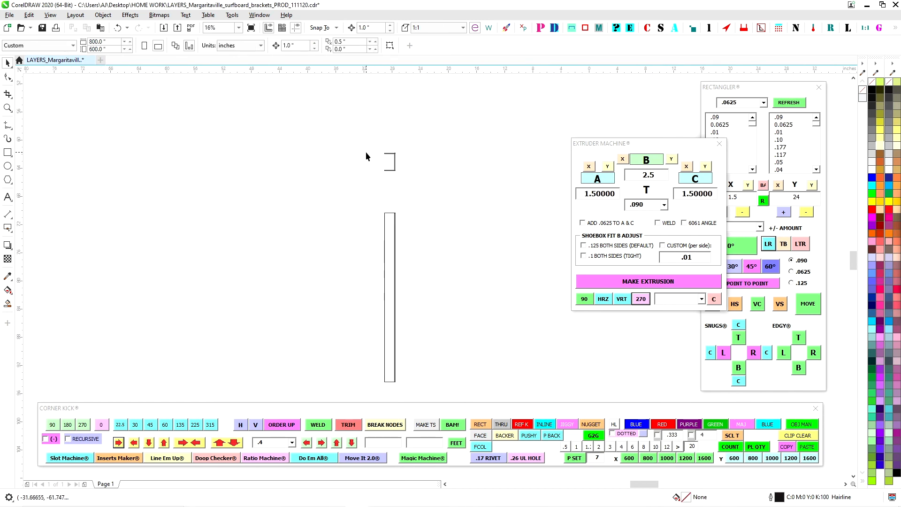
Step: Give the channel profile, rectangle and strip a blue outline without fill, and mirror them horizontally
drag(359, 136, 449, 405)
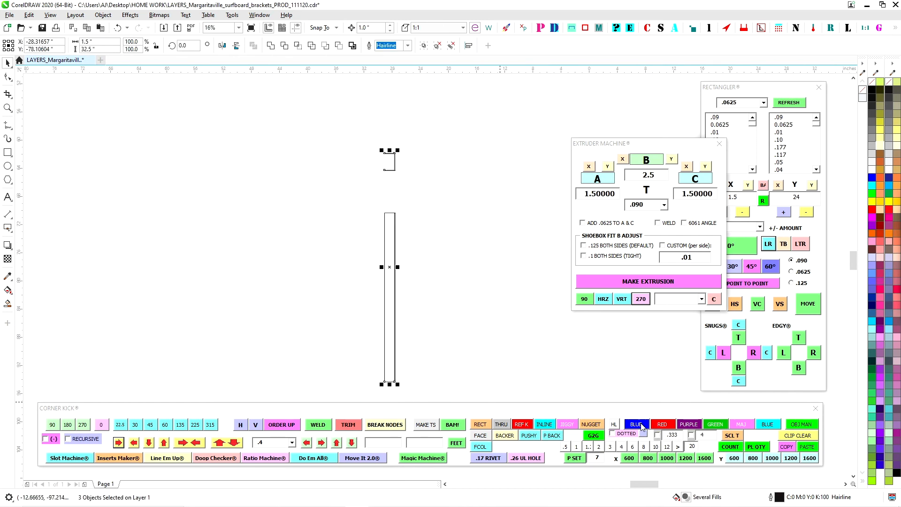
click(641, 425)
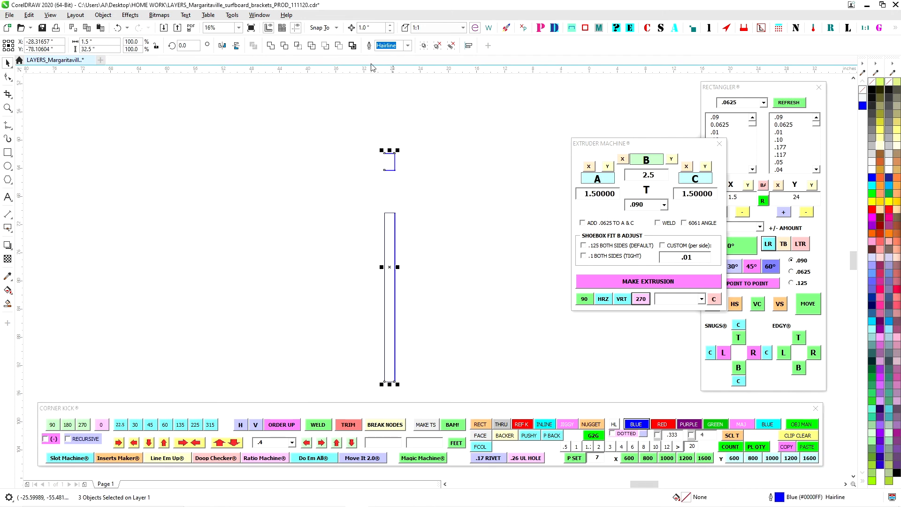
click(236, 45)
click(397, 156)
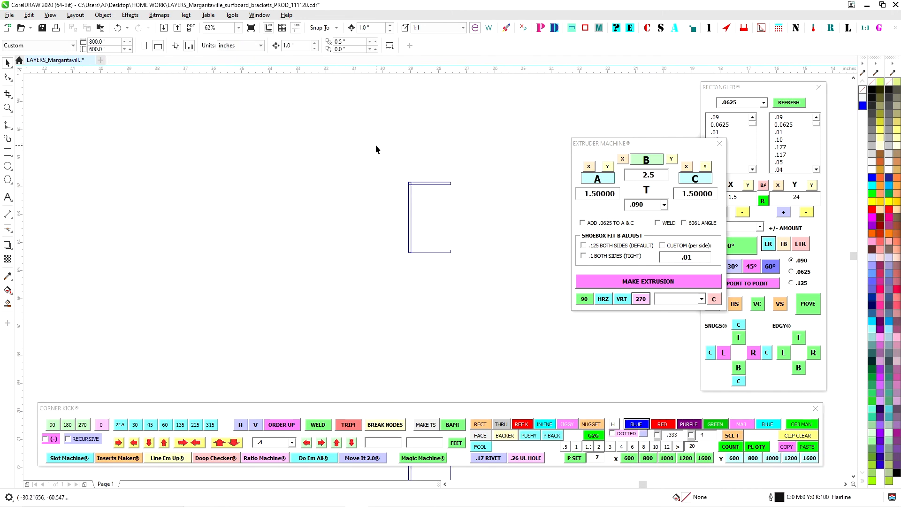
drag(446, 304, 447, 298)
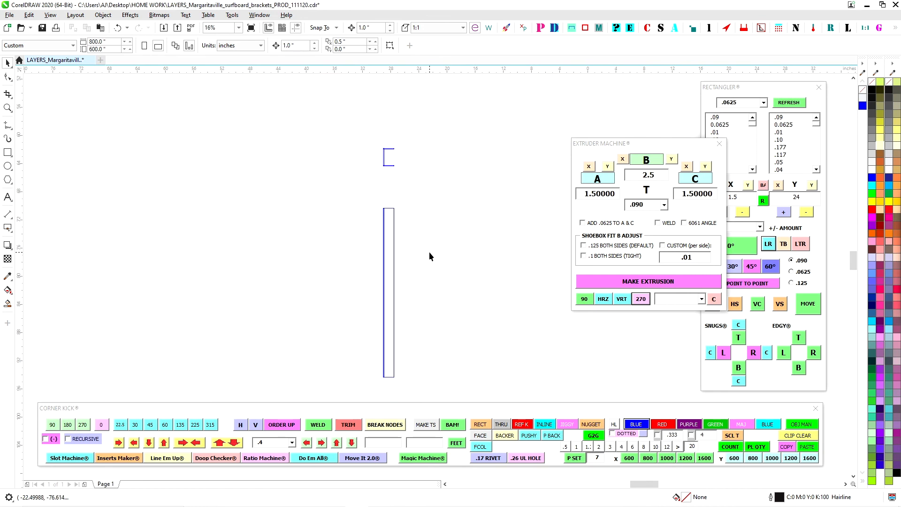
scroll(387, 224, up, 2)
scroll(301, 202, down, 2)
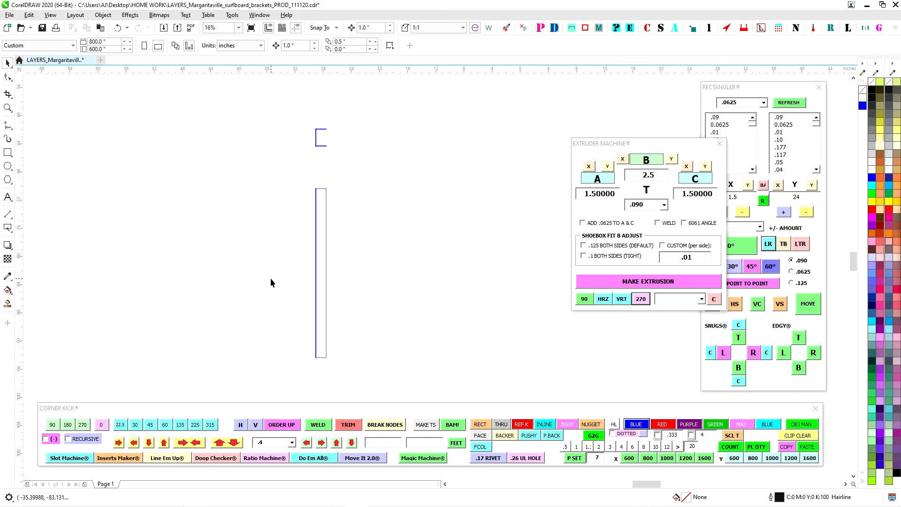
Step: Move the Extruder Machine window aside and save the drawing
scroll(344, 154, up, 4)
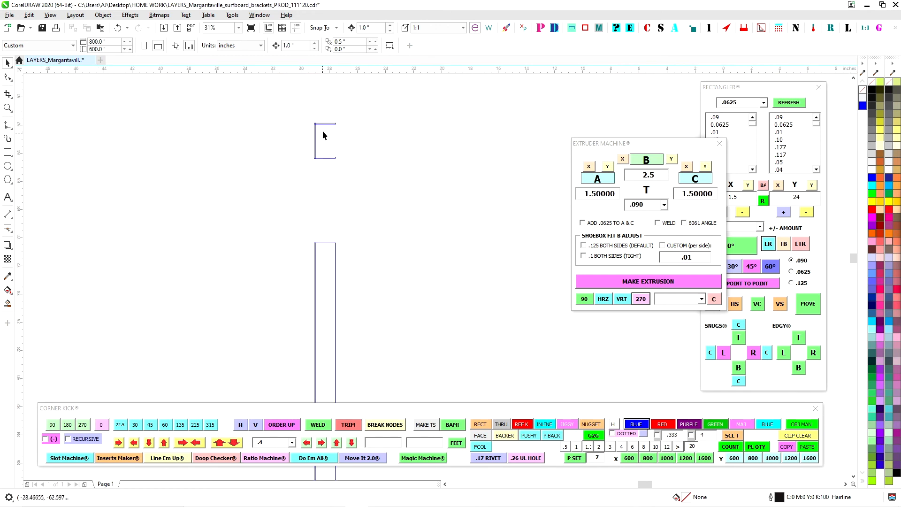
scroll(324, 125, down, 2)
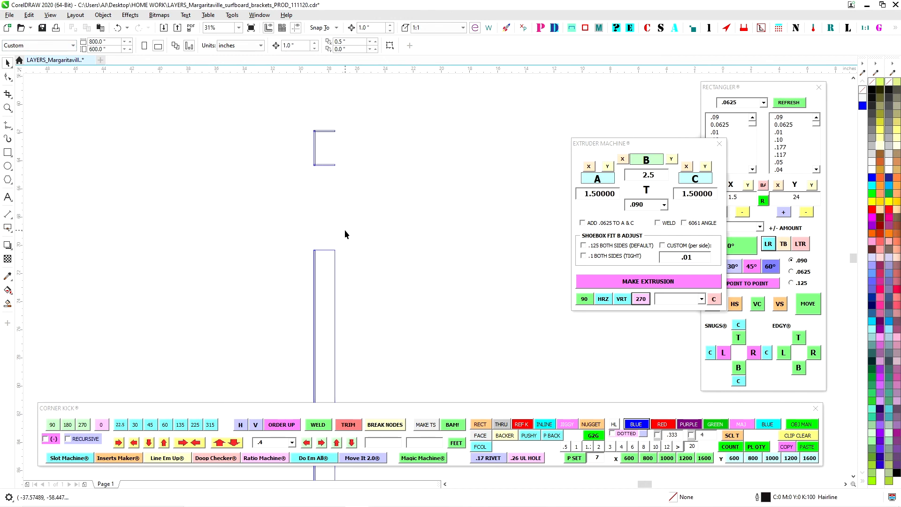
scroll(362, 182, down, 3)
drag(617, 146, 677, 109)
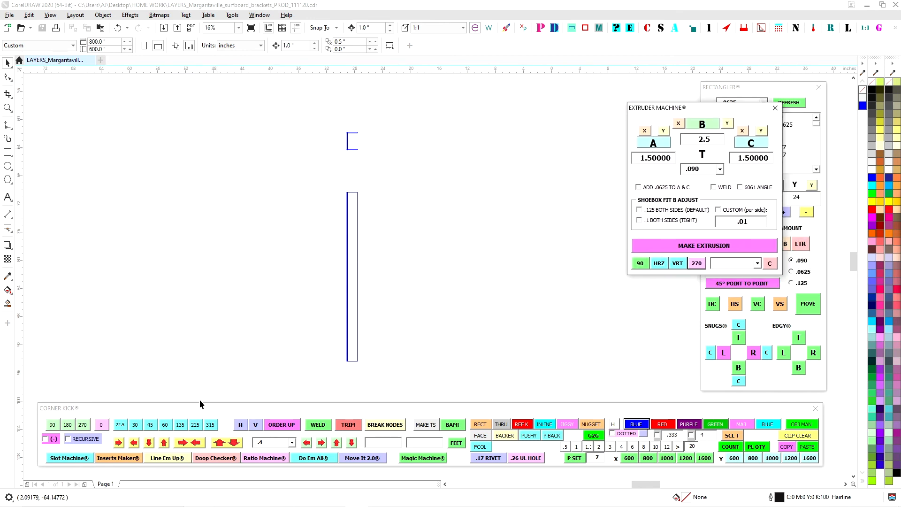
scroll(393, 205, up, 4)
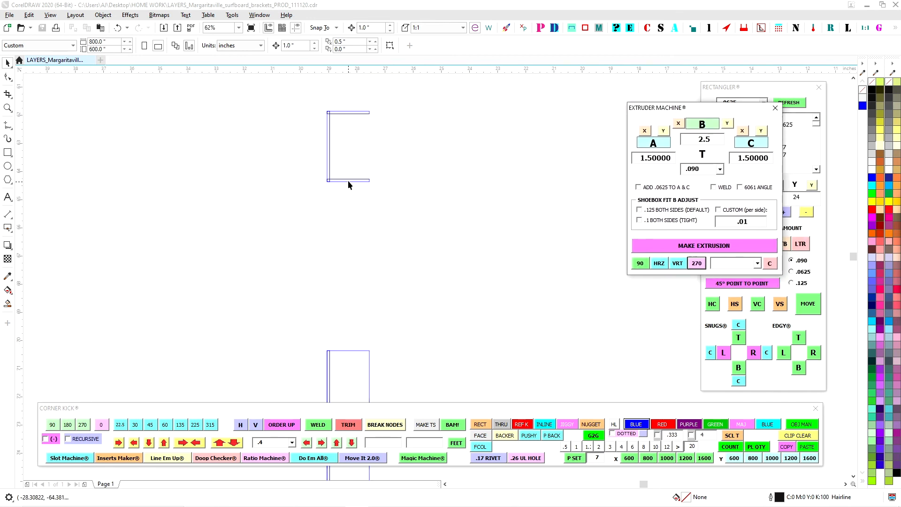
drag(359, 288, 346, 226)
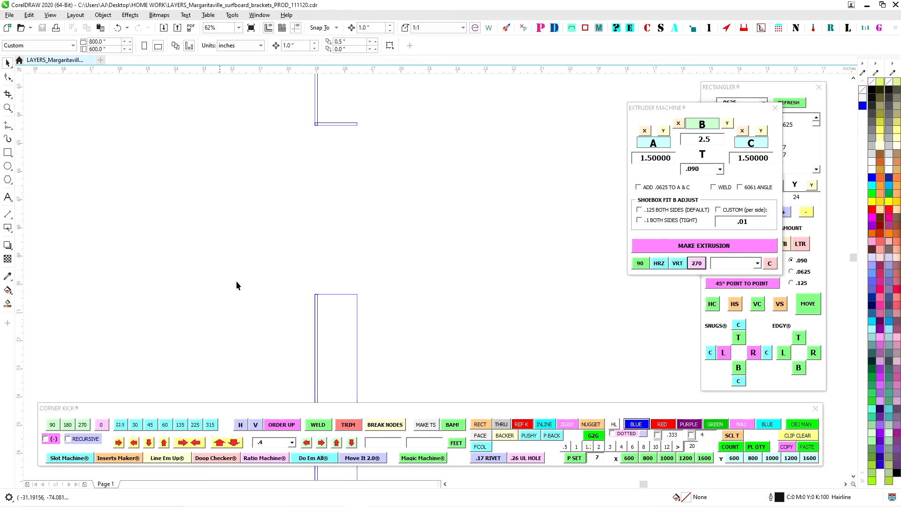
Step: Switch to the Surfboard Bracket PDF and examine the wall and surfboard bracket sketches for their returns, screw holes and material callouts
mouse_move(560, 506)
click(495, 499)
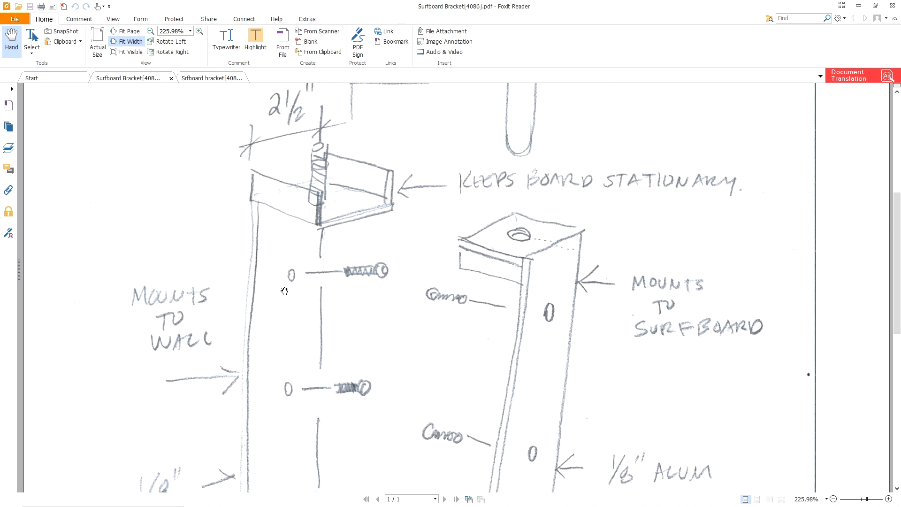
scroll(323, 214, down, 3)
scroll(314, 311, down, 3)
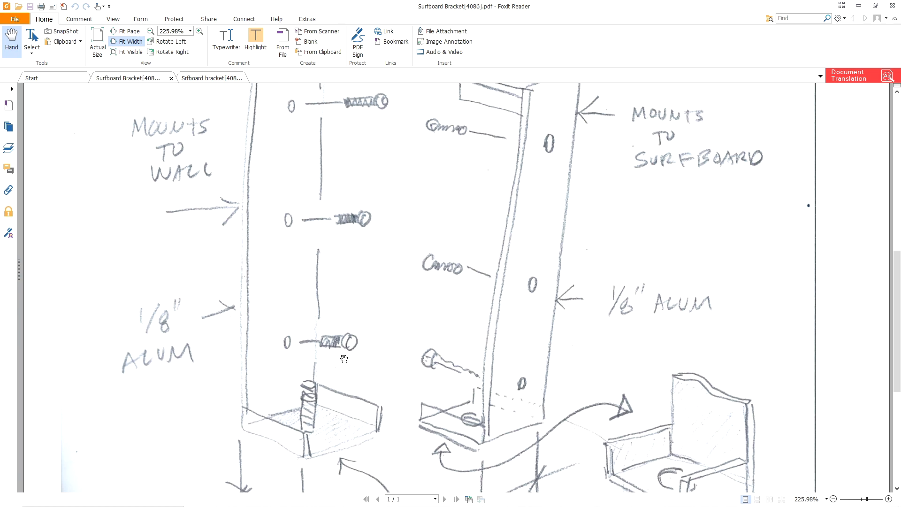
scroll(486, 378, down, 2)
scroll(466, 372, up, 2)
scroll(452, 391, up, 1)
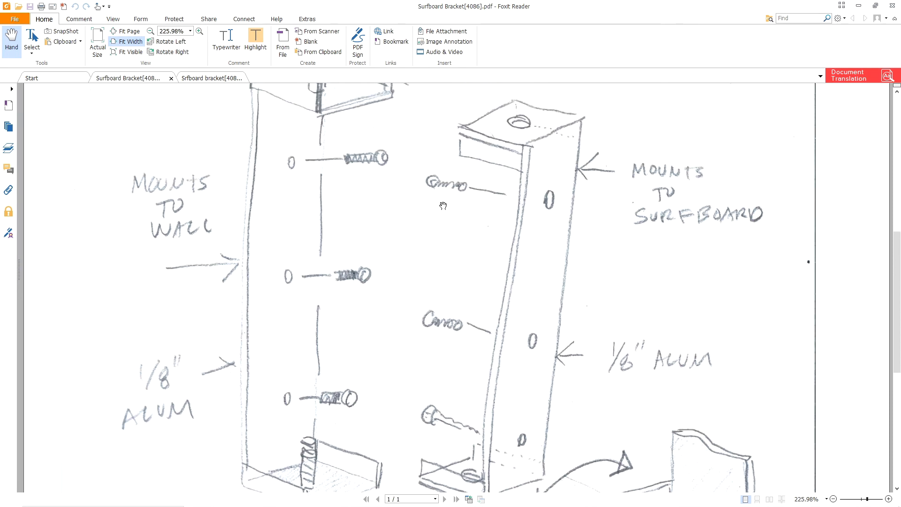
scroll(485, 234, down, 1)
scroll(492, 238, up, 3)
scroll(492, 238, down, 1)
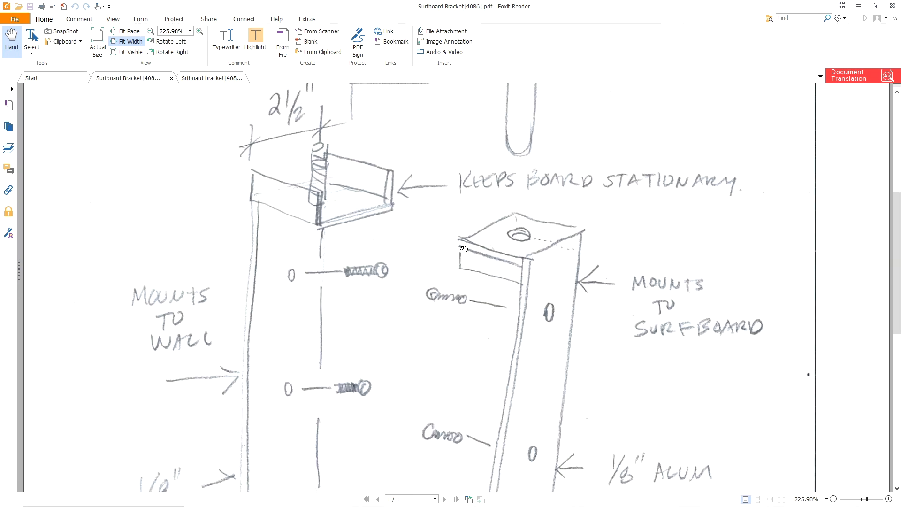
scroll(471, 247, up, 5)
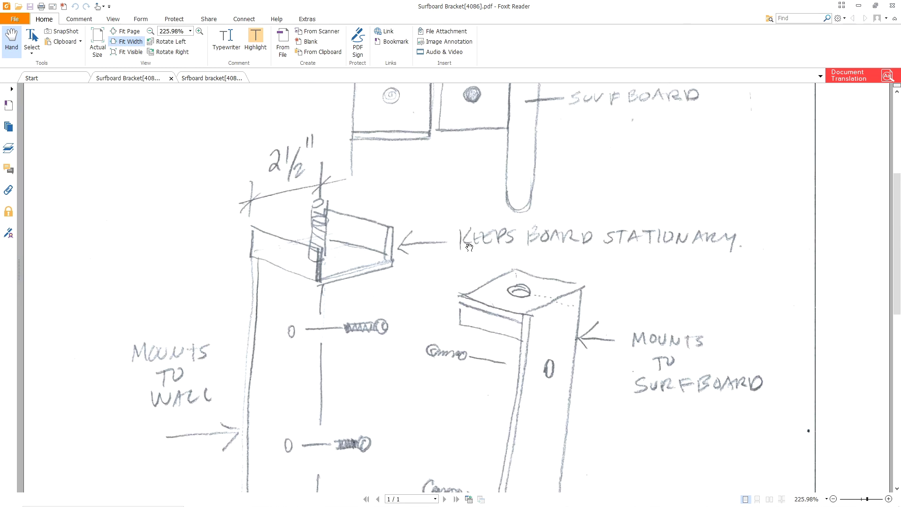
Step: Back in CorelDRAW, make a 1.5 x 1 inch rectangle with .090 top and bottom strips, delete the bottom strip and outline the rest purple
click(859, 5)
scroll(380, 230, down, 1)
scroll(407, 241, down, 1)
drag(392, 241, 372, 199)
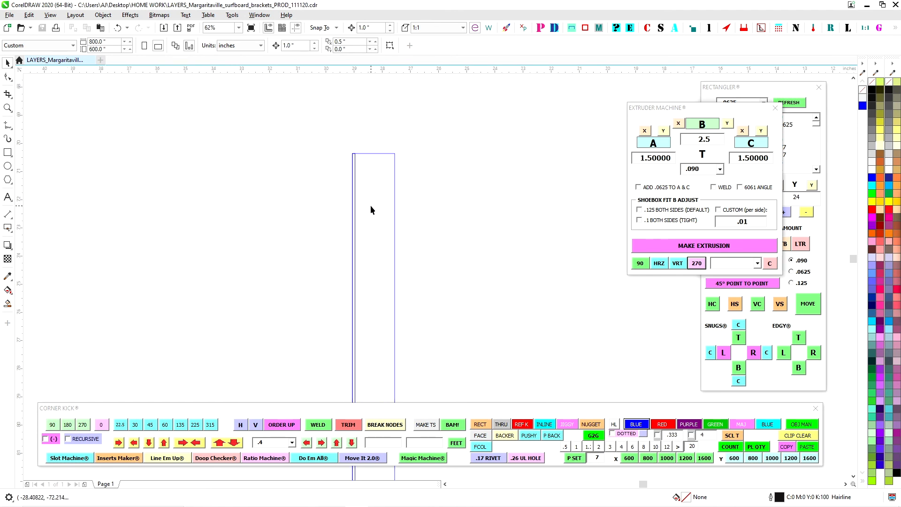
scroll(372, 202, up, 3)
drag(681, 108, 541, 116)
click(717, 186)
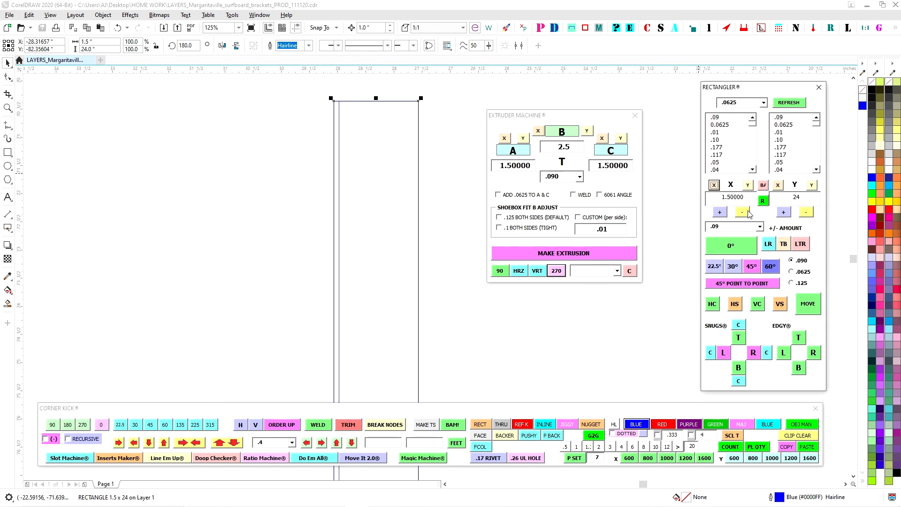
double_click(809, 197)
text(1)
click(785, 244)
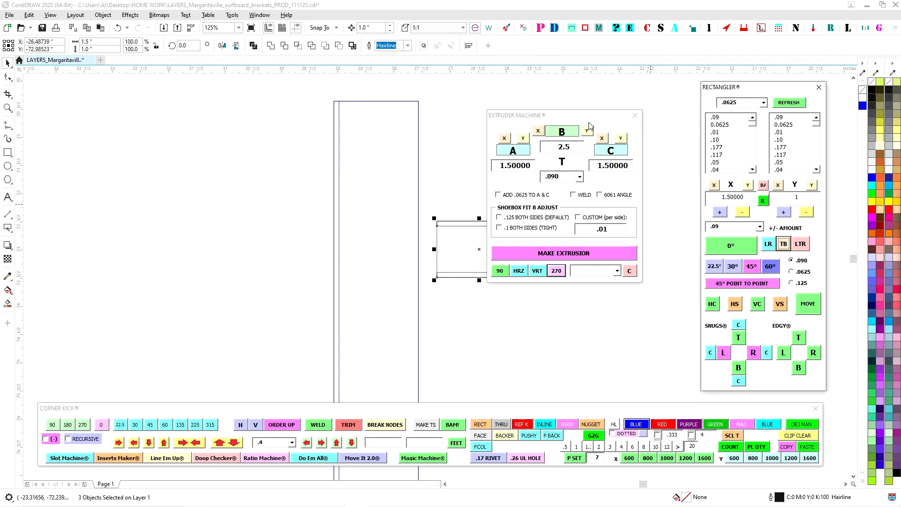
drag(590, 116, 712, 87)
click(758, 89)
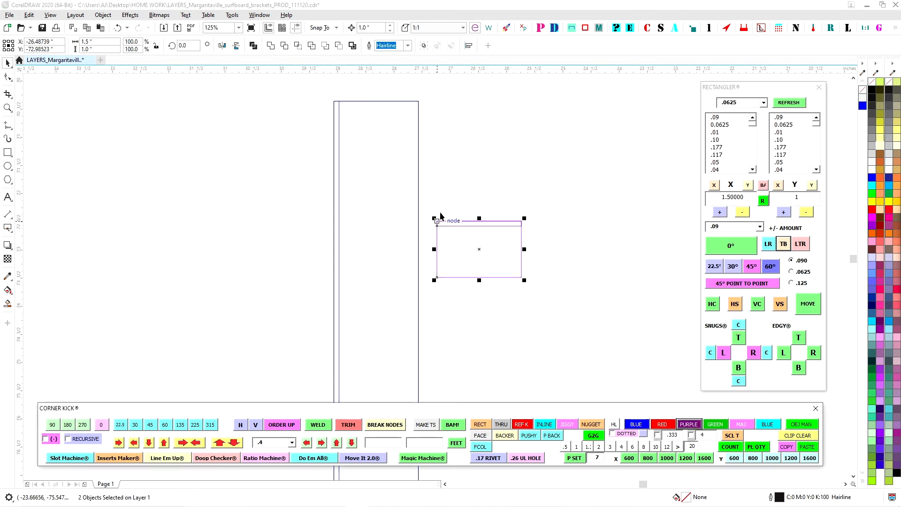
Step: Snap the purple piece to the upper end of the tall bracket rectangle and move it 2 inches straight down
drag(464, 215, 338, 198)
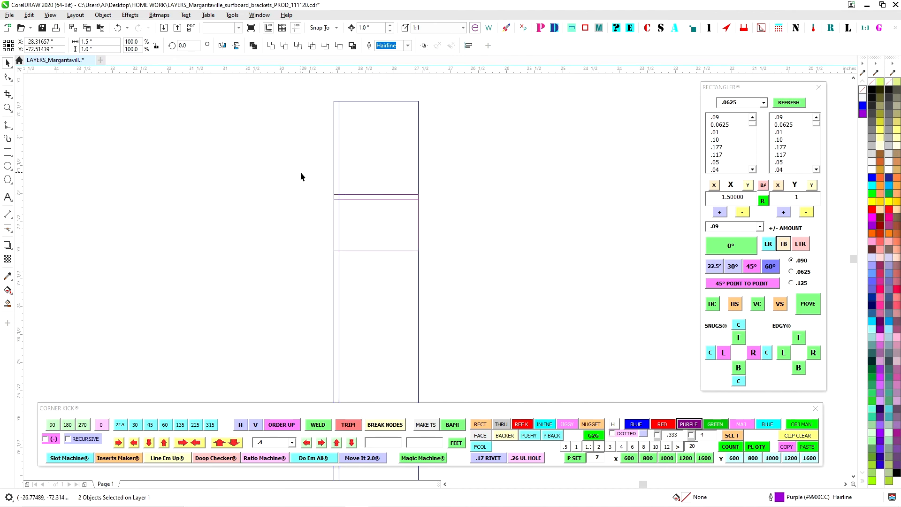
drag(426, 195, 424, 109)
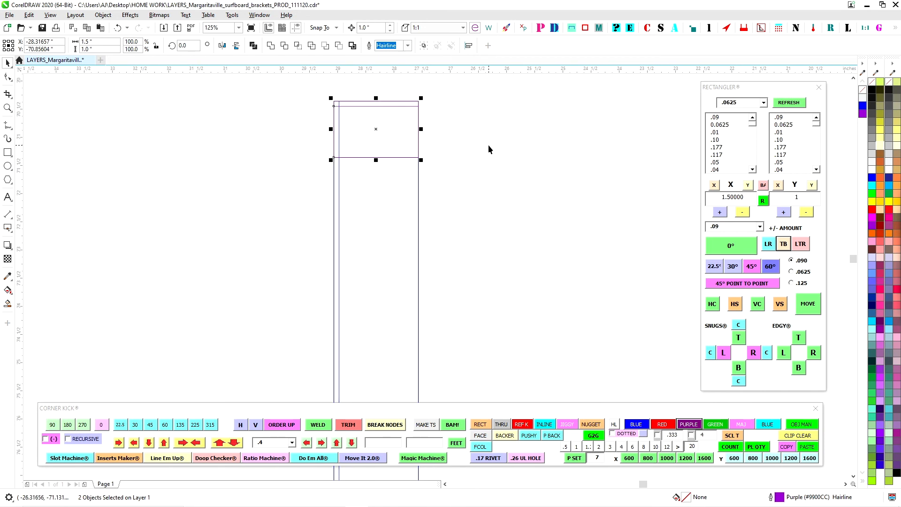
key(Down)
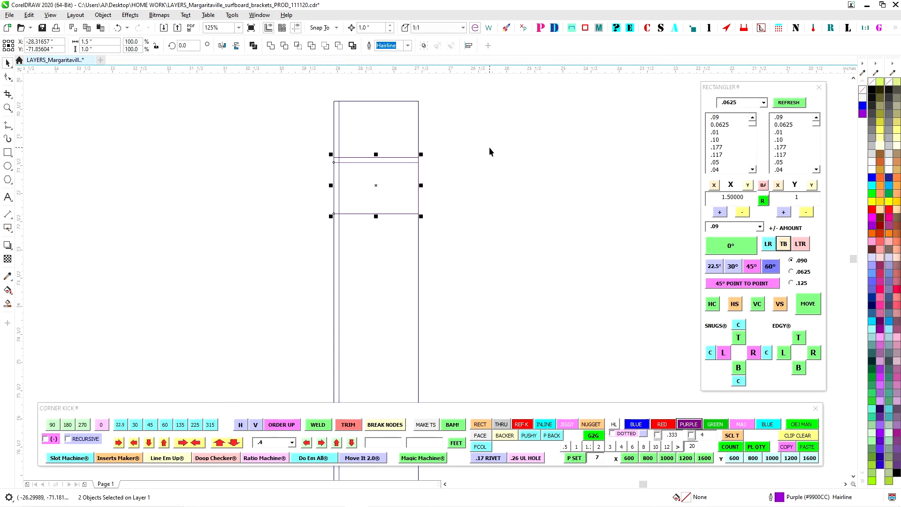
key(Down)
Step: Place a copy of the purple piece farther down the bracket, group it and align it to the tall rectangle's bottom edge
scroll(470, 156, down, 6)
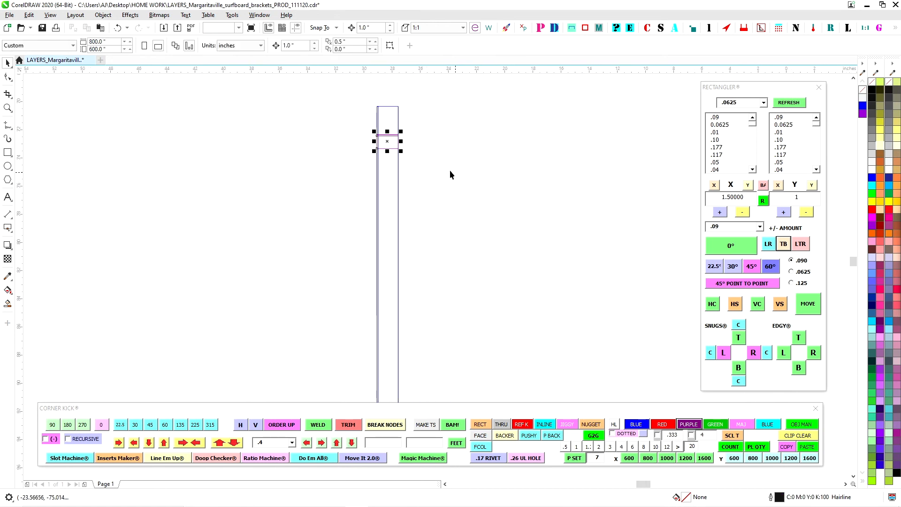
scroll(451, 171, down, 3)
key(Down)
key(Down)
key(Down)
key(Down)
key(Down)
key(Down)
key(Down)
key(Down)
key(Down)
key(Down)
key(Down)
key(Down)
key(Down)
key(Down)
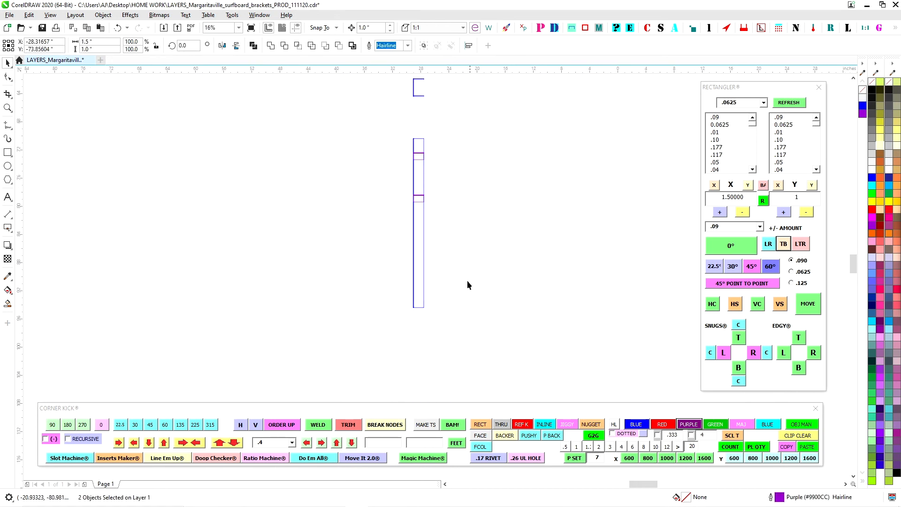
key(ctrl+g)
shift+click(423, 288)
key(b)
key(F2)
drag(380, 264, 465, 323)
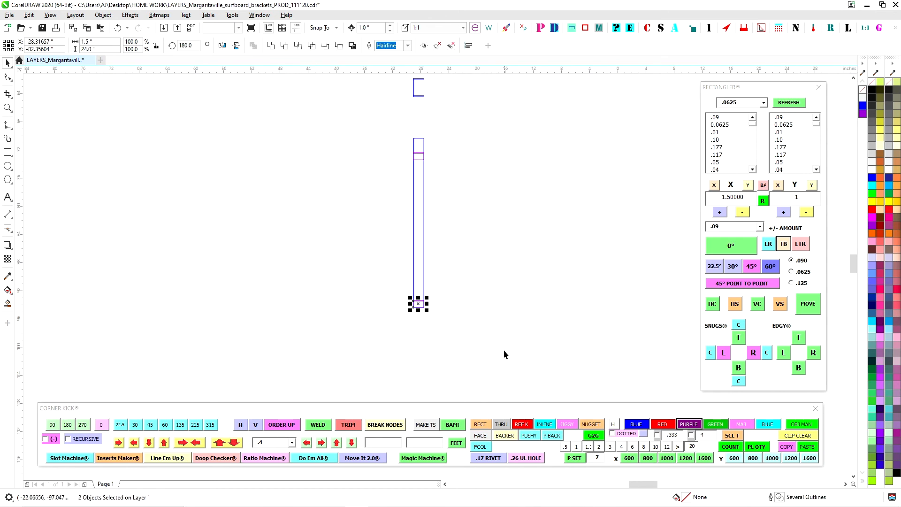
Step: Position the grouped purple copy 1 inch above the bottom end of the tall bracket rectangle
scroll(413, 287, up, 5)
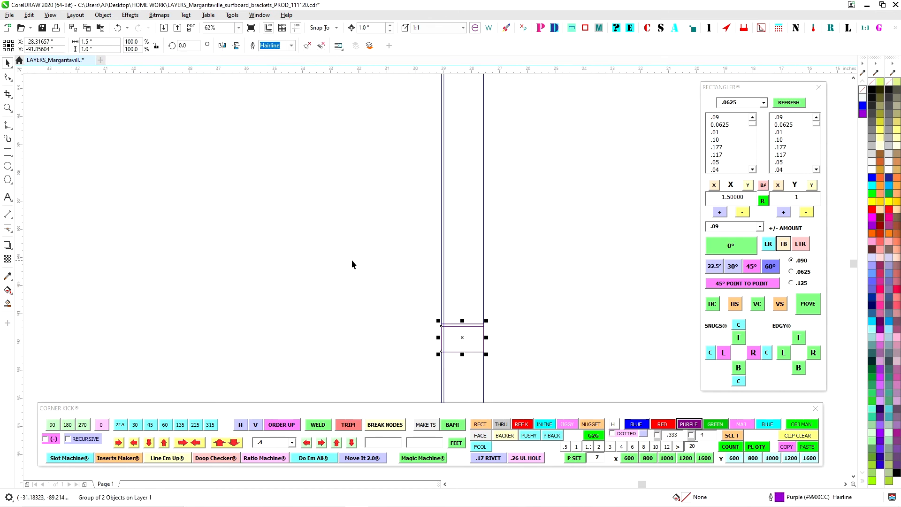
scroll(351, 260, down, 3)
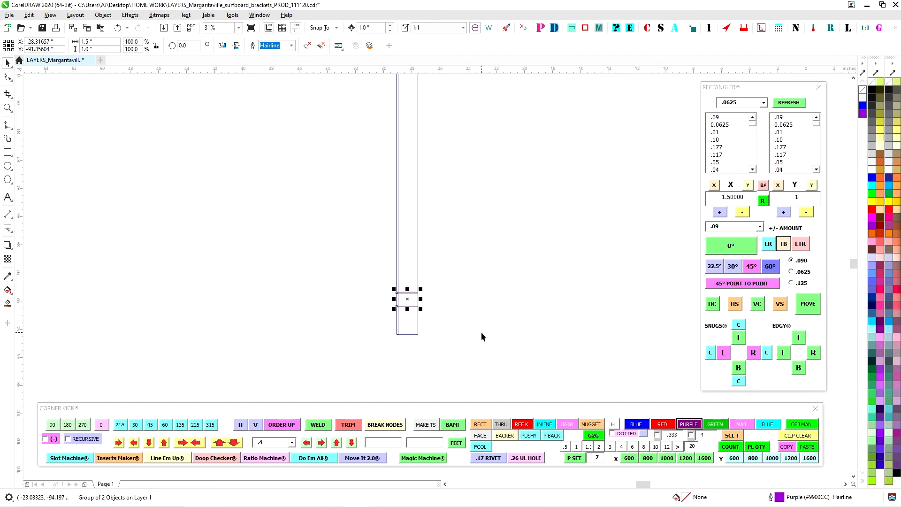
scroll(480, 311, down, 2)
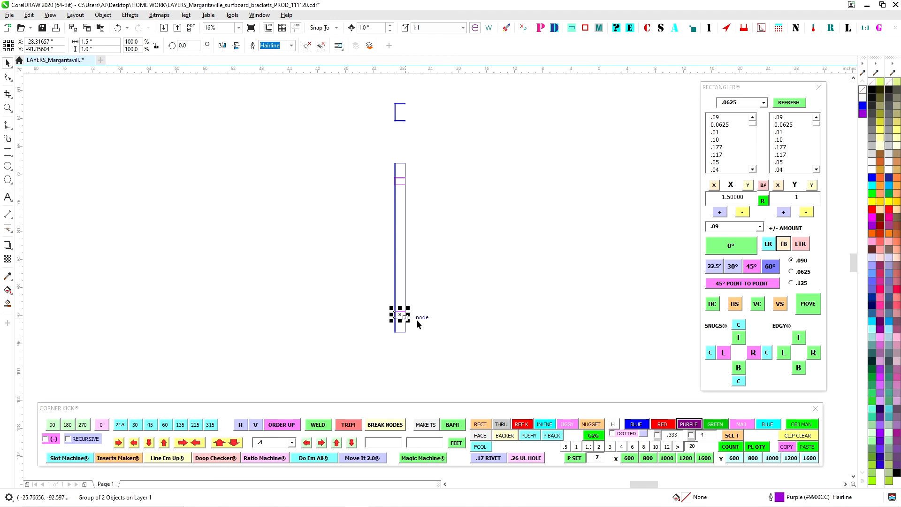
scroll(428, 314, up, 2)
key(Down)
click(436, 324)
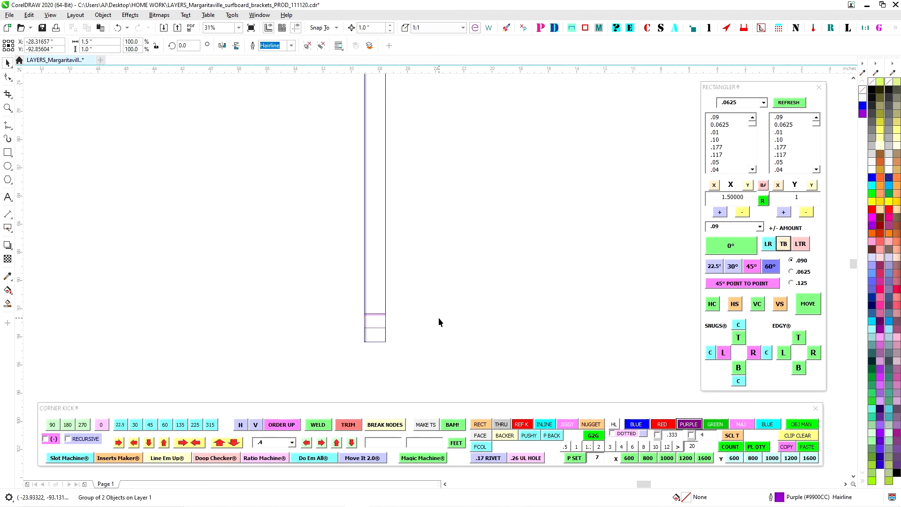
Step: Narrow the upper purple piece by .25 inch on both sides, making it 1 inch wide
scroll(423, 314, down, 2)
scroll(379, 162, up, 2)
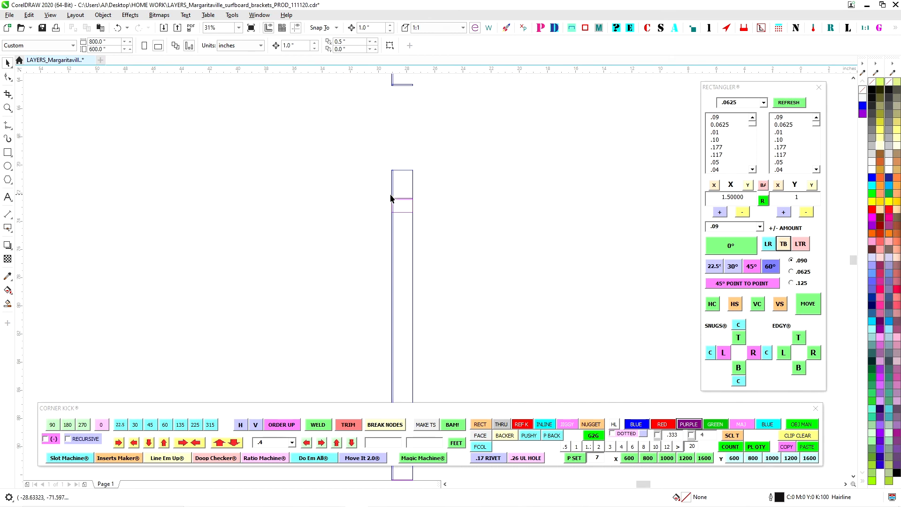
scroll(404, 200, up, 2)
drag(301, 173, 458, 273)
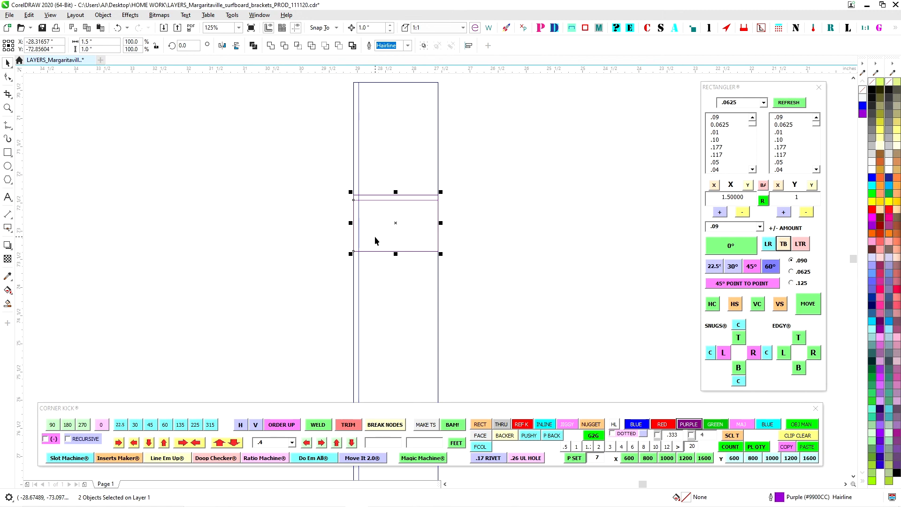
click(292, 443)
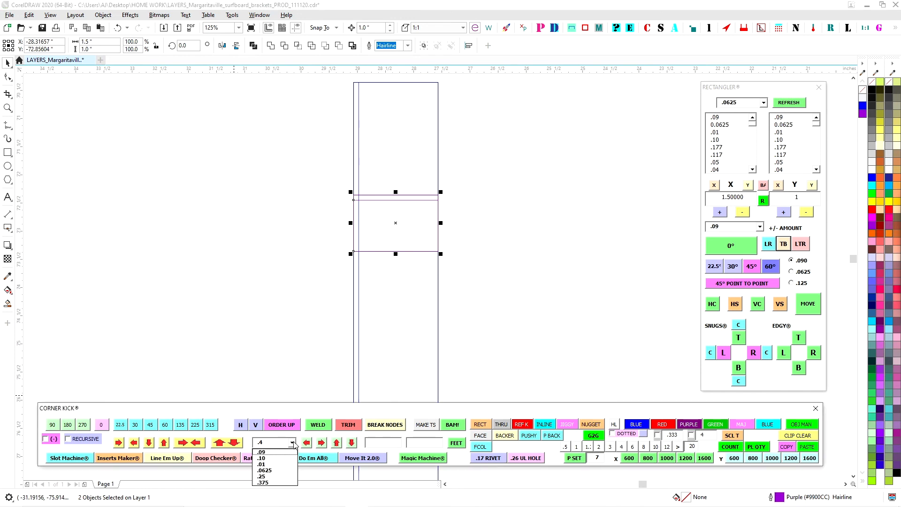
click(262, 476)
click(189, 445)
click(311, 212)
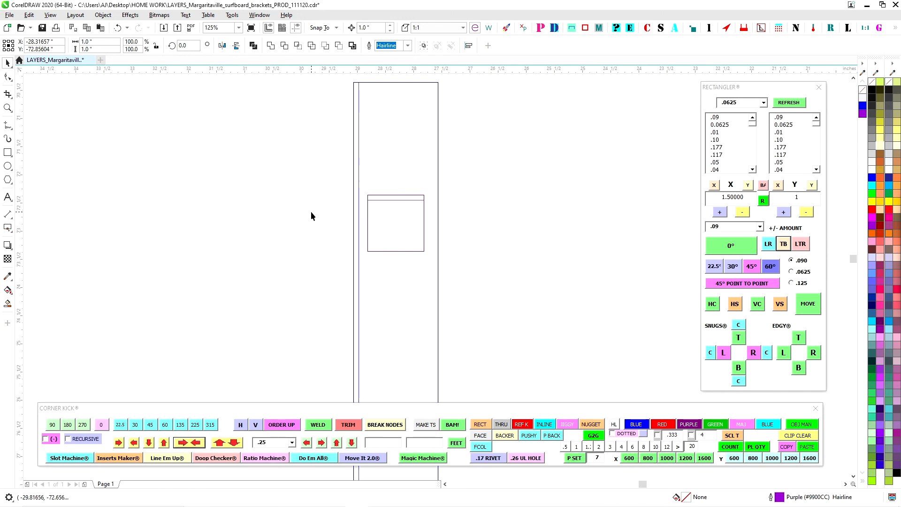
Step: Snug the upper purple piece against the right side of the bracket's narrow vertical strip
scroll(346, 197, up, 1)
drag(316, 173, 565, 321)
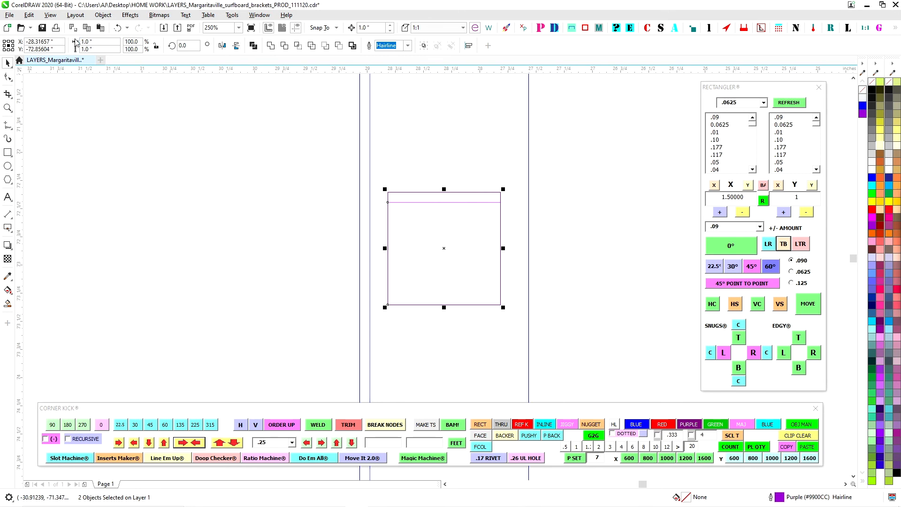
shift+click(371, 159)
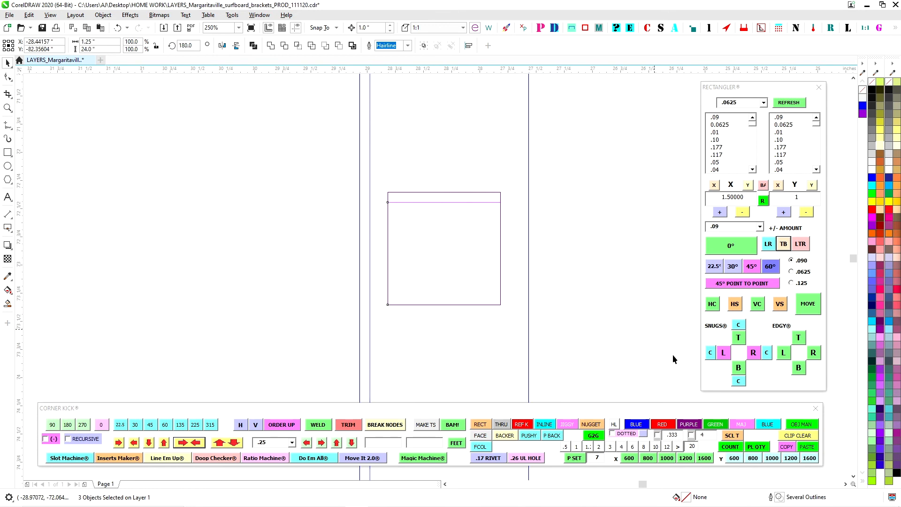
click(754, 353)
Step: Narrow the lower purple group by .25 inch on both sides and snug it against the right side of the narrow vertical strip
scroll(408, 199, down, 3)
drag(445, 271, 477, 220)
scroll(465, 294, up, 2)
scroll(309, 248, up, 1)
drag(326, 247, 524, 356)
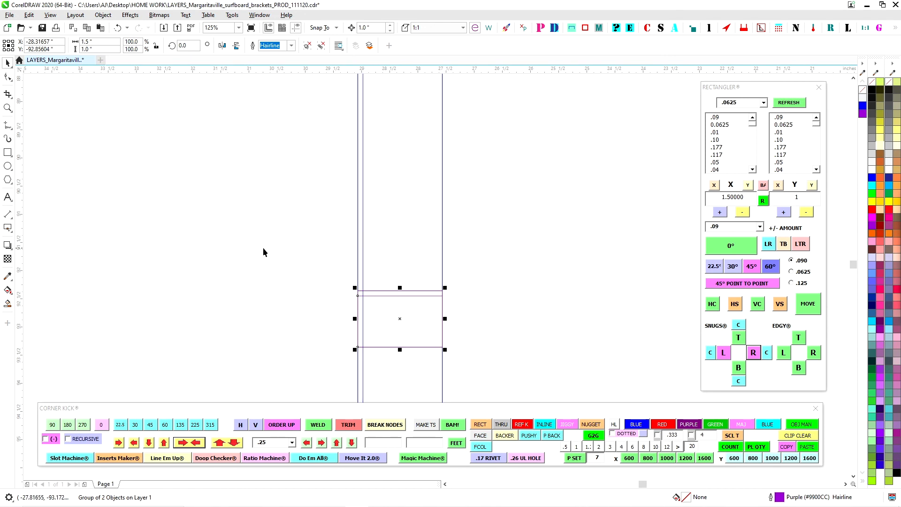
click(225, 443)
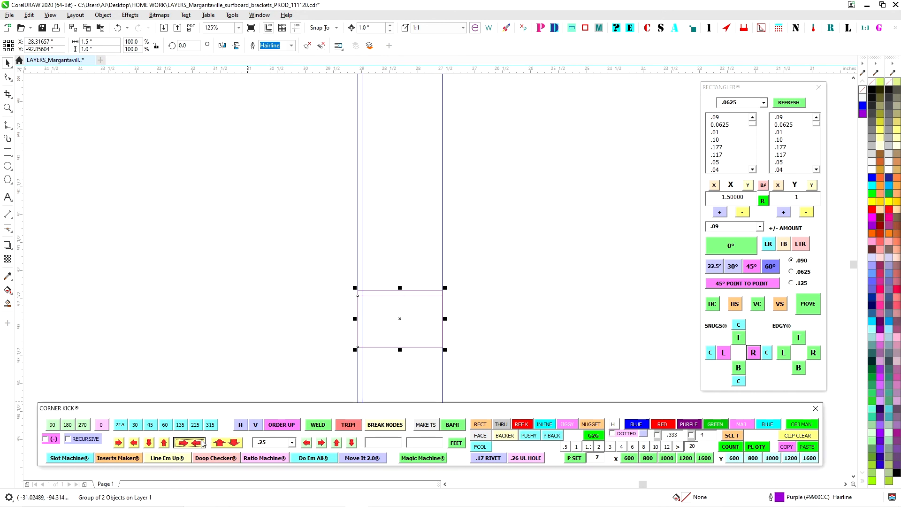
shift+click(364, 227)
click(754, 353)
scroll(503, 285, down, 2)
click(509, 288)
drag(511, 281, 434, 313)
scroll(416, 314, up, 1)
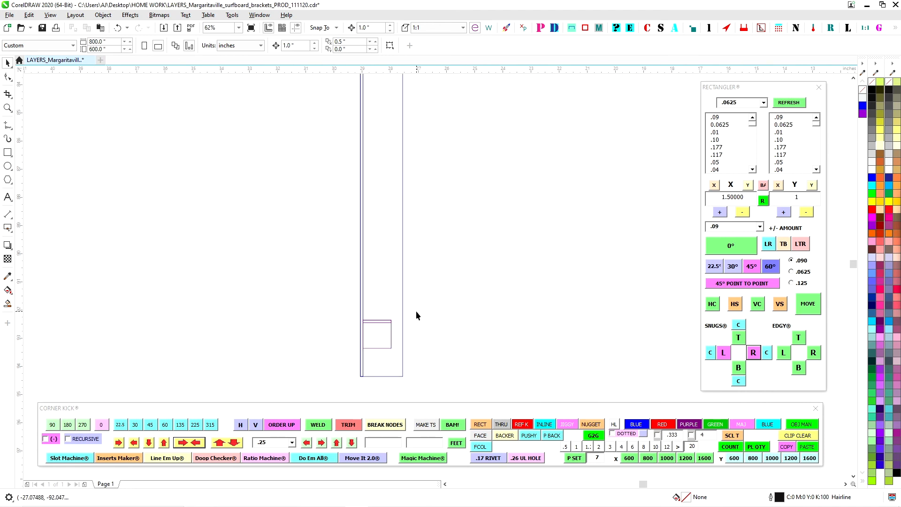
drag(427, 229, 451, 323)
drag(467, 210, 458, 317)
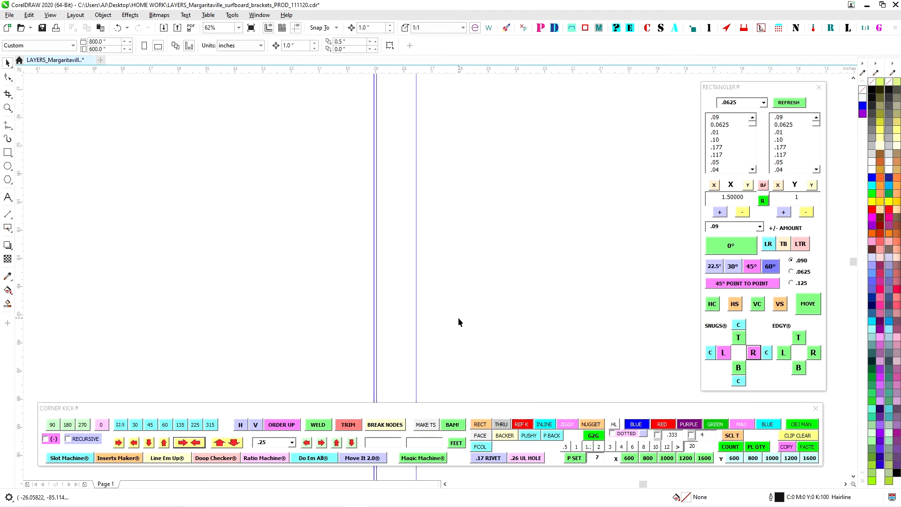
drag(462, 235, 454, 307)
scroll(454, 307, down, 2)
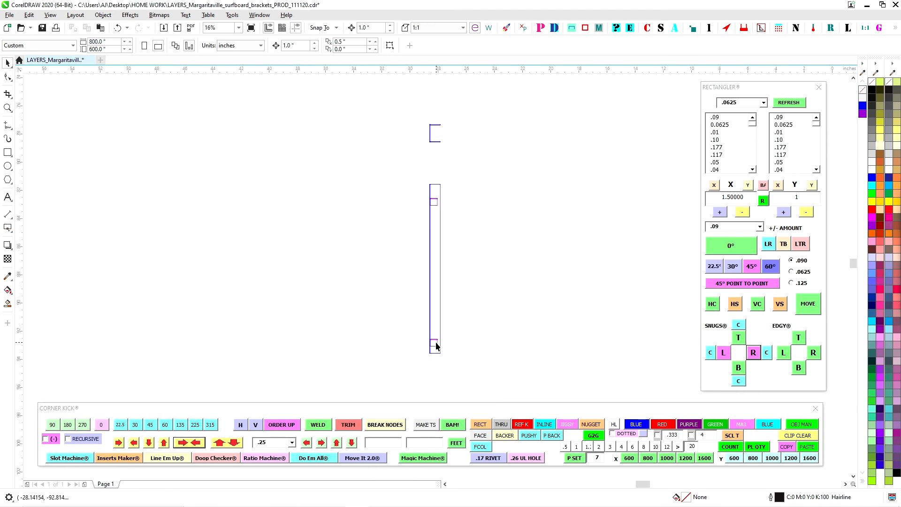
Step: Restore the lower purple group to 1.5 inches wide and line it up with the full width of the tall bracket rectangle
scroll(440, 348, up, 2)
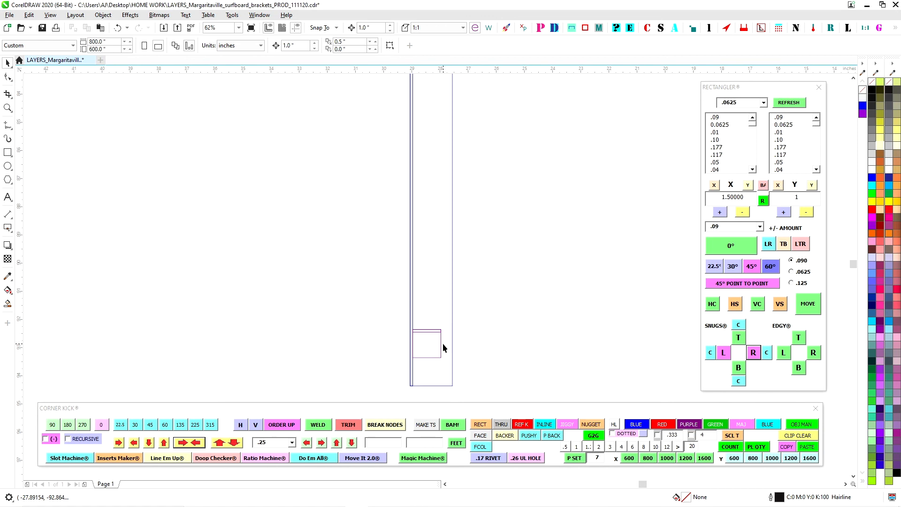
scroll(441, 341, up, 2)
scroll(382, 265, down, 1)
drag(306, 252, 514, 373)
key(ctrl+g)
key(c)
key(s)
drag(310, 251, 472, 357)
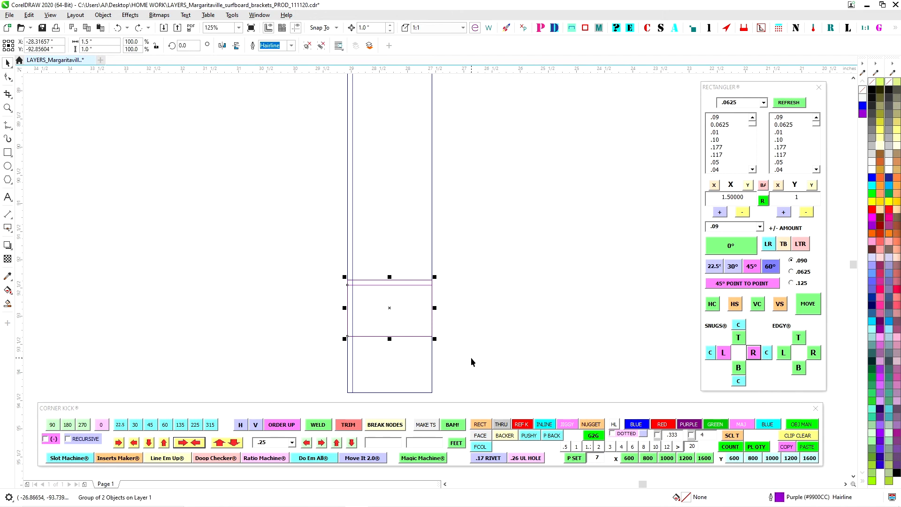
Step: Shorten the lower purple group by .10 inch on the side at the narrow vertical strip, making it 1.4 inches wide
click(292, 445)
click(280, 459)
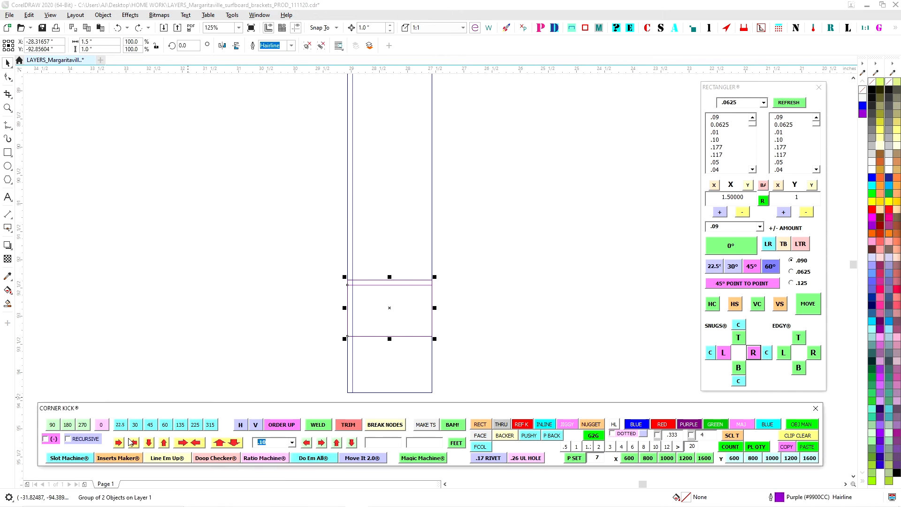
click(119, 443)
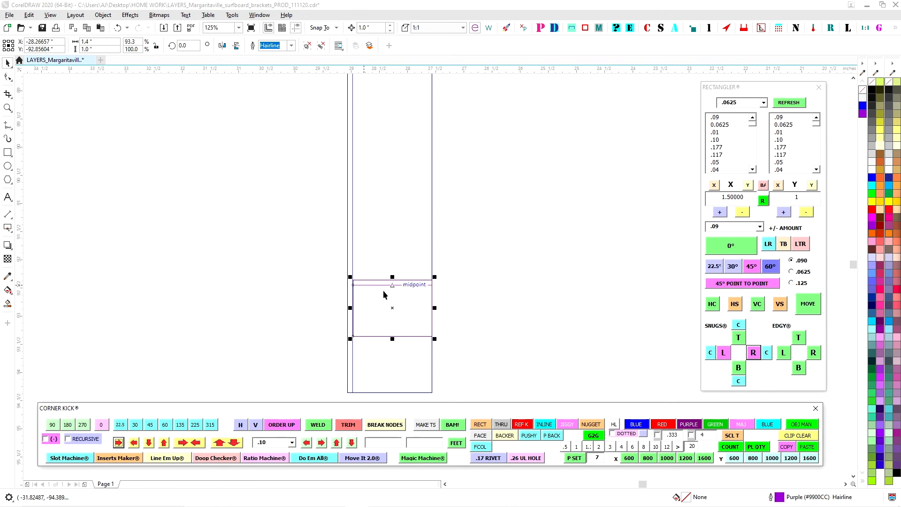
scroll(380, 282, up, 4)
scroll(372, 273, up, 2)
click(366, 277)
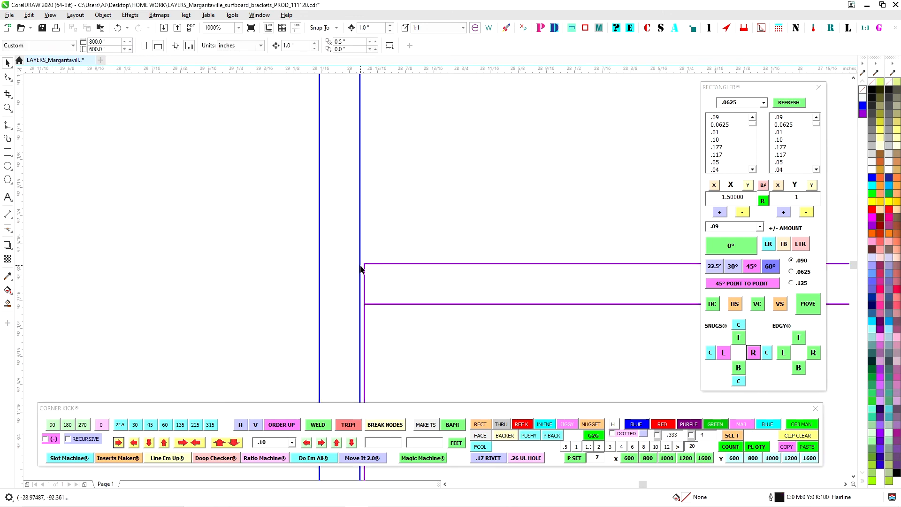
scroll(251, 254, down, 3)
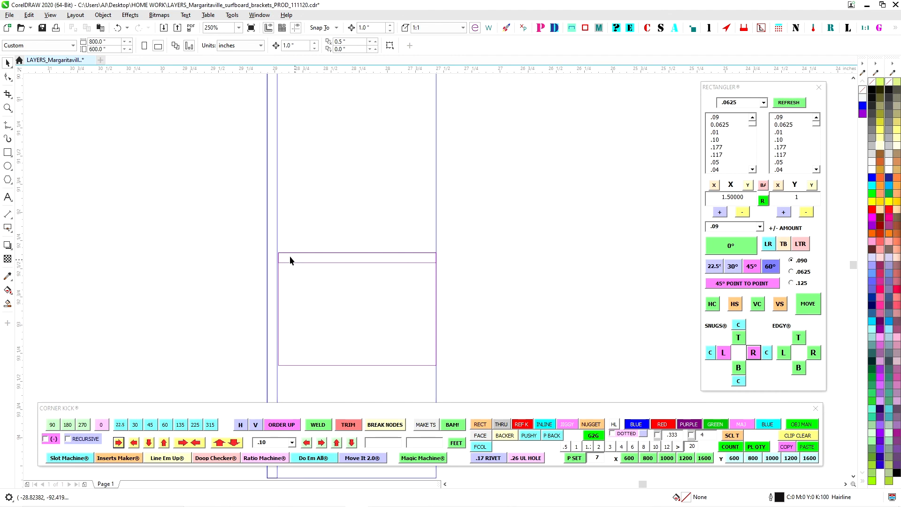
Step: Align the lower purple group with the bottom end of the tall bracket rectangle
drag(498, 376, 499, 377)
scroll(477, 272, down, 2)
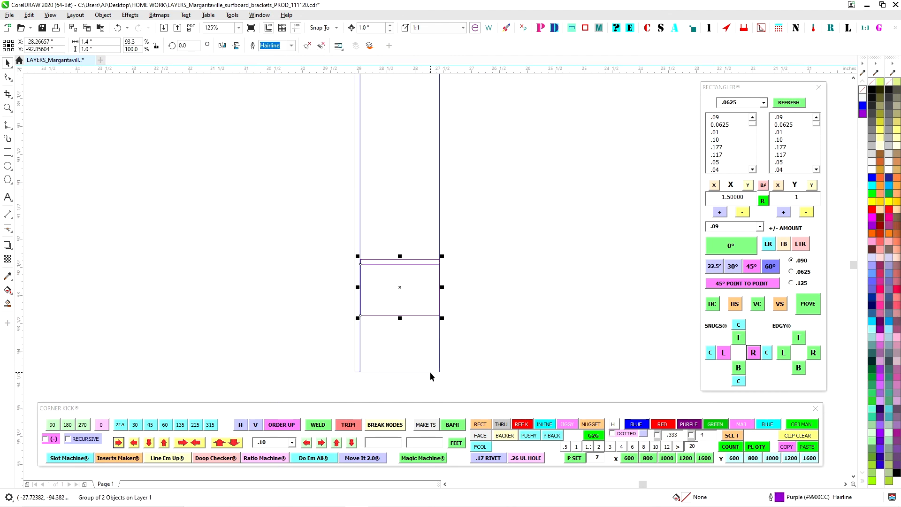
key(b)
click(487, 345)
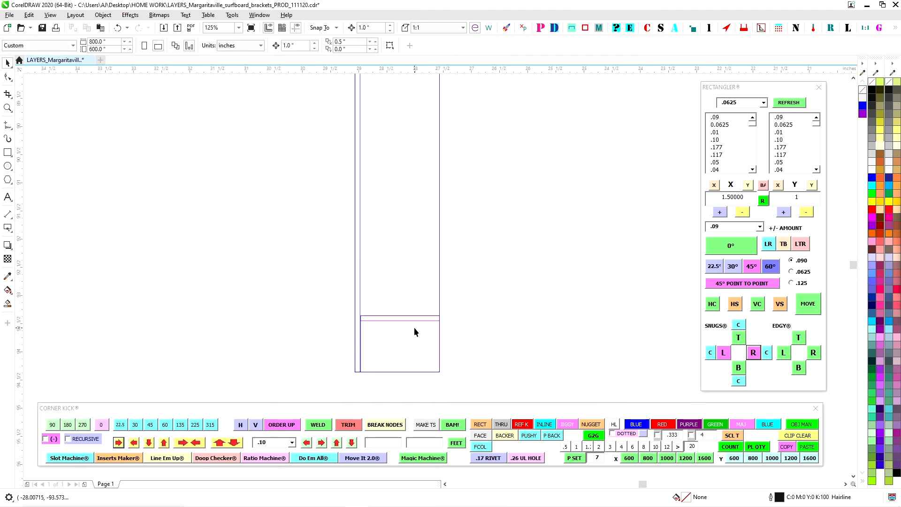
drag(476, 328, 407, 344)
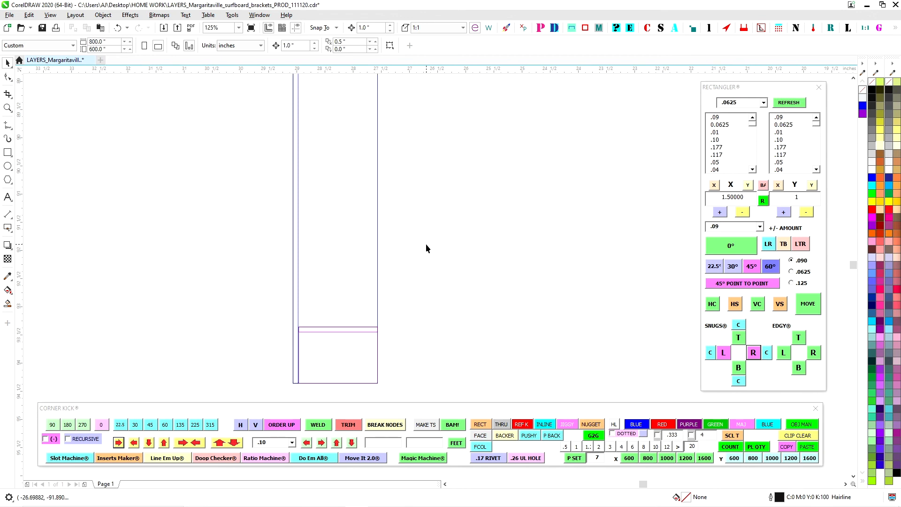
Step: Examine the placement of both purple pieces along the bracket and check the size of the upper piece
scroll(426, 249, down, 2)
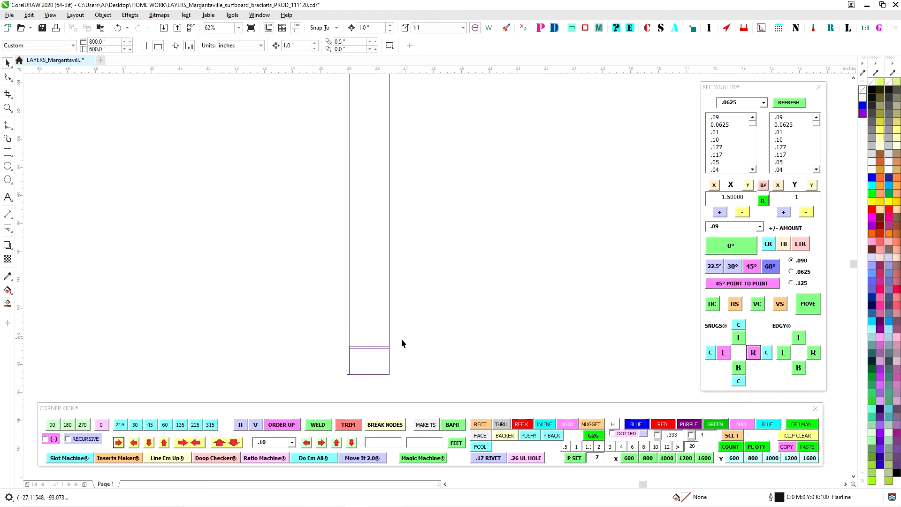
scroll(421, 157, down, 3)
scroll(422, 225, up, 7)
scroll(389, 273, down, 8)
scroll(427, 227, up, 4)
scroll(424, 235, up, 1)
scroll(420, 328, down, 3)
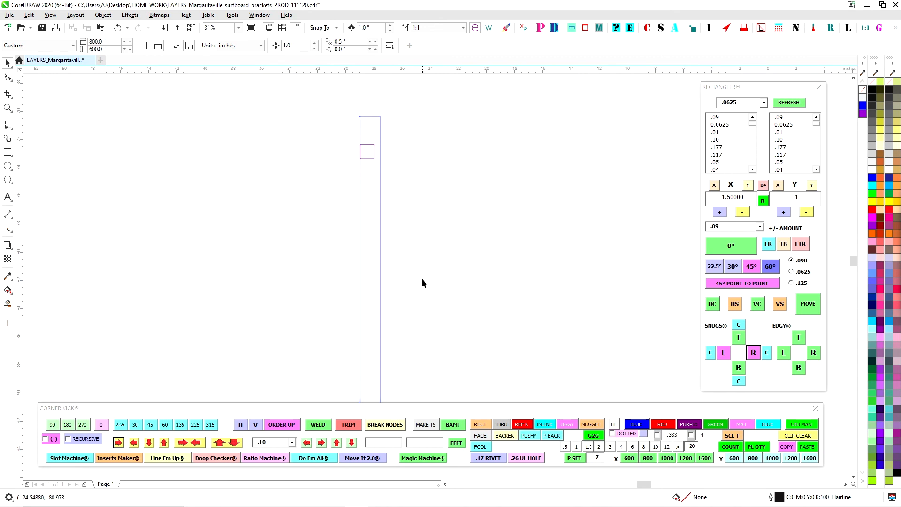
scroll(381, 234, up, 2)
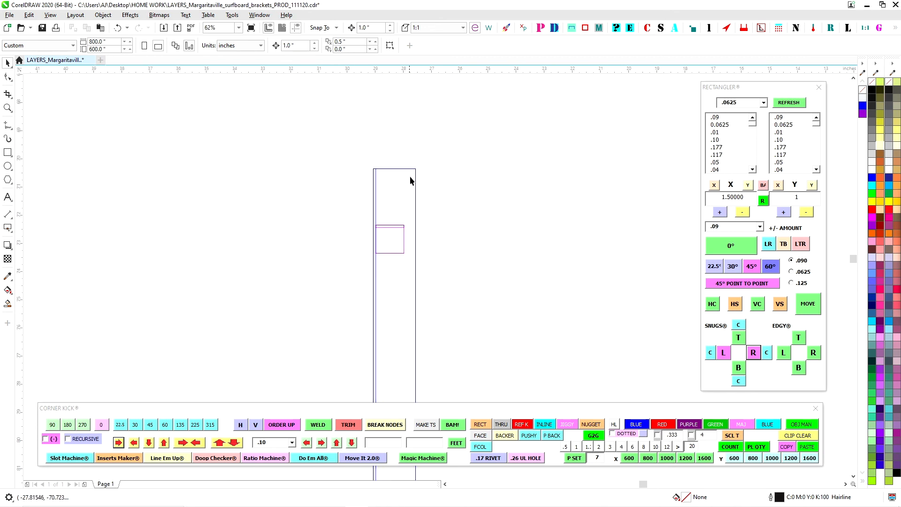
scroll(431, 211, down, 2)
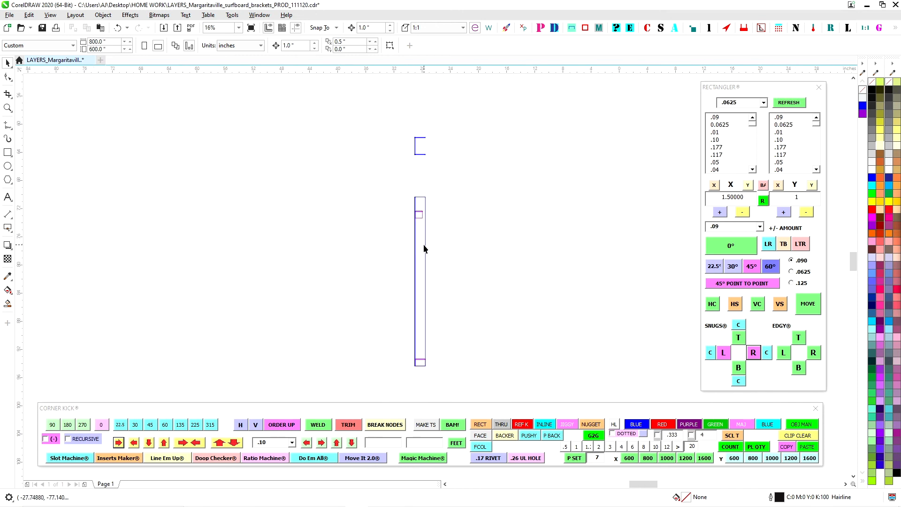
scroll(401, 206, up, 1)
scroll(423, 162, up, 2)
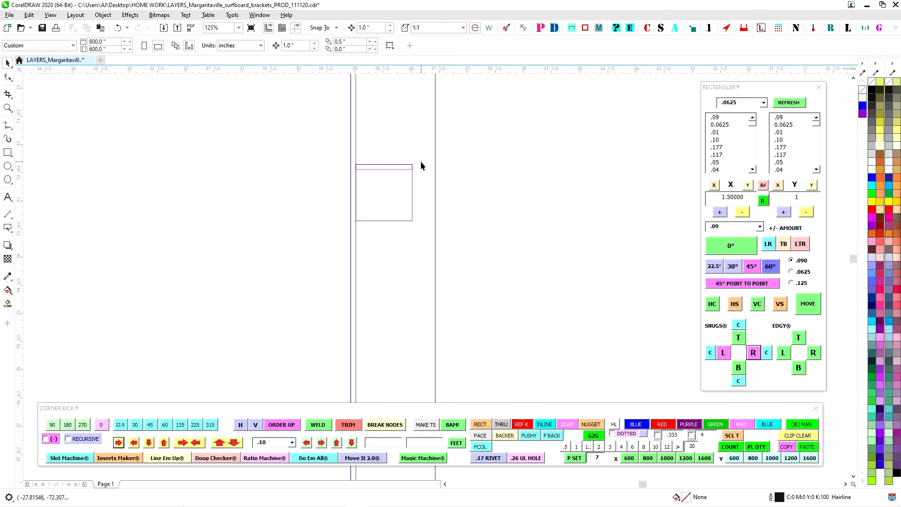
click(397, 221)
scroll(399, 177, up, 3)
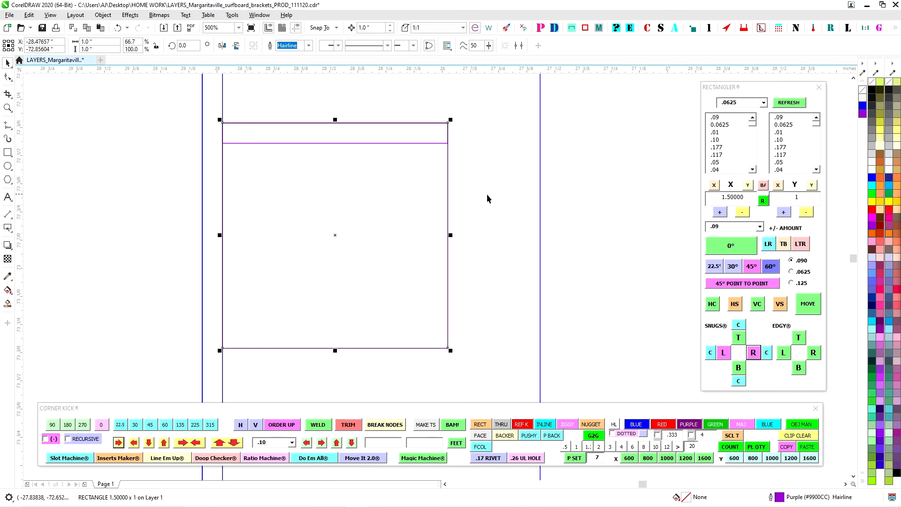
key(Escape)
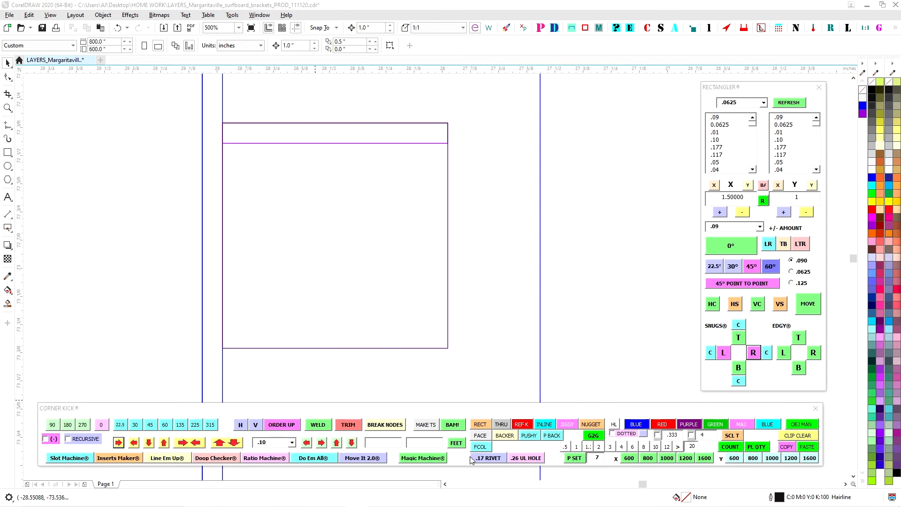
Step: Add a .17 rivet hole and center it both ways in the upper purple piece
click(491, 463)
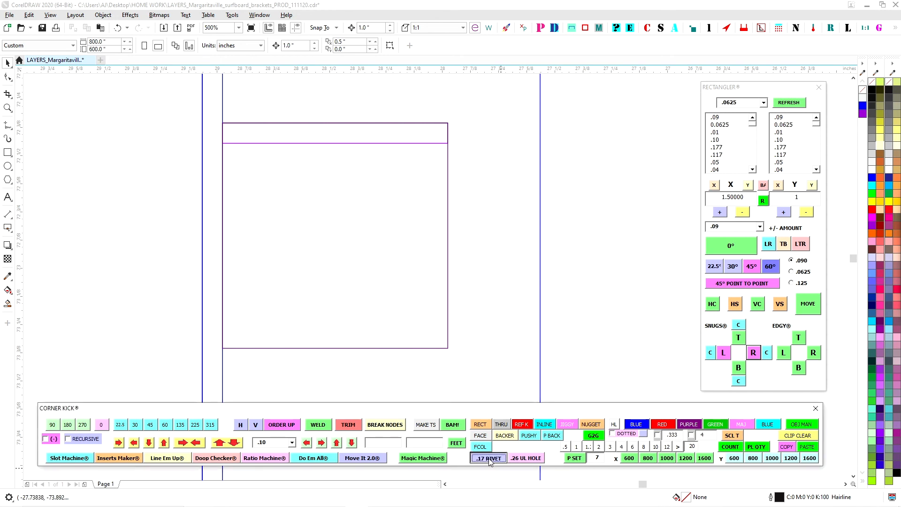
drag(443, 278, 230, 148)
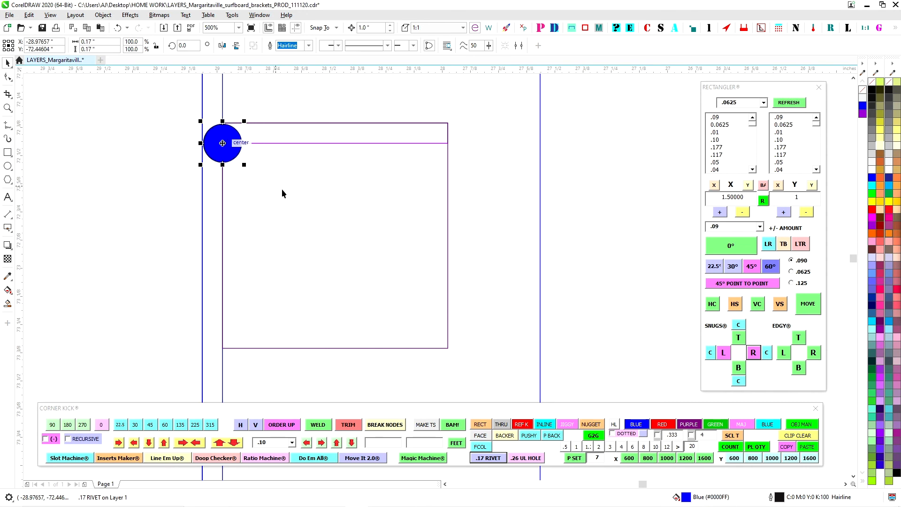
shift+click(385, 143)
drag(166, 108, 379, 224)
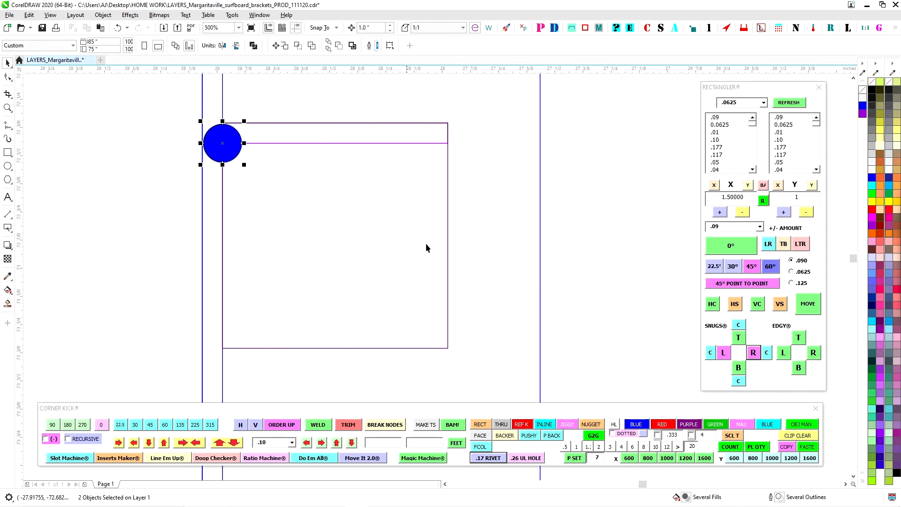
shift+click(448, 217)
key(c)
key(e)
drag(265, 200, 435, 285)
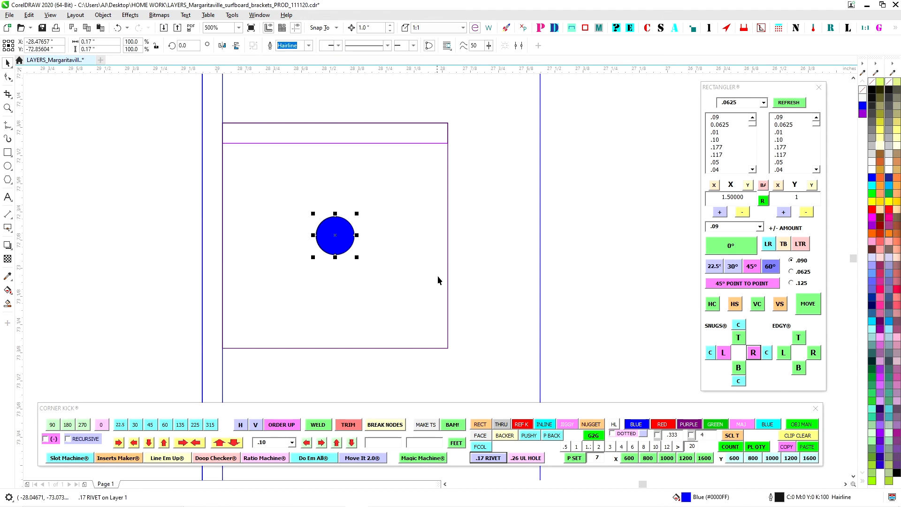
Step: Duplicate the upper rivet hole and spread the pair horizontally, about 0.31 inch to each side of the piece's center
click(395, 206)
drag(293, 187, 419, 294)
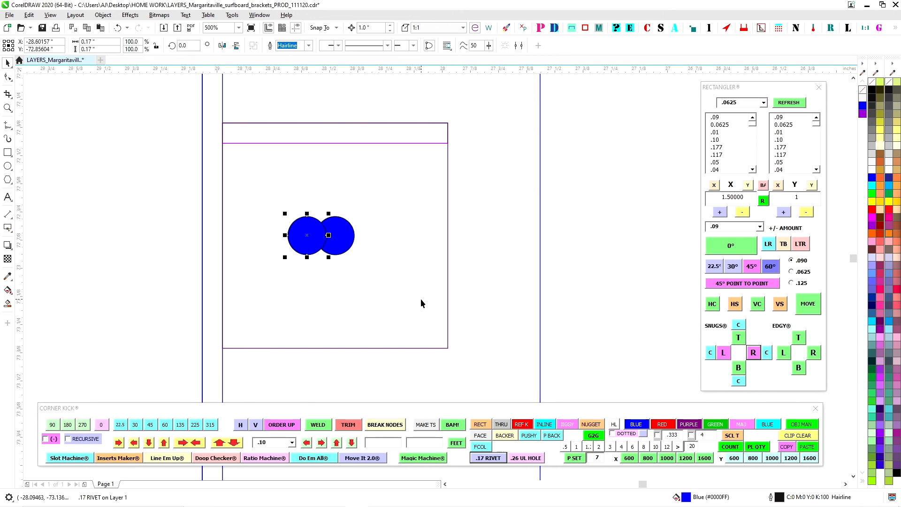
click(317, 294)
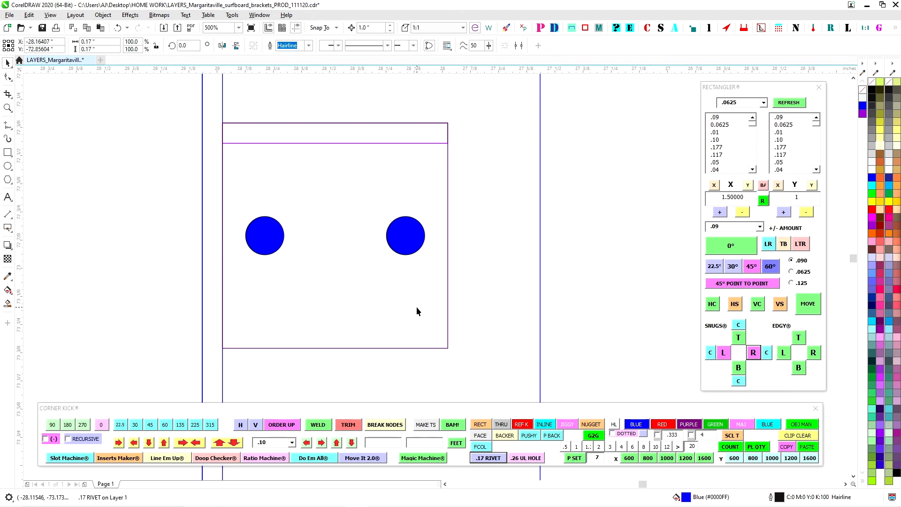
scroll(487, 256, down, 2)
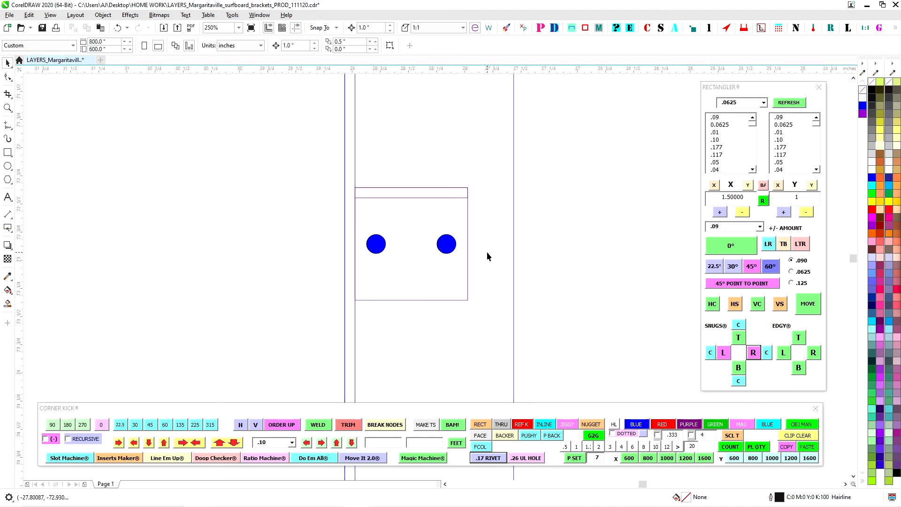
scroll(486, 252, up, 2)
scroll(342, 230, down, 4)
scroll(314, 229, up, 2)
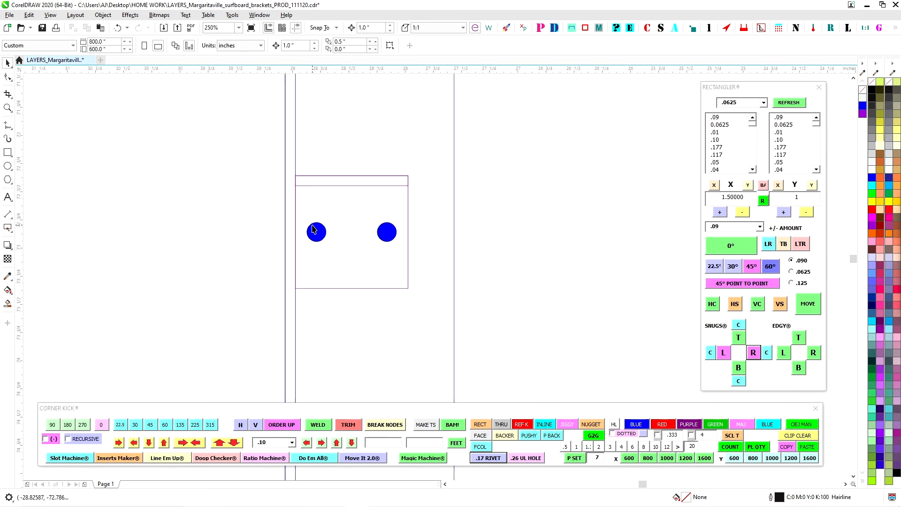
Step: Add a .17 rivet hole and center it both ways in the lower purple group
scroll(397, 232, down, 6)
drag(307, 163, 370, 168)
click(323, 139)
click(354, 164)
scroll(364, 286, down, 3)
scroll(341, 329, up, 5)
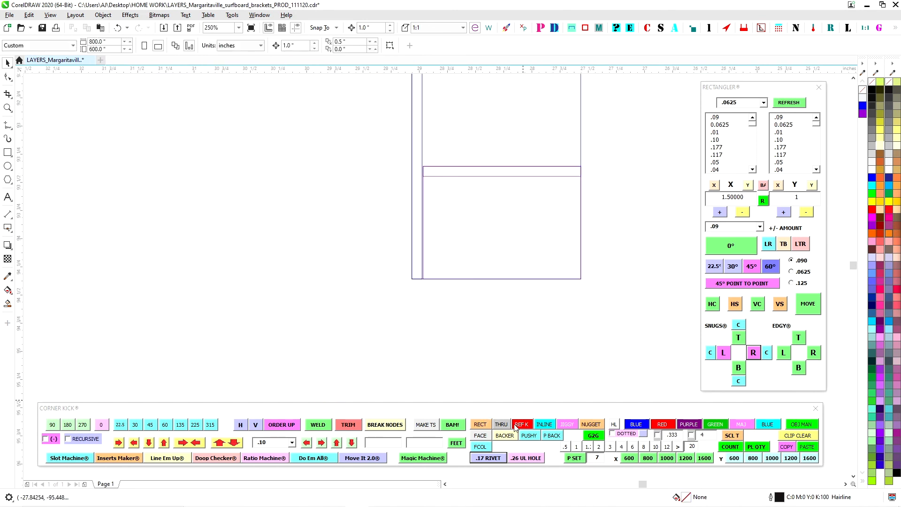
click(483, 459)
shift+click(514, 177)
key(e)
key(c)
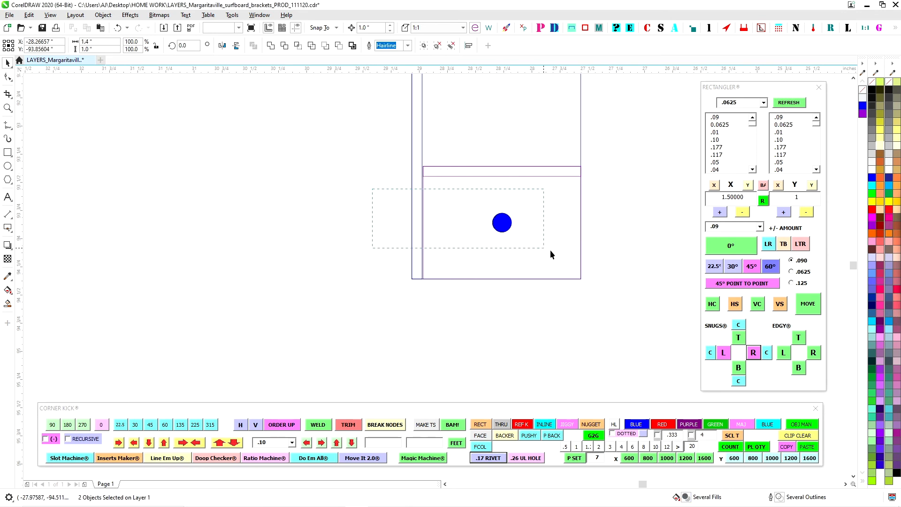
Step: Duplicate the lower rivet hole and spread the pair horizontally, about 0.375 inch to each side of the group's center
shift+click(581, 259)
key(KP_Add)
key(Left)
key(Left)
key(Left)
key(Left)
key(Left)
key(Left)
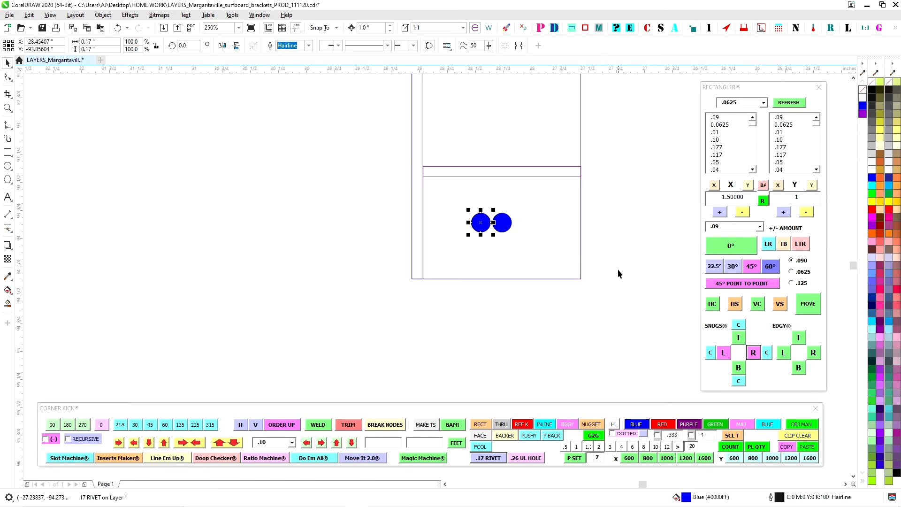
drag(605, 190, 469, 277)
key(Right)
key(Right)
key(Right)
key(Right)
key(Right)
key(Right)
key(Escape)
scroll(535, 271, down, 2)
scroll(535, 271, up, 2)
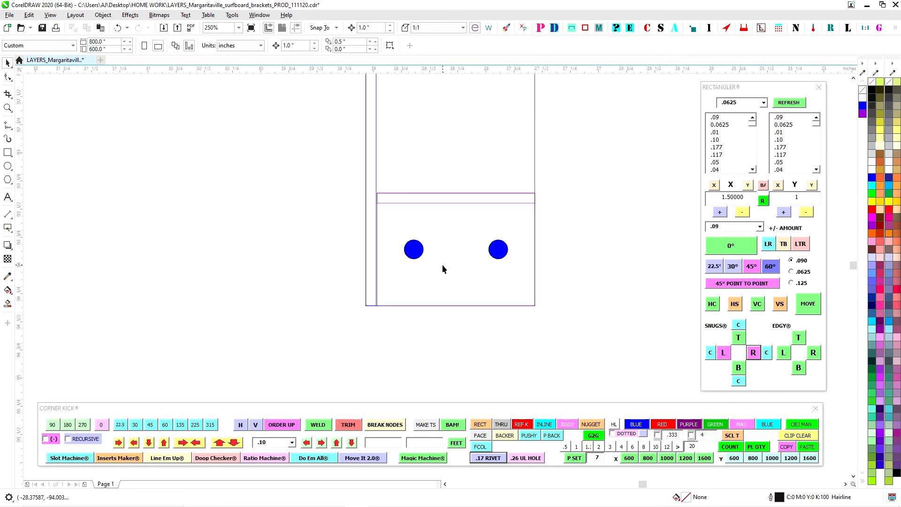
Step: Ungroup the lower purple piece and make a 0.5-inch-tall rectangle from its outline, reaching from its upper edge to the rivet centers
click(439, 192)
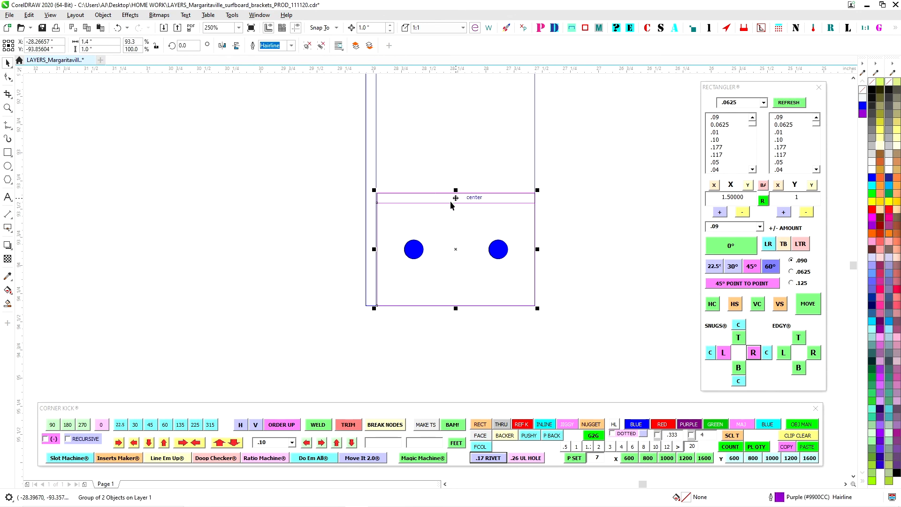
key(Escape)
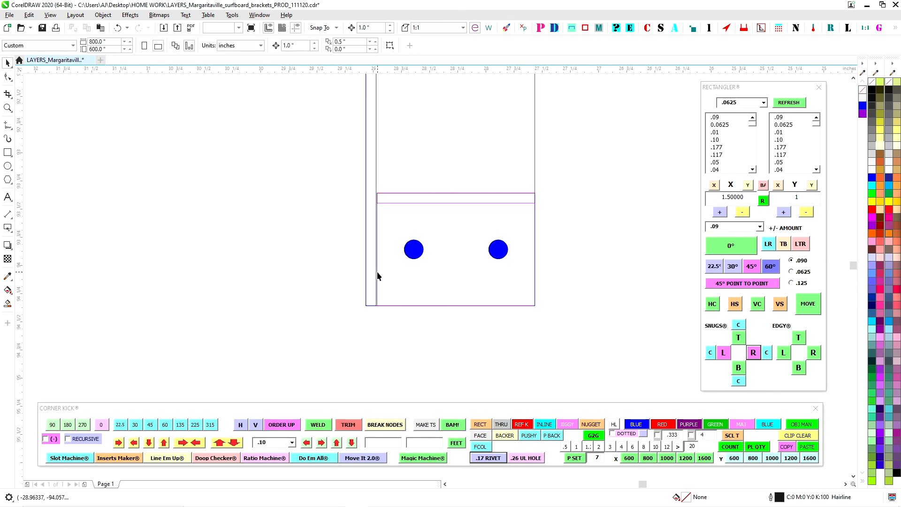
click(377, 276)
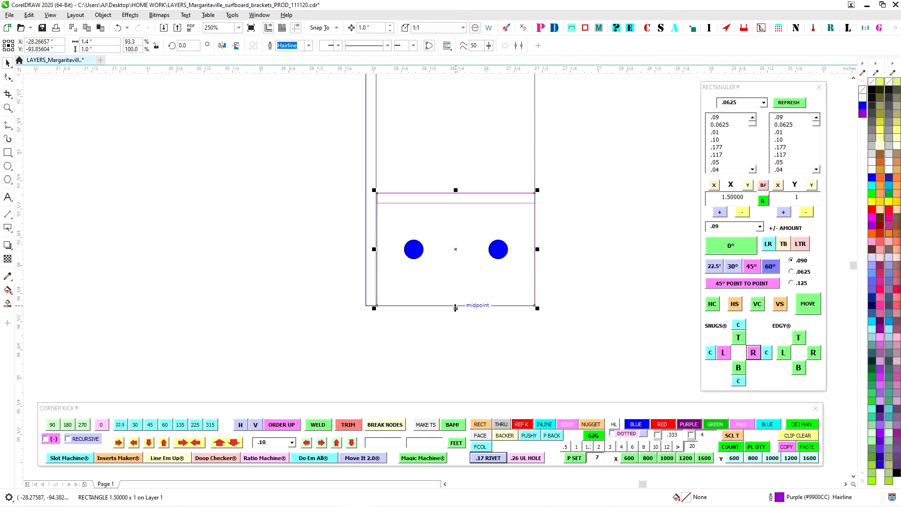
drag(456, 308, 428, 249)
click(466, 289)
click(474, 249)
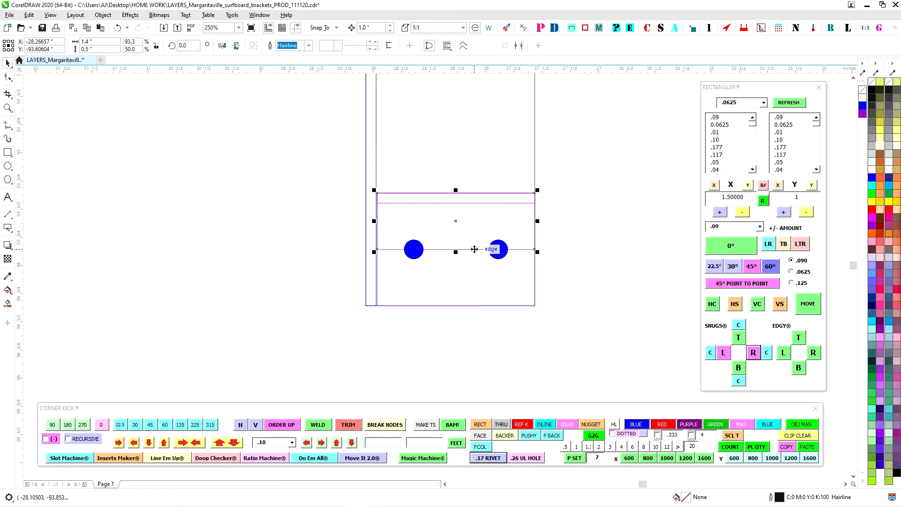
Step: Convert the 0.5-inch-tall rectangle into an INLINE object, accepting the renaming
click(546, 425)
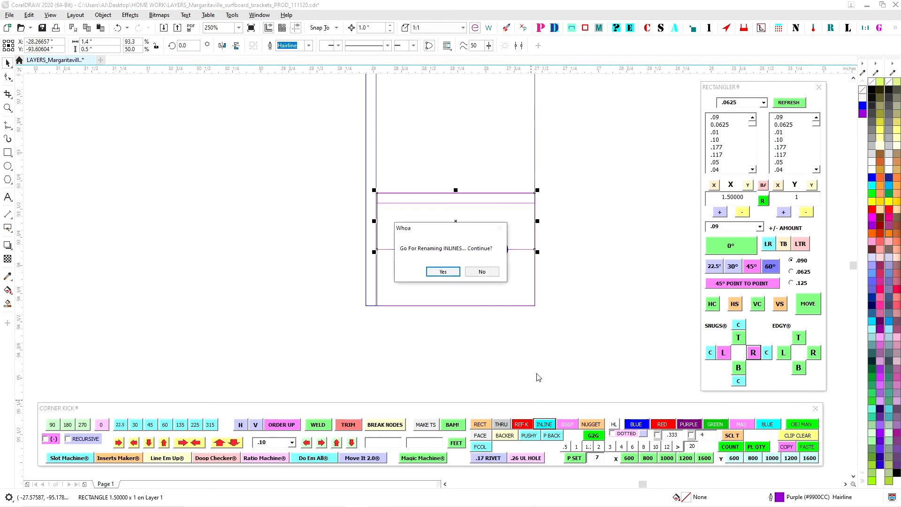
click(452, 275)
click(550, 314)
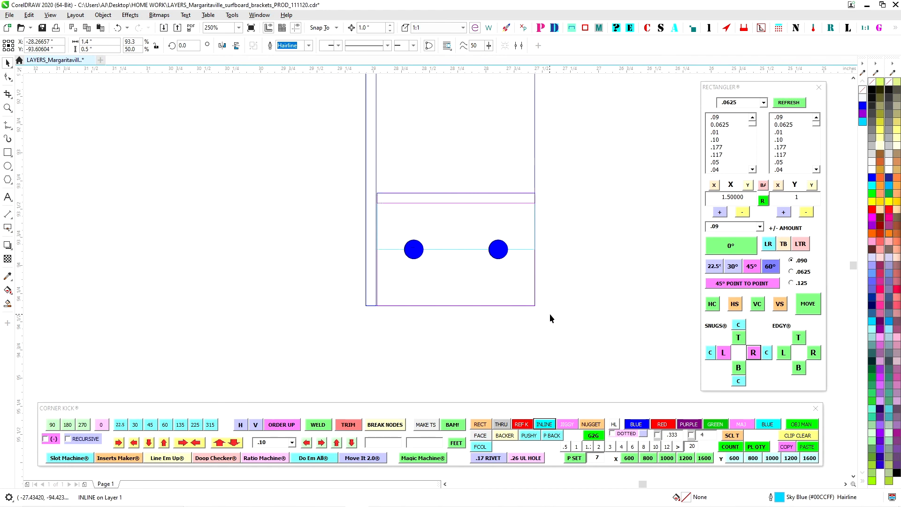
click(448, 249)
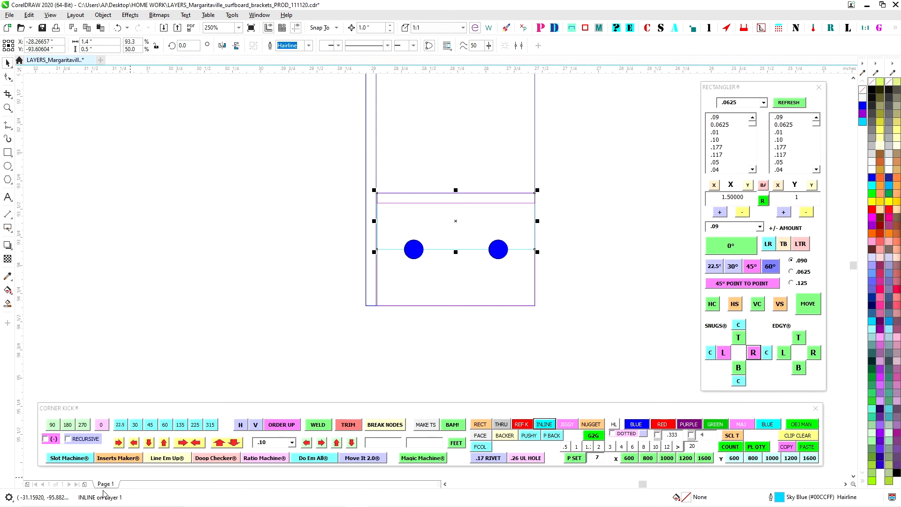
Step: Make a 0.5-inch-tall rectangle from the upper purple piece's outline, reaching from its upper edge to the rivet centers
click(590, 229)
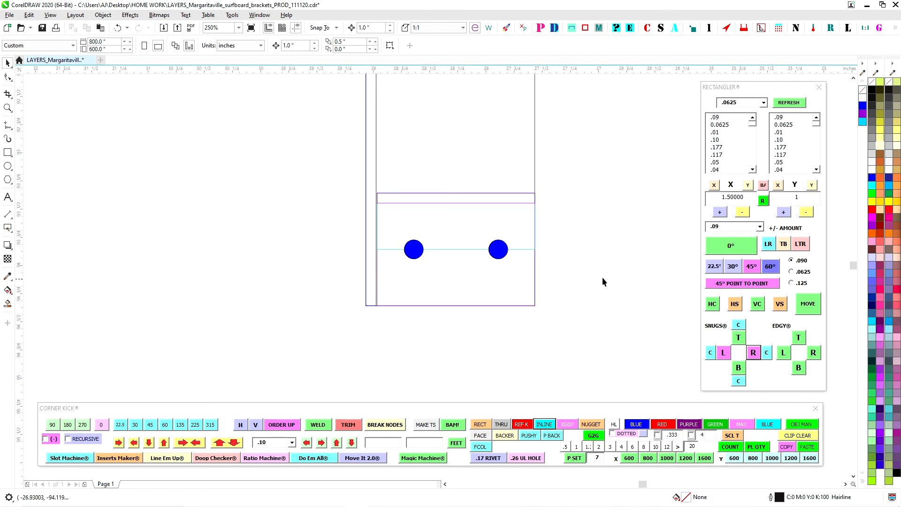
scroll(446, 266, down, 5)
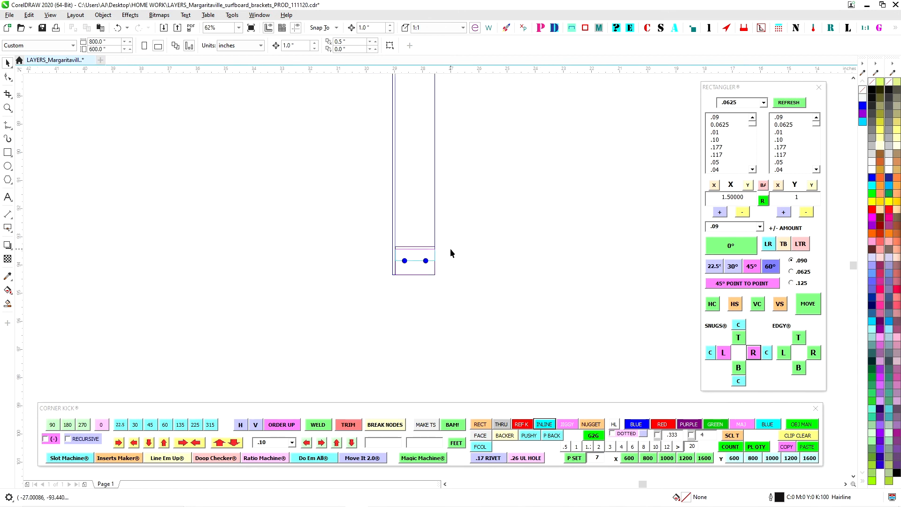
scroll(424, 357, up, 5)
click(392, 360)
scroll(422, 339, down, 8)
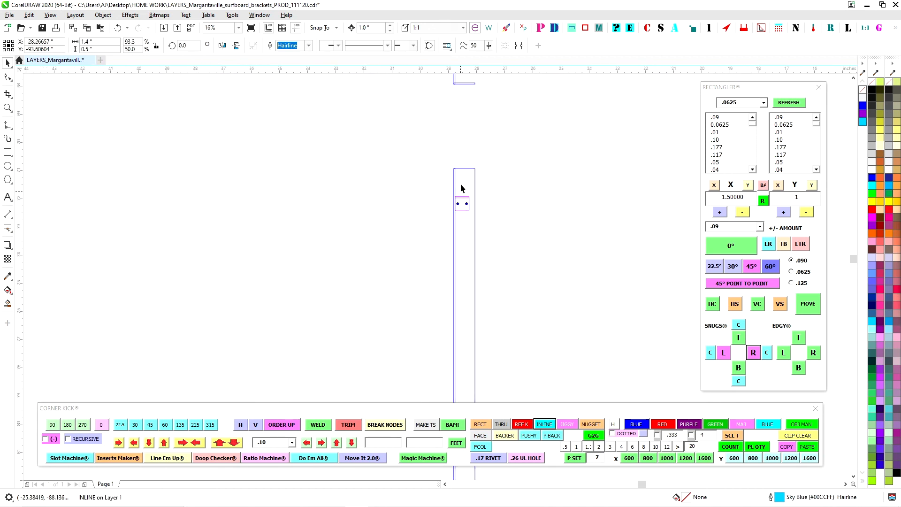
scroll(461, 188, up, 10)
click(524, 320)
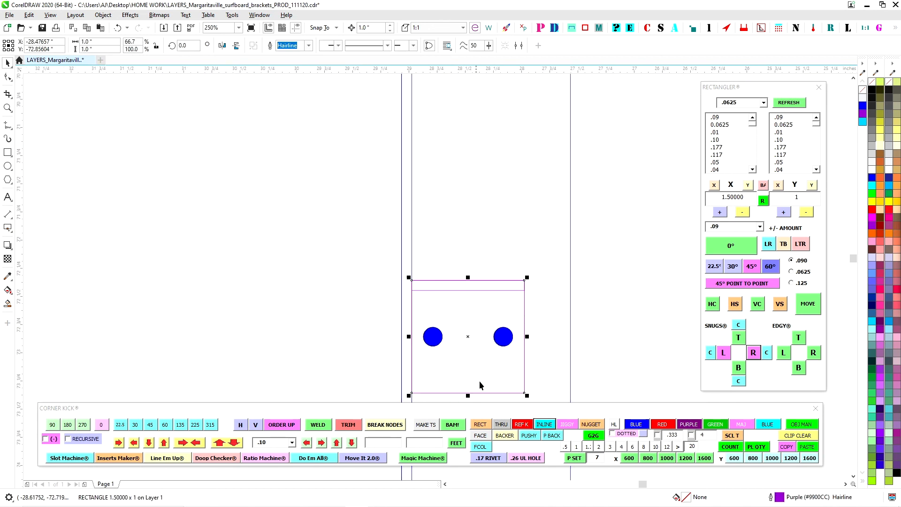
drag(468, 396, 450, 339)
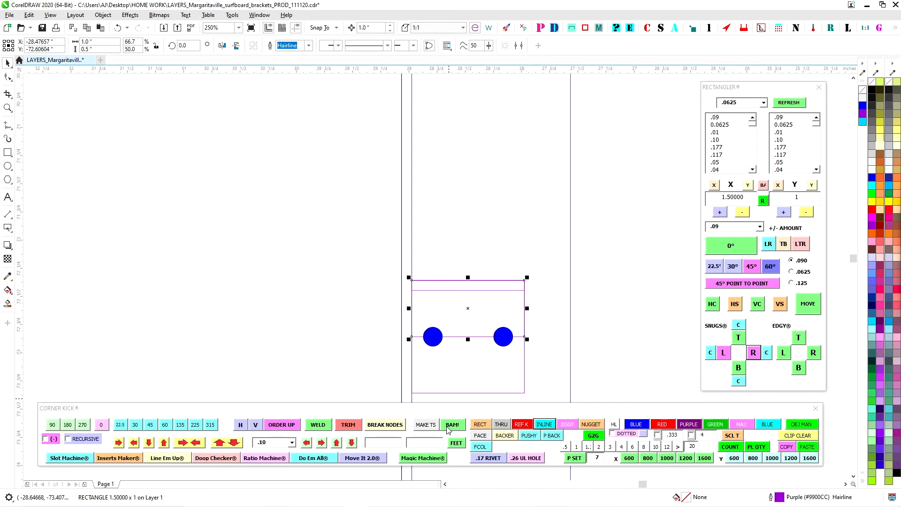
Step: Convert the upper piece's 0.5-inch-tall rectangle into an INLINE object, accepting the renaming
click(548, 425)
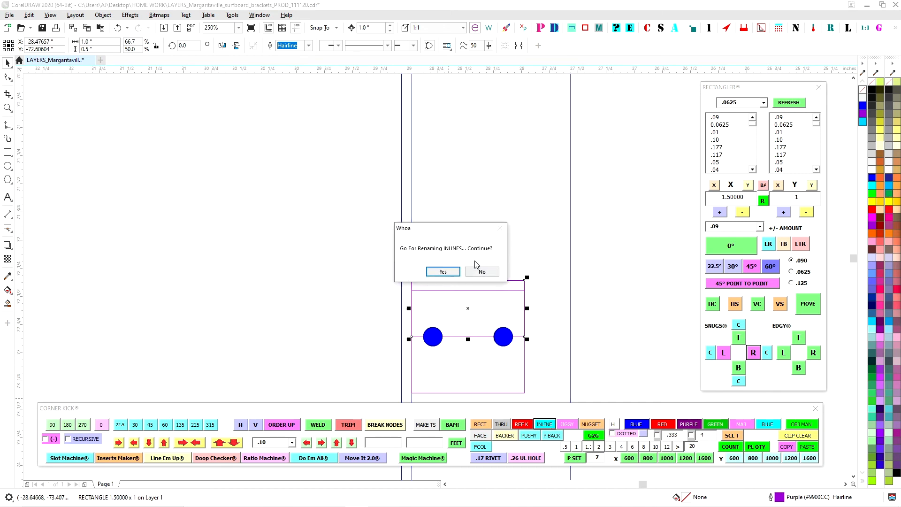
click(446, 272)
scroll(364, 264, up, 4)
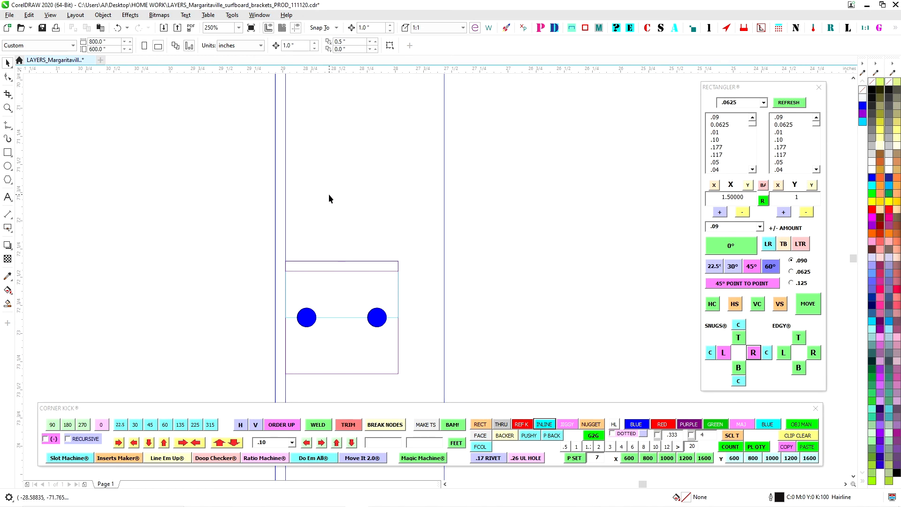
scroll(379, 241, down, 3)
scroll(380, 195, up, 2)
scroll(371, 207, down, 2)
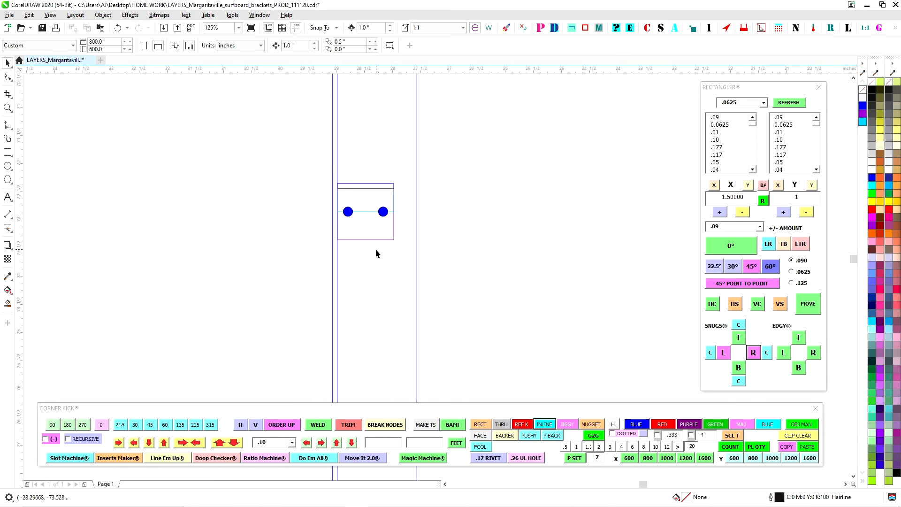
scroll(376, 249, down, 5)
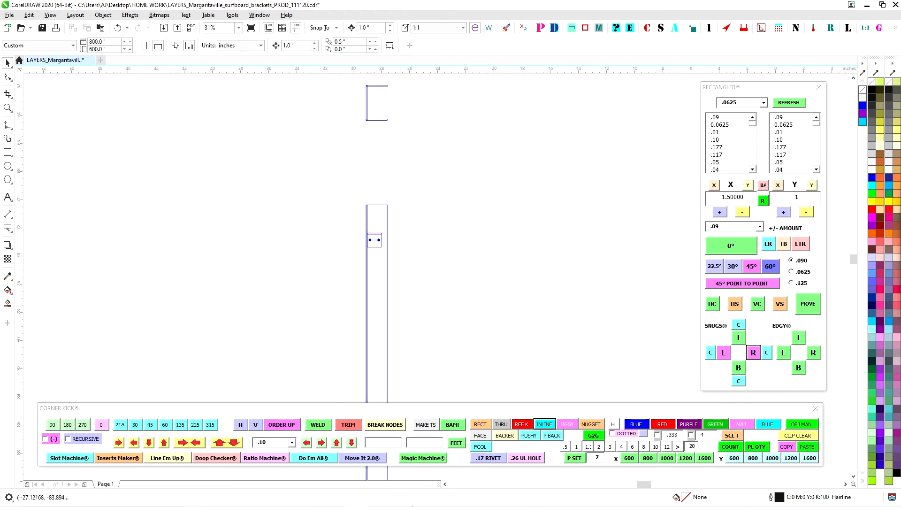
Step: Examine the wall and surfboard bracket details and the stud bolt and rivnut notes in the Foxit Reader sketch, and return to CorelDRAW
mouse_move(427, 505)
click(495, 498)
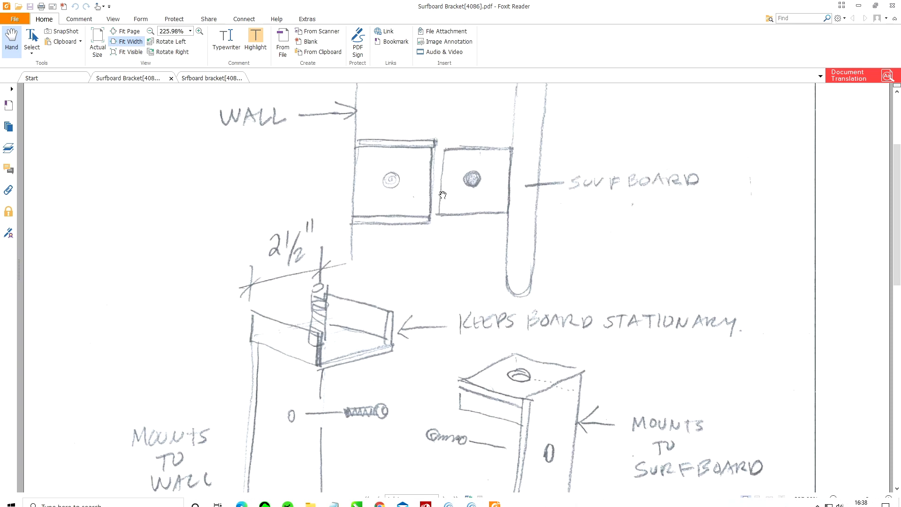
scroll(390, 331, down, 3)
scroll(390, 331, up, 6)
scroll(418, 396, down, 2)
scroll(418, 396, up, 2)
scroll(452, 324, down, 15)
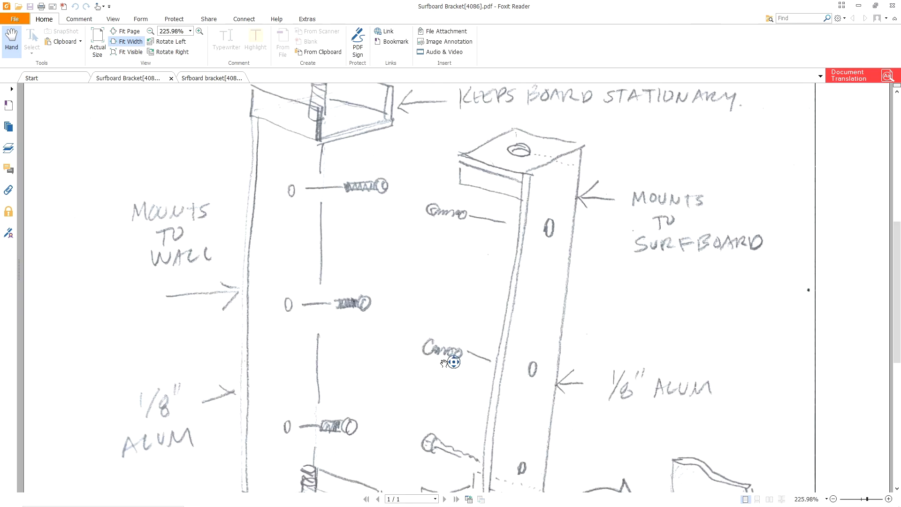
scroll(473, 367, down, 3)
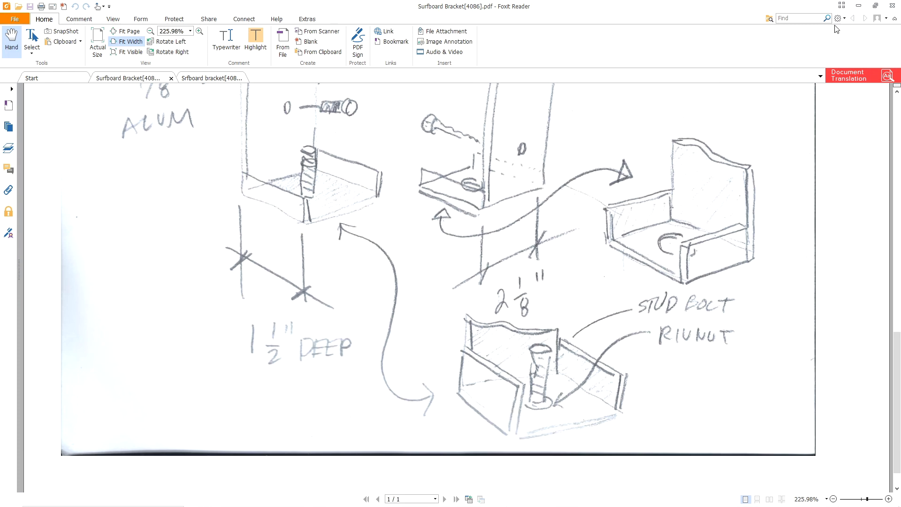
click(858, 6)
Step: Open the Inserts Maker's riv-nut sizes and bring the upper purple tab into close view
click(118, 458)
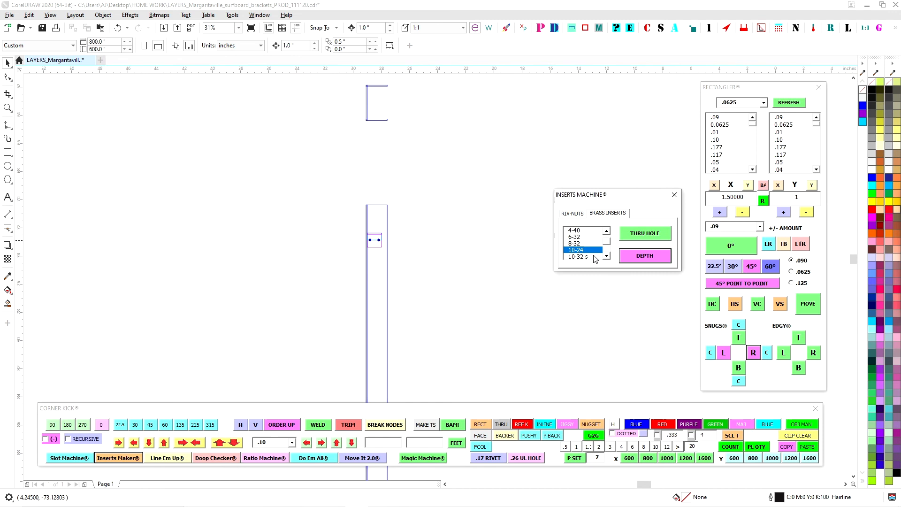
click(575, 215)
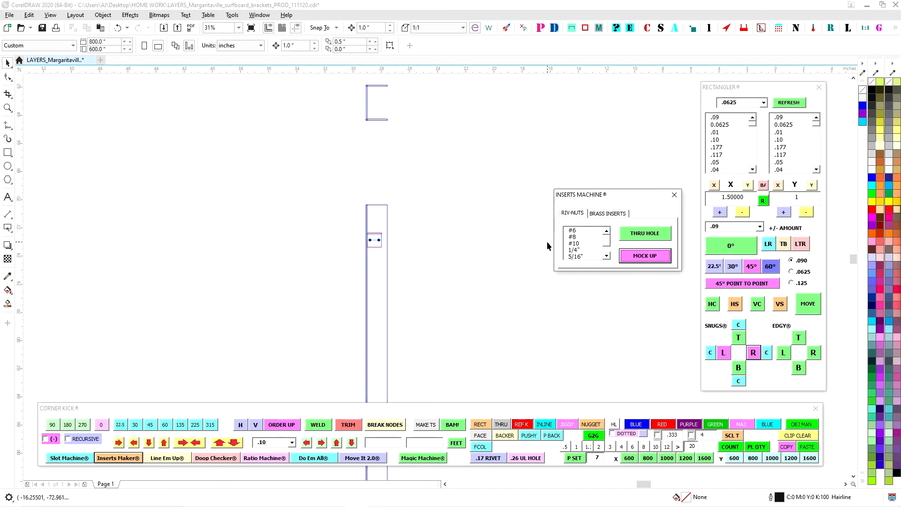
scroll(397, 249, up, 6)
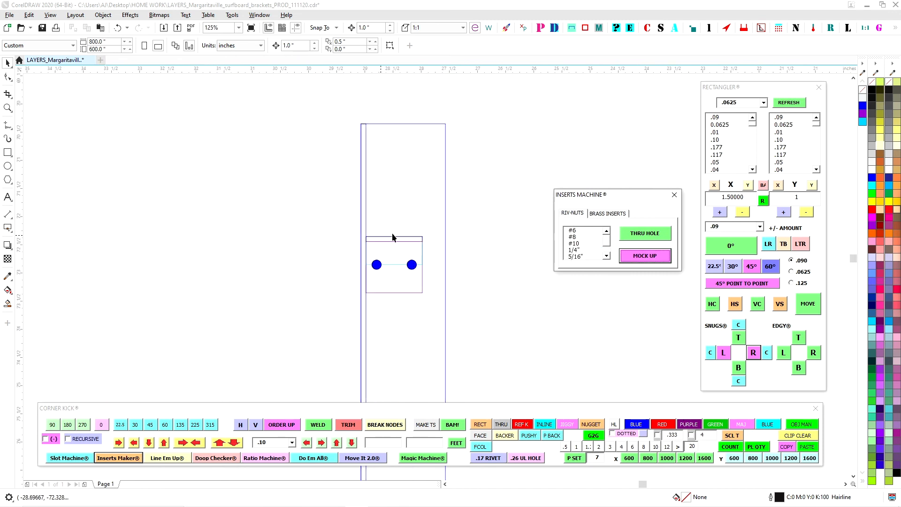
Step: Try a 5/16" riv-nut mock-up centered on the upper purple tab's top edge, and delete it
drag(608, 241, 608, 246)
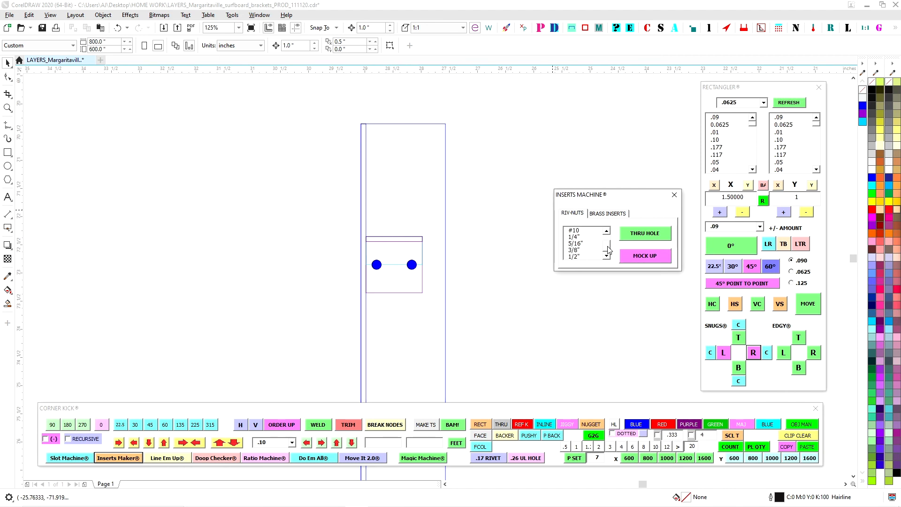
click(578, 244)
click(652, 262)
drag(477, 261, 424, 345)
drag(458, 276, 399, 232)
click(429, 210)
scroll(411, 219, up, 1)
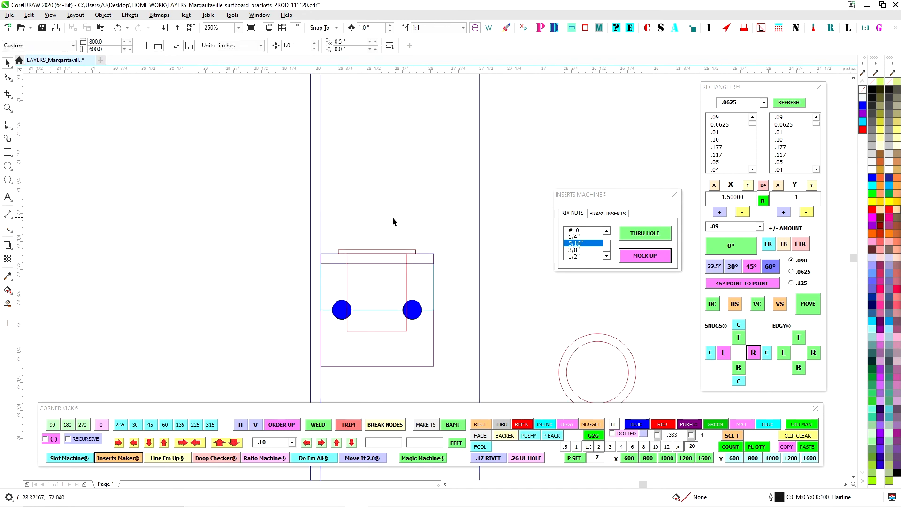
click(375, 249)
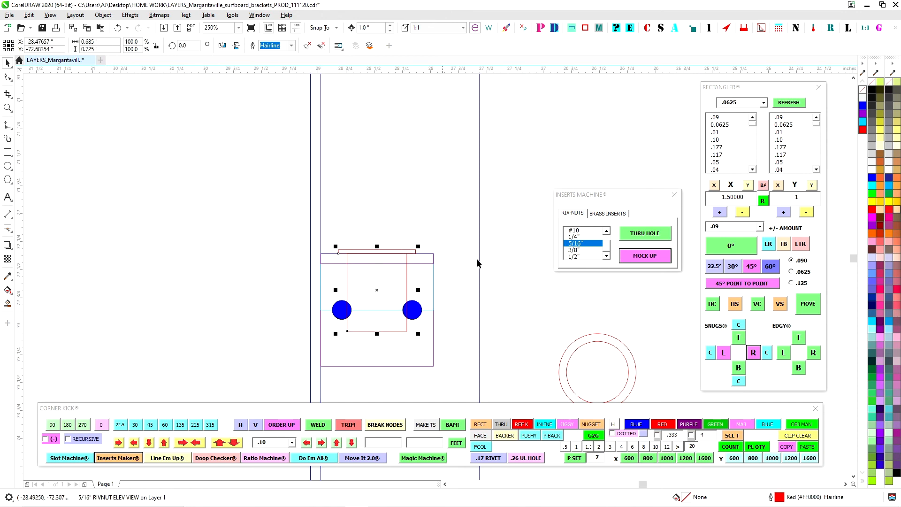
key(Delete)
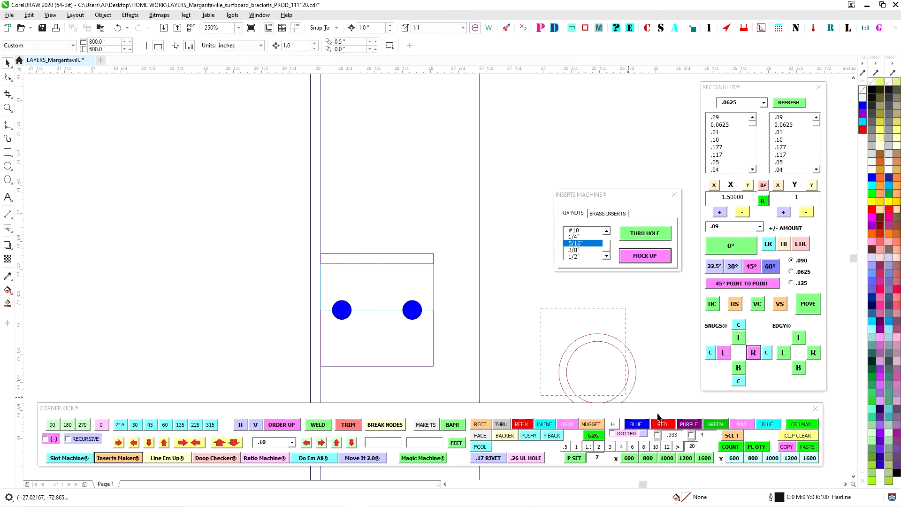
Step: Create a 1/4" riv-nut mock-up, center its elevation view on the upper tab's top edge, and delete the round plan view
click(583, 236)
click(653, 260)
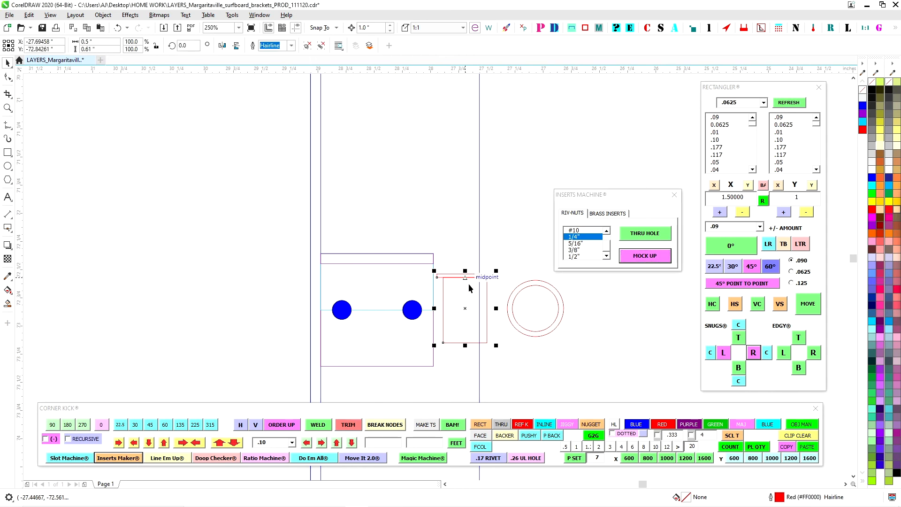
drag(466, 277, 378, 254)
key(Tab)
scroll(471, 292, down, 5)
key(Delete)
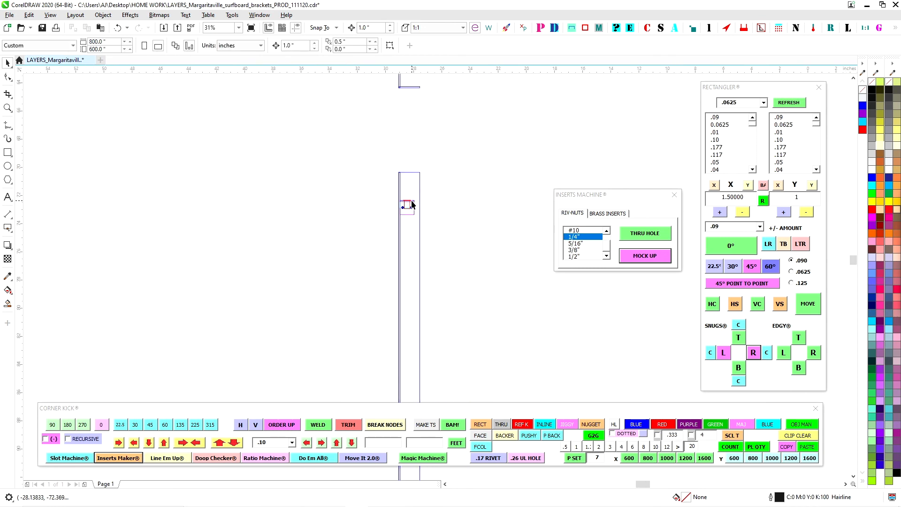
Step: Copy the 1/4" riv-nut elevation view onto the lower purple tab, centered on its top edge
click(414, 205)
scroll(434, 217, down, 2)
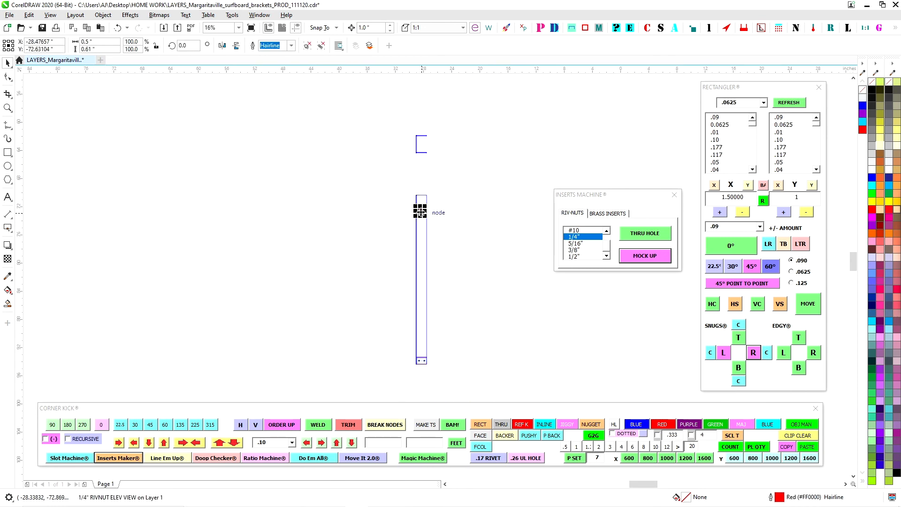
scroll(493, 328, up, 3)
scroll(388, 342, up, 3)
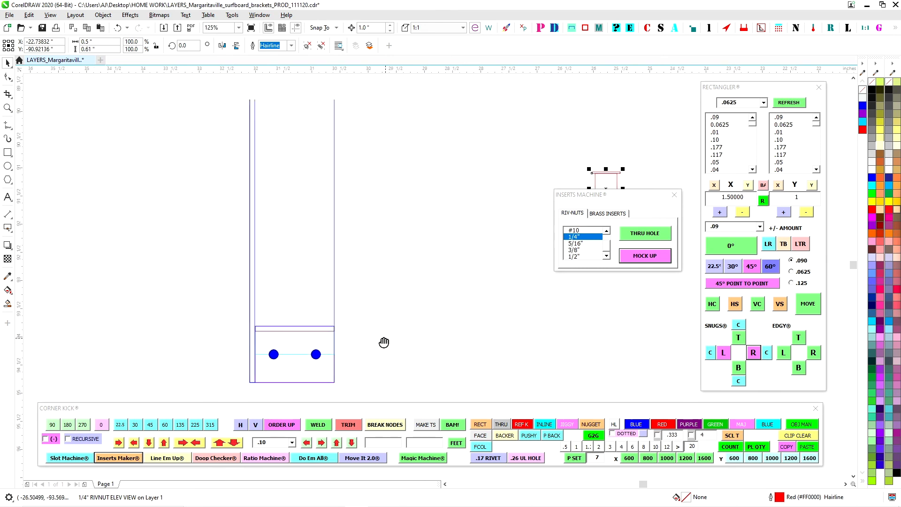
drag(586, 185, 277, 337)
scroll(394, 311, up, 1)
click(317, 284)
scroll(362, 348, down, 3)
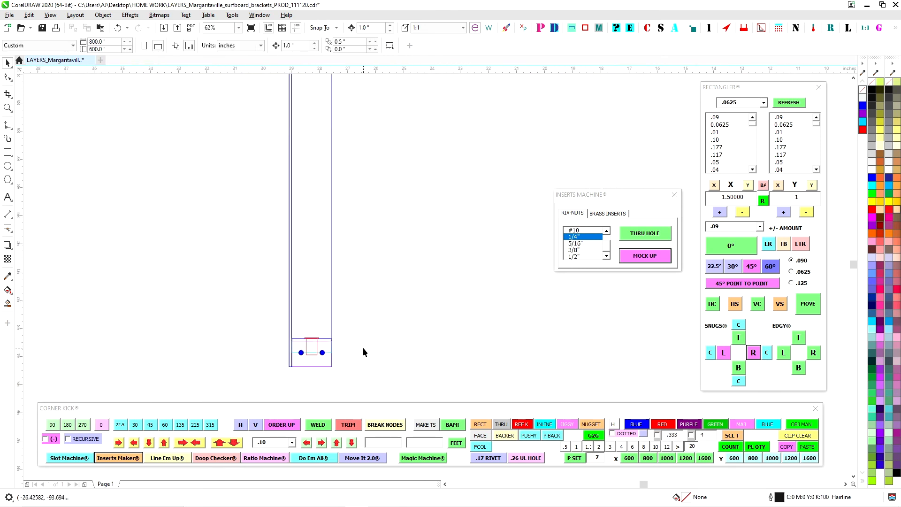
scroll(365, 345, down, 3)
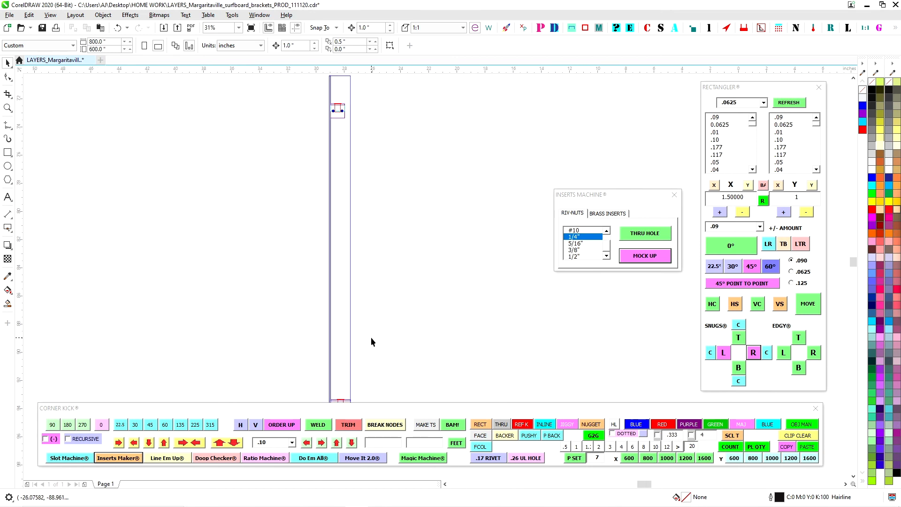
Step: Load the upper tab's 1-inch width into the Rectangler's X value from its thin .09-inch purple strip
drag(372, 348, 409, 348)
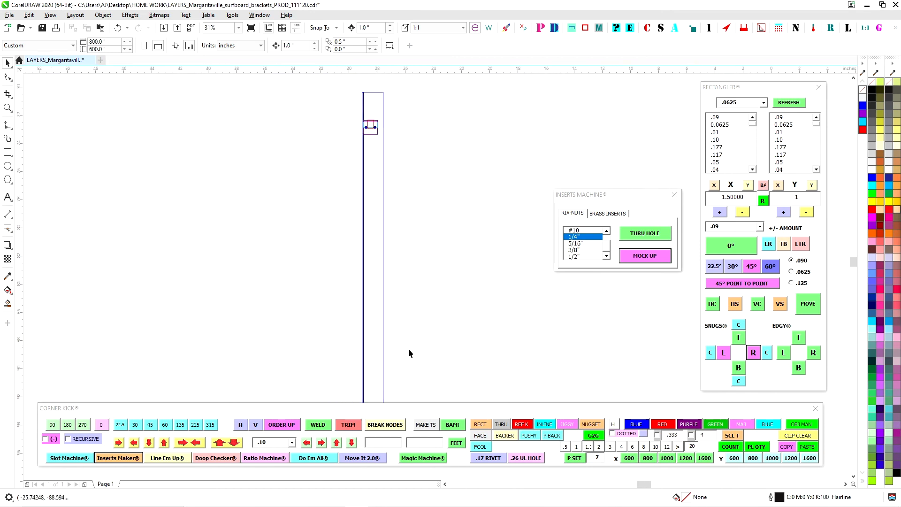
drag(411, 277, 424, 351)
drag(406, 151, 352, 239)
scroll(342, 329, up, 2)
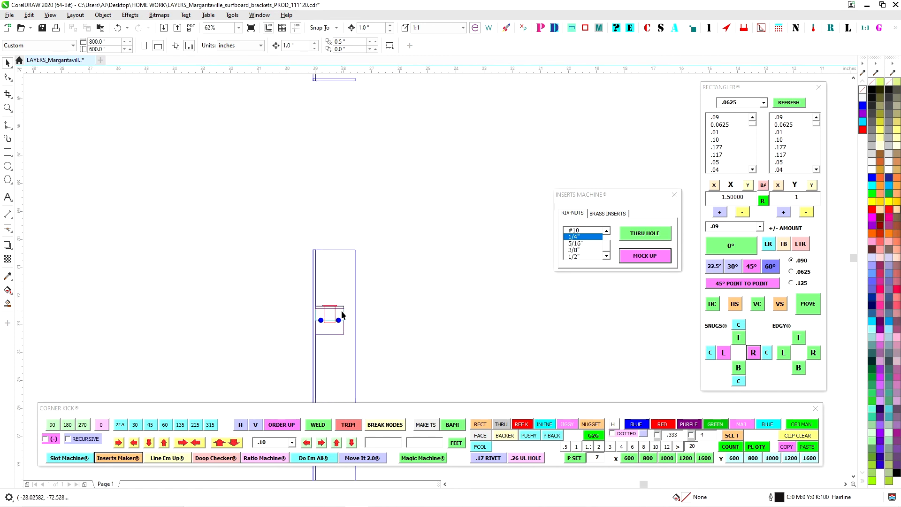
click(344, 311)
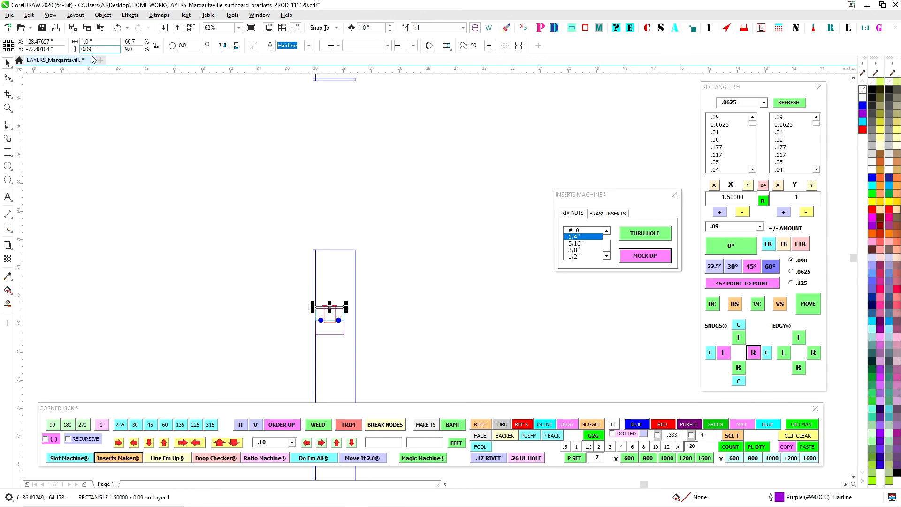
click(714, 185)
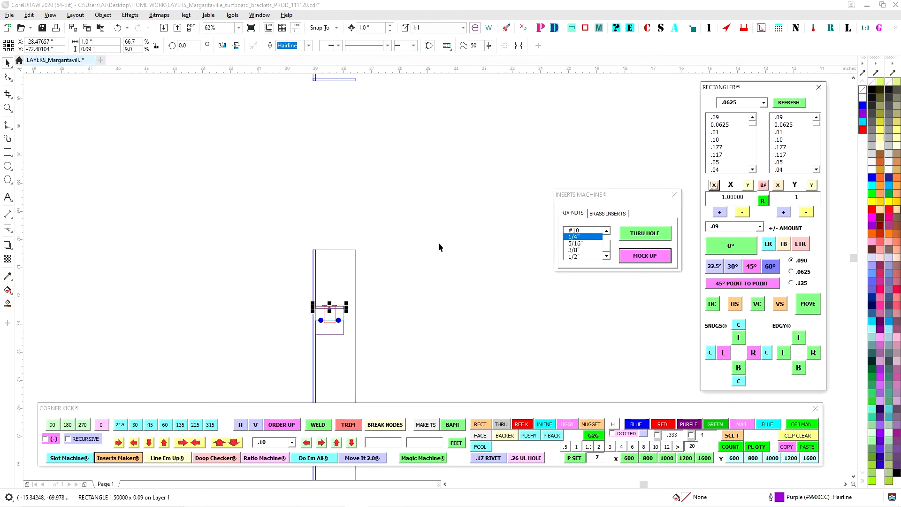
Step: Load the C-shaped .090 extrusion's 2.5-inch height into the Rectangler's Y value
drag(399, 278, 388, 316)
scroll(376, 300, up, 1)
scroll(370, 296, down, 2)
drag(371, 268, 386, 328)
scroll(361, 237, up, 1)
scroll(362, 237, up, 1)
drag(297, 187, 484, 391)
click(812, 185)
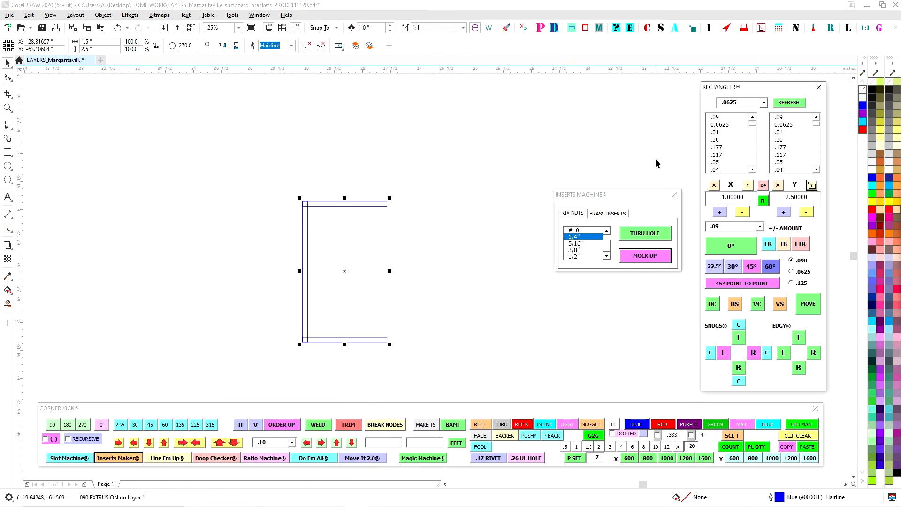
Step: Create a 1 by 2.5 inch rectangle with .09 strips at top and bottom, level with the C-shaped extrusion and 1 inch to its right
click(730, 247)
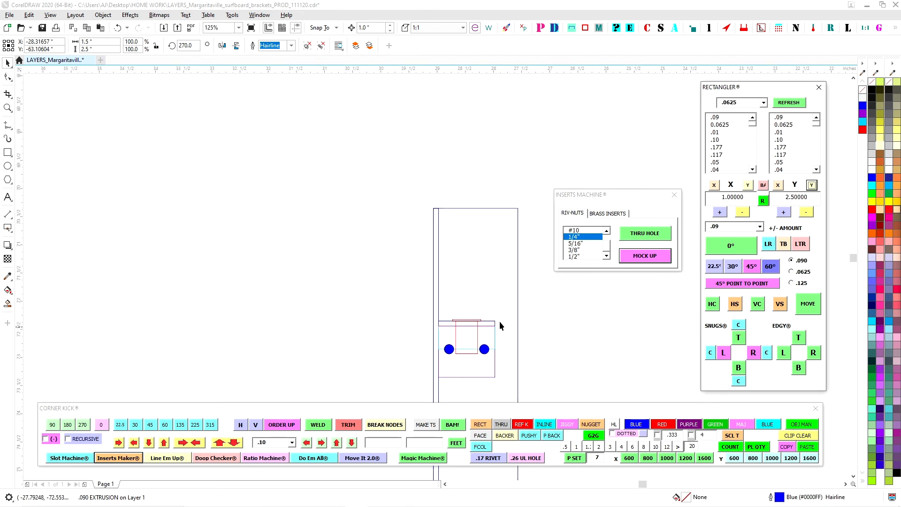
click(784, 244)
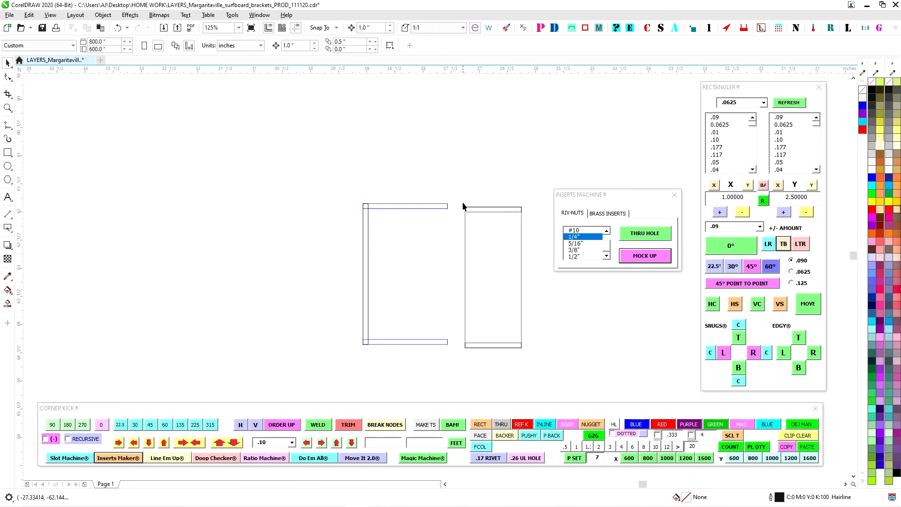
drag(460, 201, 526, 352)
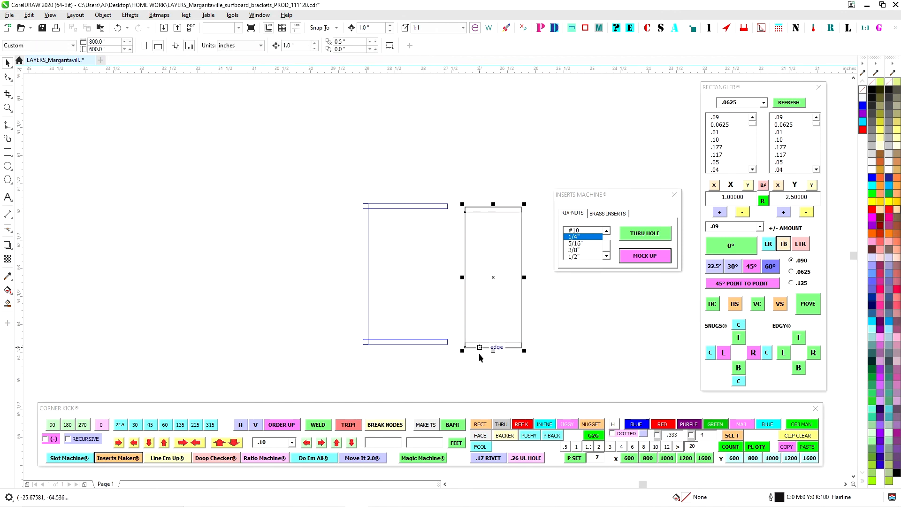
drag(466, 348, 449, 349)
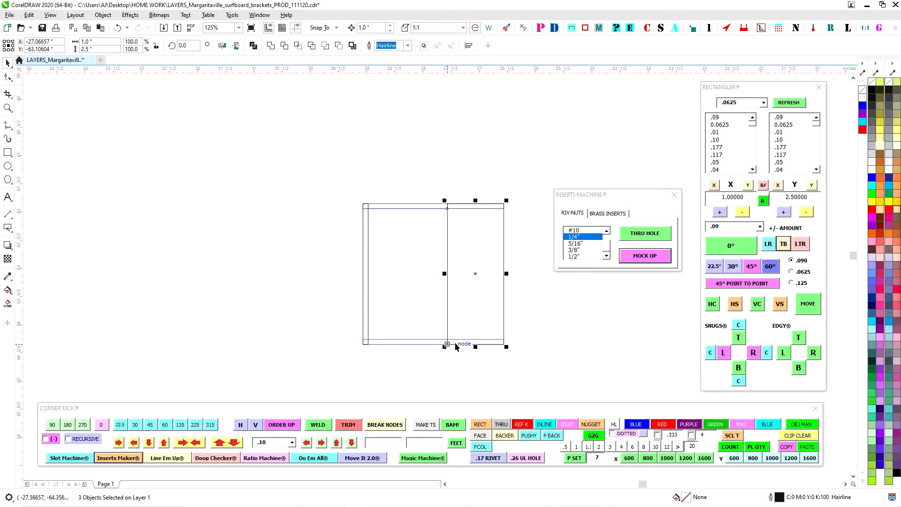
key(Right)
drag(679, 191, 691, 91)
click(687, 95)
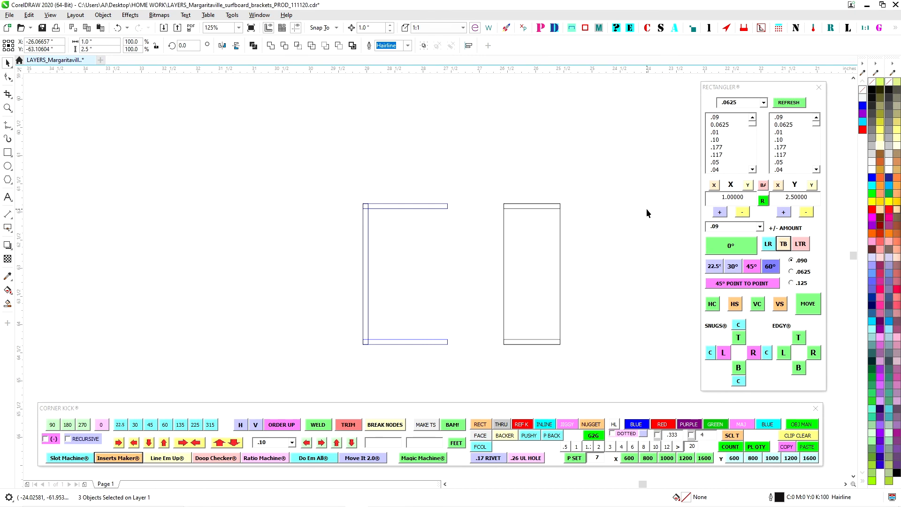
Step: Shorten the 1 by 2.5 inch rectangle by .10 inch at both ends and move its two .09 strips inward .10 inch each
click(503, 228)
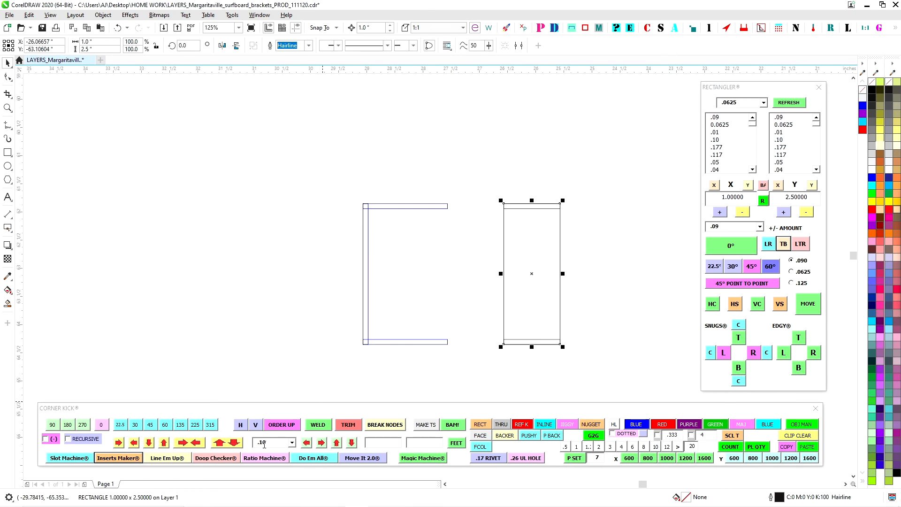
click(231, 443)
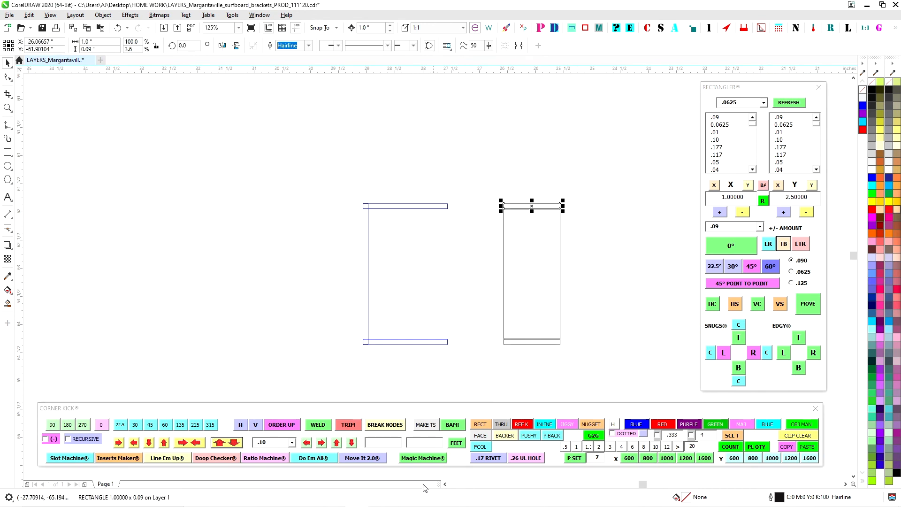
click(808, 303)
drag(784, 93, 697, 108)
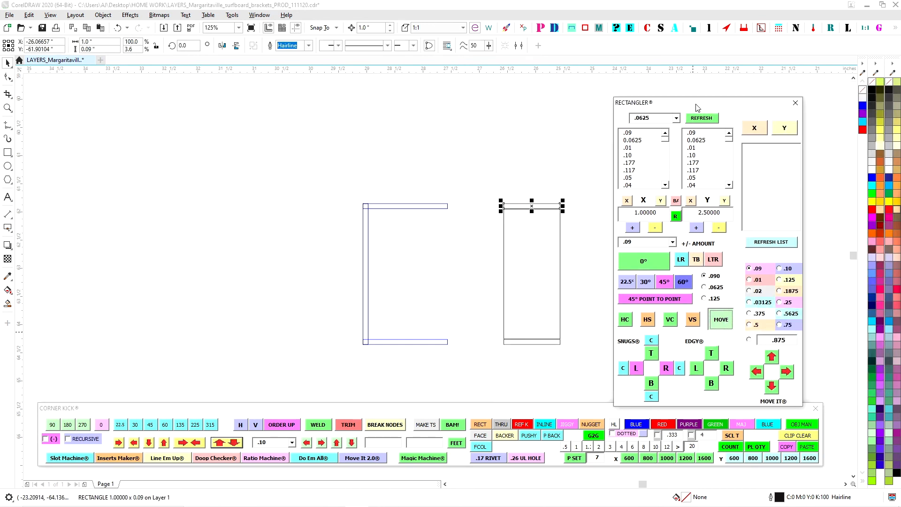
click(795, 273)
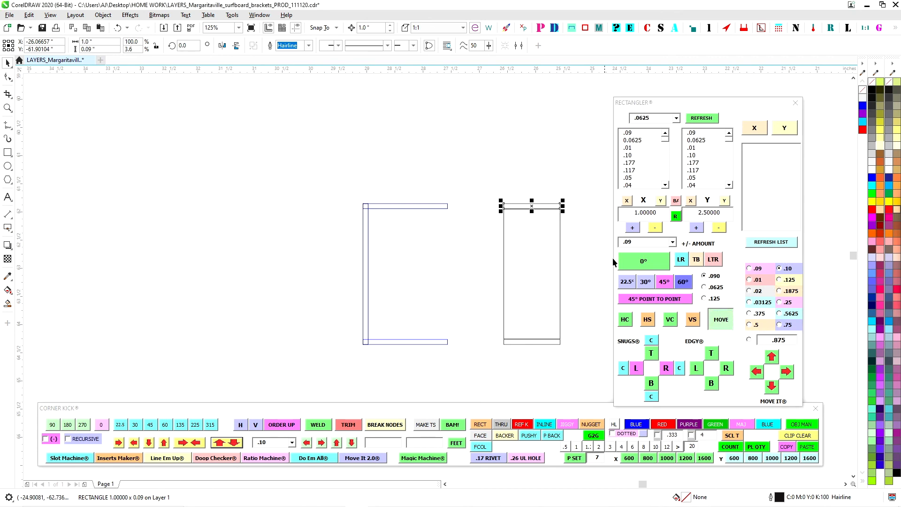
click(772, 387)
click(546, 340)
click(771, 357)
Step: Color the shortened rectangle and its two .09 strips purple and group the three objects
drag(477, 182, 606, 378)
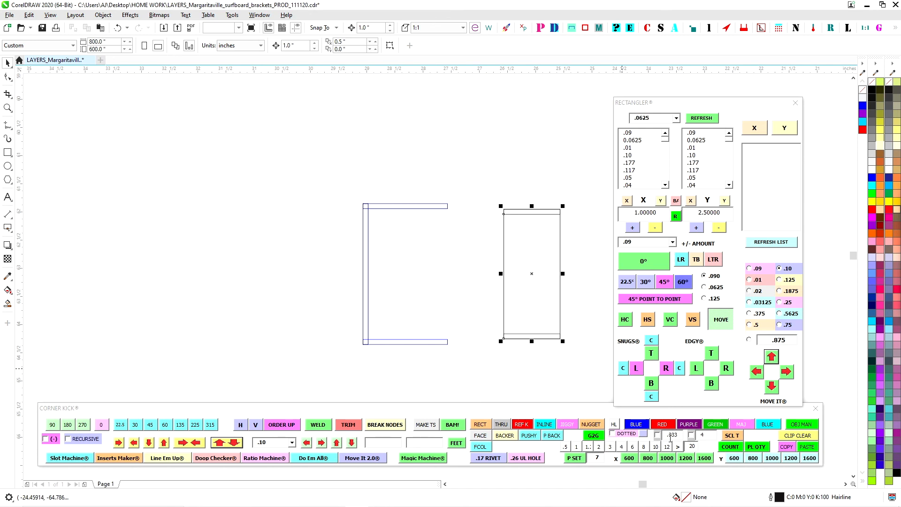
scroll(406, 398, up, 2)
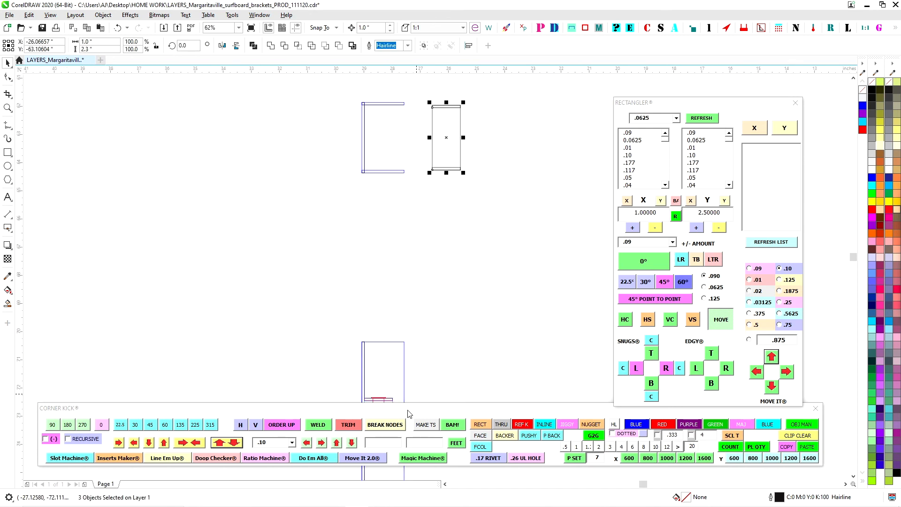
scroll(472, 342, down, 1)
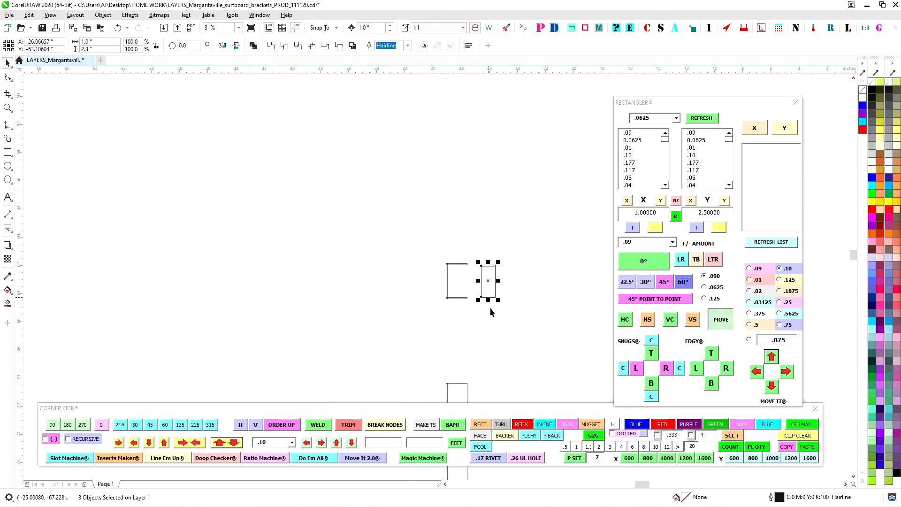
click(689, 424)
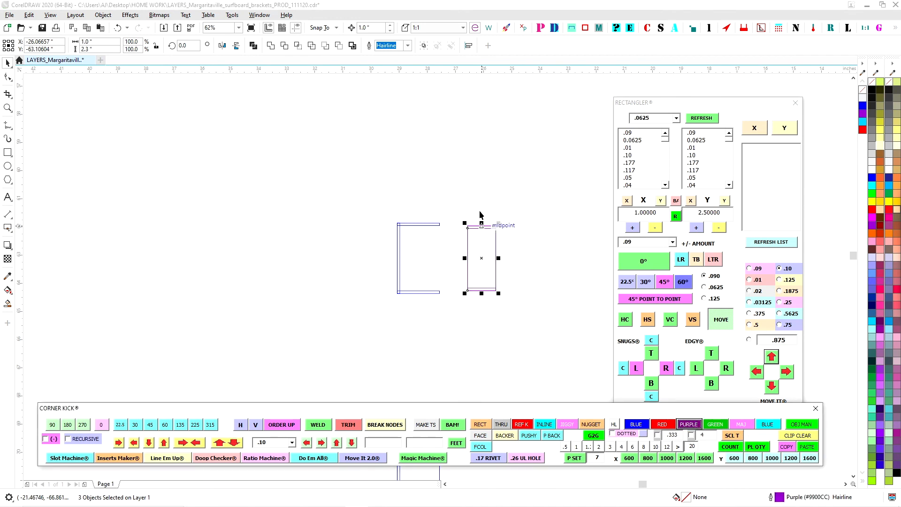
key(ctrl+g)
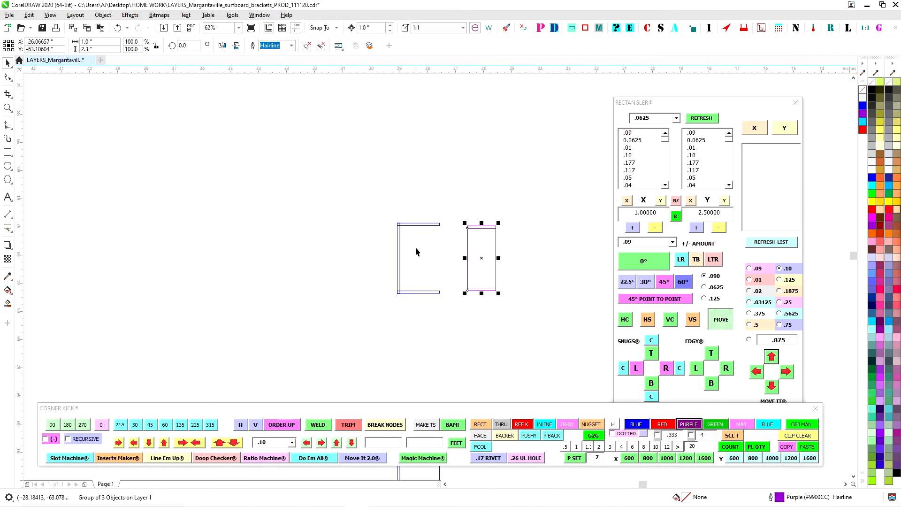
Step: Align the purple group to the left edge of the C-shaped extrusion, and shift it .10 inch to the right
shift+click(403, 226)
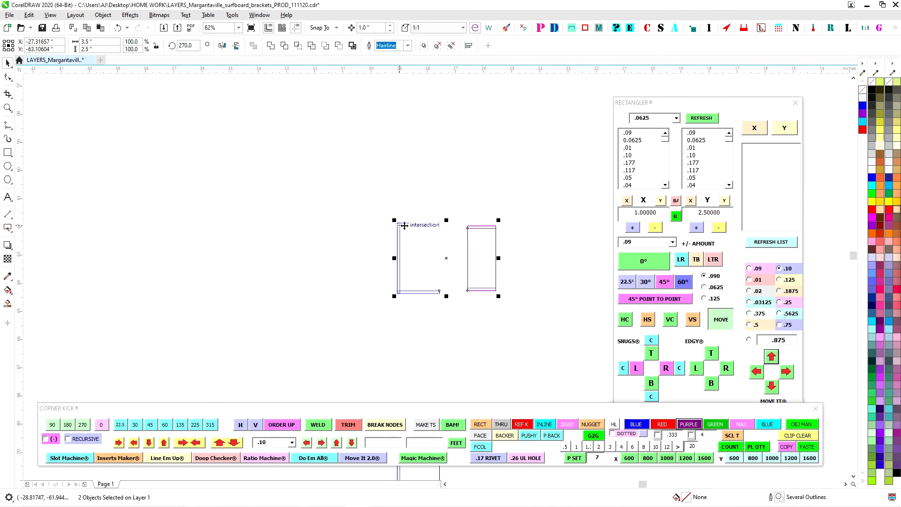
key(l)
key(Escape)
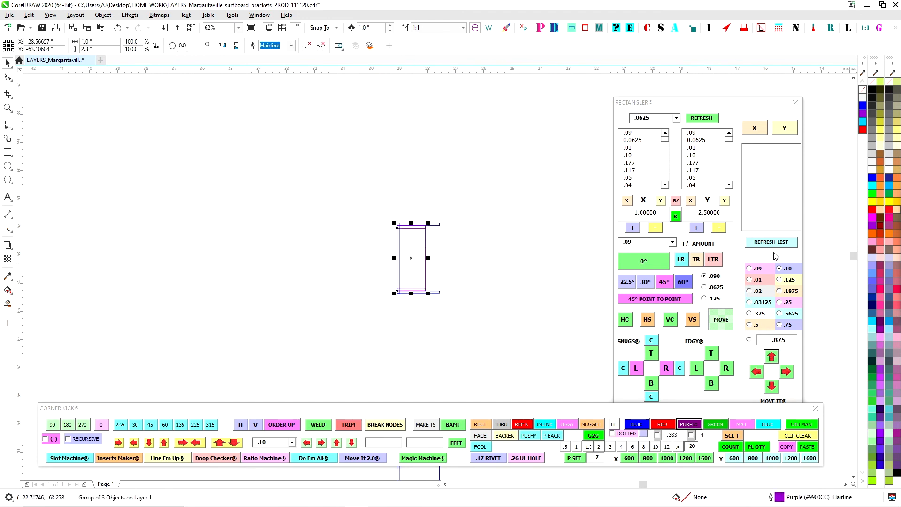
click(785, 373)
Step: Shift the upper tab in the long elevation, with its rivet holes and riv-nut, .01 inch to the right to match the view above
scroll(394, 226, up, 7)
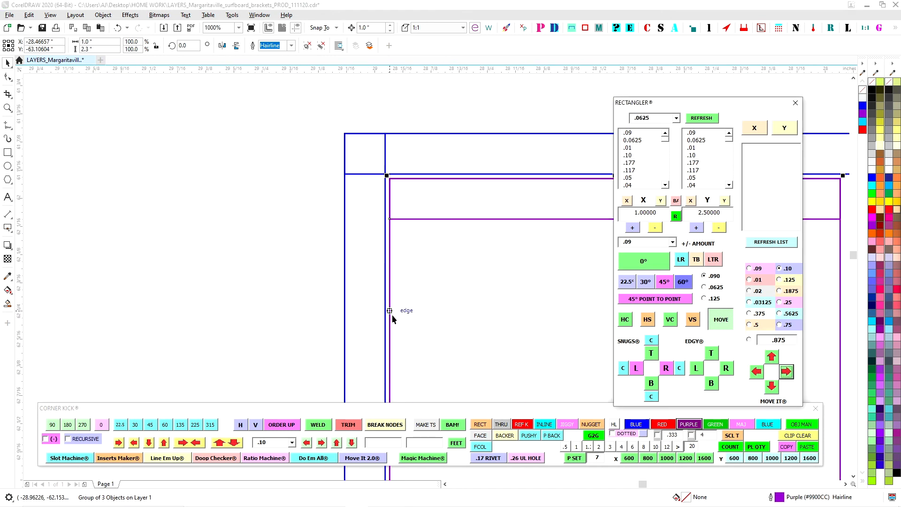
scroll(362, 197, down, 7)
scroll(423, 350, up, 4)
scroll(446, 284, up, 3)
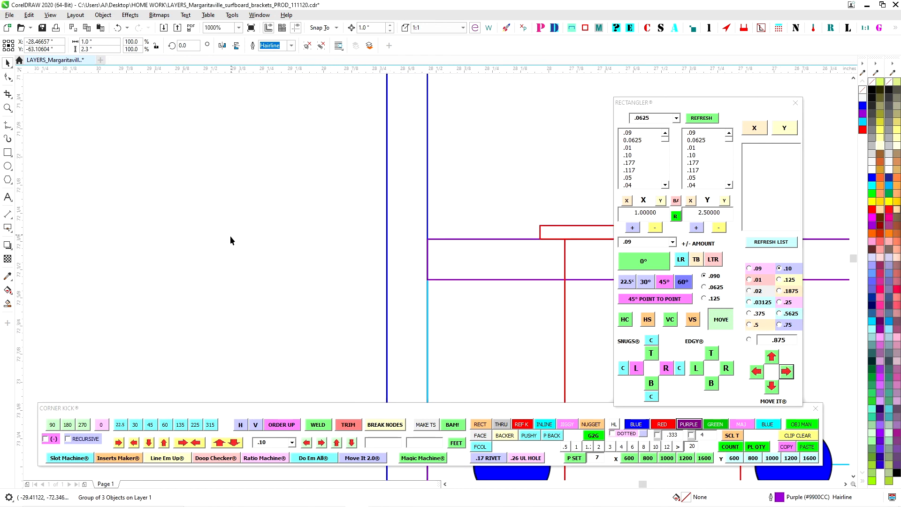
scroll(230, 241, down, 3)
key(ctrl+u)
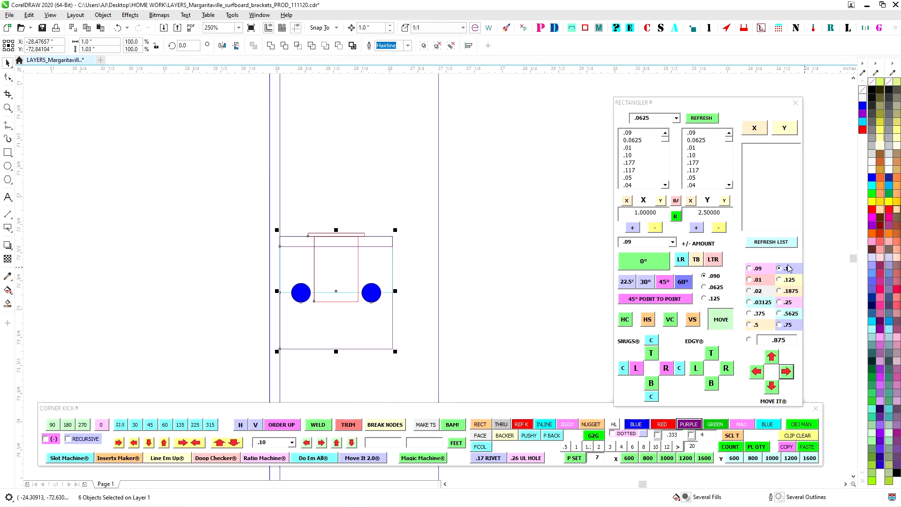
click(757, 279)
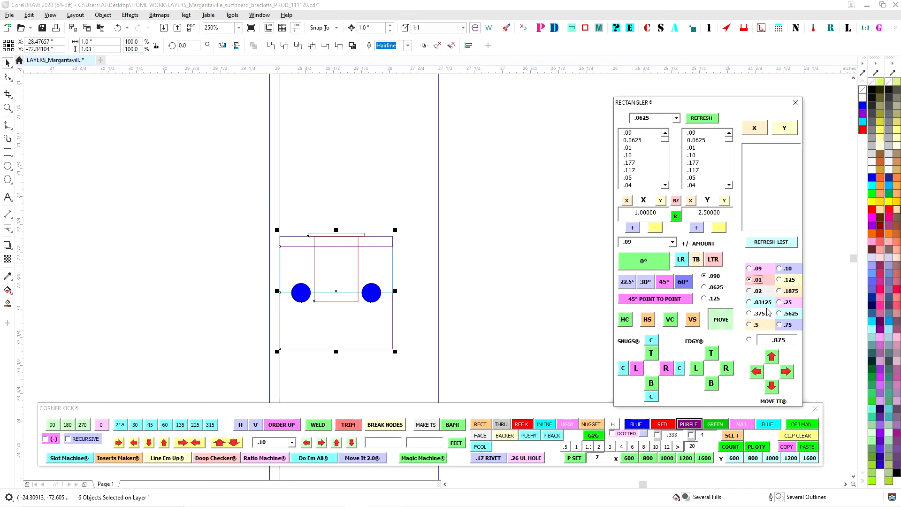
click(784, 372)
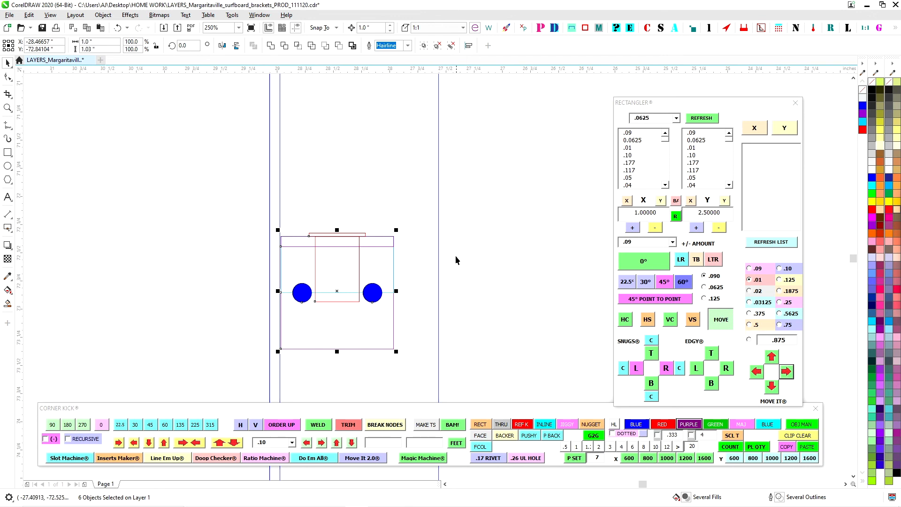
scroll(455, 255, down, 2)
scroll(445, 265, up, 2)
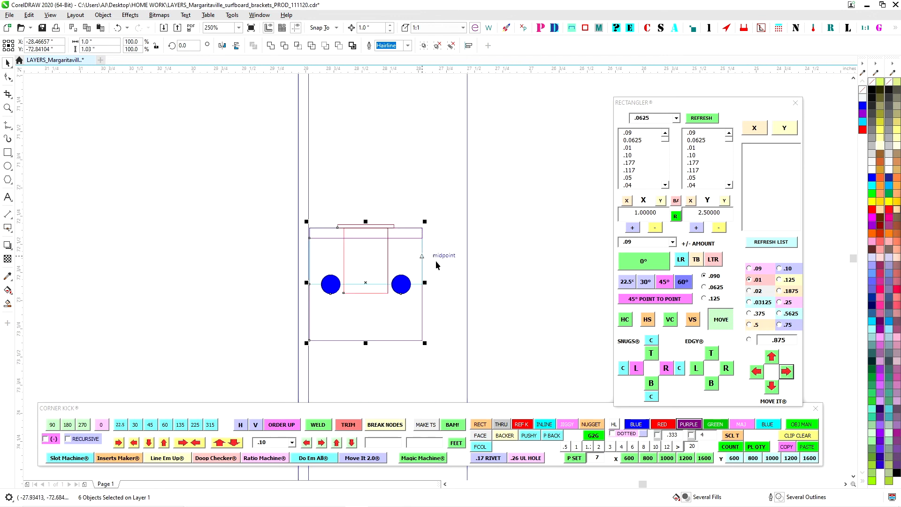
Step: Examine the upper tab's objects and compare their position with the lower tab at the other end of the elevation
mouse_move(752, 104)
mouse_down()
mouse_move(640, 96)
mouse_move(766, 94)
mouse_up()
click(598, 255)
mouse_move(529, 180)
mouse_down()
mouse_move(463, 314)
mouse_move(286, 420)
mouse_up()
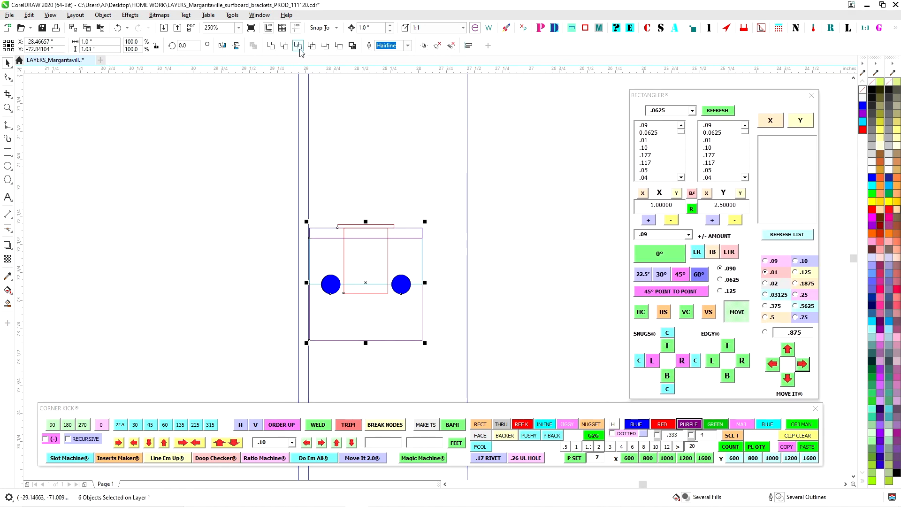
click(488, 235)
drag(284, 202, 513, 365)
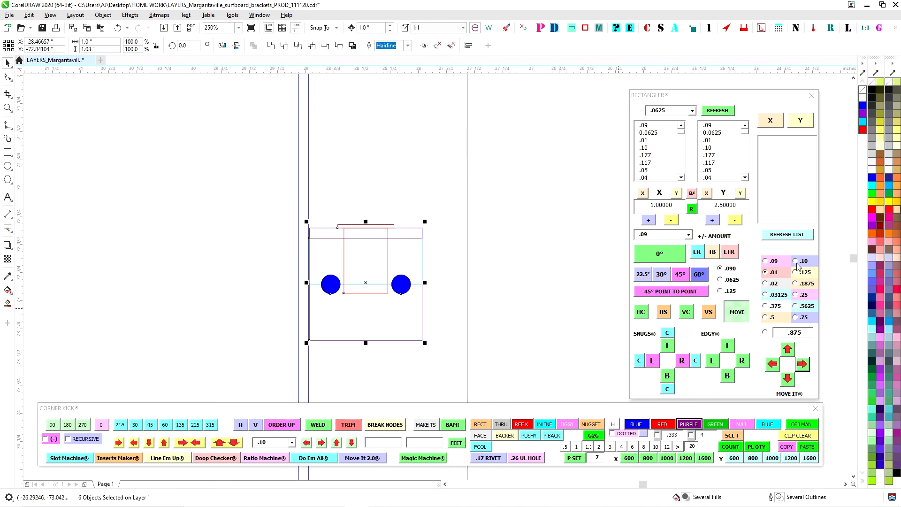
click(542, 296)
scroll(535, 303, down, 6)
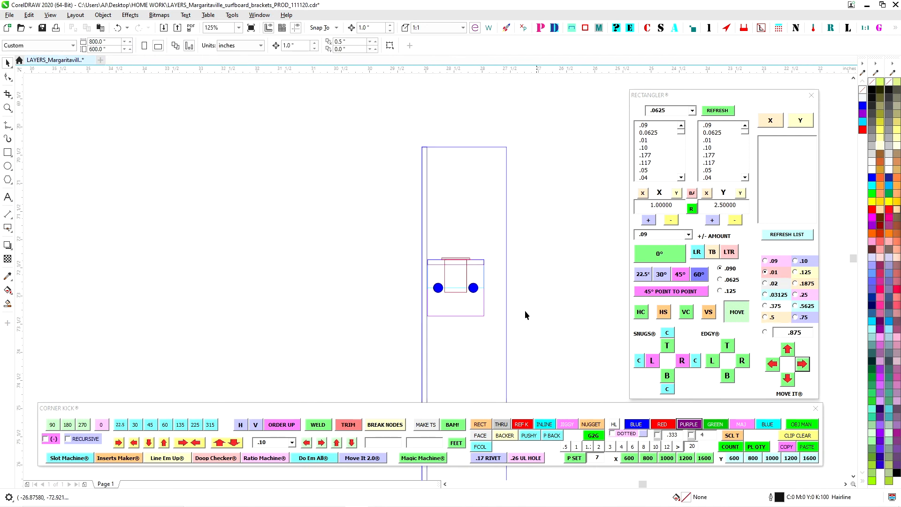
drag(431, 301, 425, 260)
scroll(413, 282, up, 3)
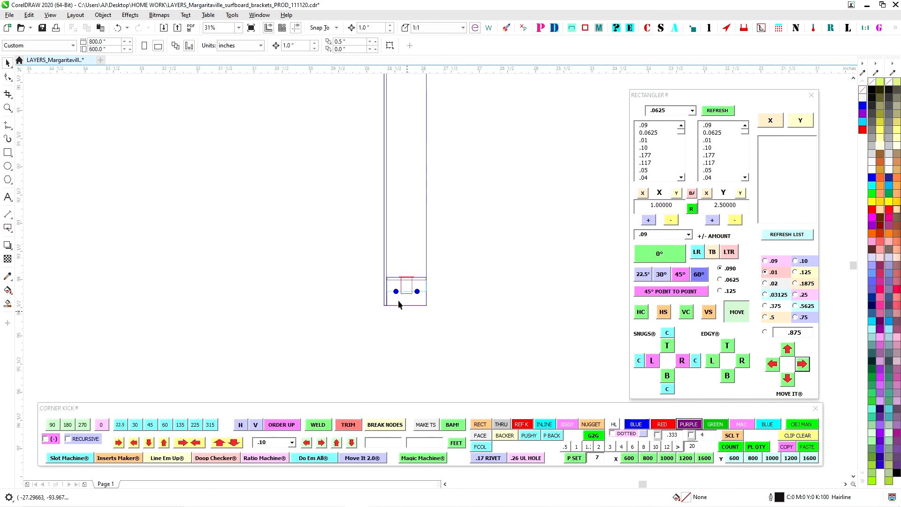
Step: Create a 1/4" riv-nut thru hole with the Inserts Machine for the C-shaped extrusion view
scroll(448, 256, down, 4)
drag(490, 232, 481, 357)
drag(485, 206, 464, 268)
scroll(427, 208, up, 2)
scroll(429, 206, down, 1)
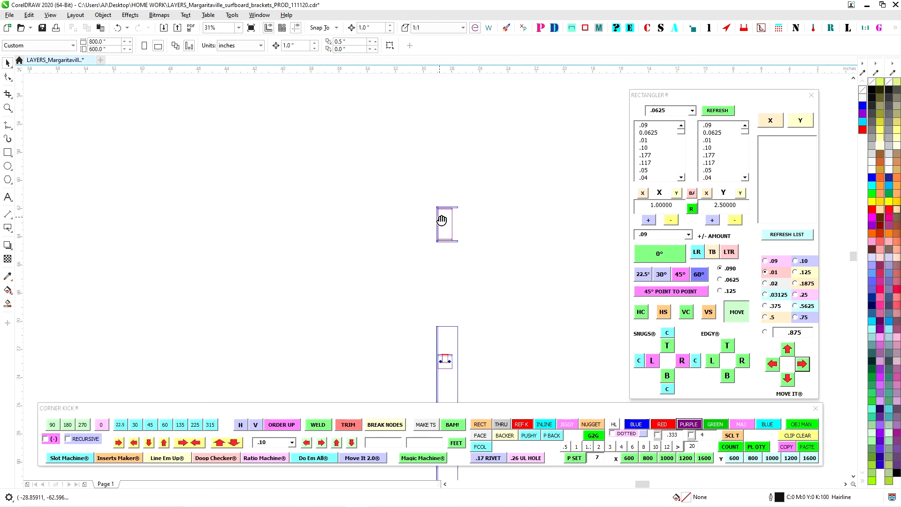
click(117, 458)
drag(613, 148, 568, 139)
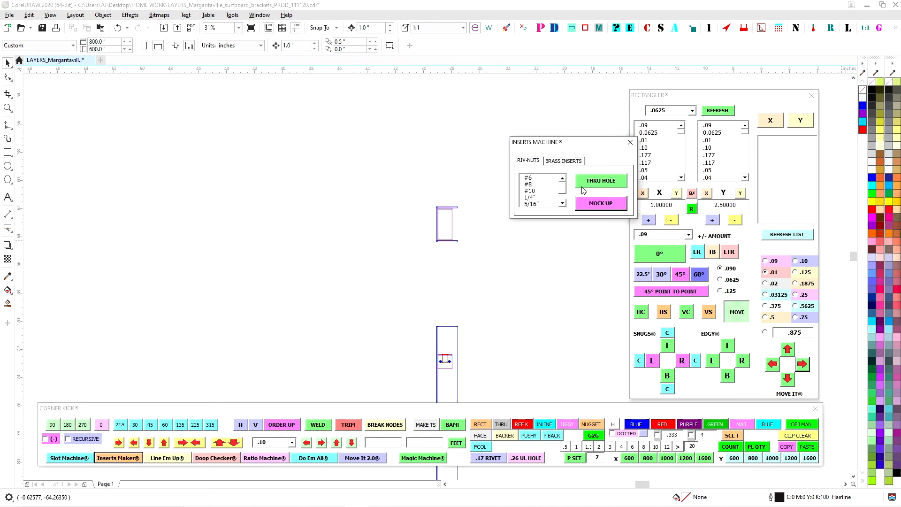
click(538, 197)
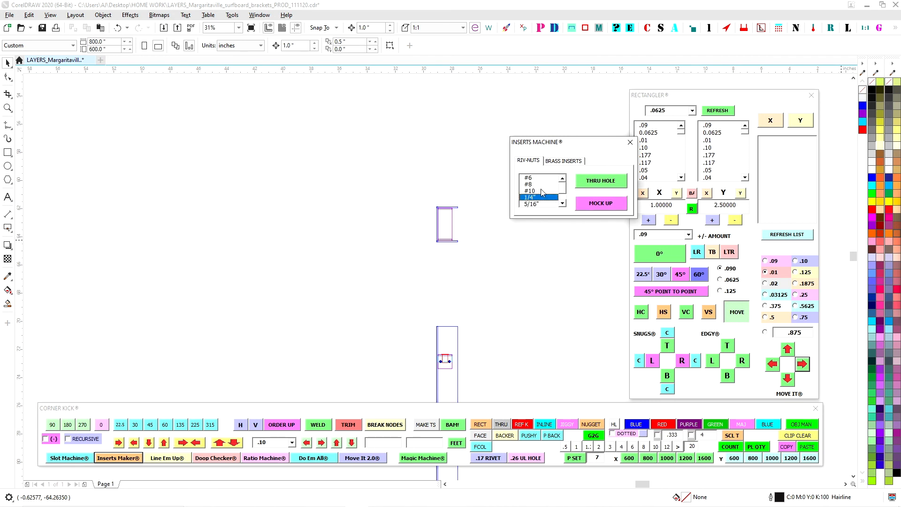
click(598, 181)
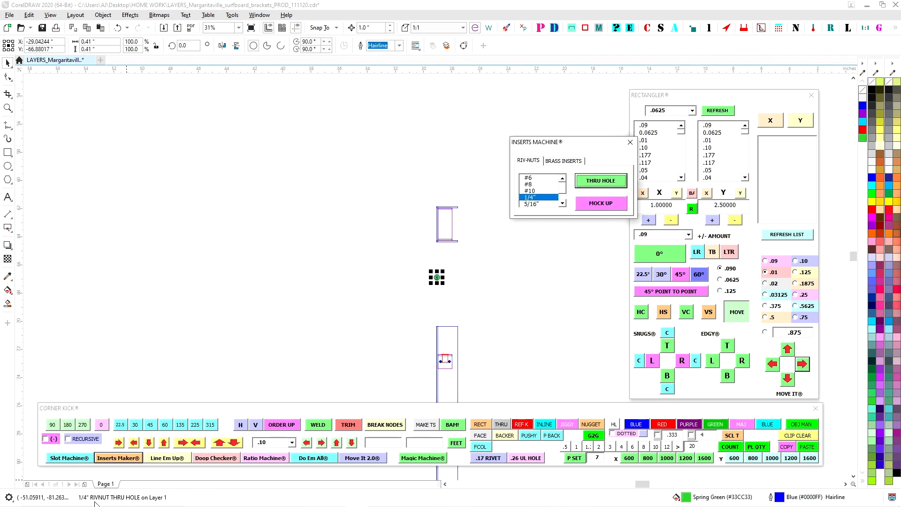
Step: Move the green thru hole to the center of the purple tab group inside the C-shaped extrusion
scroll(442, 271, up, 3)
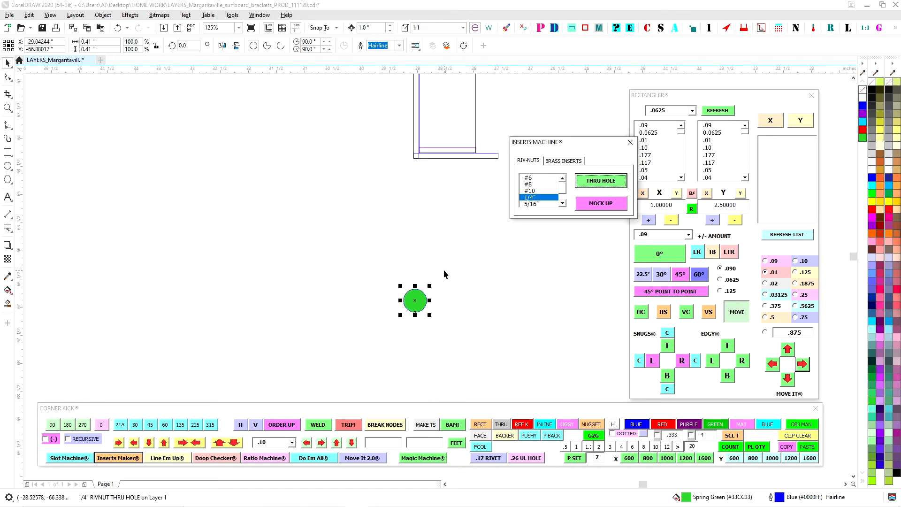
scroll(469, 310, down, 1)
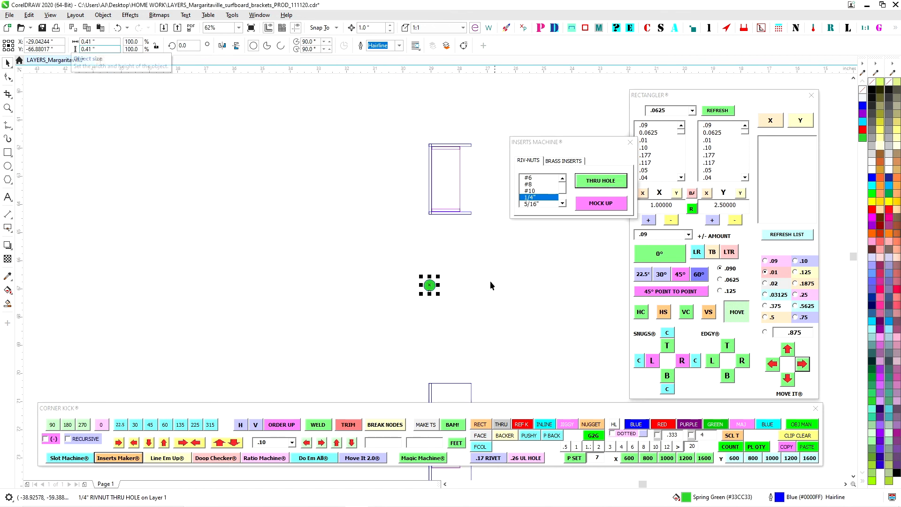
drag(429, 285, 420, 185)
Step: Check the thru hole's alignment with the riv-nut on the upper tab using a temporary vertical guideline through the hole's center
scroll(472, 173, up, 2)
drag(20, 128, 419, 185)
scroll(419, 185, down, 2)
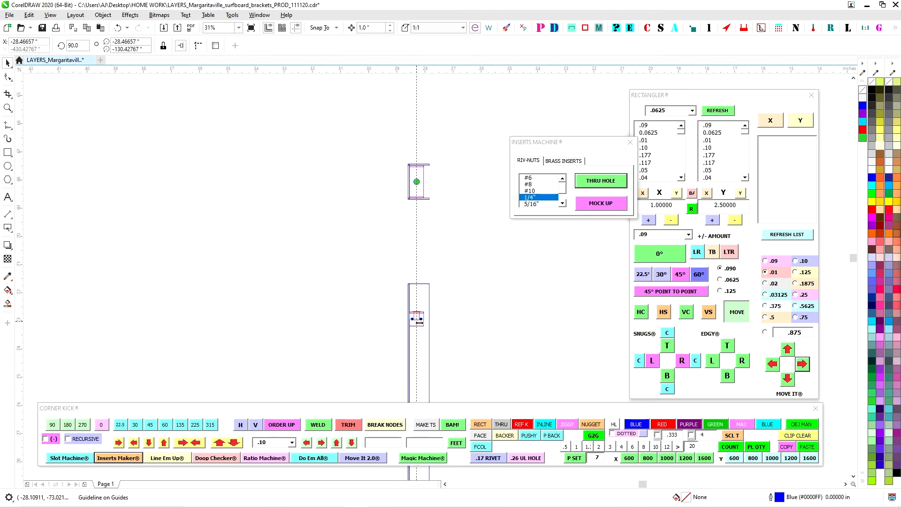
scroll(416, 320, up, 4)
scroll(399, 324, down, 2)
scroll(432, 171, down, 1)
drag(429, 179, 428, 326)
drag(427, 150, 442, 226)
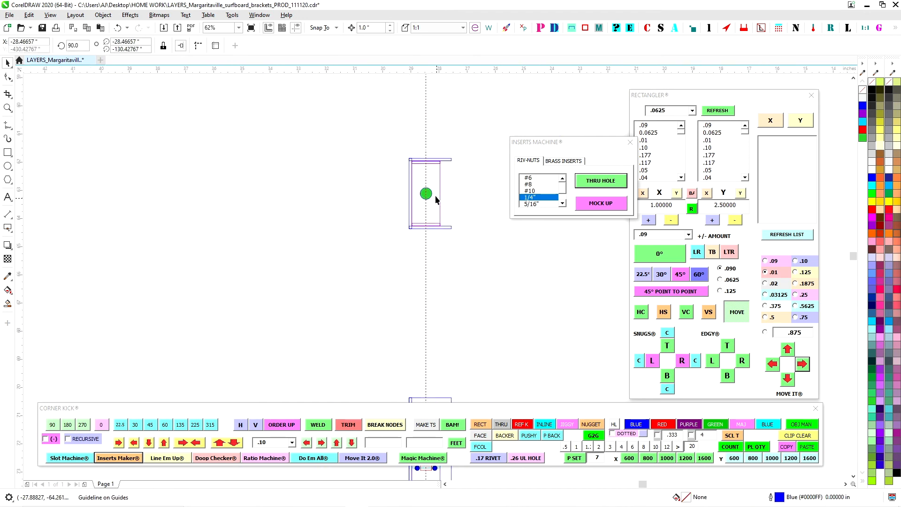
scroll(436, 199, up, 2)
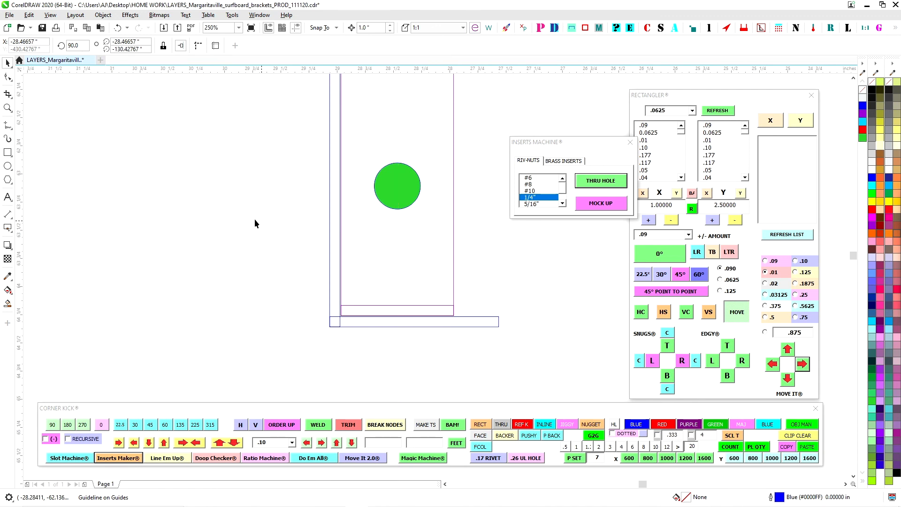
scroll(254, 220, down, 2)
scroll(340, 286, down, 2)
Step: Copy the C-shaped extrusion view with its purple tab and thru hole to just below the lower end of the long elevation
drag(360, 341, 379, 259)
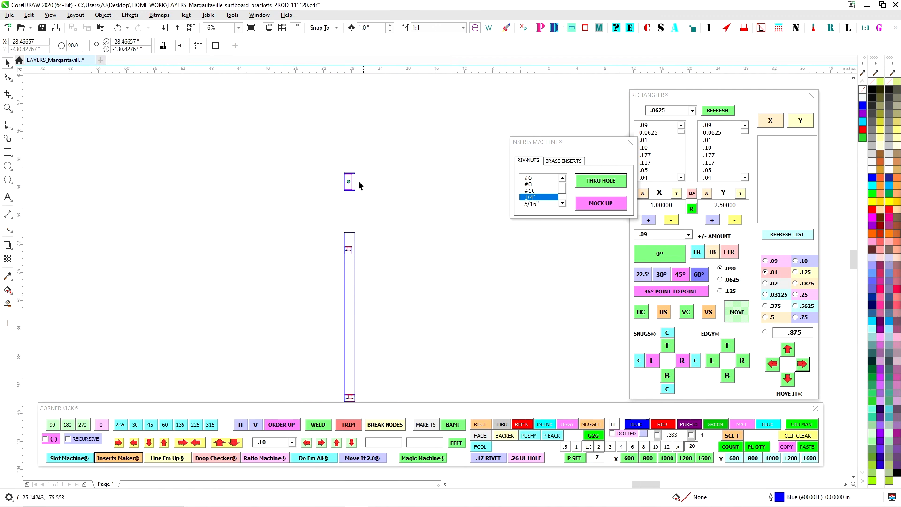
drag(332, 157, 379, 210)
scroll(378, 212, down, 2)
drag(426, 236, 427, 231)
drag(361, 158, 398, 281)
right_click(399, 281)
scroll(352, 287, up, 3)
drag(472, 240, 433, 272)
scroll(428, 265, up, 1)
scroll(430, 203, down, 1)
scroll(419, 171, up, 1)
click(424, 233)
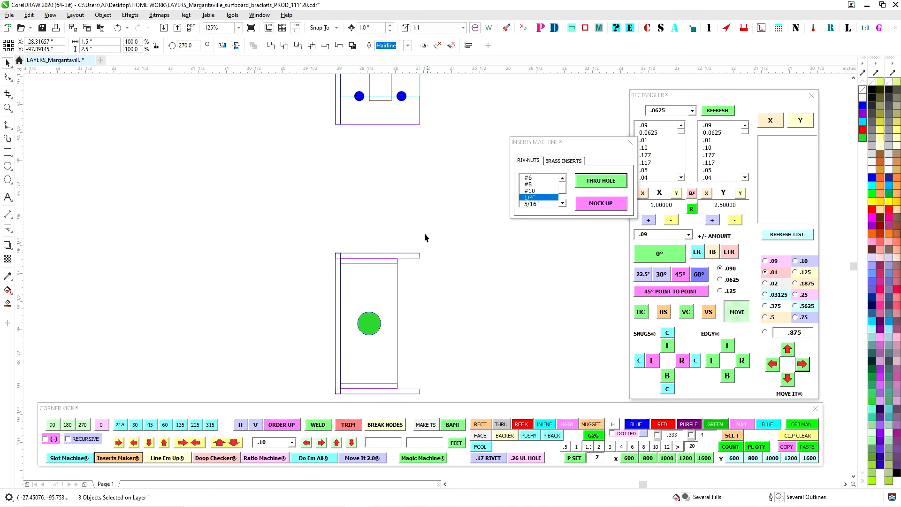
Step: Widen the copied view's purple tab to the extrusion's open edge and center its thru hole horizontally on the lower tab's riv-nut
click(397, 273)
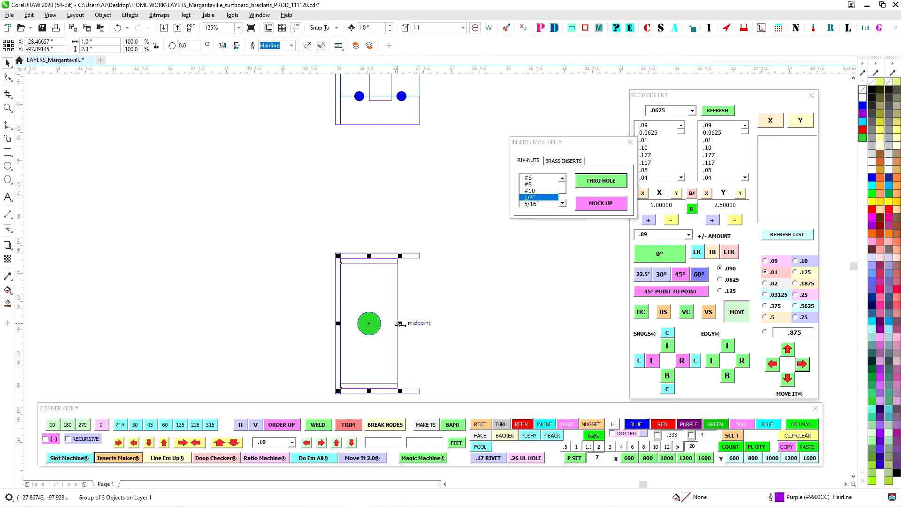
drag(399, 324, 423, 324)
click(369, 323)
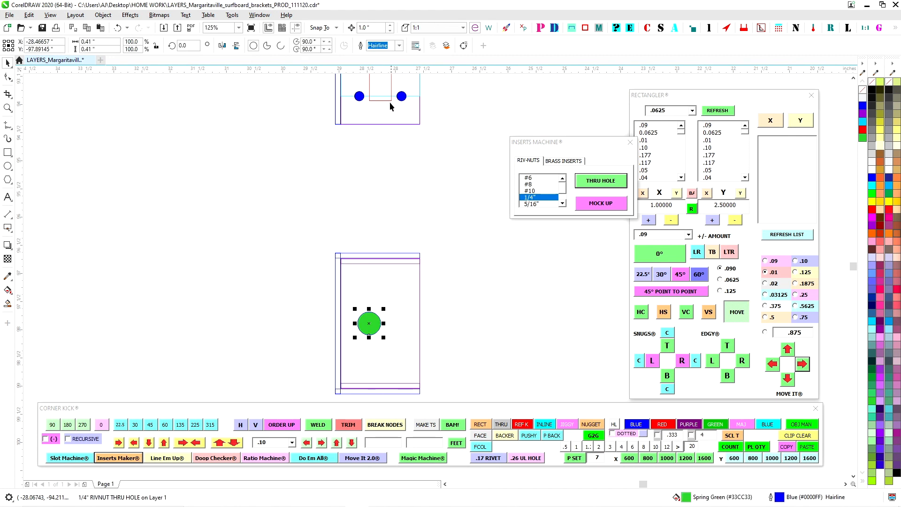
shift+click(389, 100)
key(c)
click(474, 277)
scroll(473, 277, down, 2)
scroll(434, 339, up, 1)
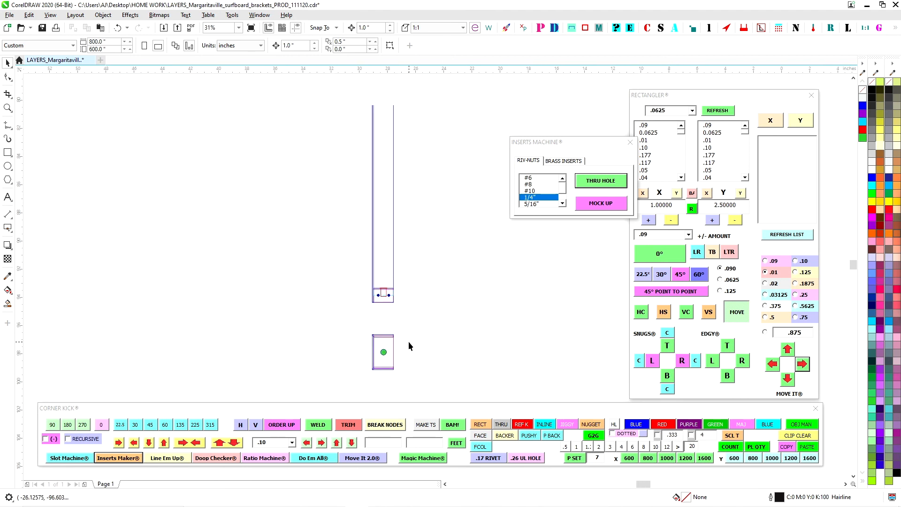
Step: Inspect the lower tab with its riv-nut, the elevation's upper end, and the purple tab group in the upper end view
scroll(389, 297, up, 1)
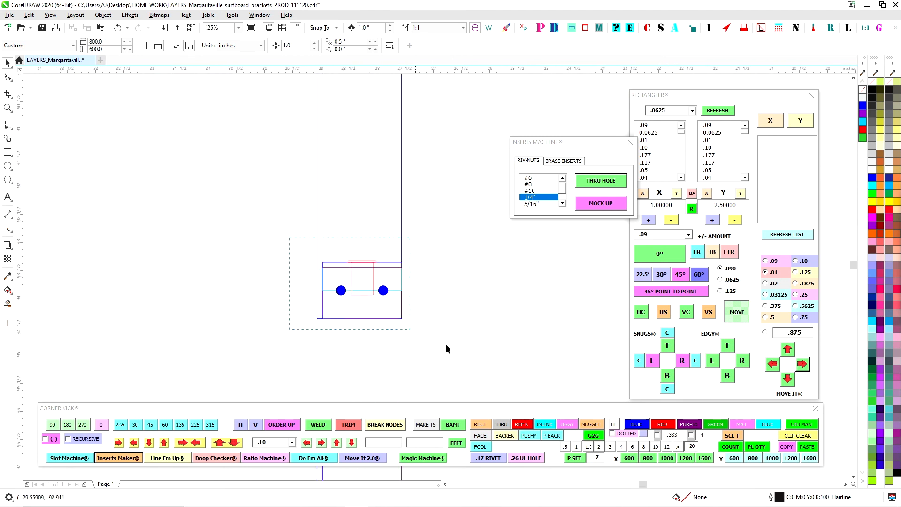
drag(362, 300, 415, 332)
scroll(391, 300, down, 1)
scroll(349, 353, down, 1)
scroll(355, 373, up, 2)
scroll(432, 283, down, 2)
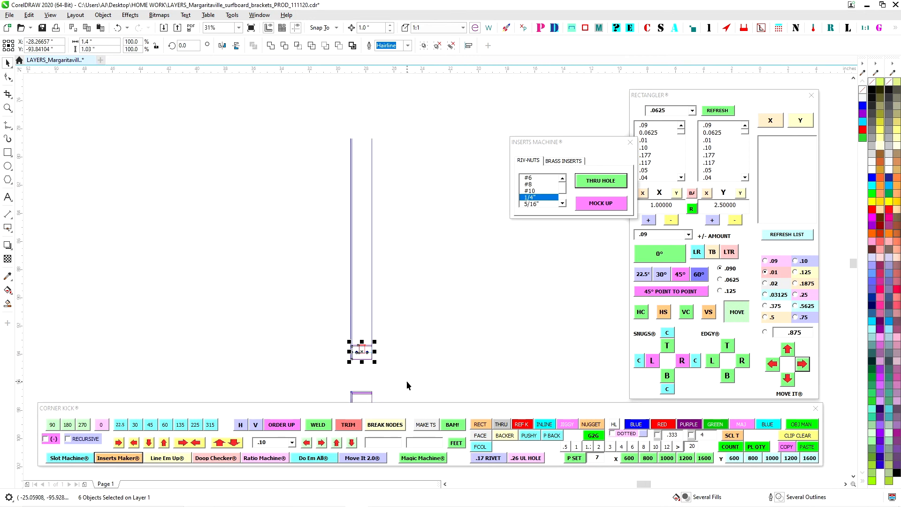
scroll(436, 270, down, 1)
key(Escape)
scroll(392, 166, up, 1)
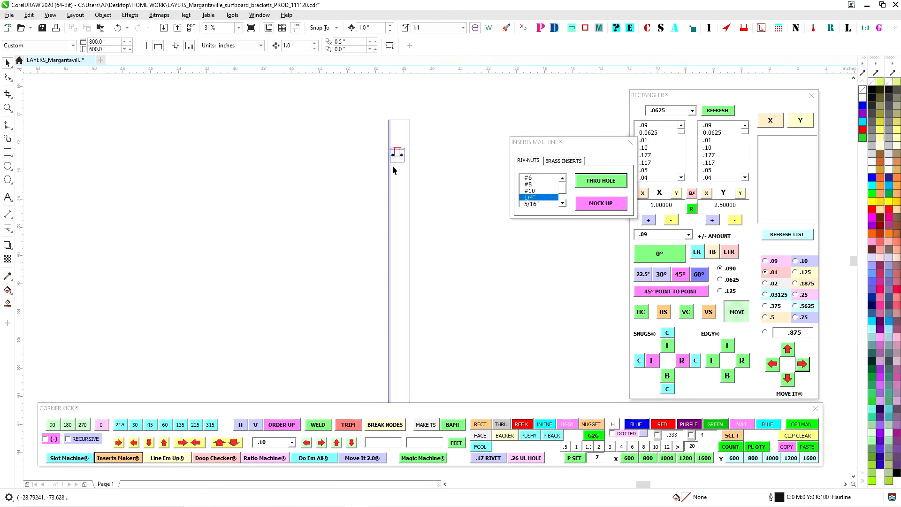
drag(435, 200, 306, 214)
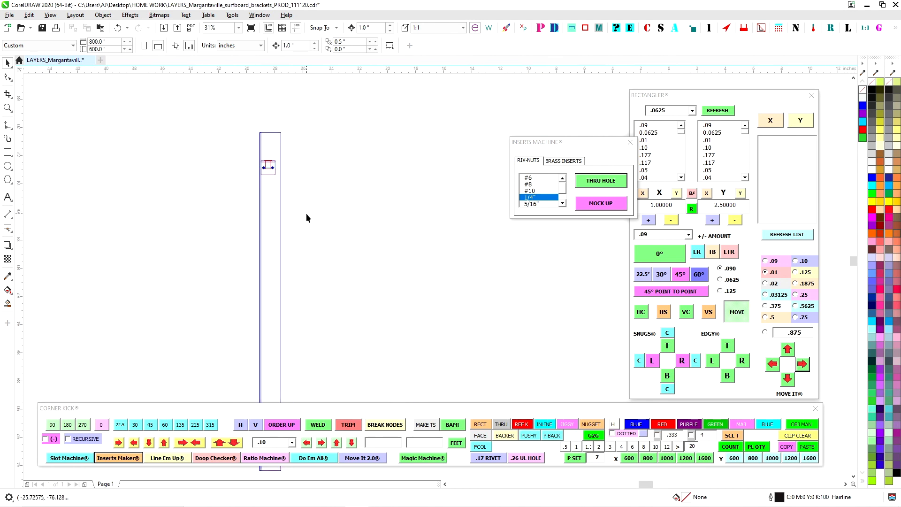
scroll(317, 178, up, 2)
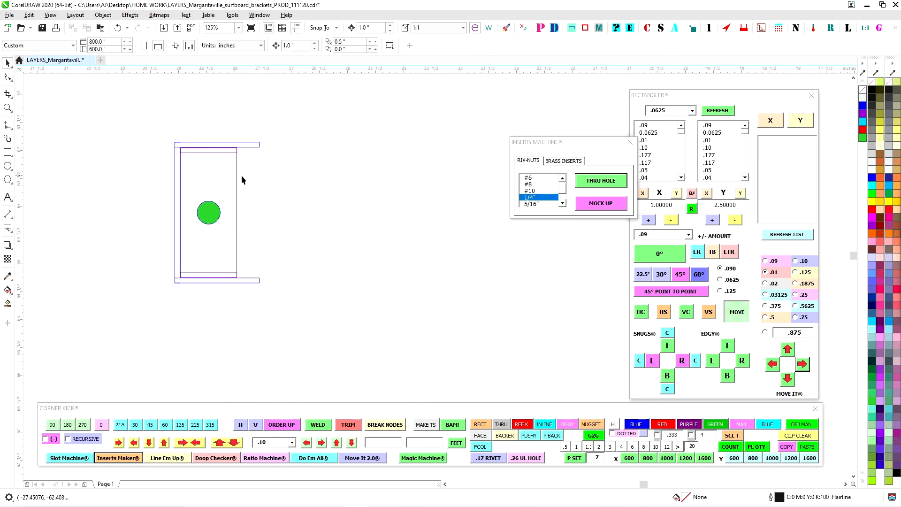
scroll(254, 189, up, 1)
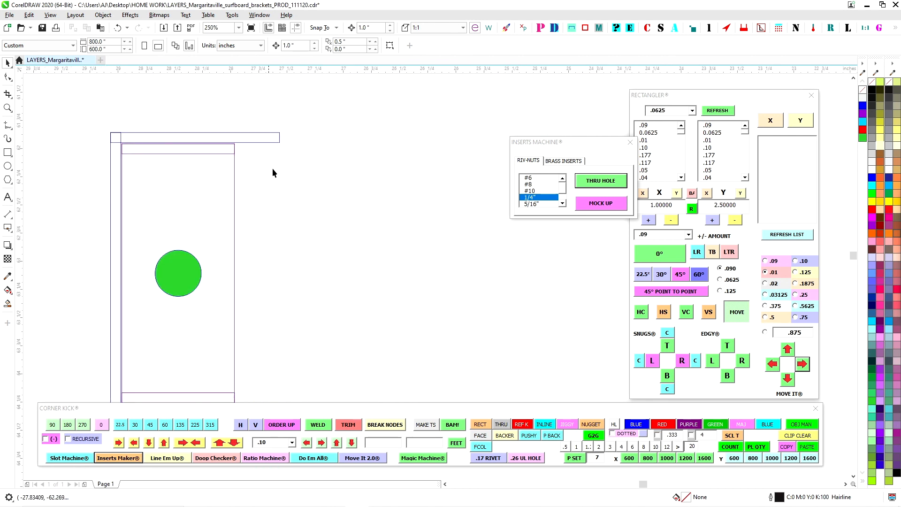
click(233, 150)
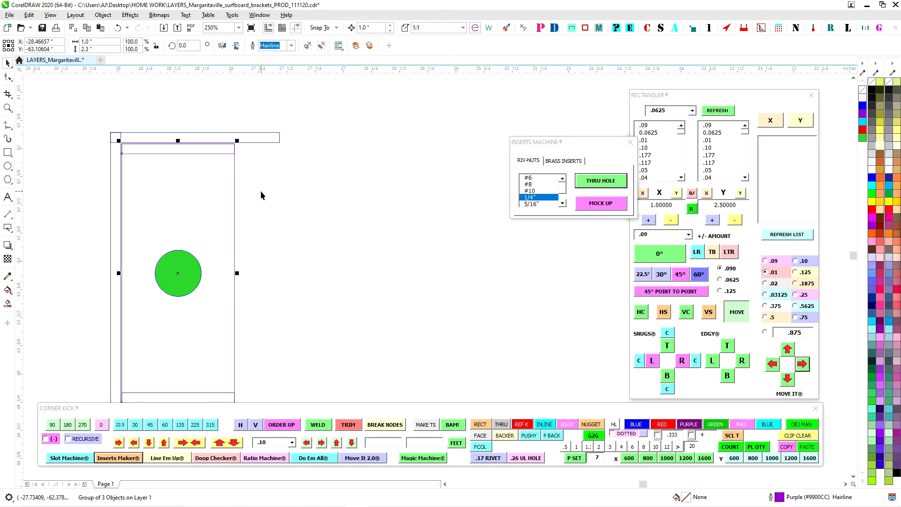
click(297, 220)
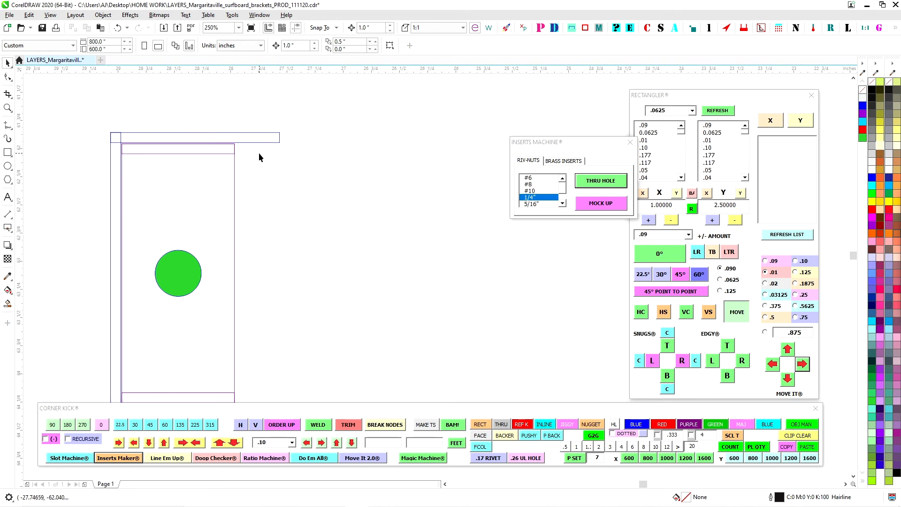
Step: Draw a 1.41 by 2.32 in rectangle filling the inside of the upper C-shaped extrusion and convert it to curves
click(7, 152)
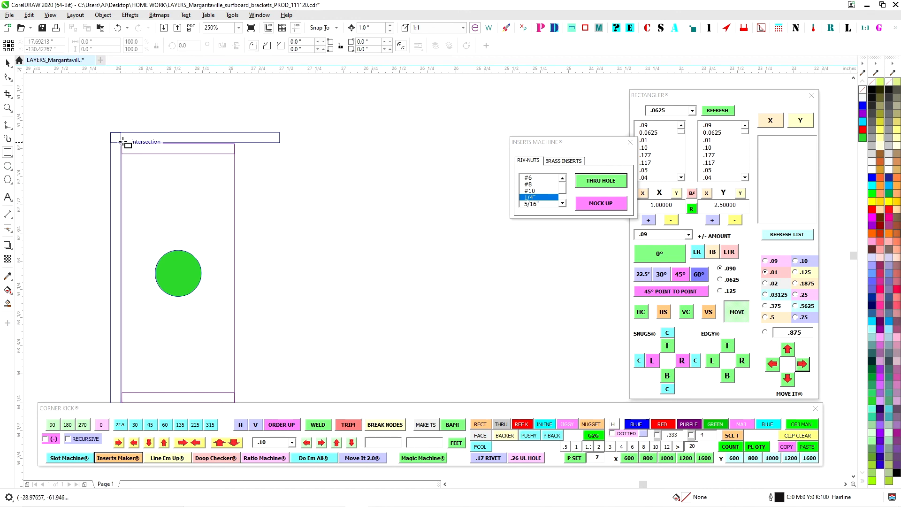
drag(121, 142, 280, 170)
scroll(189, 162, down, 1)
scroll(197, 181, up, 1)
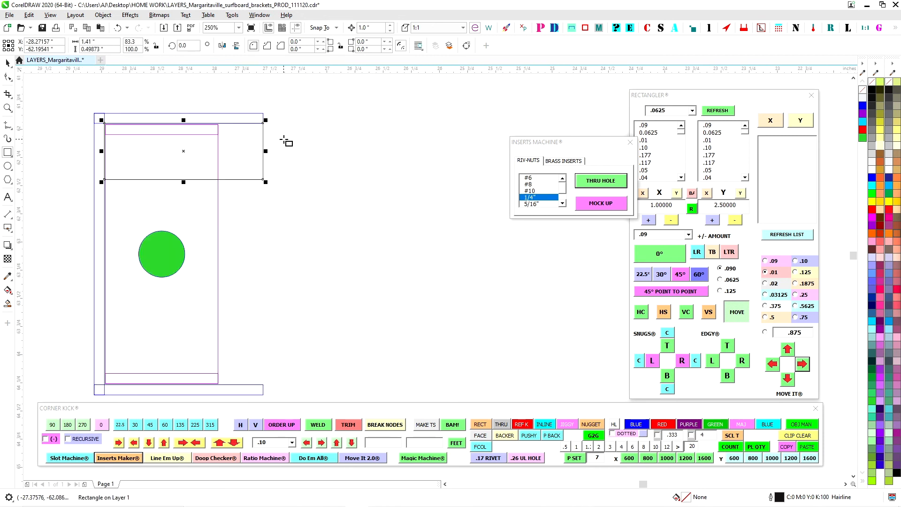
scroll(283, 139, up, 2)
scroll(260, 146, down, 2)
drag(166, 188, 255, 388)
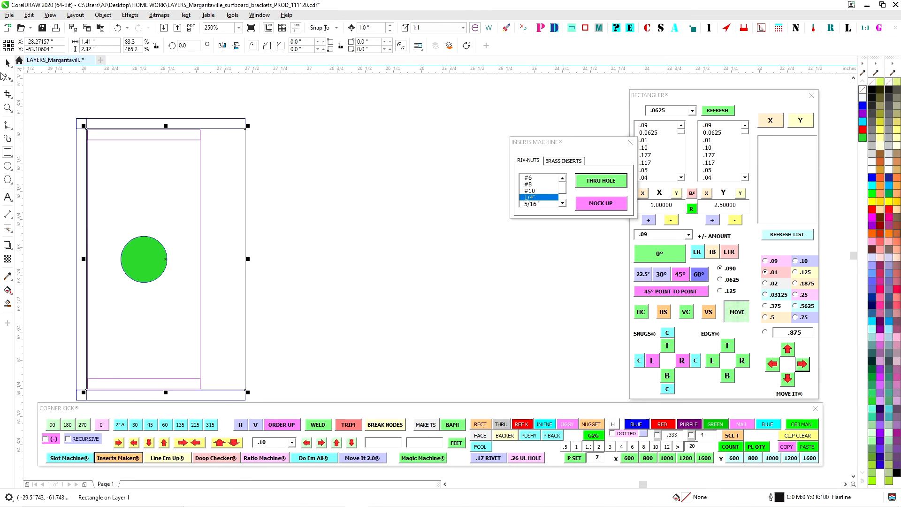
key(space)
key(ctrl+q)
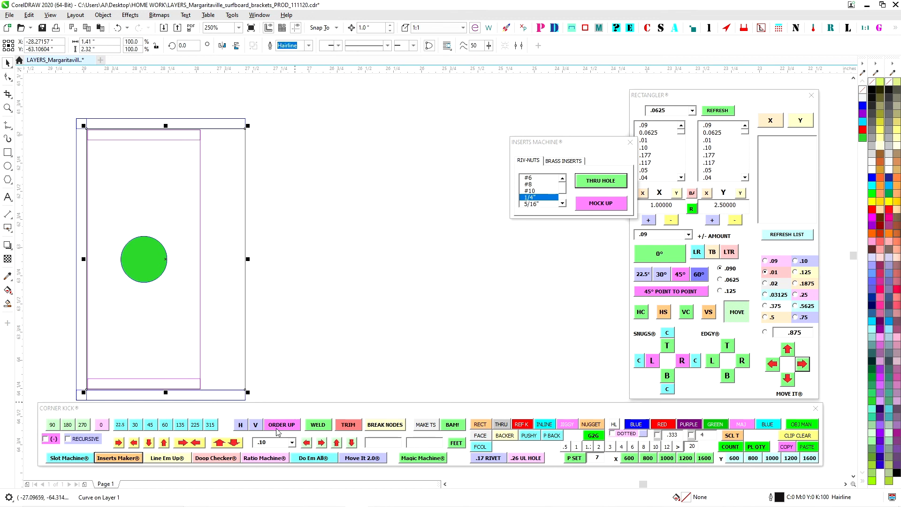
Step: Reduce the new rectangle's height symmetrically, first by .01 and then by .005 at both its upper and lower edges
click(292, 443)
click(286, 467)
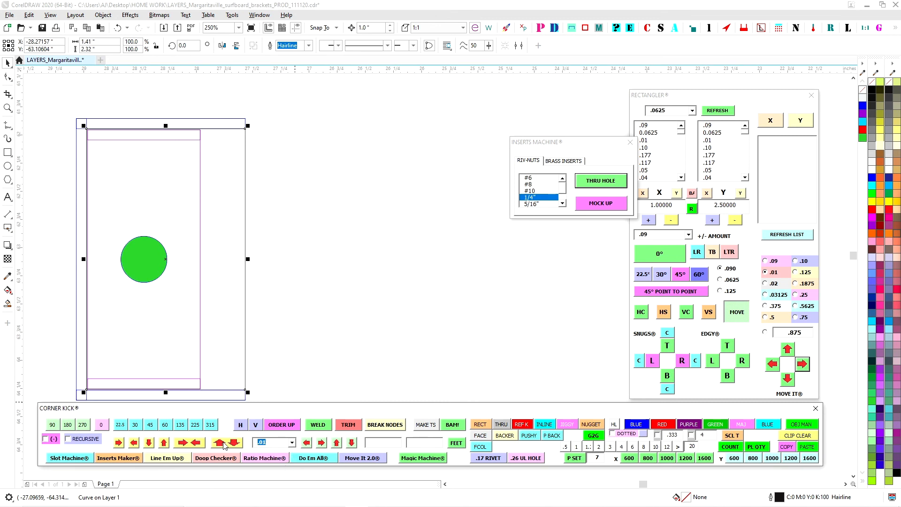
click(223, 444)
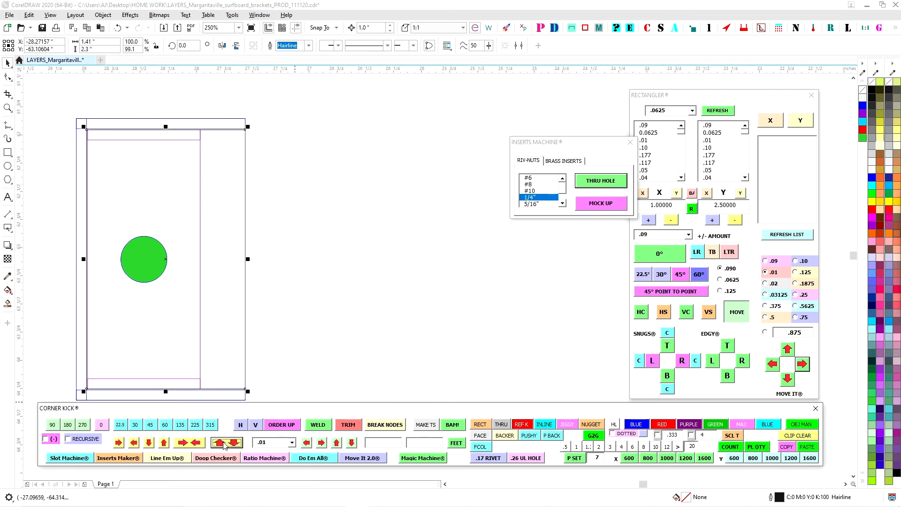
key(Tab)
click(230, 442)
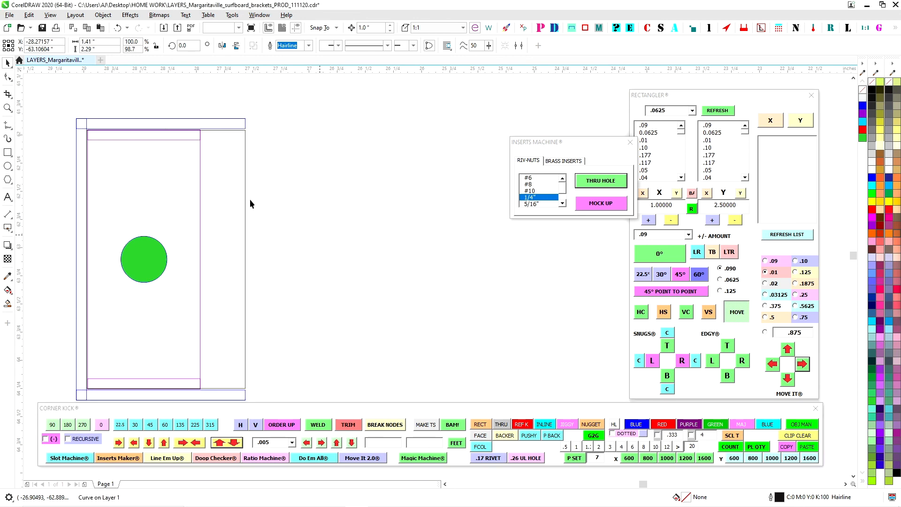
click(165, 127)
scroll(182, 142, up, 1)
scroll(336, 156, down, 1)
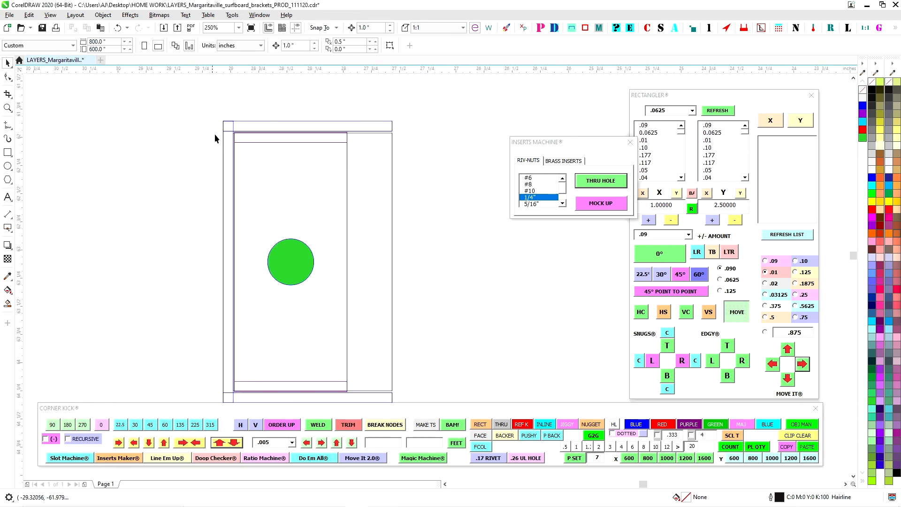
Step: Narrow the rectangle to 1.4 in by snapping its left edge to the purple tab's left edge
scroll(226, 136, up, 3)
click(258, 126)
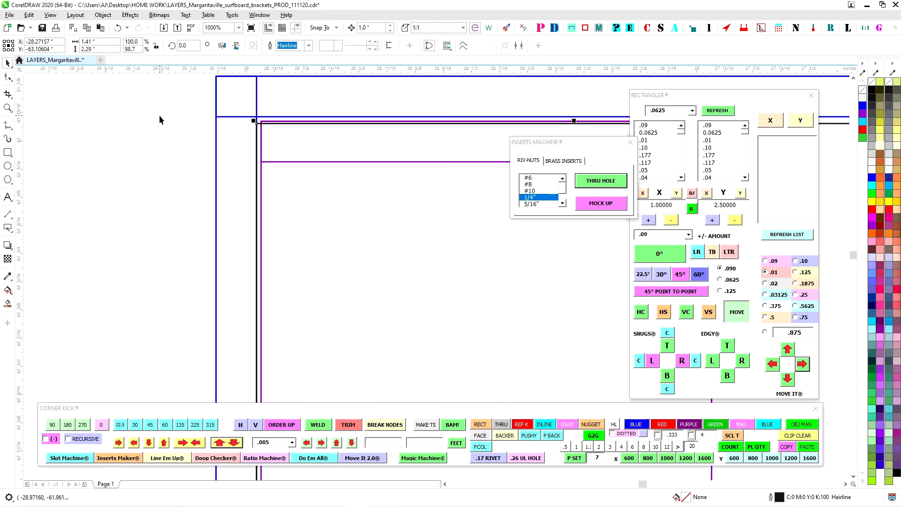
scroll(159, 119, down, 3)
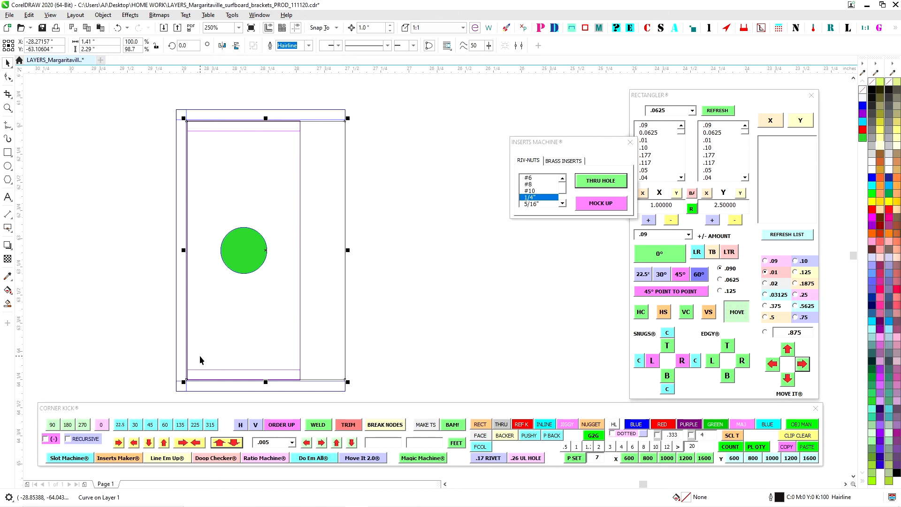
scroll(169, 264, up, 1)
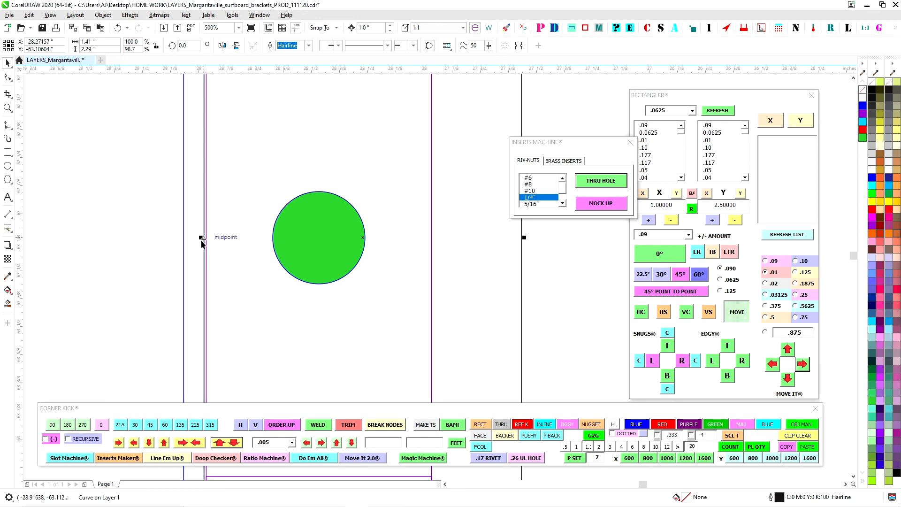
key(ctrl+z)
drag(264, 238, 206, 237)
scroll(233, 244, down, 1)
scroll(231, 120, up, 3)
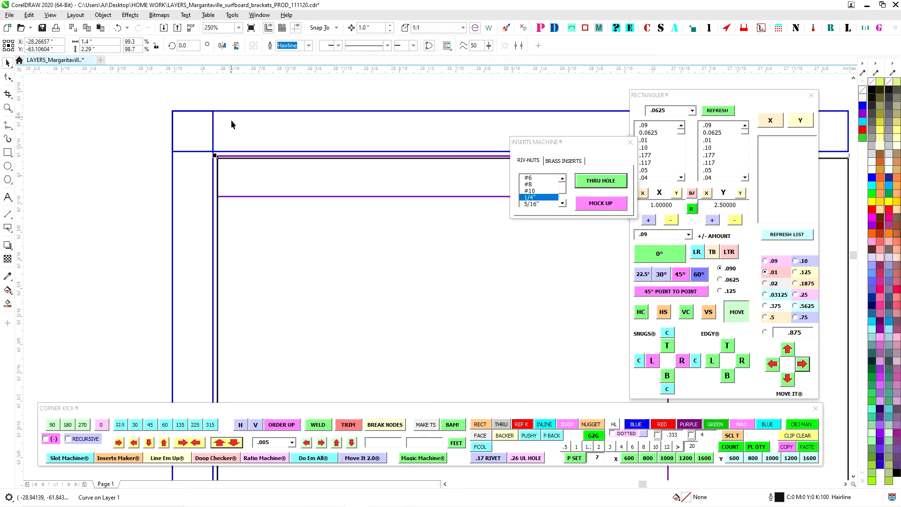
scroll(214, 206, down, 4)
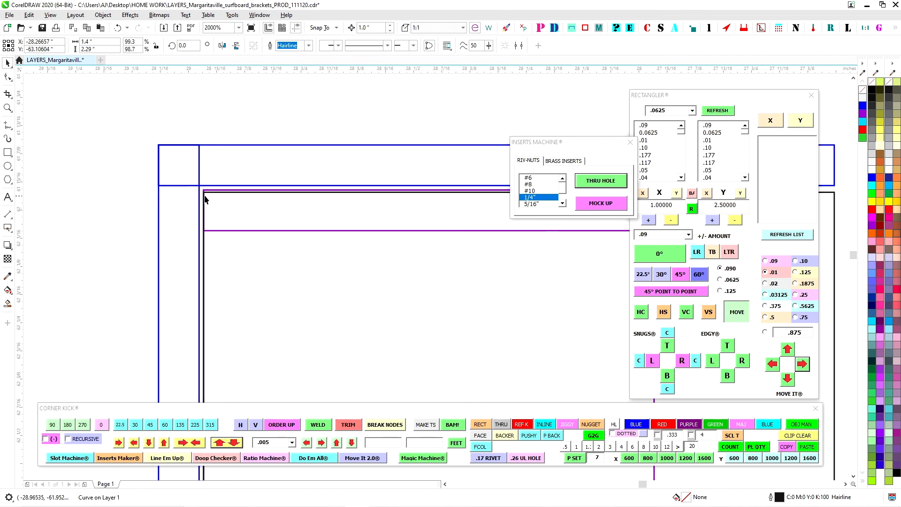
Step: Label the 1.4 by 2.29 in shape as a rectangle and color its outline red
click(477, 425)
click(438, 270)
click(368, 216)
scroll(383, 248, down, 1)
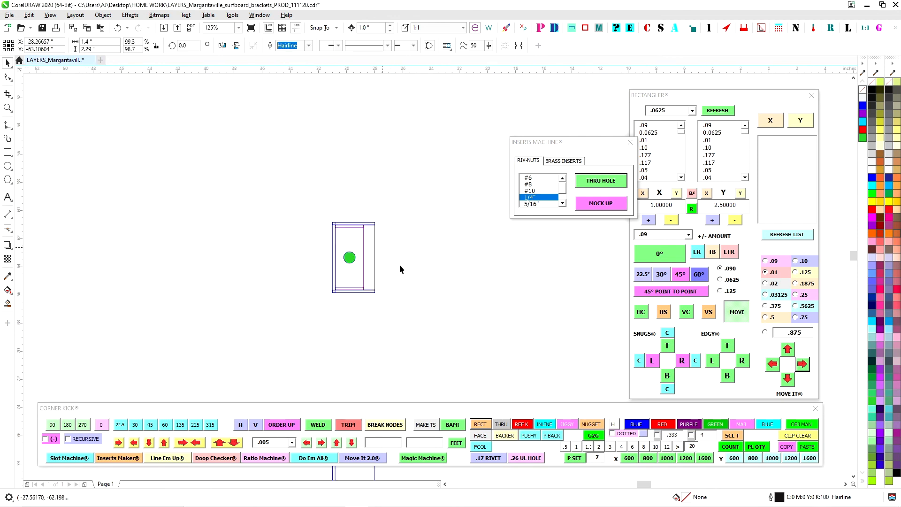
scroll(375, 385, up, 2)
scroll(372, 324, down, 2)
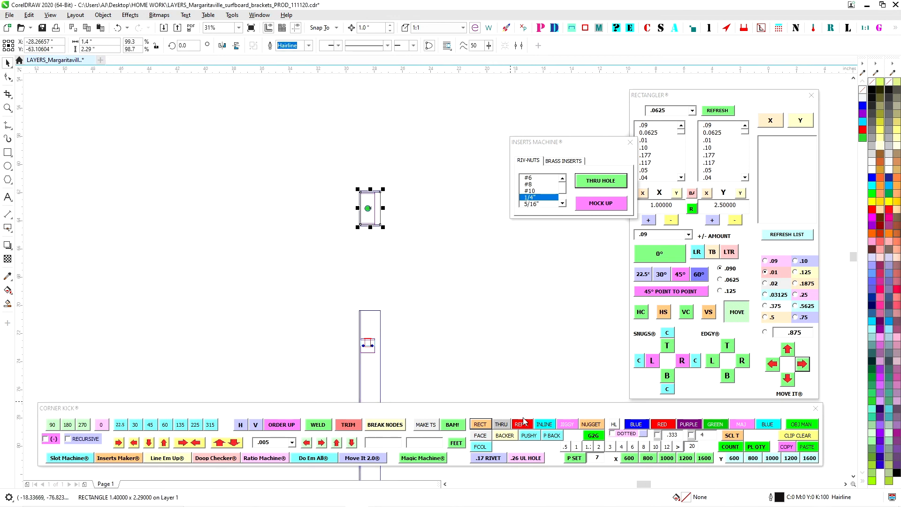
click(662, 423)
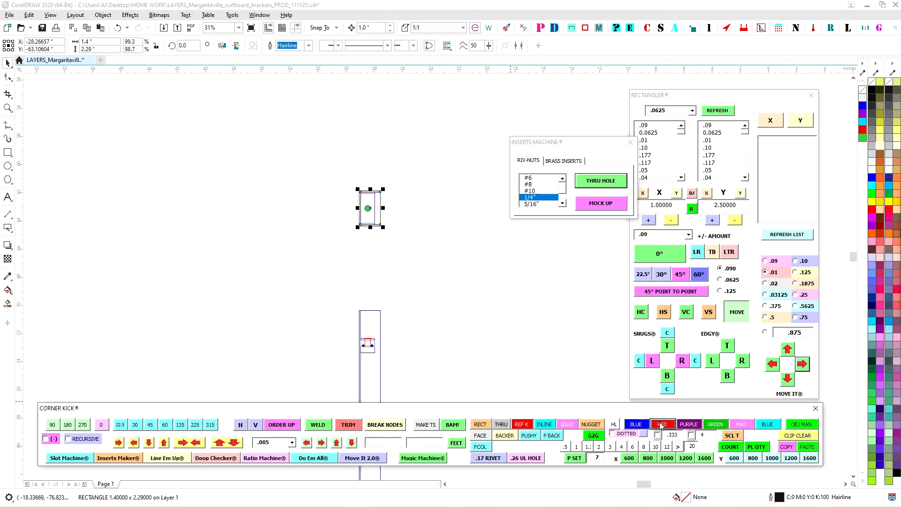
click(426, 179)
scroll(411, 190, up, 2)
click(377, 181)
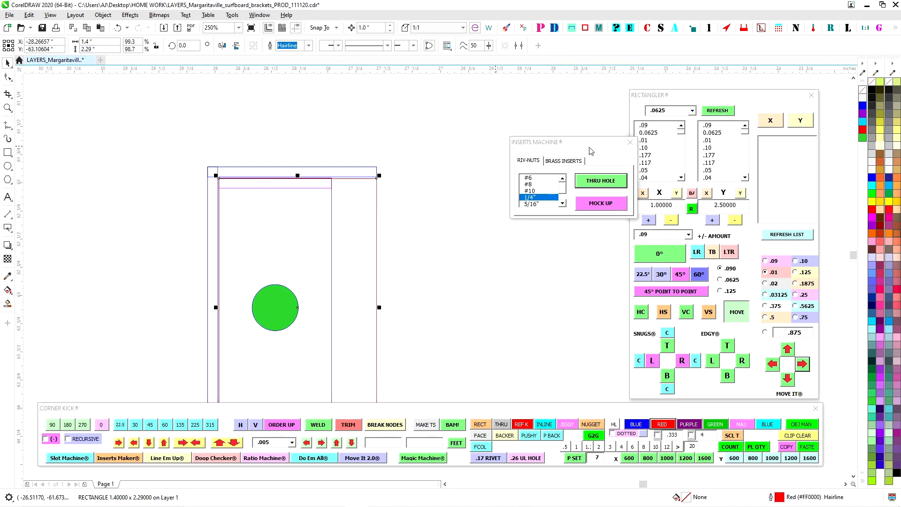
Step: Load the red rectangle's width and height into Rectangler as X 1.40000 and Y 2.29000
drag(590, 142, 536, 104)
click(642, 193)
click(740, 193)
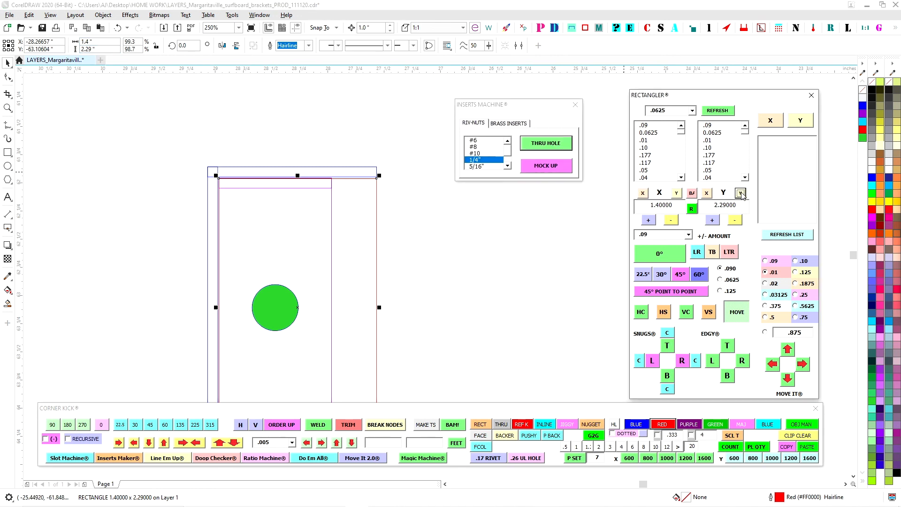
scroll(426, 242, down, 2)
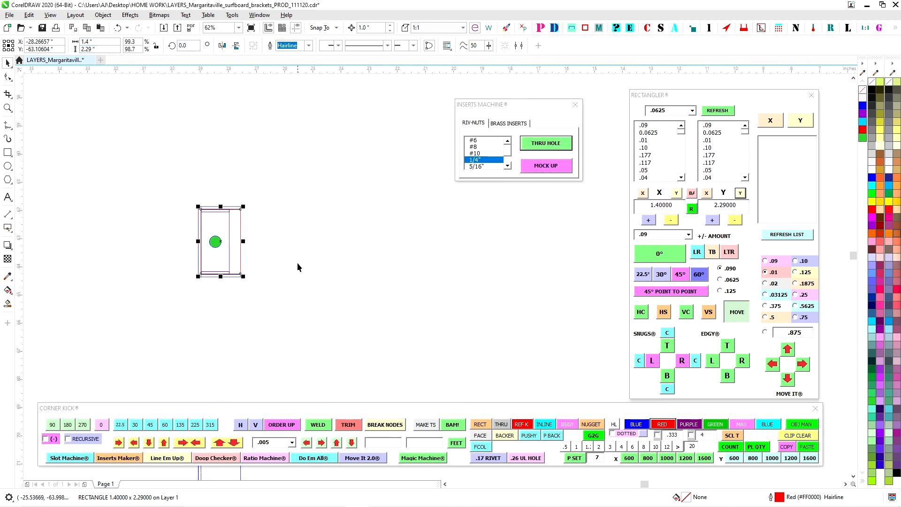
scroll(283, 242, up, 1)
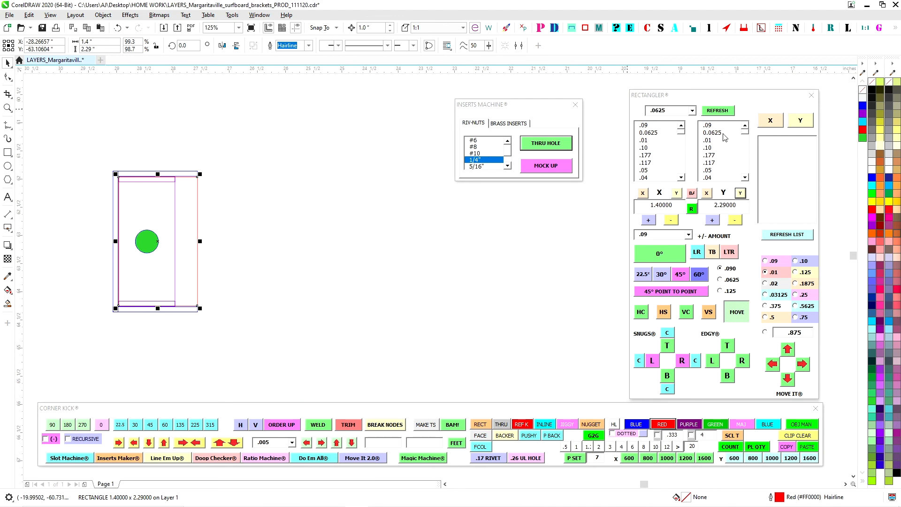
Step: Generate a .090 extrusion with Extruder Machine from the red rectangle's dimensions, using A 1.40000, B 2.29000 and C 1.40000
click(571, 28)
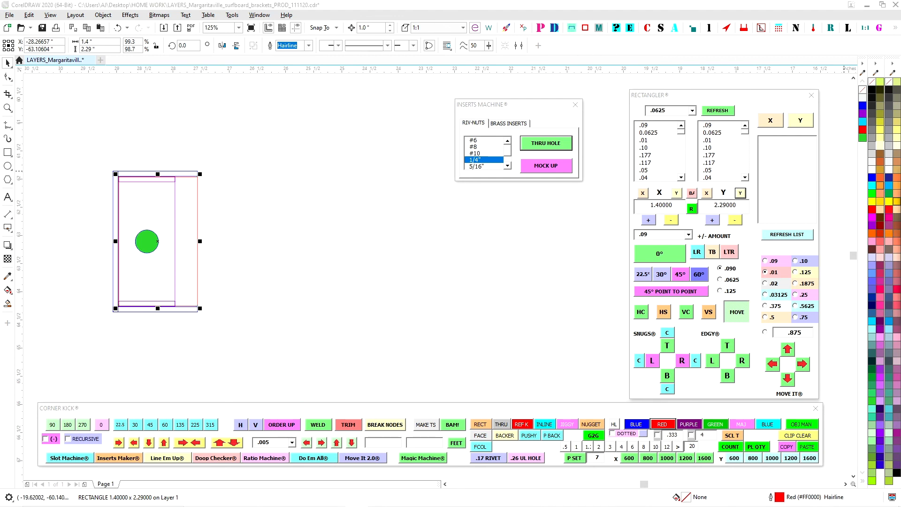
click(429, 190)
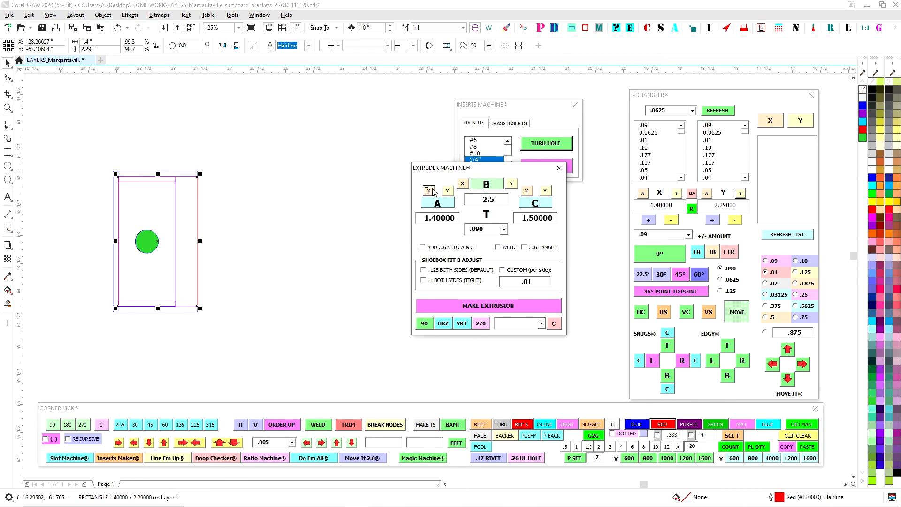
click(512, 185)
click(526, 190)
click(510, 306)
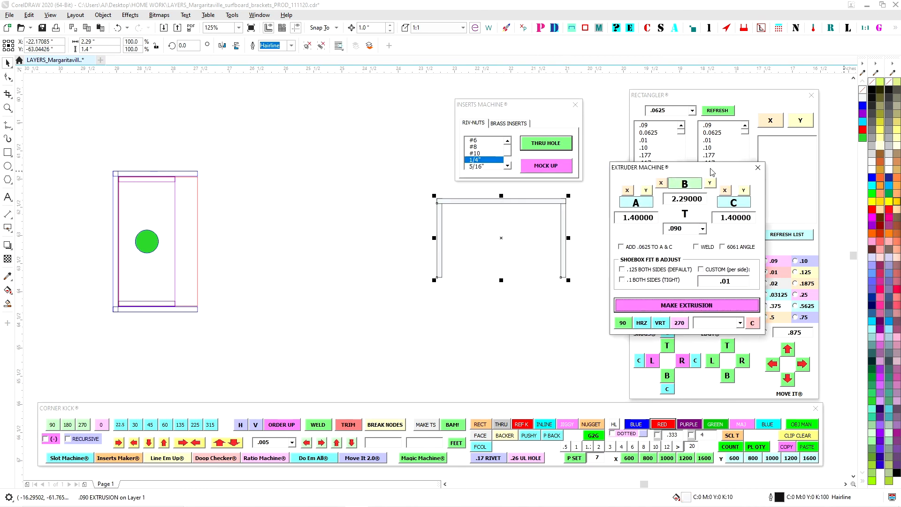
Step: Move the new extrusion beside the end view, rotate it 270 degrees and color its outline red
drag(507, 243, 370, 238)
click(679, 323)
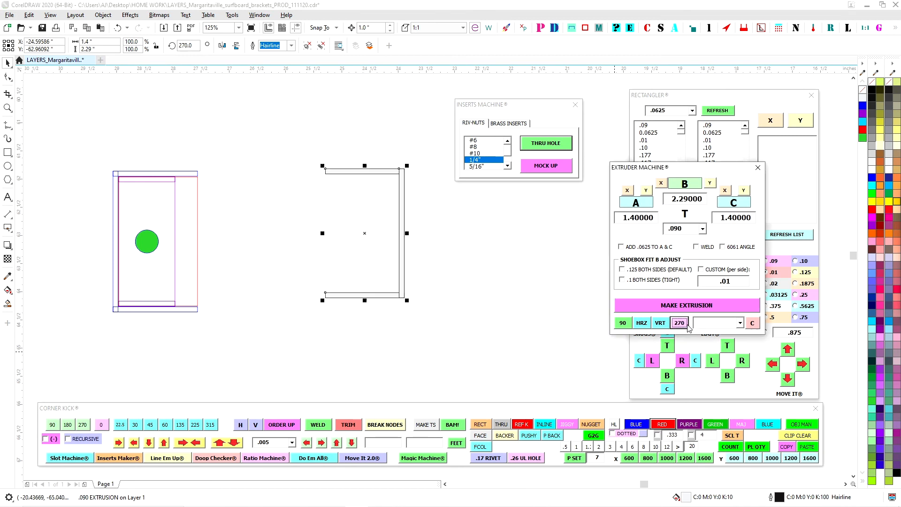
click(387, 297)
click(662, 424)
scroll(373, 183, up, 2)
scroll(372, 183, down, 2)
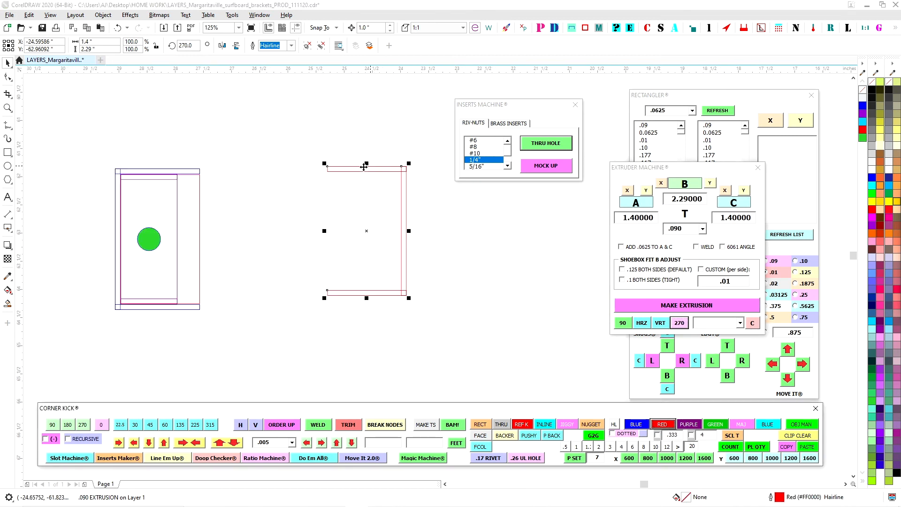
Step: Align the red extrusion with the red rectangle's right edge and vertical center, and check its fit inside the blue extrusion
shift+click(199, 192)
key(e)
key(r)
scroll(176, 177, up, 1)
click(239, 176)
scroll(225, 179, up, 1)
scroll(197, 167, down, 2)
scroll(168, 179, up, 1)
scroll(202, 201, down, 1)
scroll(198, 171, up, 2)
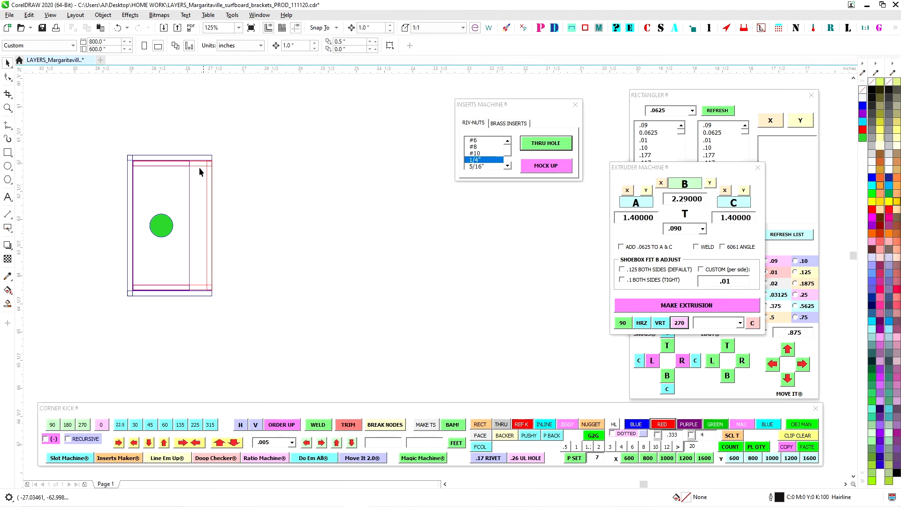
drag(252, 177, 297, 170)
scroll(234, 156, up, 1)
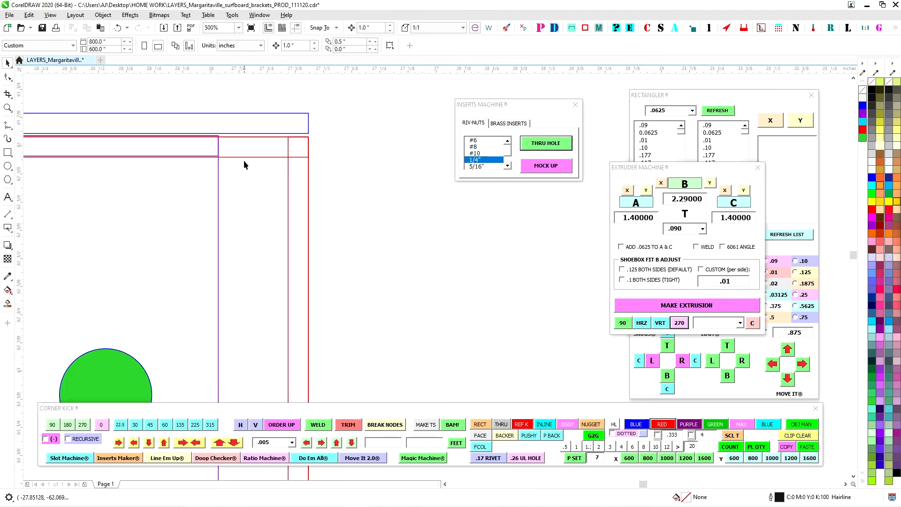
Step: Examine how the red extrusion nests inside the blue extrusion in the end view, checking the upper and lower flanges
scroll(243, 160, down, 2)
scroll(237, 147, up, 1)
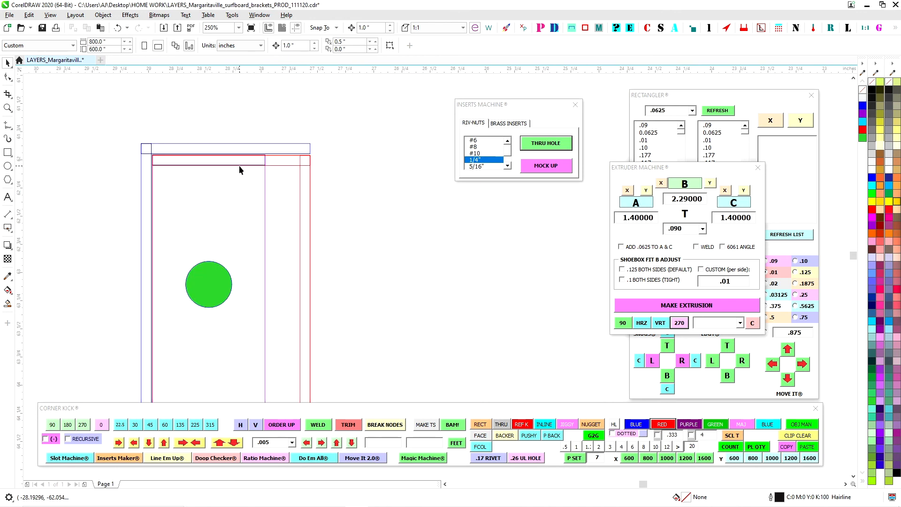
scroll(240, 170, down, 1)
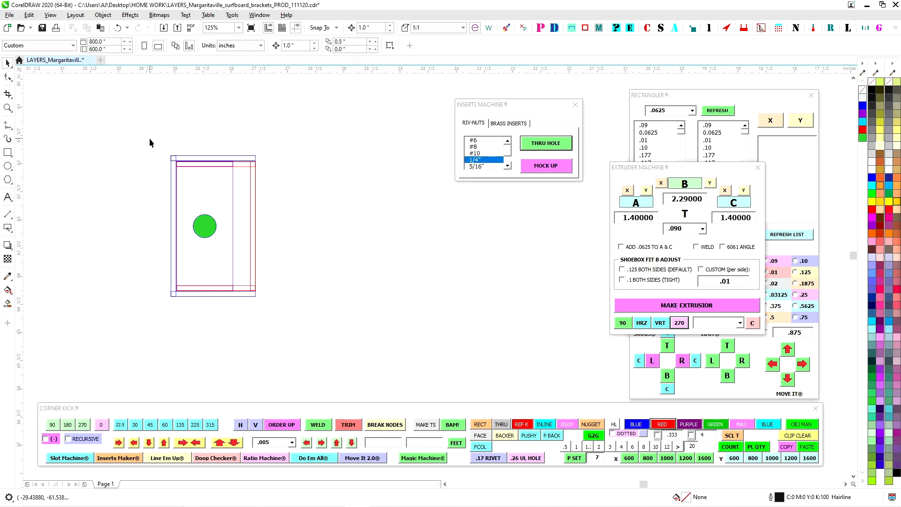
scroll(249, 164, up, 2)
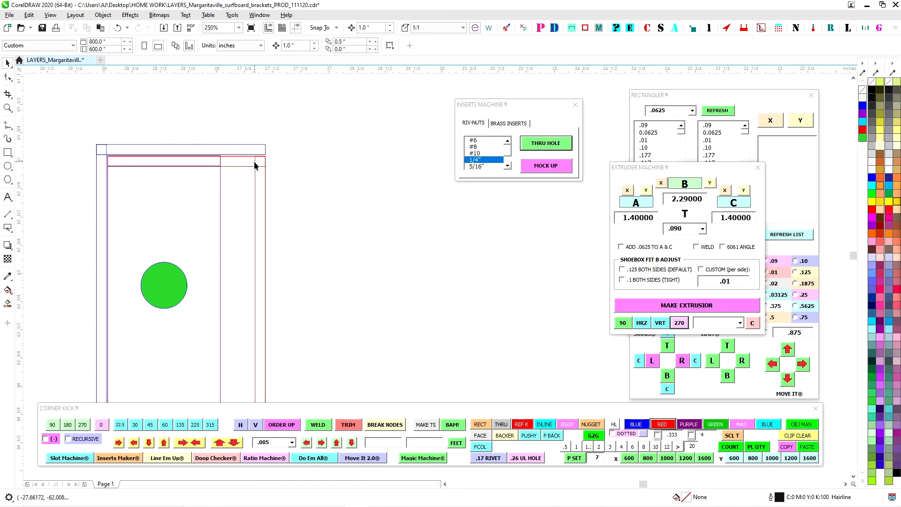
scroll(255, 165, up, 1)
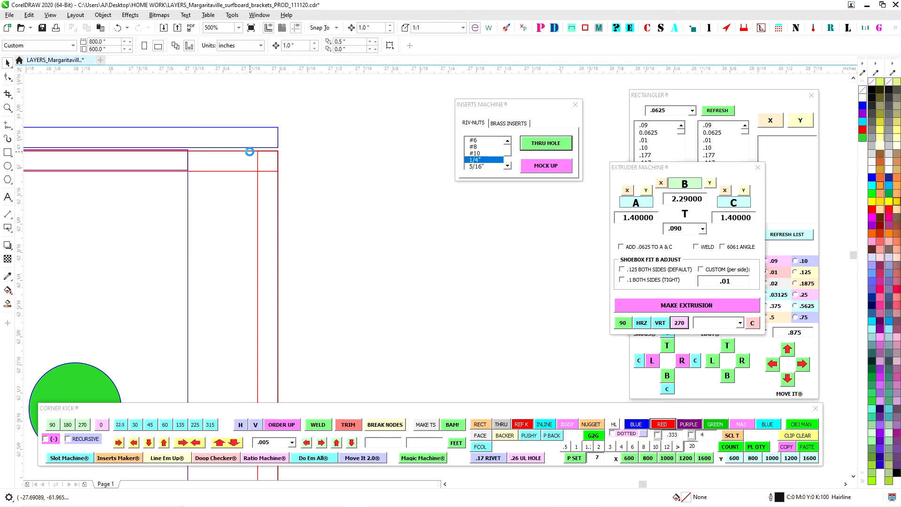
scroll(250, 151, down, 1)
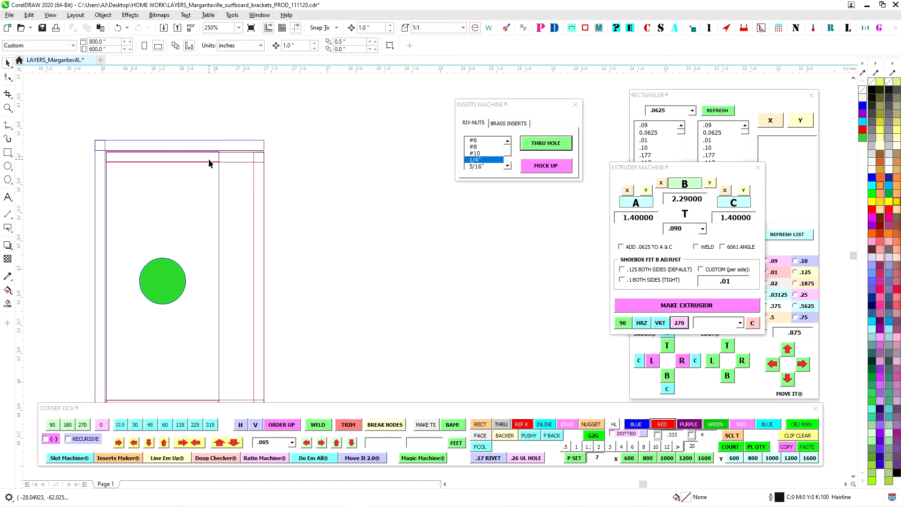
scroll(287, 159, up, 2)
scroll(296, 168, down, 2)
scroll(361, 141, down, 10)
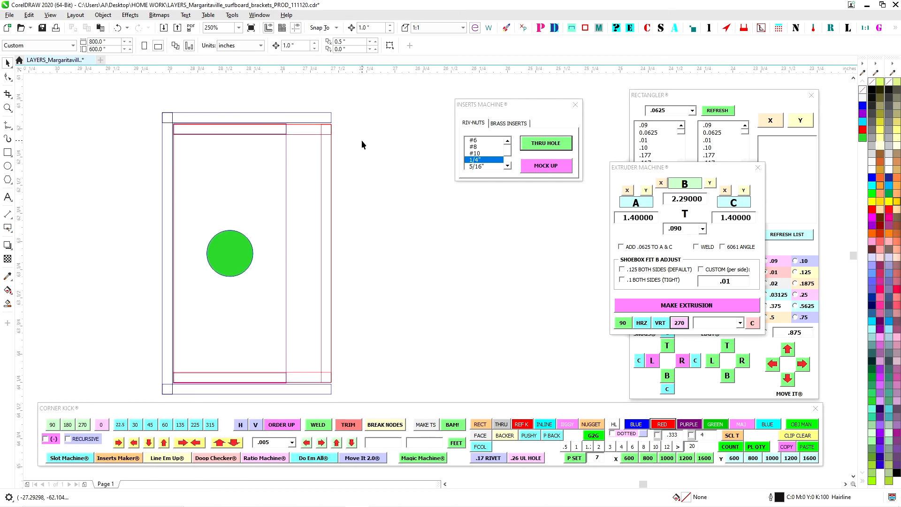
Step: Load the tall blue side-view rectangle's width and height into Rectangler as X 1.50000 and Y 24.00000
drag(322, 271, 304, 173)
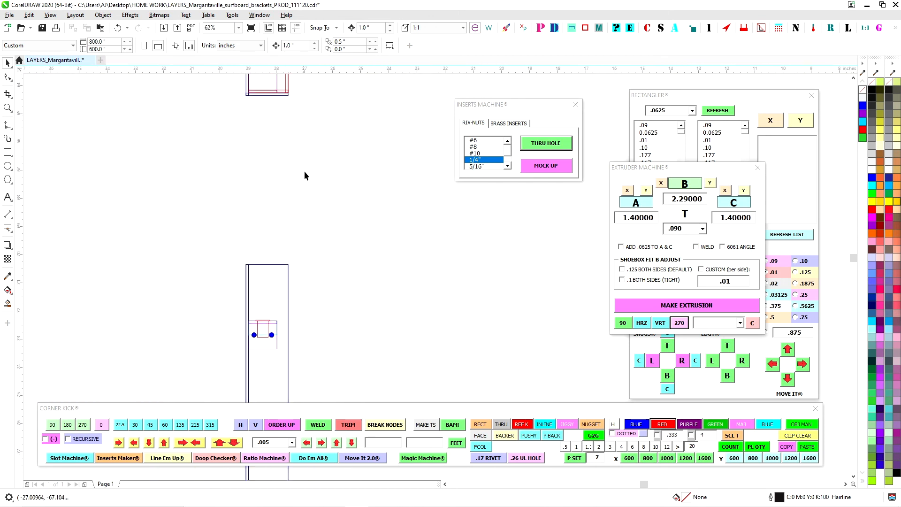
scroll(272, 319, up, 2)
scroll(264, 235, down, 2)
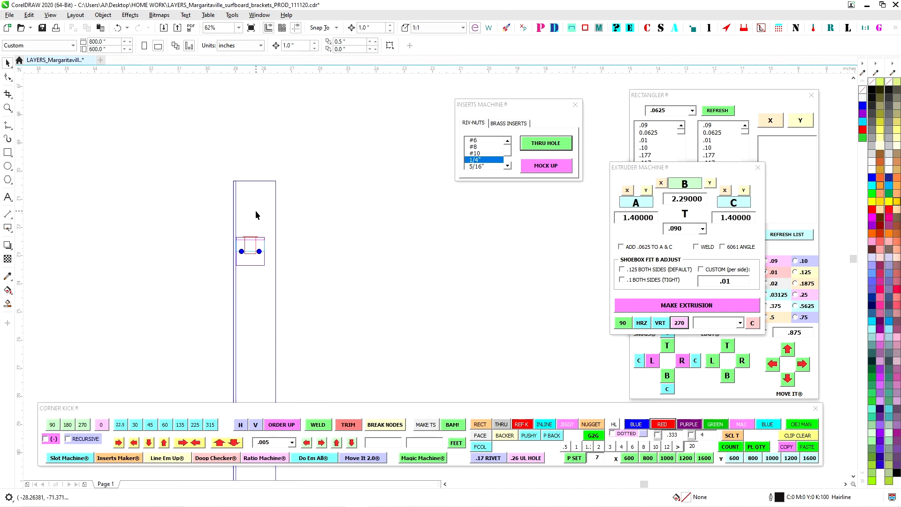
click(275, 189)
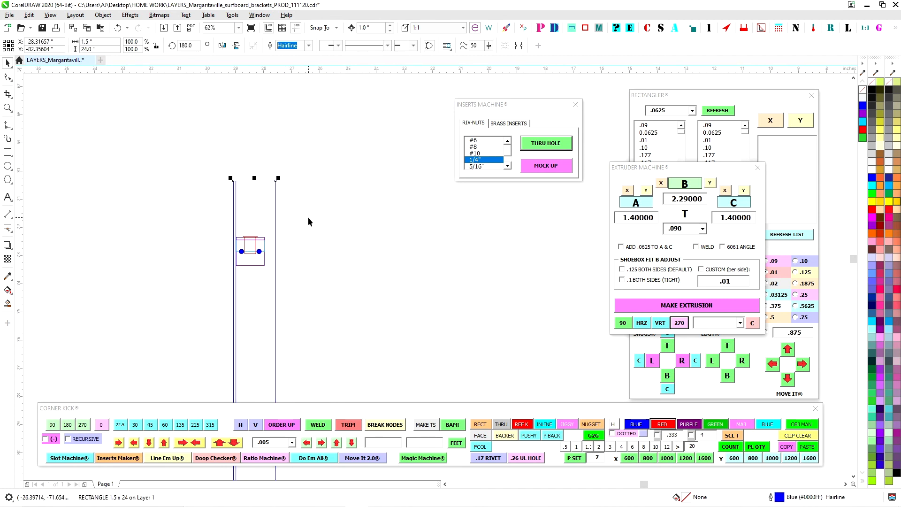
scroll(289, 207, up, 2)
drag(286, 205, 284, 147)
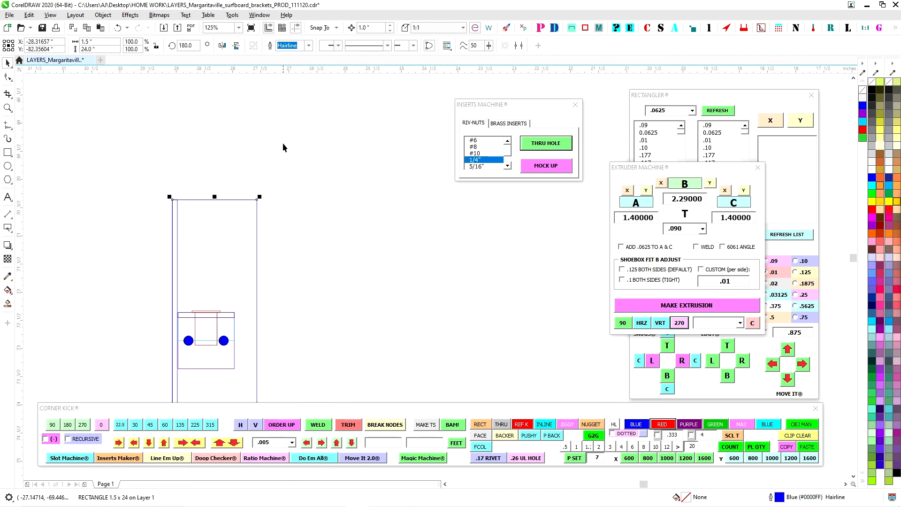
drag(157, 304, 266, 377)
click(257, 282)
drag(713, 170, 503, 183)
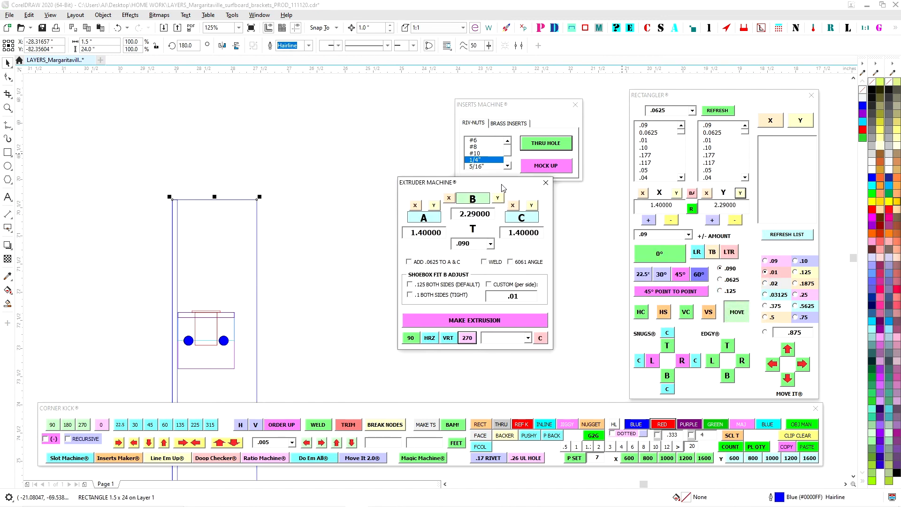
click(741, 193)
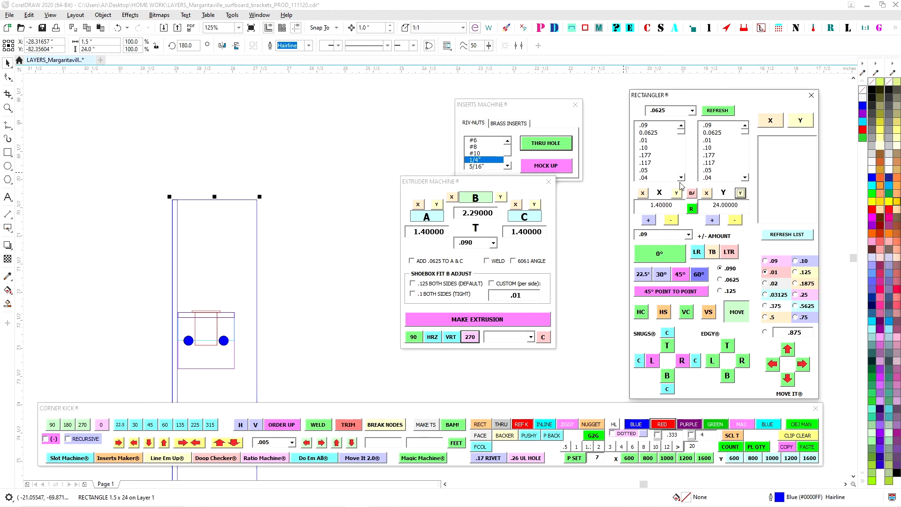
click(643, 193)
click(660, 258)
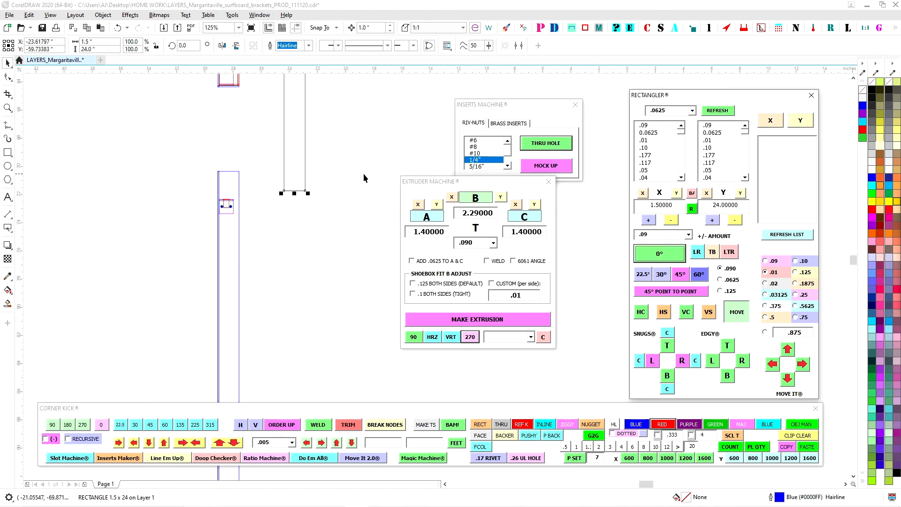
drag(307, 151, 308, 335)
click(324, 165)
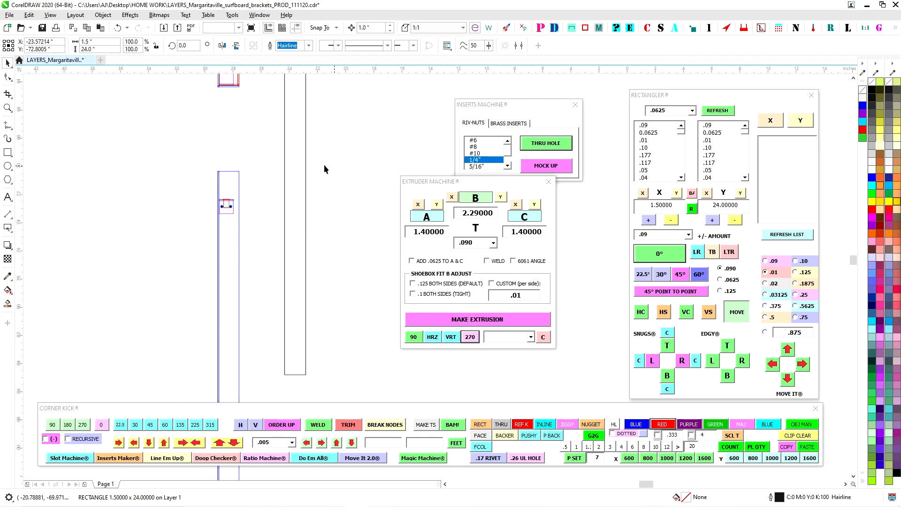
drag(307, 155, 293, 277)
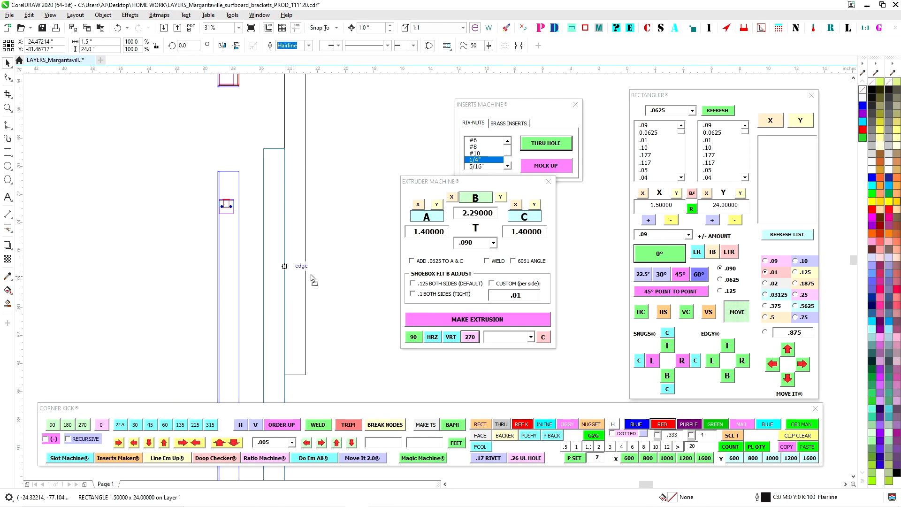
key(Delete)
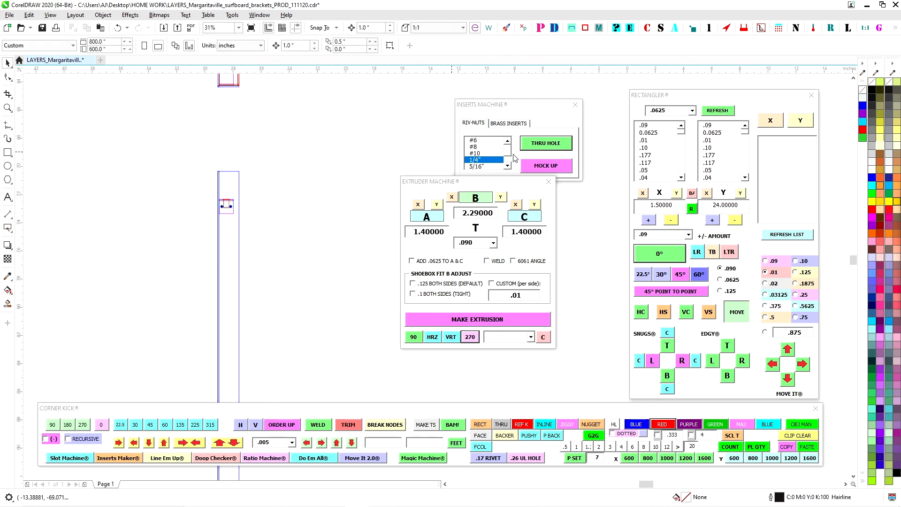
Step: Close Extruder Machine and Inserts Machine, and generate a 1.5 by 24 rectangle with .090 strips on its left and right sides
click(548, 182)
click(575, 105)
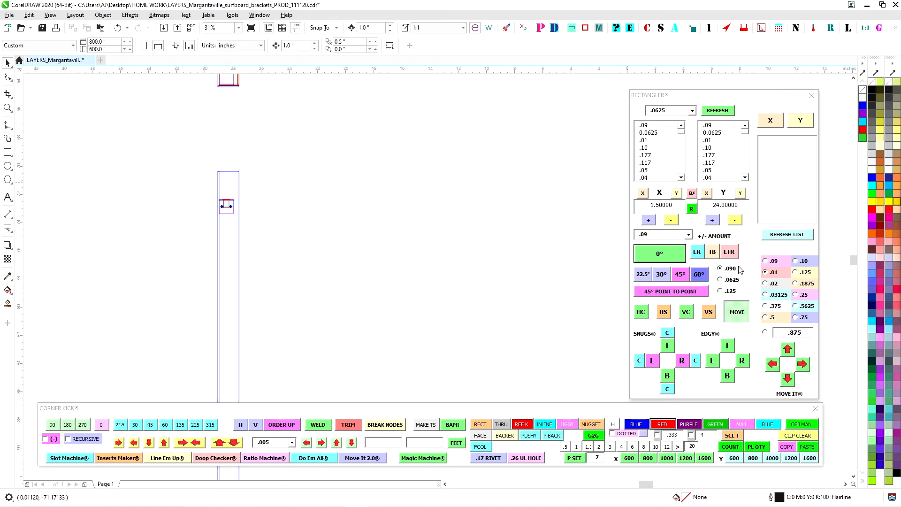
click(698, 254)
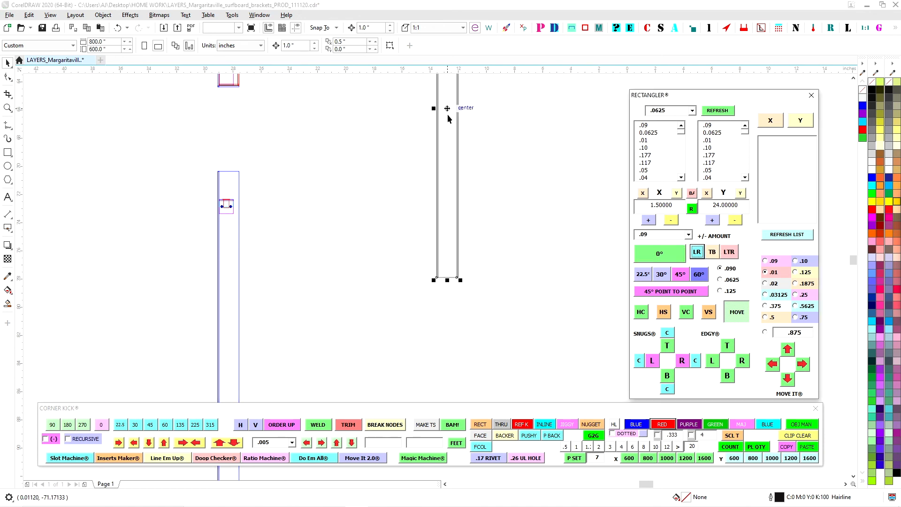
click(306, 121)
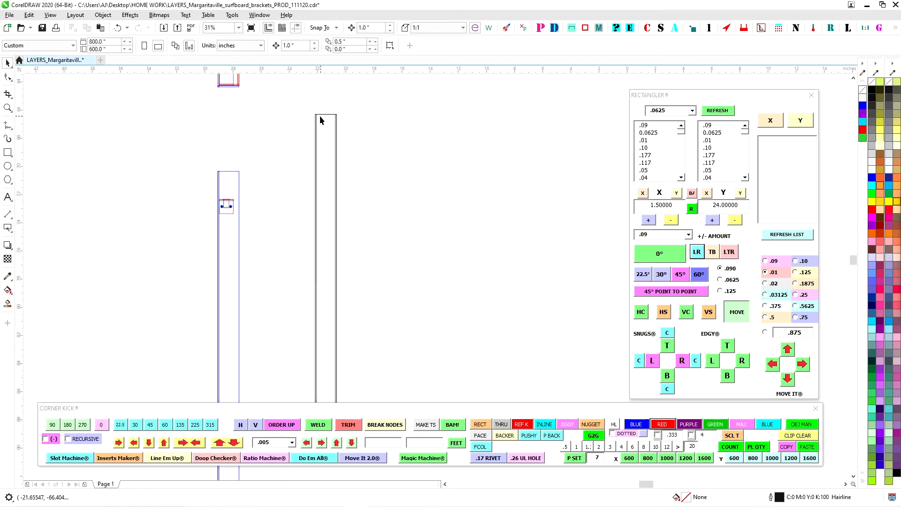
Step: Delete the left strip and place the remaining pieces, outlined in red, over the blue side view with their upper-right corners matched
click(317, 117)
key(Delete)
scroll(303, 145, down, 1)
drag(291, 116, 393, 339)
click(663, 424)
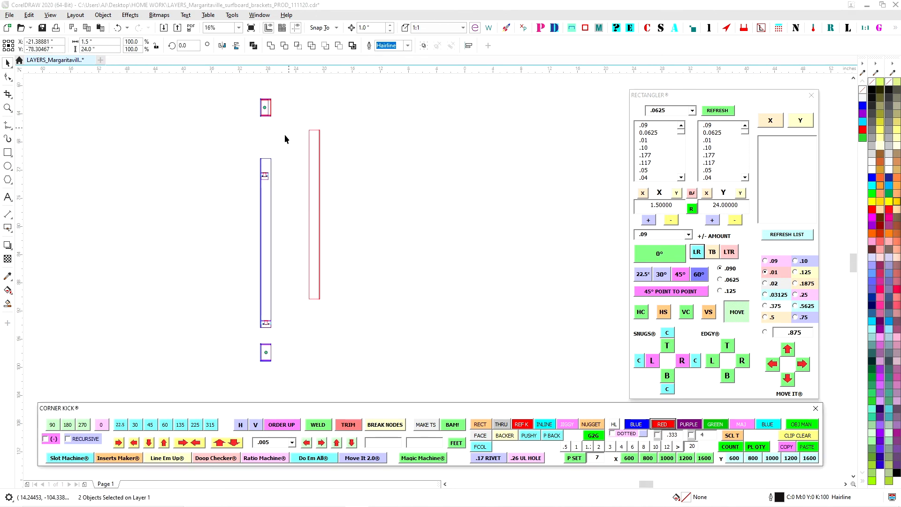
scroll(285, 135, up, 3)
drag(377, 120, 225, 235)
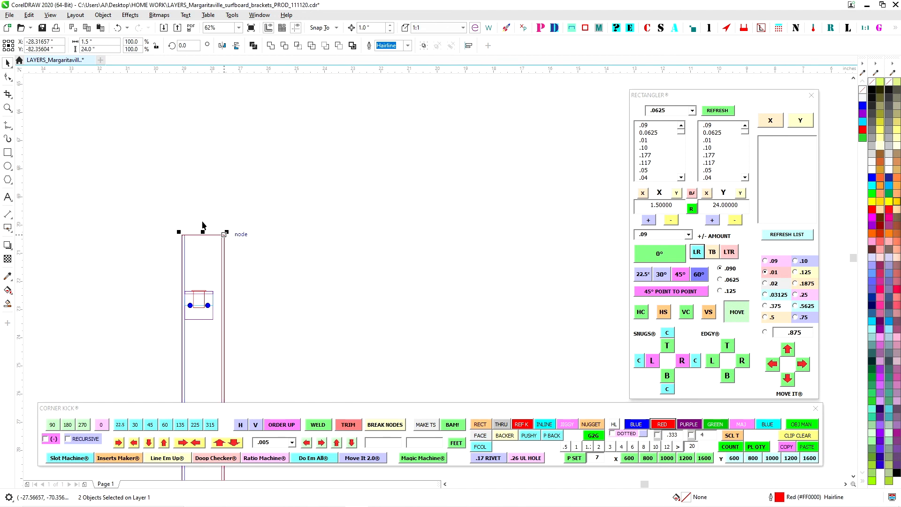
Step: Reduce the large red rectangle's width by .10 from its left side and check the gap to the blue flange
scroll(215, 211, up, 2)
click(214, 249)
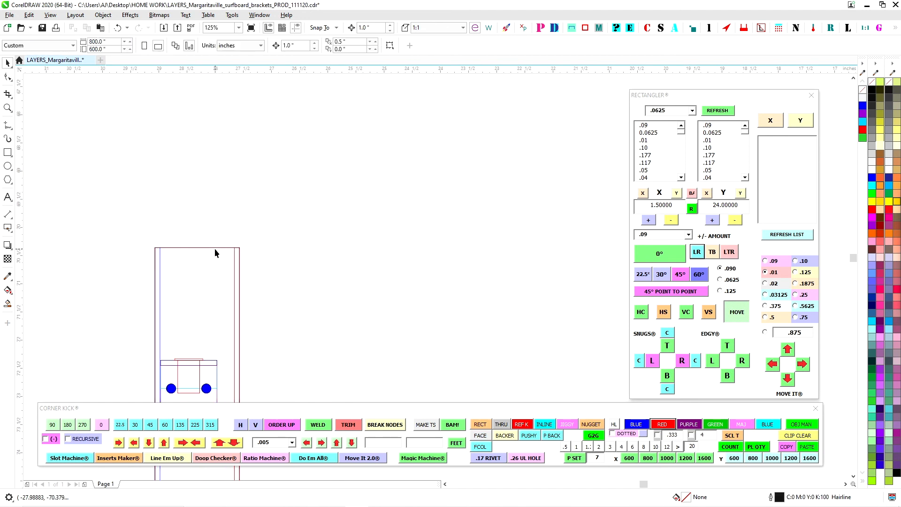
click(215, 248)
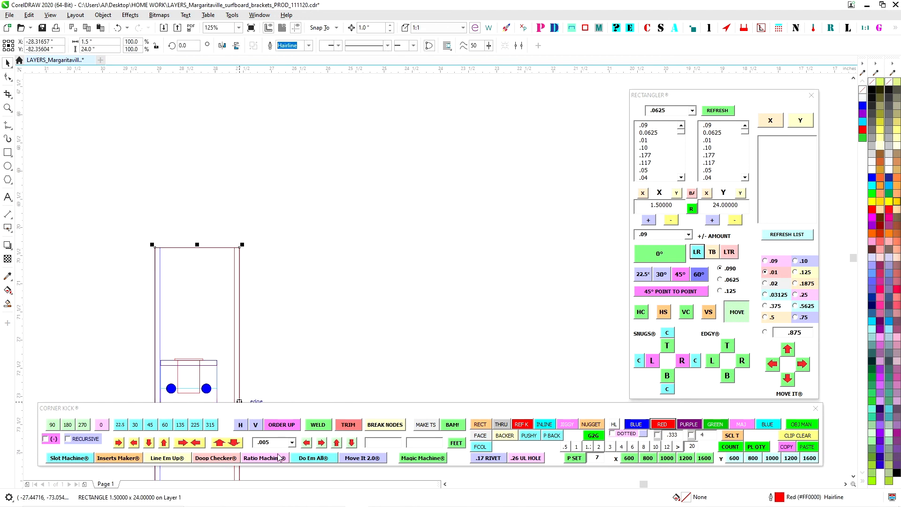
click(292, 442)
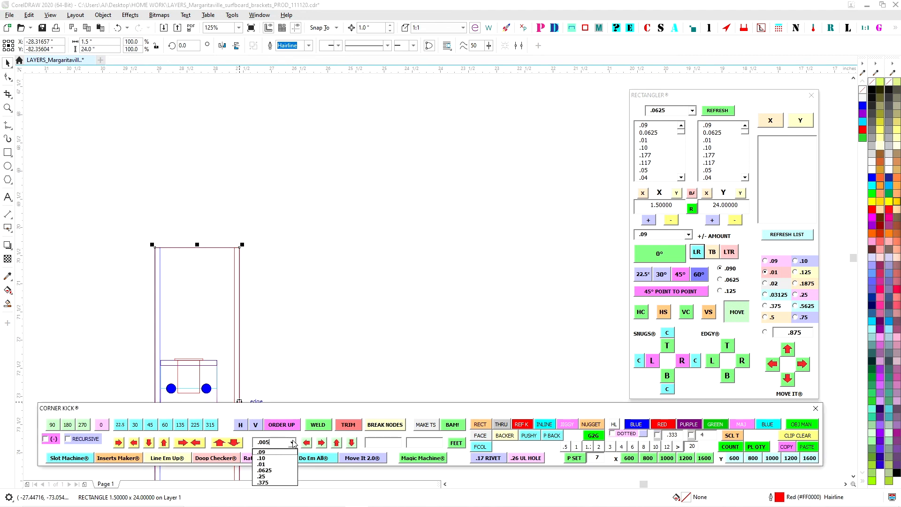
click(280, 464)
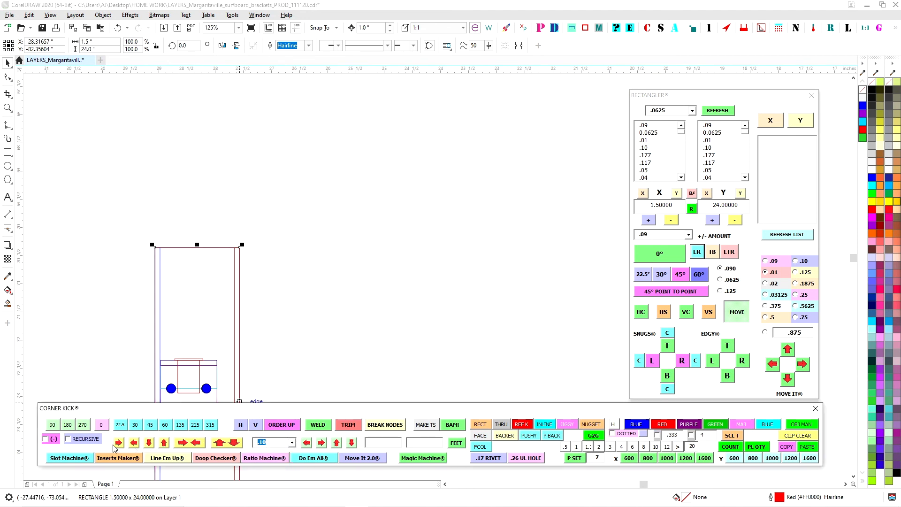
click(118, 442)
scroll(145, 263, up, 2)
scroll(227, 207, up, 3)
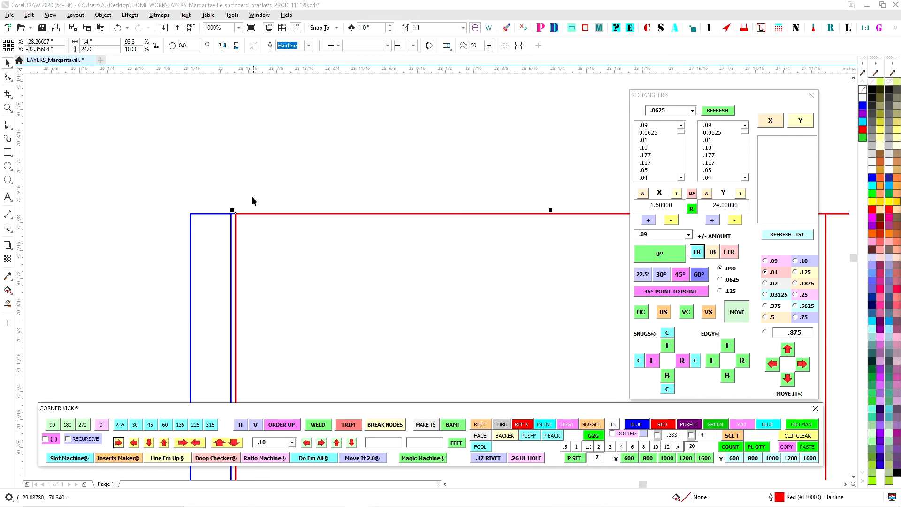
click(207, 205)
scroll(203, 203, down, 5)
scroll(300, 183, up, 1)
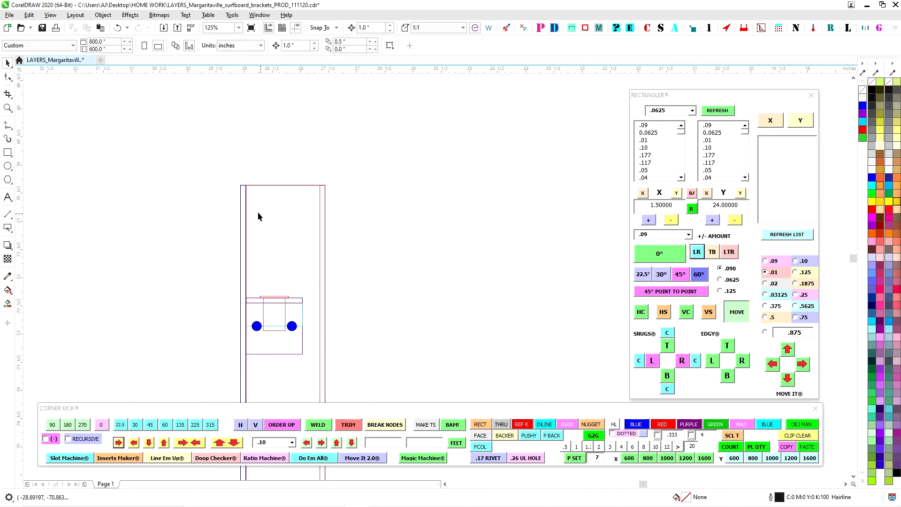
Step: Narrow the large red rectangle to 0.4 inches wide by moving its left edge to the upper tab's right edge
click(250, 186)
drag(412, 191, 359, 170)
click(328, 266)
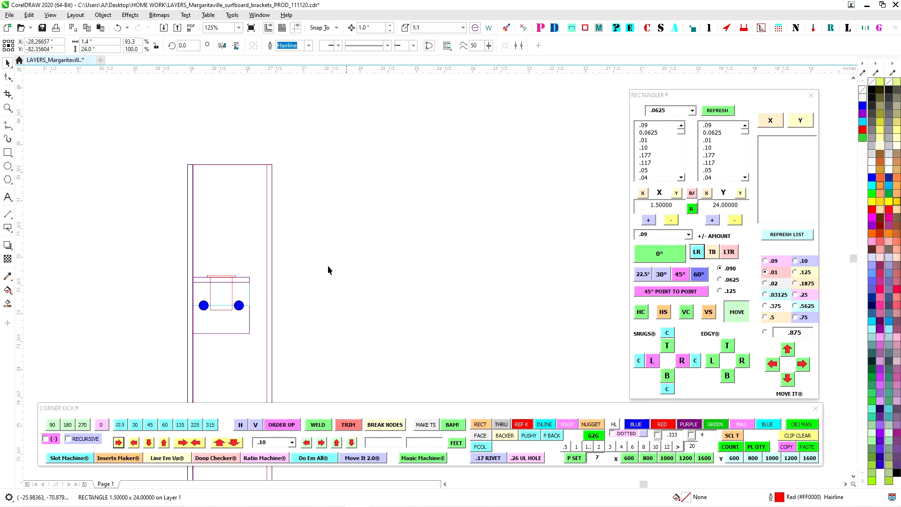
click(194, 244)
scroll(207, 165, up, 1)
scroll(185, 145, down, 1)
scroll(201, 366, down, 1)
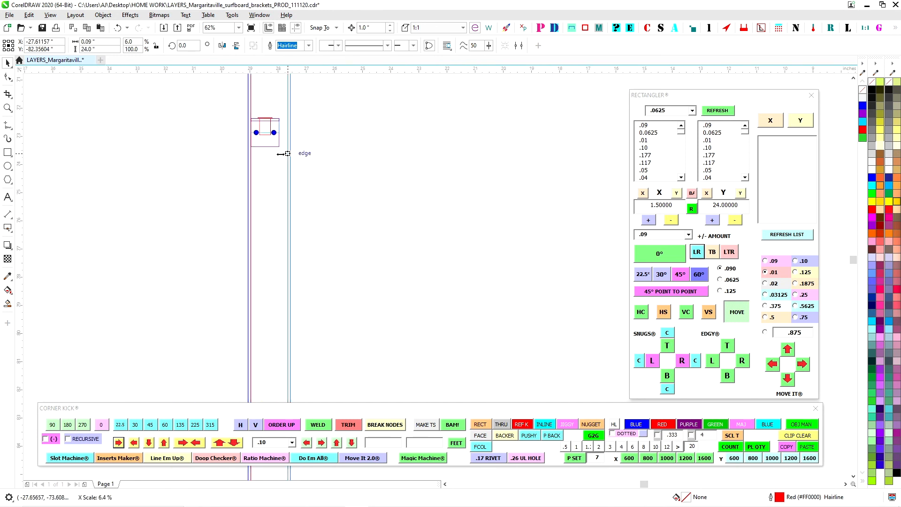
scroll(303, 146, down, 2)
scroll(304, 145, up, 3)
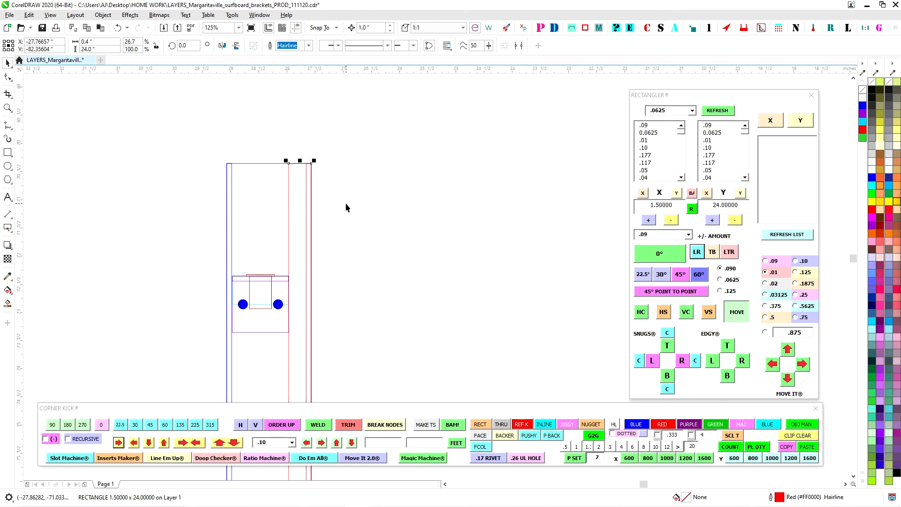
Step: Shorten the red rectangle and its .090 flange strip from below so both end at the lower tab's top edge
scroll(296, 252, down, 3)
scroll(302, 298, up, 1)
scroll(324, 244, up, 2)
drag(362, 313, 362, 258)
click(402, 312)
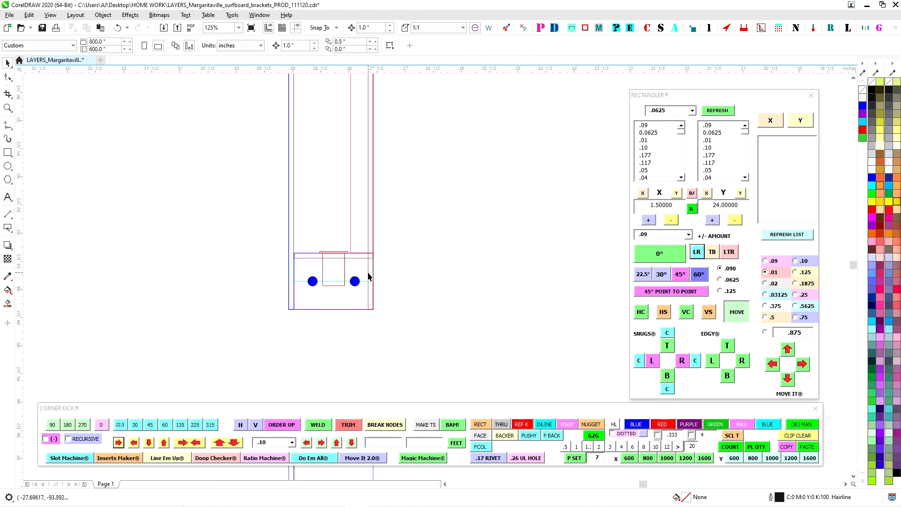
click(371, 317)
drag(370, 311, 371, 255)
Step: Raise the lower edges of the red rectangle and flange strip to the top of the lower riv-nut's head, making the rectangle 22.97 inches high
scroll(371, 255, up, 1)
scroll(331, 239, up, 2)
click(405, 328)
drag(322, 254, 316, 282)
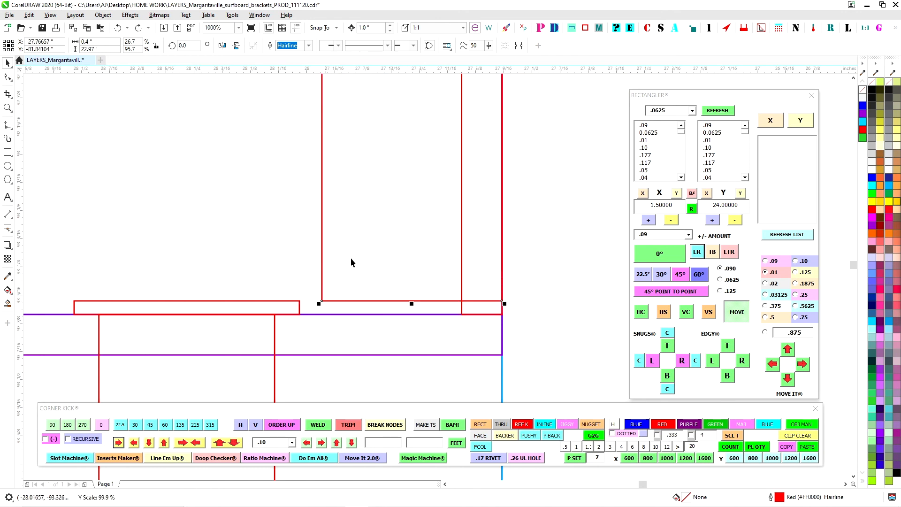
click(516, 298)
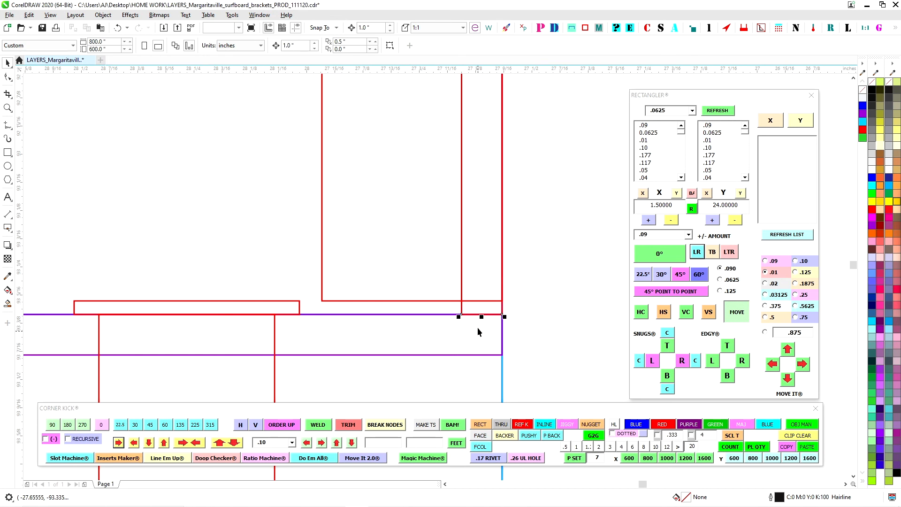
click(479, 314)
drag(481, 316, 304, 296)
scroll(372, 262, down, 10)
click(409, 287)
scroll(391, 173, up, 4)
scroll(440, 199, down, 1)
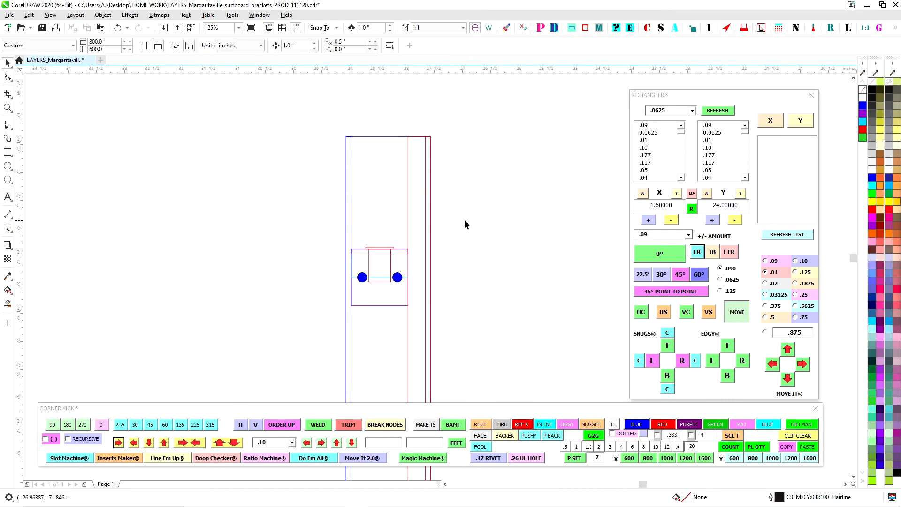
scroll(466, 213, down, 1)
scroll(446, 228, up, 1)
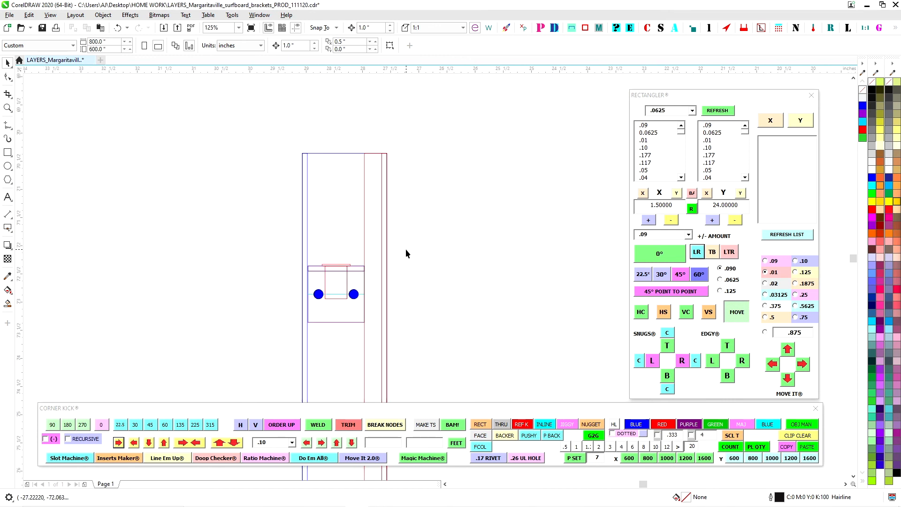
Step: Draw a 1.41 inch wide rectangle from the red rectangle's upper outer corner across to the blue flange and down to the riv-nut head's top
drag(414, 259, 409, 260)
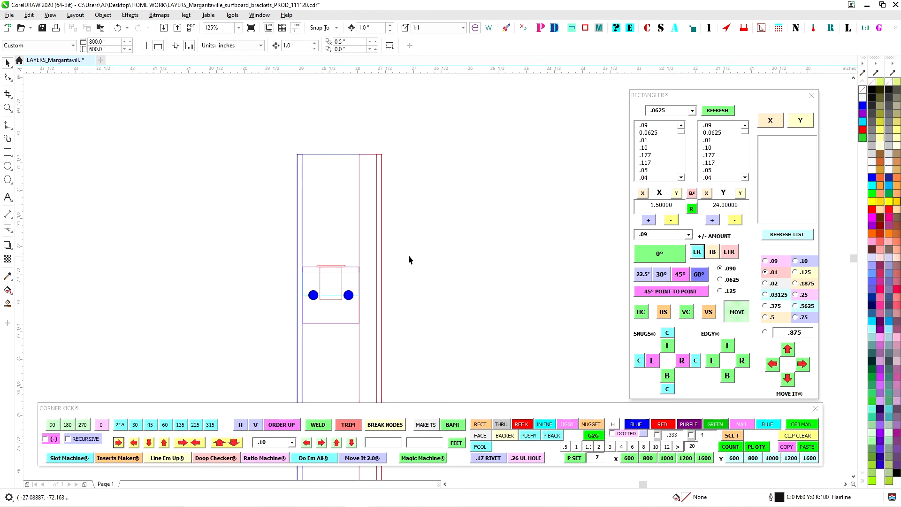
drag(409, 254, 403, 269)
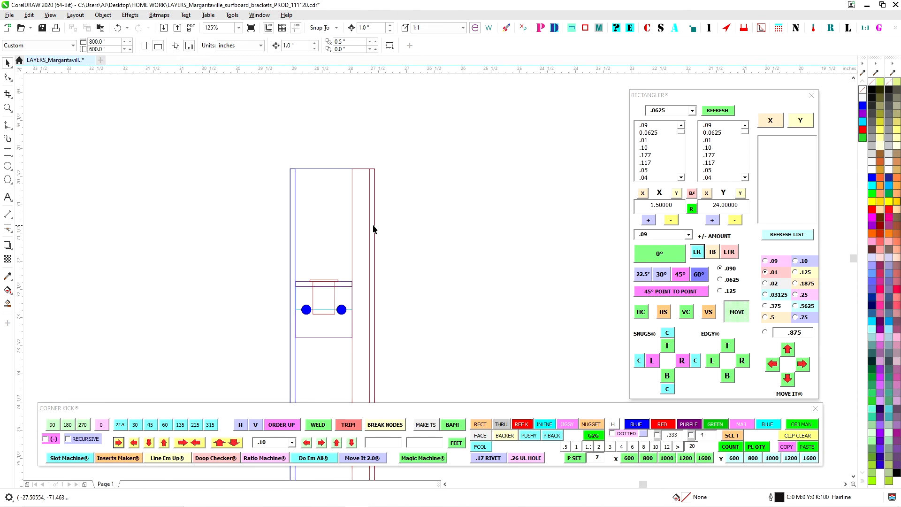
scroll(373, 224, up, 1)
click(331, 221)
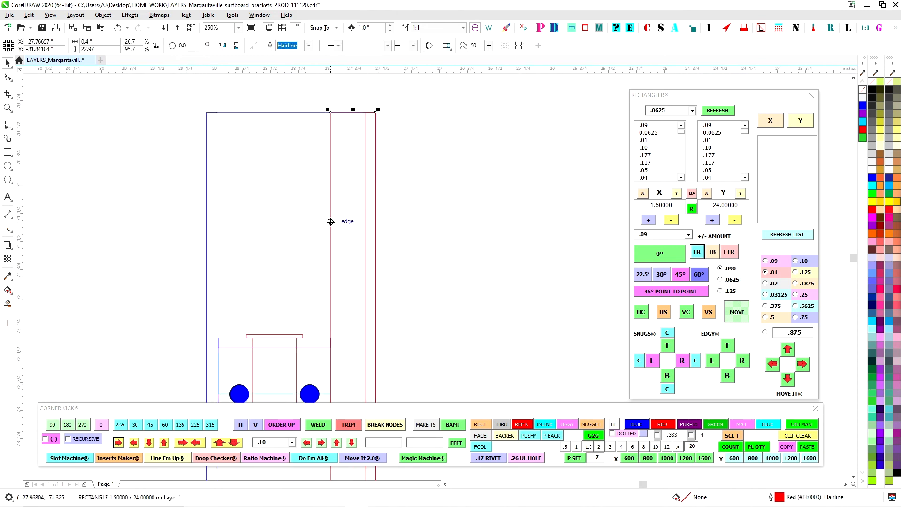
key(Escape)
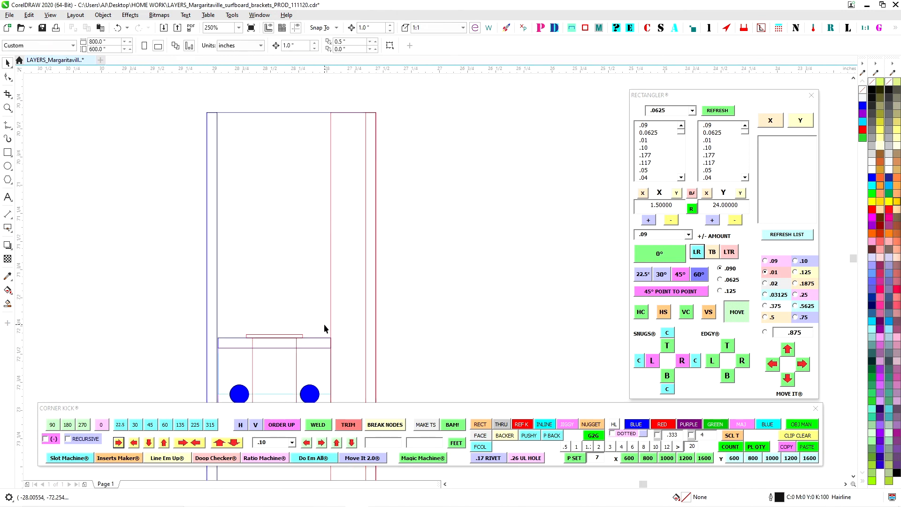
click(331, 327)
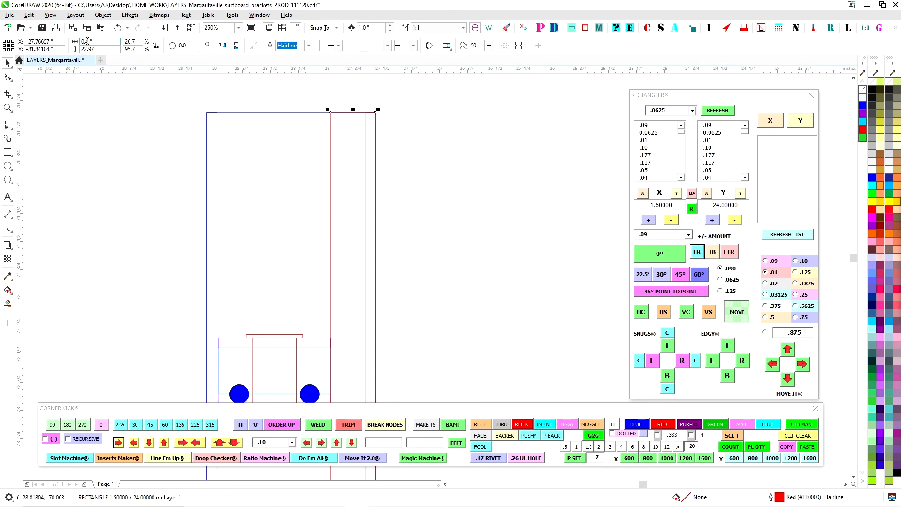
click(364, 142)
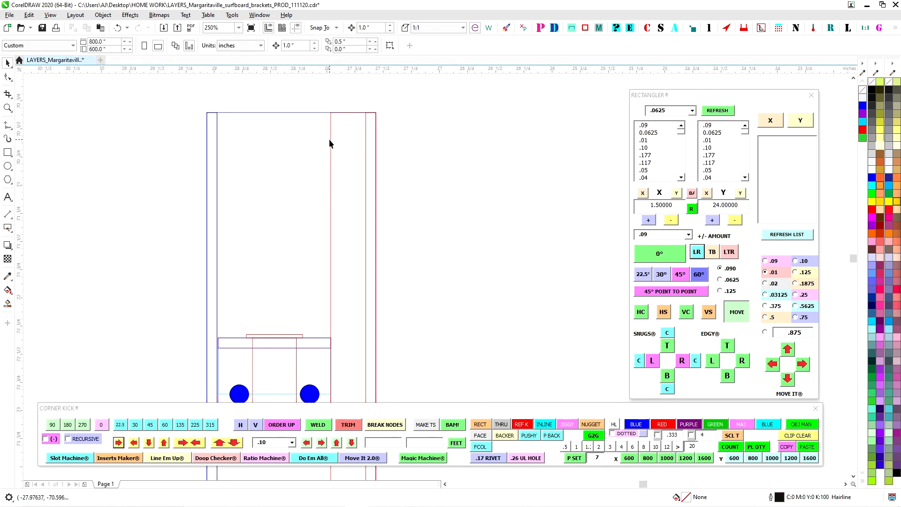
click(331, 142)
key(F6)
mouse_move(376, 113)
mouse_down()
mouse_move(276, 221)
mouse_move(284, 289)
mouse_move(273, 329)
mouse_up()
drag(276, 223, 217, 315)
Step: Weld the new rectangle and the narrow red rectangle into one shape
click(7, 65)
shift+click(330, 129)
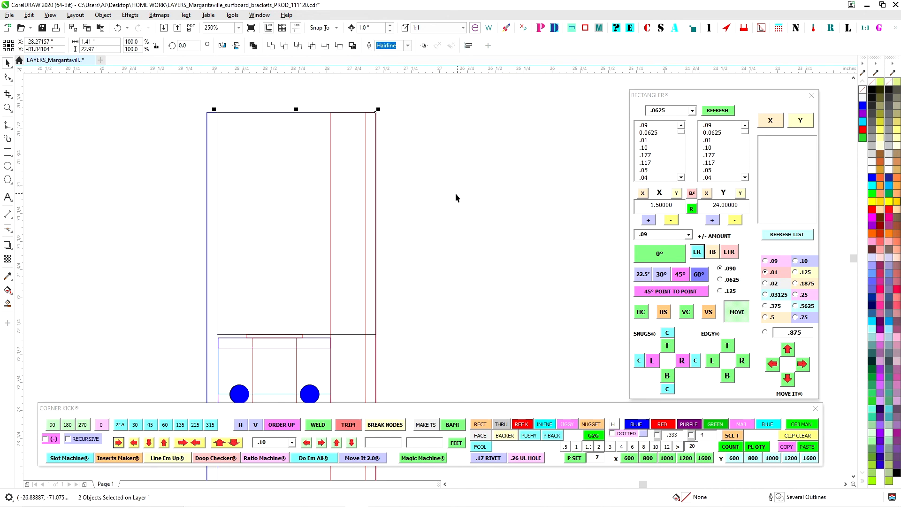
click(315, 425)
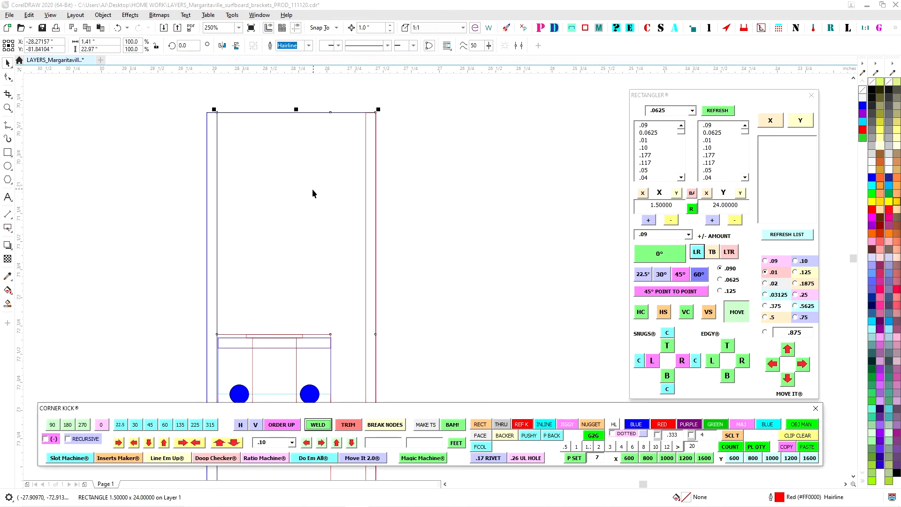
Step: Reshape the welded outline by moving its upper-left corner node down the blue flange, forming a 45-degree diagonal edge
click(7, 77)
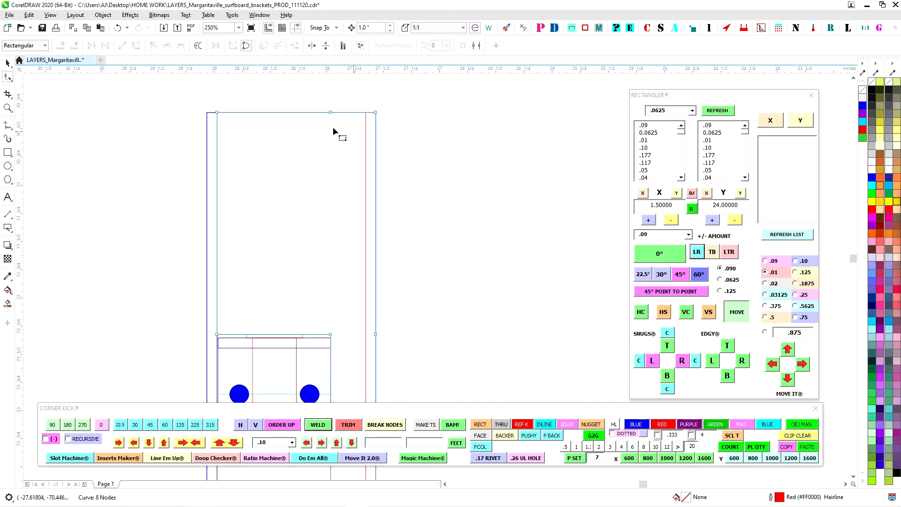
drag(250, 144, 257, 148)
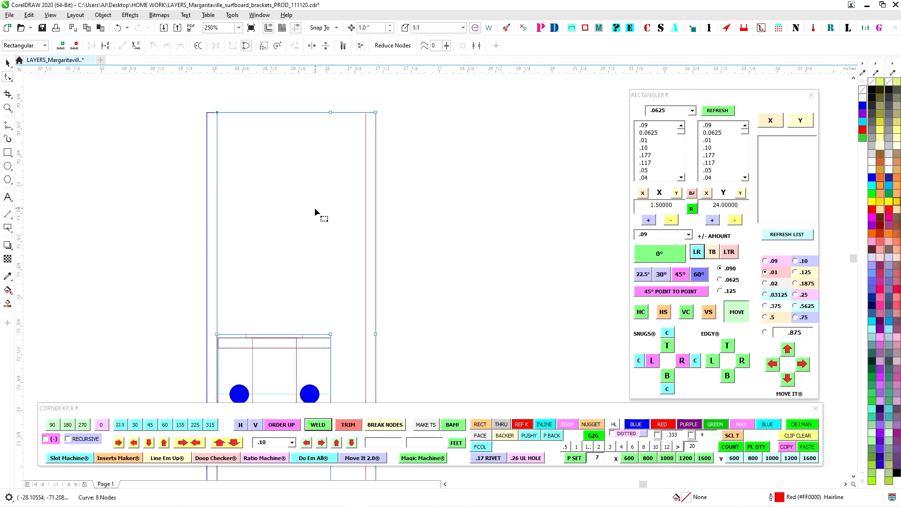
key(ctrl+4)
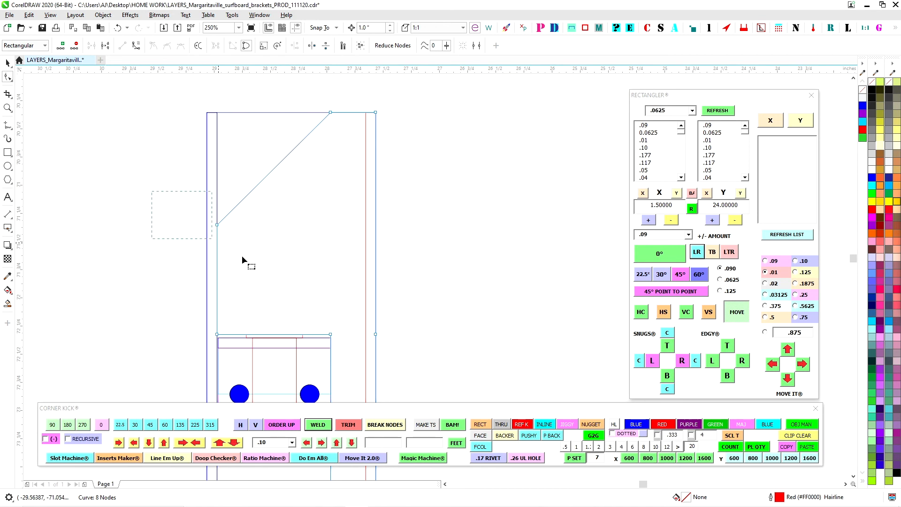
click(7, 63)
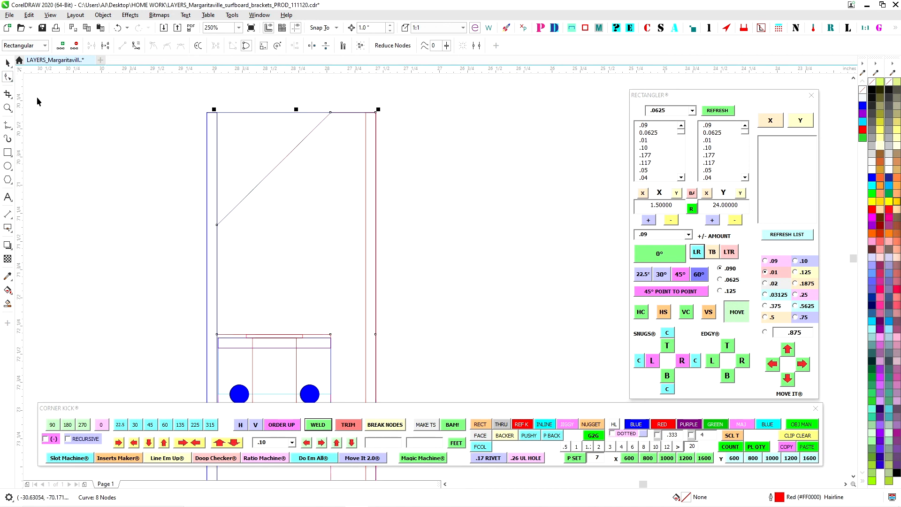
click(305, 151)
click(300, 143)
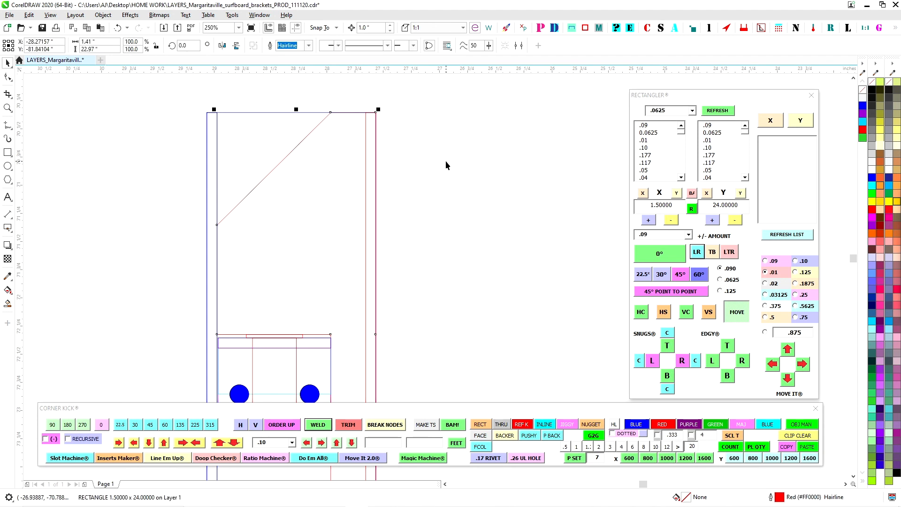
click(446, 160)
click(277, 164)
click(281, 319)
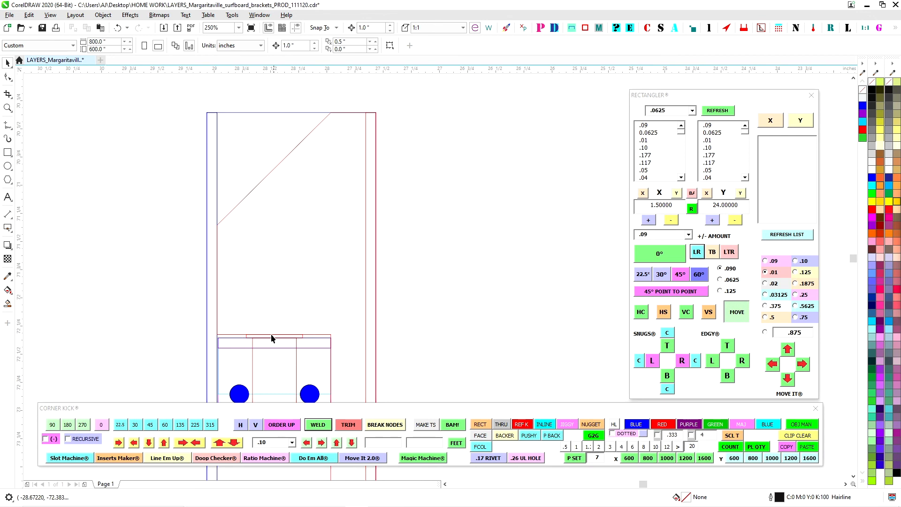
Step: Draw a 1.32 by 0.97 inch rectangle below the diagonal, spanning from the blue flange to the red flange strip
click(8, 152)
drag(217, 225, 284, 322)
drag(276, 280, 366, 280)
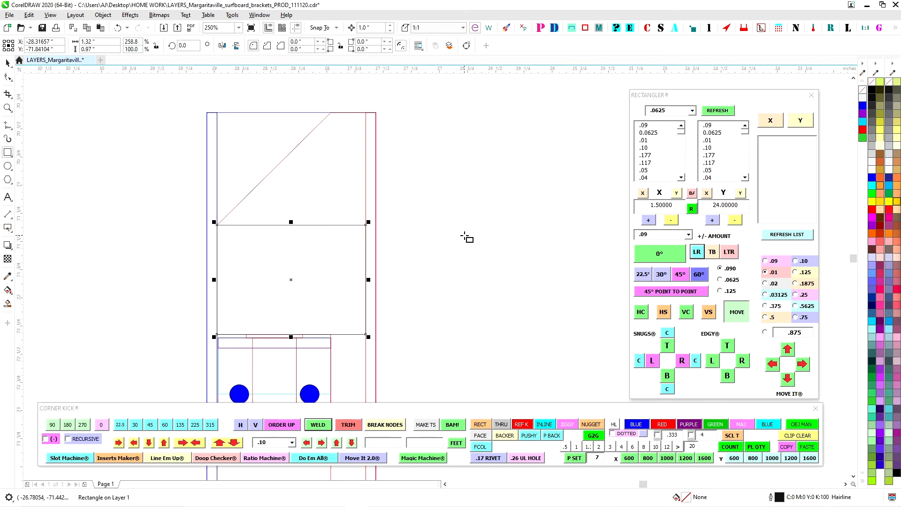
Step: Trim the new rectangle's right side by .01 to make it 1.31 inches wide
click(292, 443)
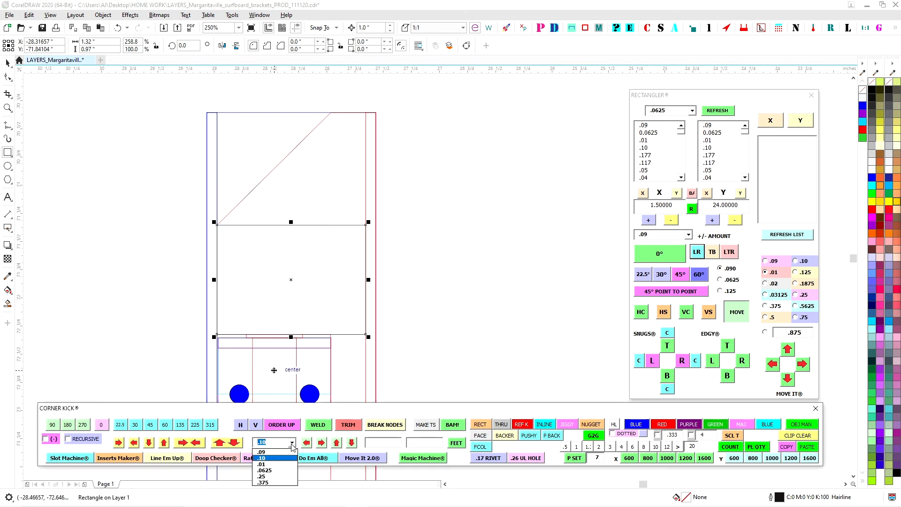
click(286, 460)
click(292, 443)
click(266, 460)
click(130, 445)
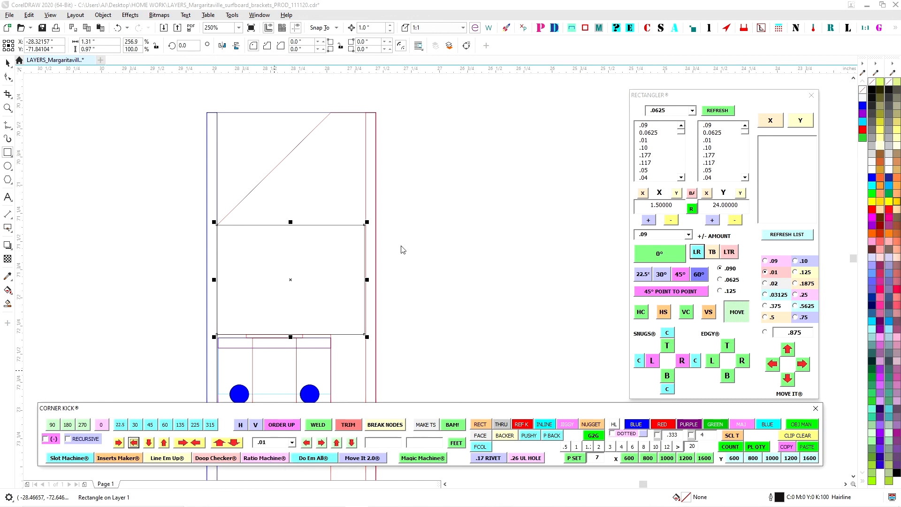
Step: Generate a 1.31 by 0.97 inch rectangle with .090 flange strips and place it over the drawn rectangle, keeping only the lower strip
drag(135, 197, 438, 335)
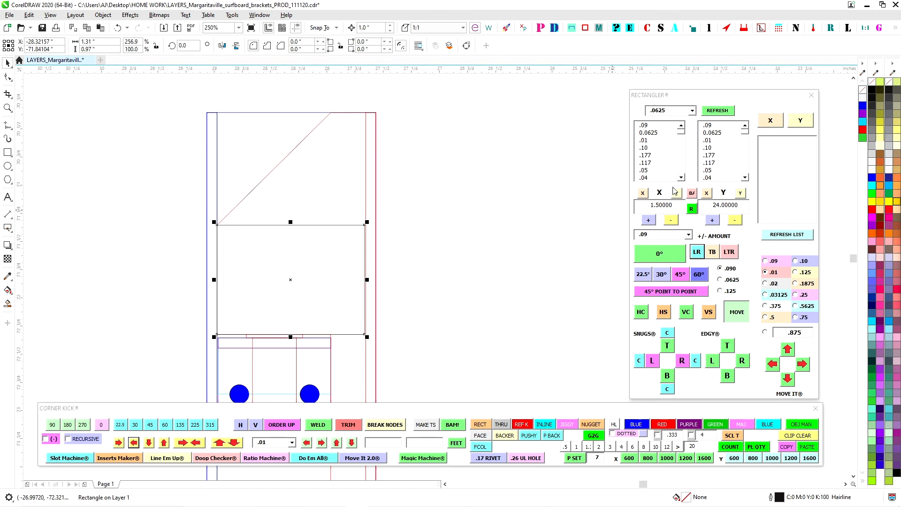
click(643, 193)
click(740, 193)
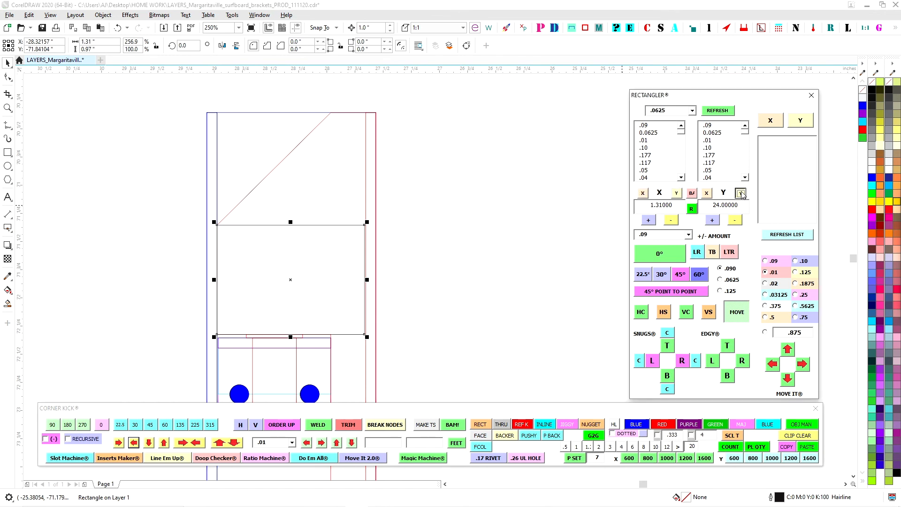
click(707, 253)
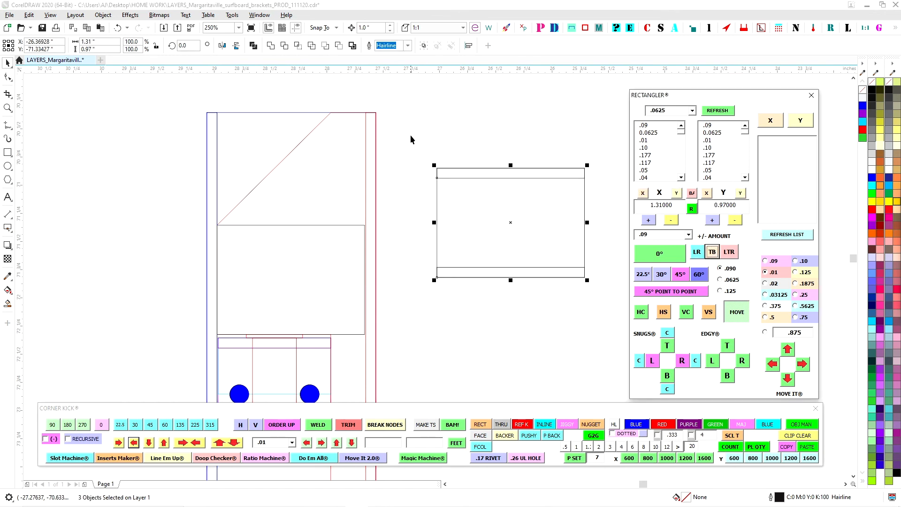
drag(397, 137, 609, 297)
drag(437, 277, 223, 336)
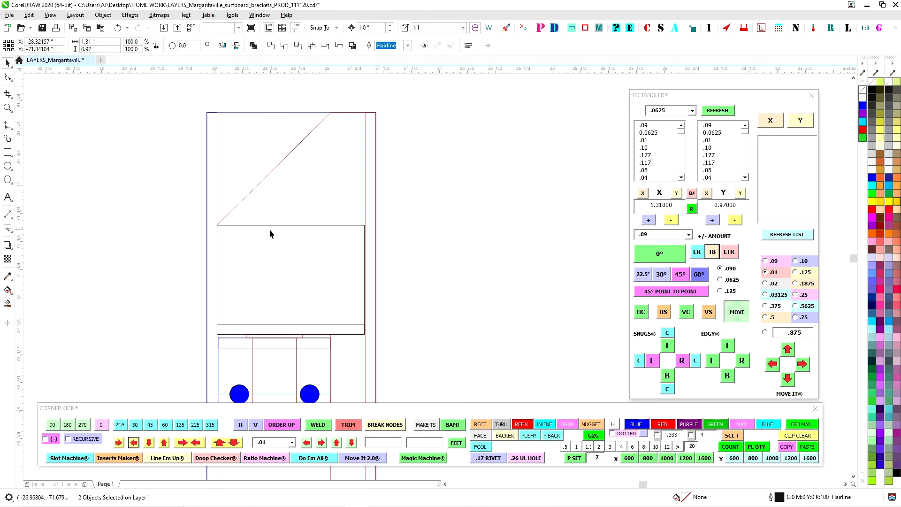
Step: Recolor the outlines of the 1.31 by 0.97 inch rectangle and its flange strip green
click(287, 229)
drag(420, 335, 435, 336)
click(715, 427)
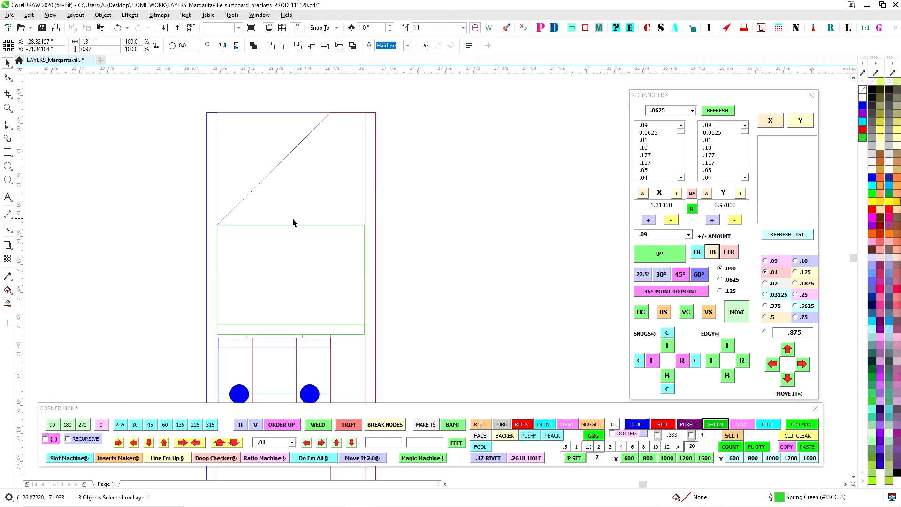
click(292, 218)
Step: Copy the two blue rivet holes from the purple tab up into the green rectangle
scroll(292, 218, down, 2)
scroll(250, 302, up, 1)
drag(245, 294, 413, 330)
drag(327, 310, 346, 197)
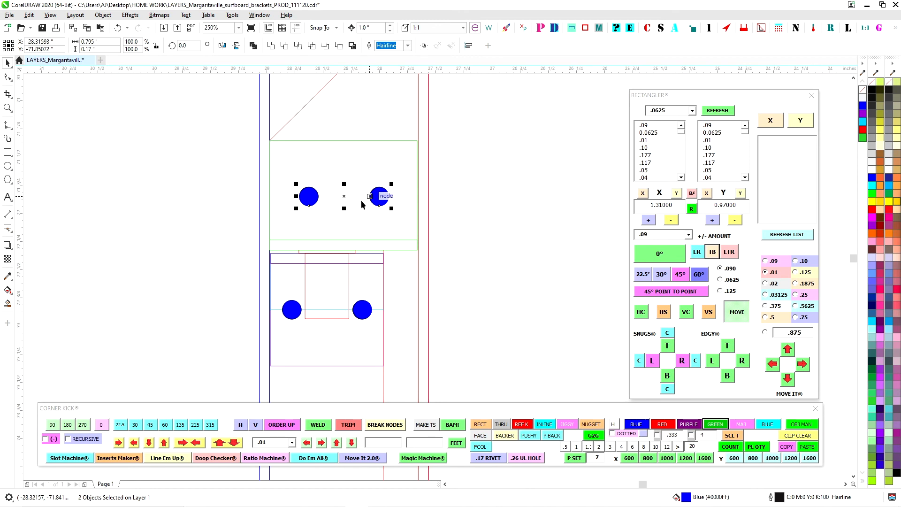
Step: Center the copied rivet holes on the green rectangle and delete the overlapping extra one
scroll(352, 202, up, 1)
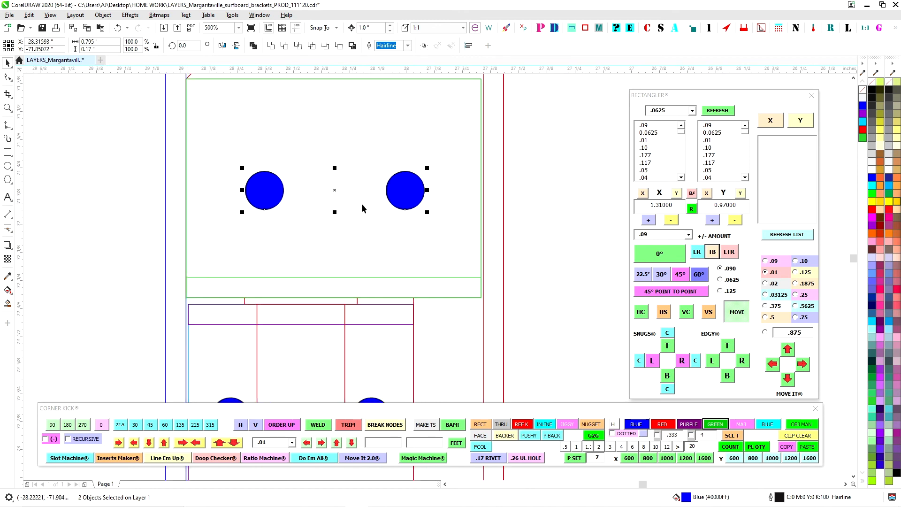
shift+click(372, 78)
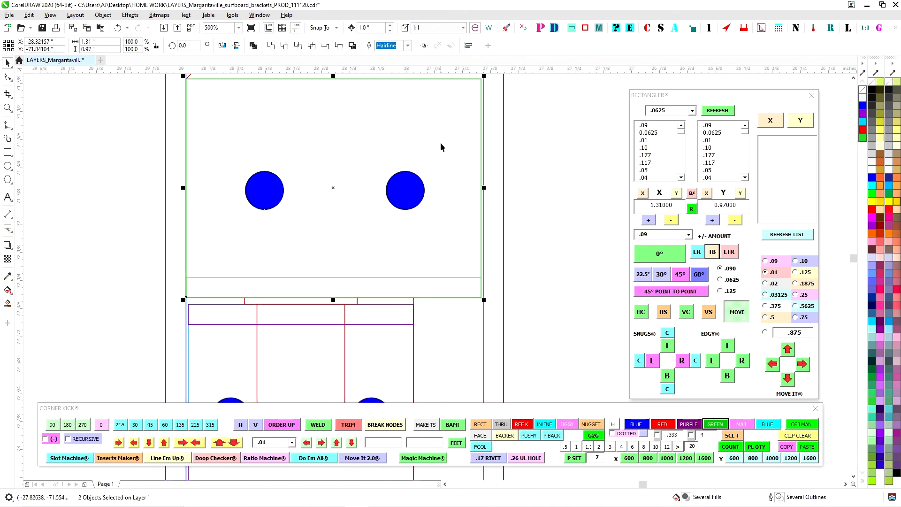
key(e)
key(c)
drag(577, 137, 378, 222)
key(Delete)
Step: Duplicate the centered rivet hole and shift one hole about .375 inch to the left of the green rectangle's center
click(338, 193)
key(KP_Add)
key(Left)
key(Left)
key(Left)
key(Left)
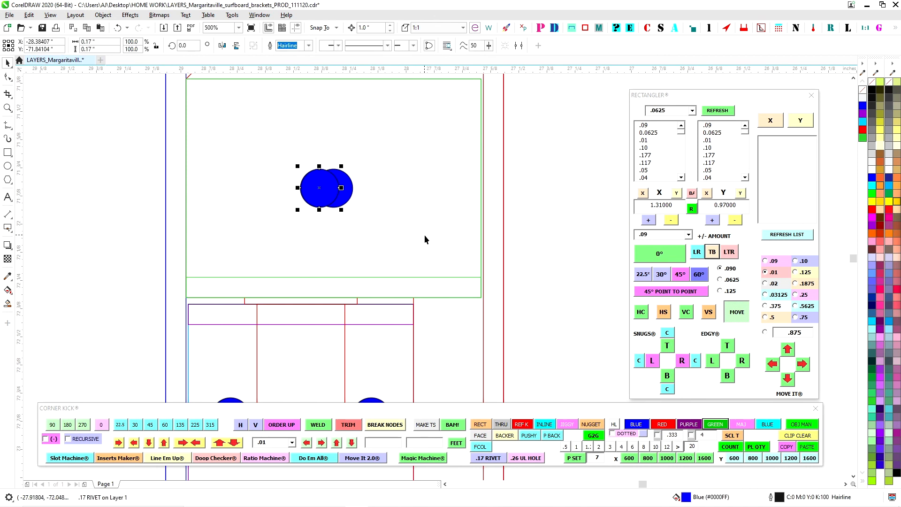
key(Left)
key(Left)
Step: Shift the remaining centered rivet hole about .375 inch to the right of the green rectangle's center
drag(313, 164, 412, 235)
key(Right)
key(Right)
key(Right)
key(Right)
key(Right)
key(Right)
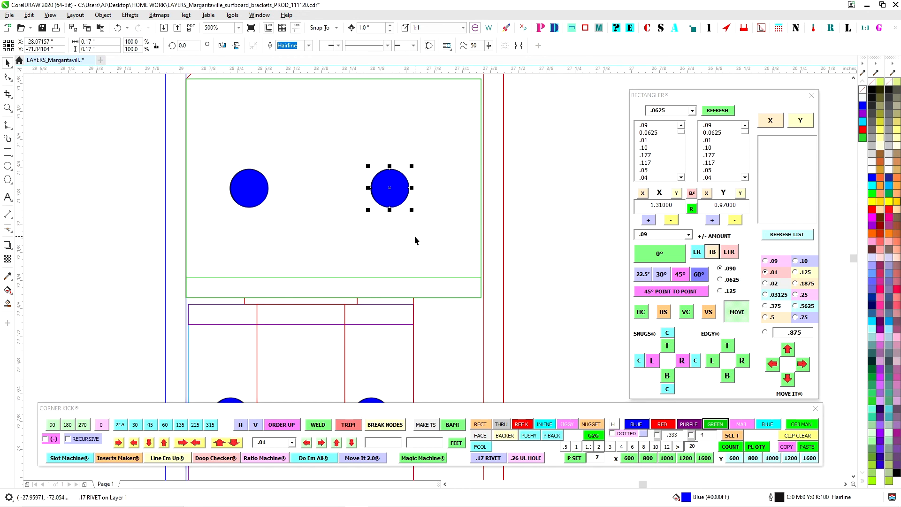
click(381, 243)
Step: Copy the green rectangle at half height, 0.485 inch, up to the hole centers and give the copy the light-blue inline style
key(F3)
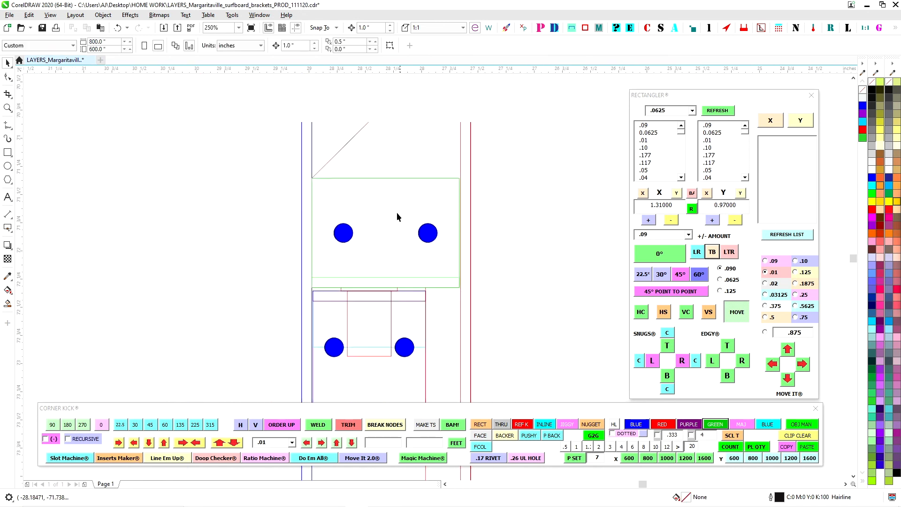
click(390, 195)
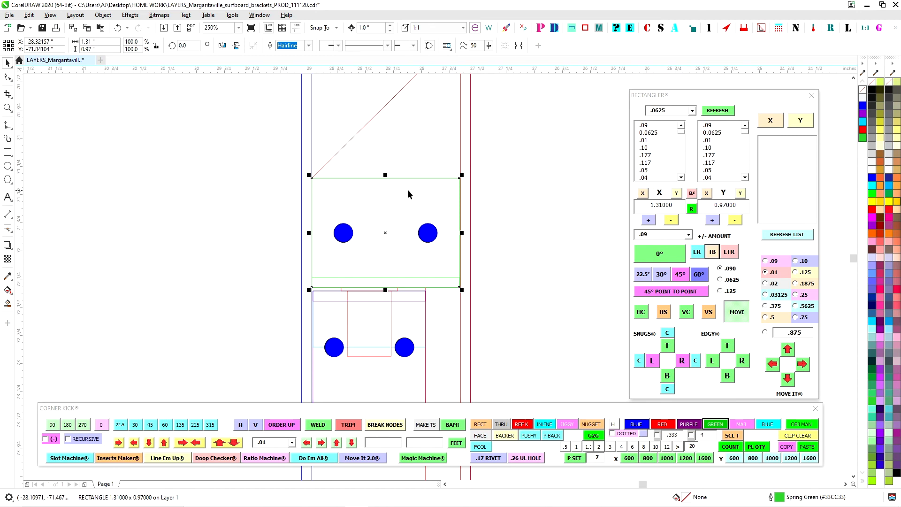
drag(386, 175, 385, 230)
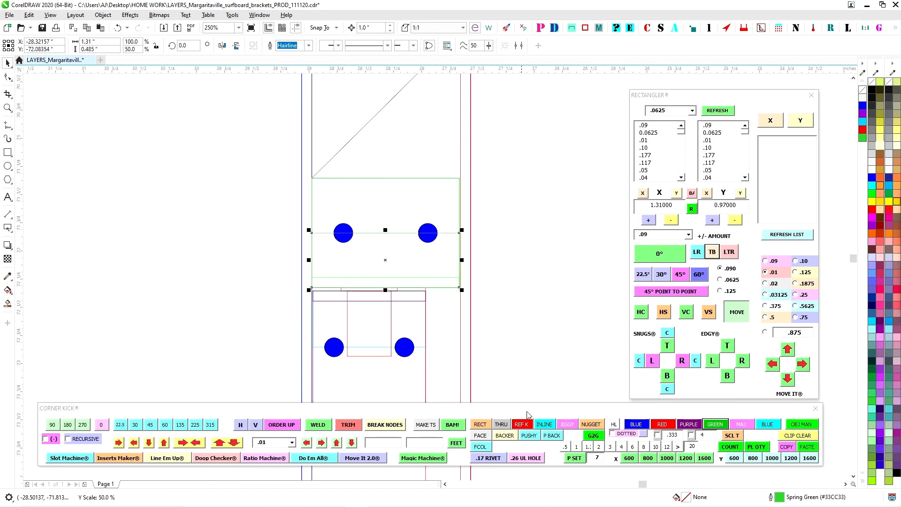
click(545, 424)
click(443, 271)
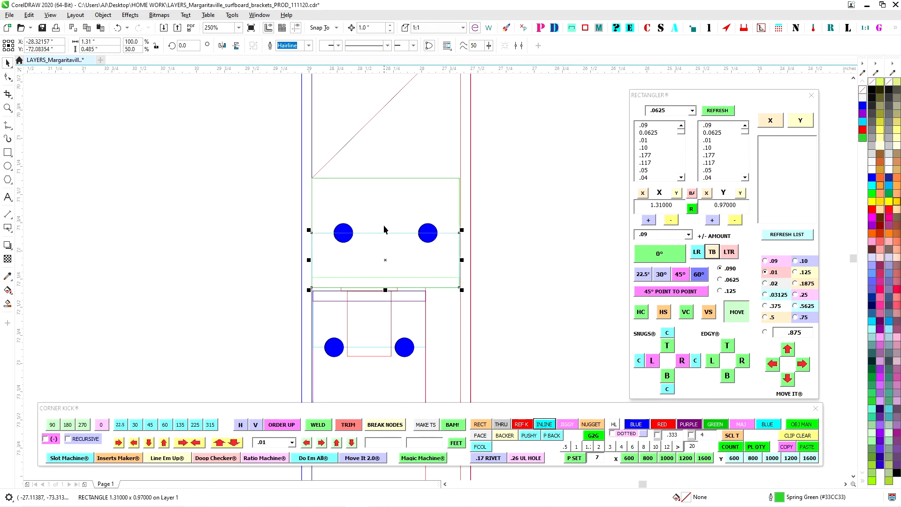
scroll(442, 242, down, 2)
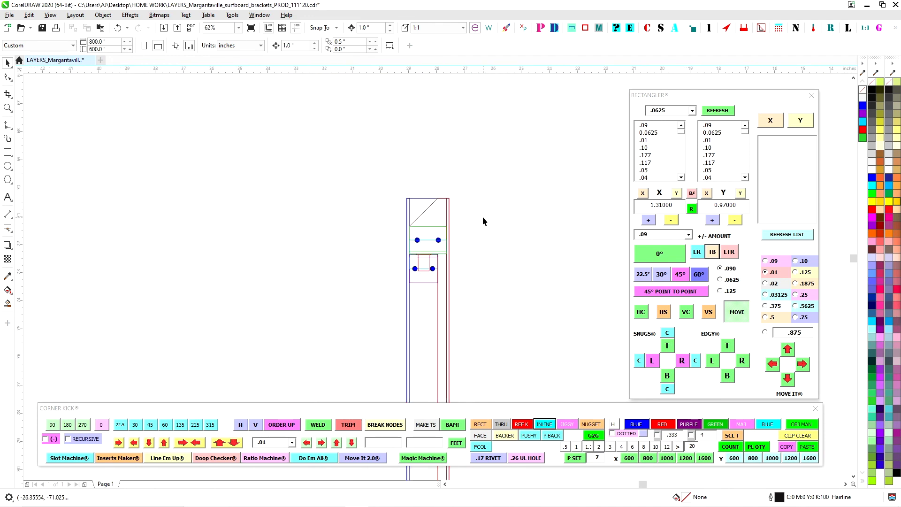
scroll(390, 232, up, 2)
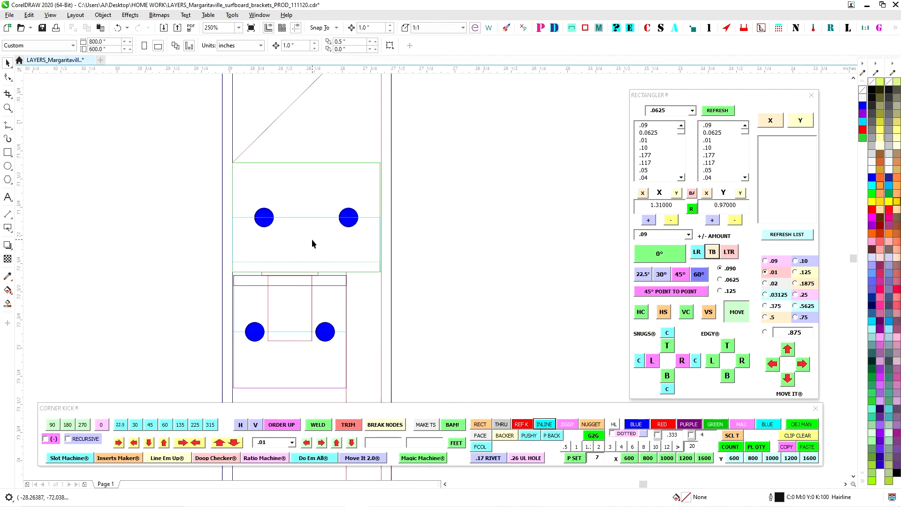
scroll(356, 274, down, 5)
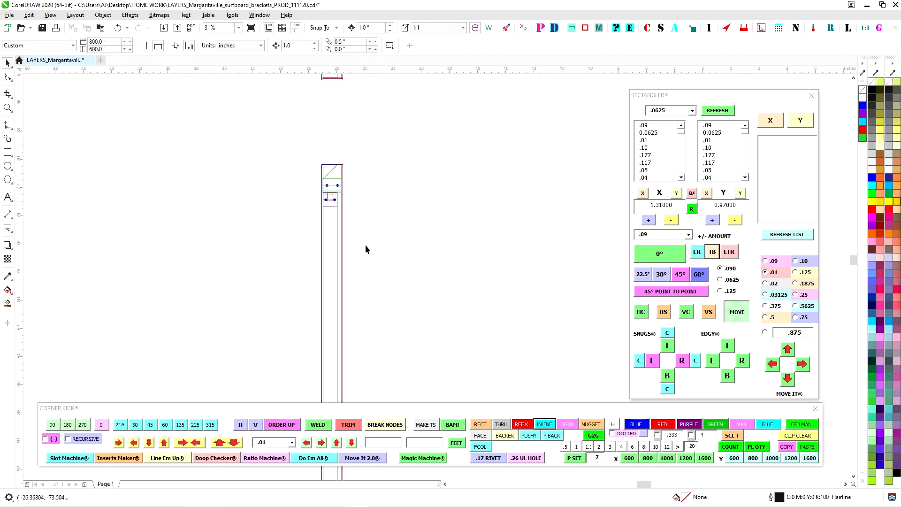
scroll(373, 208, down, 2)
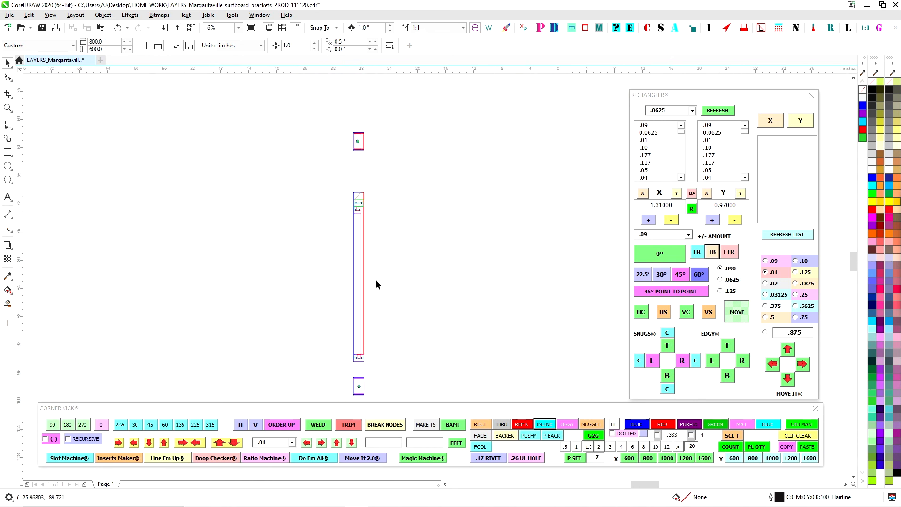
Step: Copy the upper green tab with its rivet holes and centerline 21 inches straight down to the bracket's lower end
drag(429, 229, 418, 223)
key(Down)
key(Down)
key(Down)
key(Down)
key(Down)
key(Down)
key(Down)
key(Down)
key(Down)
key(Down)
key(Down)
key(Down)
key(Down)
key(Down)
key(Down)
drag(426, 365, 406, 164)
scroll(378, 291, up, 4)
key(Down)
key(Down)
key(Down)
key(Down)
key(Down)
key(Down)
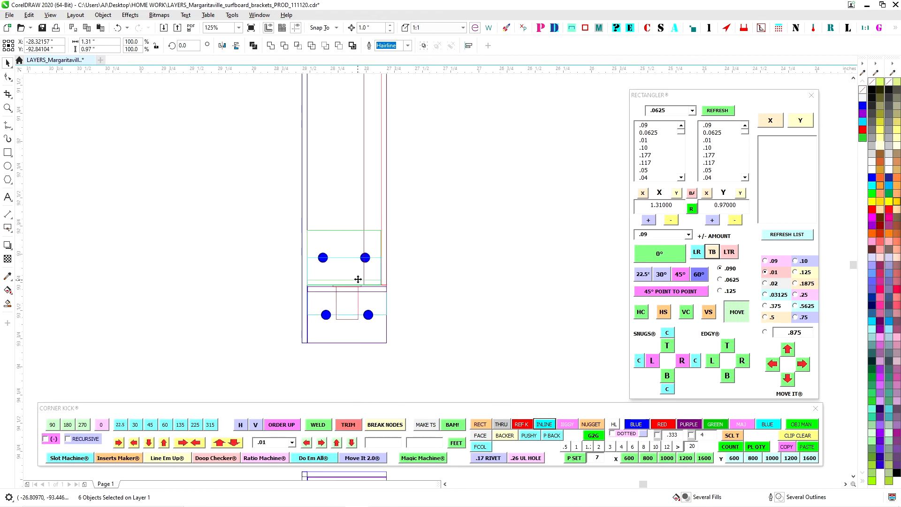
scroll(434, 288, up, 2)
scroll(424, 291, up, 4)
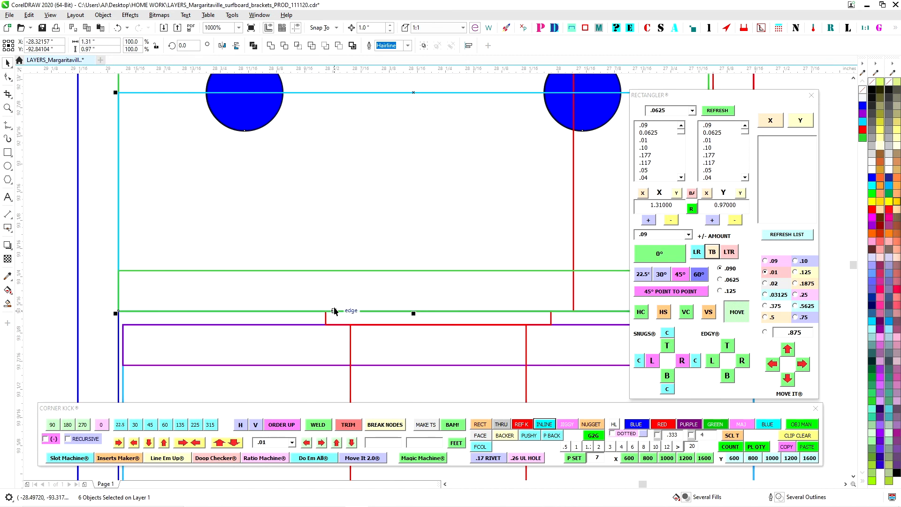
scroll(303, 278, down, 4)
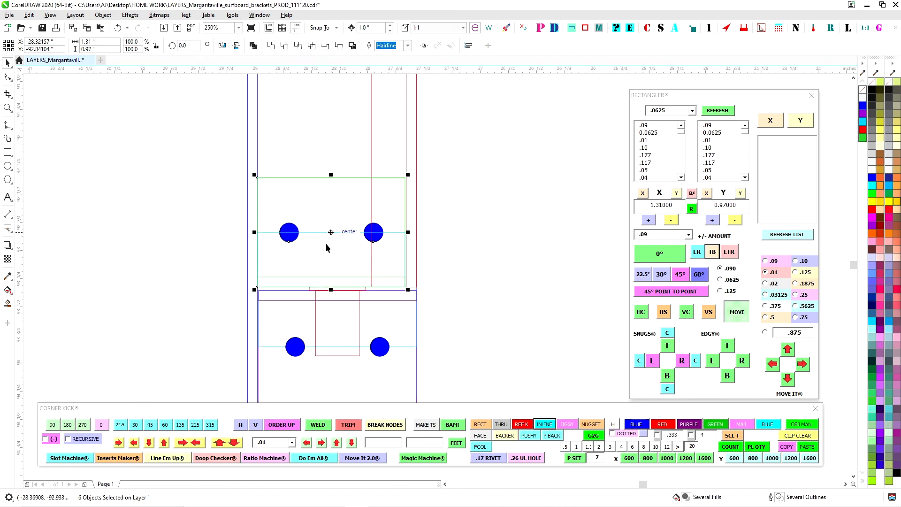
Step: Draw a 1.41 by 0.97 inch rectangle over the lower green tab and weld it to the red vertical profile
click(467, 226)
drag(467, 226, 515, 316)
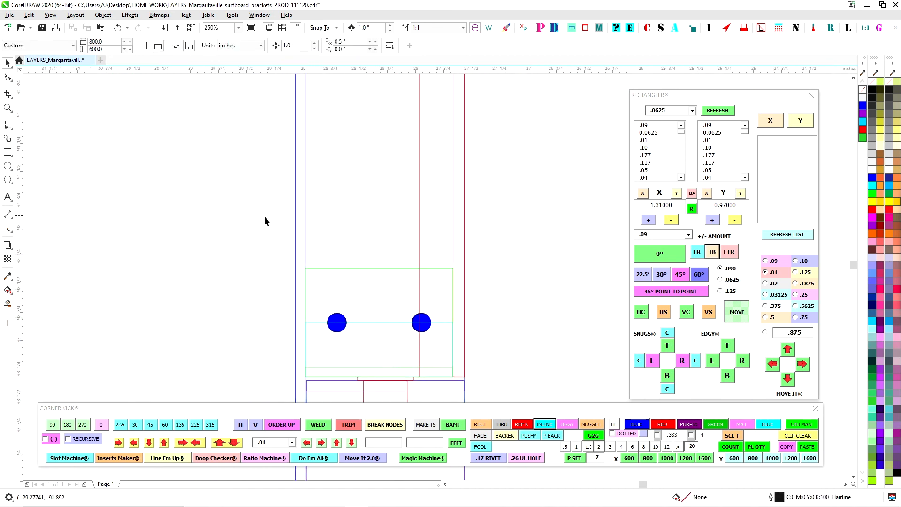
click(7, 152)
drag(305, 170, 475, 376)
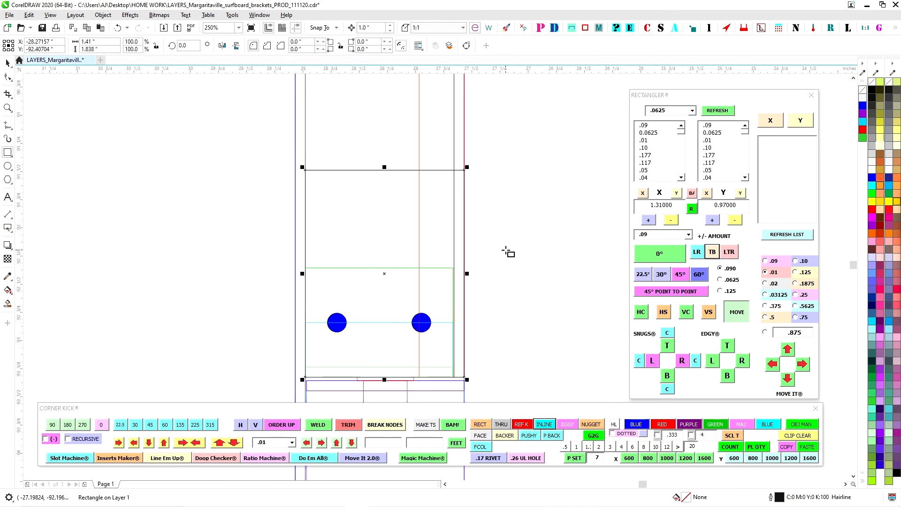
click(7, 62)
drag(384, 167, 383, 267)
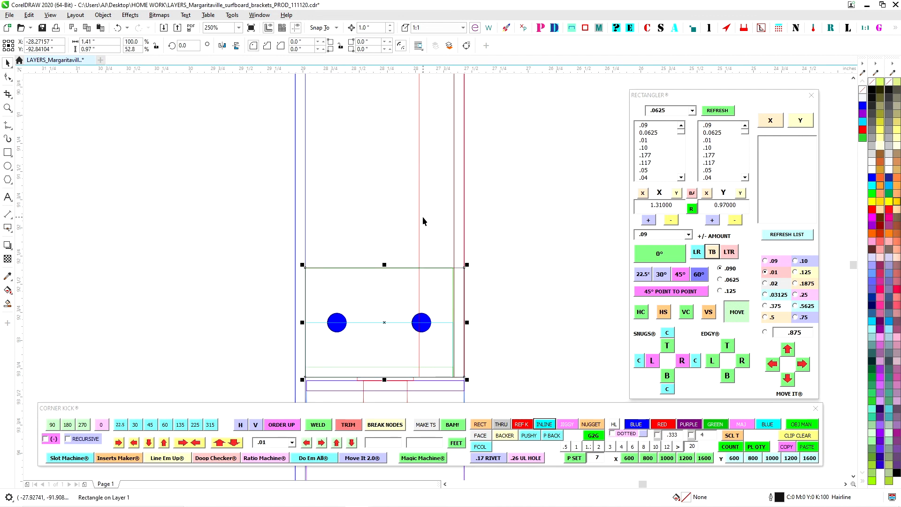
click(319, 424)
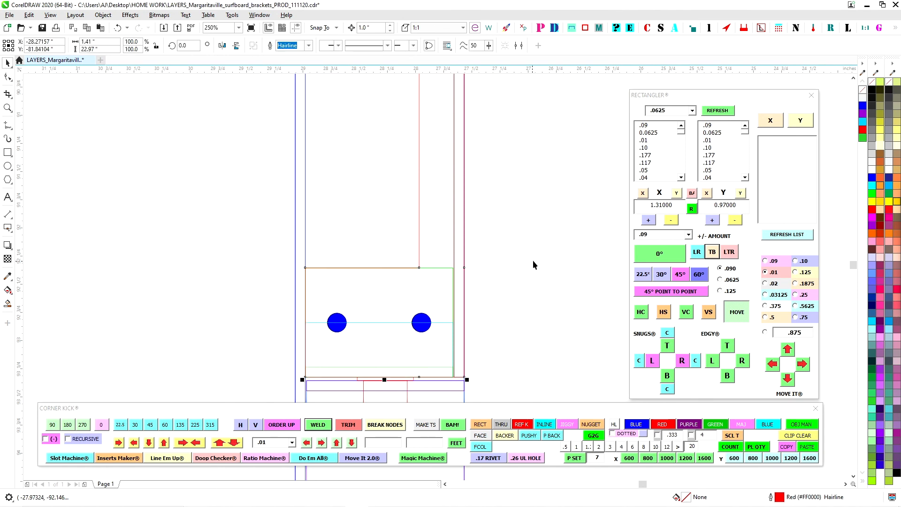
Step: Raise the welded profile's inner corner node 1 inch to form a diagonal, and move both diagonal end nodes up another inch
click(7, 77)
click(418, 249)
drag(371, 242, 453, 293)
key(Up)
scroll(546, 252, down, 2)
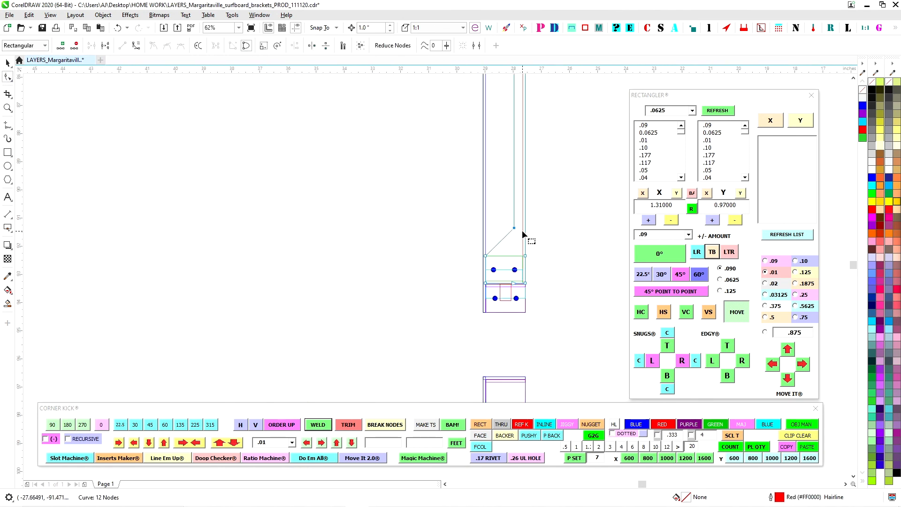
drag(428, 197, 514, 262)
key(Up)
click(8, 62)
key(Escape)
Step: Move the two end nodes of the red profile's lower diagonal up 16 inches, close to the upper tab
scroll(525, 238, down, 1)
drag(525, 237, 386, 311)
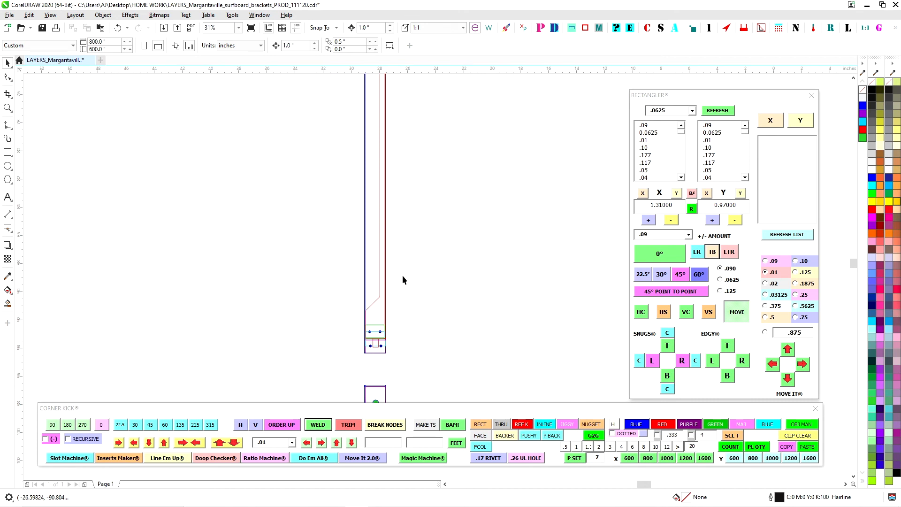
drag(407, 253, 402, 306)
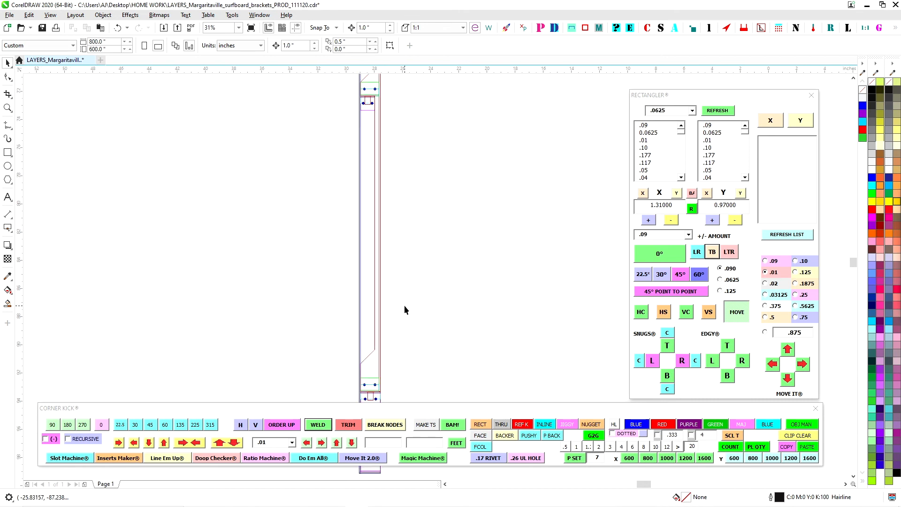
drag(408, 284, 409, 314)
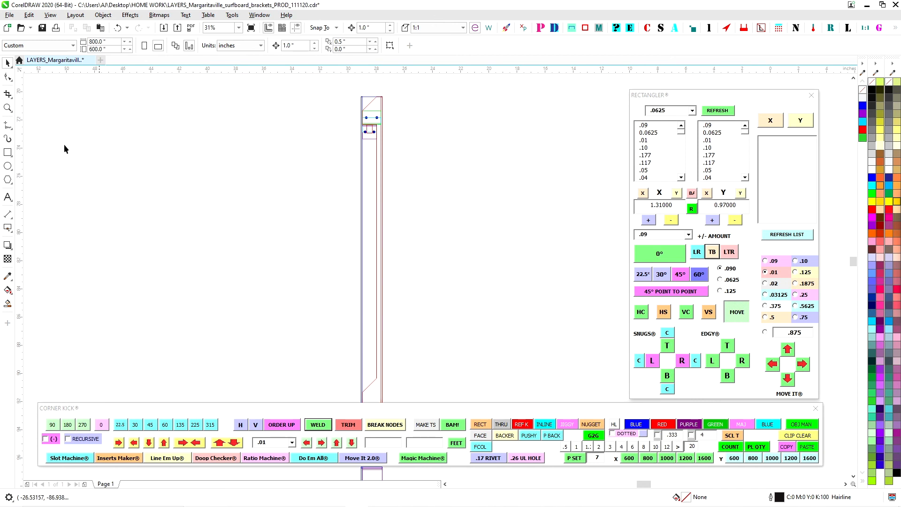
key(F10)
drag(318, 351, 402, 395)
key(Up)
key(Up)
key(Up)
key(Up)
key(Up)
key(Up)
key(Up)
key(Up)
key(Up)
key(Up)
key(Up)
key(Up)
key(Up)
key(Up)
key(Up)
key(Up)
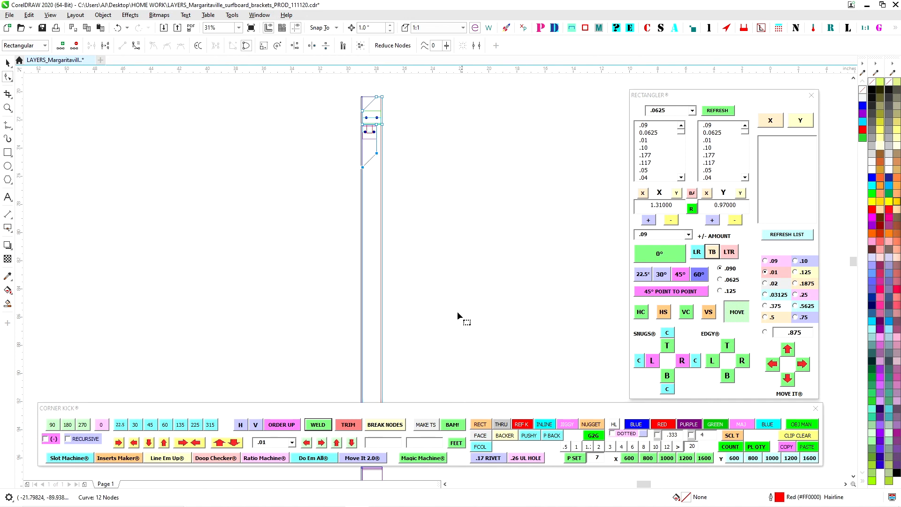
Step: Examine the angled cut, paired holes and layered plates at the upper end of the long bracket
scroll(366, 168, up, 2)
drag(393, 150, 374, 254)
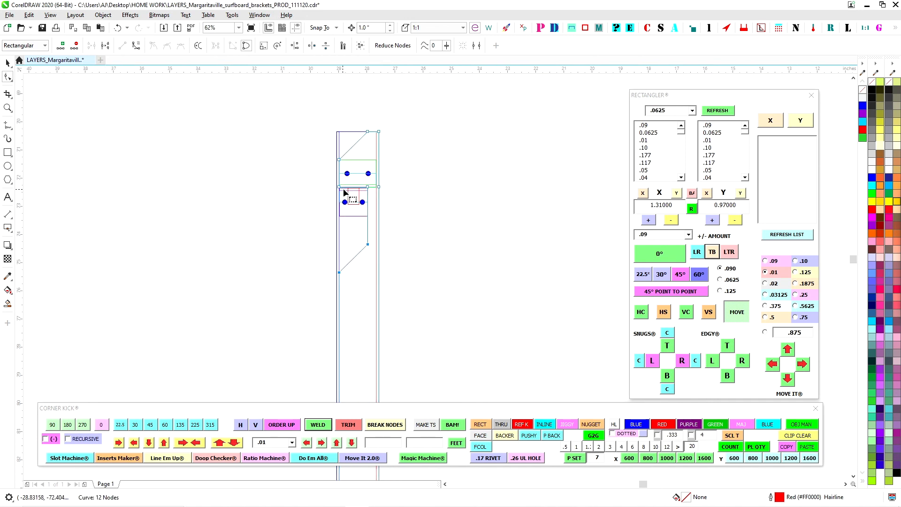
scroll(366, 209, up, 2)
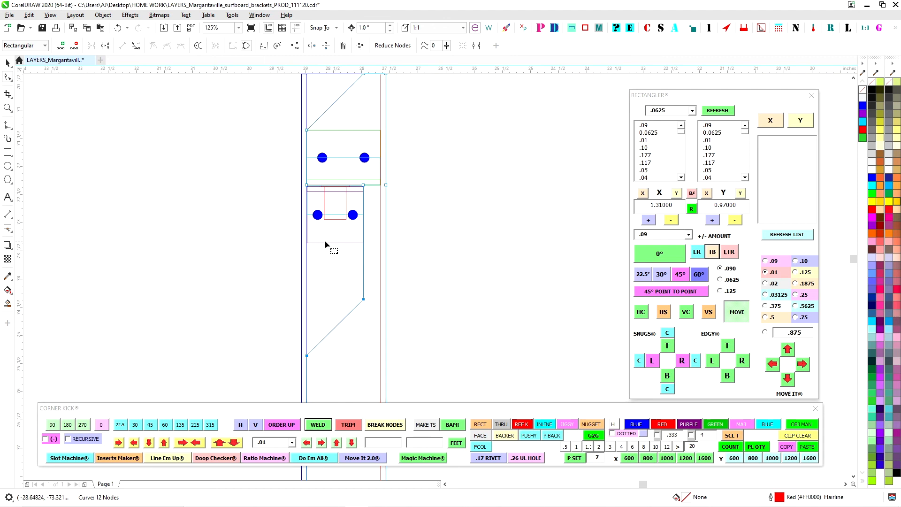
scroll(325, 240, down, 4)
scroll(343, 226, up, 2)
scroll(345, 228, up, 4)
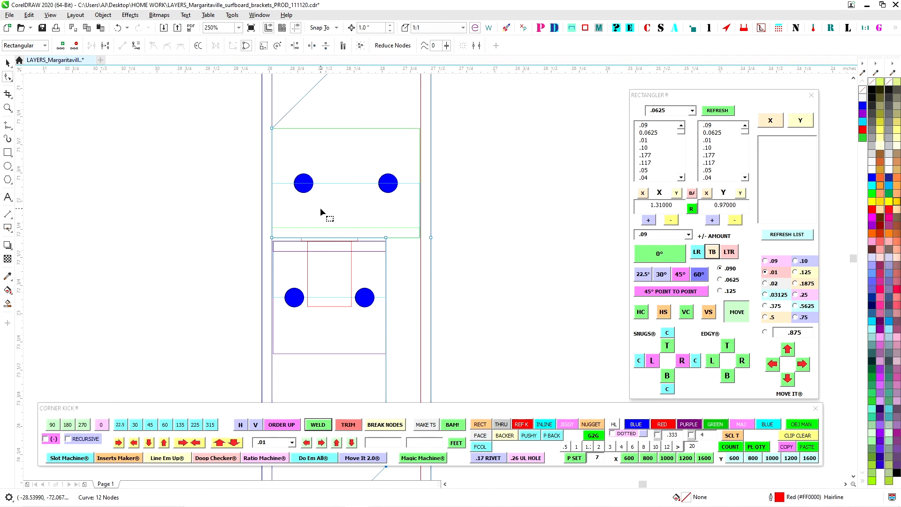
click(7, 64)
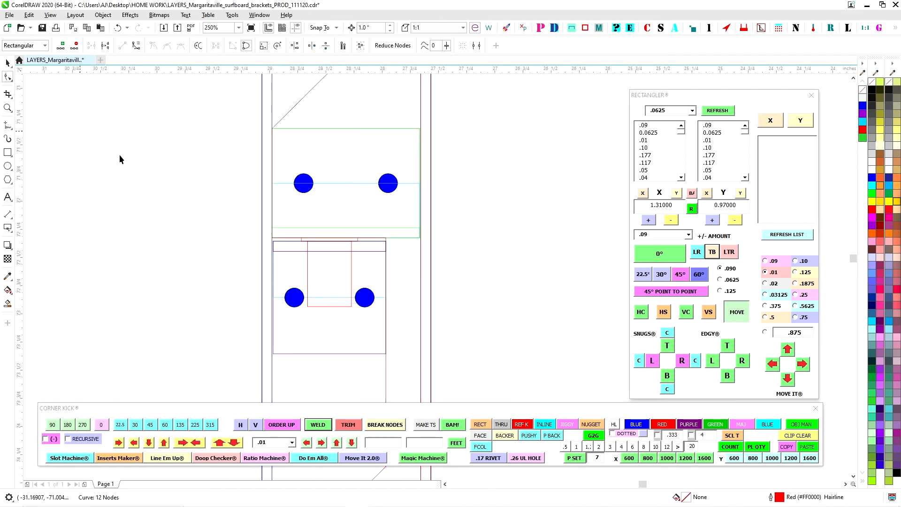
scroll(274, 191, down, 2)
click(324, 200)
drag(358, 138, 284, 200)
scroll(198, 211, up, 2)
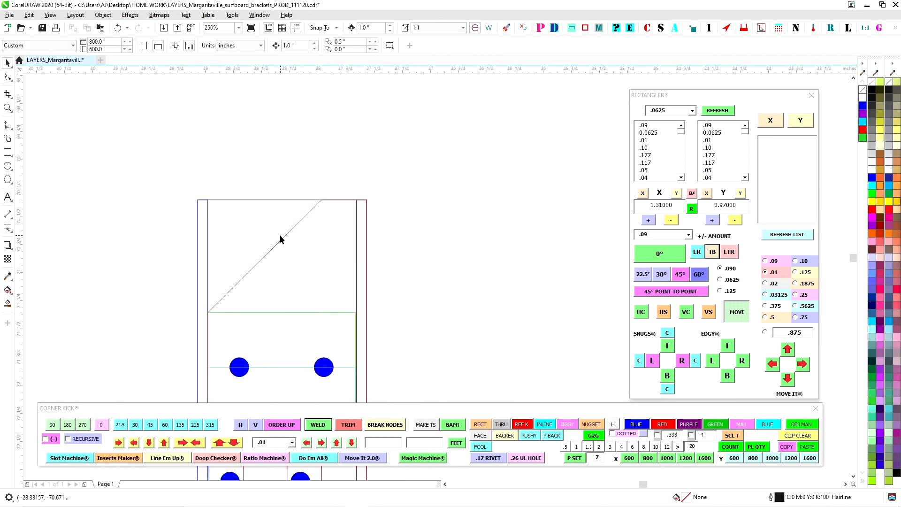
scroll(418, 212, down, 4)
scroll(381, 218, up, 3)
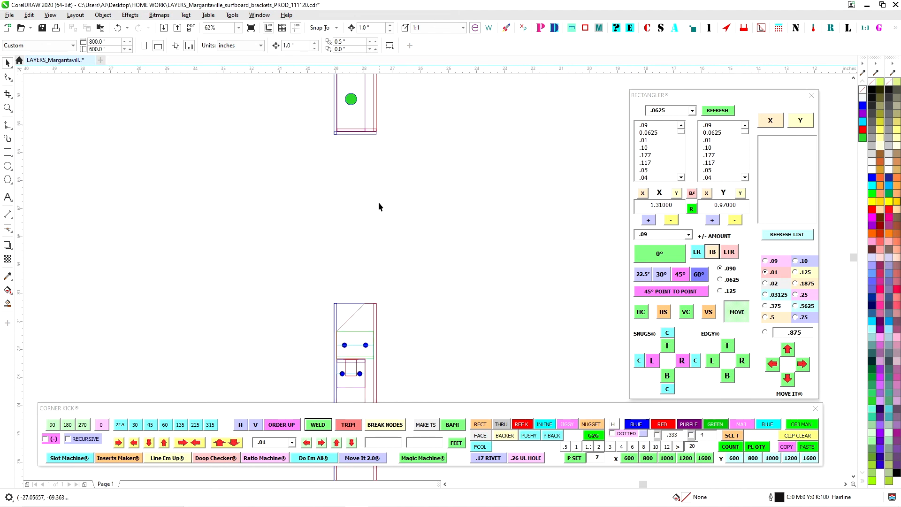
Step: Duplicate the box-shaped flange assembly with the green hole and place the copy directly below the original
drag(289, 102, 366, 189)
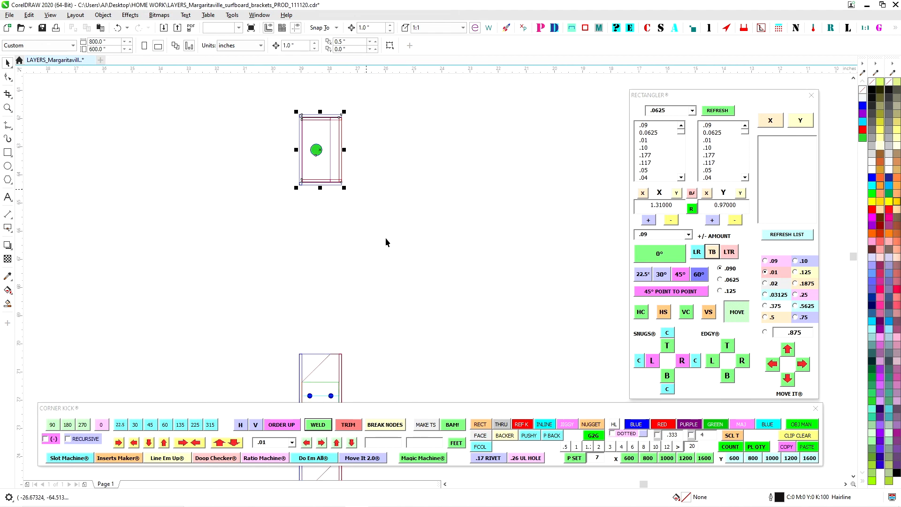
click(307, 381)
drag(365, 193, 366, 194)
key(plus)
key(Down)
key(Down)
key(Down)
key(Down)
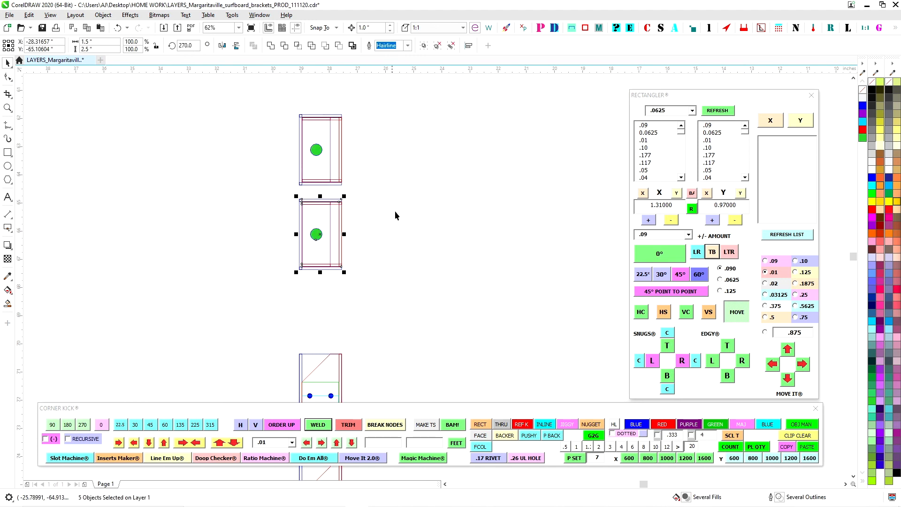
Step: Draw a rectangle about 1.31 × 2.115 in spanning the inner edges of the copied assembly's red flanges
scroll(391, 261, up, 1)
click(263, 210)
drag(395, 241, 514, 237)
scroll(350, 207, up, 1)
click(8, 152)
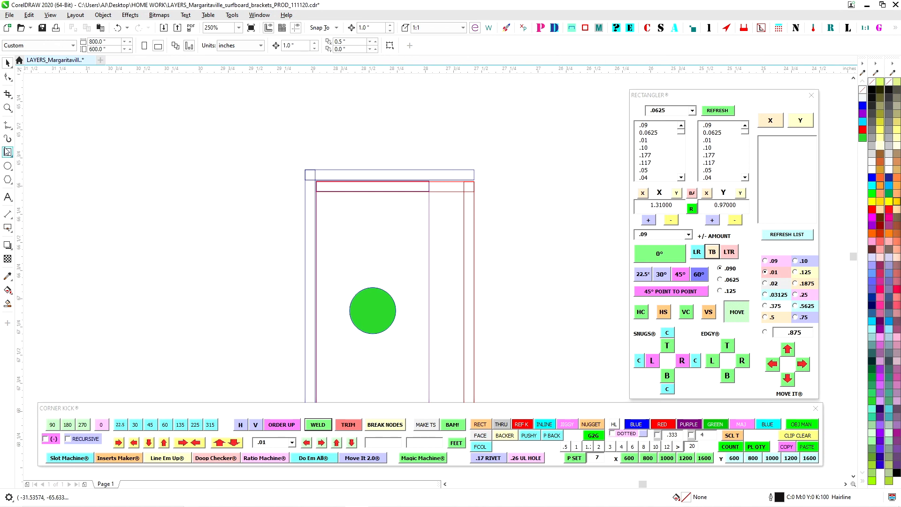
mouse_move(317, 192)
mouse_down()
mouse_move(447, 256)
mouse_move(464, 246)
mouse_move(473, 253)
mouse_up()
scroll(405, 230, down, 1)
drag(399, 219, 436, 304)
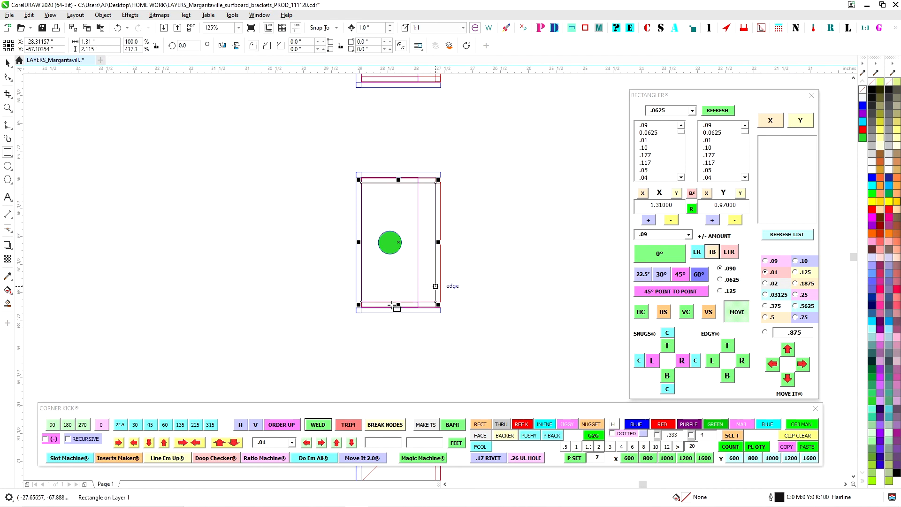
Step: Shrink the rectangle by 0.01 in at its upper, lower and right edges, to 1.3 × 2.095 in
click(222, 444)
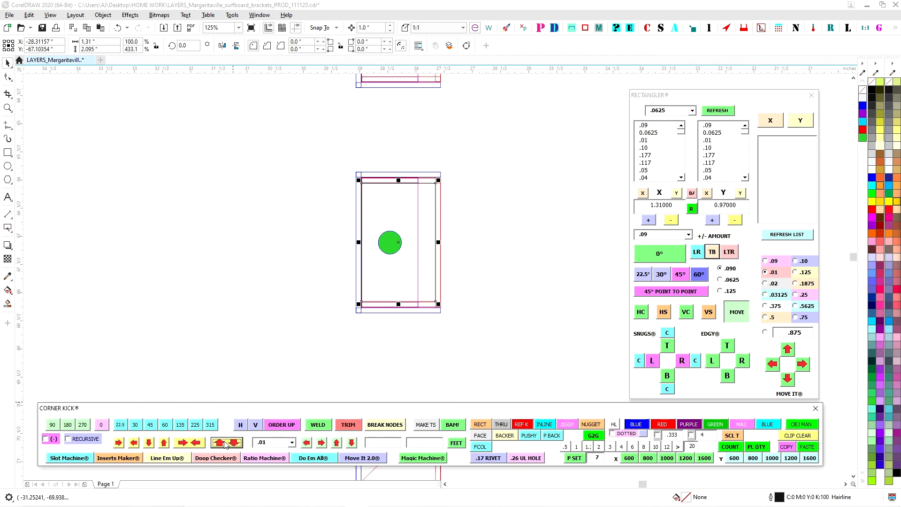
click(134, 443)
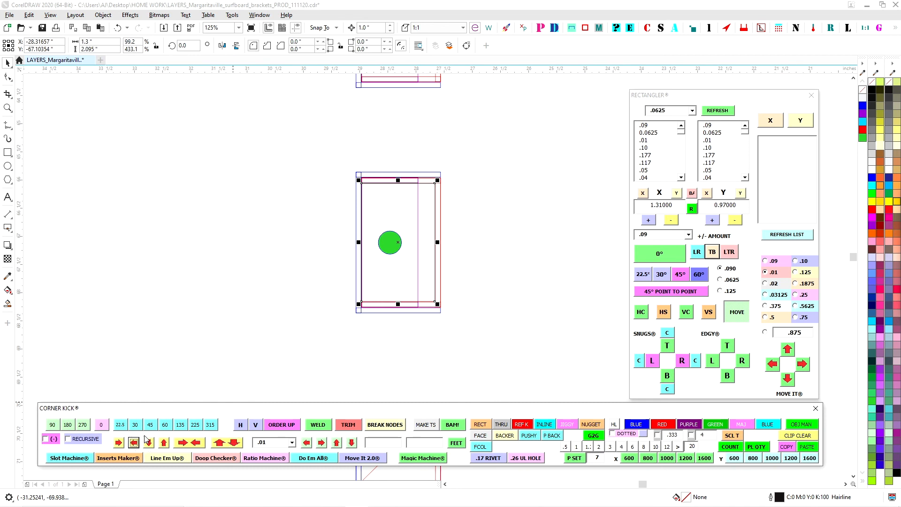
scroll(454, 192, up, 4)
click(443, 182)
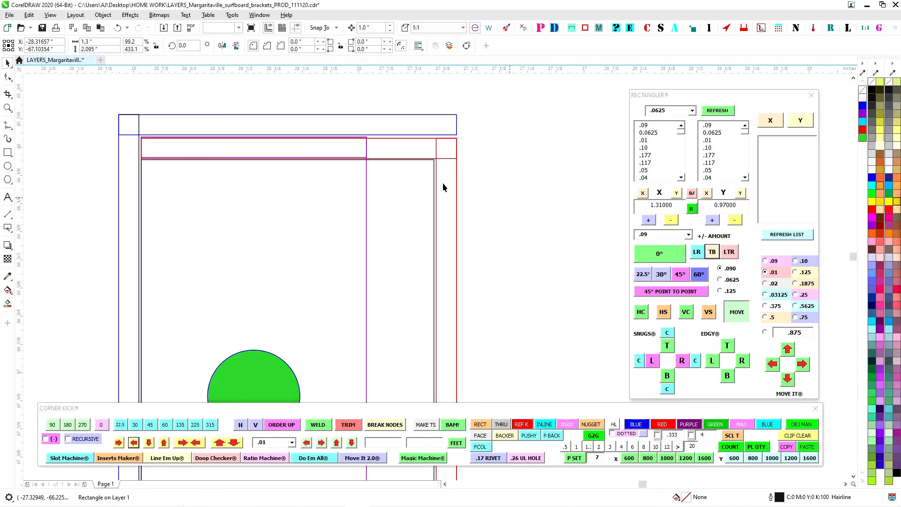
click(434, 172)
scroll(446, 189, down, 4)
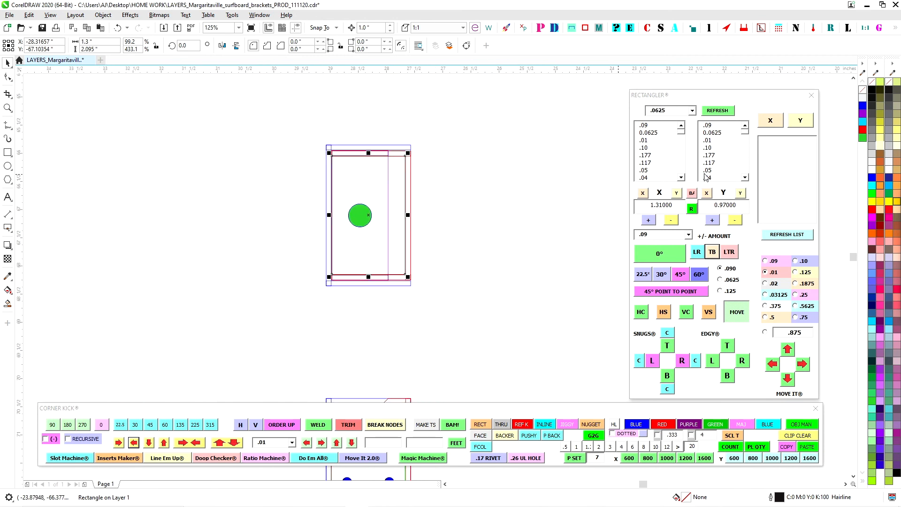
Step: Generate a 1.3 × 2.095 in part with 0.09 in top and bottom flanges from the rectangle, and give it a green outline
click(740, 193)
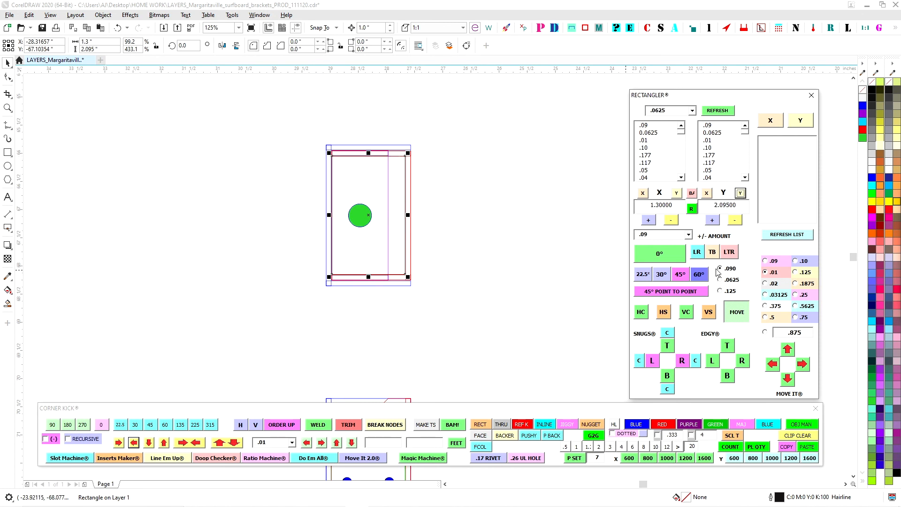
click(712, 252)
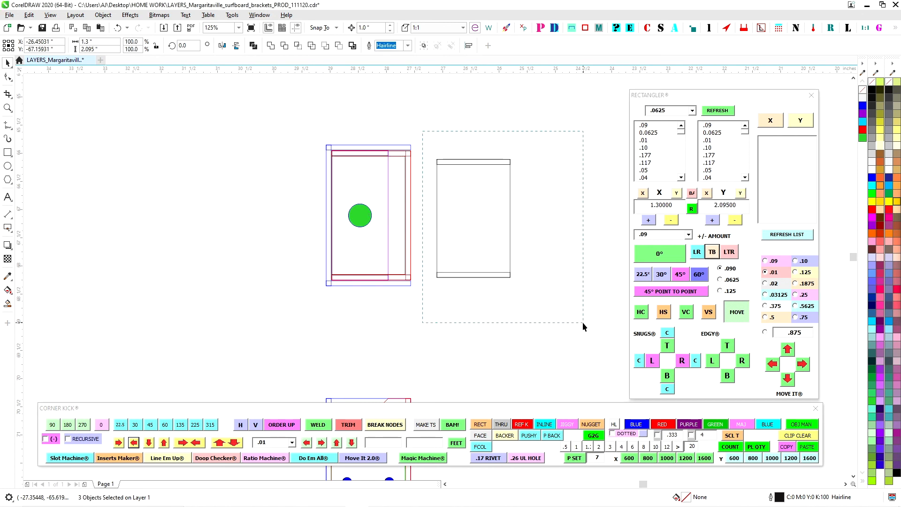
click(712, 425)
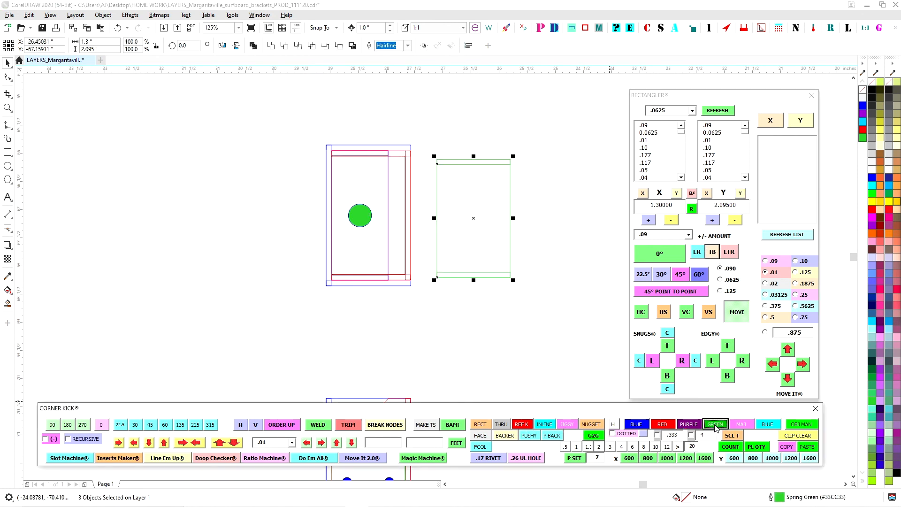
scroll(415, 164, up, 2)
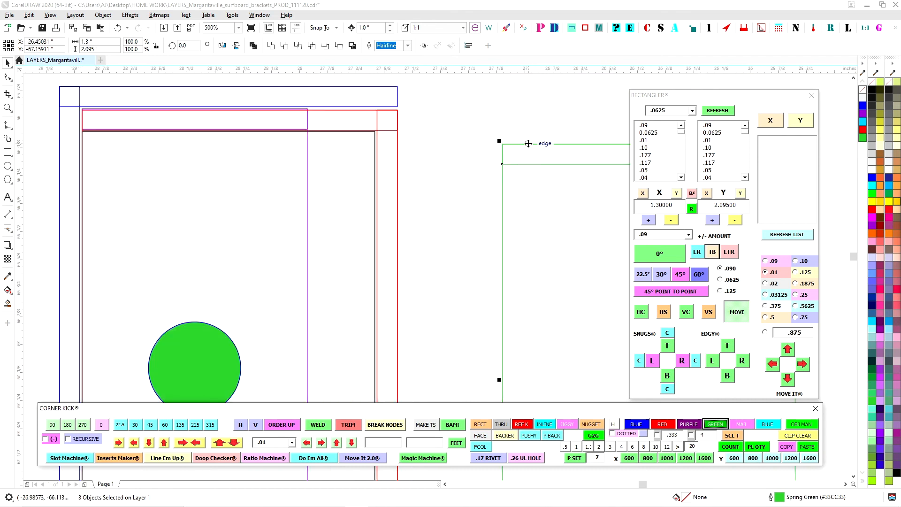
scroll(521, 140, down, 1)
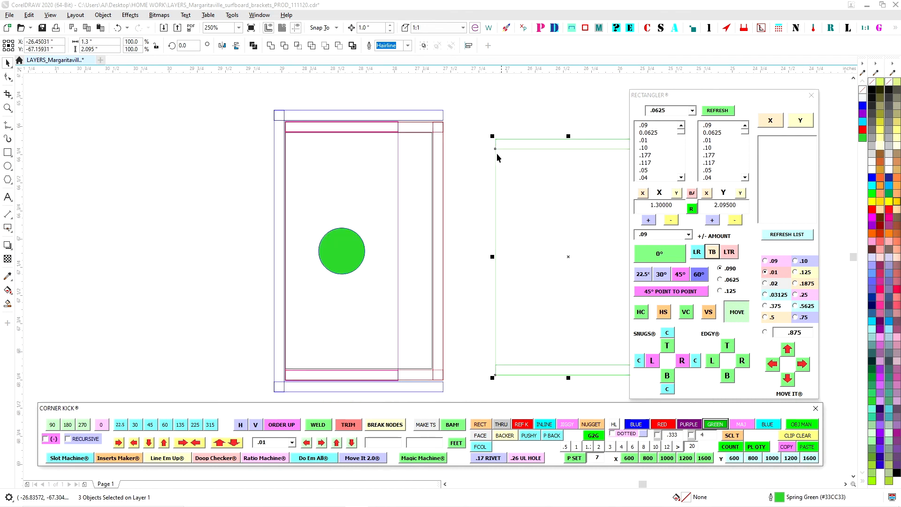
scroll(468, 112, down, 1)
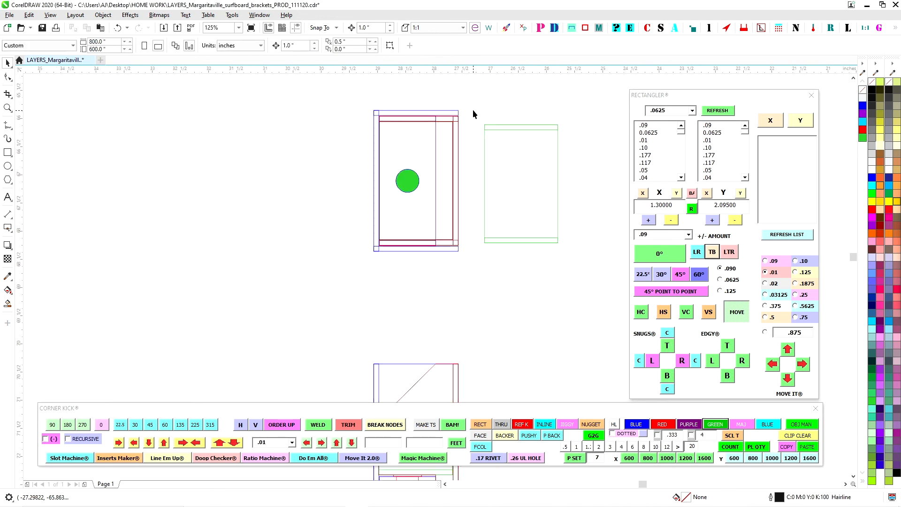
Step: Group the green flanged part and position it inside the red flanges of the copied assembly, matching the drawn rectangle
scroll(472, 134, up, 1)
drag(496, 115, 432, 102)
scroll(452, 100, up, 2)
drag(372, 108, 383, 150)
click(383, 150)
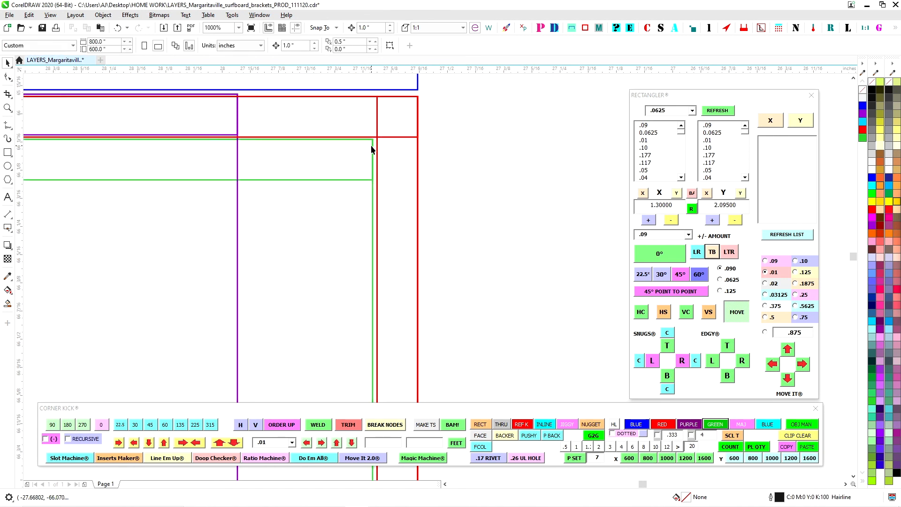
key(Tab)
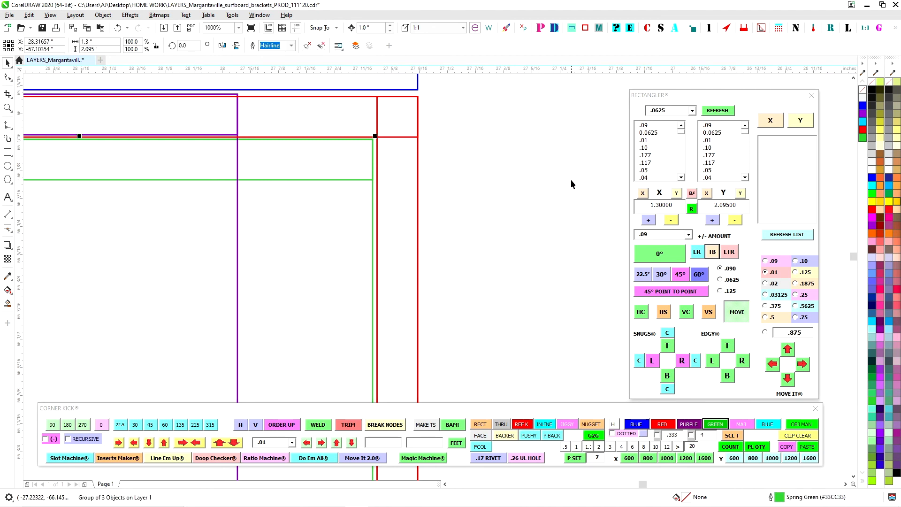
key(shift+F2)
scroll(449, 250, up, 1)
scroll(512, 244, down, 1)
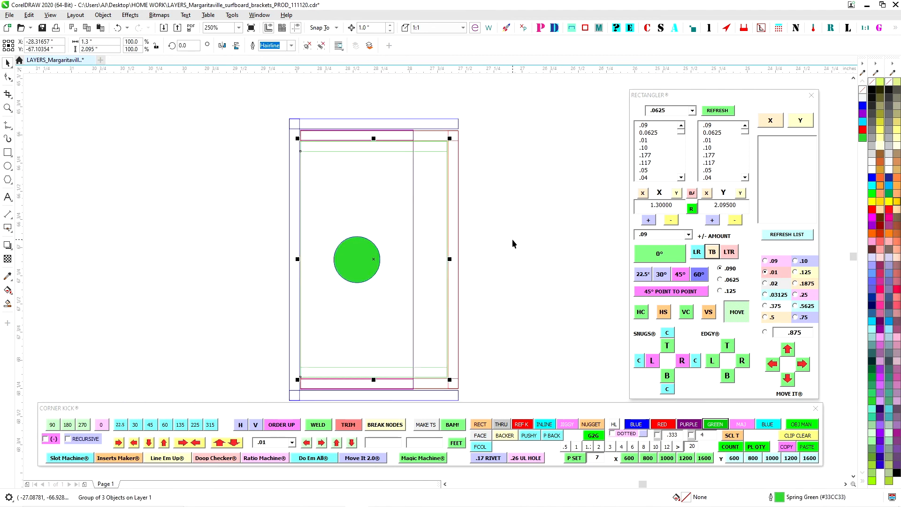
scroll(513, 243, down, 2)
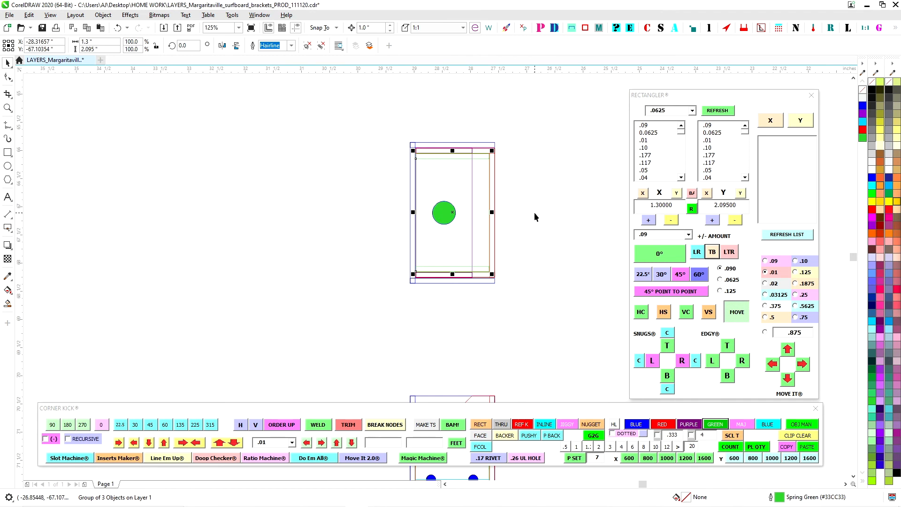
Step: Add a 0.25 in sky-blue circle and centre it on the green hole
scroll(434, 242, up, 2)
scroll(424, 230, down, 1)
scroll(497, 238, down, 1)
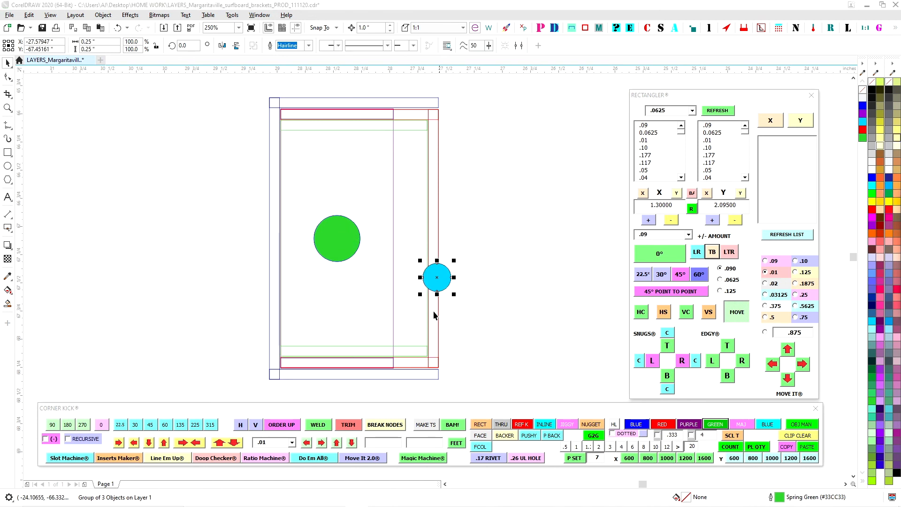
drag(438, 276, 342, 241)
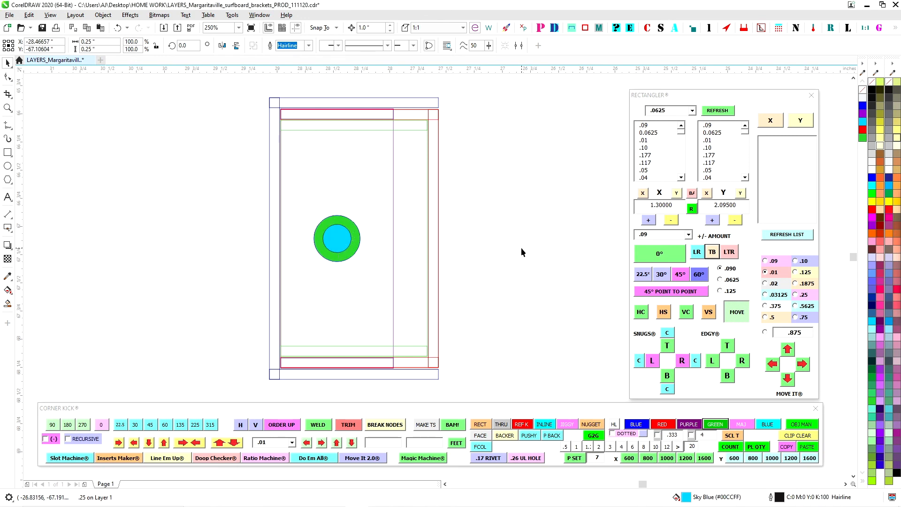
click(528, 241)
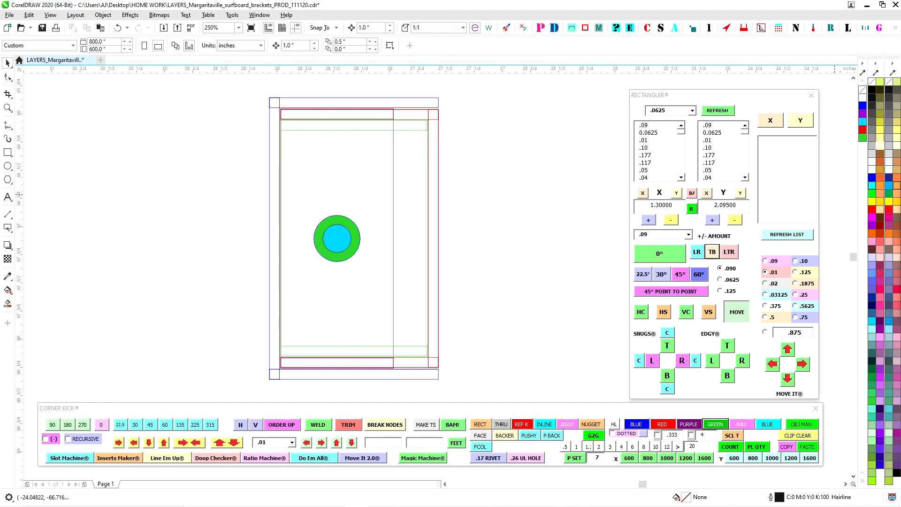
Step: Create a slot for a .3 fastener diameter with Slot Machine, centre it on the green hole and outline it blue
drag(900, 202, 569, 183)
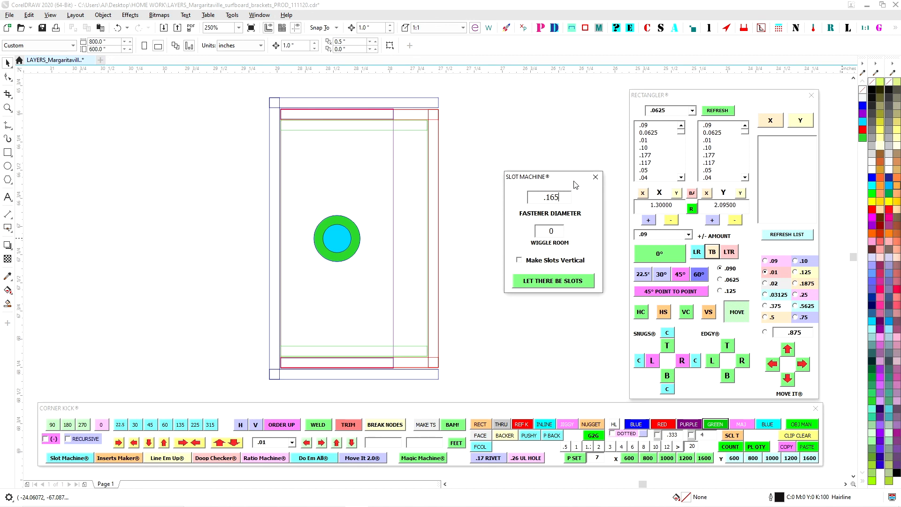
drag(552, 183, 461, 176)
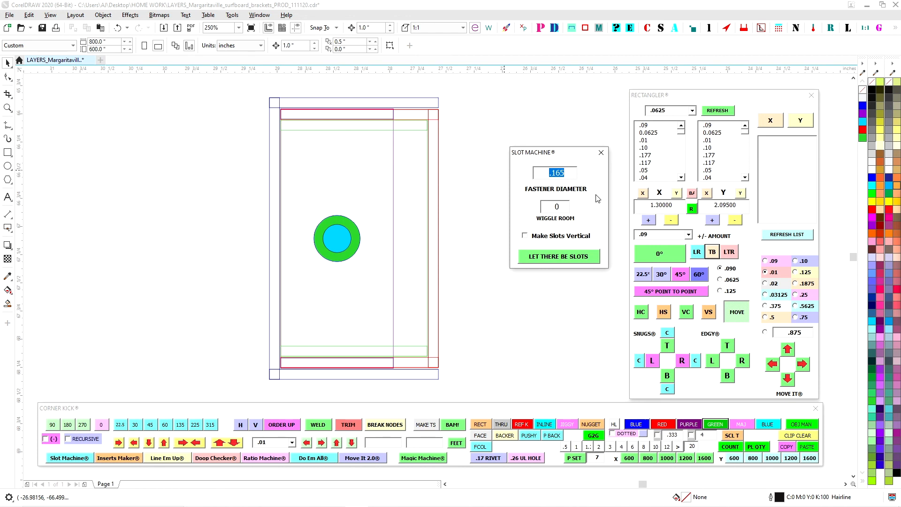
text(.3)
click(564, 258)
click(446, 279)
drag(448, 279, 337, 239)
click(637, 425)
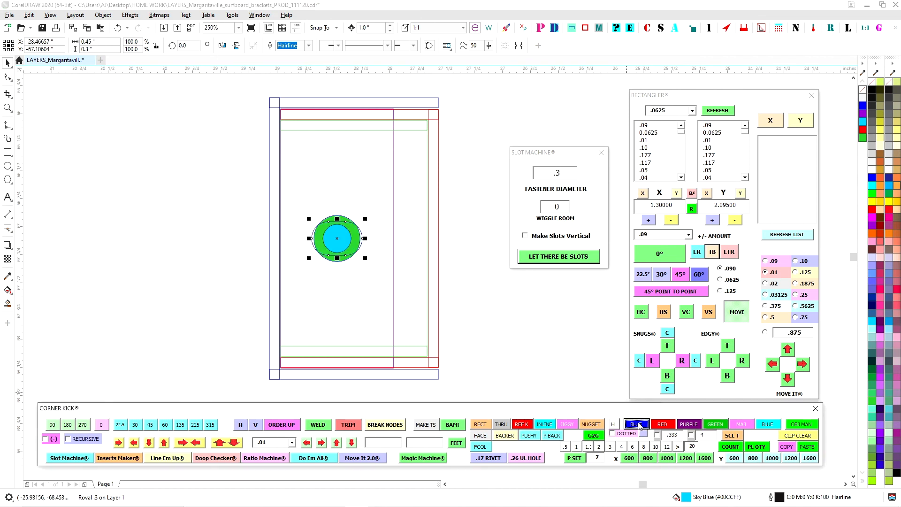
Step: Shorten the blue slot by shifting its left-end nodes inward until the shape is nearly round
scroll(340, 211, up, 2)
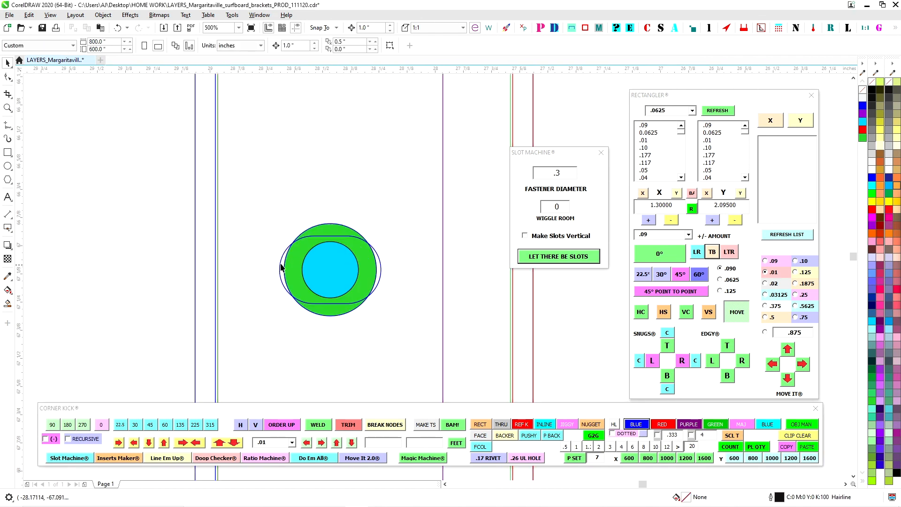
click(378, 257)
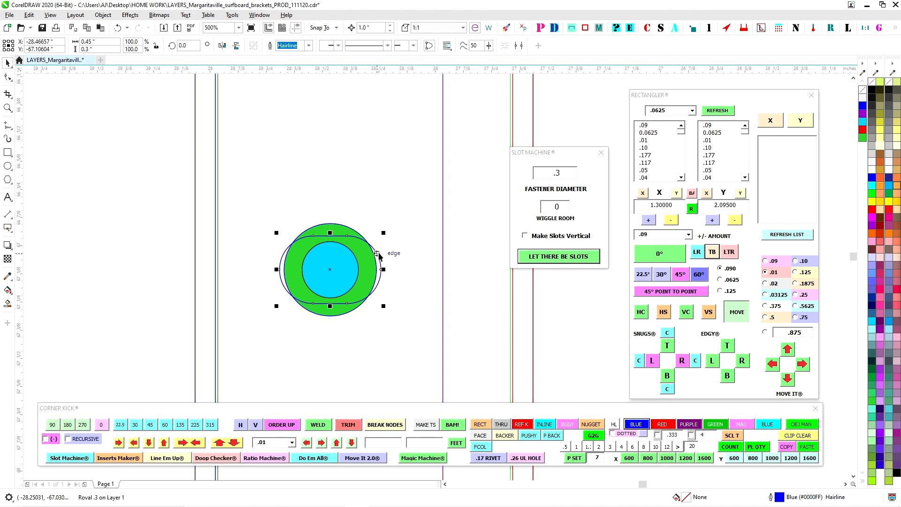
key(F10)
drag(277, 219, 338, 329)
key(Right)
key(Right)
key(Right)
key(Right)
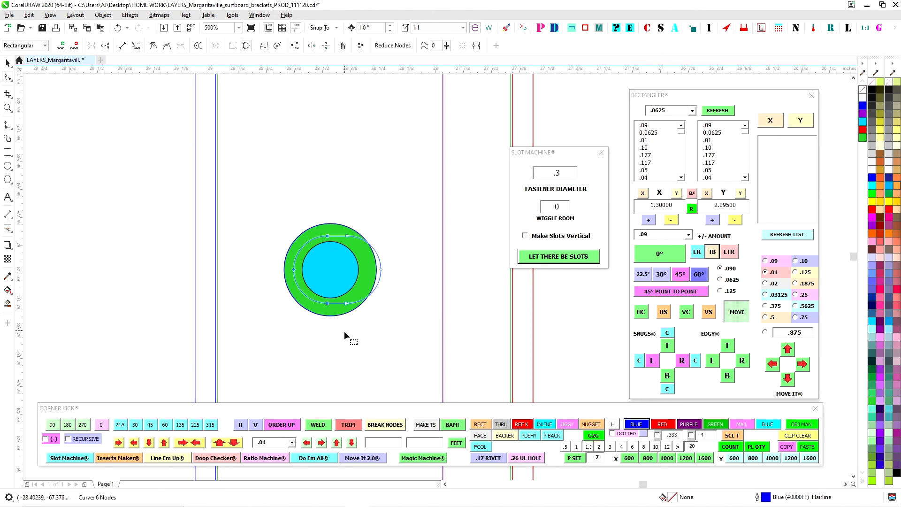
click(7, 64)
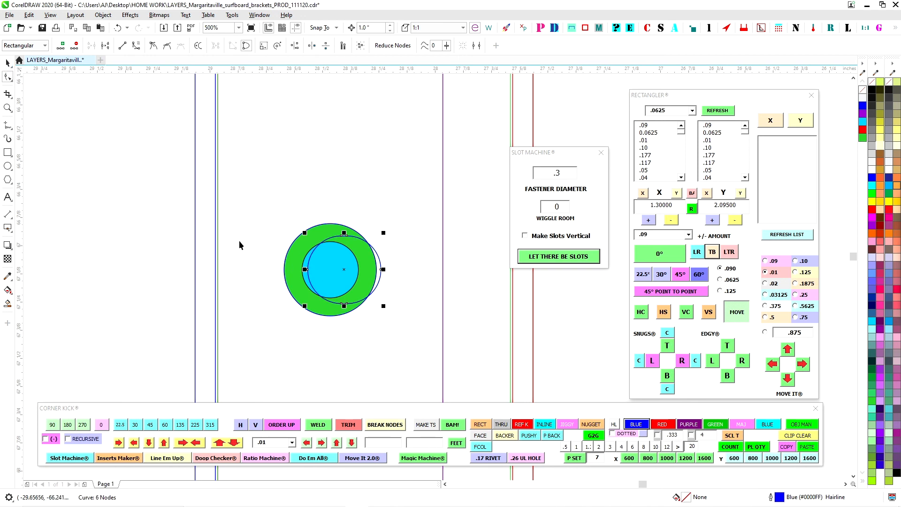
Step: Centre the shortened blue slot on the concentric green and sky-blue circles
drag(344, 269, 345, 158)
drag(345, 157, 322, 278)
click(356, 202)
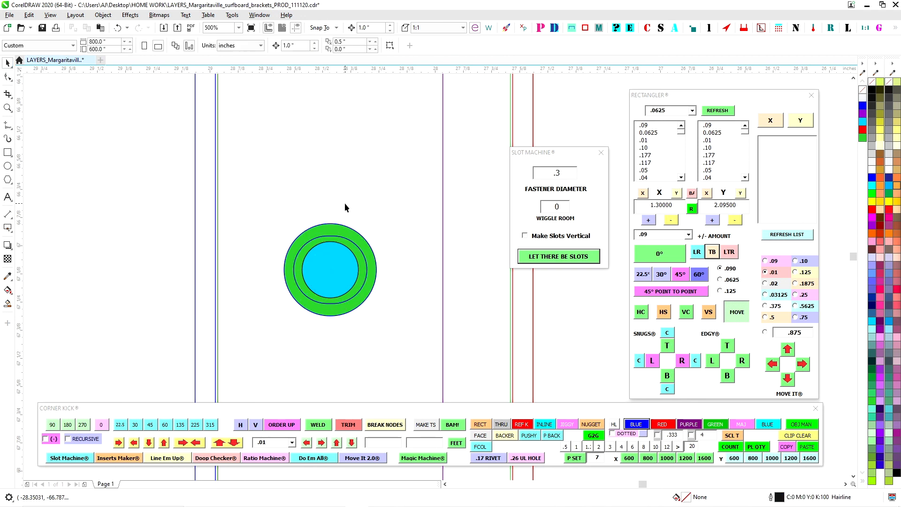
Step: Examine the finished flange assemblies above the long bracket, the bracket's full length and the blue-and-purple flange below it
scroll(345, 203, down, 1)
scroll(355, 204, up, 1)
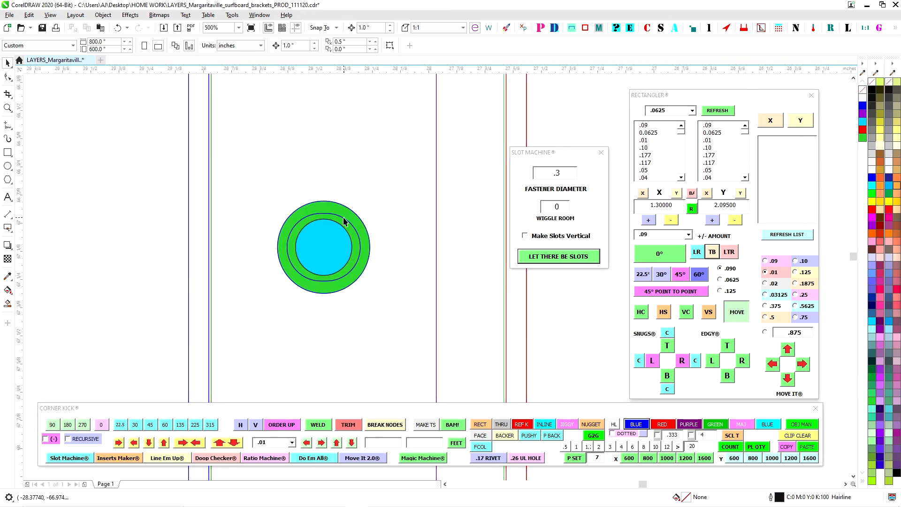
scroll(334, 159, down, 2)
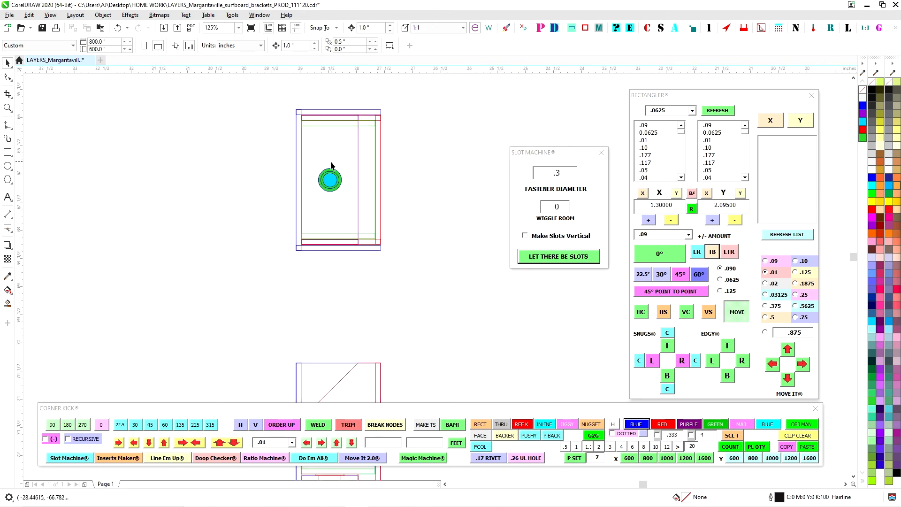
scroll(331, 166, down, 1)
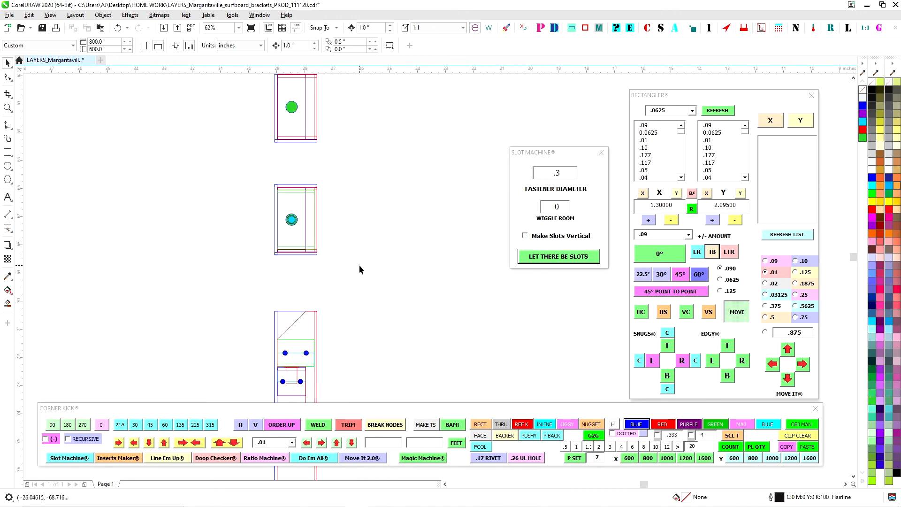
scroll(301, 216, up, 1)
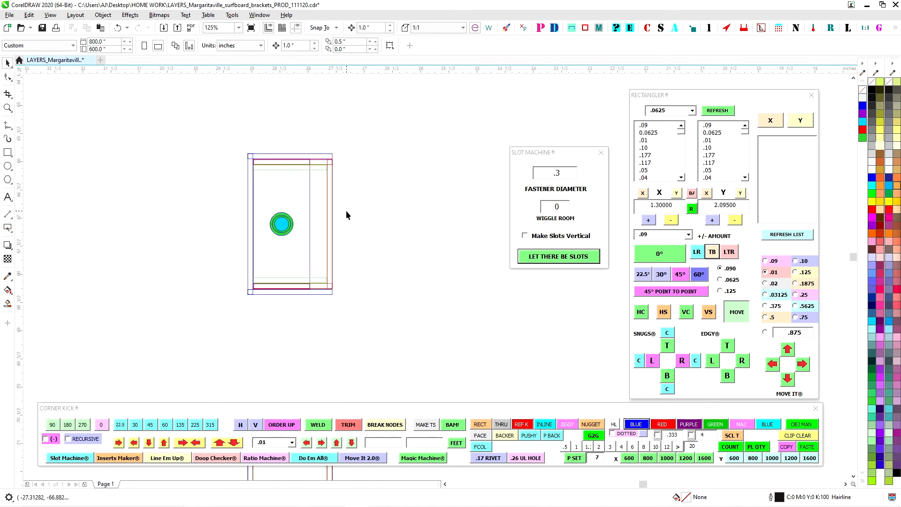
drag(379, 207, 407, 306)
drag(328, 98, 341, 169)
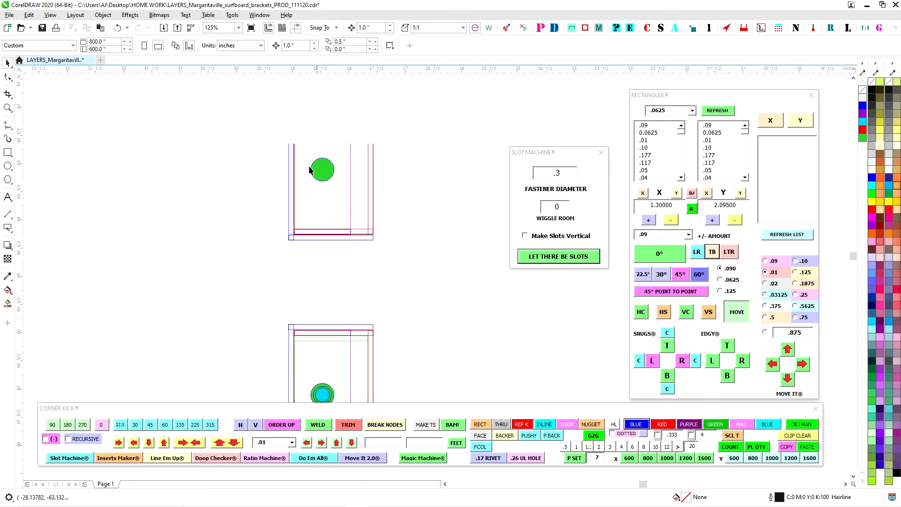
scroll(374, 346, down, 1)
drag(374, 346, 339, 176)
scroll(338, 176, down, 1)
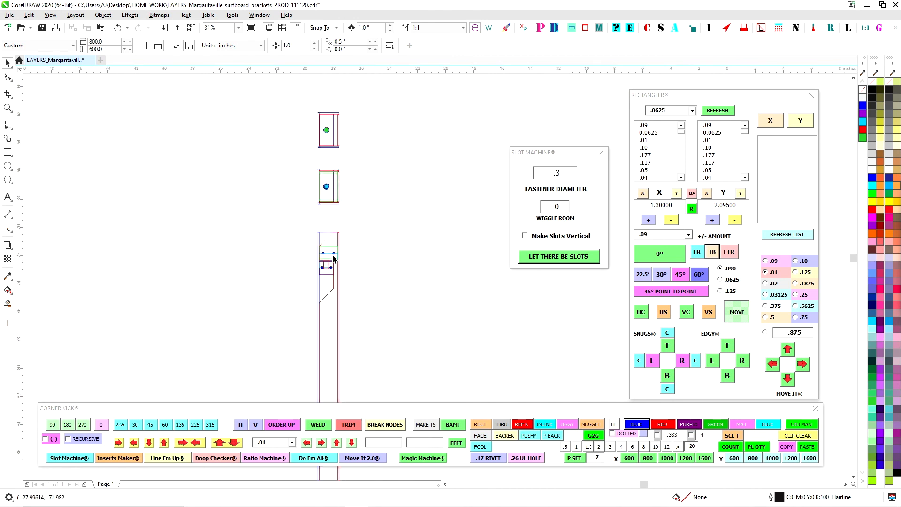
scroll(333, 256, up, 2)
scroll(303, 227, down, 2)
drag(378, 284, 380, 193)
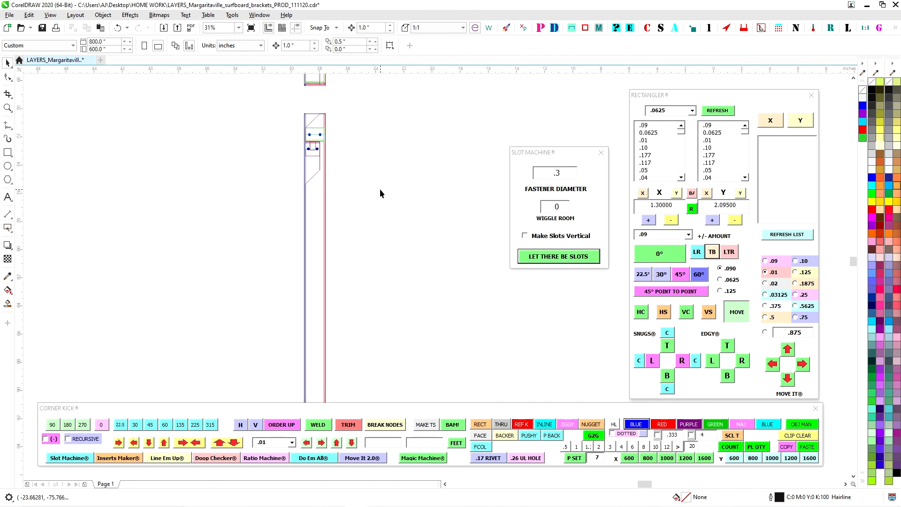
scroll(350, 197, down, 1)
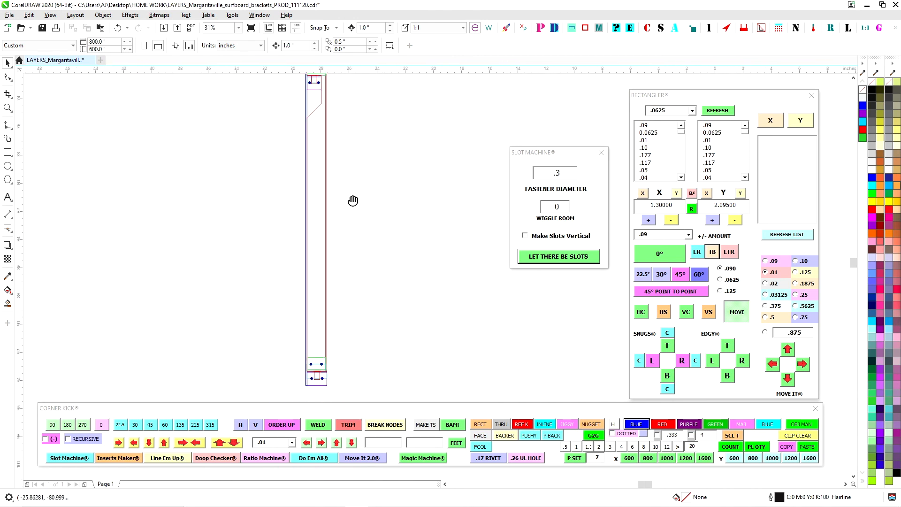
scroll(342, 287, down, 1)
scroll(342, 289, up, 2)
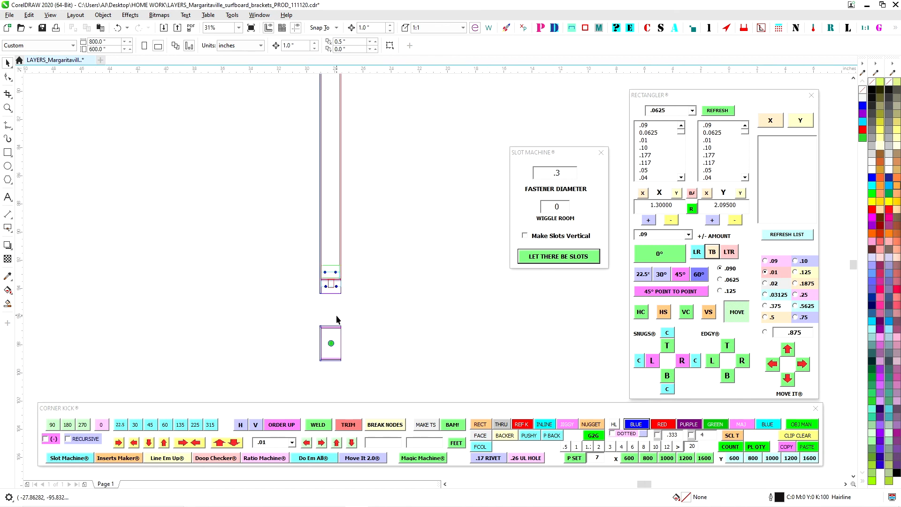
scroll(350, 308, up, 1)
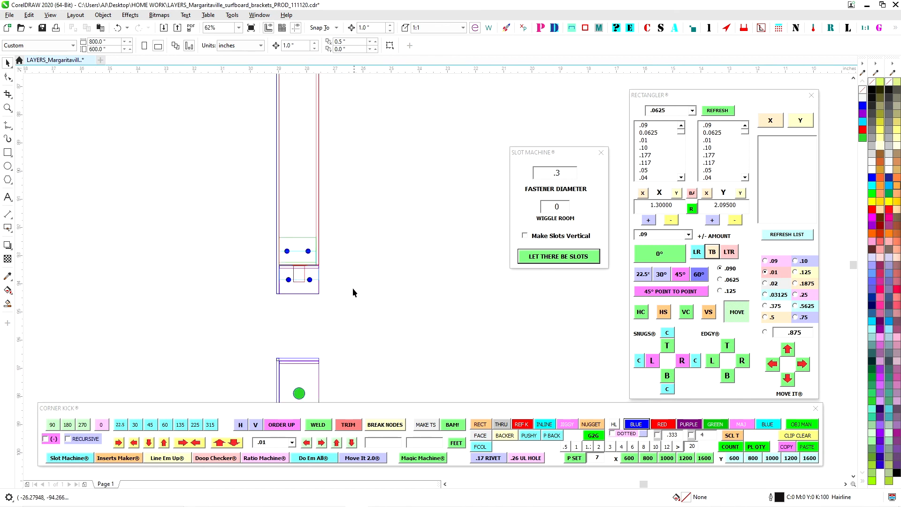
scroll(336, 311, down, 1)
Step: Move the blue-and-purple flange with the green hole straight down, widening its gap below the long bracket
drag(306, 331, 357, 382)
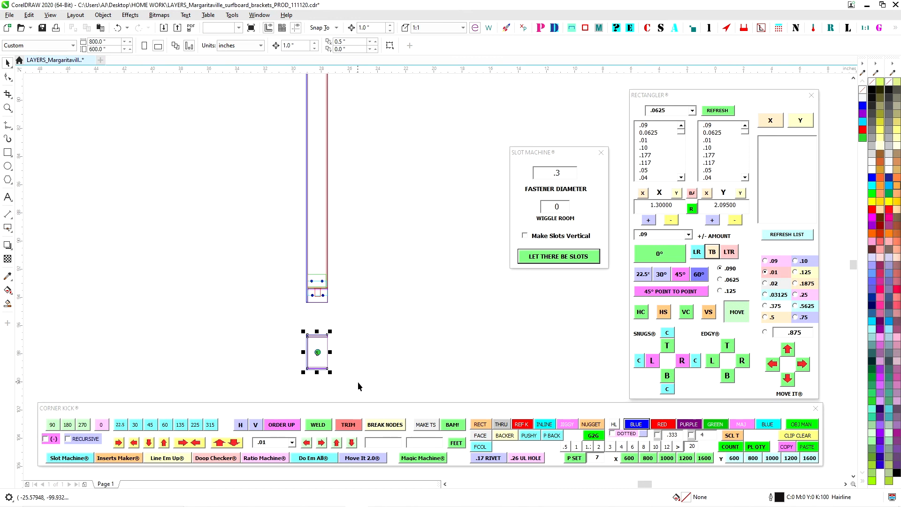
key(Down)
key(Down)
scroll(375, 263, down, 2)
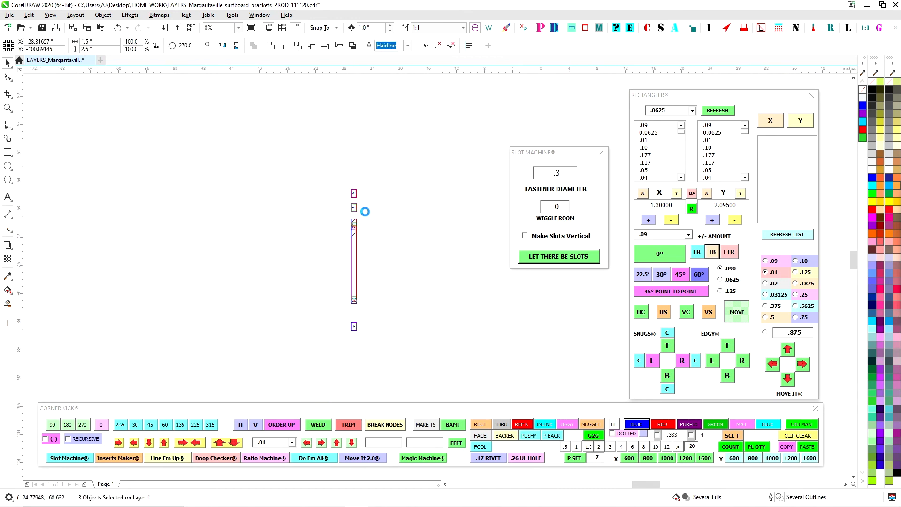
Step: Copy the completed flange assembly with the concentric holes from above the long bracket into the gap above the lower flange
scroll(365, 212, up, 1)
drag(324, 186, 397, 244)
scroll(396, 211, down, 2)
drag(342, 155, 372, 322)
scroll(356, 330, up, 2)
click(391, 295)
scroll(314, 265, up, 1)
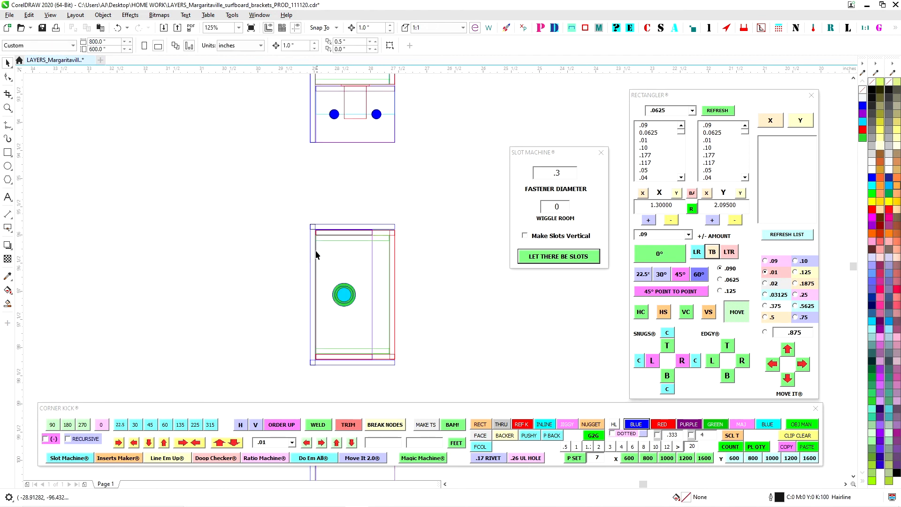
Step: Compare the copied flange assembly with the long bracket's lower end and the blue-and-purple flange below it
drag(390, 188, 366, 222)
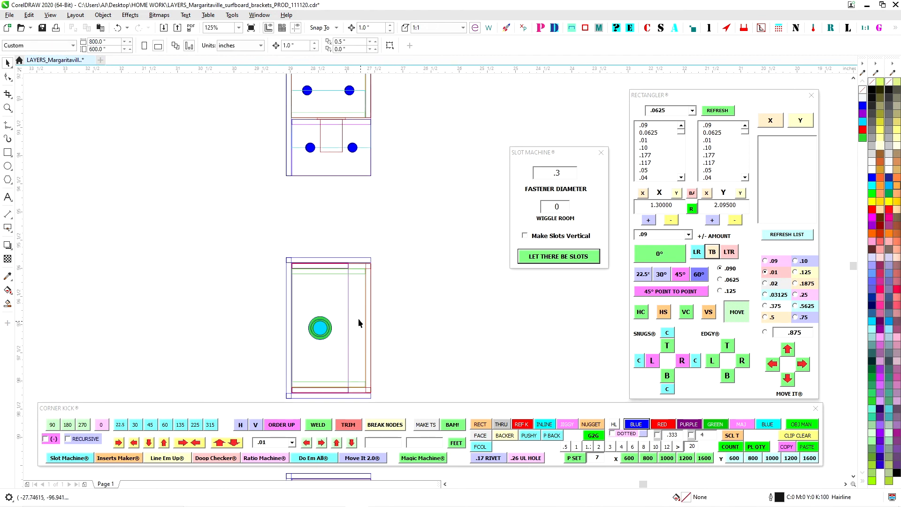
click(349, 302)
click(351, 224)
scroll(352, 225, up, 3)
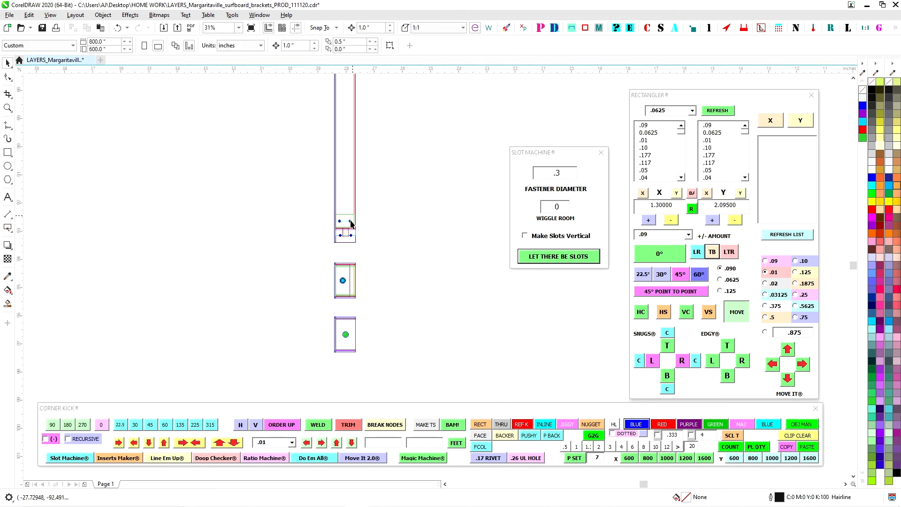
scroll(349, 233, down, 2)
scroll(375, 307, down, 2)
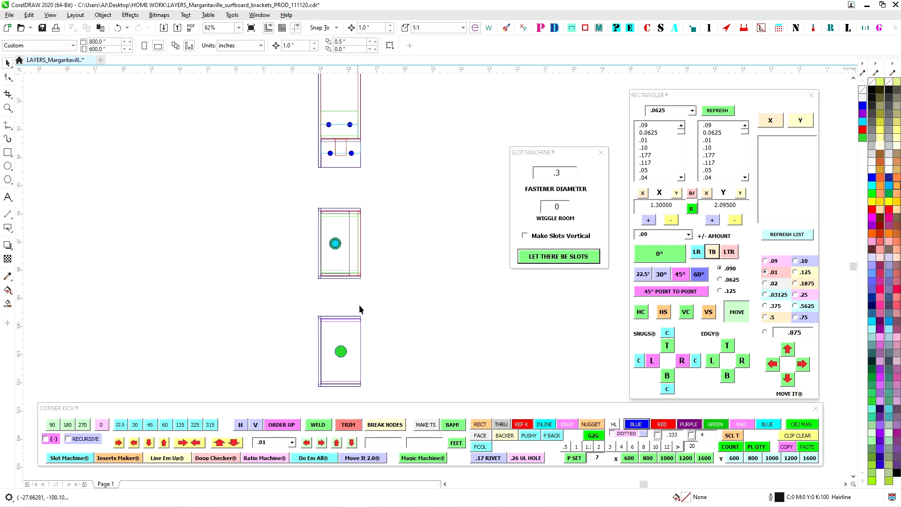
scroll(353, 228, up, 2)
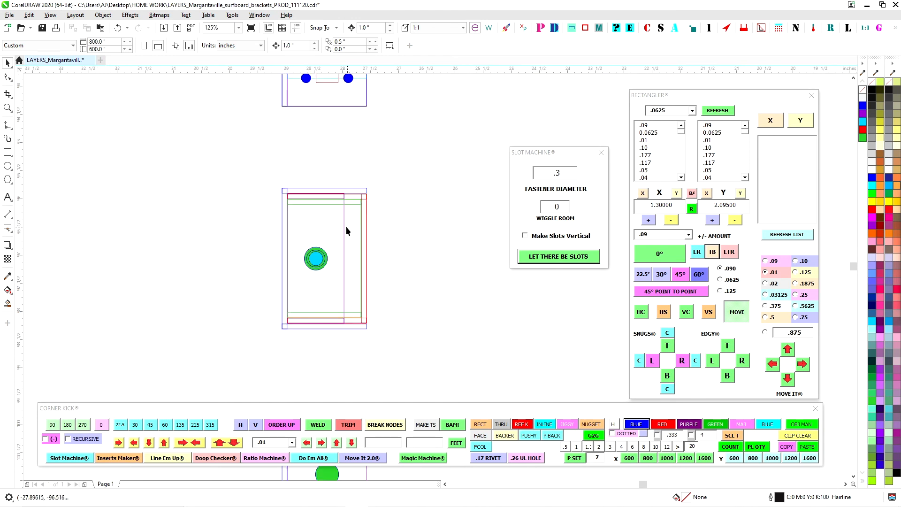
Step: Duplicate the copied assembly beside the lower flange and delete its blue and purple parts, keeping the red and green parts and holes
click(344, 222)
drag(243, 161, 392, 332)
scroll(404, 290, down, 2)
drag(364, 267, 430, 373)
drag(458, 370, 430, 266)
scroll(429, 268, up, 1)
click(446, 238)
click(392, 238)
key(Delete)
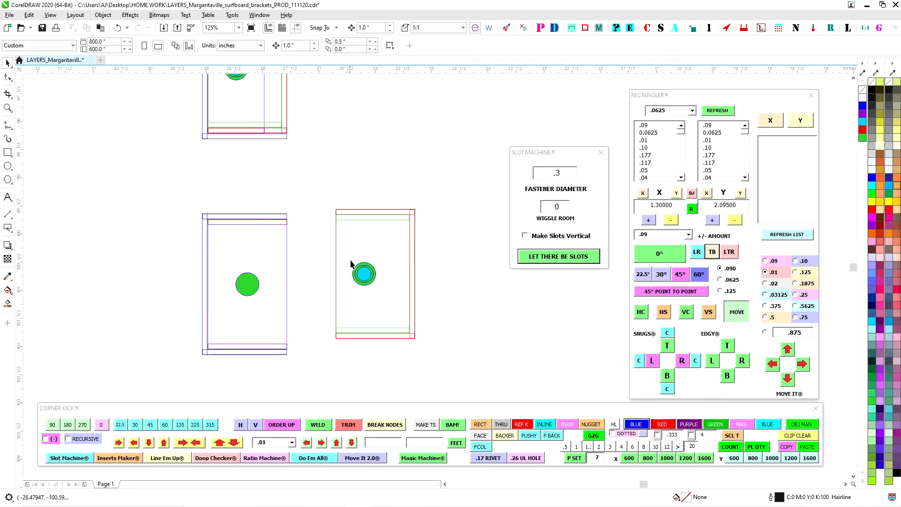
Step: Centre the sky-blue circle and blue slot on the lower flange's green hole and delete the green circle left in the duplicate
click(387, 298)
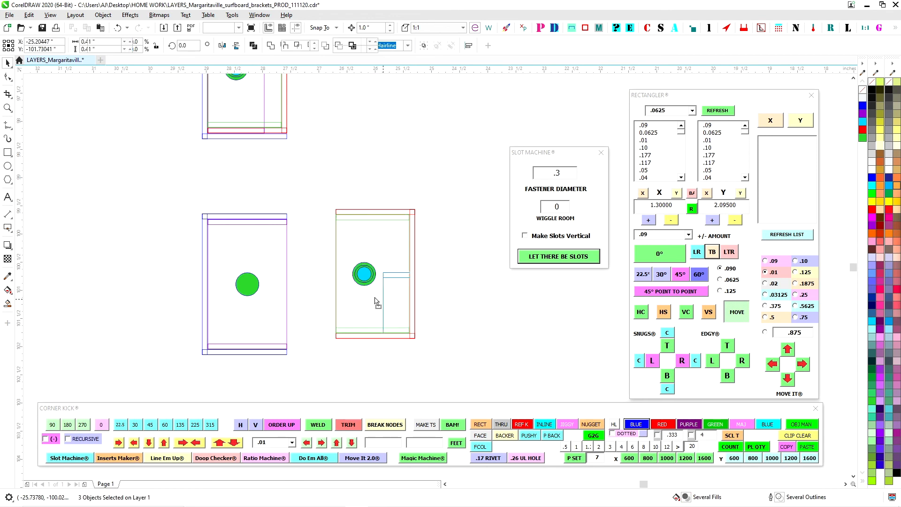
key(ctrl+z)
drag(311, 248, 247, 284)
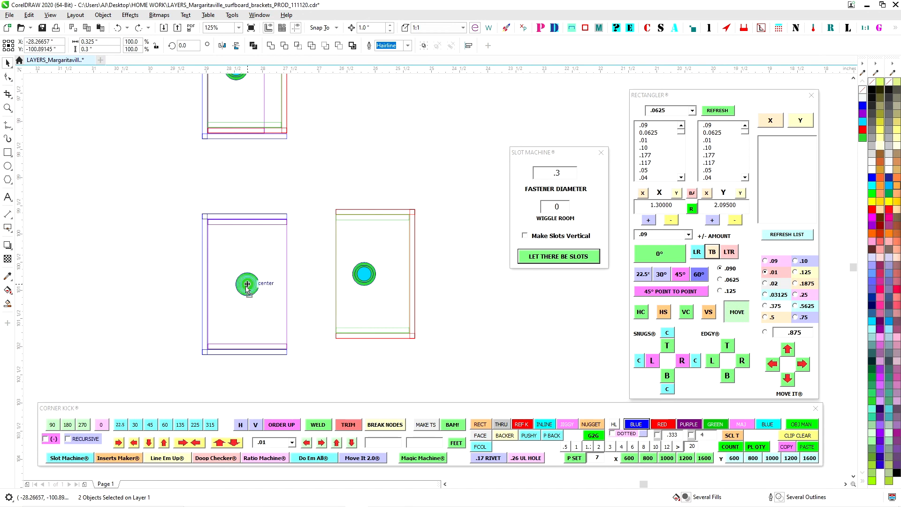
drag(332, 208, 399, 294)
key(Delete)
Step: Move the red and green flange parts into the lower flange, snapping their left-edge midpoint to its inner left edge
drag(310, 184, 449, 348)
scroll(322, 227, up, 1)
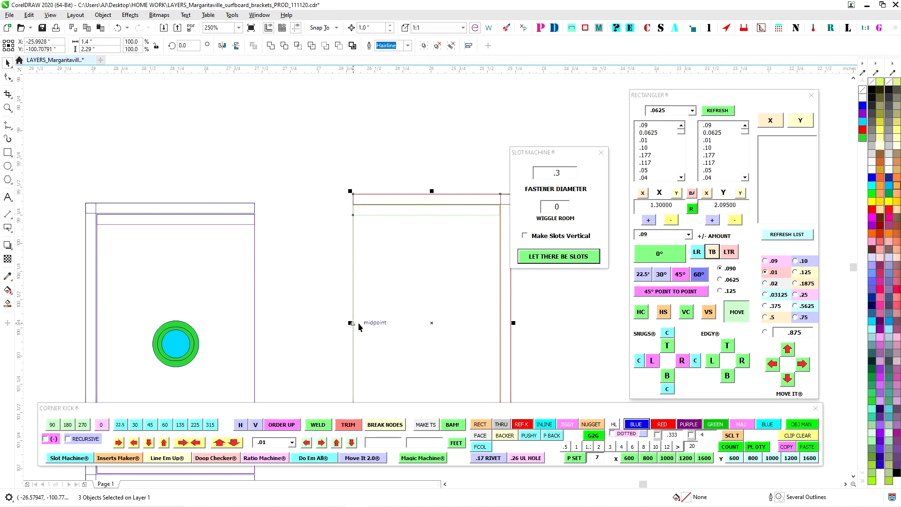
drag(352, 323, 99, 348)
scroll(249, 203, up, 2)
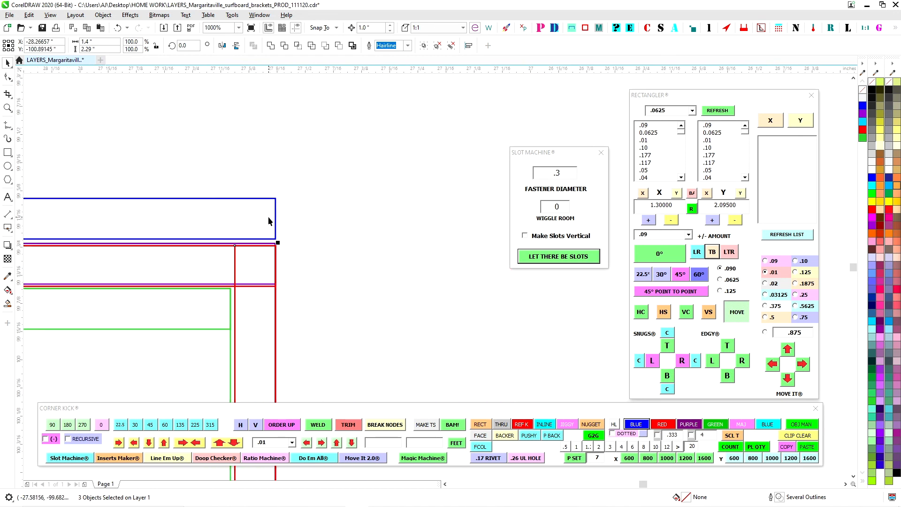
Step: Inspect the corners of the nested lower flange for alignment between the blue, purple, red and green parts
scroll(270, 220, down, 2)
scroll(307, 379, up, 2)
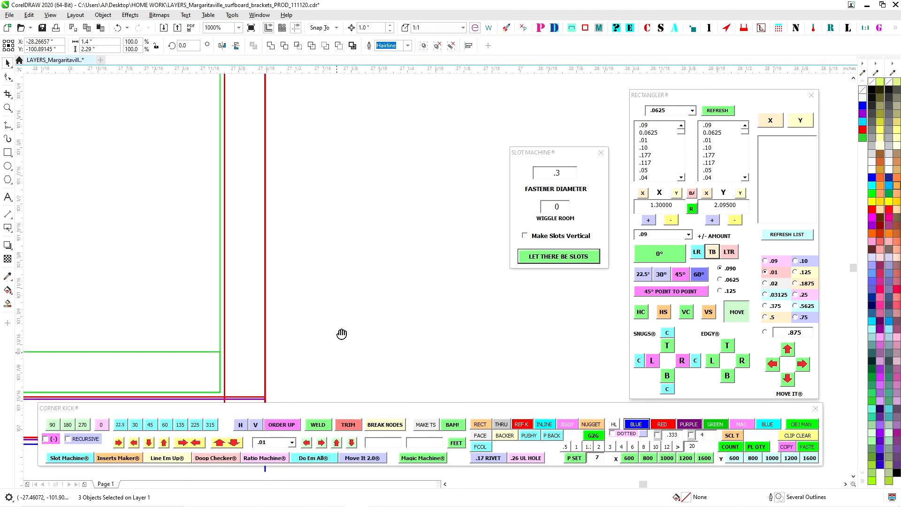
scroll(306, 306, up, 1)
scroll(400, 297, down, 2)
click(400, 296)
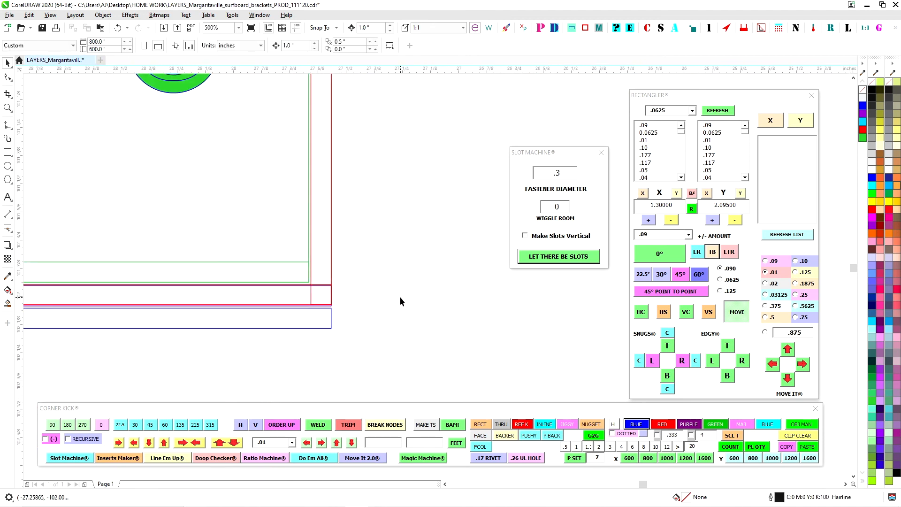
scroll(409, 326, down, 1)
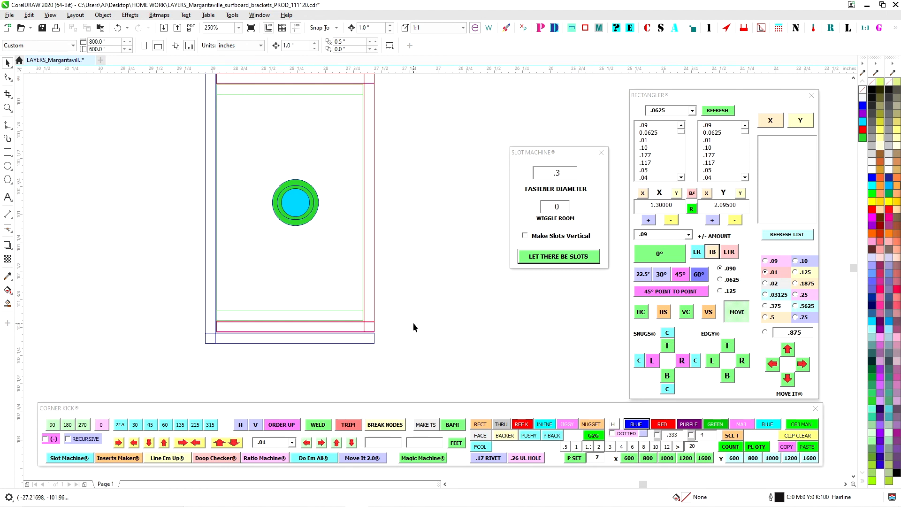
scroll(408, 310, down, 3)
scroll(404, 310, down, 3)
Step: Add a vertical guideline through the centre of the small tab at the long bracket's lower end, extending through both flanges below
drag(444, 263, 444, 262)
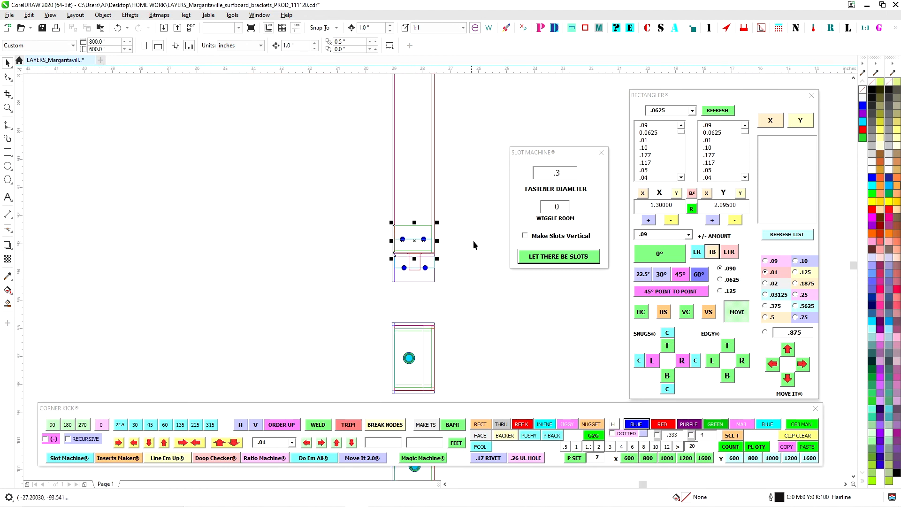
scroll(470, 239, up, 2)
click(409, 247)
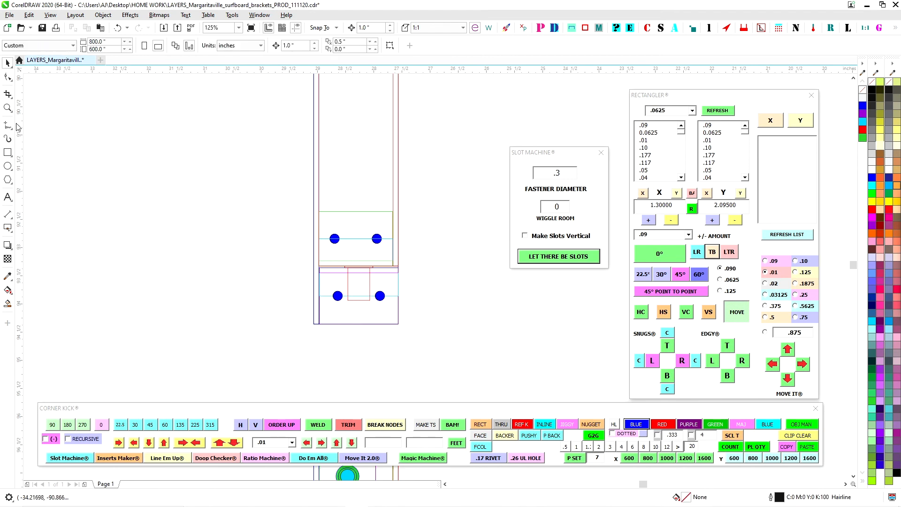
mouse_move(344, 286)
mouse_down()
mouse_move(367, 298)
mouse_move(359, 301)
mouse_move(358, 277)
mouse_up()
scroll(385, 284, down, 1)
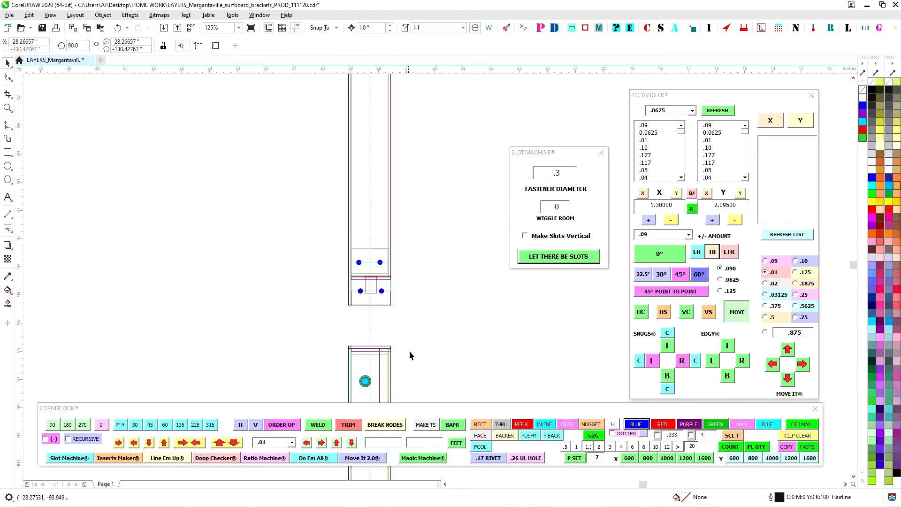
drag(401, 385, 383, 252)
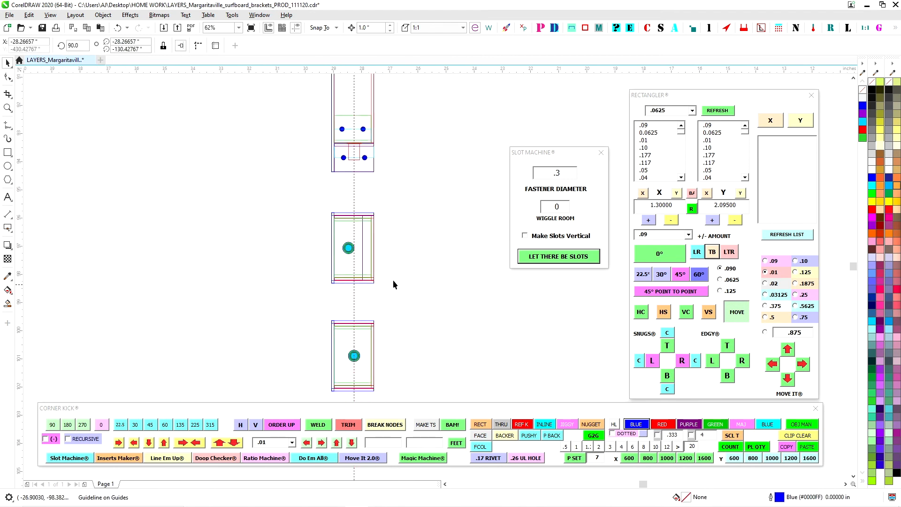
Step: Delete the extra flange assembly between the long bracket and the lower flange
drag(430, 288, 430, 290)
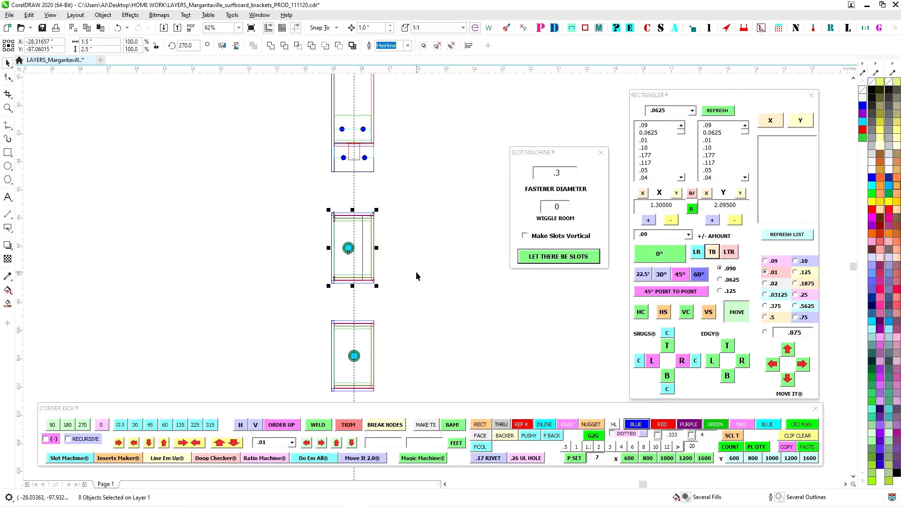
key(Delete)
scroll(415, 272, down, 1)
scroll(414, 300, up, 2)
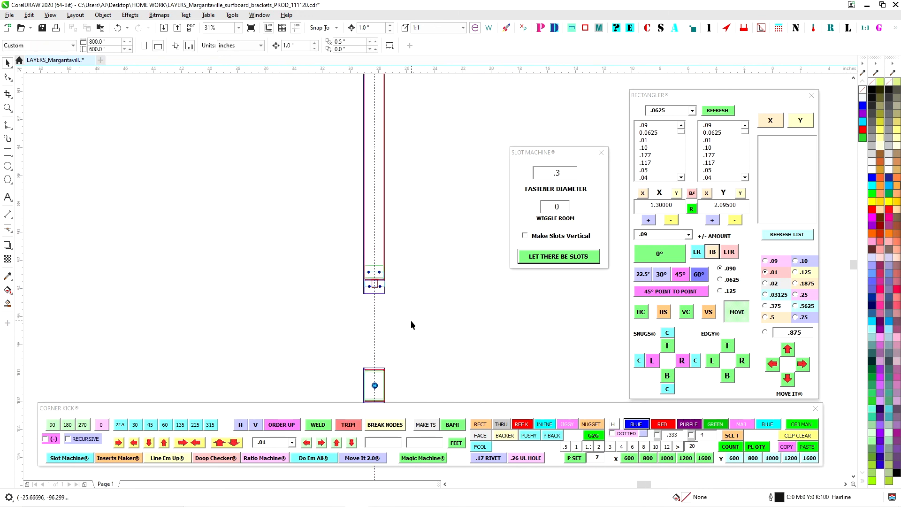
Step: Check the guideline against the lower flange, the long bracket's fastener holes and the hole in the upper flange assembly
scroll(376, 371, up, 7)
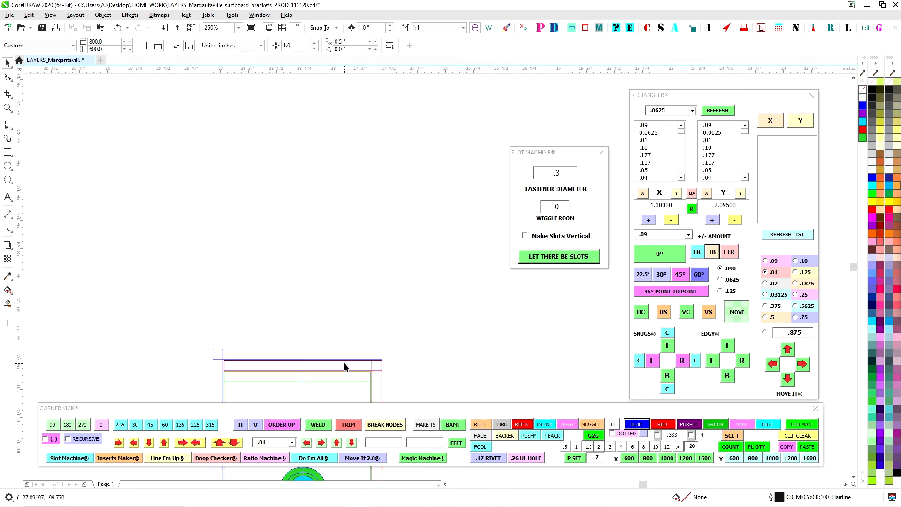
scroll(376, 282, down, 7)
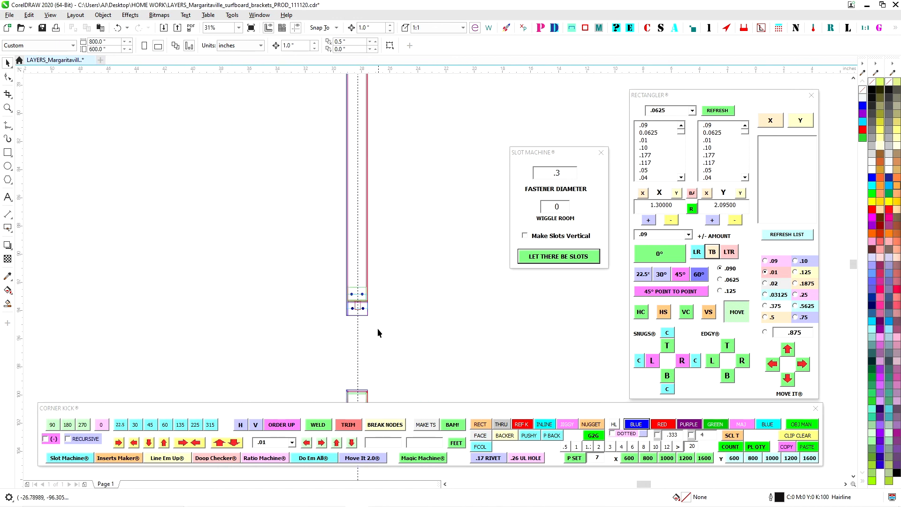
scroll(367, 166, up, 1)
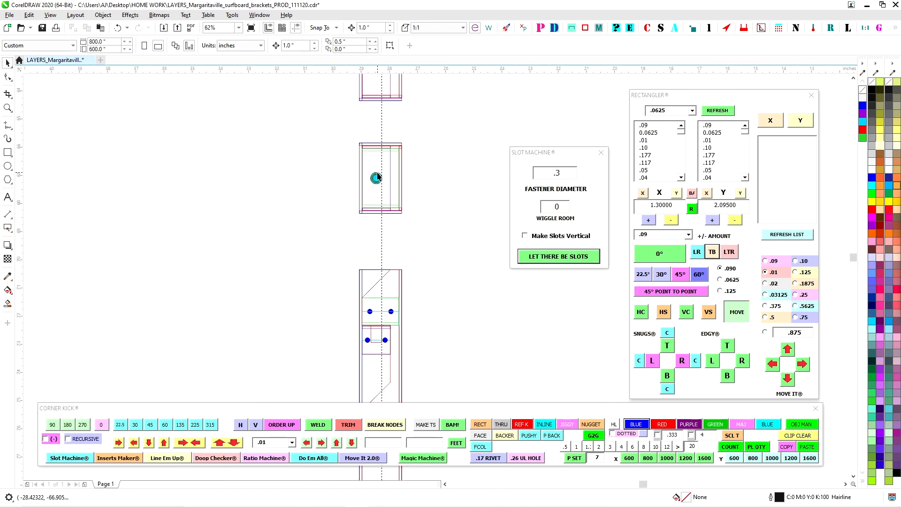
scroll(397, 302, down, 1)
scroll(395, 310, up, 1)
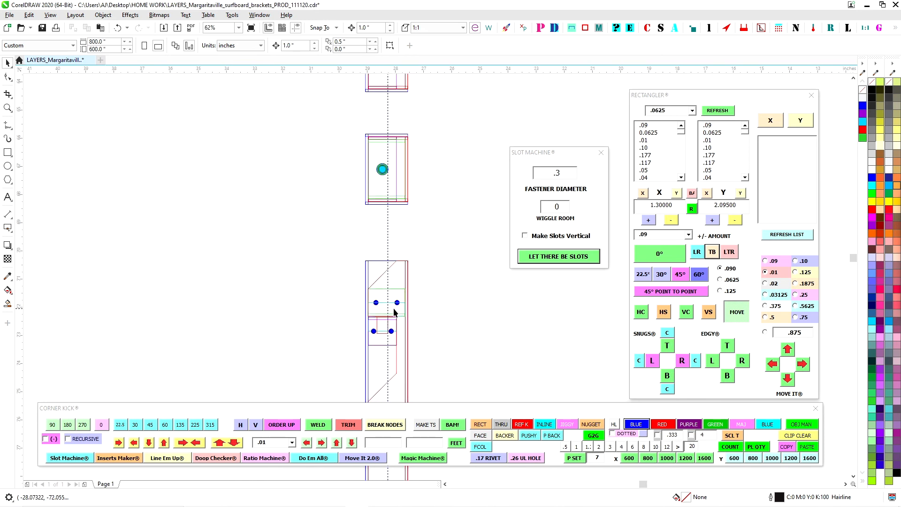
Step: Shift the vertical edge of the notch in the long red bracket shape .02 inches to the right
scroll(425, 317, up, 2)
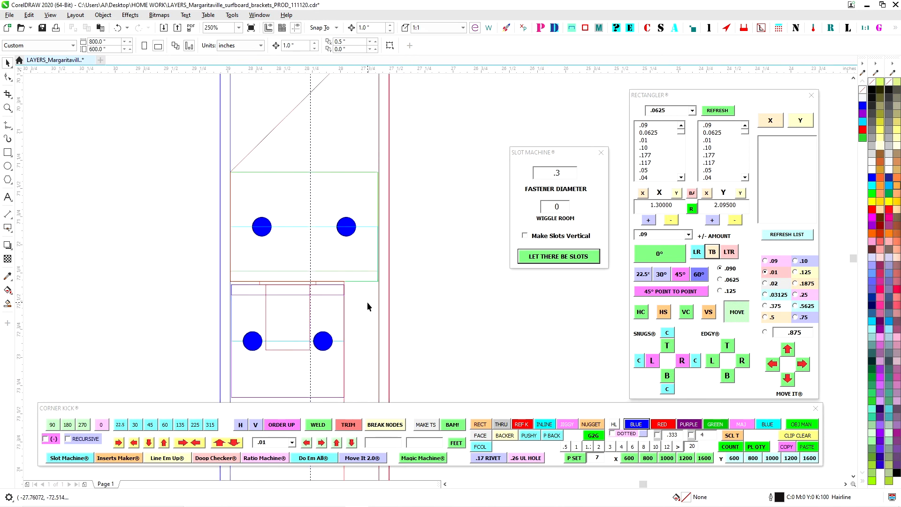
click(344, 281)
click(8, 77)
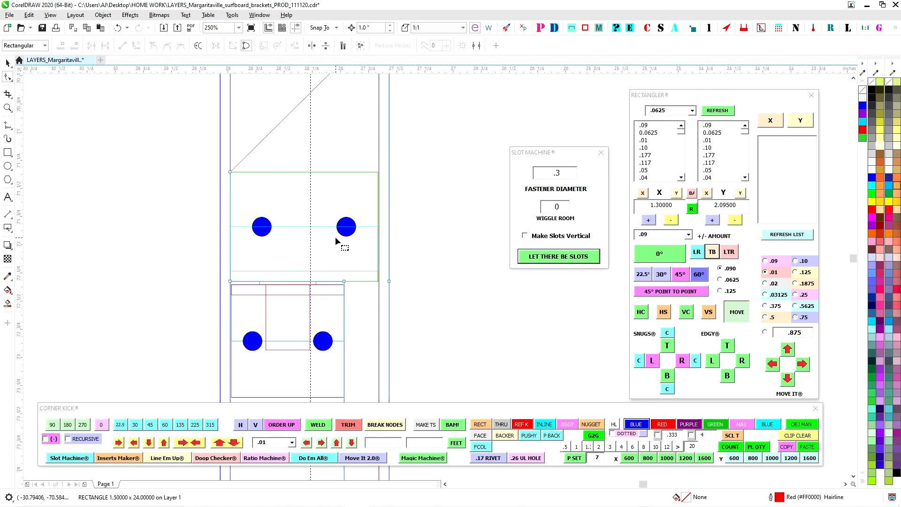
scroll(335, 236, down, 1)
drag(352, 380, 352, 381)
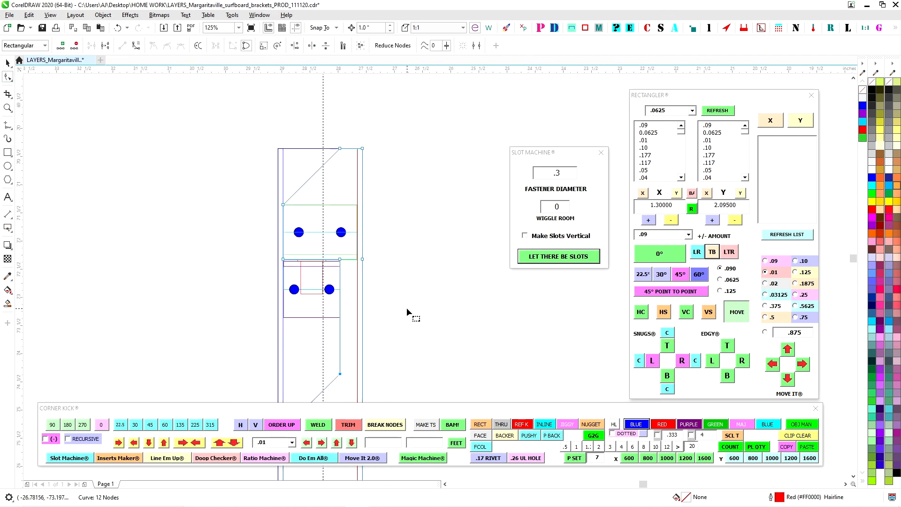
drag(331, 250, 350, 387)
click(785, 277)
click(782, 286)
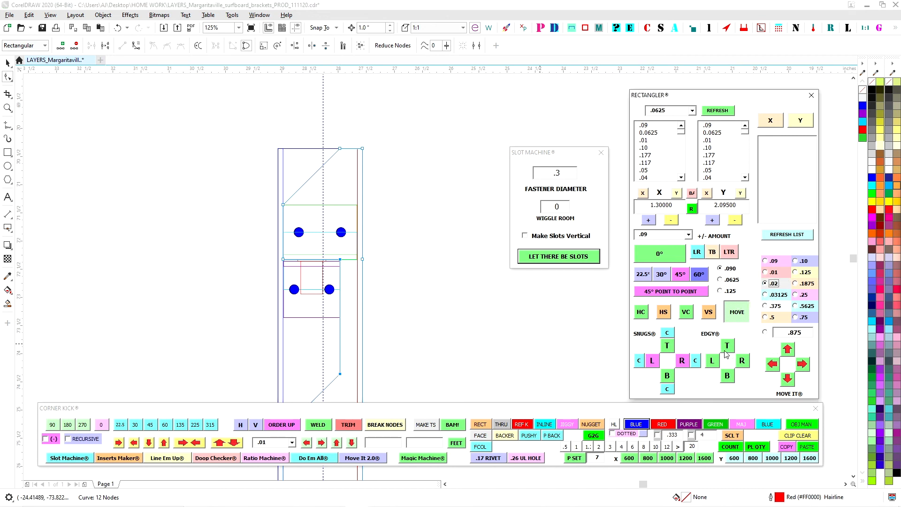
click(802, 363)
Step: Generate a horizontal slot with a fastener diameter of .26 beside the notch's upper corner
scroll(341, 259, up, 1)
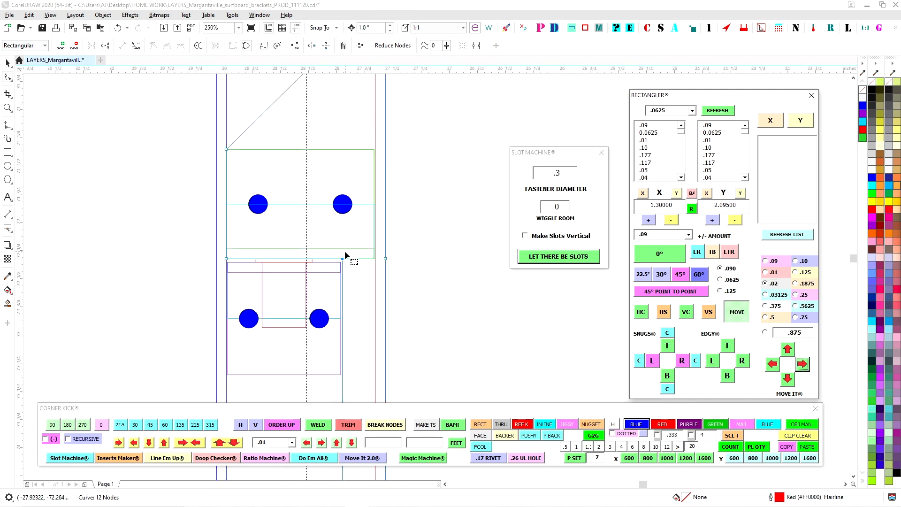
scroll(344, 261, up, 1)
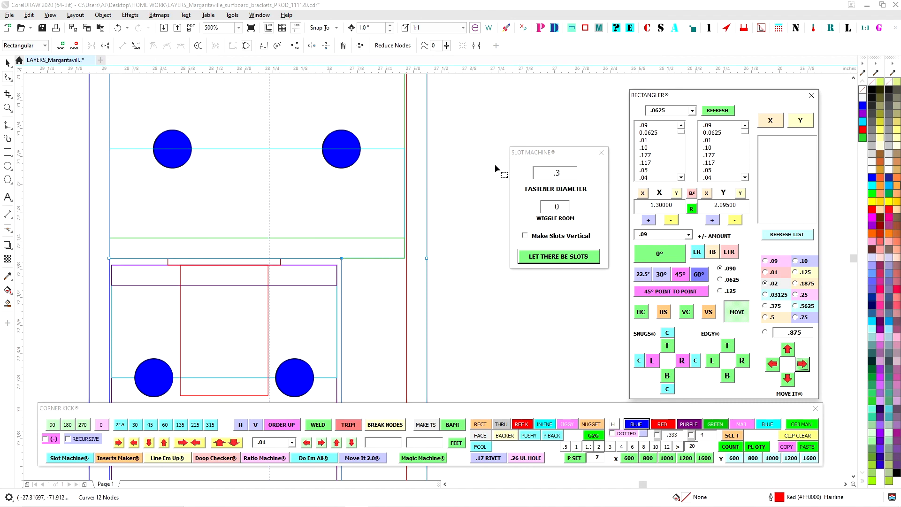
click(516, 177)
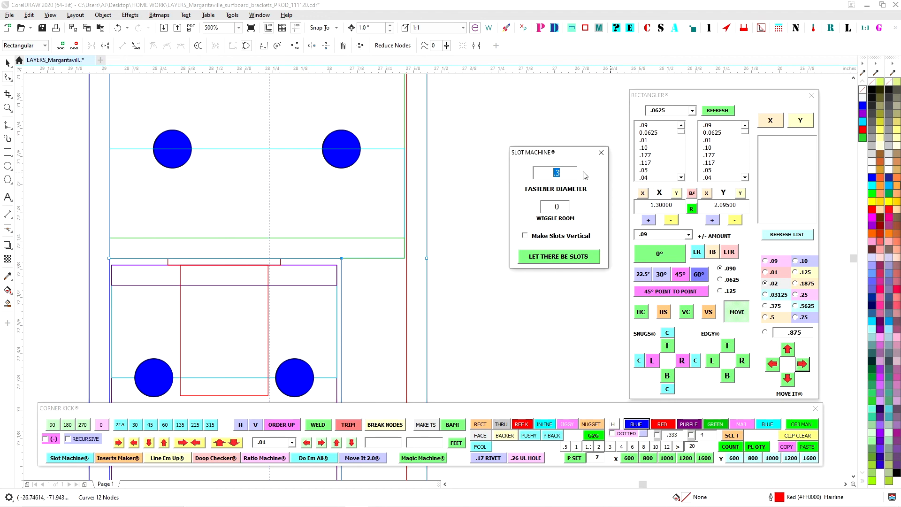
drag(569, 154, 529, 172)
click(531, 189)
double_click(531, 189)
key(BackSpace)
text(.26)
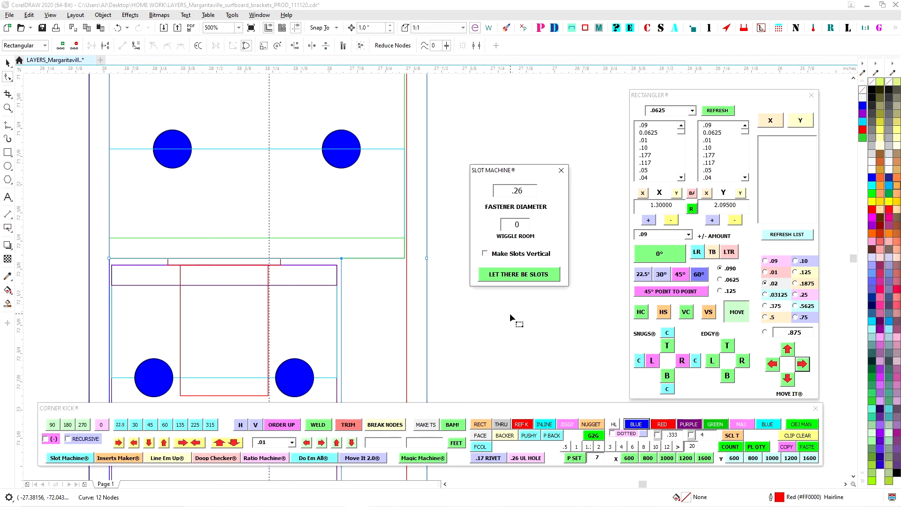
drag(530, 170, 602, 116)
click(612, 215)
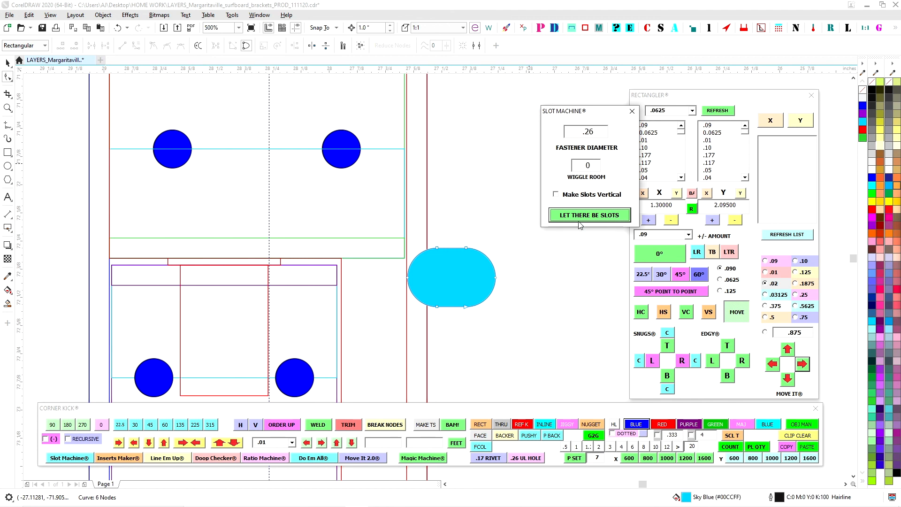
Step: Rotate the sky blue slot 45° and place it over the upper inner corner of the bracket's notch
drag(525, 233, 353, 346)
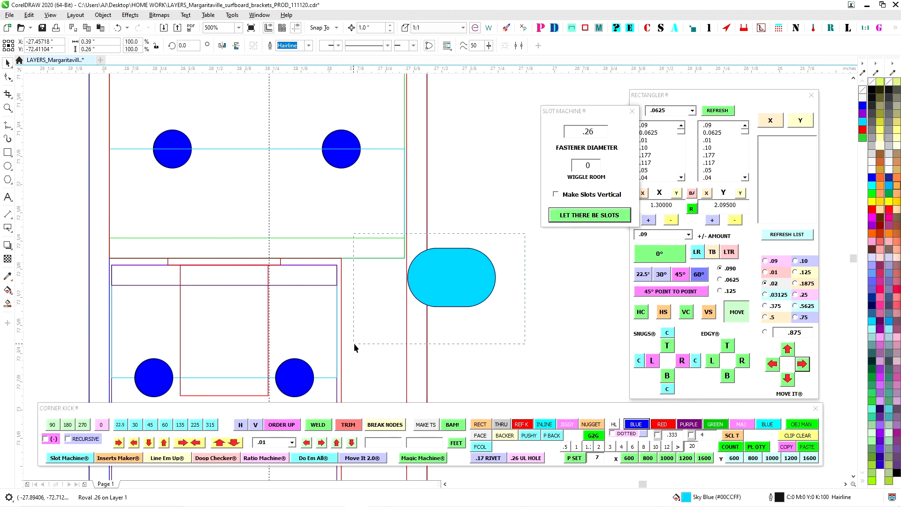
drag(451, 306, 513, 351)
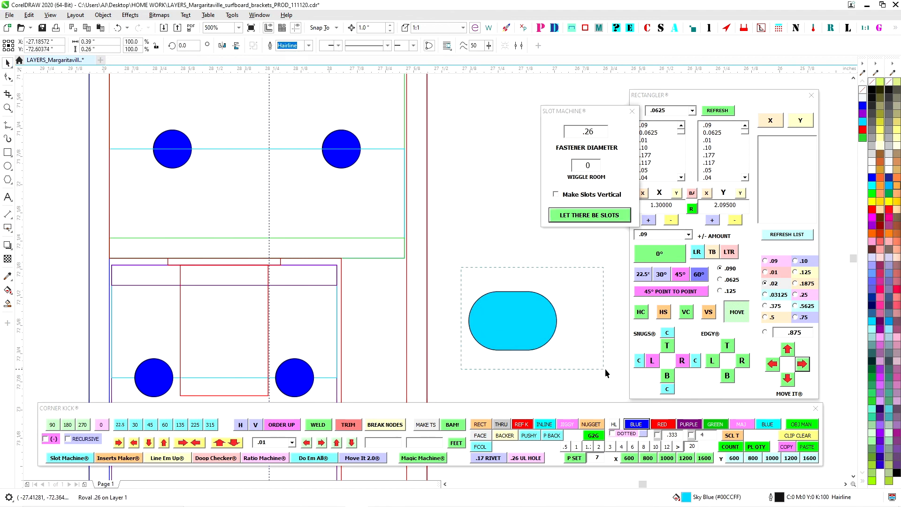
click(149, 426)
drag(545, 289, 345, 266)
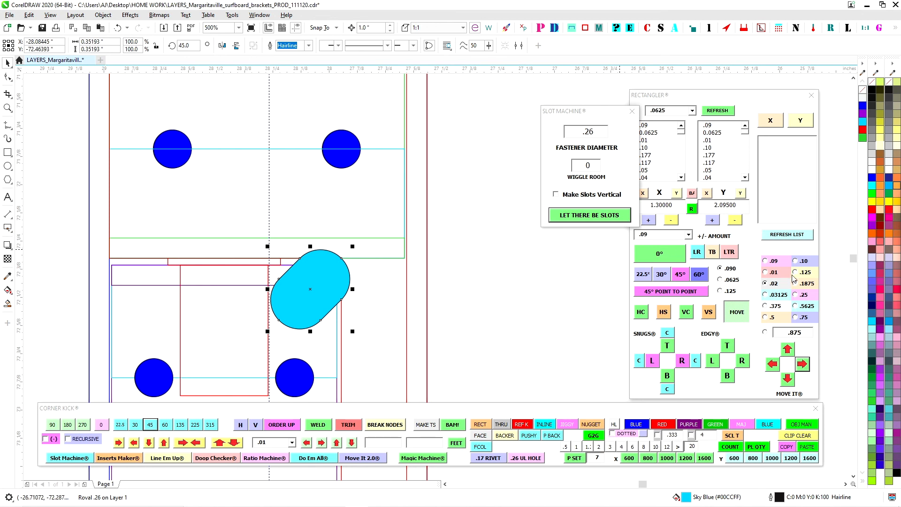
Step: Nudge the rotated slot .01 inches up and .01 inches to the right
click(774, 272)
click(790, 349)
click(797, 365)
click(472, 315)
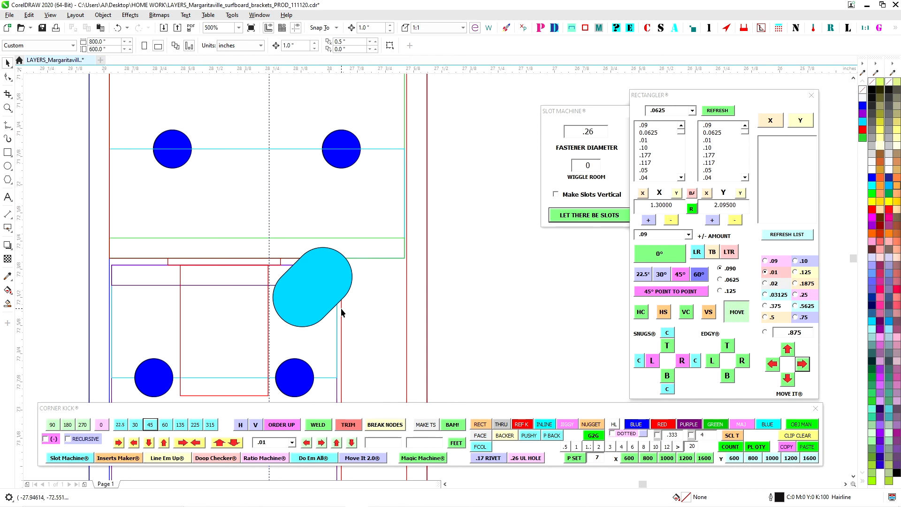
Step: Fill the notched bracket shape with mint green and trim it with the slot at the notch corner
click(871, 409)
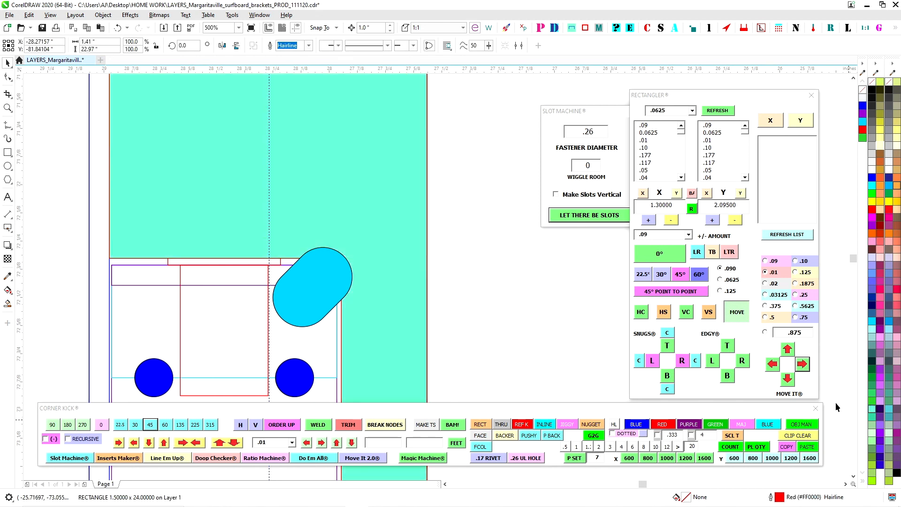
click(316, 277)
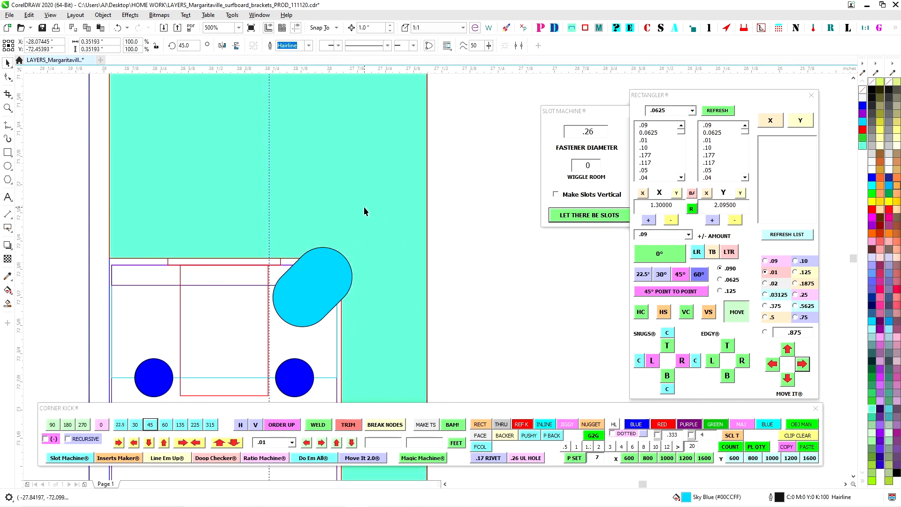
click(349, 424)
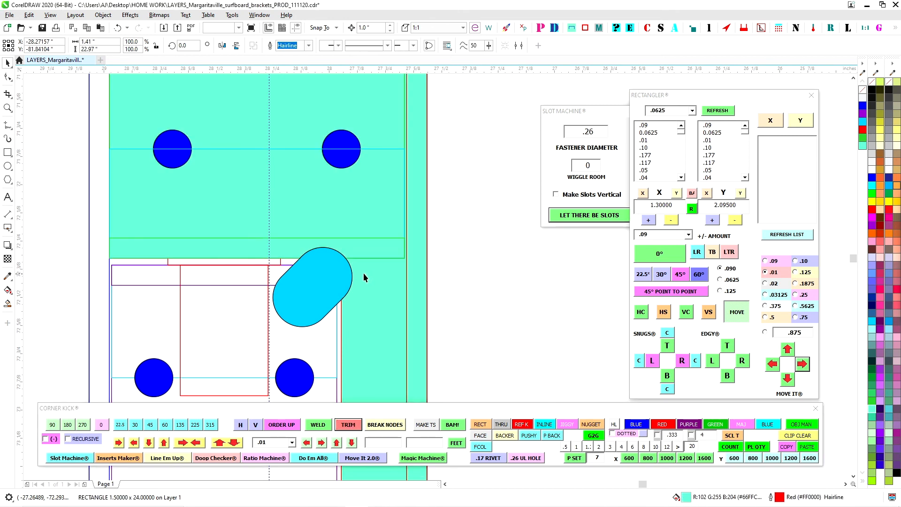
key(Escape)
Step: Delete the sky blue slot shape from the notch corner
click(326, 268)
key(Delete)
scroll(334, 266, down, 1)
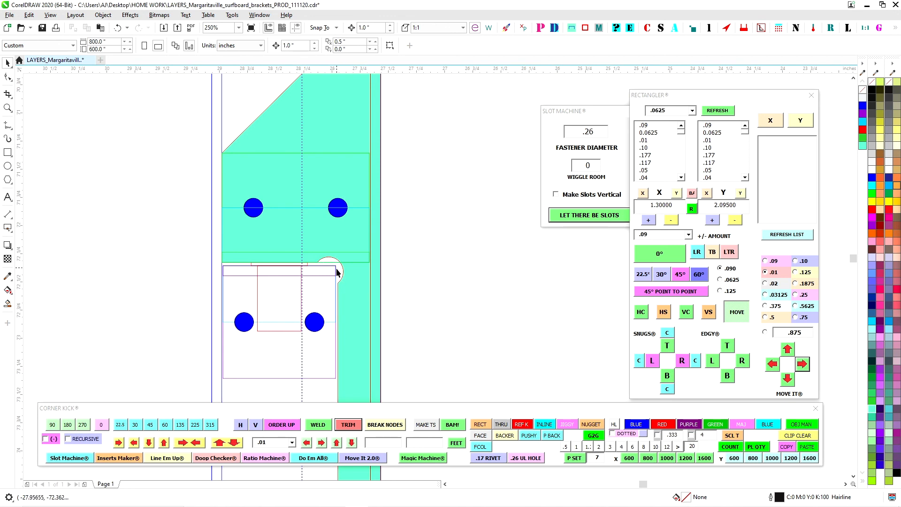
scroll(350, 277, down, 2)
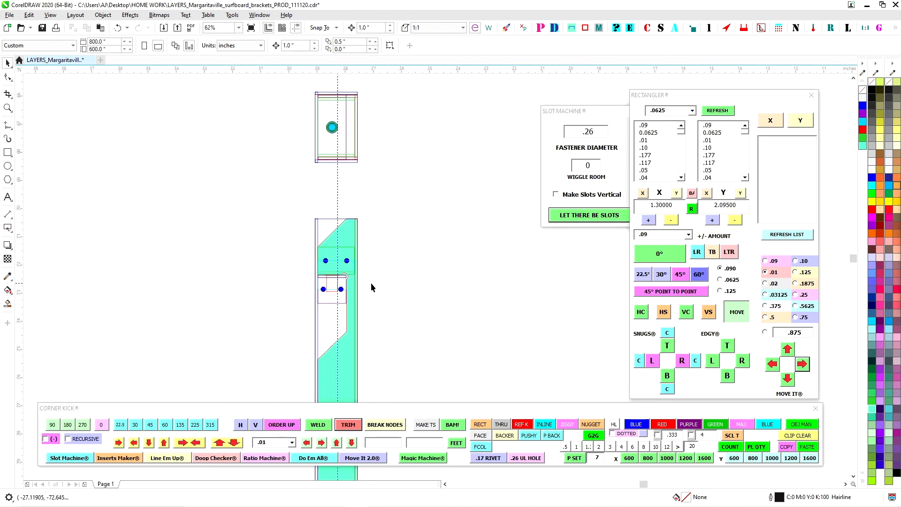
Step: Examine the filled bracket's relieved notch corner, its lower edge and fastener holes, and its fit against the lower flange
scroll(338, 282, up, 2)
scroll(338, 270, down, 2)
drag(380, 309, 429, 237)
scroll(358, 282, down, 1)
drag(368, 341, 379, 295)
scroll(384, 172, up, 2)
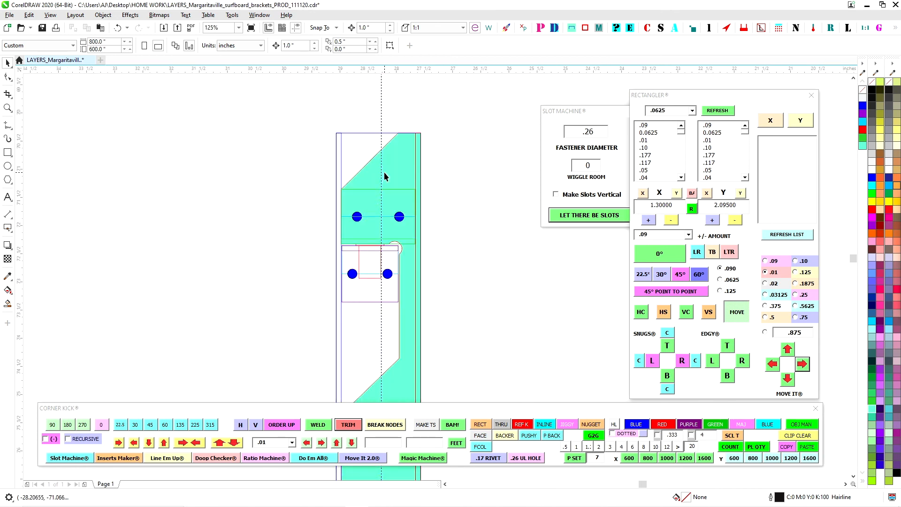
scroll(384, 172, down, 2)
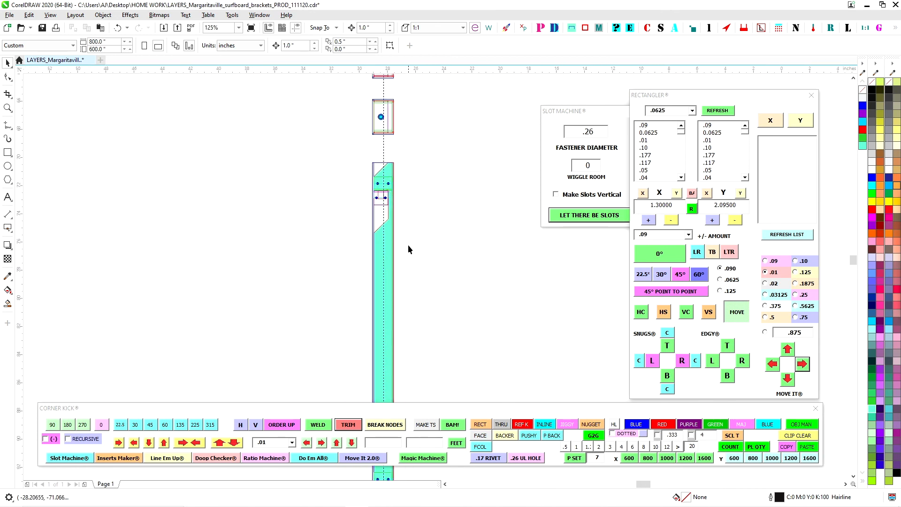
drag(407, 244, 421, 150)
scroll(375, 350, up, 2)
scroll(353, 328, up, 1)
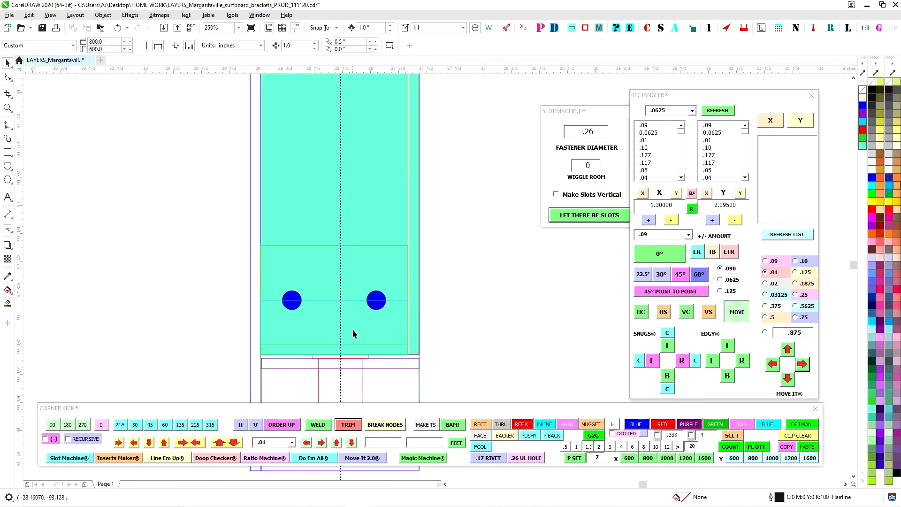
scroll(269, 251, up, 1)
scroll(270, 250, down, 2)
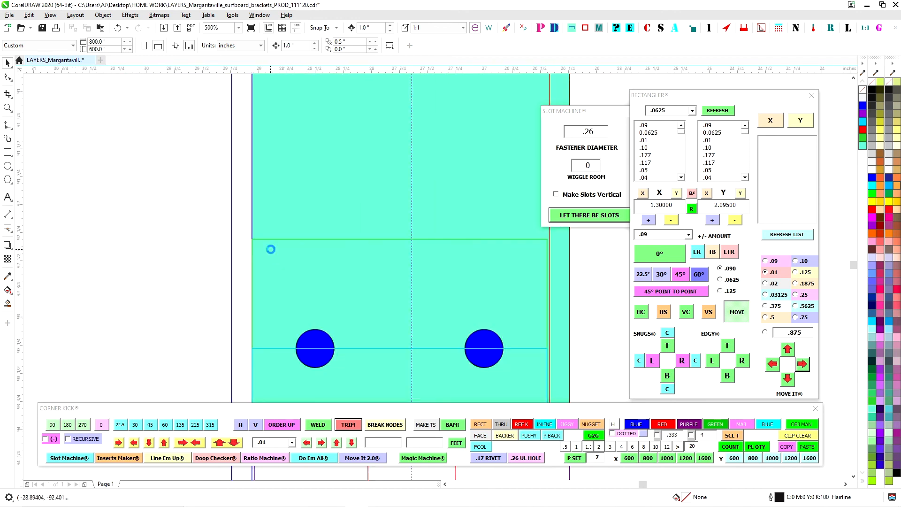
scroll(276, 302, up, 3)
scroll(210, 281, down, 2)
scroll(219, 279, up, 1)
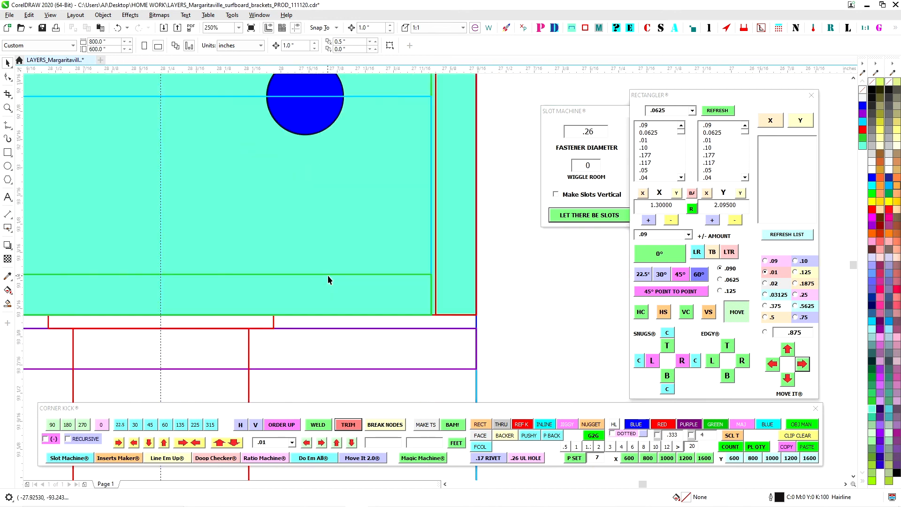
scroll(347, 287, down, 1)
scroll(373, 269, up, 1)
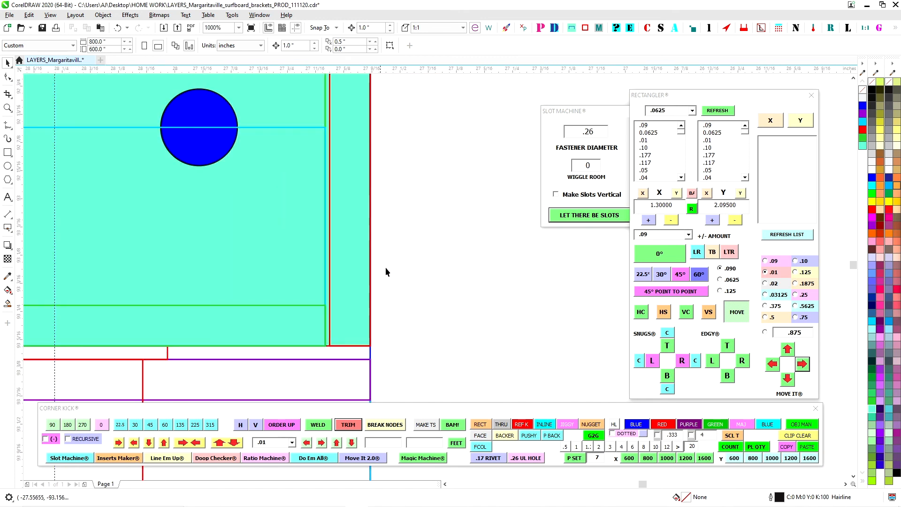
scroll(386, 268, down, 5)
scroll(401, 201, up, 1)
scroll(408, 197, down, 2)
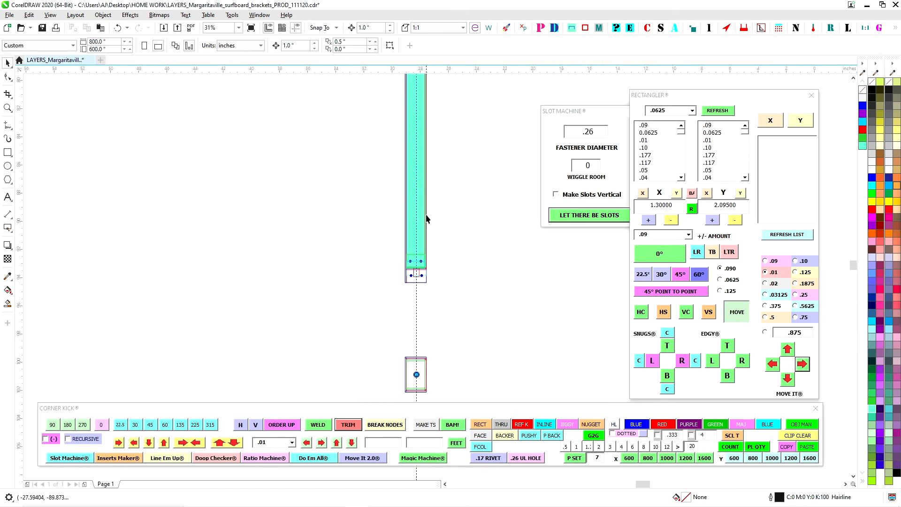
scroll(417, 262, up, 4)
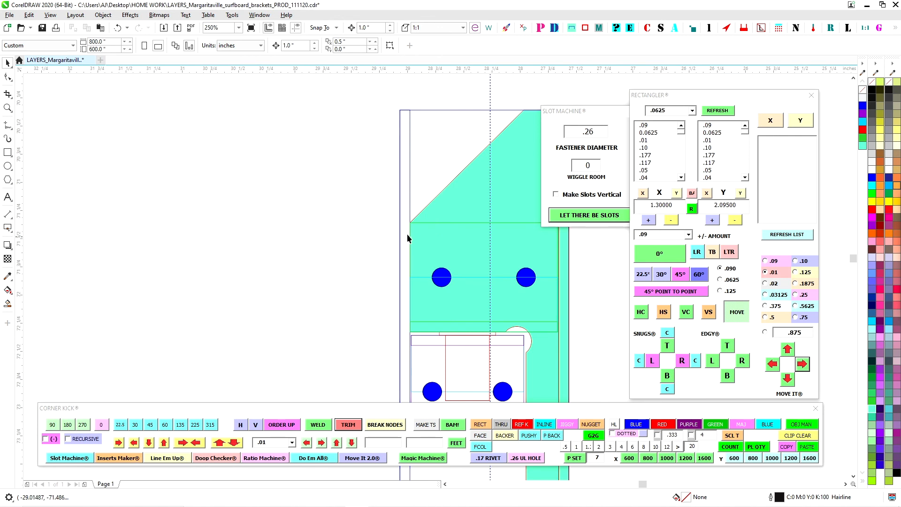
Step: Remove the mint green fill from the long notched bracket shape
click(444, 207)
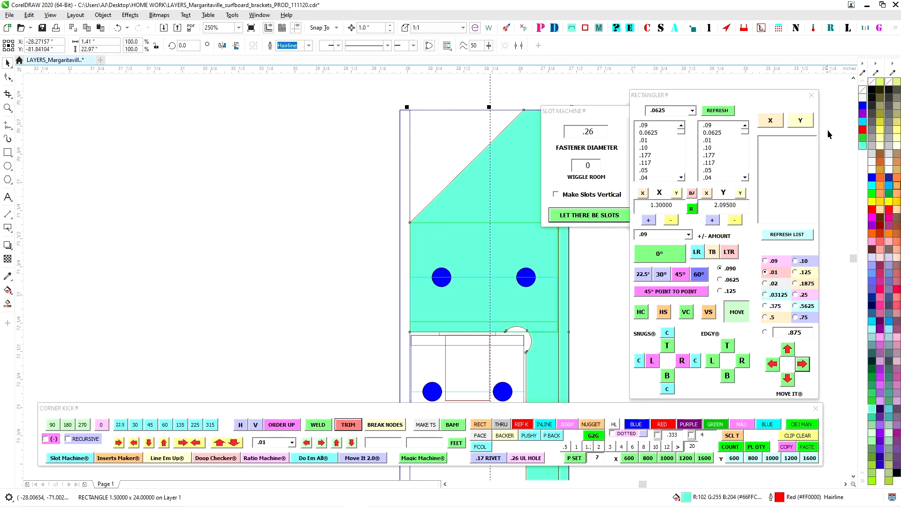
click(870, 80)
scroll(162, 198, down, 3)
scroll(277, 157, up, 2)
scroll(277, 154, down, 2)
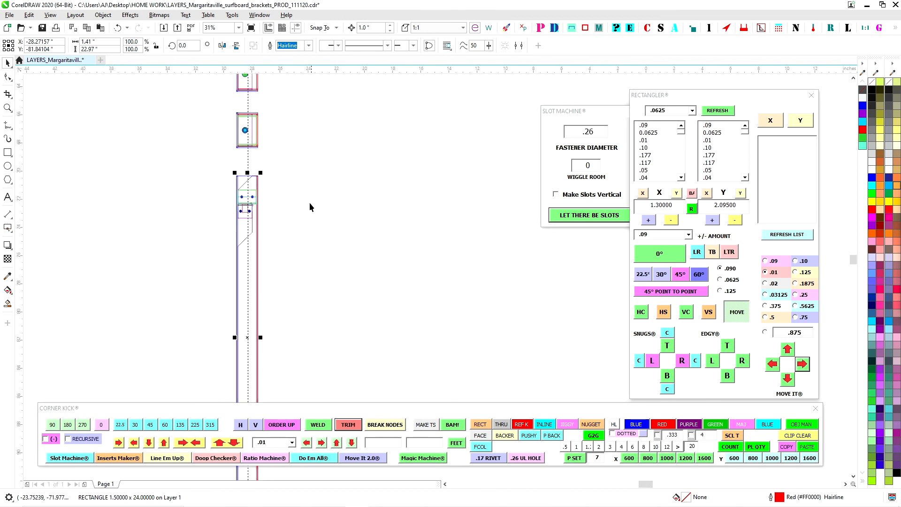
Step: Examine the stacked layout of the flanges and the unfilled long bracket
drag(349, 209, 306, 219)
drag(314, 187, 235, 192)
scroll(217, 147, up, 2)
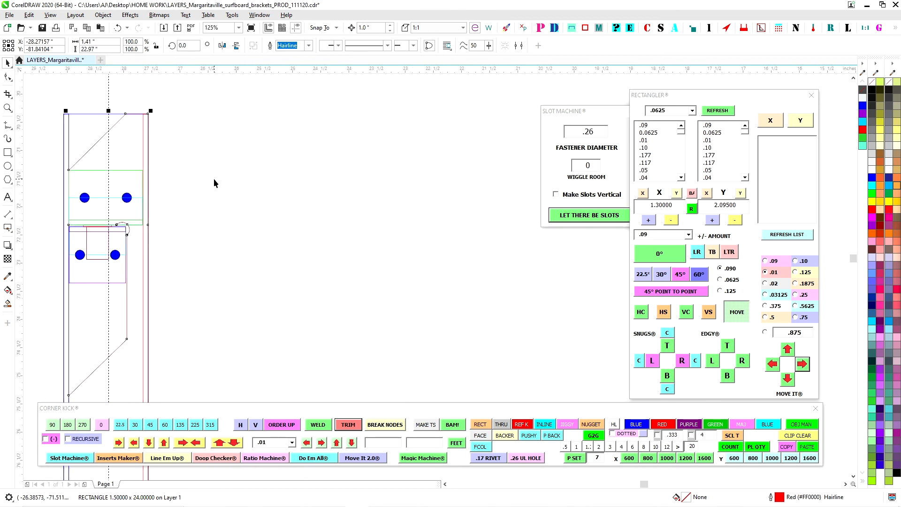
scroll(197, 204, down, 1)
scroll(272, 203, down, 3)
scroll(271, 254, down, 1)
drag(270, 278, 294, 259)
scroll(294, 259, up, 1)
key(Escape)
drag(266, 179, 237, 205)
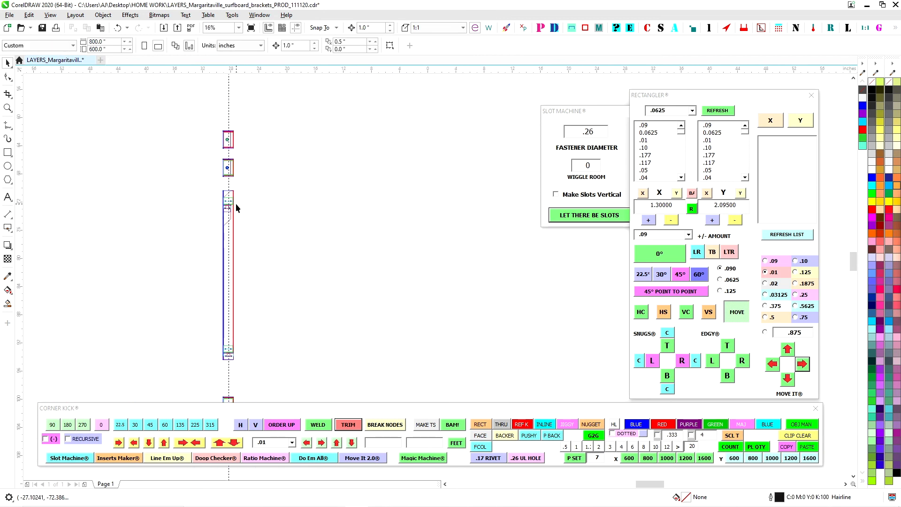
Step: Move the 0.25-inch sky blue circle to the open area left of the long bracket's upper end
scroll(236, 205, up, 4)
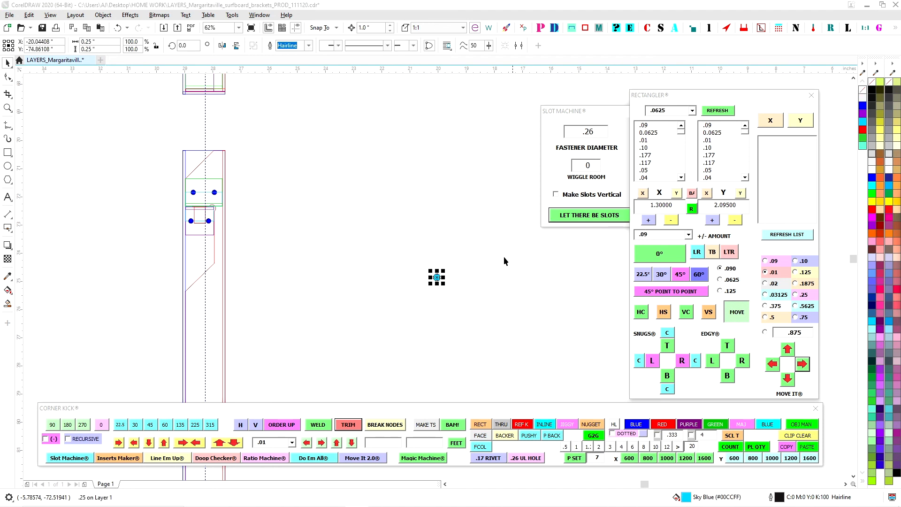
drag(437, 278, 151, 183)
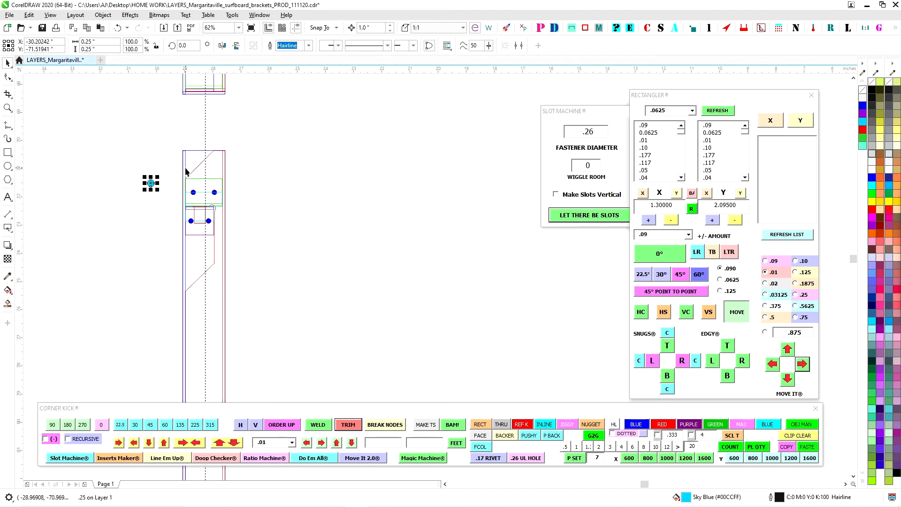
scroll(448, 232, left, 3)
scroll(345, 187, up, 2)
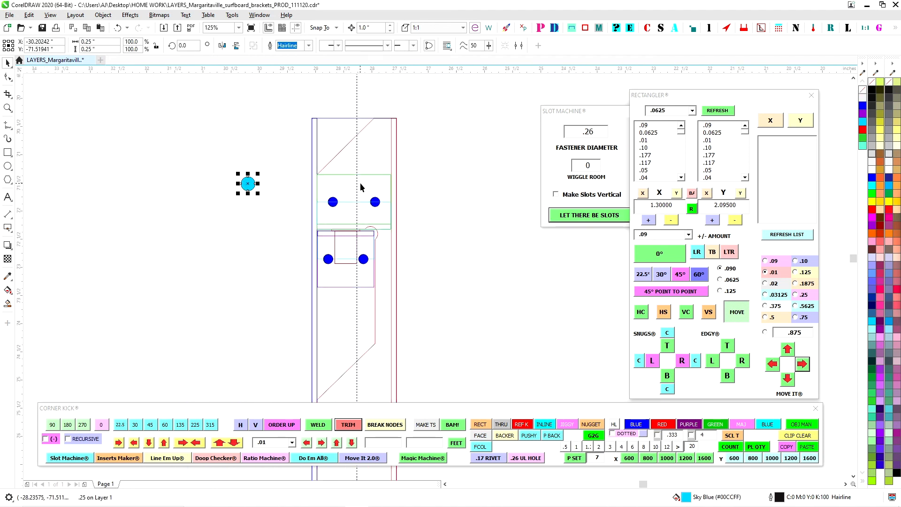
Step: Align the sky blue circle's top with the long bracket's top edge
shift+click(317, 140)
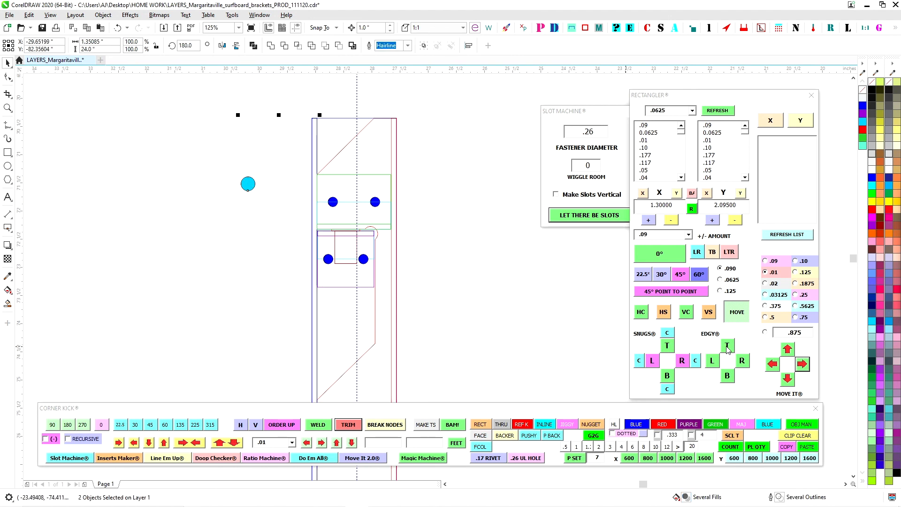
click(686, 311)
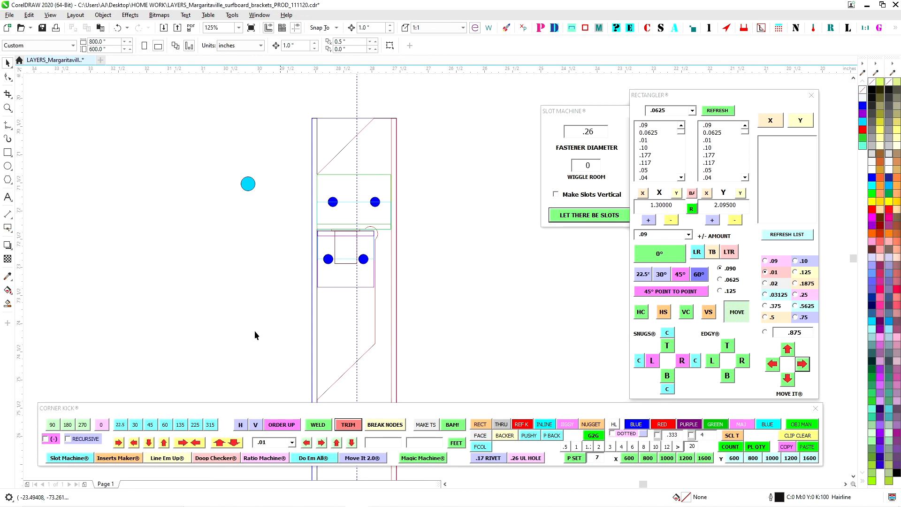
drag(287, 212, 288, 214)
shift+click(316, 138)
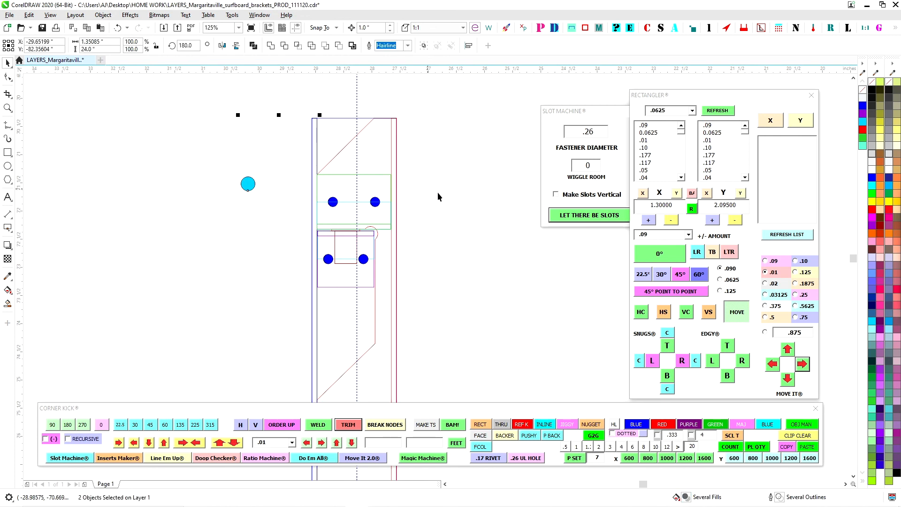
key(t)
click(472, 178)
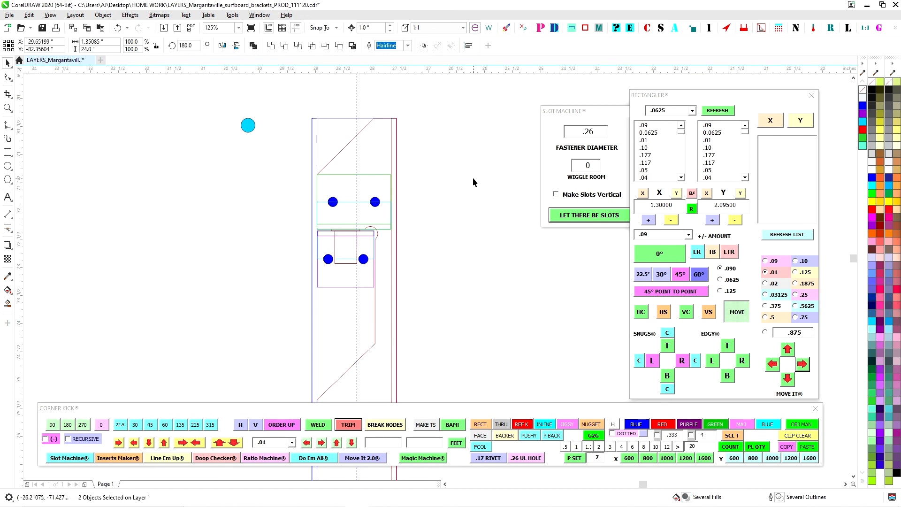
Step: Centre the sky blue circle vertically on the long bracket's top edge and shift it down 1 inch
key(Tab)
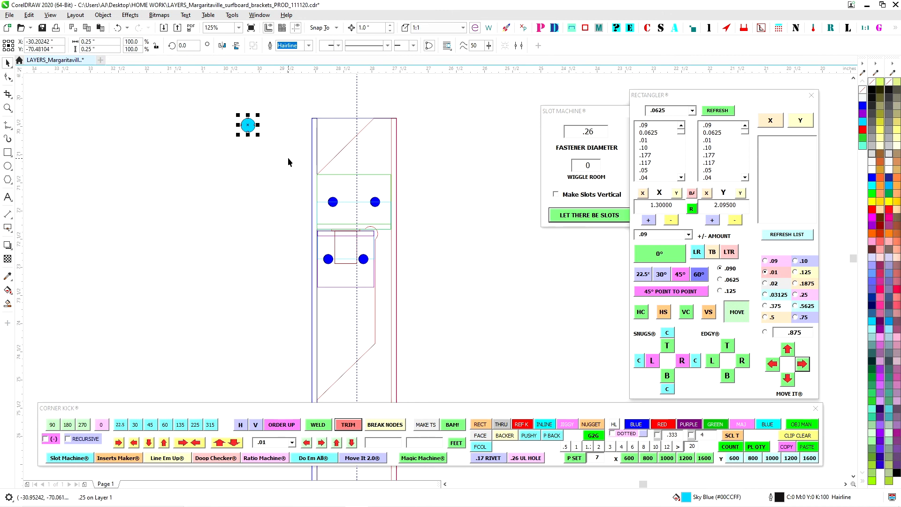
shift+click(318, 132)
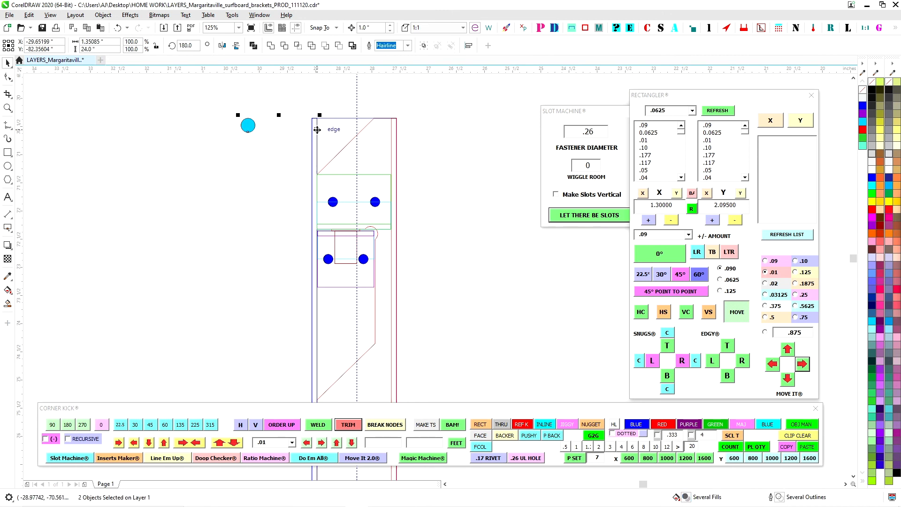
click(727, 346)
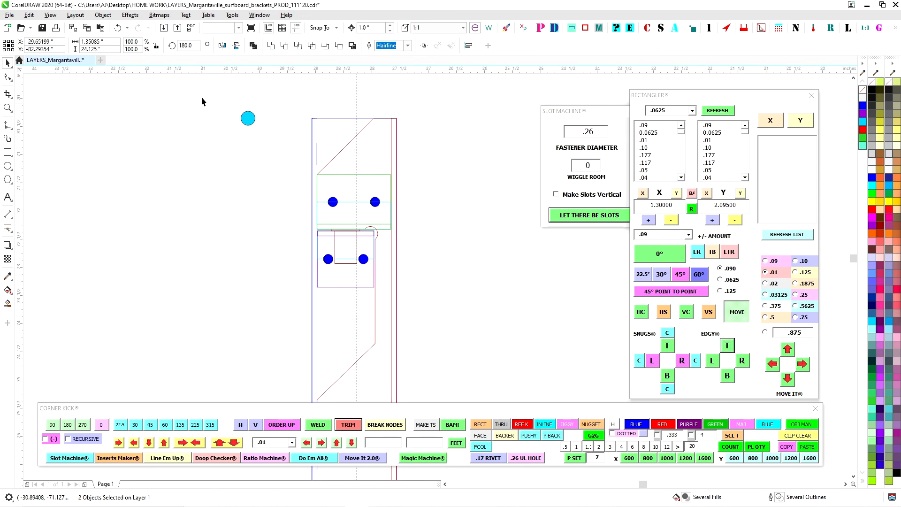
click(248, 119)
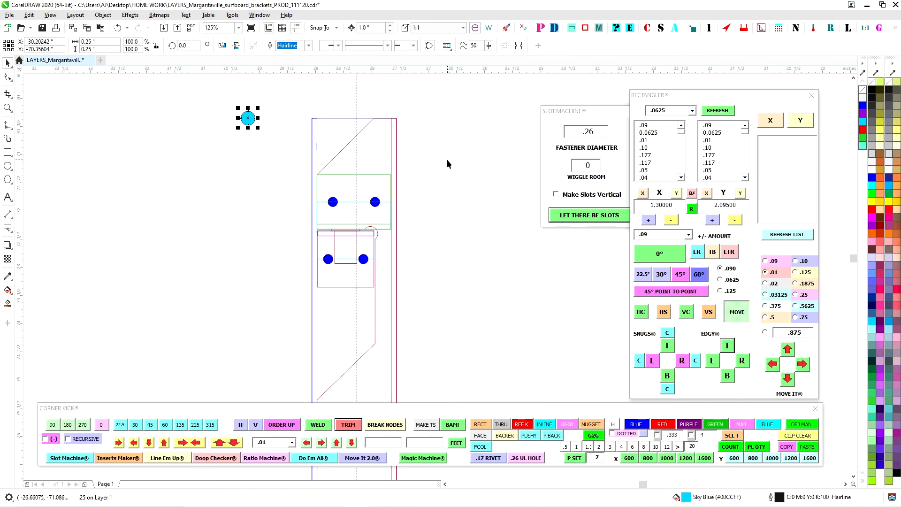
key(Down)
click(470, 153)
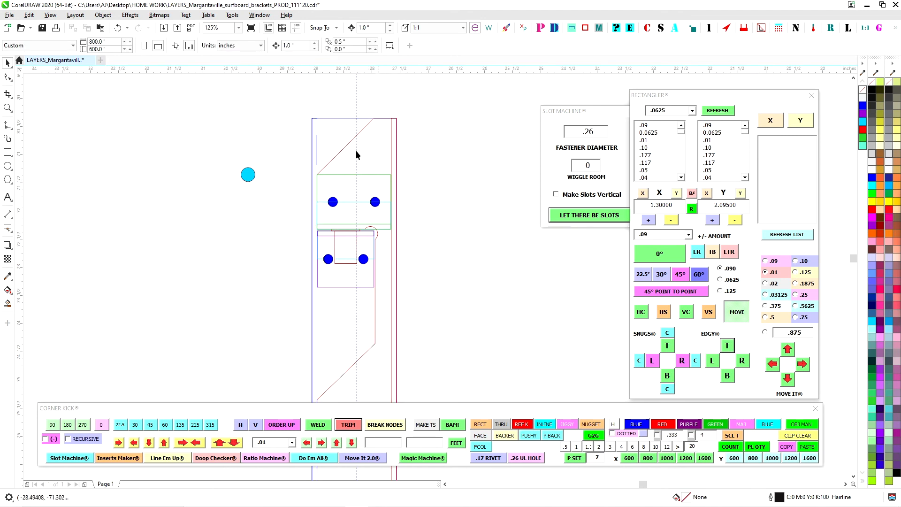
Step: Duplicate the sky blue circle and move the copy straight down to beside the long bracket's lower end
scroll(411, 176, down, 3)
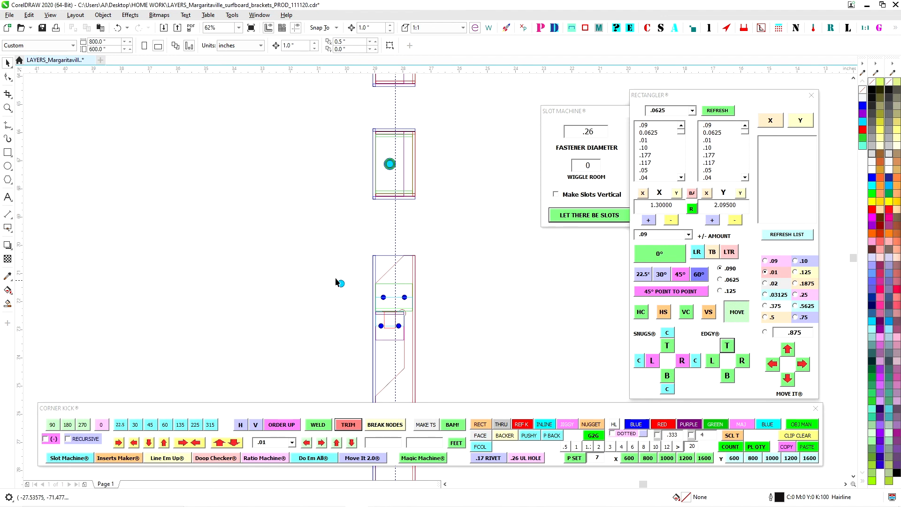
scroll(330, 262, down, 5)
drag(376, 280, 422, 211)
drag(360, 162, 370, 181)
key(Down)
key(Down)
key(Down)
key(Down)
key(Down)
key(Down)
key(Down)
key(Down)
key(Down)
key(Down)
key(Down)
key(Down)
key(Down)
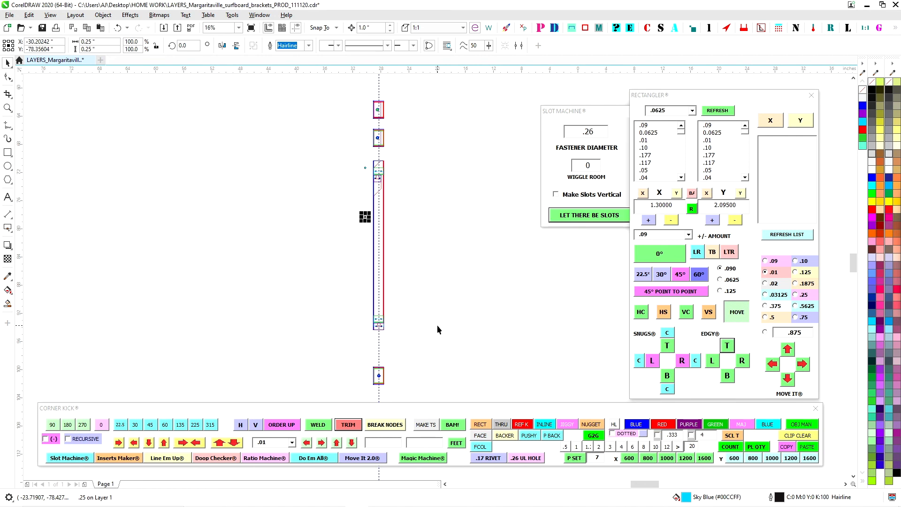
scroll(367, 320, up, 5)
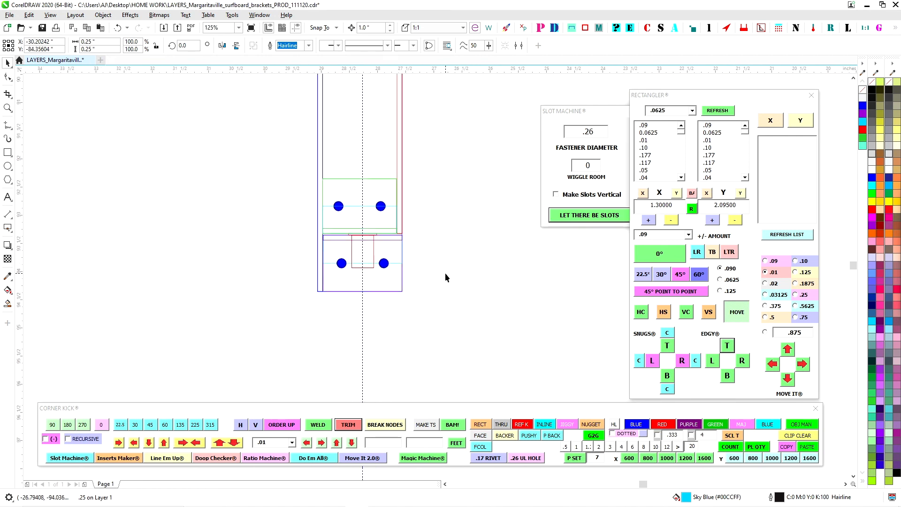
key(Down)
key(Down)
key(Down)
key(Down)
Step: Snap the copied circle's centre to the bracket's lower-left corner and offset it 1 inch left and 2 inches up
drag(254, 179, 318, 291)
scroll(516, 300, down, 2)
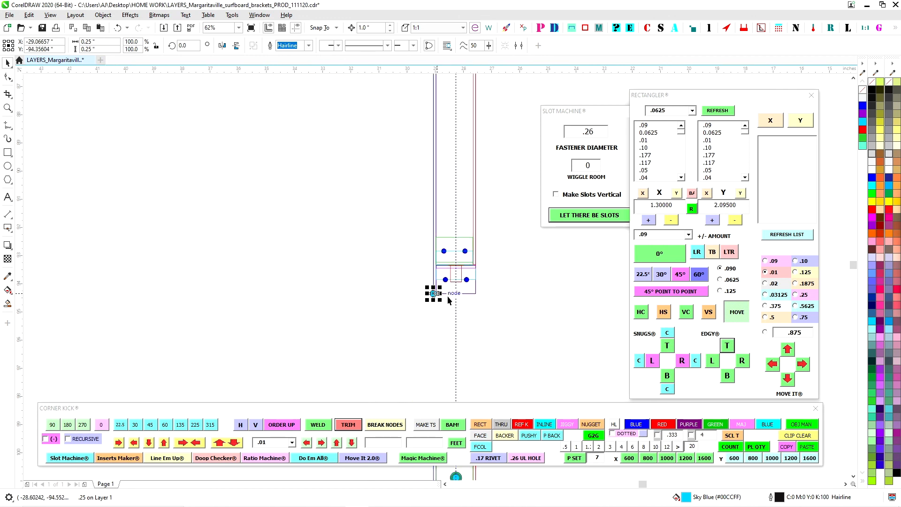
scroll(435, 288, up, 4)
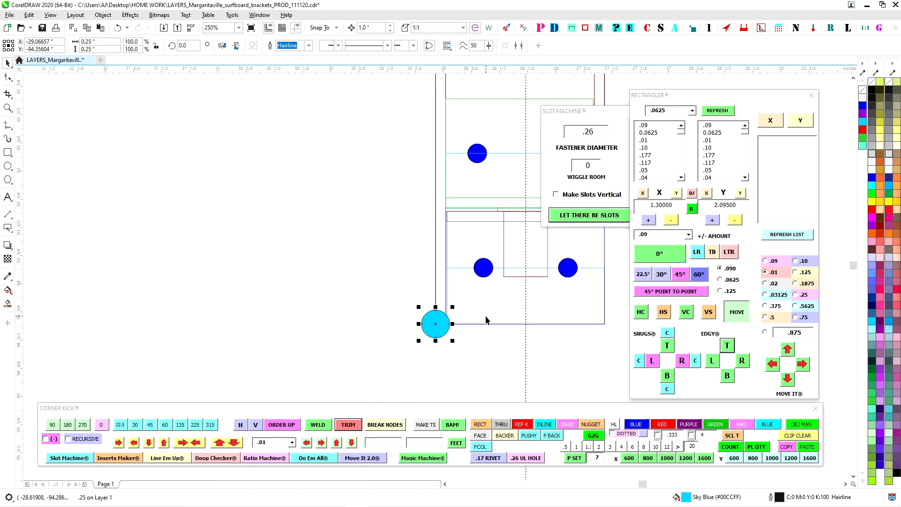
key(Left)
drag(272, 228, 365, 350)
key(Up)
key(Up)
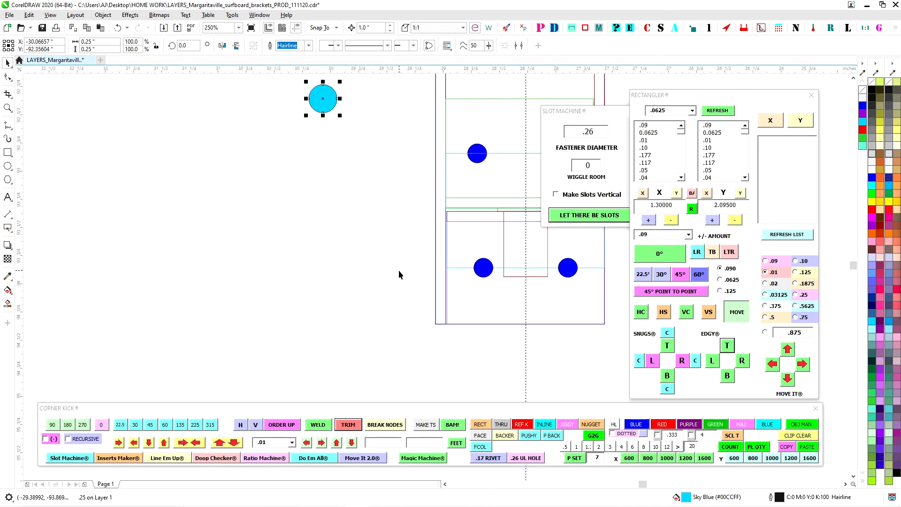
scroll(382, 258, down, 4)
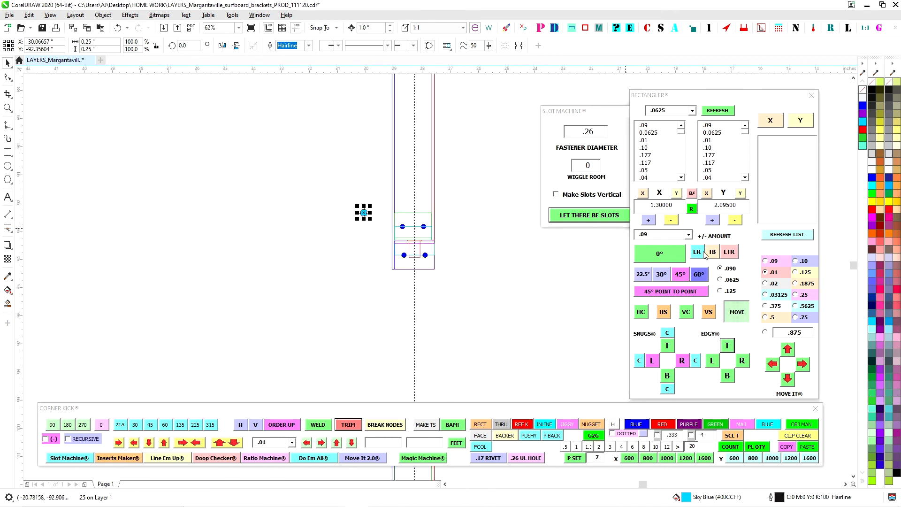
Step: Set the move distance to .5 and shift the lower sky blue circle down by that amount
click(775, 318)
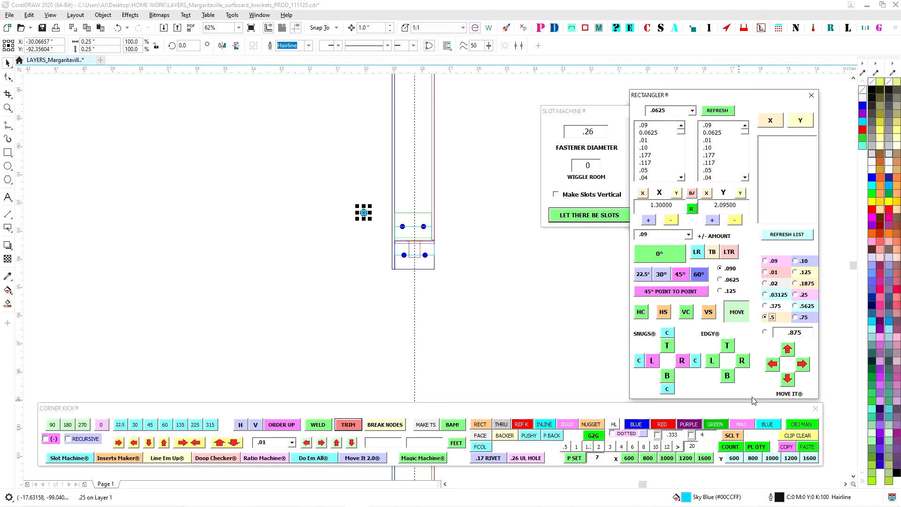
click(787, 379)
scroll(389, 234, up, 4)
click(322, 221)
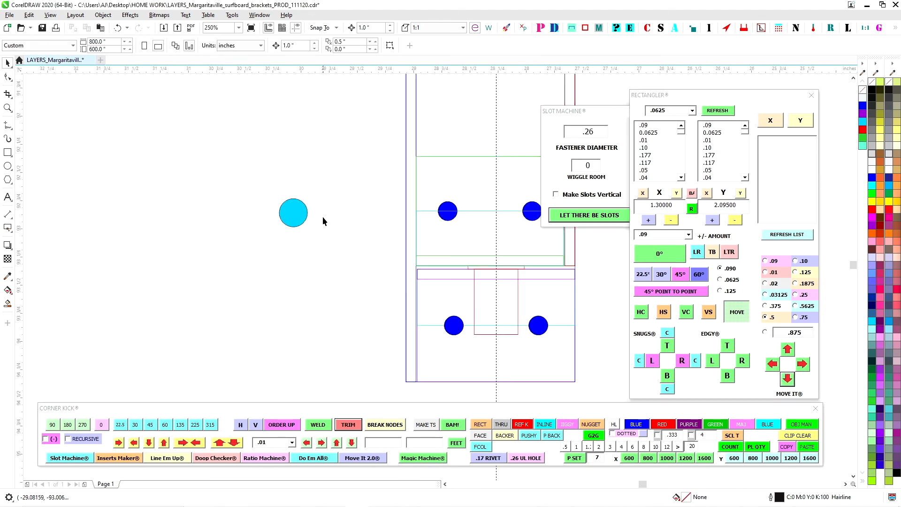
Step: Measure the centre-to-centre distance between the upper and lower sky blue circles beside the long bracket
scroll(395, 278, down, 3)
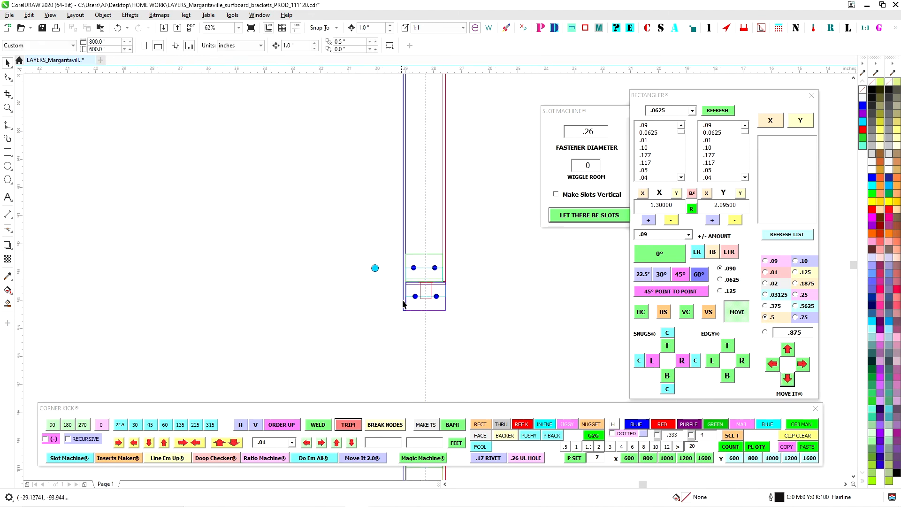
scroll(452, 274, down, 4)
drag(377, 234, 378, 309)
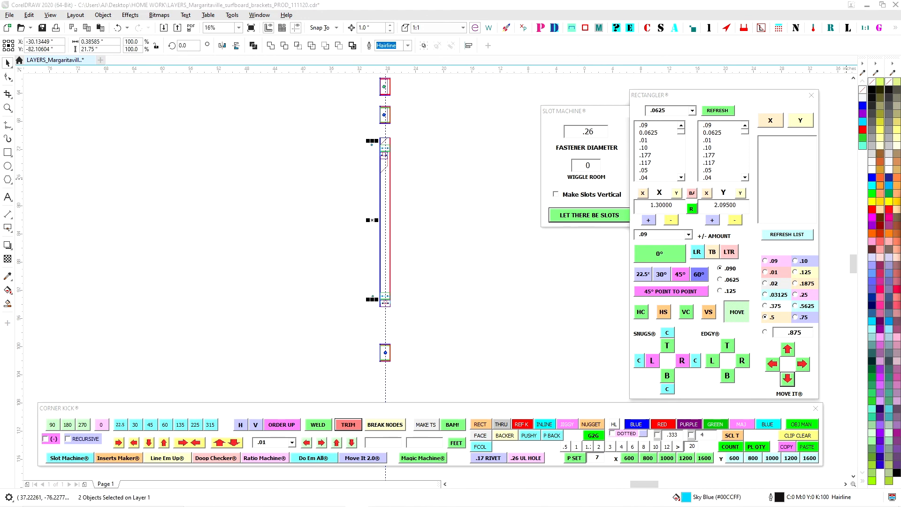
click(171, 183)
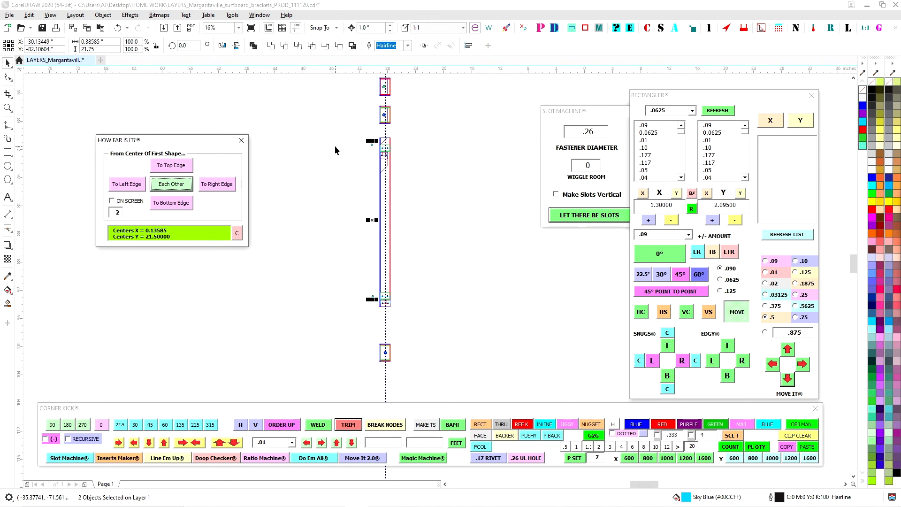
click(340, 196)
Step: Duplicate the upper sky blue circle and move the copy about 6 inches down beside the long bracket
drag(346, 136, 375, 167)
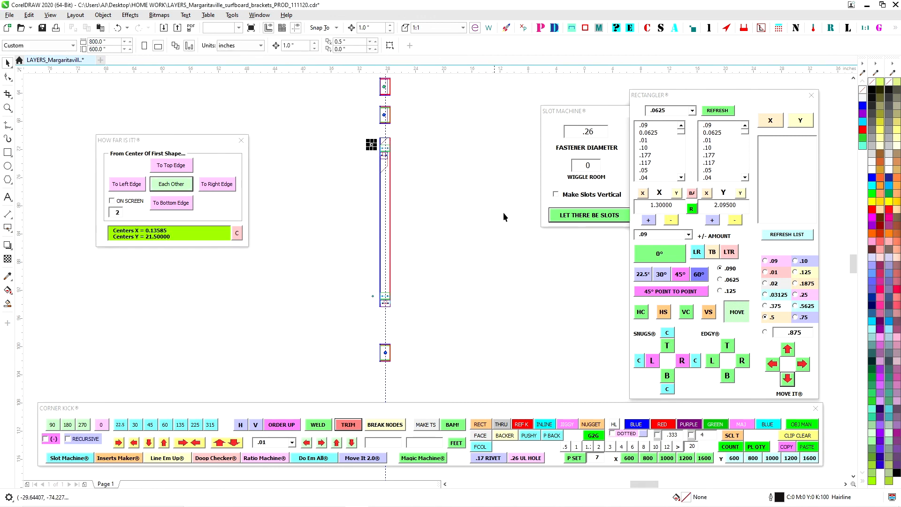
key(Down)
key(Down)
key(Down)
key(Down)
key(Down)
key(Down)
Step: Distribute the three sky blue circles evenly by their centres along the long bracket's height
drag(340, 125, 375, 311)
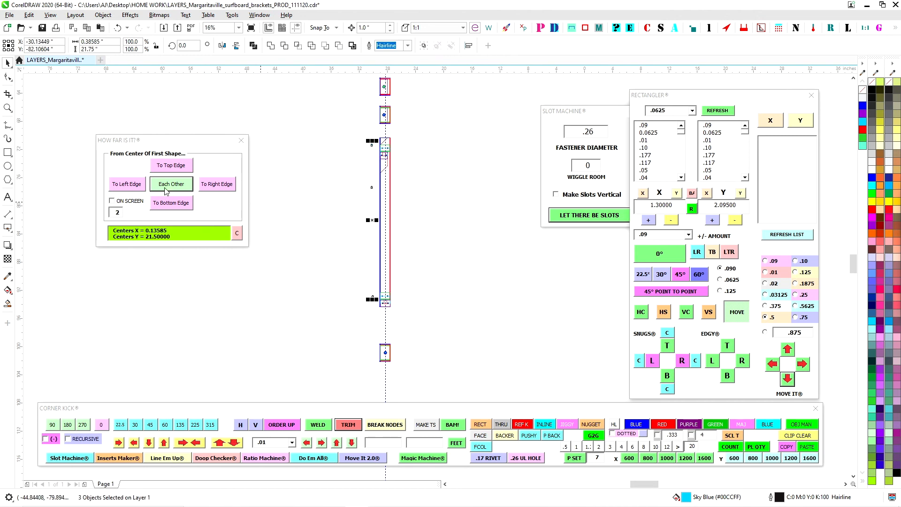
click(687, 313)
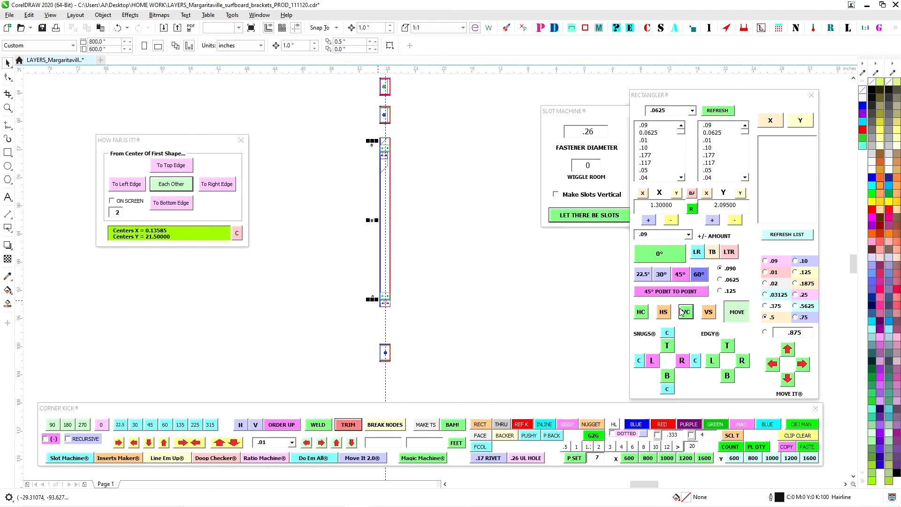
click(344, 150)
scroll(388, 165, up, 2)
Step: Clear the distance-measuring window from the drawing and examine the three circles' spacing beside the long bracket
drag(237, 141, 203, 124)
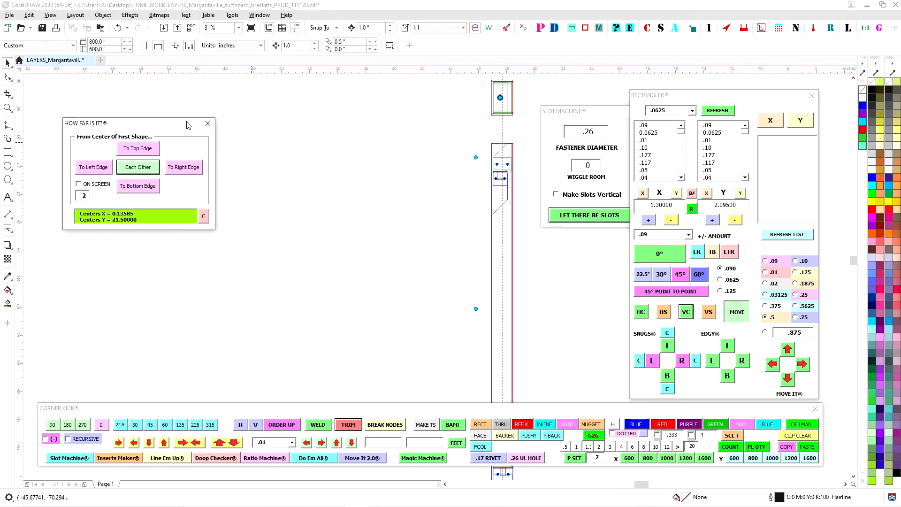
scroll(422, 201, down, 2)
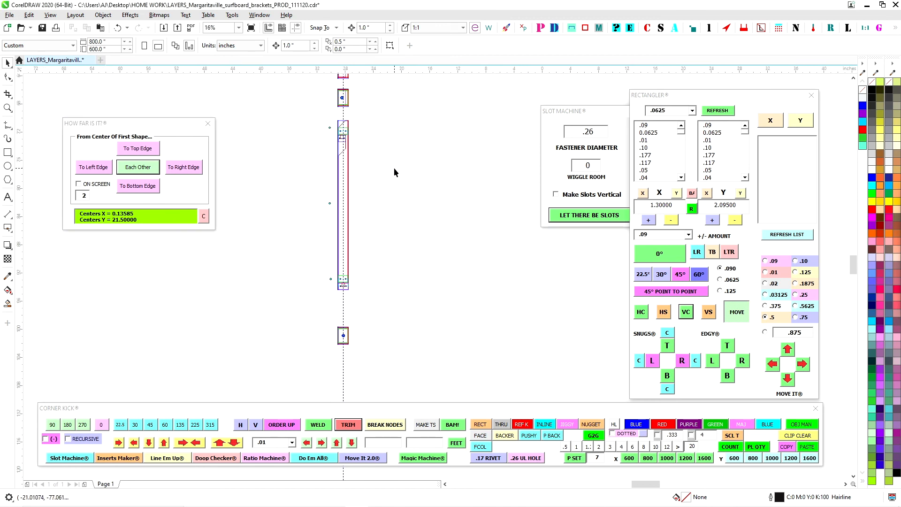
drag(334, 232, 334, 231)
drag(169, 126, 900, 178)
click(315, 133)
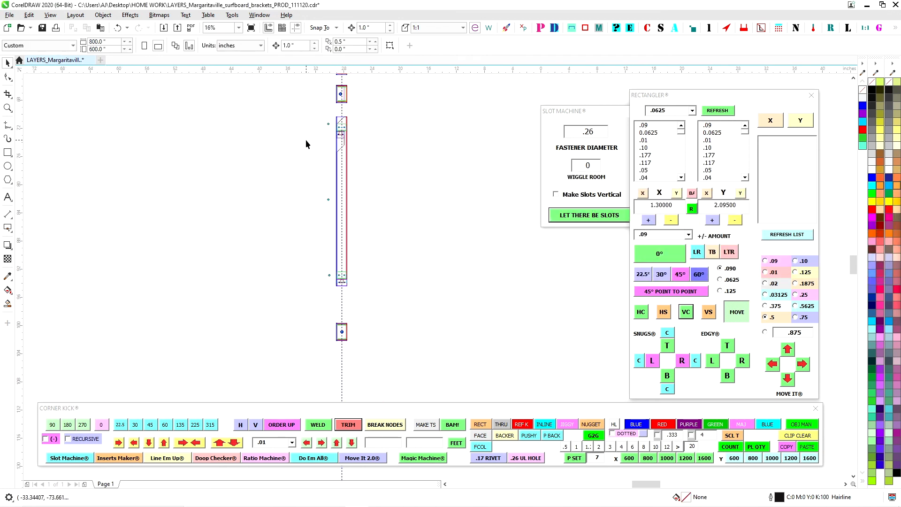
drag(305, 139, 179, 137)
scroll(229, 122, up, 2)
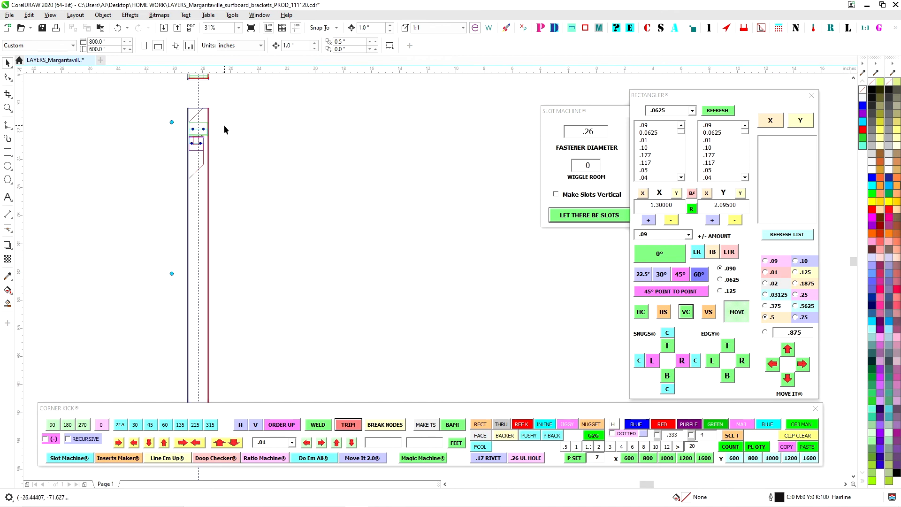
scroll(153, 110, down, 2)
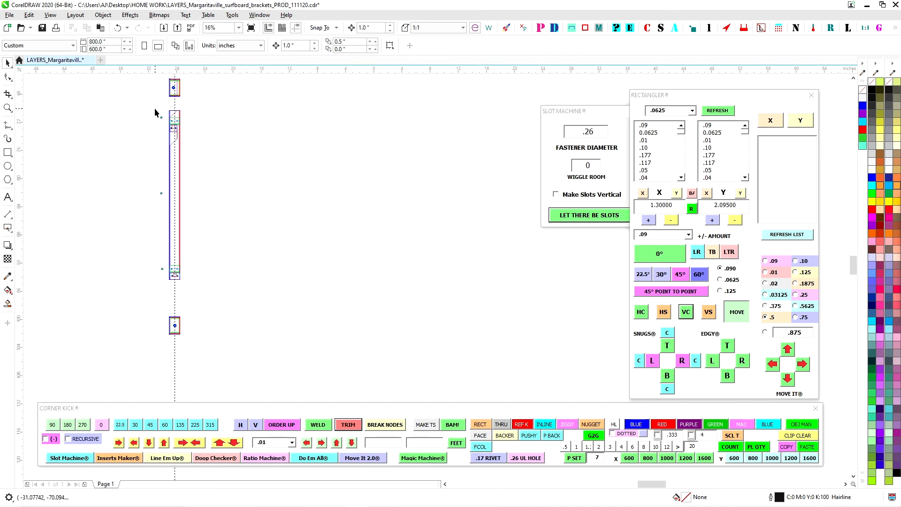
scroll(155, 113, up, 2)
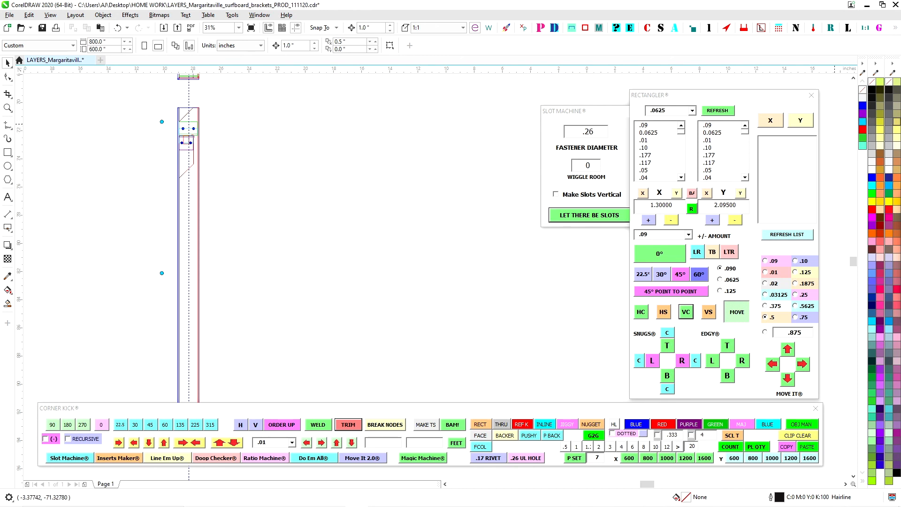
Step: Snap the 0.1875-inch spring green circle's centre to the long bracket's upper-right corner and offset it 1 inch right
drag(440, 279, 413, 194)
scroll(274, 153, up, 1)
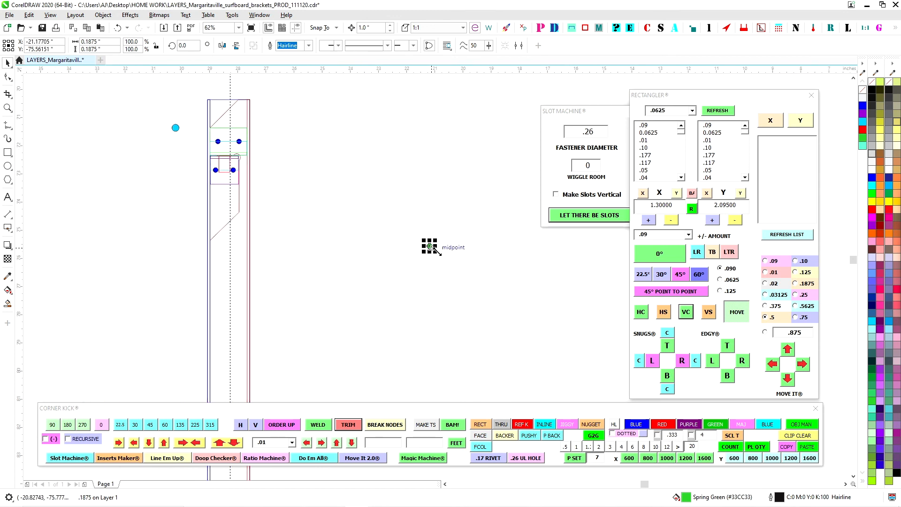
drag(428, 247, 280, 118)
scroll(280, 118, up, 3)
drag(336, 135, 256, 95)
scroll(297, 138, down, 3)
key(Right)
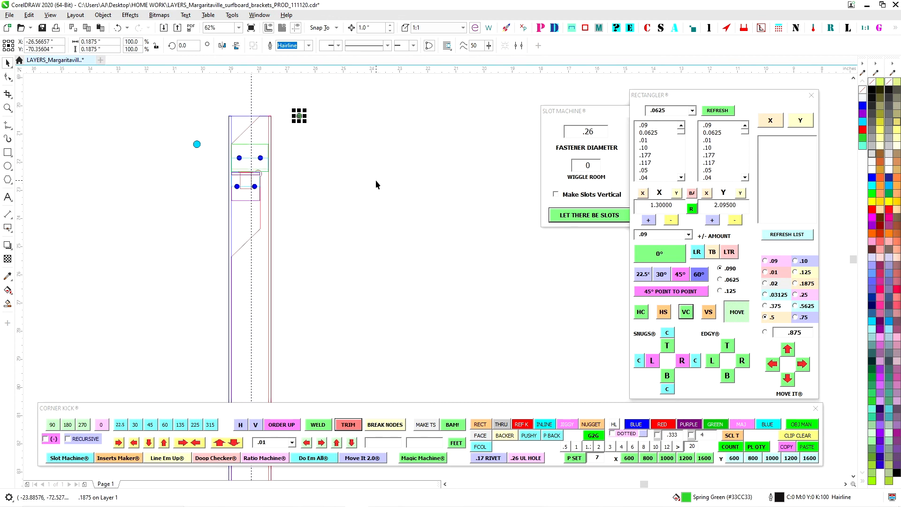
Step: Lower the spring green circle 1 inch beside the long bracket's upper end and place a duplicate 2 inches below it
key(Down)
scroll(364, 213, down, 5)
scroll(347, 114, up, 2)
key(Down)
key(Down)
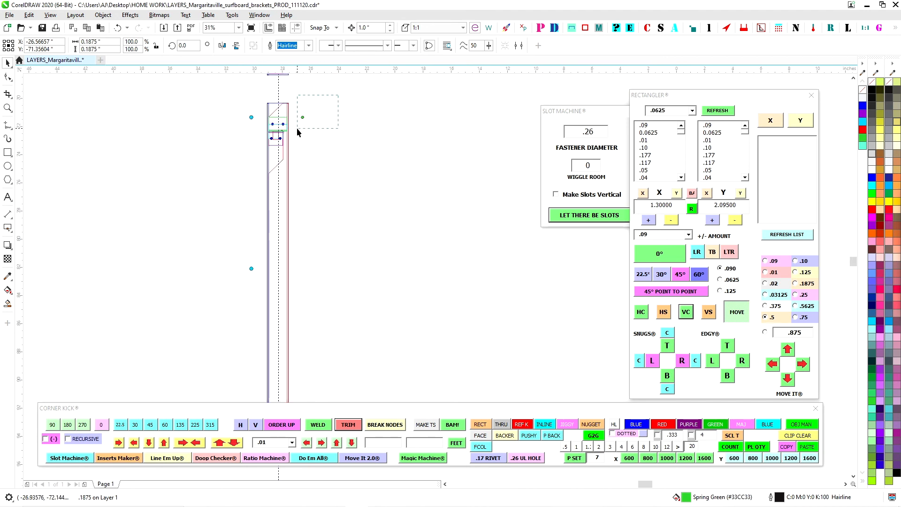
Step: Align the duplicate green circle's centre with the long bracket's bottom edge and raise it 1 inch
click(291, 194)
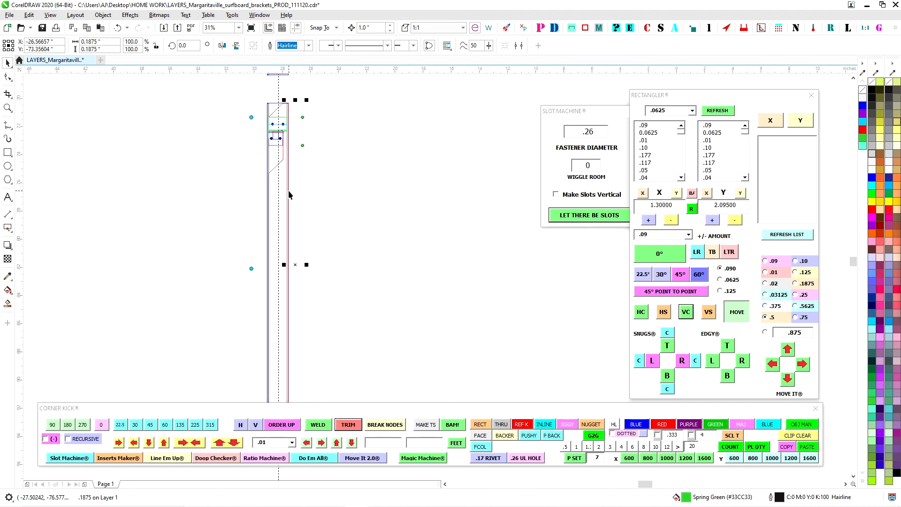
shift+click(288, 194)
scroll(351, 324, down, 2)
scroll(351, 324, up, 4)
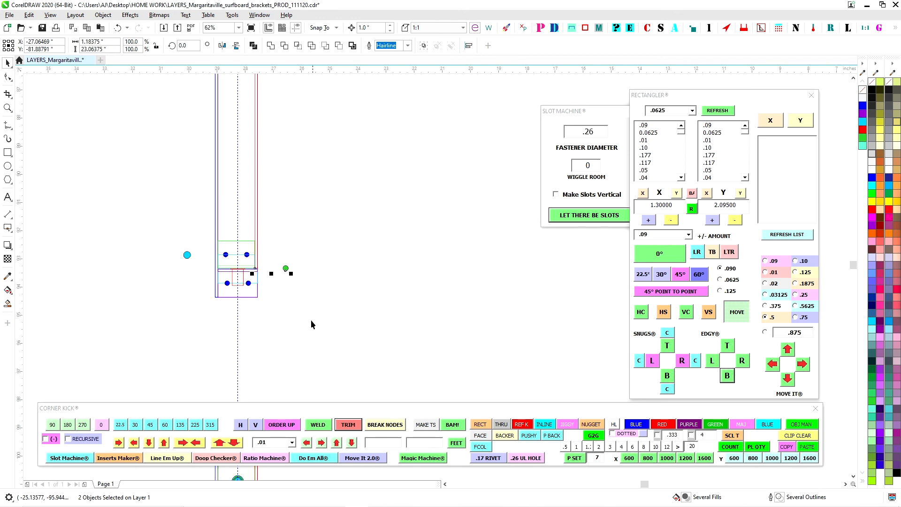
click(261, 218)
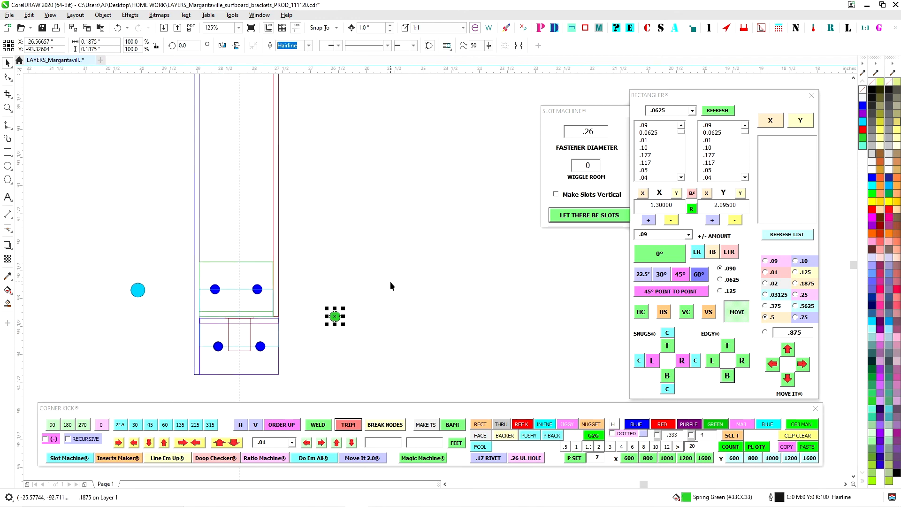
key(Up)
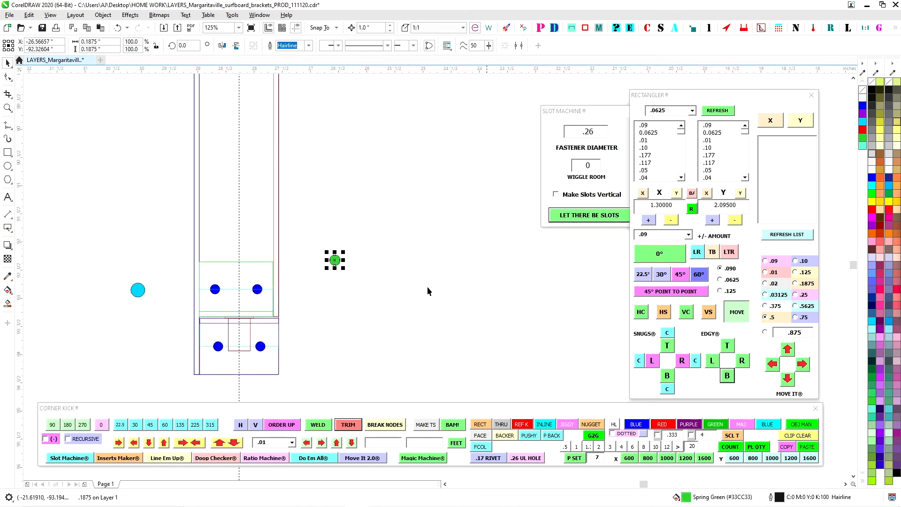
Step: Duplicate the lower spring green circle and raise the copy 4 inches
scroll(347, 279, down, 4)
drag(416, 312, 388, 348)
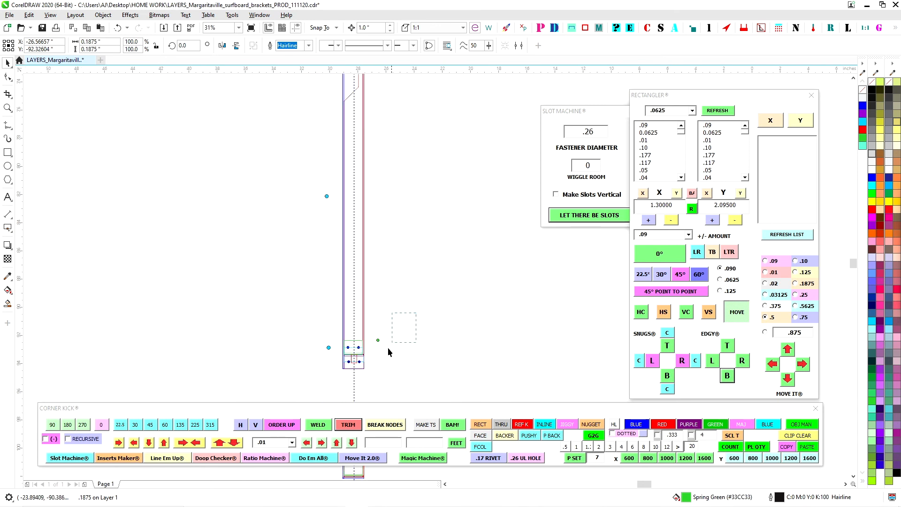
key(Up)
key(Up)
key(Up)
key(Up)
scroll(446, 269, down, 1)
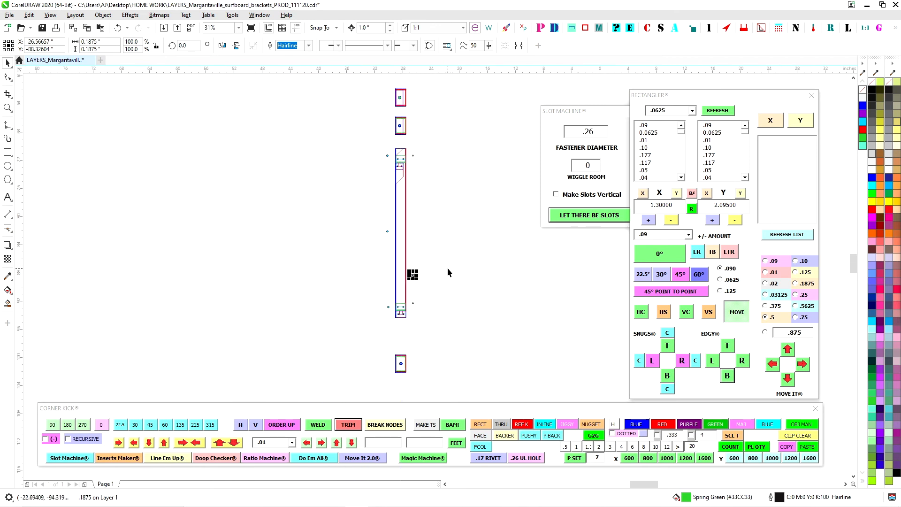
Step: Duplicate the raised green circle farther up the bracket and distribute all four green circles vertically by their centres
key(Up)
key(Up)
key(Up)
key(Up)
key(Up)
key(Up)
key(Up)
key(Up)
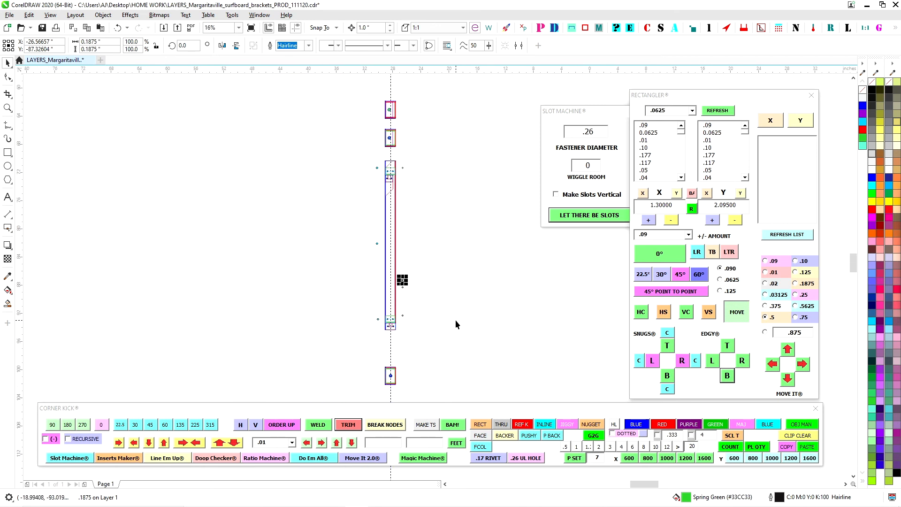
drag(410, 308, 399, 334)
click(645, 315)
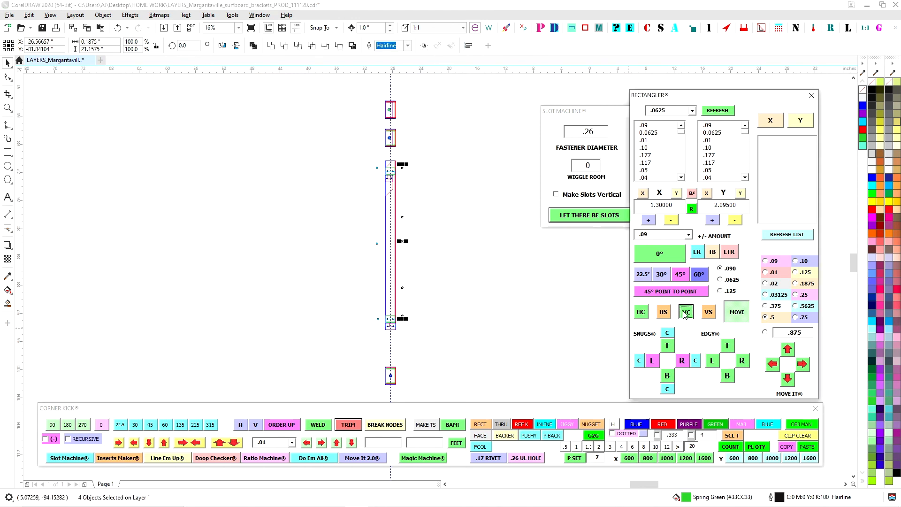
Step: Move the column of four spring green circles 5 inches right, away from the long bracket
scroll(394, 202, up, 1)
drag(458, 208, 399, 341)
scroll(408, 254, right, 3)
drag(359, 211, 319, 243)
scroll(376, 259, down, 1)
drag(367, 164, 336, 340)
key(Right)
key(Right)
key(Right)
key(Right)
key(Right)
click(307, 162)
Step: Review the sky blue and green circle columns beside the long bracket and save the drawing
scroll(323, 182, up, 1)
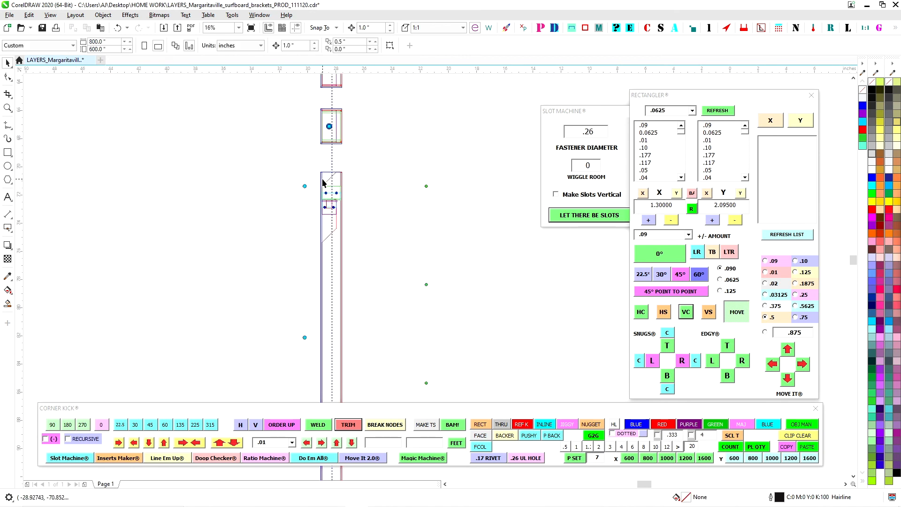
scroll(364, 168, down, 1)
scroll(346, 117, up, 1)
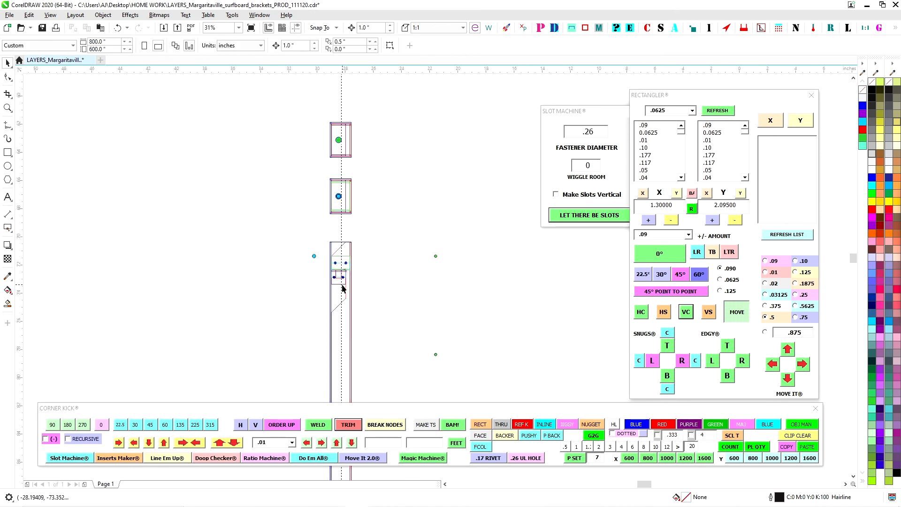
scroll(342, 282, up, 1)
scroll(334, 256, down, 2)
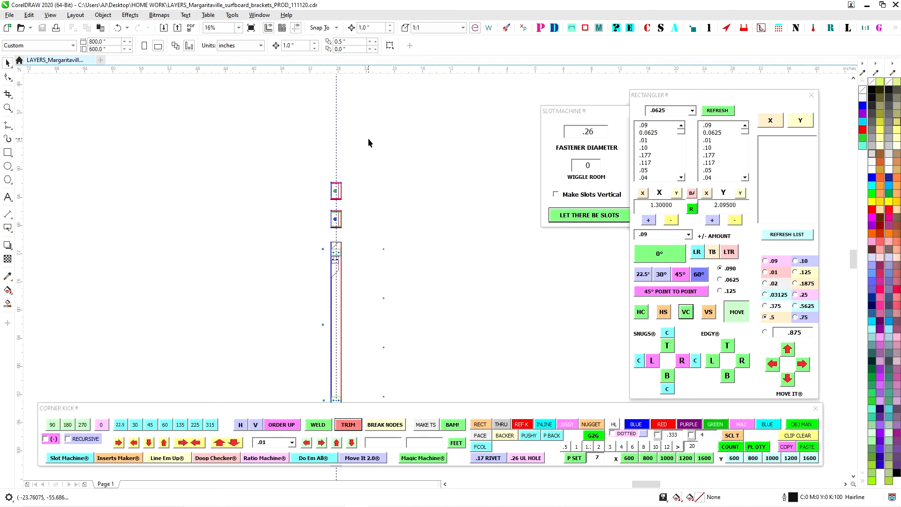
drag(378, 206, 359, 164)
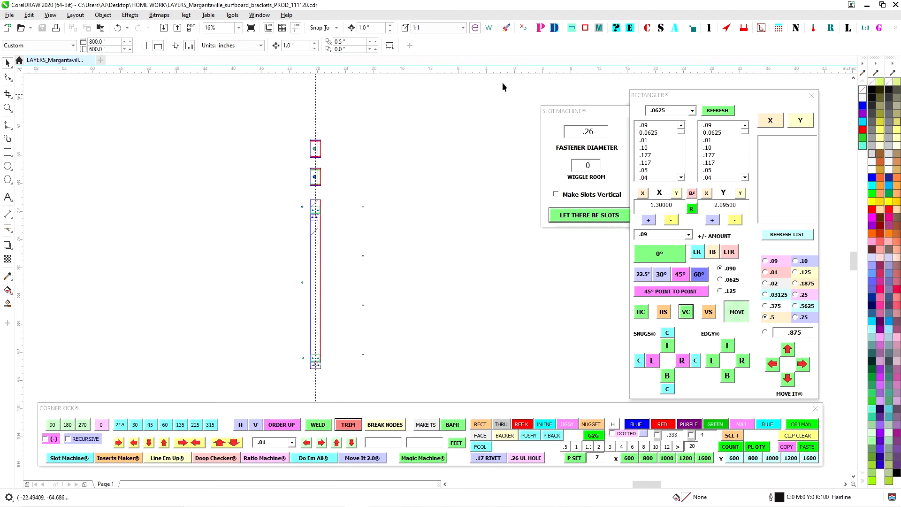
Step: Close the Slot Machine window and move the Rectangler window aside to free drawing space
click(555, 29)
drag(620, 112, 549, 112)
click(566, 111)
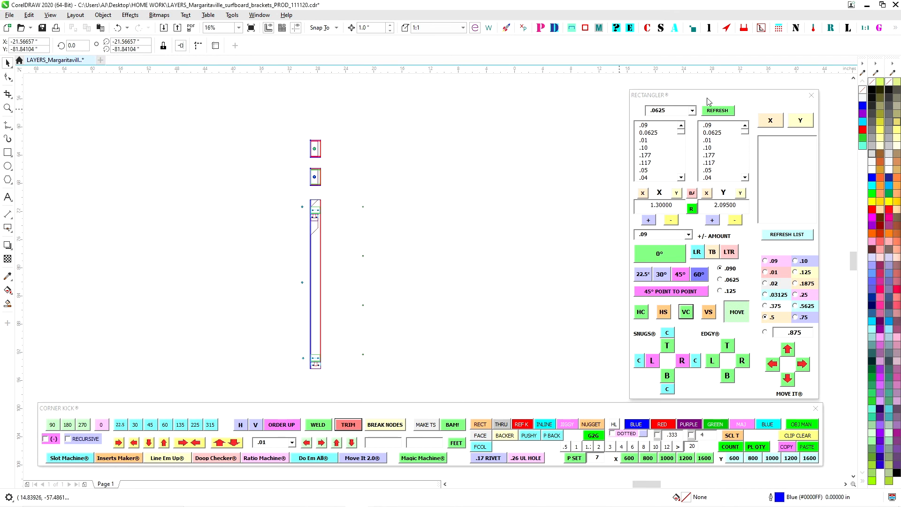
drag(752, 99, 788, 102)
click(751, 304)
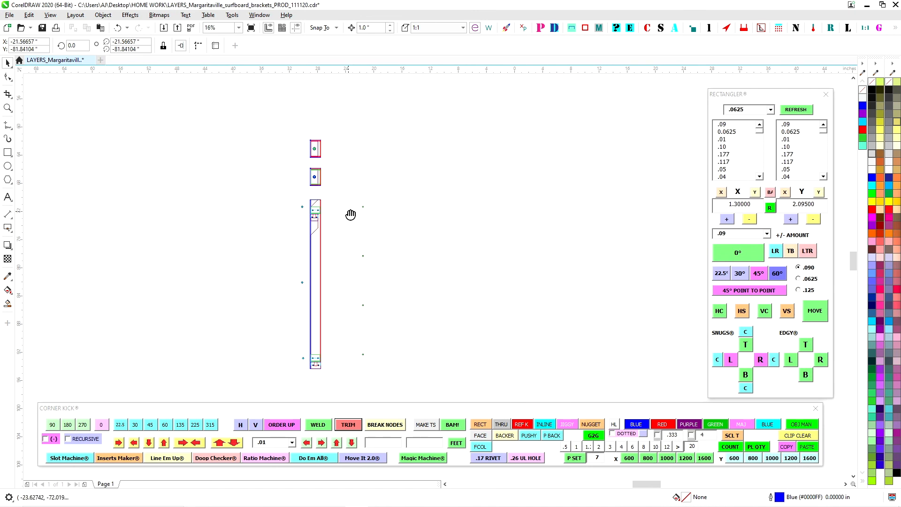
Step: Copy the complete long bracket assembly about 17.8 inches to the right, beyond the green circle column
drag(350, 215, 346, 197)
drag(301, 175, 331, 362)
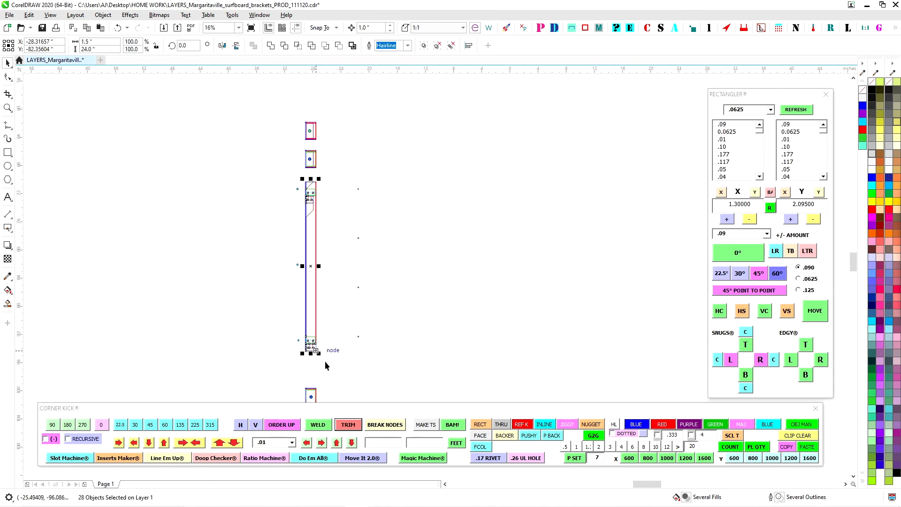
drag(311, 267, 436, 268)
right_click(436, 267)
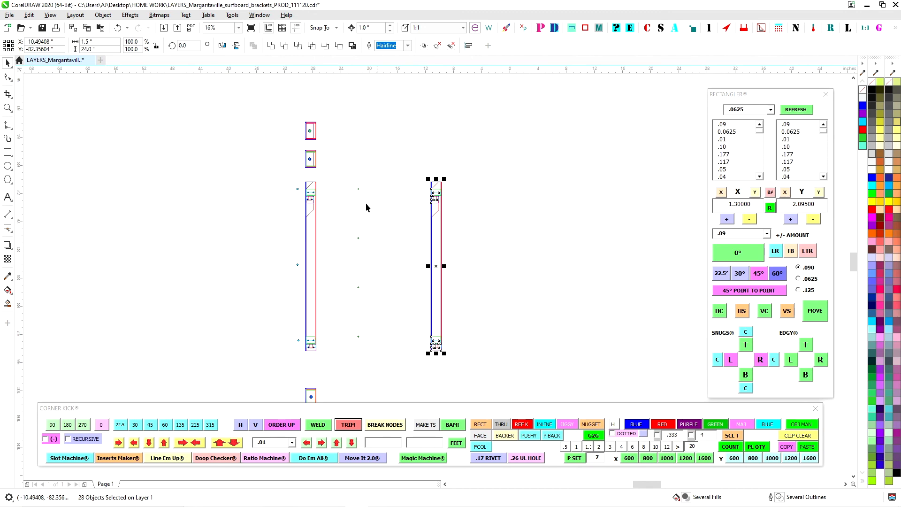
Step: Delete the full-length blue outer layer from the copied long bracket
scroll(343, 204, up, 2)
scroll(552, 183, up, 4)
click(531, 184)
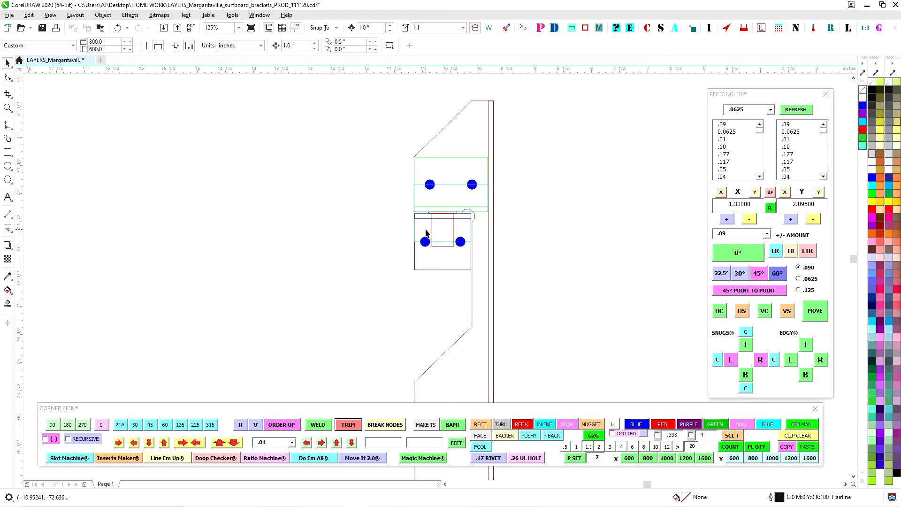
Step: Delete the small flange pieces and their two blue holes beneath the green flange at both ends of the copied long bracket
scroll(369, 185, up, 2)
drag(530, 322, 529, 322)
scroll(336, 312, down, 4)
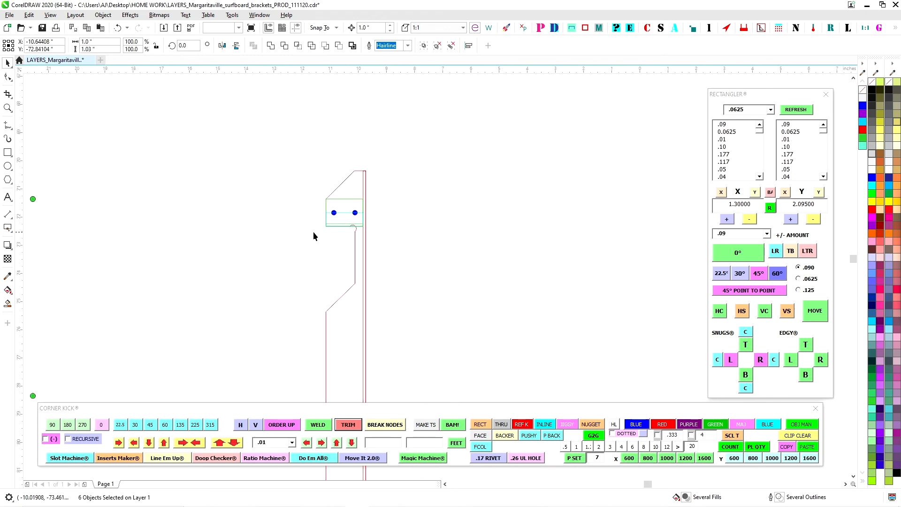
scroll(448, 303, up, 2)
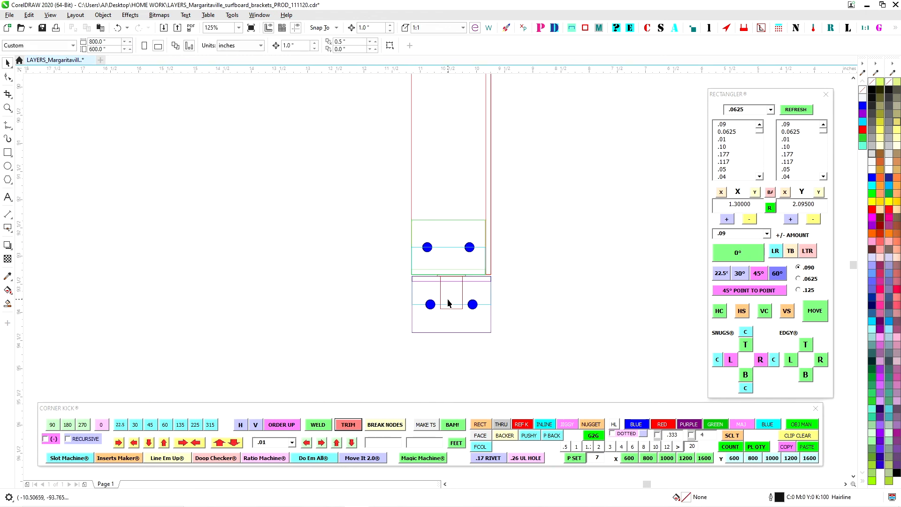
drag(338, 270, 338, 270)
key(Delete)
scroll(385, 286, down, 2)
scroll(479, 306, down, 1)
Step: Copy the small bracket directly above the original long bracket over to the long bracket copy and rotate it 270 degrees
drag(479, 306, 354, 302)
scroll(187, 129, up, 2)
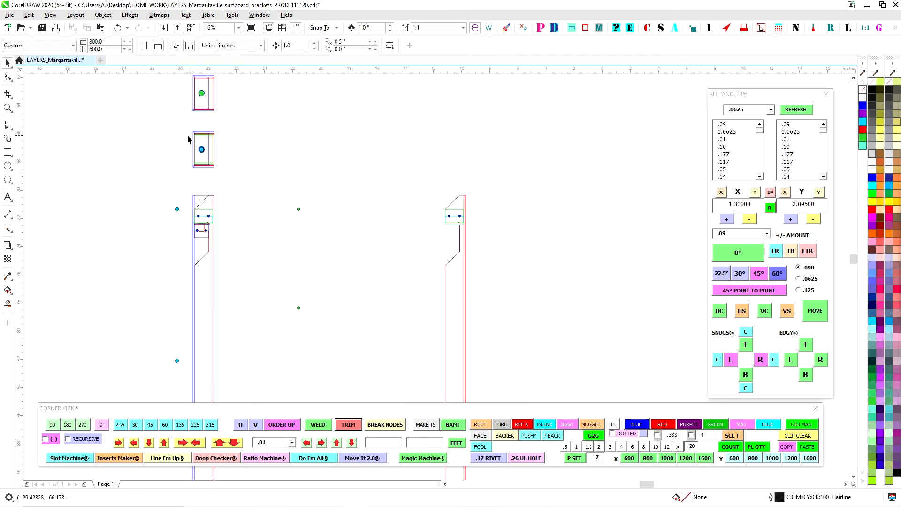
drag(185, 126, 497, 175)
click(77, 426)
Step: Snap the rotated small bracket's red lower-left corner to the long bracket copy's upper-right corner and raise it 2 inches
scroll(519, 171, up, 3)
click(336, 97)
drag(336, 94, 587, 210)
scroll(368, 180, up, 1)
drag(369, 177, 328, 354)
key(Up)
key(Up)
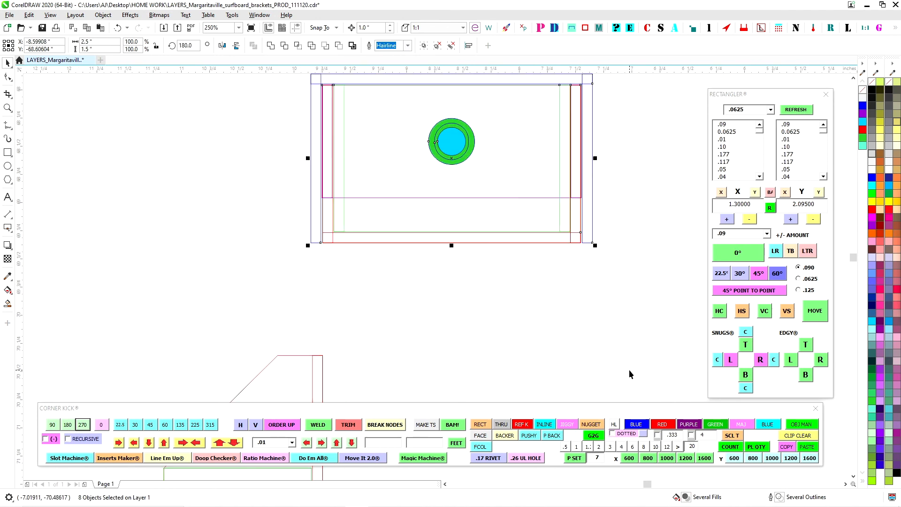
Step: Delete the blue and purple layers from the rotated small bracket above the long bracket copy, keeping the red and green ones
scroll(466, 306, down, 3)
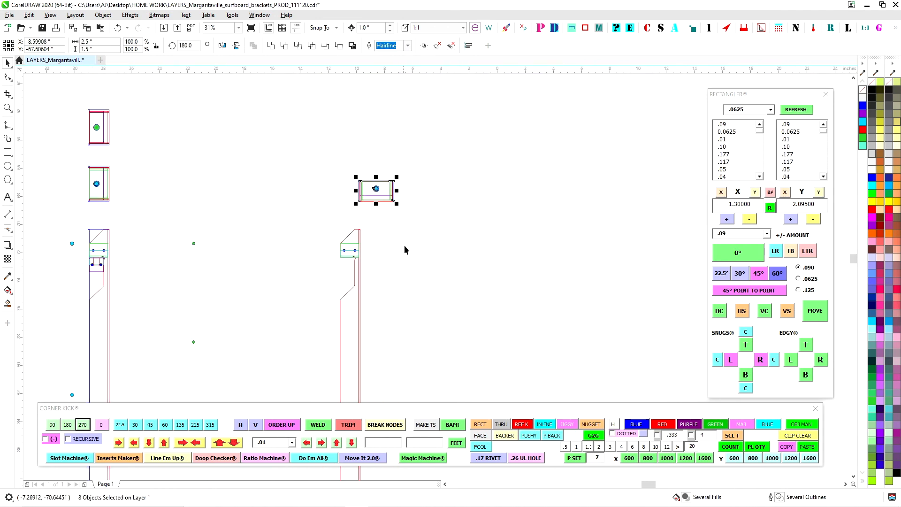
click(404, 245)
scroll(369, 178, up, 2)
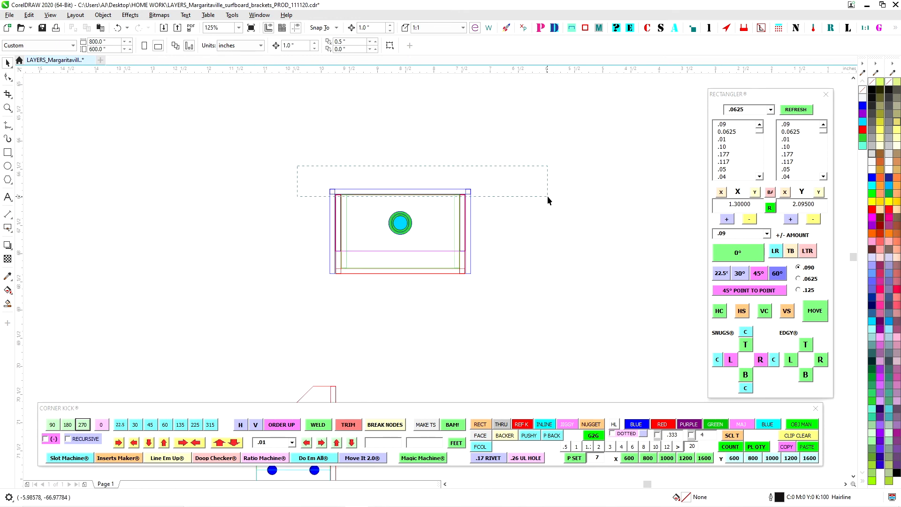
scroll(471, 231, up, 1)
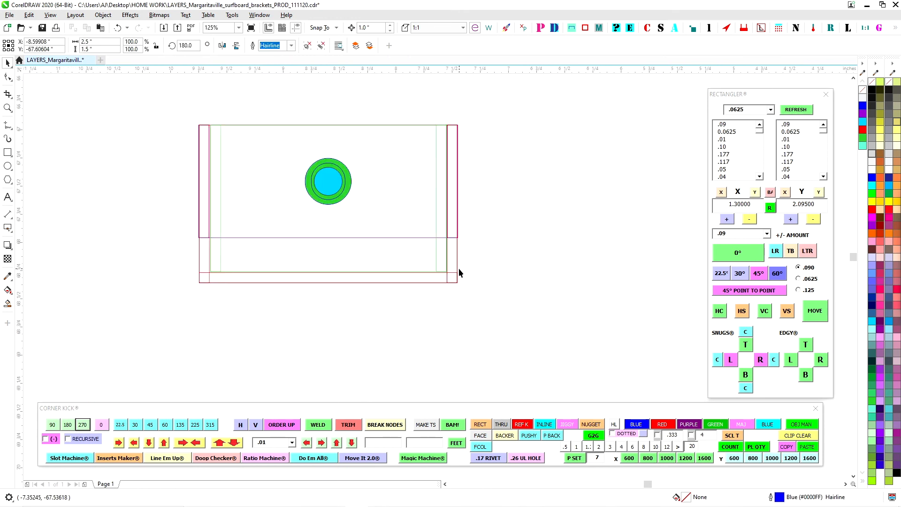
scroll(445, 216, up, 1)
scroll(451, 215, down, 2)
scroll(327, 208, up, 2)
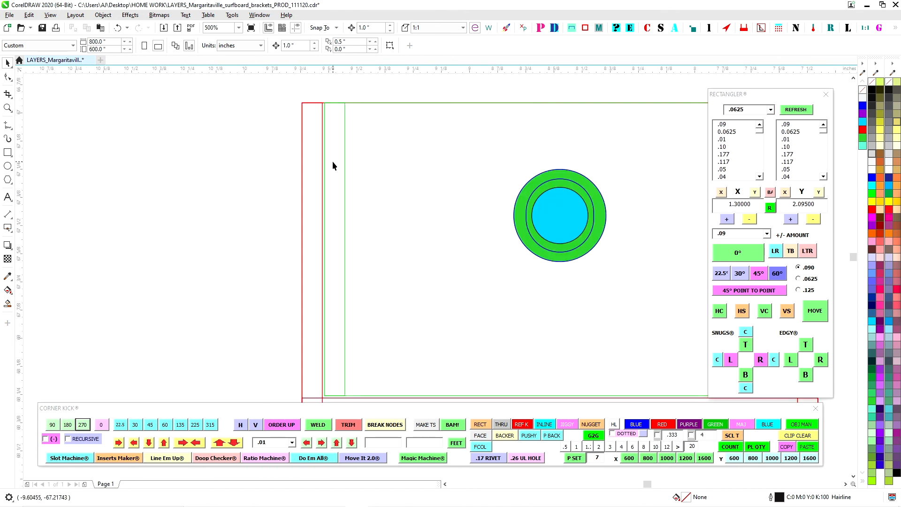
Step: Copy the small bracket below the original long bracket over to the long bracket copy's lower end and rotate it 90 degrees
scroll(332, 164, down, 2)
scroll(356, 252, down, 2)
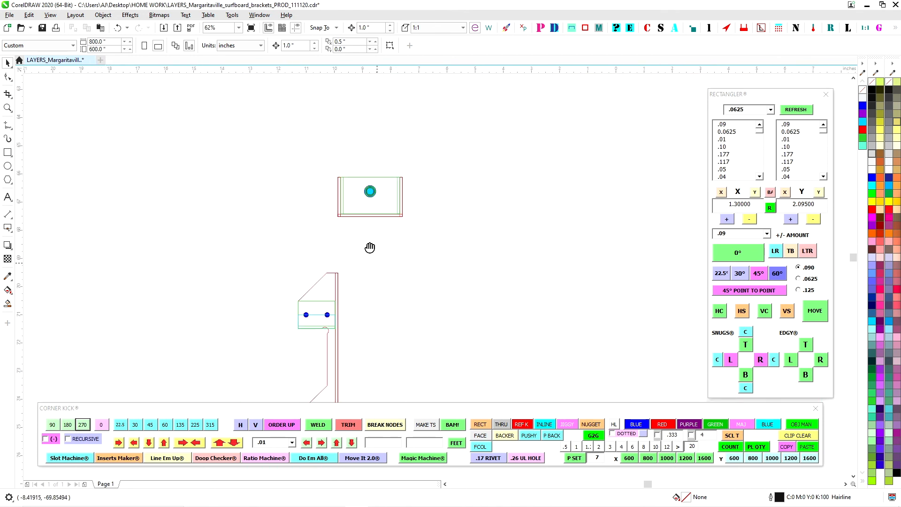
scroll(406, 232, down, 2)
scroll(405, 265, up, 1)
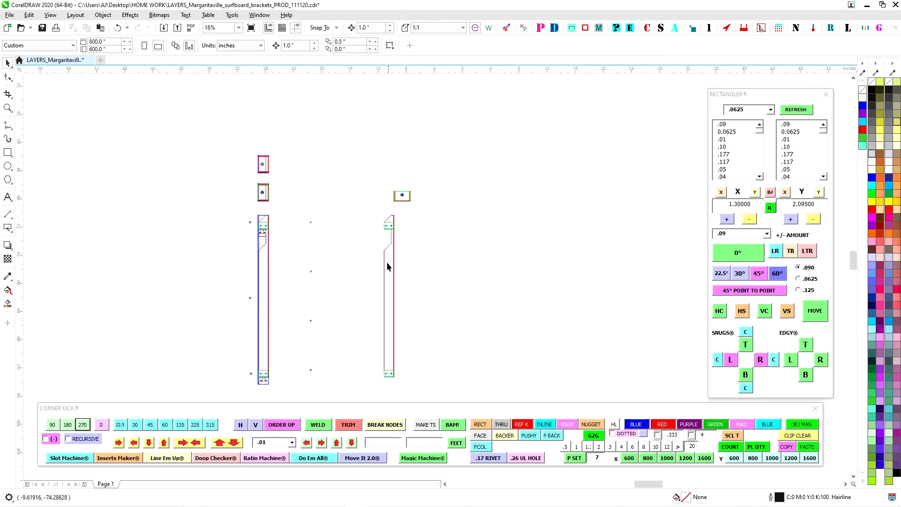
drag(462, 309, 518, 192)
scroll(337, 290, up, 1)
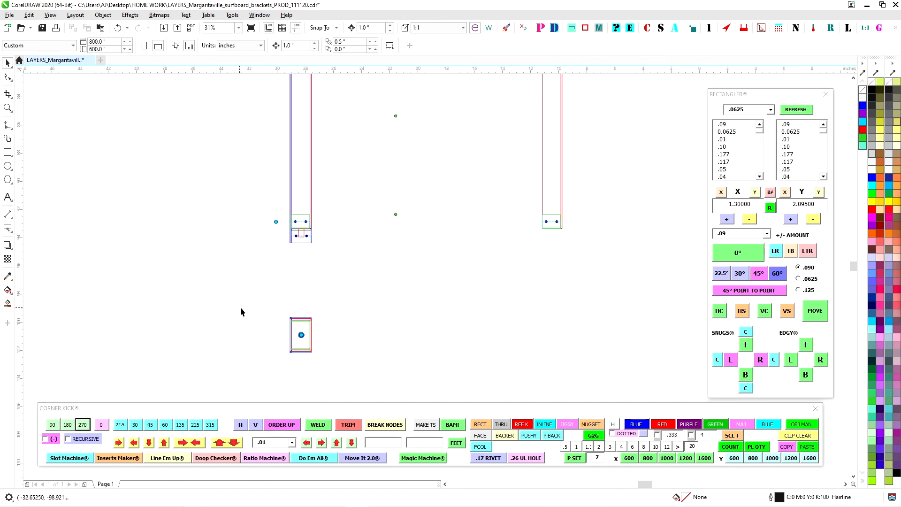
drag(313, 355, 579, 291)
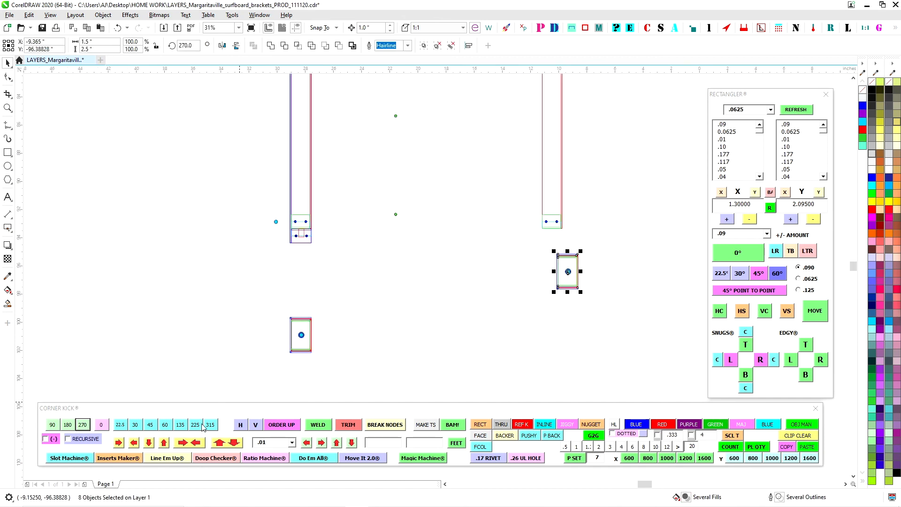
click(53, 425)
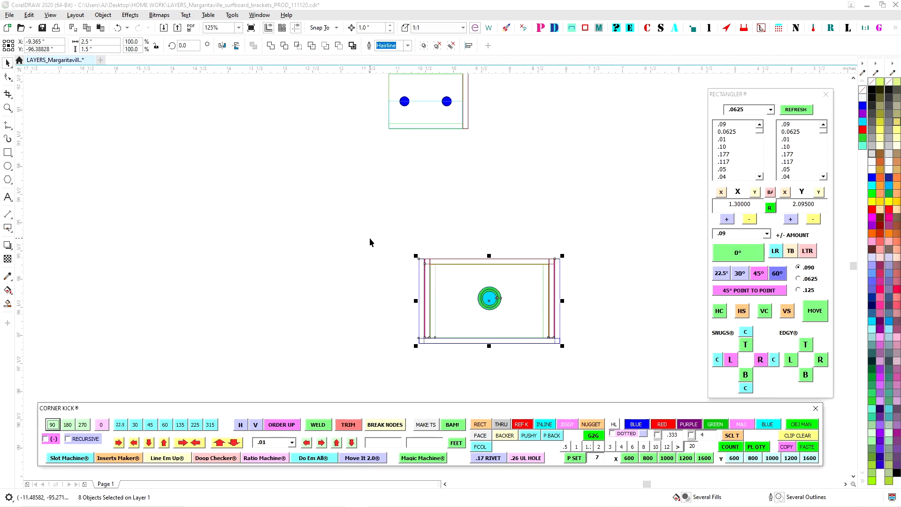
Step: Snap the lower small bracket's red upper-left corner to the long bracket copy's lower-right corner and lower it 2 inches
scroll(423, 258, up, 1)
drag(441, 256, 554, 152)
scroll(490, 139, down, 1)
drag(489, 139, 451, 281)
scroll(486, 303, up, 1)
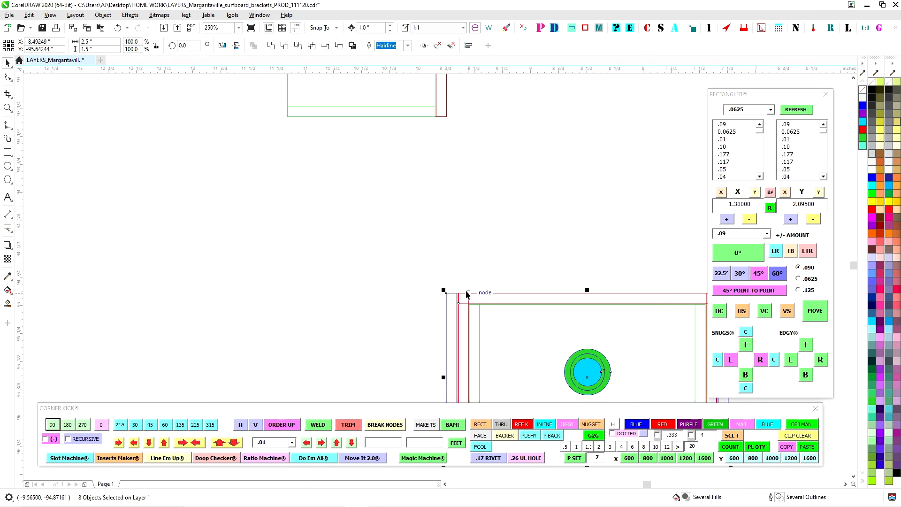
drag(462, 294, 454, 113)
scroll(455, 100, up, 3)
scroll(427, 271, down, 2)
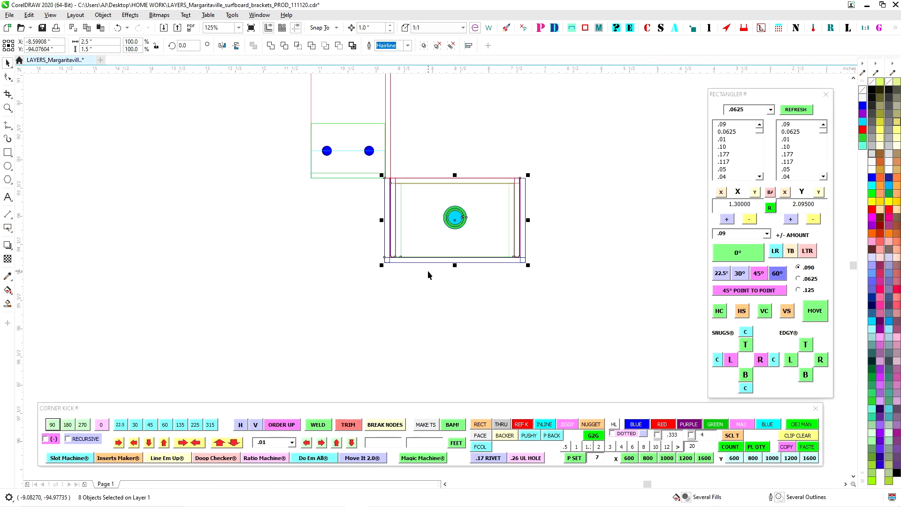
key(Down)
key(Down)
drag(415, 221, 355, 211)
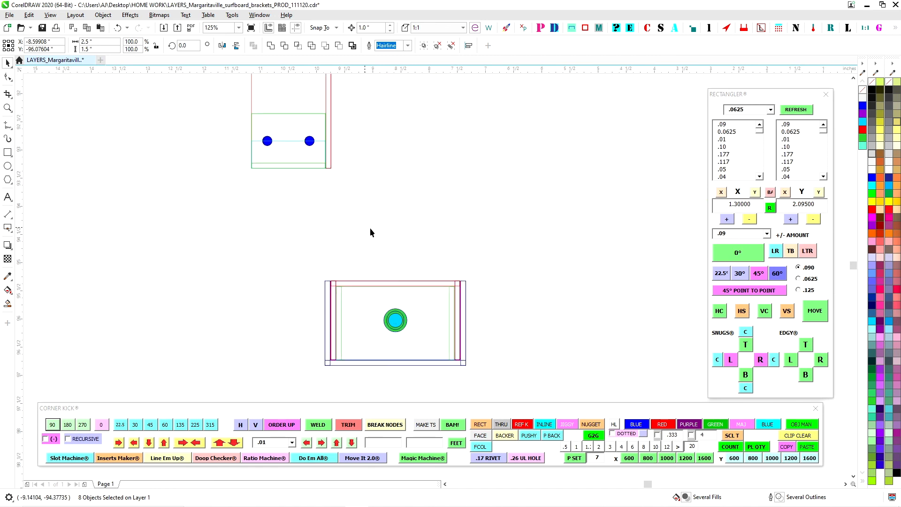
Step: Delete the blue and purple layers from the rotated small bracket below the long bracket copy, keeping the red and green ones
key(ctrl+g)
click(469, 294)
scroll(462, 293, up, 4)
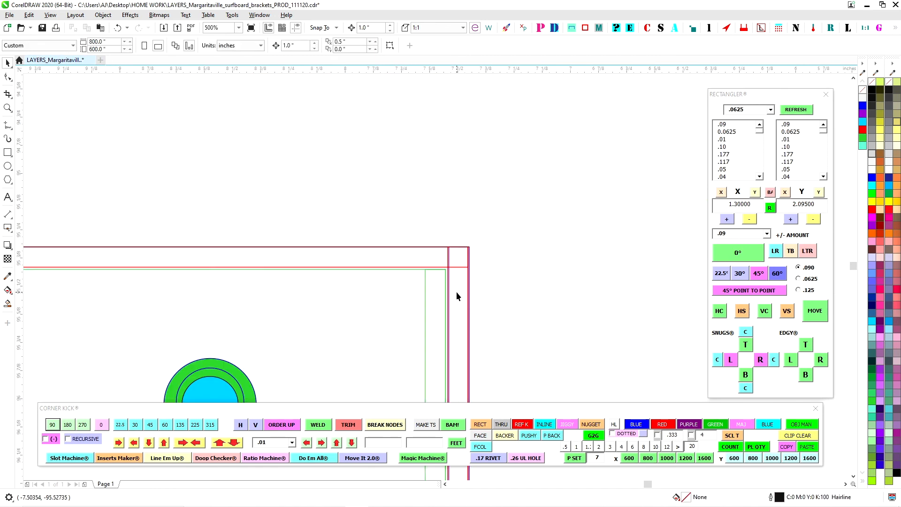
scroll(471, 264, up, 1)
click(468, 253)
key(Delete)
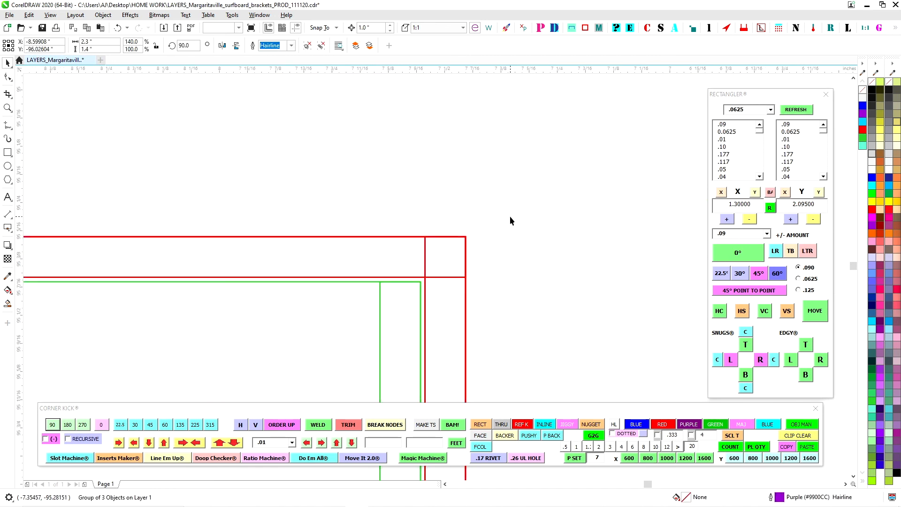
scroll(511, 217, down, 4)
drag(545, 257, 547, 269)
scroll(485, 250, up, 1)
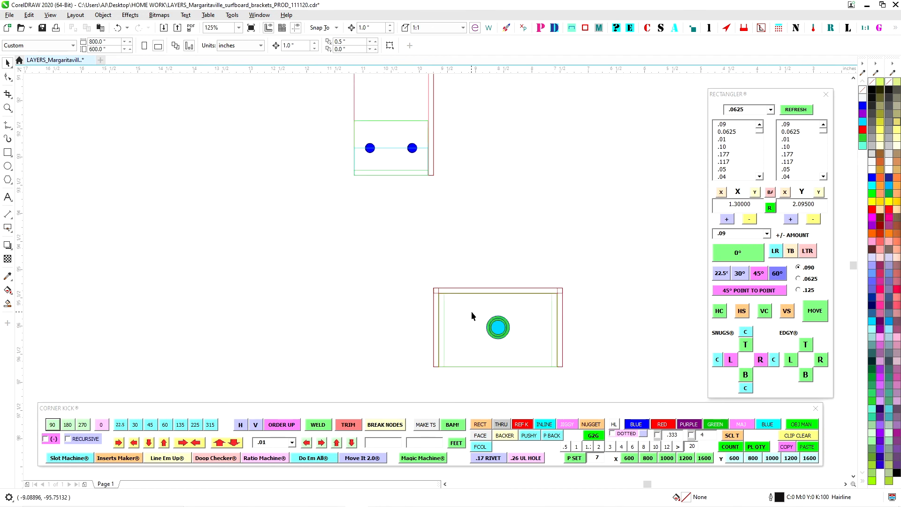
Step: Set the rectangle dimensions to the upper small bracket's 2.29-inch width and the long bracket copy's 22.97-inch height
scroll(506, 255, down, 2)
drag(508, 247, 458, 353)
drag(459, 294, 447, 358)
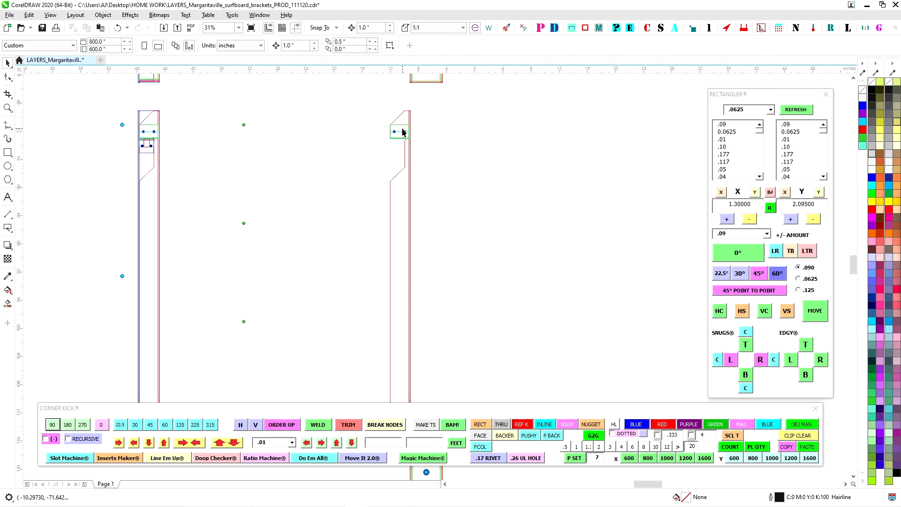
drag(430, 131, 418, 195)
scroll(420, 146, up, 1)
click(408, 122)
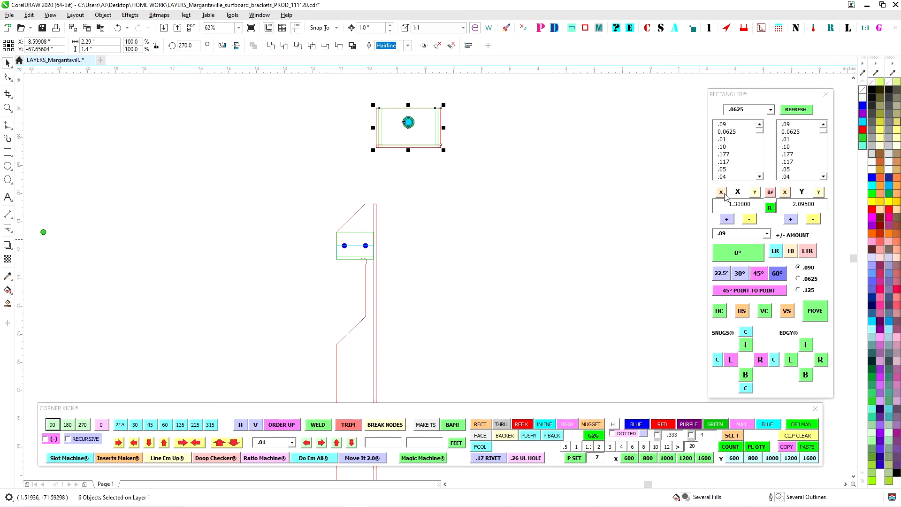
click(721, 193)
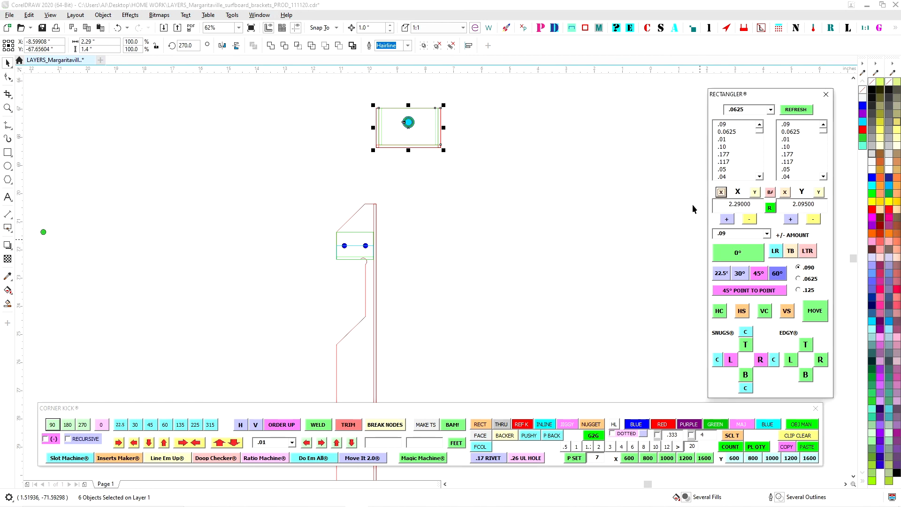
click(366, 207)
click(819, 193)
Step: Create the 2.29 by 22.97 inch rectangle and give it a red outline
click(726, 261)
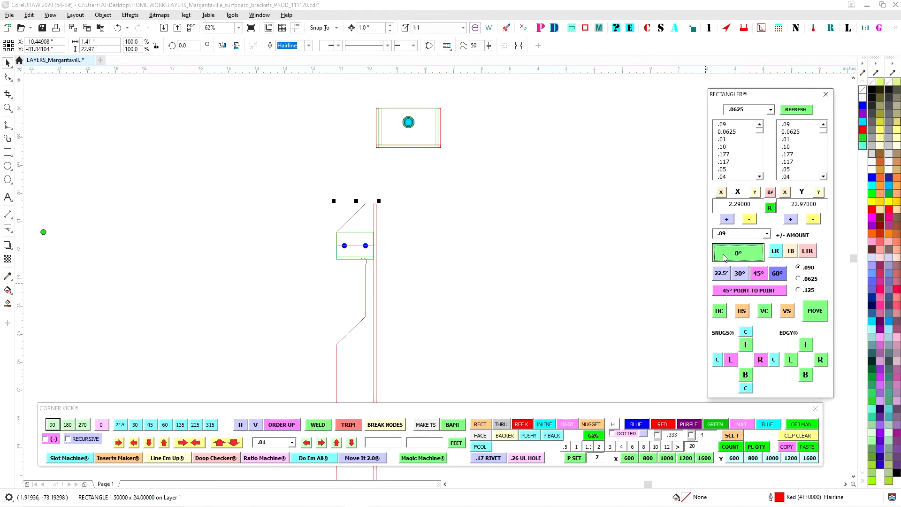
drag(439, 176, 515, 310)
click(661, 425)
Step: Snug the red rectangle against the right edge of the long bracket copy and align their tops
drag(513, 139, 469, 349)
shift+click(361, 209)
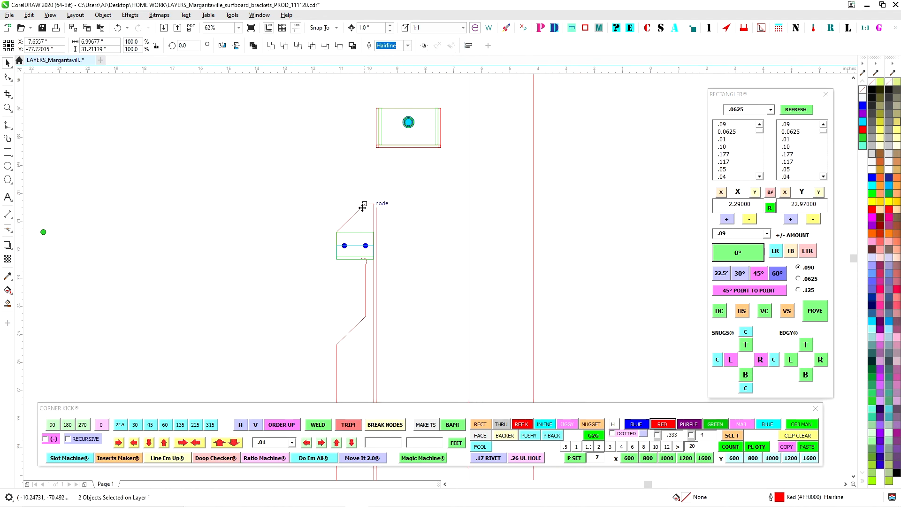
click(761, 360)
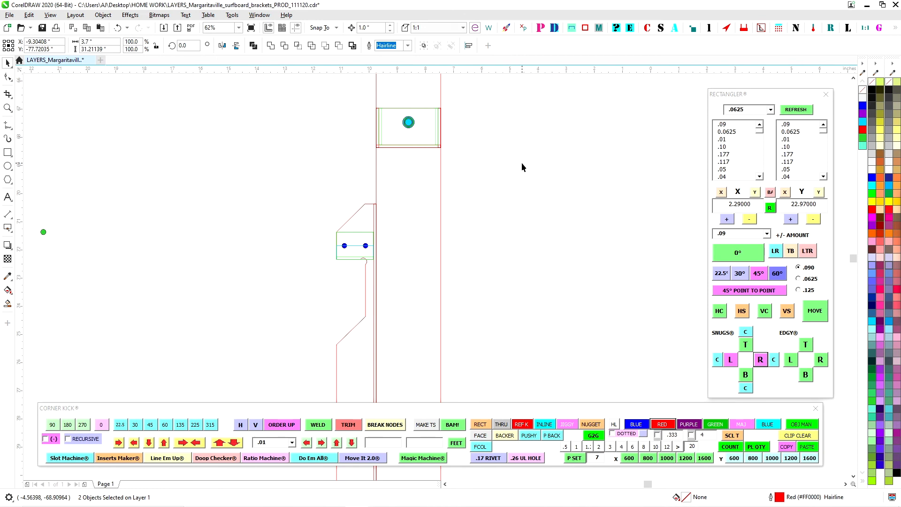
key(t)
scroll(434, 187, up, 1)
scroll(431, 184, down, 1)
scroll(430, 186, down, 2)
click(472, 167)
scroll(446, 160, down, 2)
Step: Place a grouped, horizontally mirrored duplicate of the long bracket copy against the red rectangle's right edge
drag(415, 146, 425, 322)
key(ctrl+g)
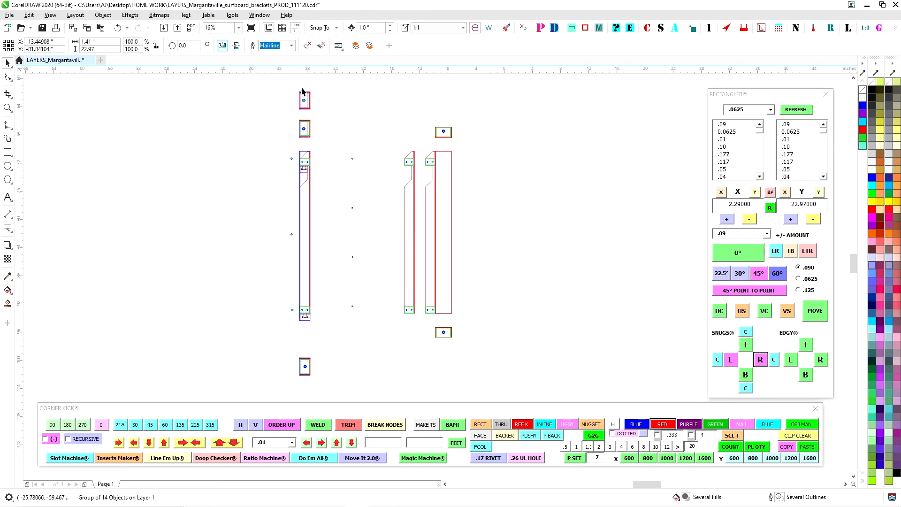
shift+click(453, 162)
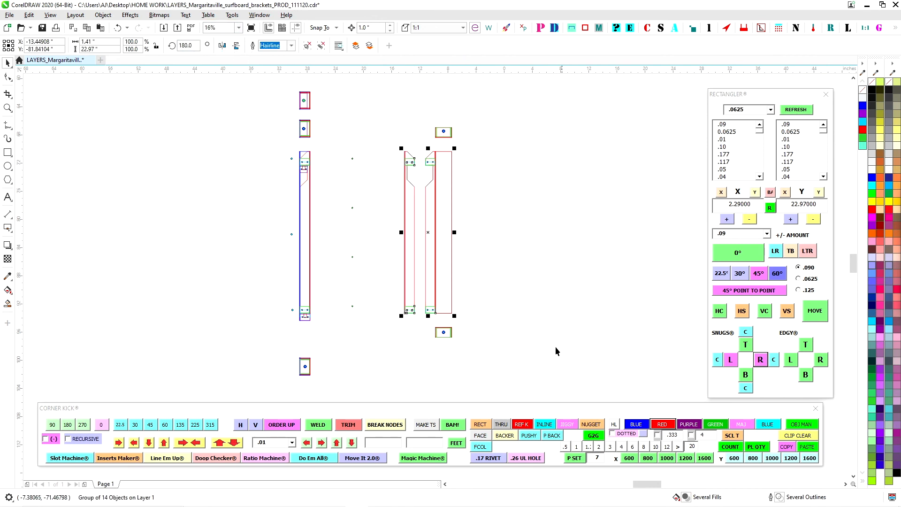
click(760, 359)
Step: Inspect how the mirrored brackets and small end brackets line up with the central rectangle at both ends
scroll(446, 171, up, 2)
click(530, 124)
drag(531, 124, 432, 255)
scroll(487, 185, up, 1)
scroll(487, 185, down, 2)
scroll(489, 183, down, 2)
scroll(462, 168, up, 2)
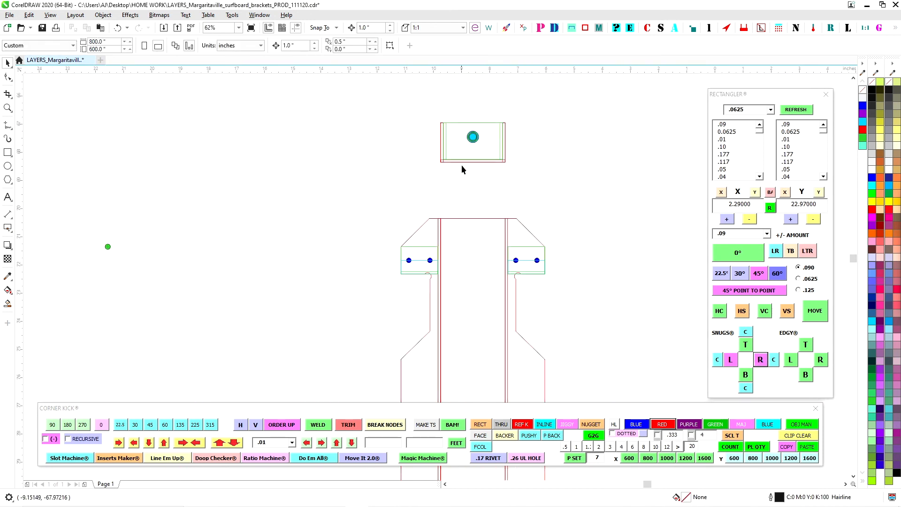
scroll(444, 184, down, 2)
scroll(497, 265, up, 1)
scroll(517, 182, down, 1)
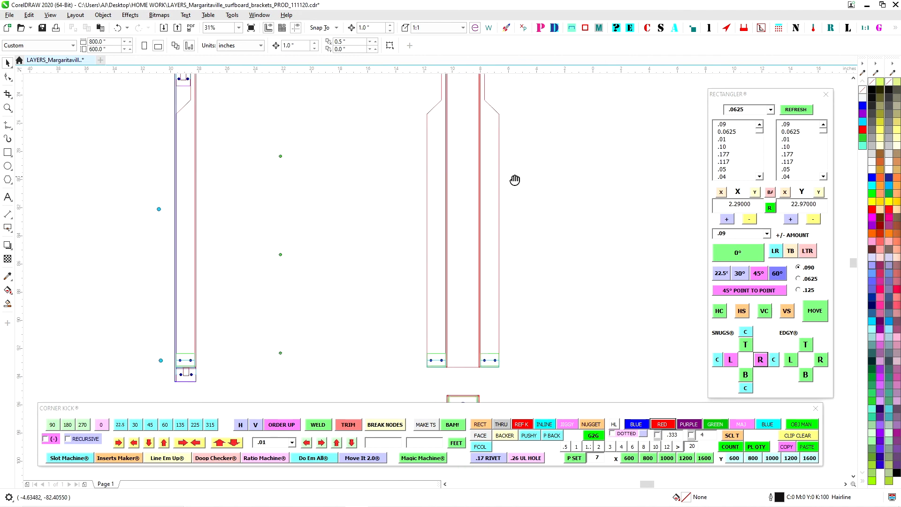
scroll(525, 210, up, 2)
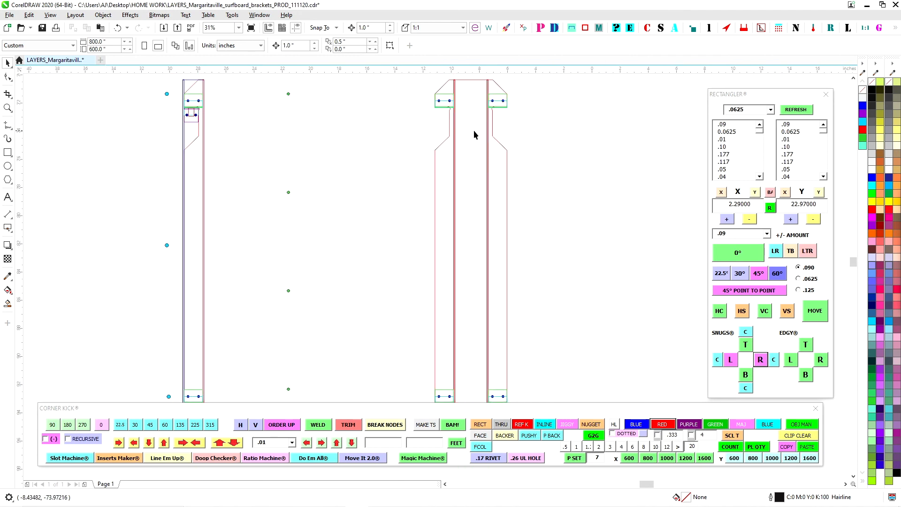
scroll(474, 131, down, 3)
Step: Select the central rectangle with its two side brackets and ungroup the mirrored bracket
drag(499, 207, 499, 204)
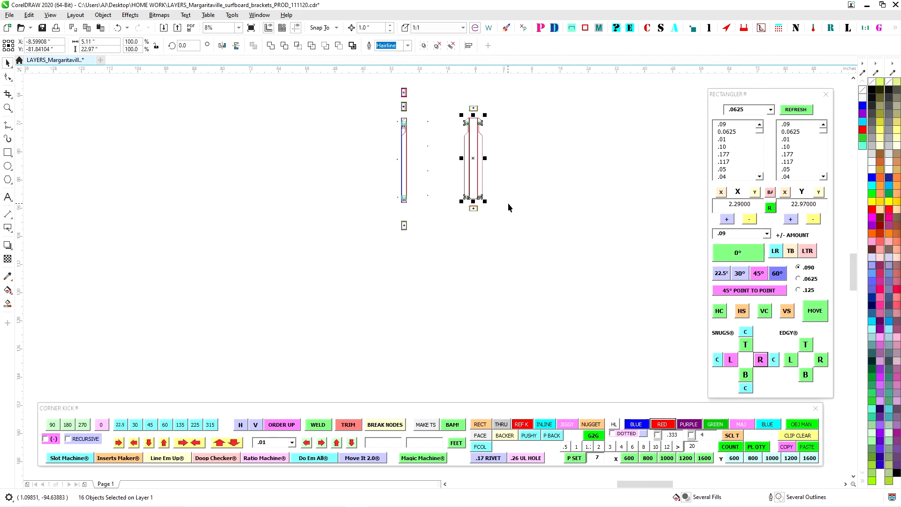
click(511, 147)
scroll(514, 210, up, 5)
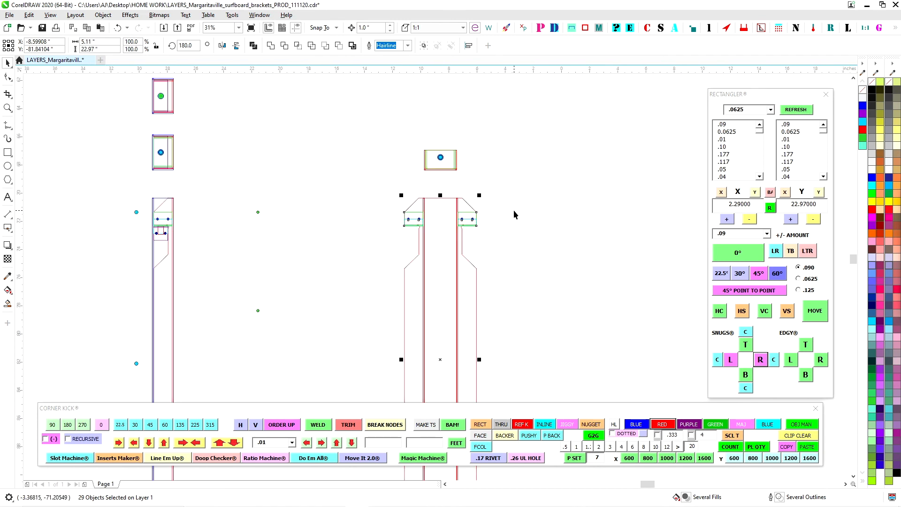
scroll(482, 215, down, 3)
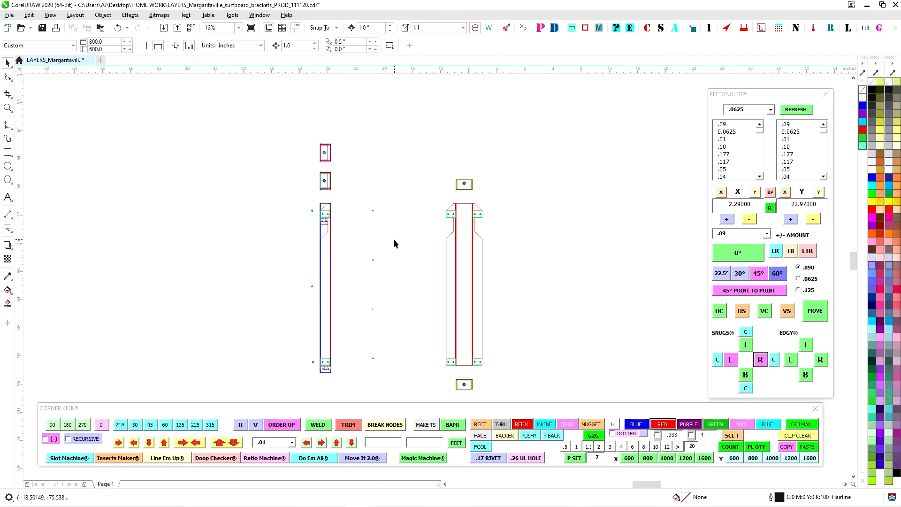
Step: Copy the column of four green holes over and center it in the red rectangle between the side brackets
drag(398, 362, 400, 365)
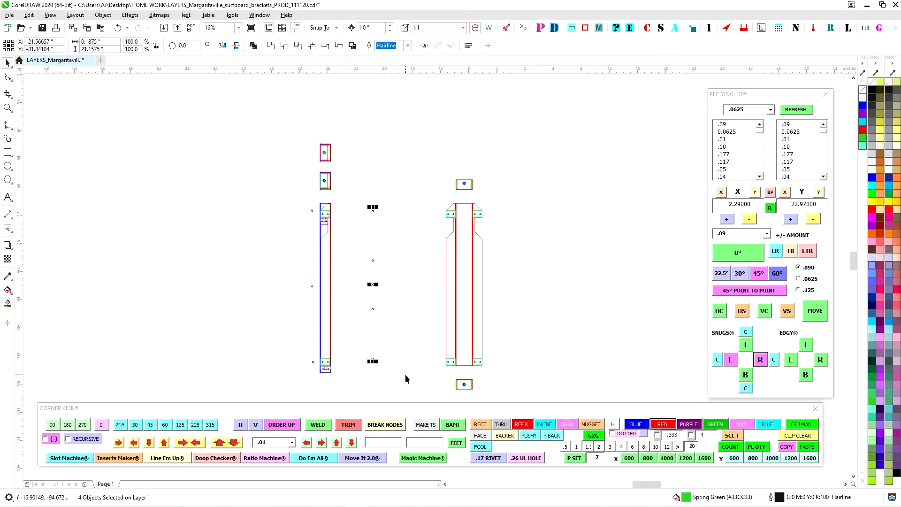
key(Right)
key(Right)
key(Right)
click(543, 249)
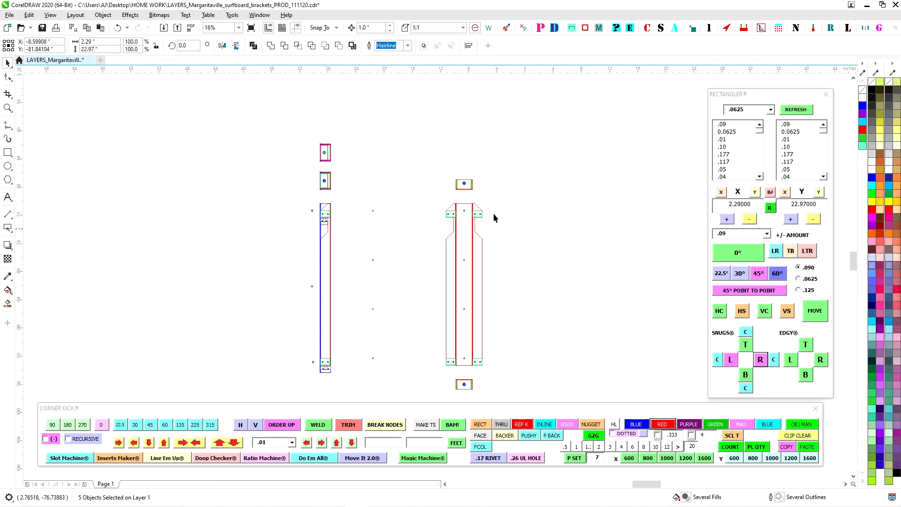
scroll(458, 213, up, 2)
scroll(457, 214, up, 1)
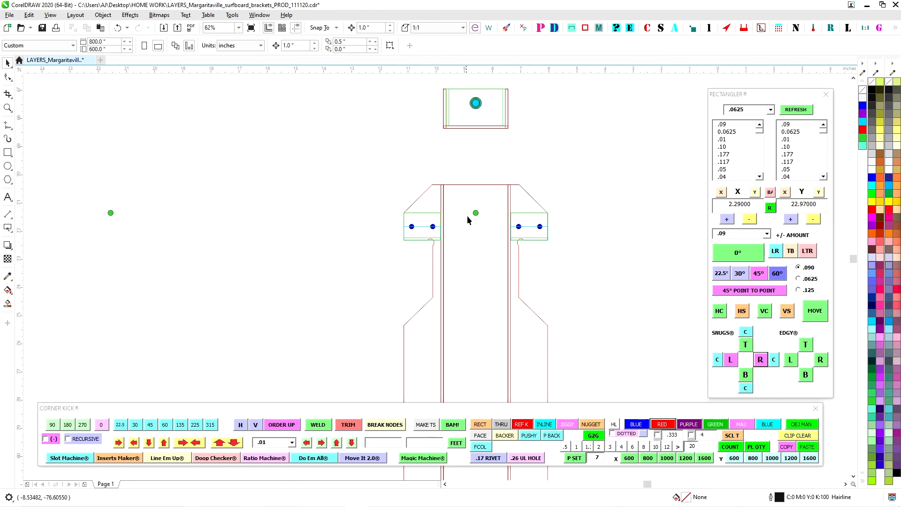
scroll(465, 225, down, 2)
scroll(468, 217, up, 2)
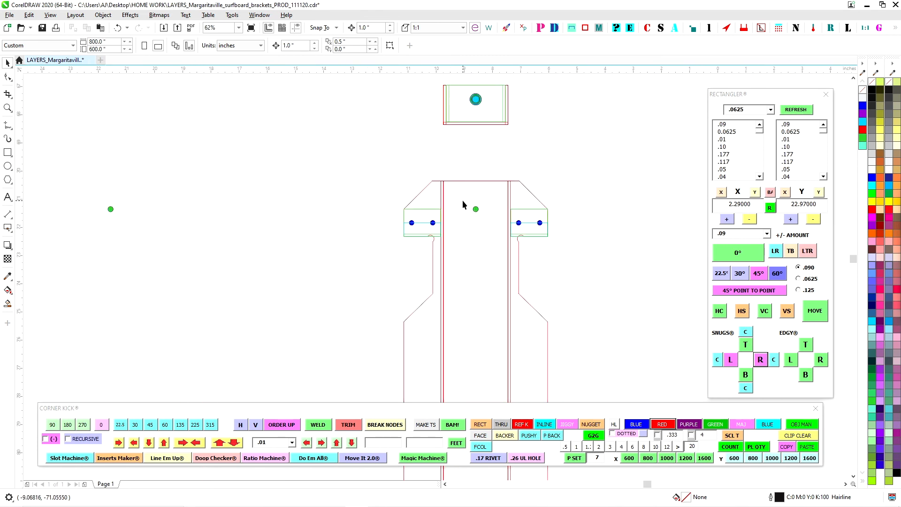
click(475, 209)
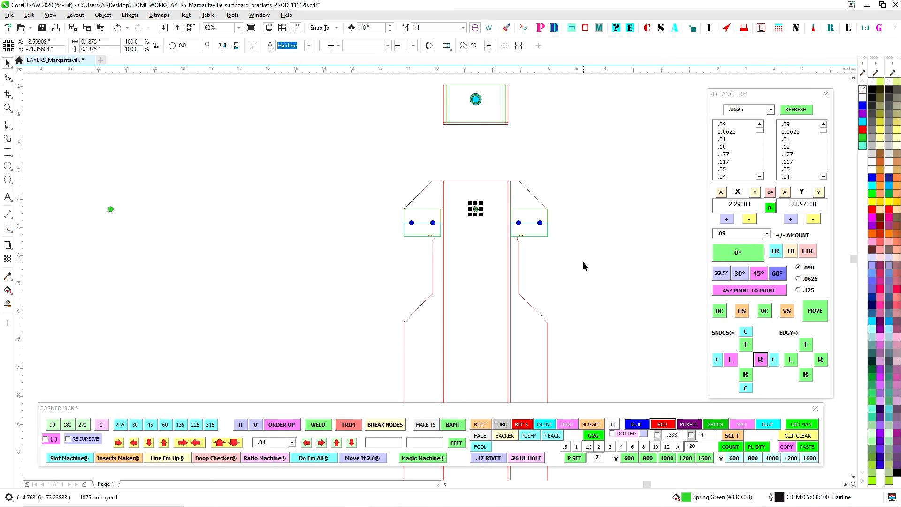
key(plus)
key(Left)
key(ctrl+z)
Step: Replace the top green hole in the central rectangle with two holes offset 0.5 inch left and right of center
click(813, 307)
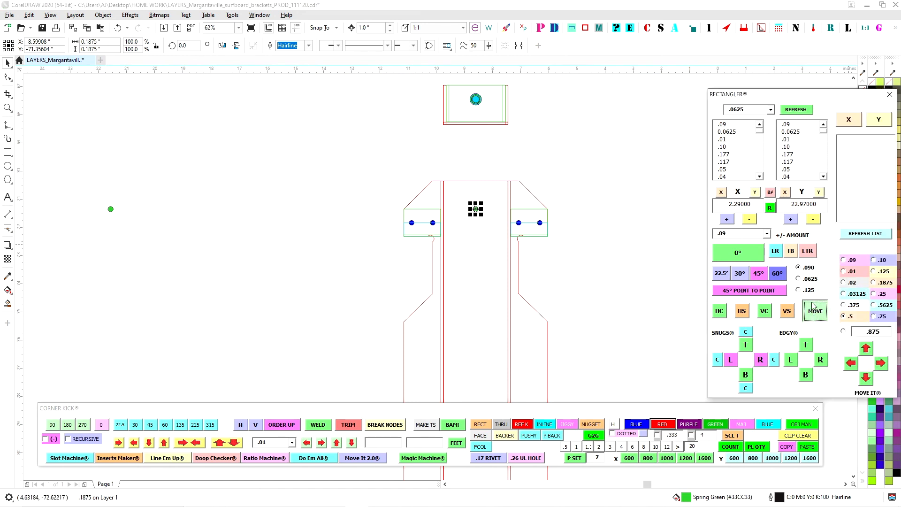
click(792, 87)
drag(794, 97, 682, 99)
click(739, 365)
click(475, 209)
click(741, 368)
click(768, 364)
drag(457, 174, 501, 241)
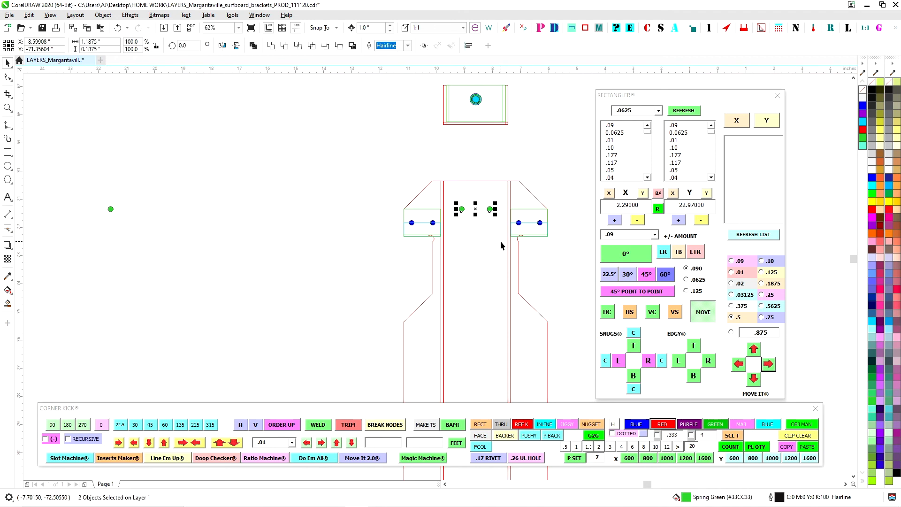
click(460, 165)
scroll(460, 165, down, 2)
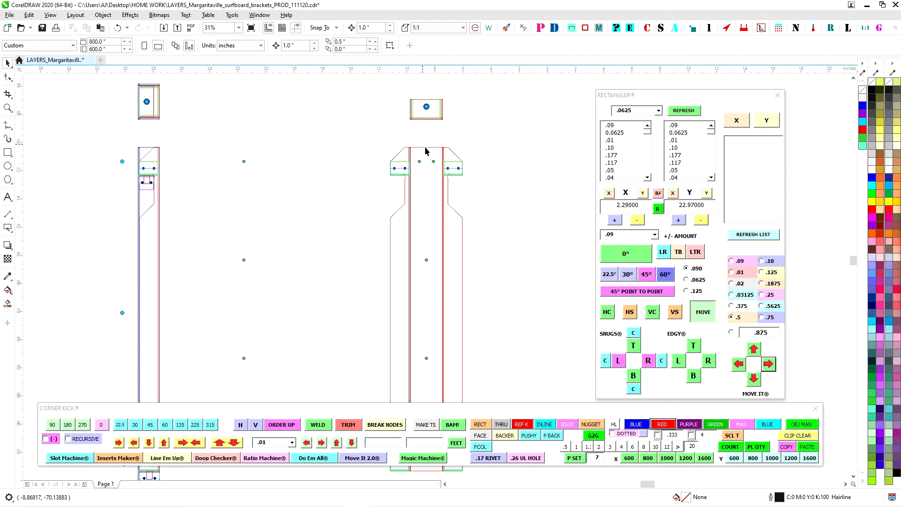
Step: Copy the original long layered bracket to the empty area on its left
drag(499, 219, 505, 193)
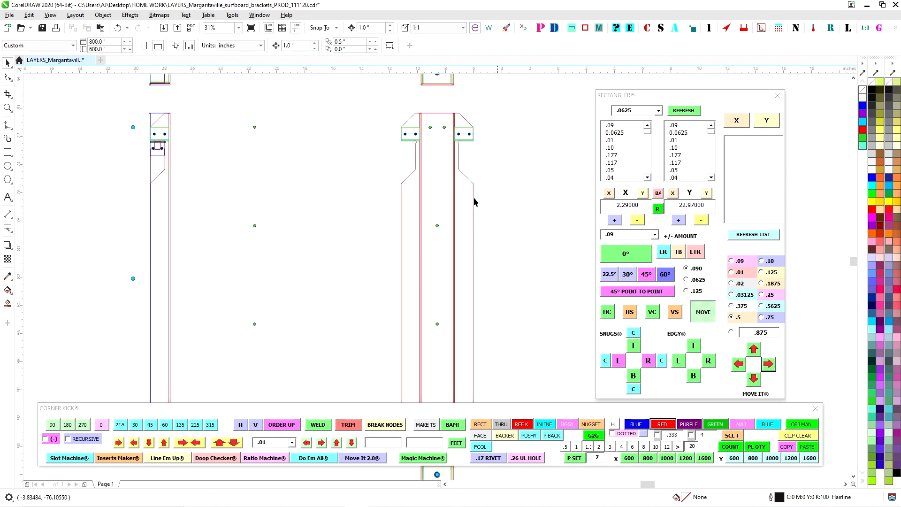
drag(348, 199, 367, 205)
scroll(368, 204, down, 2)
scroll(410, 193, up, 2)
drag(215, 212, 510, 172)
scroll(412, 169, down, 2)
drag(372, 136, 393, 322)
drag(382, 226, 311, 248)
right_click(312, 247)
Step: Delete the angled bracket outline and green mounting plate with its holes from the upper part of the new long copy
scroll(329, 158, up, 1)
key(Escape)
scroll(291, 130, up, 3)
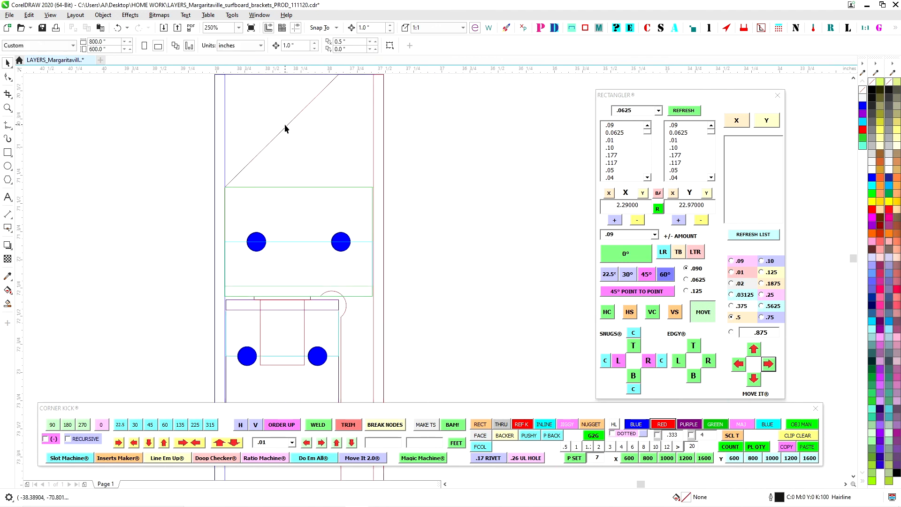
scroll(288, 124, down, 1)
drag(374, 210, 378, 211)
key(Delete)
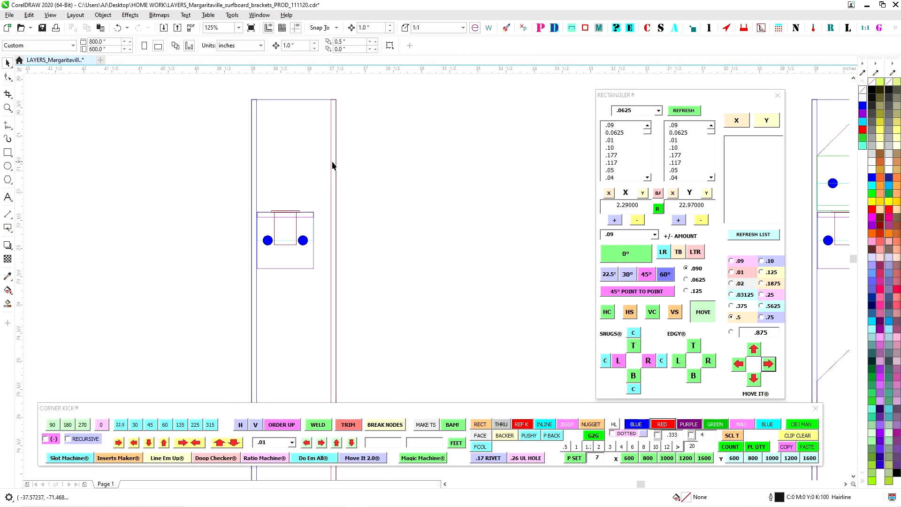
Step: Delete the remaining red and green pieces at the new long copy's lower end, keeping the blue and purple layers
scroll(335, 220, down, 4)
scroll(357, 291, up, 2)
scroll(376, 315, up, 1)
drag(497, 277, 497, 275)
key(Delete)
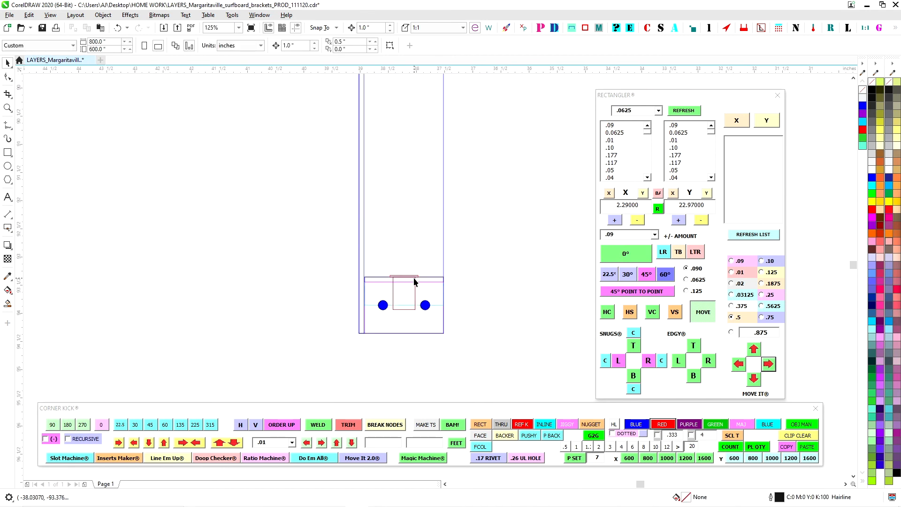
scroll(414, 282, down, 2)
click(423, 254)
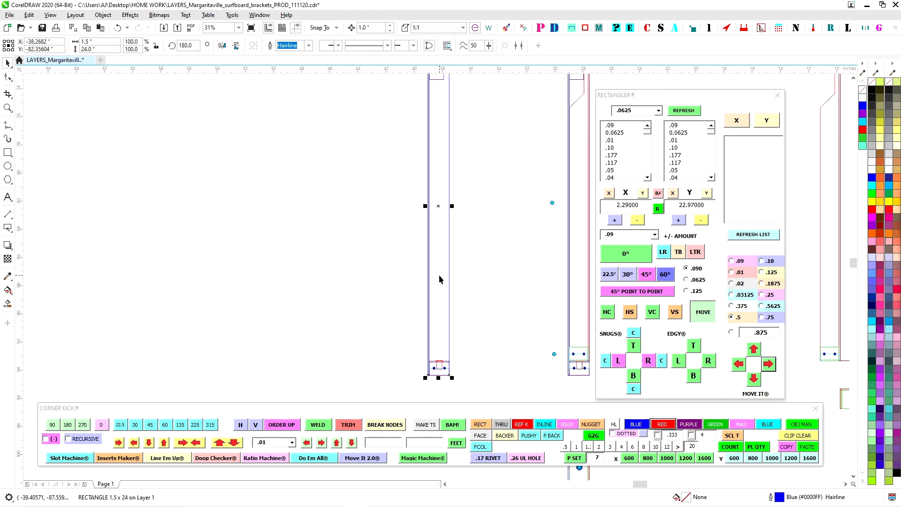
Step: Copy the small bracket below the original long bracket over to the new long copy's lower end and rotate it 270 degrees
scroll(439, 280, down, 1)
drag(534, 387, 428, 351)
scroll(427, 350, up, 1)
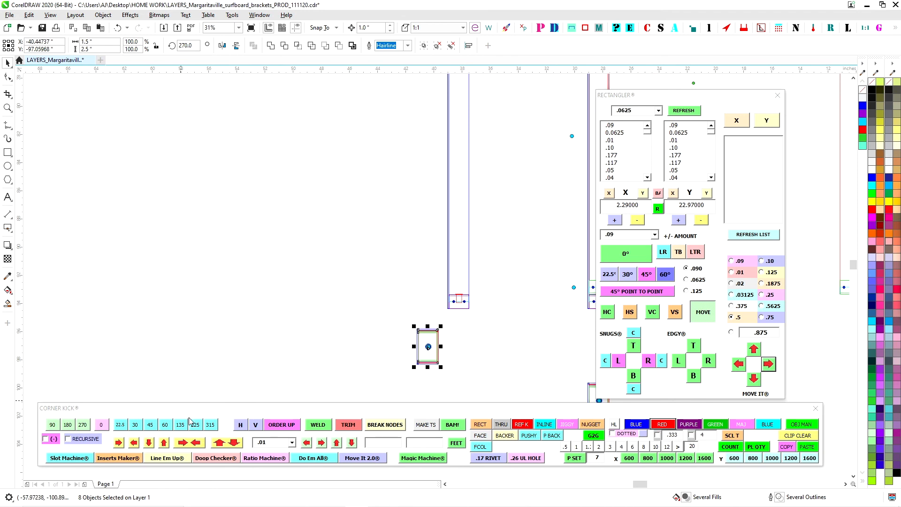
click(82, 425)
scroll(464, 314, up, 1)
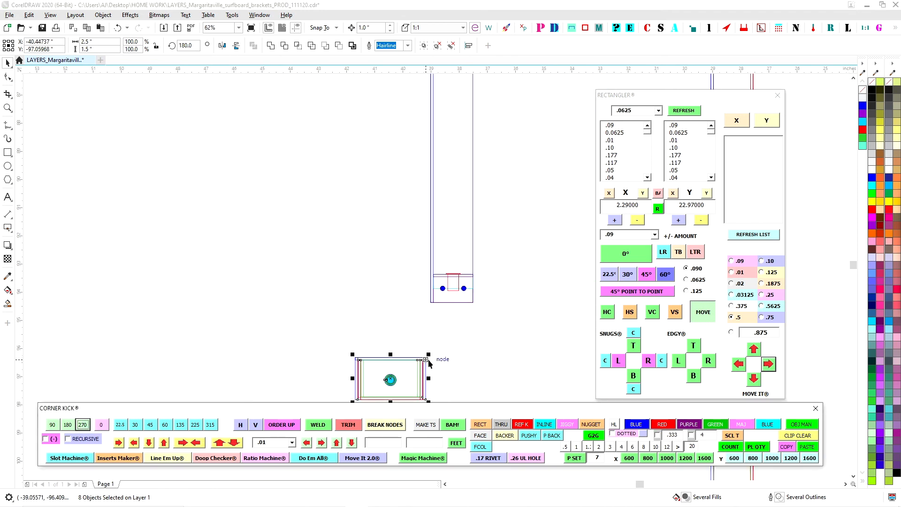
Step: Snap the rotated small bracket's upper-right corner to the new long copy's lower-left corner and lower it 1 inch
drag(428, 360, 413, 312)
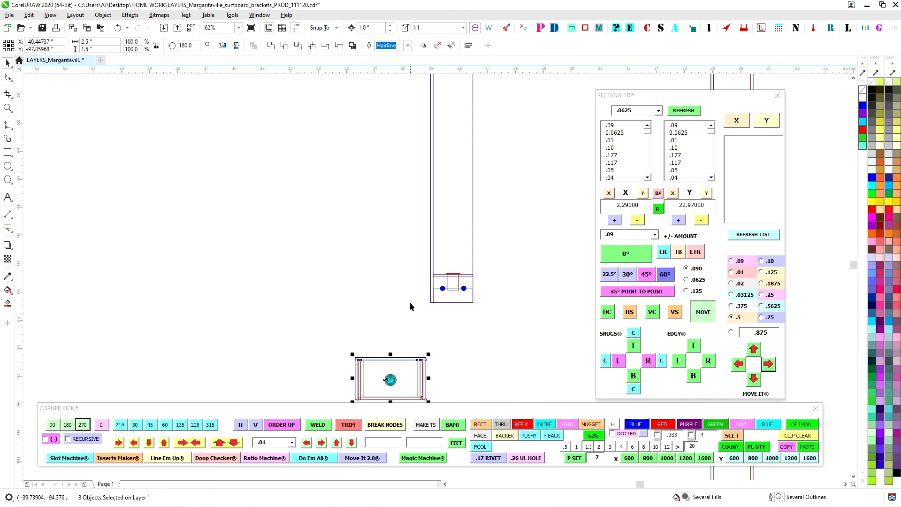
drag(425, 360, 460, 321)
scroll(420, 299, up, 4)
scroll(362, 267, down, 2)
drag(281, 262, 415, 368)
key(Down)
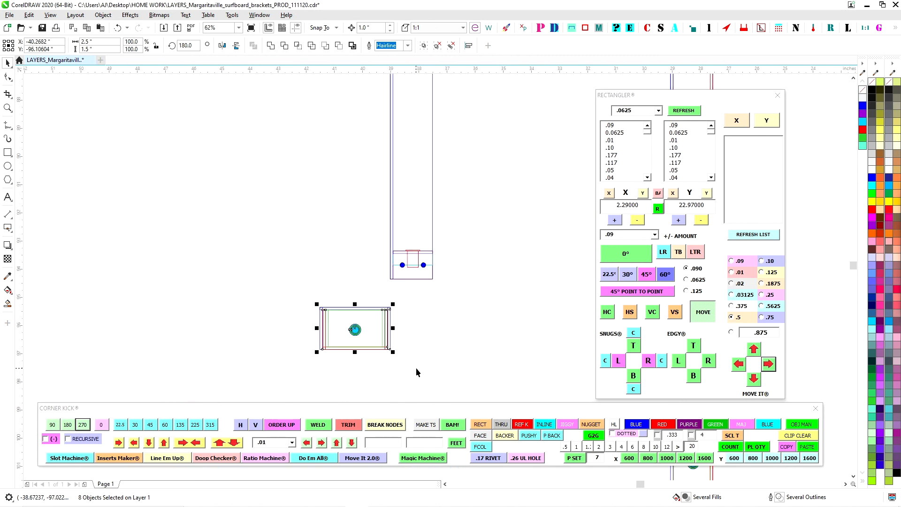
scroll(454, 314, down, 2)
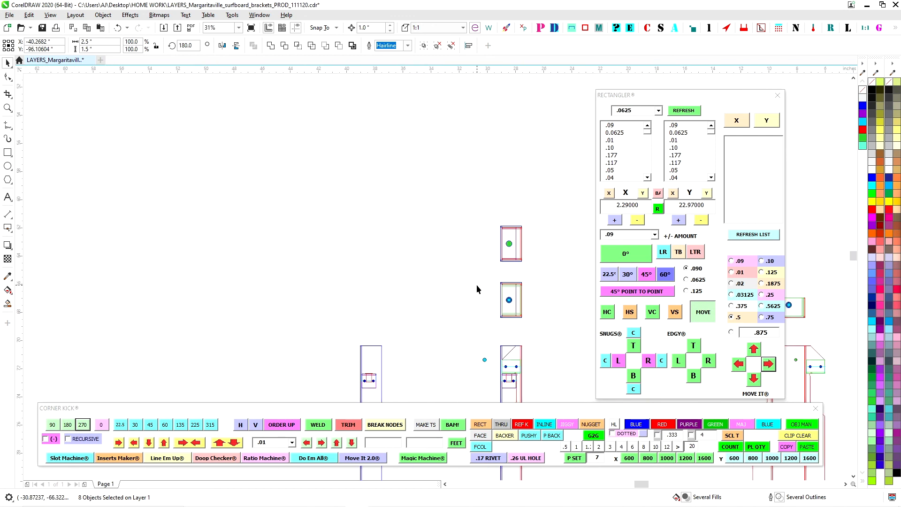
Step: Copy the topmost small bracket beside the new long copy, rotate it 90 degrees, and snap it 1 inch above that copy's upper-left corner
drag(538, 264, 304, 306)
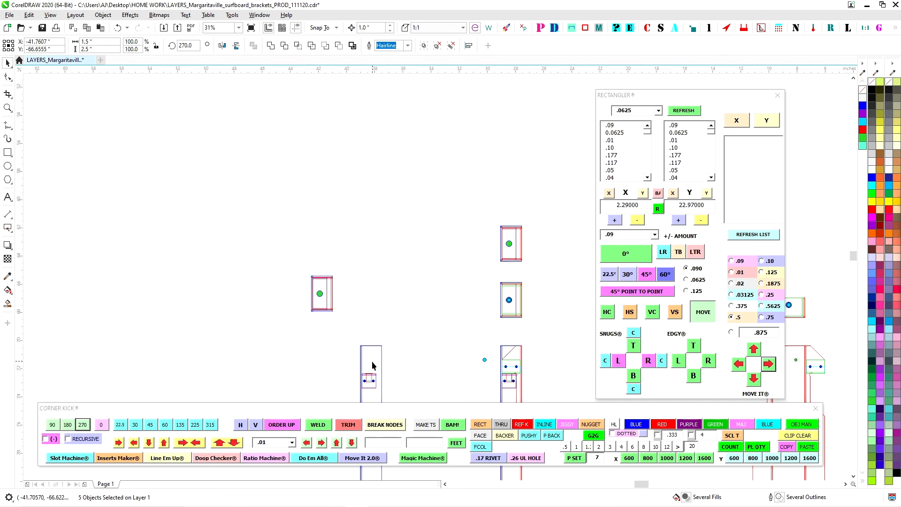
click(53, 425)
scroll(340, 322, up, 1)
drag(336, 327, 365, 291)
key(Up)
scroll(488, 254, down, 3)
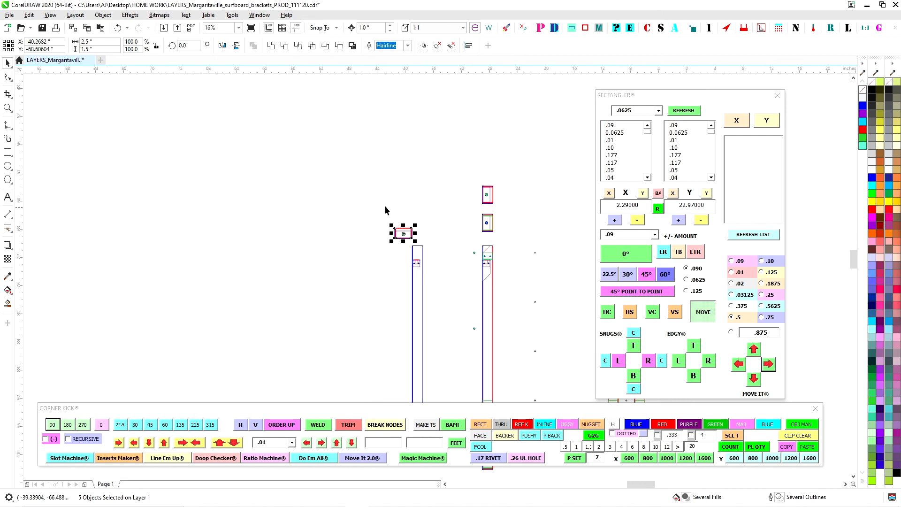
Step: Generate a 2.5 x 24 inch rectangle, taking its width from the rotated small bracket and its height from the new long copy
click(609, 193)
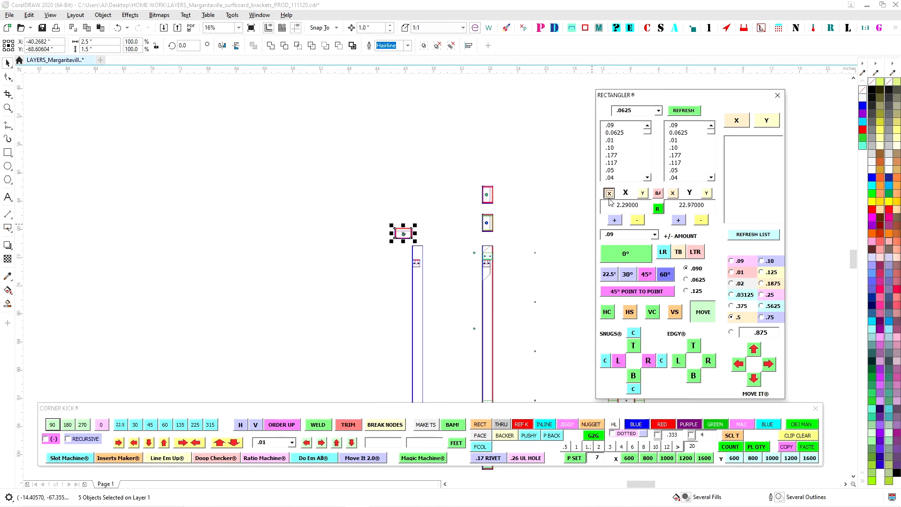
click(445, 273)
click(424, 255)
click(707, 193)
click(626, 254)
Step: Snug the new rectangle against the long copy's left edge, centred vertically, and give it a blue outline
drag(454, 181, 326, 276)
shift+click(423, 248)
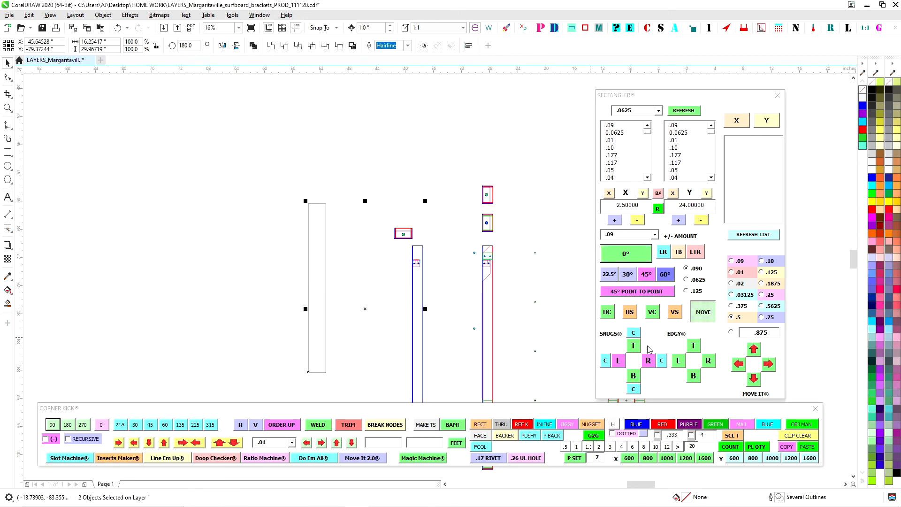
click(618, 362)
click(605, 360)
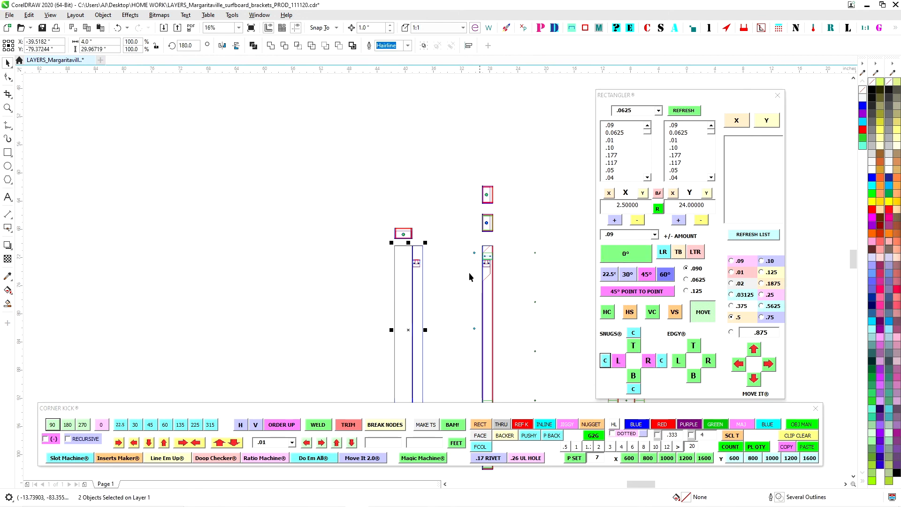
click(394, 250)
click(394, 250)
click(636, 424)
scroll(415, 222, down, 1)
click(426, 238)
Step: Raise the small bracket above the new rectangle by another 1 inch
scroll(423, 235, up, 3)
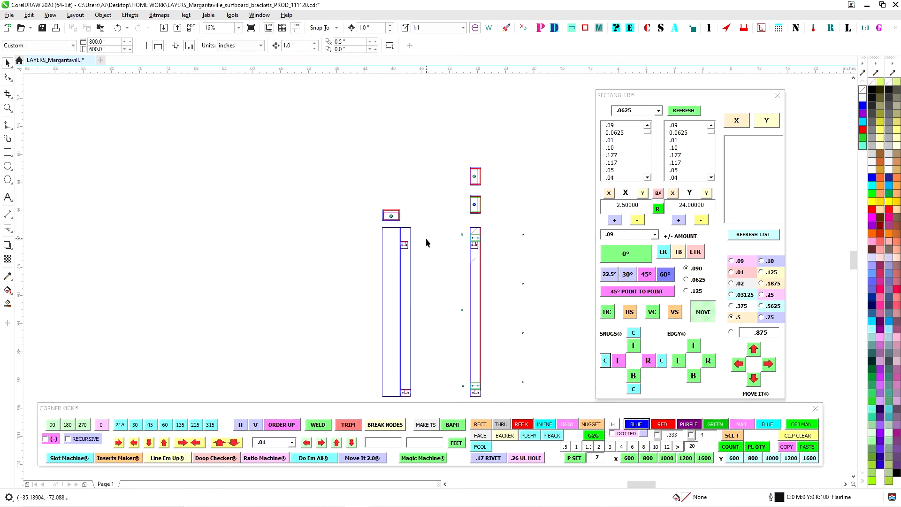
drag(353, 146, 419, 175)
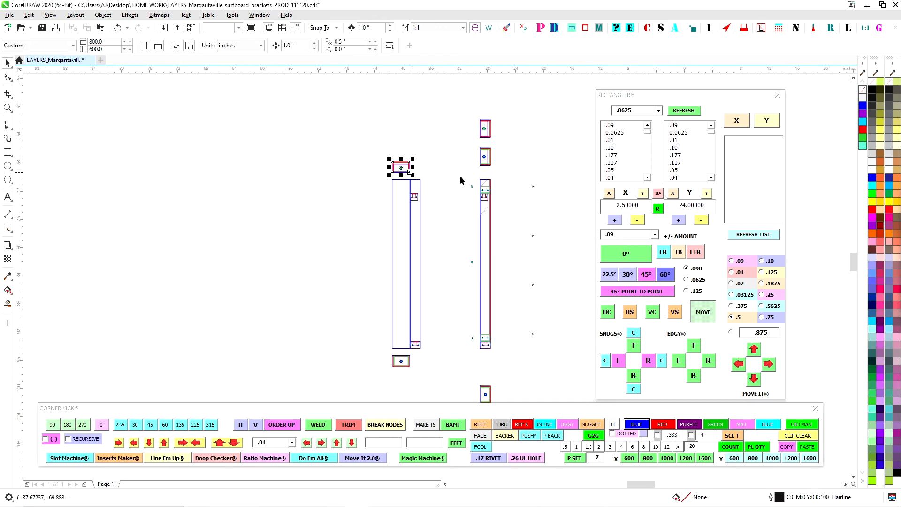
key(Up)
Step: Place a horizontal guideline along the long copy's top edge and compare its alignment with the other brackets
drag(496, 70, 450, 179)
scroll(382, 184, up, 1)
drag(519, 236, 347, 244)
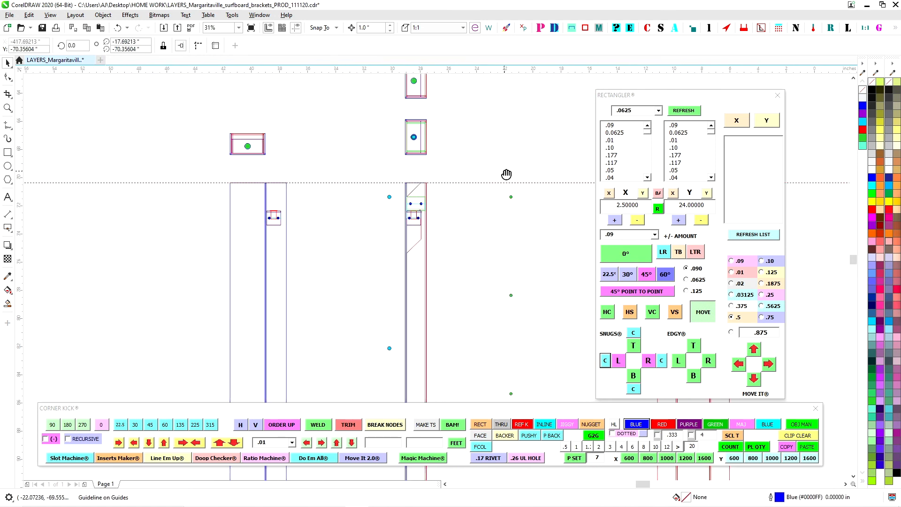
drag(507, 175, 226, 197)
drag(221, 243, 432, 202)
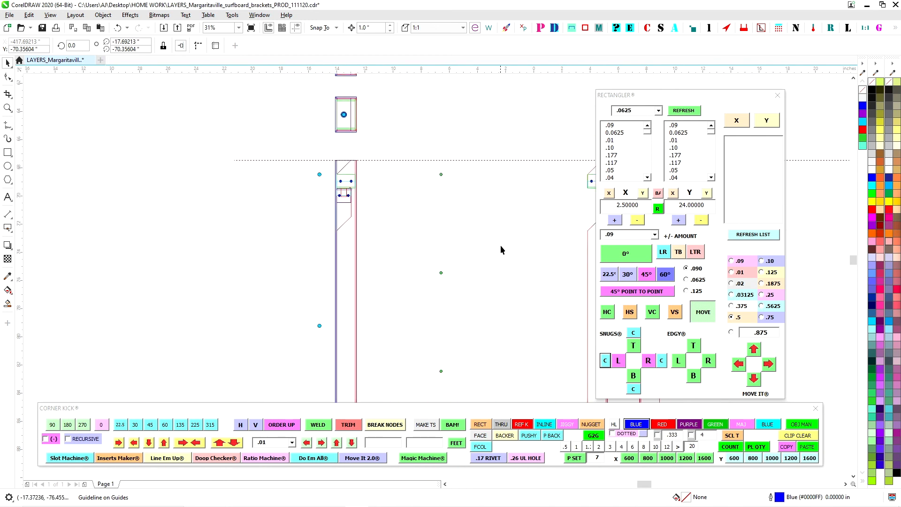
scroll(502, 246, down, 1)
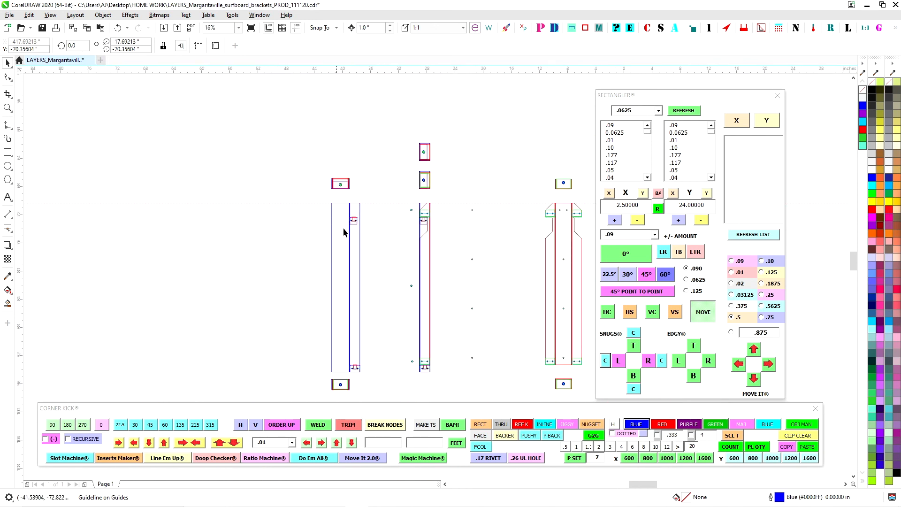
Step: Duplicate the long side piece with its small brackets, shift the duplicate 6 inches left and mirror it horizontally
scroll(349, 217, up, 1)
scroll(360, 177, down, 1)
drag(357, 314, 350, 366)
key(KP_Add)
key(Left)
key(Left)
key(Left)
key(Left)
key(Left)
key(Left)
click(222, 46)
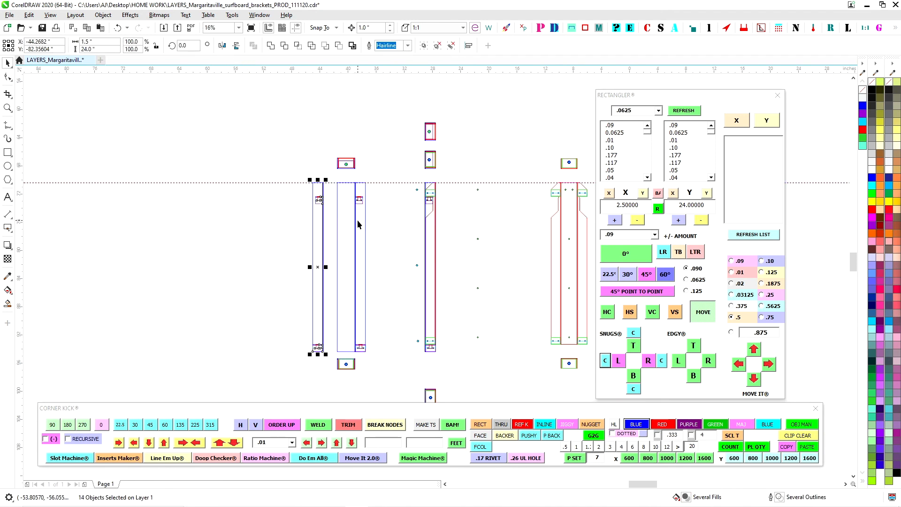
Step: Move the mirrored side piece 2 inches right so it meets the blue rectangle's left edge
scroll(357, 220, up, 1)
scroll(295, 146, up, 2)
drag(282, 140, 384, 124)
scroll(284, 144, down, 2)
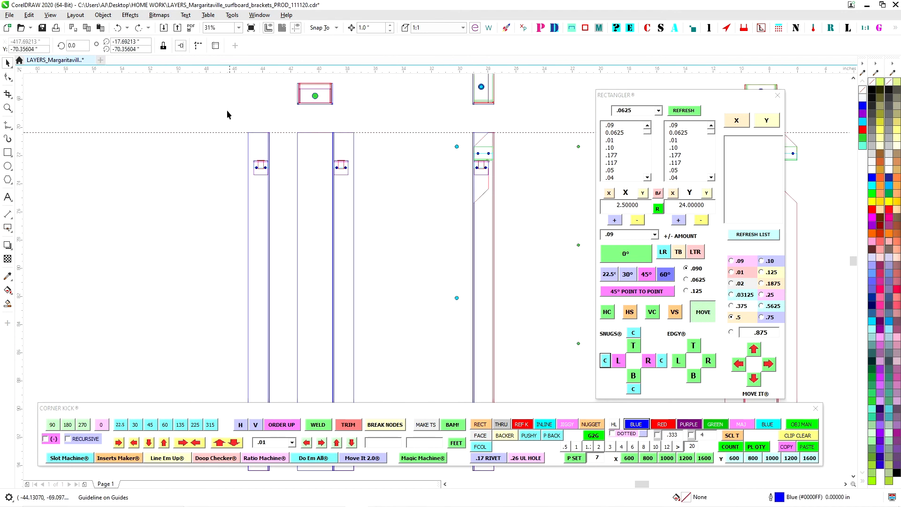
scroll(227, 115, down, 1)
drag(228, 111, 257, 289)
scroll(258, 289, up, 3)
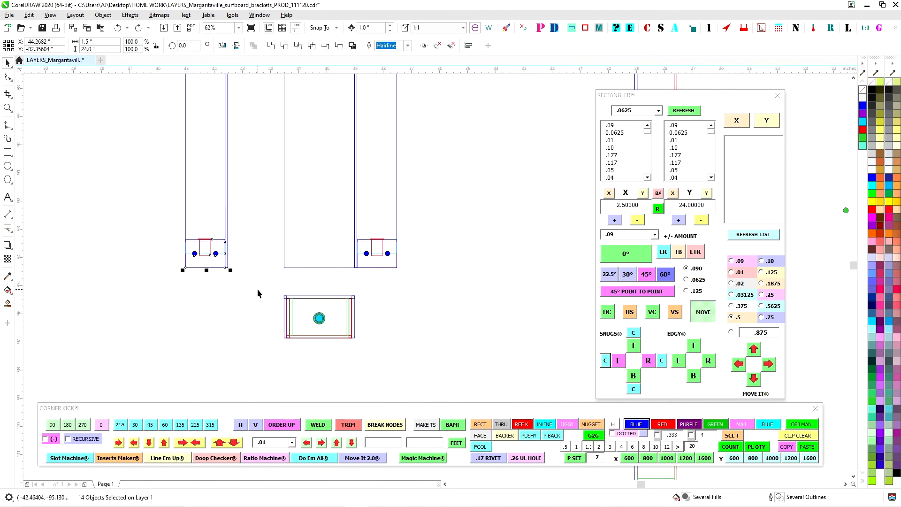
key(Right)
key(Right)
Step: Save the drawing with both side pieces attached to the blue centre panel
scroll(406, 295, down, 2)
click(395, 280)
drag(394, 280, 375, 342)
drag(372, 259, 365, 328)
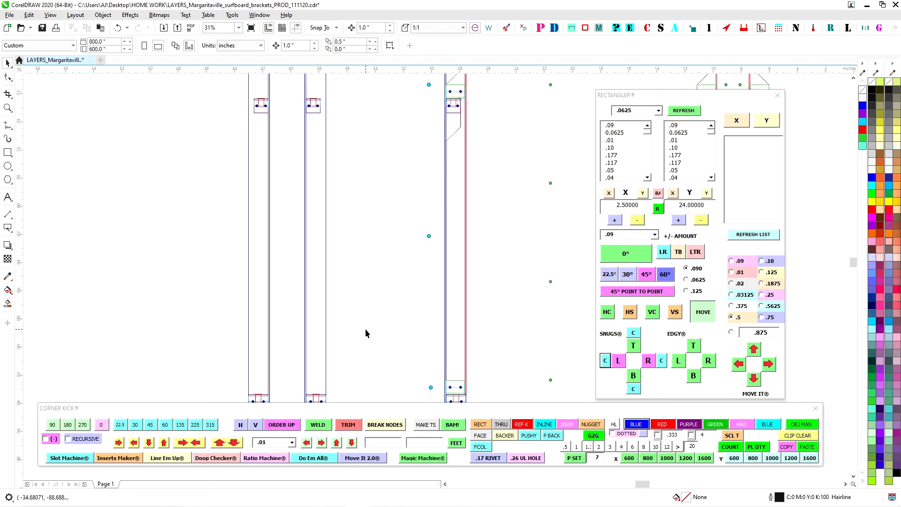
scroll(365, 305, down, 1)
click(41, 28)
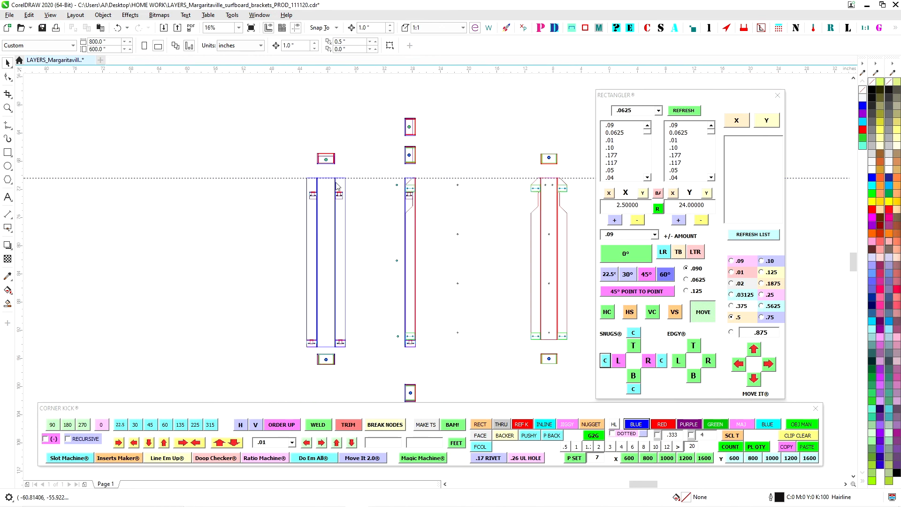
Step: Copy the three sky-blue holes beside the original long bracket onto the vertical centreline of the new blue centre panel
drag(374, 166, 402, 365)
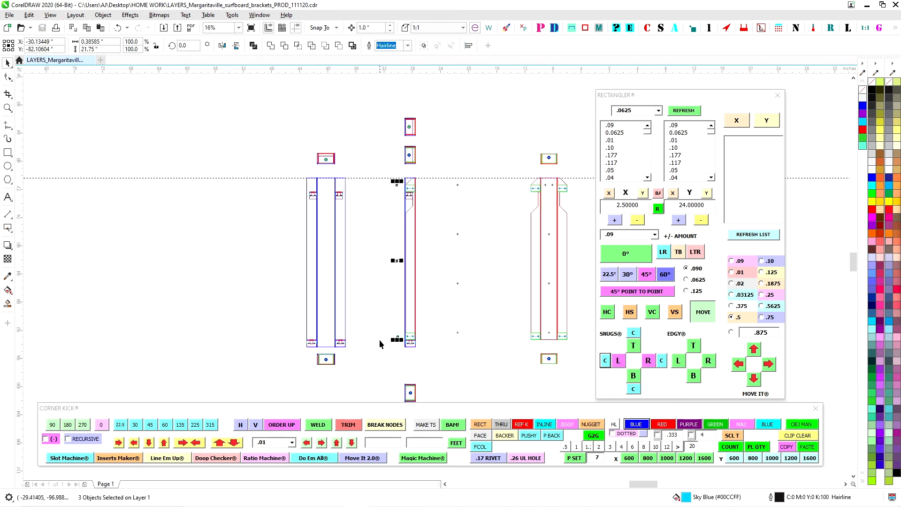
key(ctrl+c)
click(370, 165)
scroll(337, 241, up, 4)
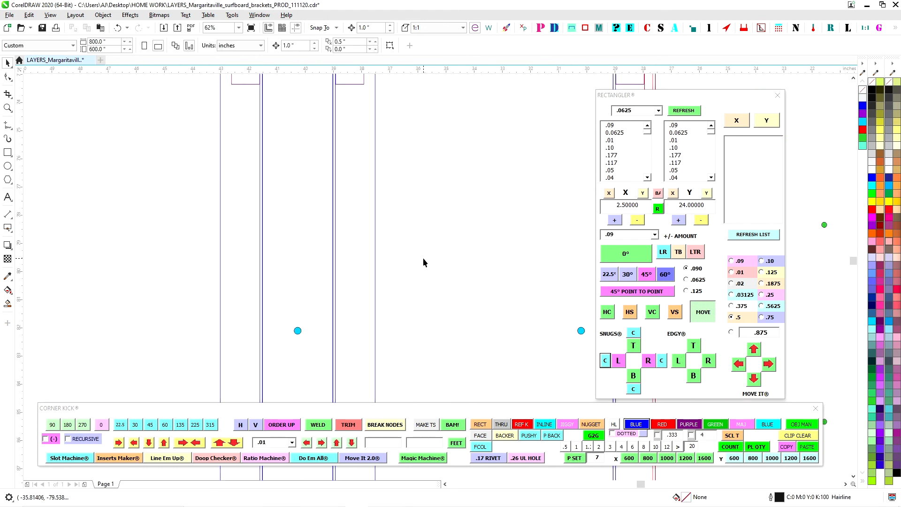
scroll(424, 258, down, 2)
scroll(384, 223, down, 1)
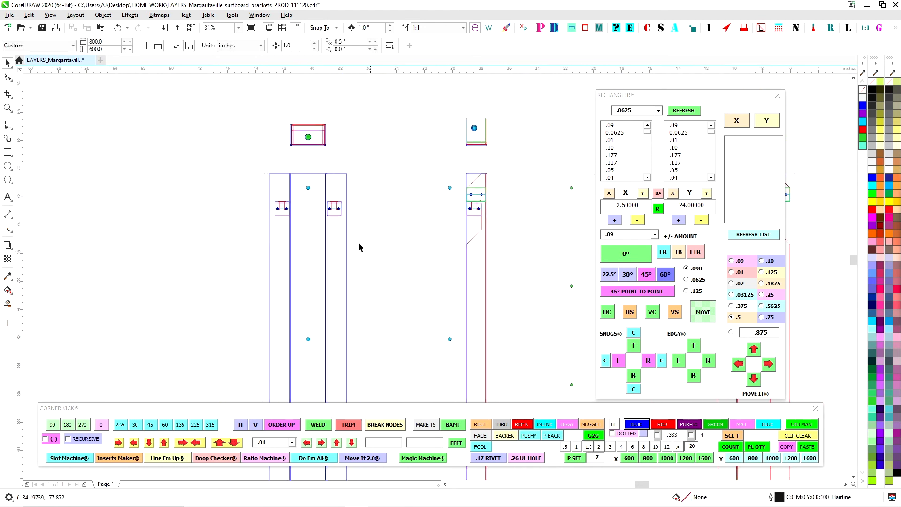
Step: Lower the small bracket below the blue centre panel by another 1 inch
scroll(378, 232, down, 1)
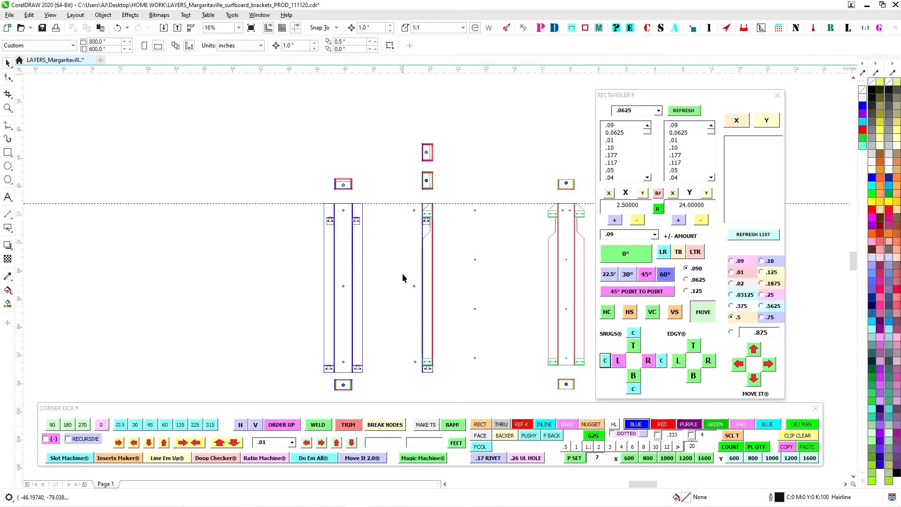
scroll(384, 229, up, 1)
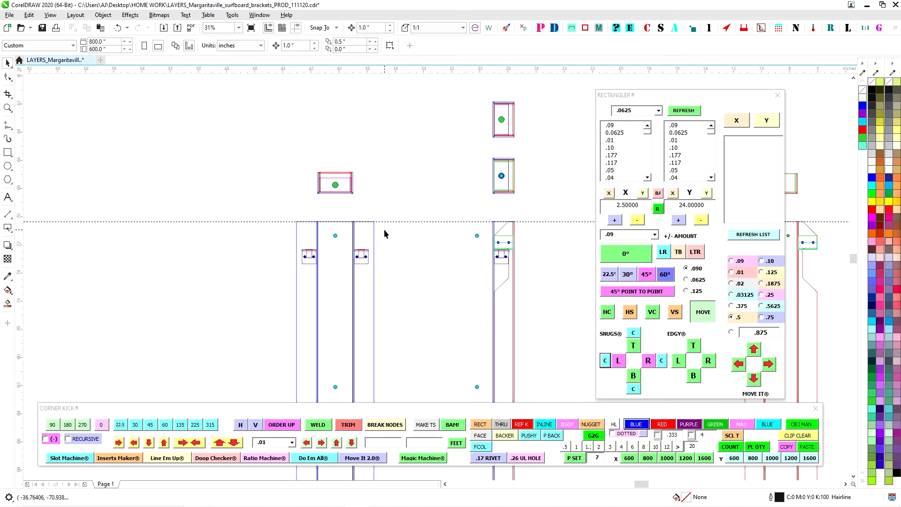
scroll(393, 254, up, 1)
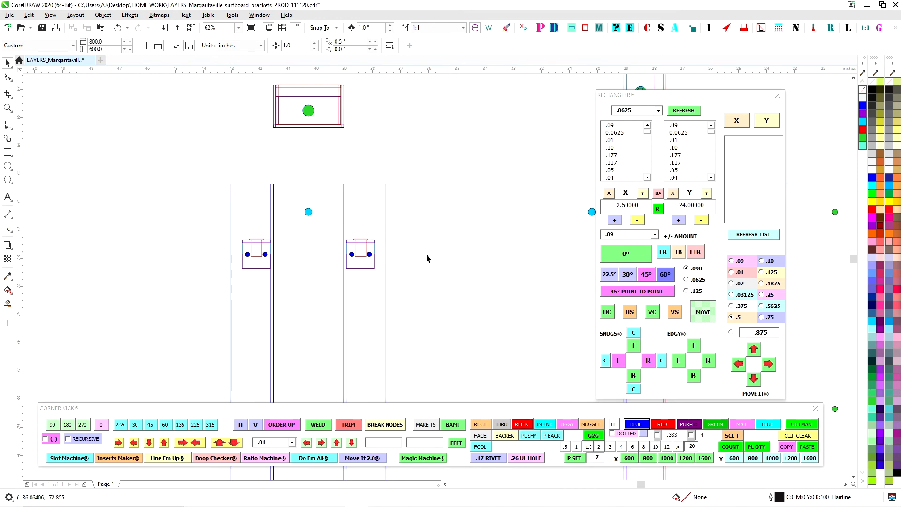
scroll(426, 254, down, 2)
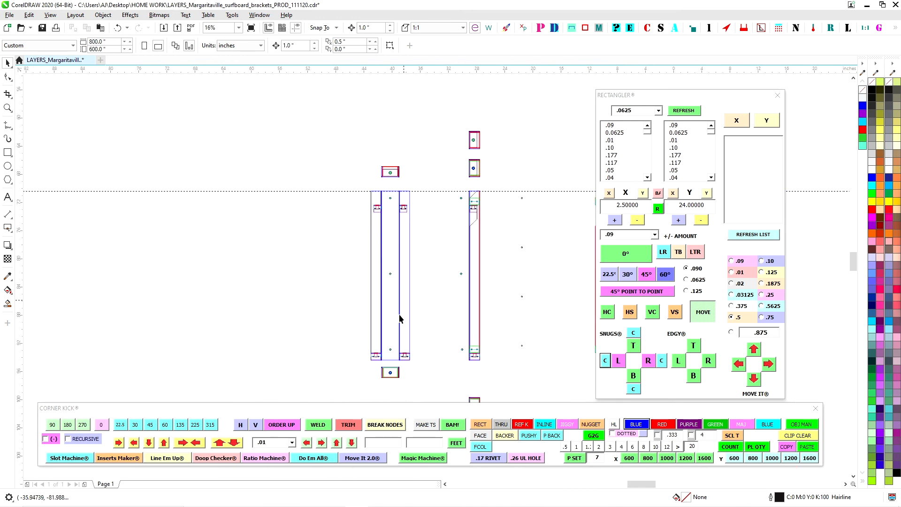
drag(415, 385, 416, 386)
key(Down)
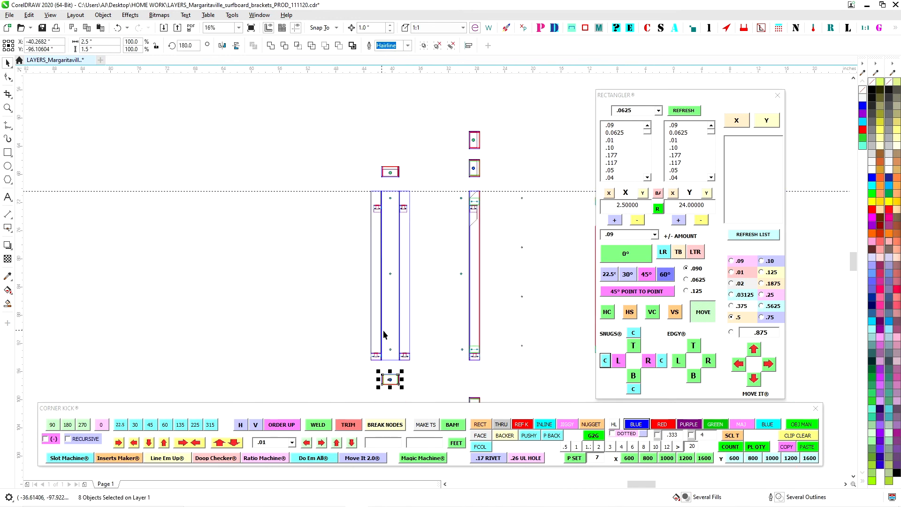
click(435, 361)
scroll(365, 190, up, 3)
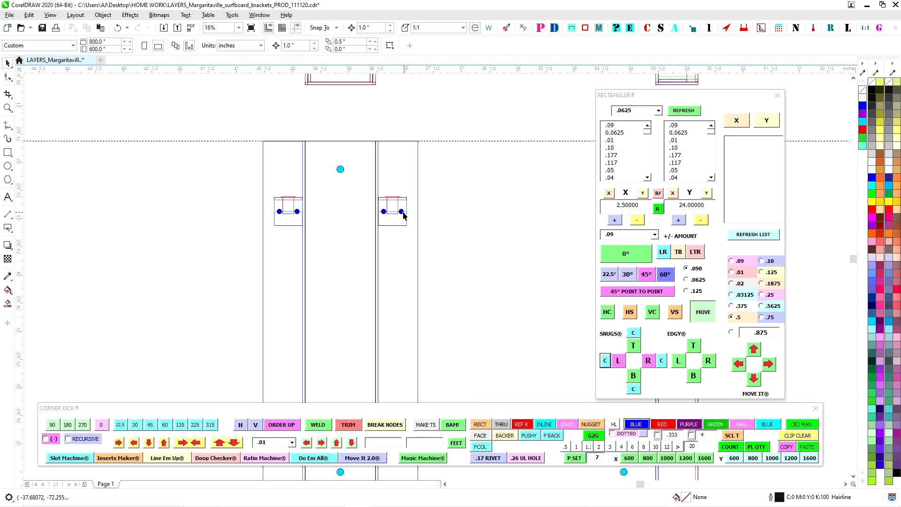
scroll(457, 207, down, 2)
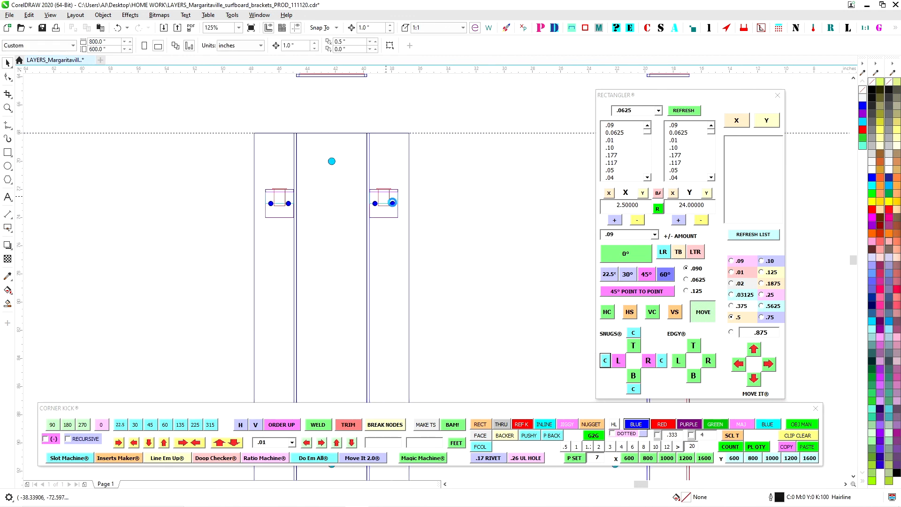
scroll(445, 256, up, 1)
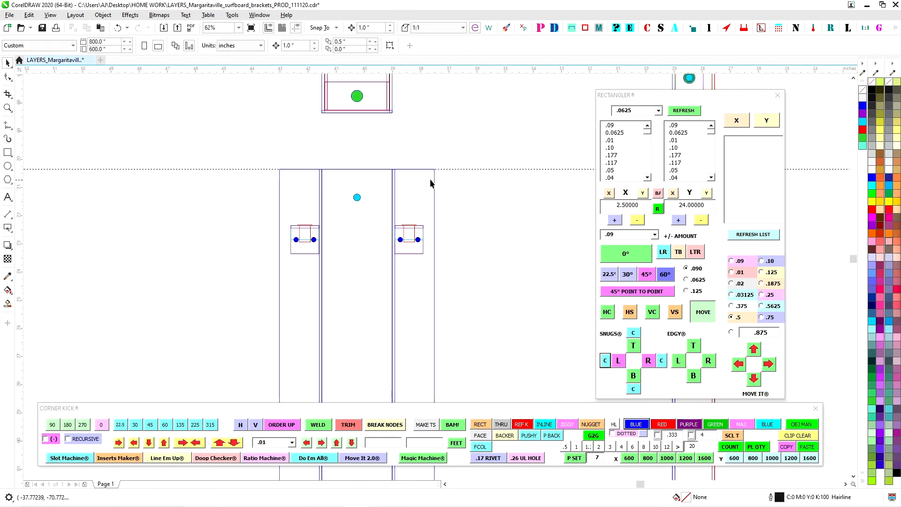
scroll(285, 149, down, 2)
drag(262, 150, 351, 330)
click(353, 324)
Step: Make a copy of the right side piece's 1.5 x 24 rectangle narrowed to 0.9125 inch, ending at the outer blue hole's centre
scroll(338, 167, up, 2)
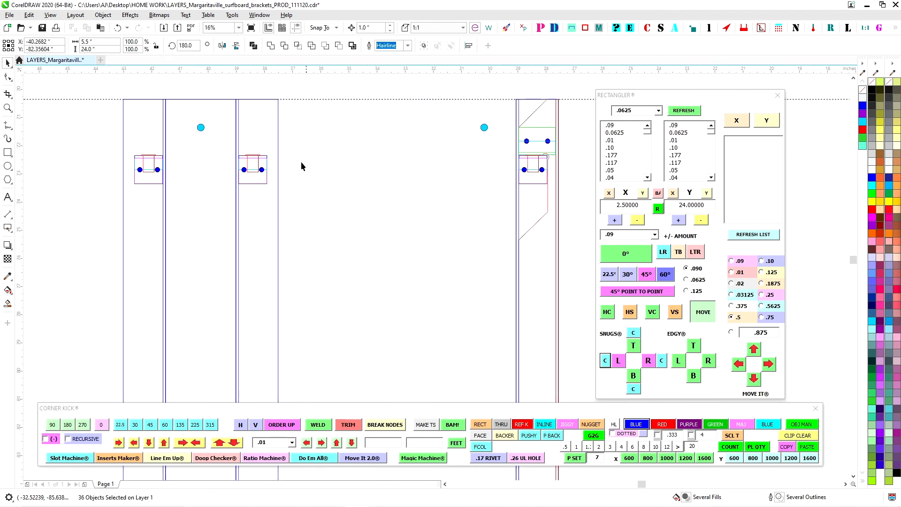
click(278, 148)
scroll(321, 159, down, 1)
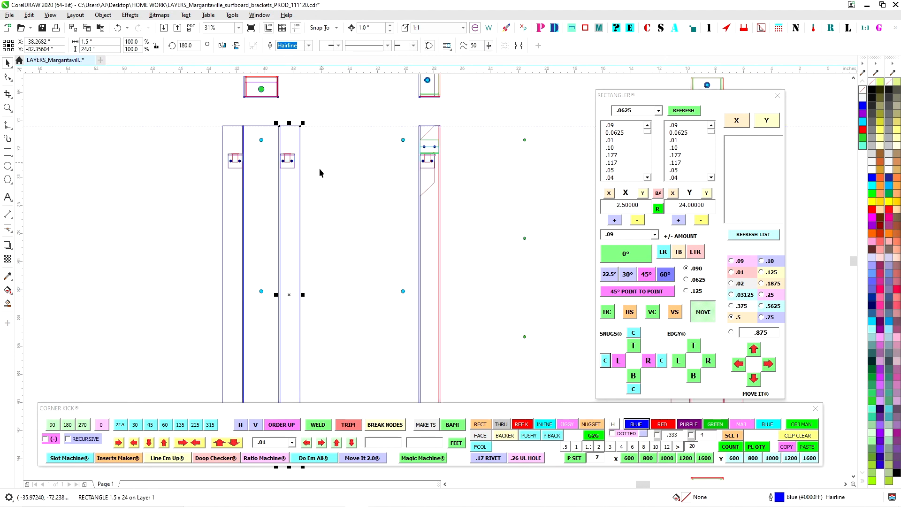
drag(303, 294, 294, 166)
scroll(314, 182, up, 1)
scroll(335, 193, down, 1)
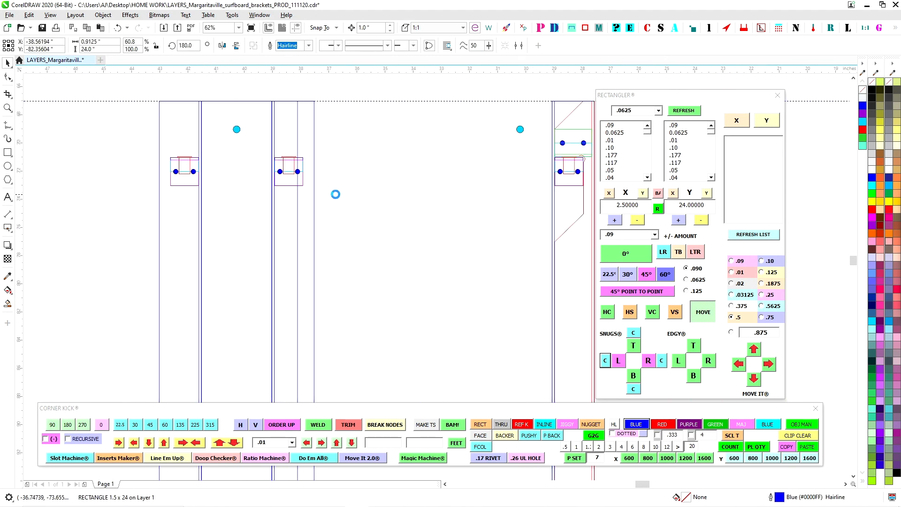
Step: Convert the narrowed rectangle on the right side piece into a sky-blue INLINE
scroll(329, 318, up, 1)
click(534, 432)
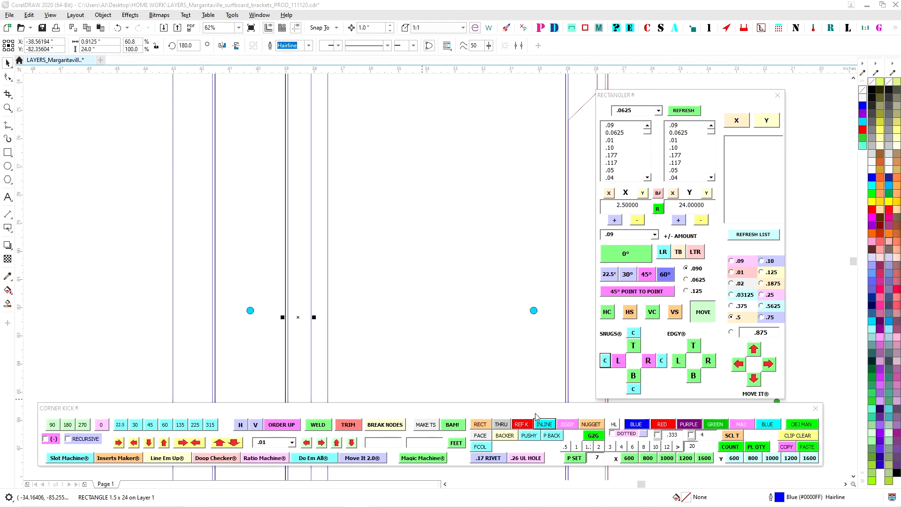
click(441, 272)
drag(455, 355, 473, 368)
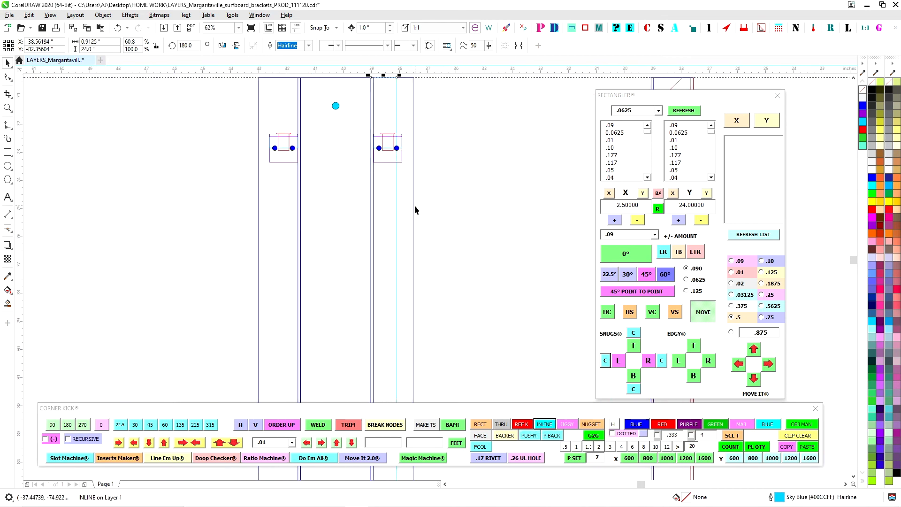
Step: Make a second inline from the right side's inline, narrowed to 0.2875 inch to end at the inner blue hole's centre
scroll(400, 158, down, 2)
scroll(403, 213, up, 1)
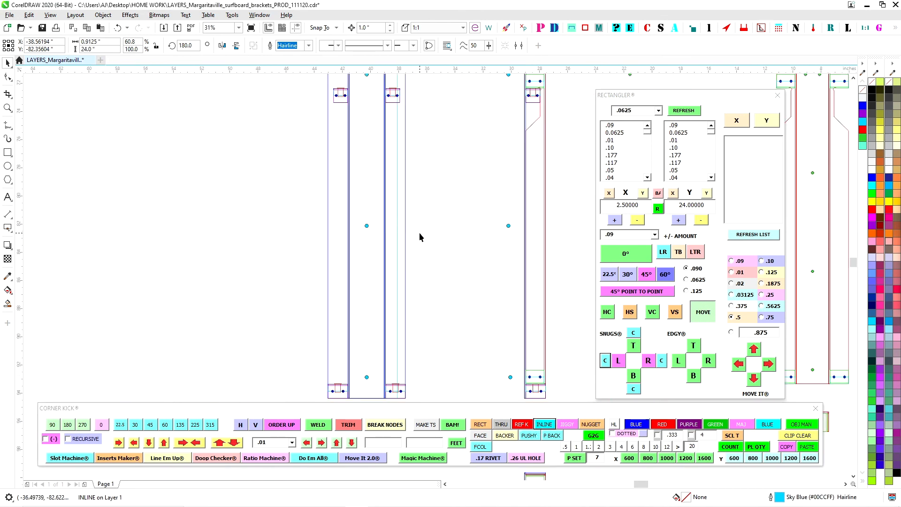
click(397, 227)
drag(398, 229, 392, 101)
scroll(392, 101, up, 3)
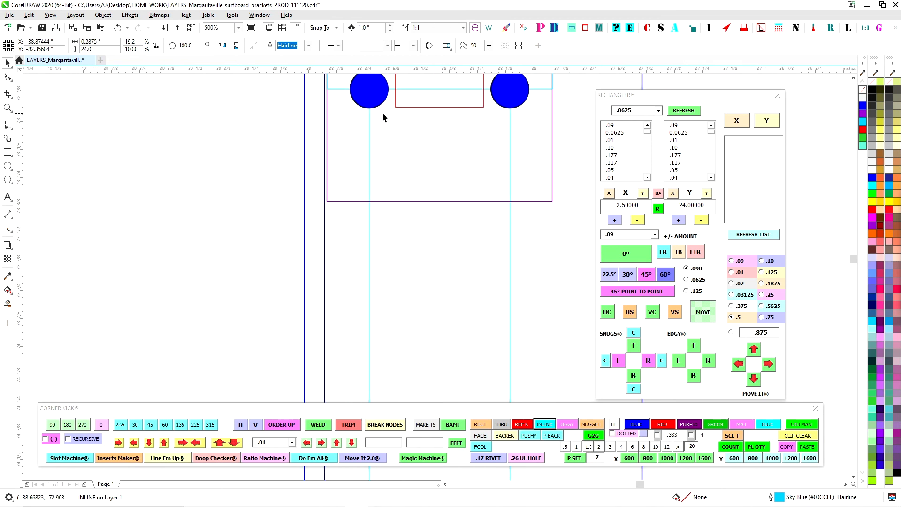
scroll(382, 113, down, 1)
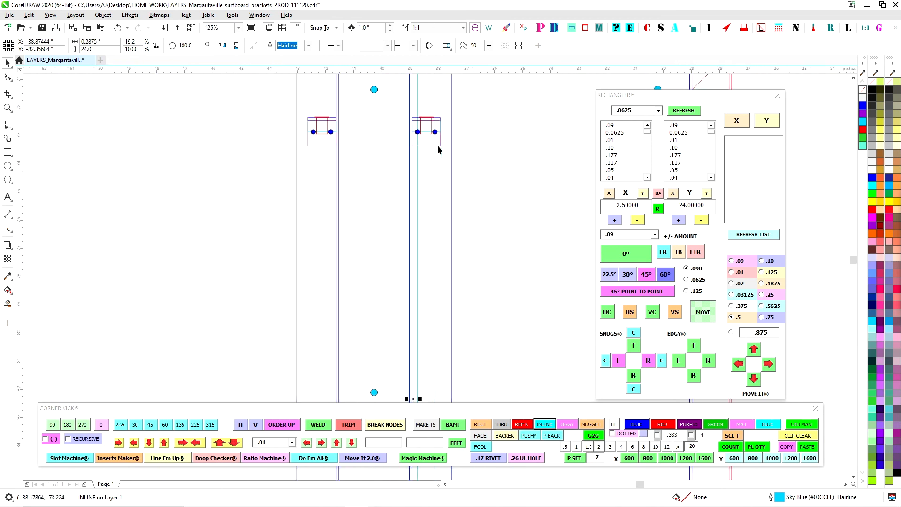
Step: Make a 0.9125-inch-wide copy of the left side piece's rectangle, ending at the outer blue hole's centre, and convert it to an INLINE
click(468, 183)
click(296, 150)
drag(295, 400, 311, 145)
click(546, 424)
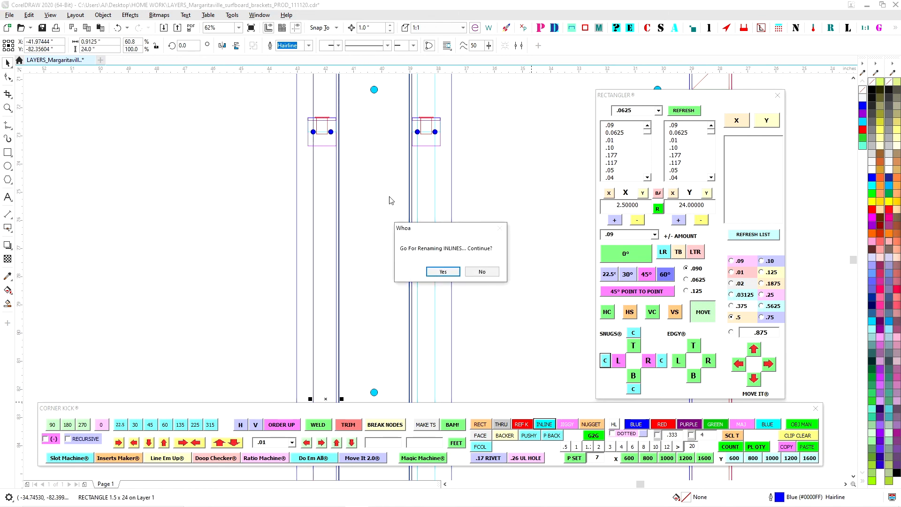
click(443, 272)
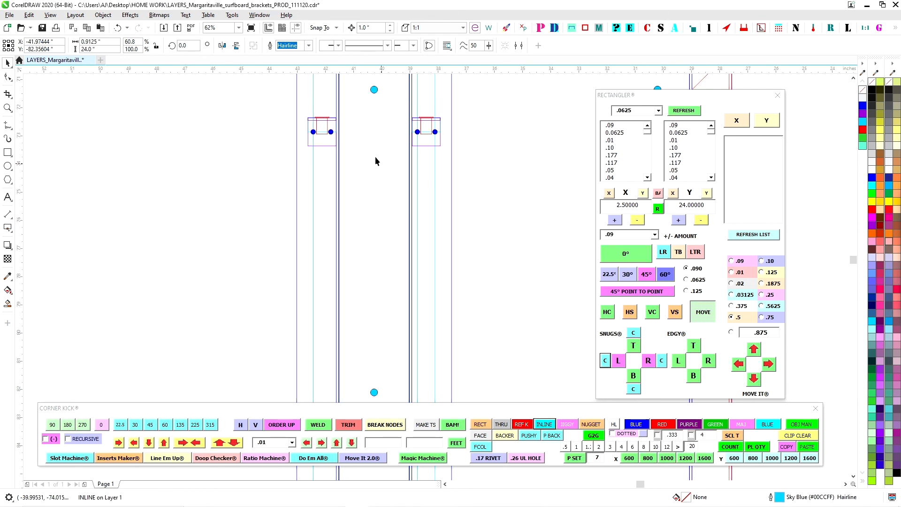
Step: Make a second inline from the left side piece's inline, narrowed to 0.2875 inch to end at the inner blue hole's centre
click(313, 162)
drag(337, 289, 331, 134)
scroll(344, 157, down, 2)
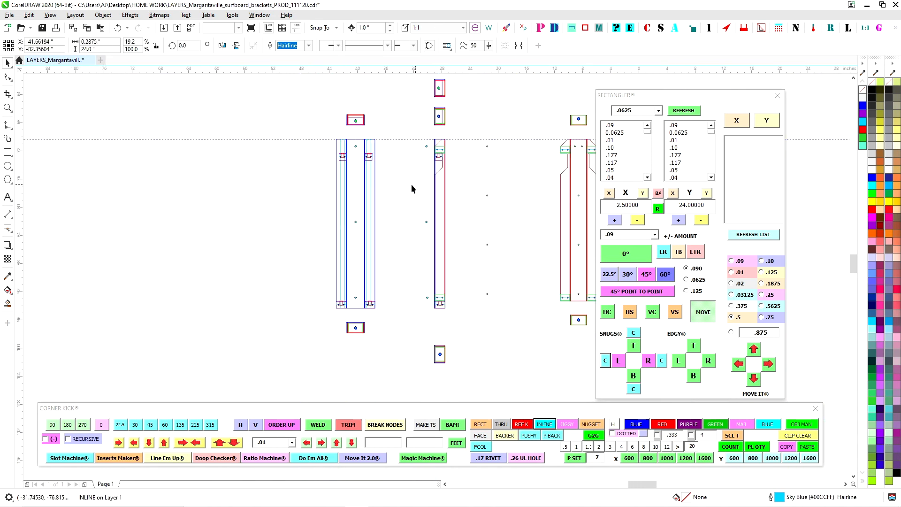
click(416, 187)
Step: Select the whole blue and purple flat pattern without its end flaps and make a THRU SHAPE from it
scroll(370, 158, up, 2)
scroll(282, 143, down, 1)
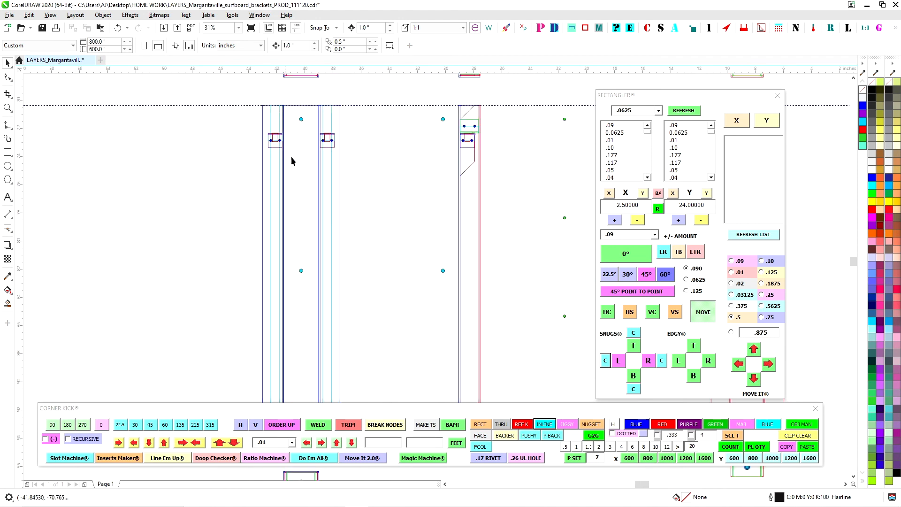
scroll(359, 213, down, 2)
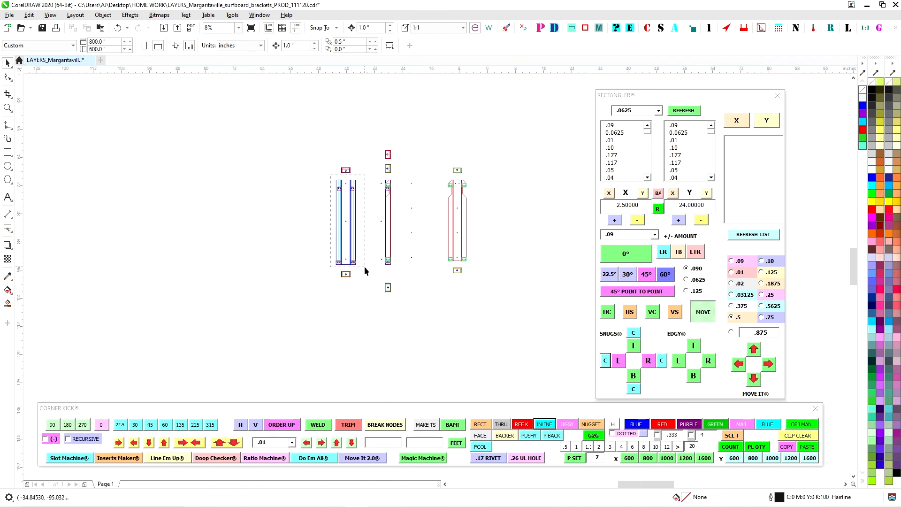
key(ctrl+a)
scroll(368, 216, up, 1)
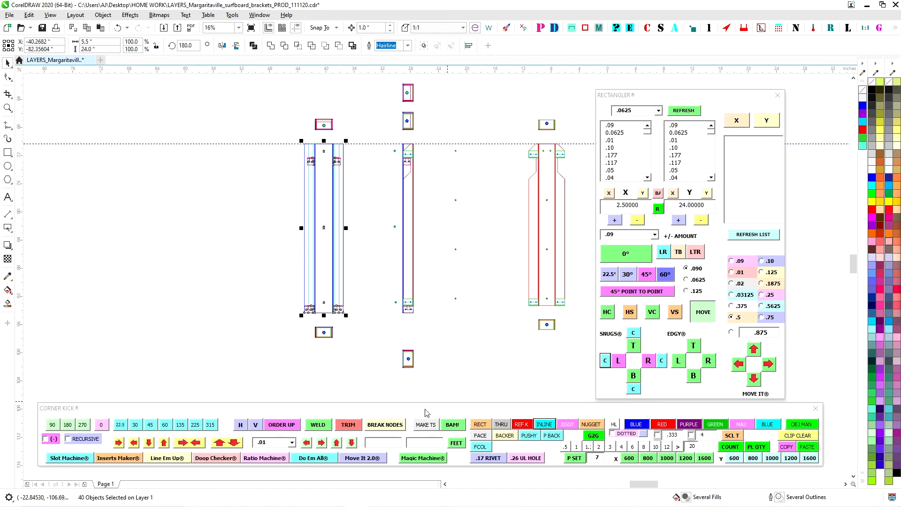
click(433, 424)
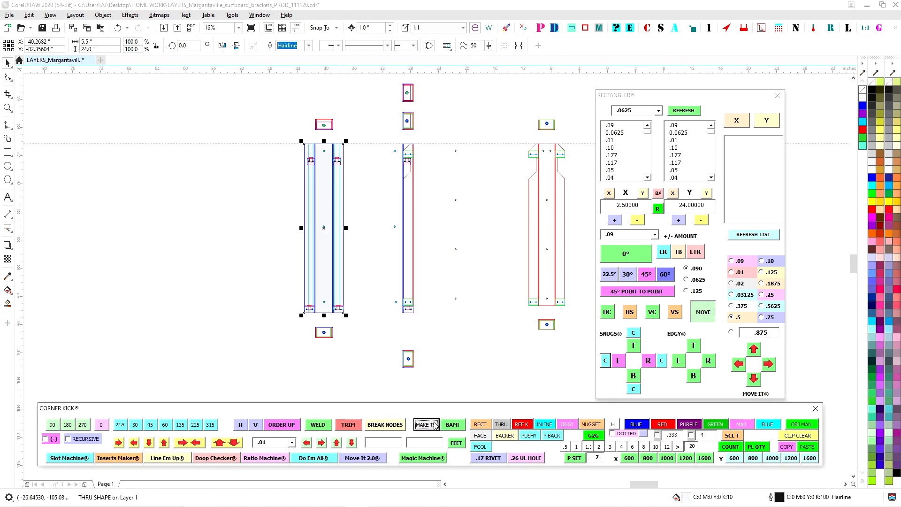
click(337, 189)
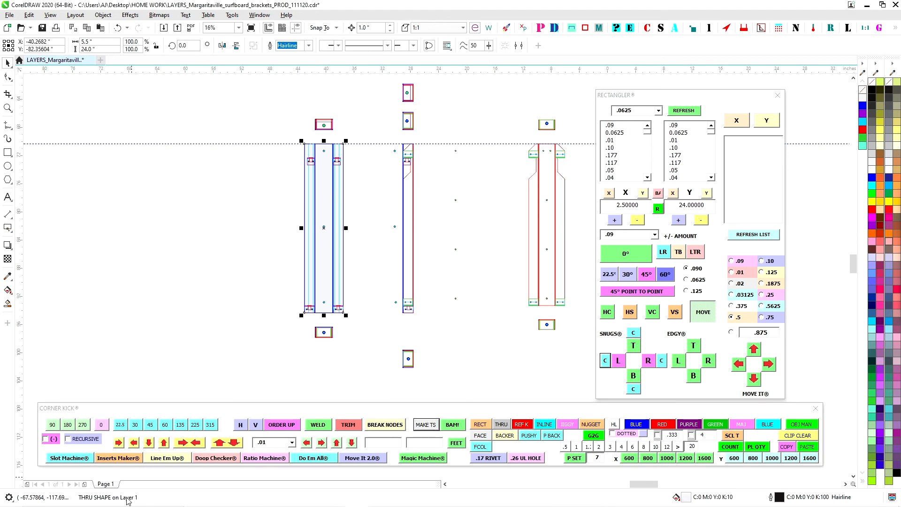
click(375, 189)
click(319, 165)
click(446, 190)
Step: Make a THRU SHAPE from the centre panel of the red flat pattern
scroll(425, 119, up, 4)
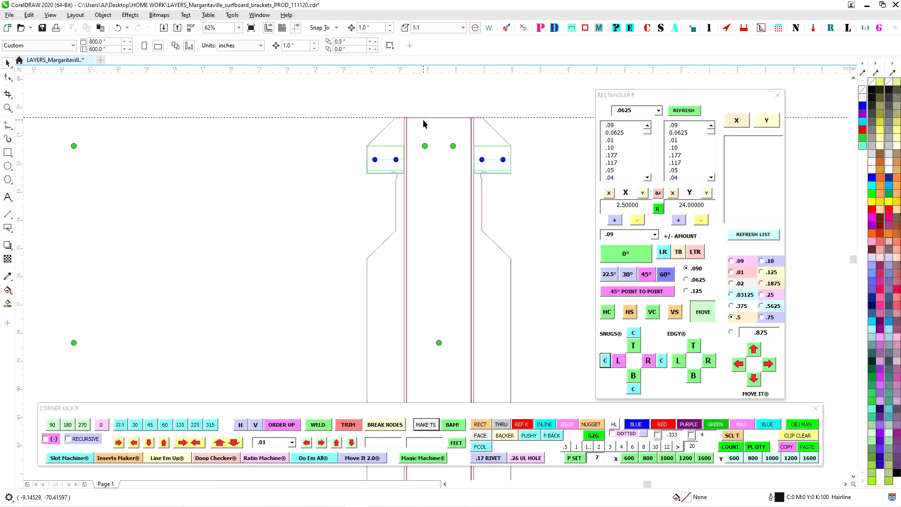
click(388, 125)
scroll(272, 91, down, 4)
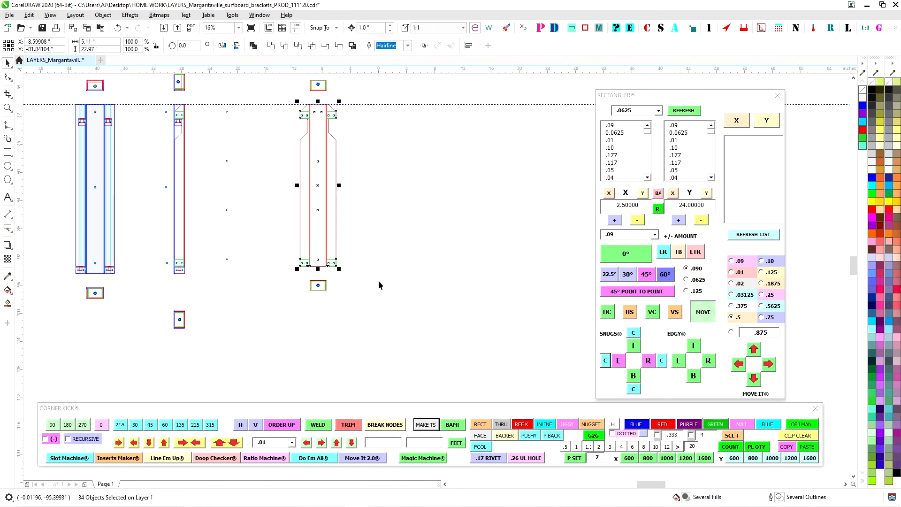
scroll(308, 112, up, 3)
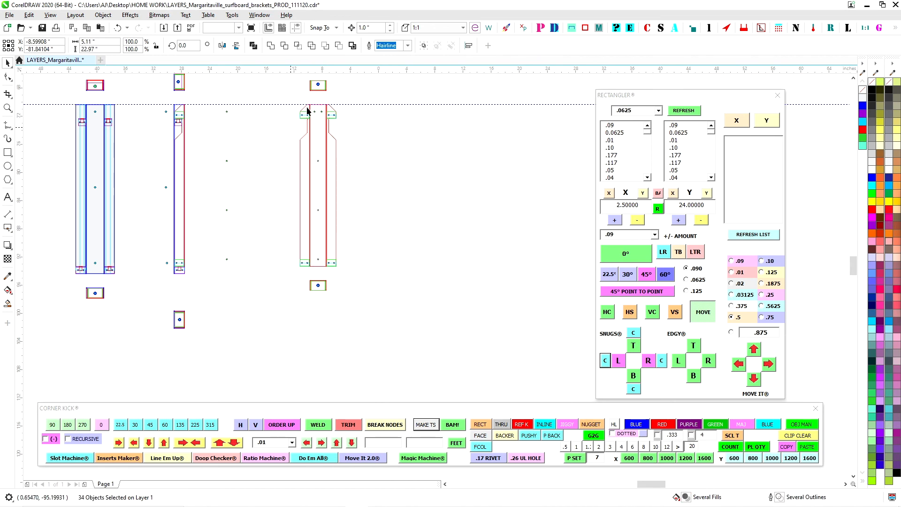
click(335, 97)
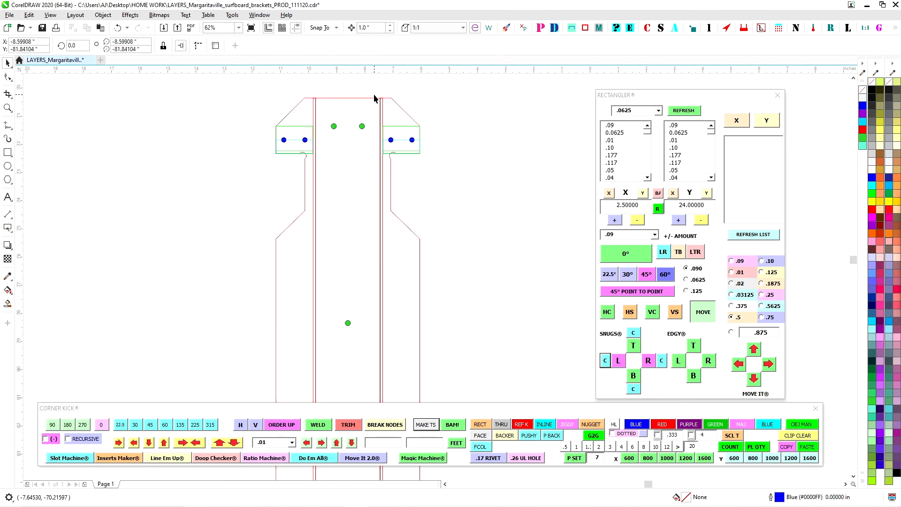
click(430, 426)
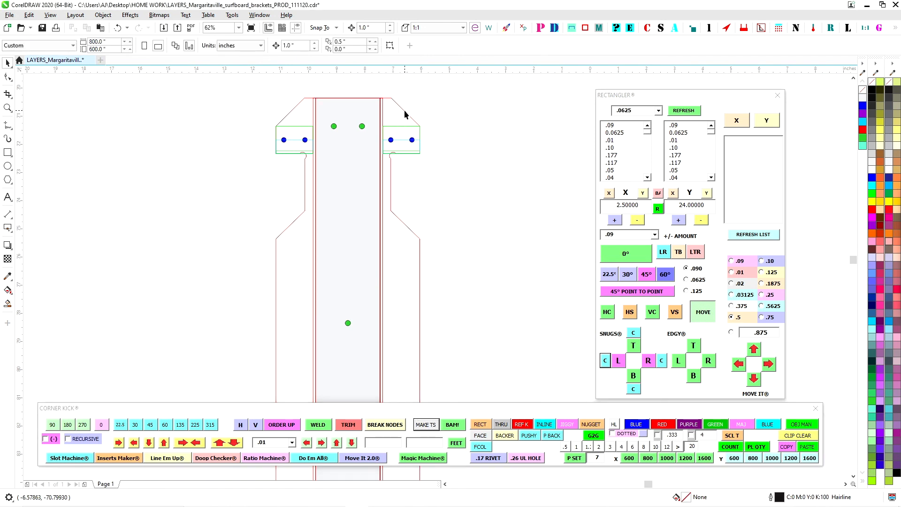
Step: Try to weld the red pattern's left side piece to its centre panel
click(295, 111)
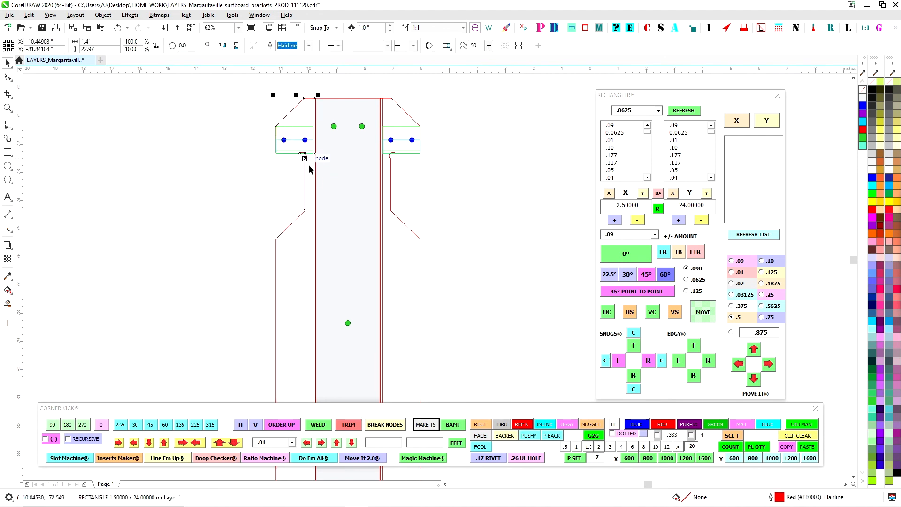
click(290, 120)
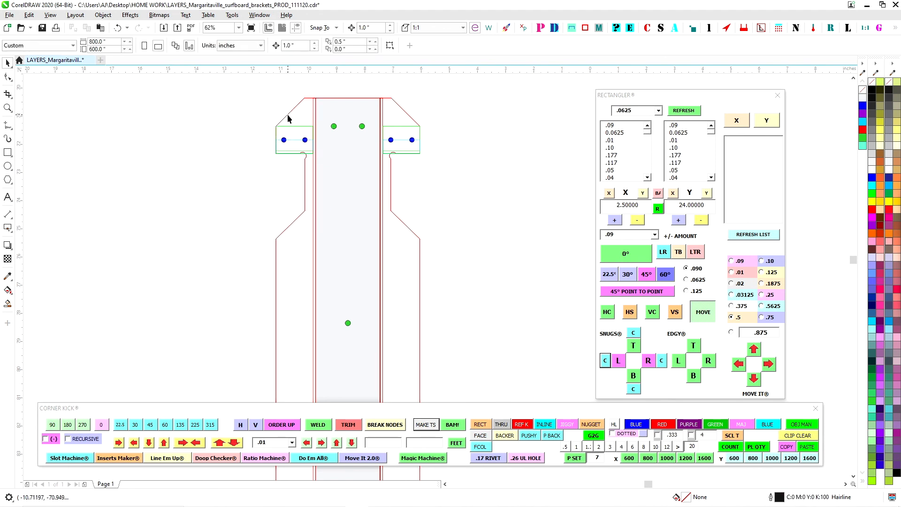
click(340, 146)
click(317, 424)
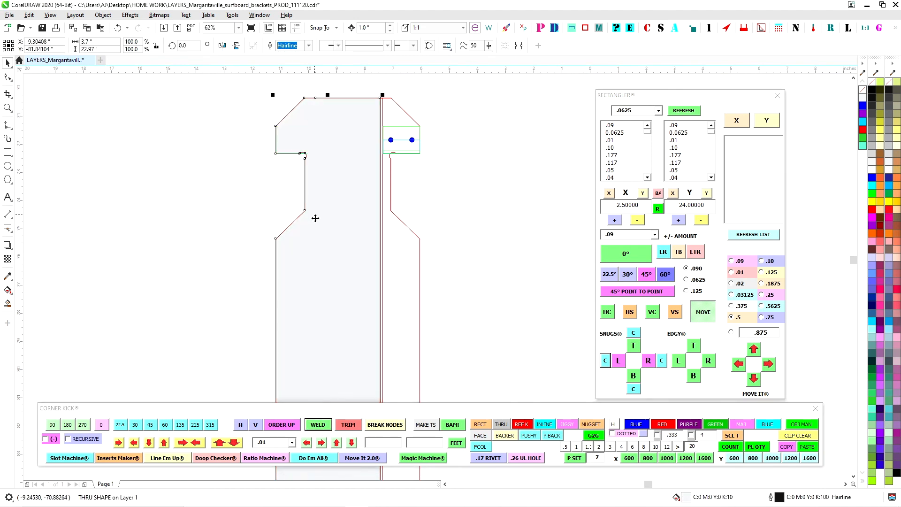
scroll(315, 218, down, 3)
scroll(354, 346, up, 3)
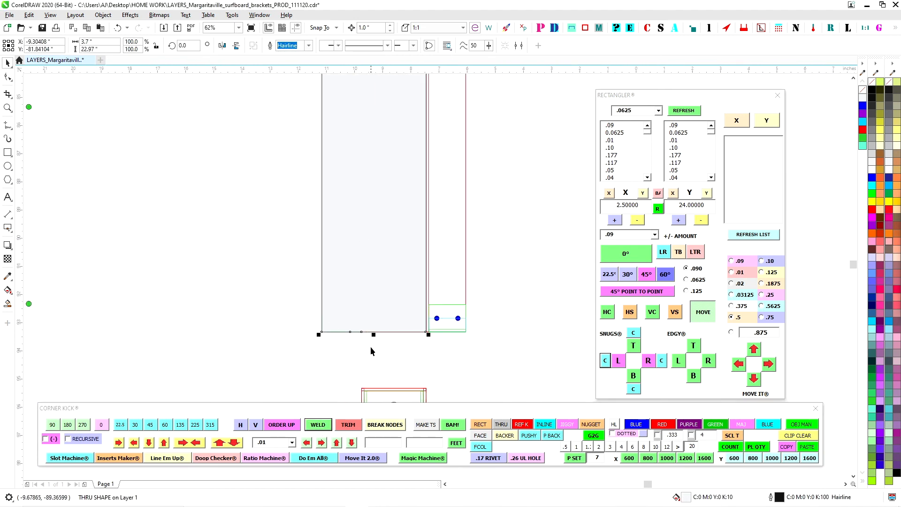
scroll(504, 267, down, 2)
key(shift+Page_Down)
drag(512, 242, 421, 329)
key(Escape)
Step: Weld the red pattern's centre panel and both side pieces into one THRU SHAPE
click(394, 218)
shift+click(361, 195)
key(w)
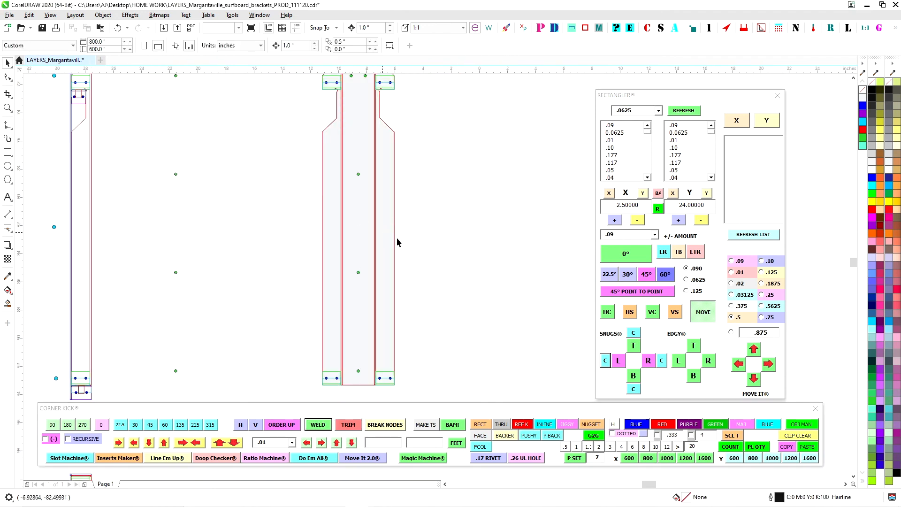
scroll(454, 194, up, 4)
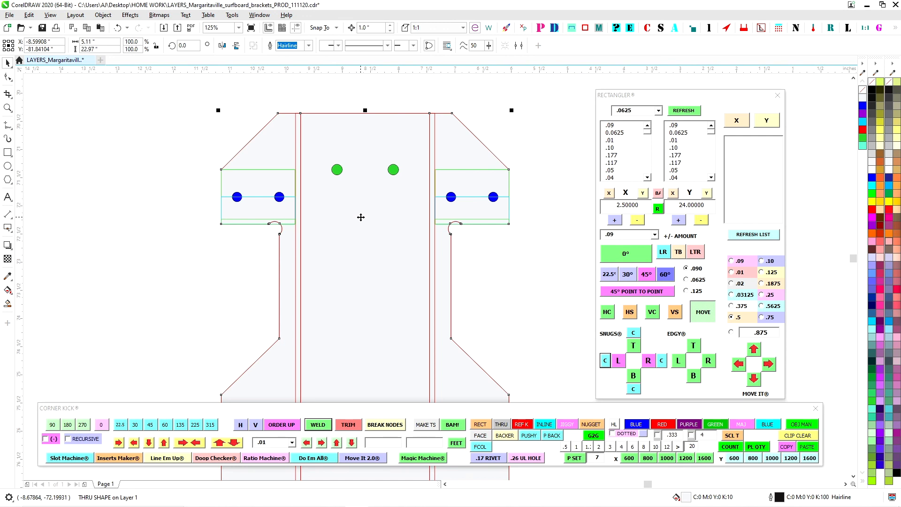
click(567, 230)
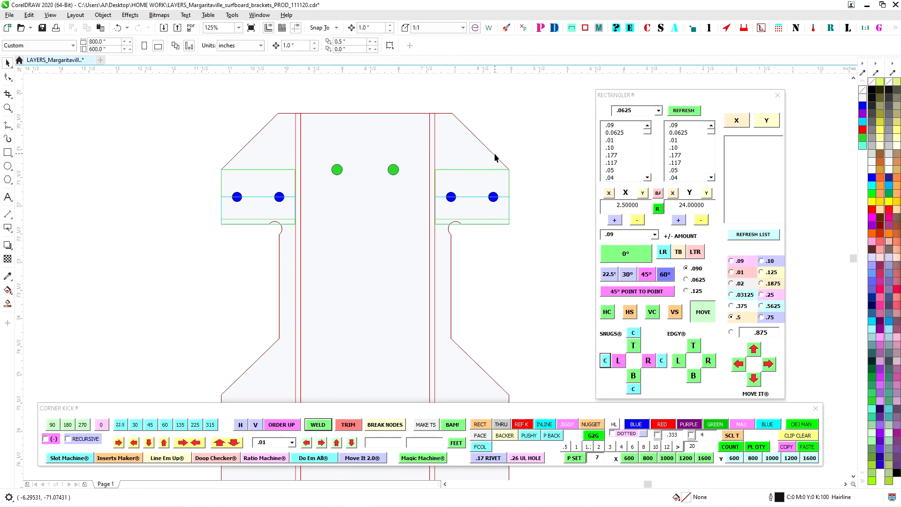
Step: Draw a 0.38 x 1.335 inch rectangle from the upper left inner blue hole's centre to the centre panel's edge and convert it to an INLINE
scroll(461, 172, up, 2)
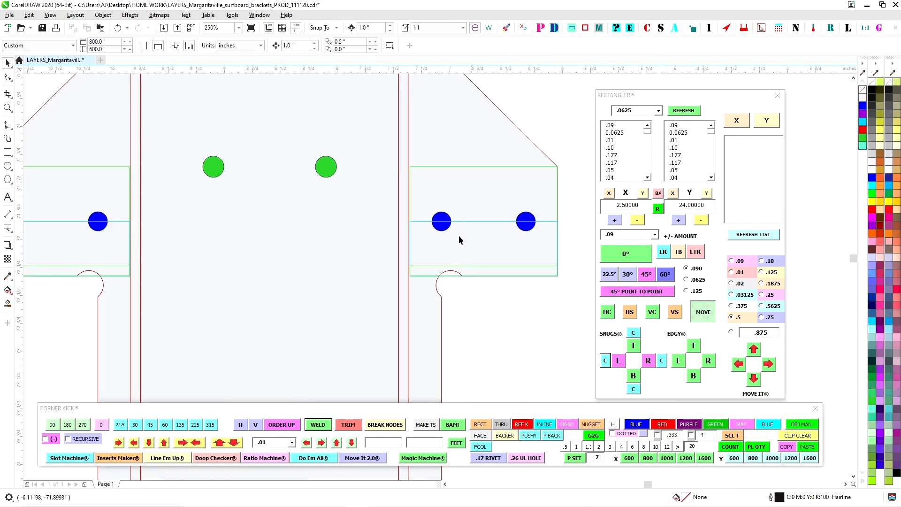
scroll(502, 240, down, 2)
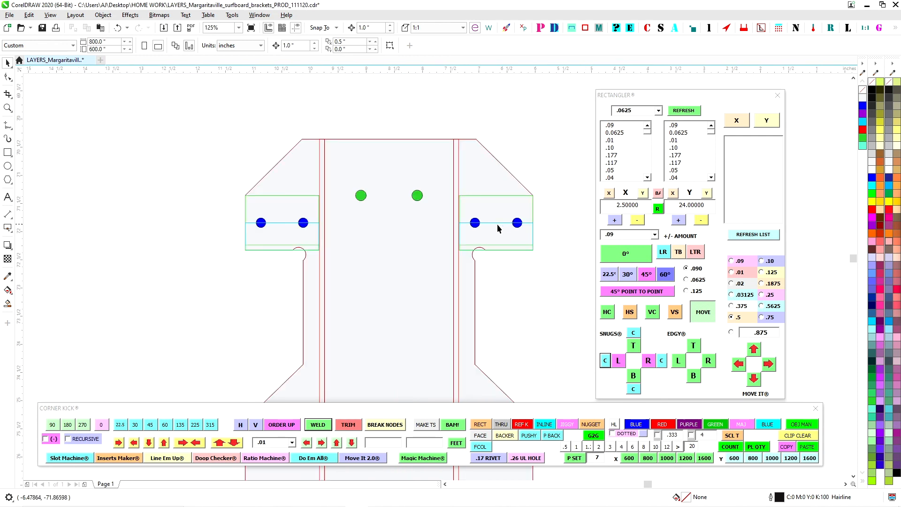
scroll(304, 234, up, 2)
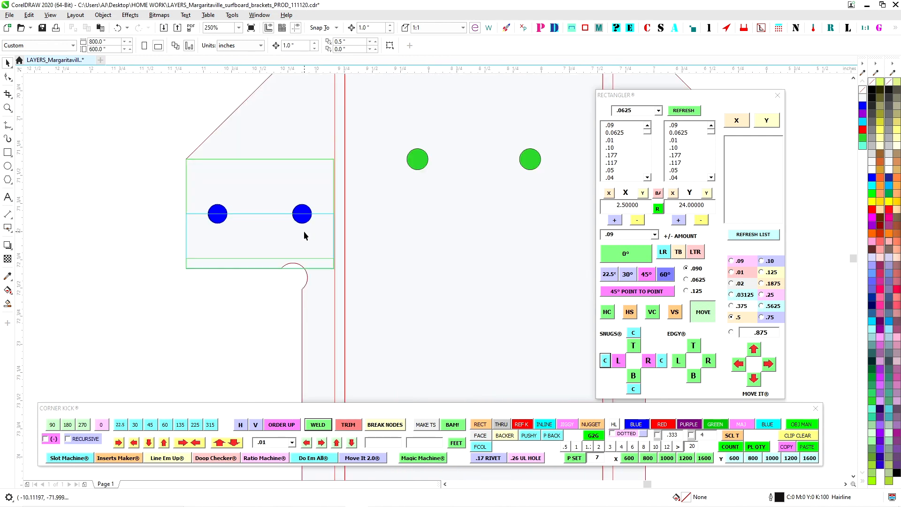
click(7, 153)
drag(302, 213, 308, 117)
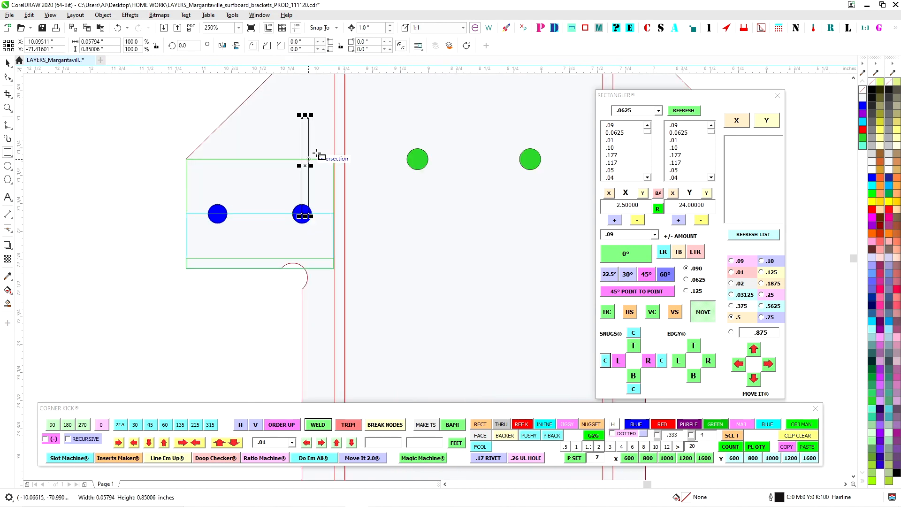
drag(306, 165, 330, 271)
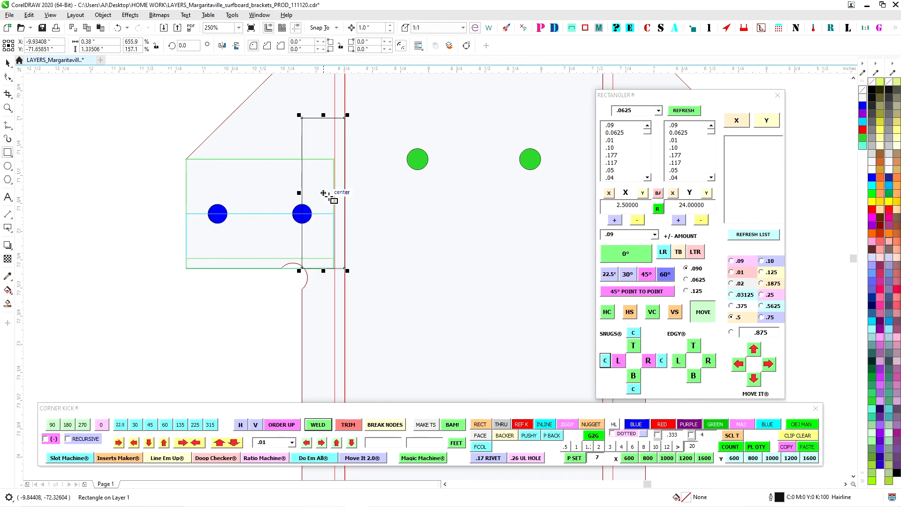
click(8, 62)
click(549, 426)
click(436, 270)
Step: Make a second inline from it, widened to end at the upper left outer blue hole's centre
click(130, 155)
click(302, 151)
drag(298, 194, 214, 194)
key(F3)
key(Escape)
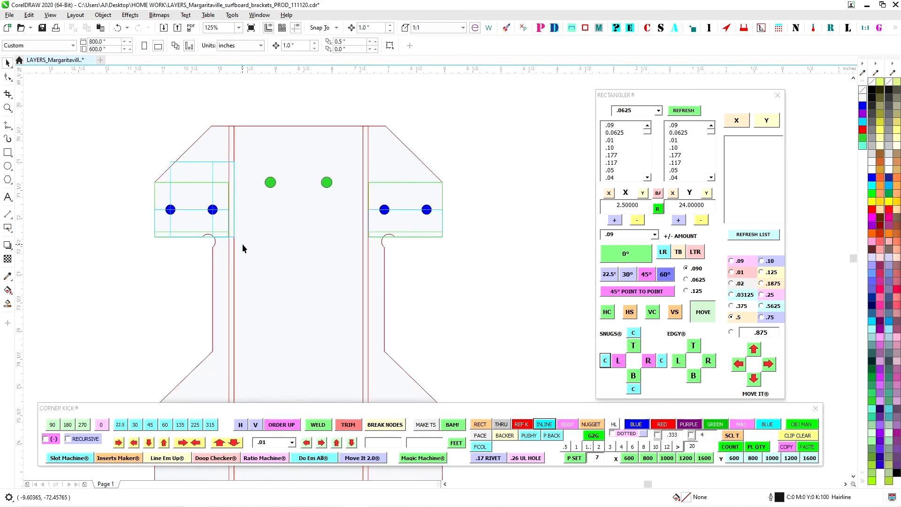
Step: Place a copy of the upper left bracket with its holes and inlines beside the red pattern and mirror it horizontally
drag(199, 198, 532, 135)
right_click(532, 135)
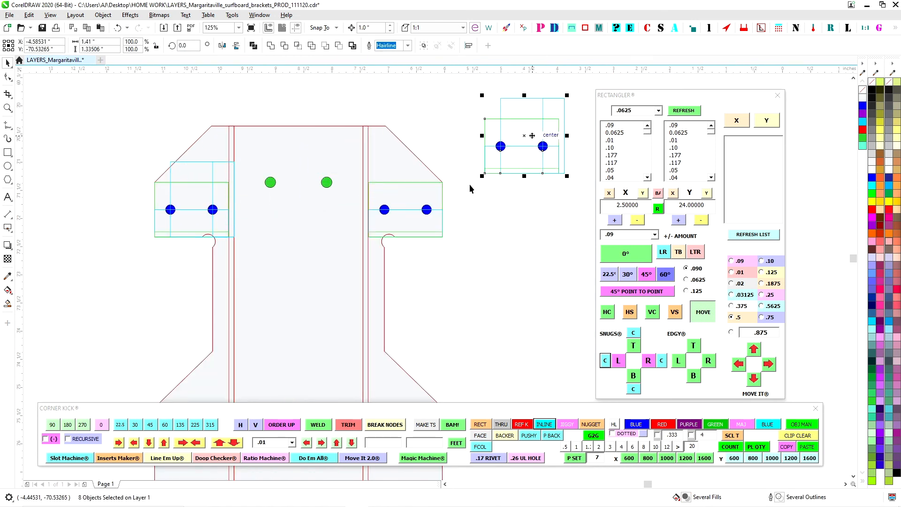
click(223, 46)
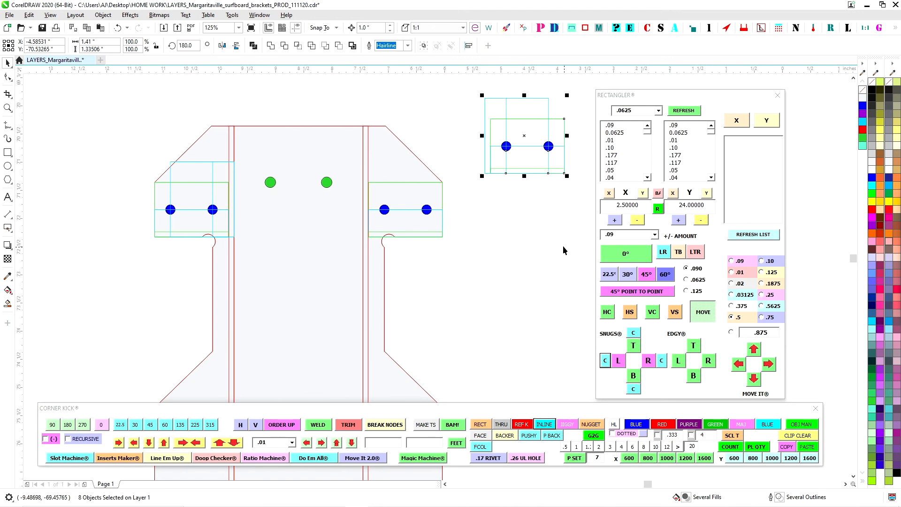
Step: Delete the bracket outlines, blue holes and horizontal inline from the mirrored copy, keeping only the two vertical inline rectangles
click(514, 119)
key(Delete)
drag(567, 181, 477, 174)
drag(488, 100, 558, 160)
key(Delete)
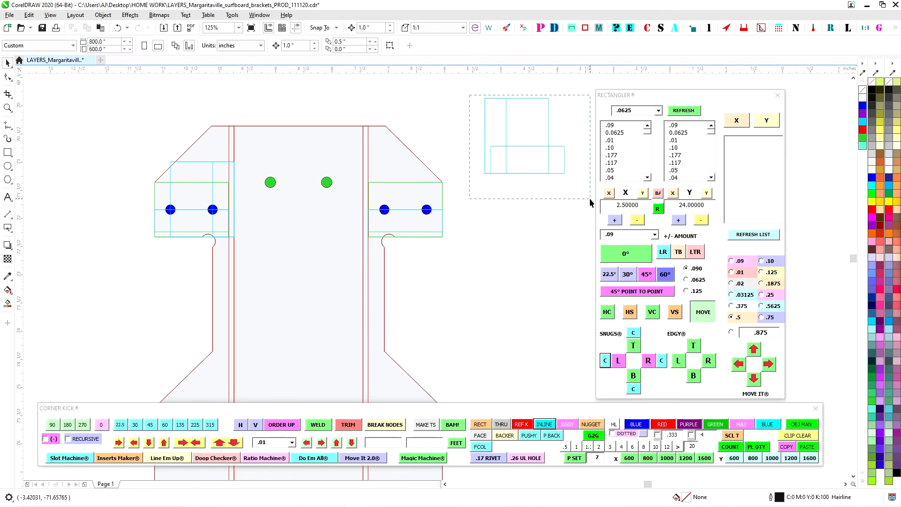
drag(590, 199, 591, 199)
drag(460, 133, 583, 196)
key(Delete)
Step: Move the two mirrored inlines onto the upper right bracket so that they line up with its blue hole centres
drag(467, 88, 598, 192)
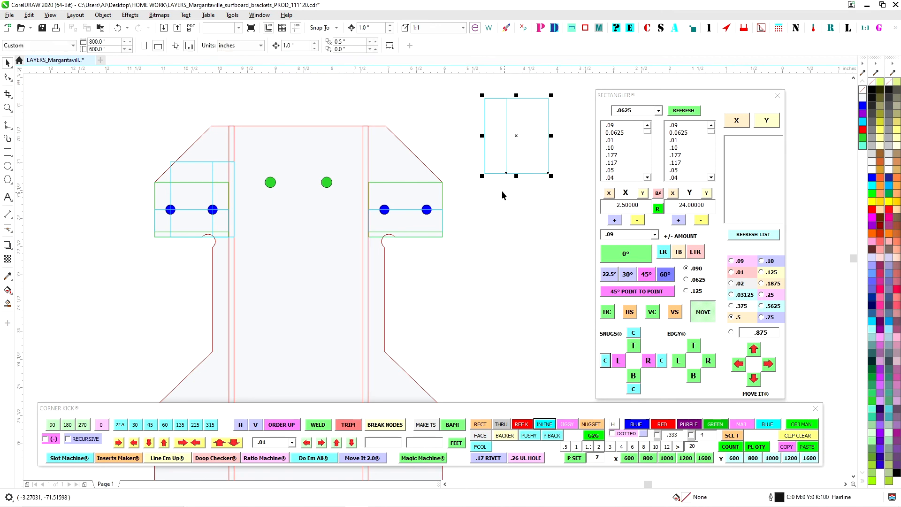
scroll(497, 180, up, 2)
drag(472, 166, 243, 297)
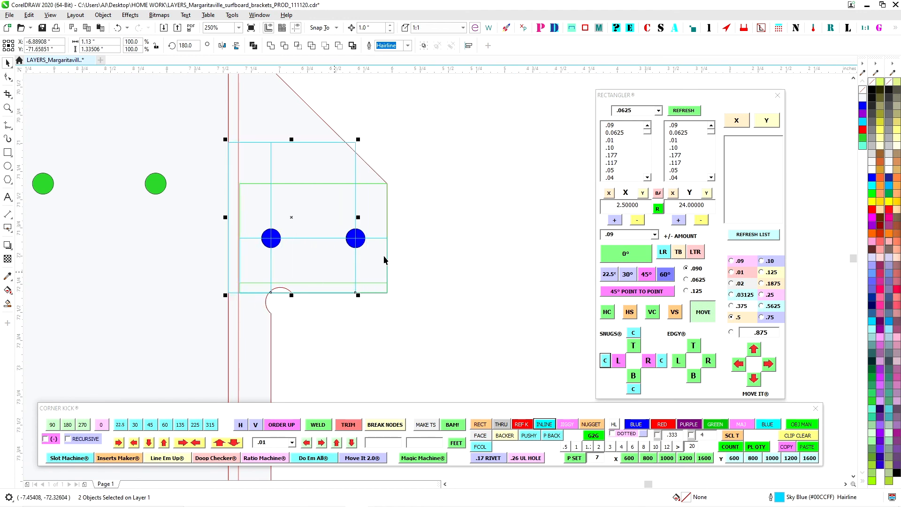
scroll(356, 217, up, 2)
scroll(354, 223, down, 4)
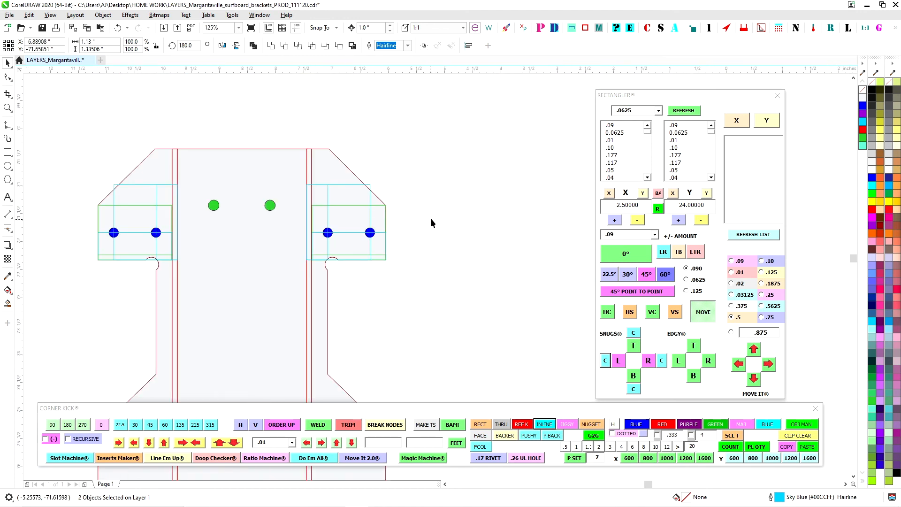
Step: Draw an inline rectangle about 0.38 by 1.87 inches ending at the lower right inner blue hole's centre, plus a copy widened to the outer hole's centre
click(399, 207)
scroll(402, 254, down, 3)
drag(403, 267, 403, 157)
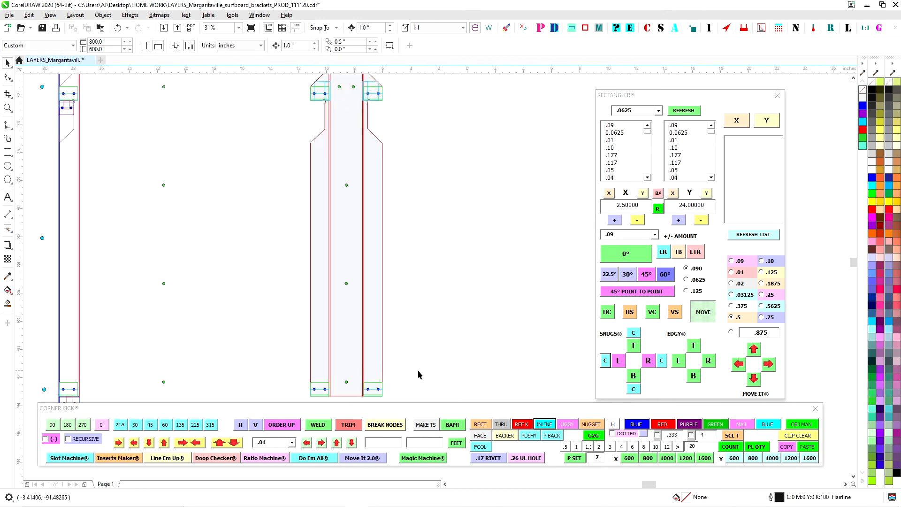
scroll(418, 370, up, 4)
click(8, 153)
drag(282, 249, 297, 364)
click(8, 63)
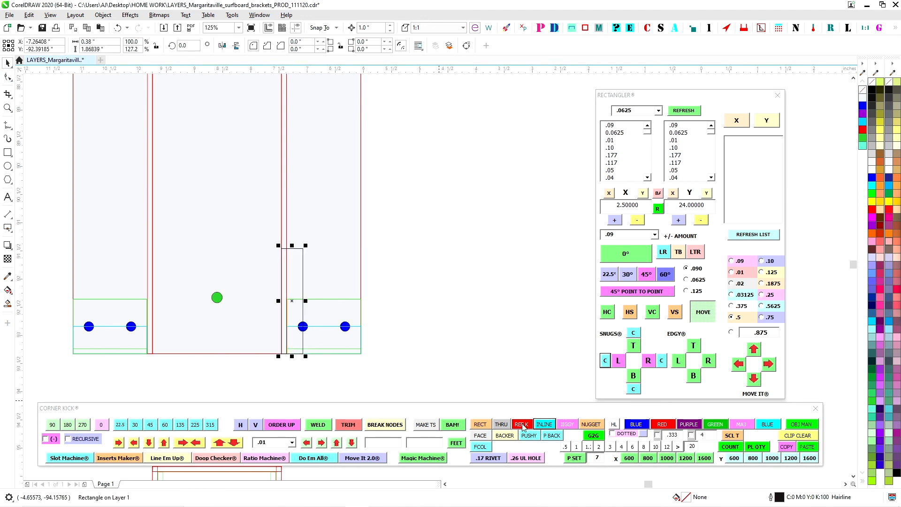
click(547, 427)
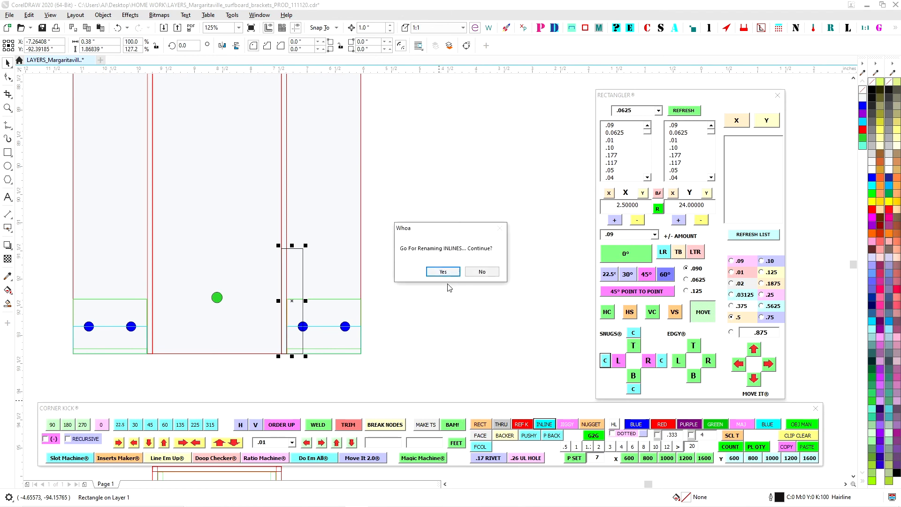
click(443, 272)
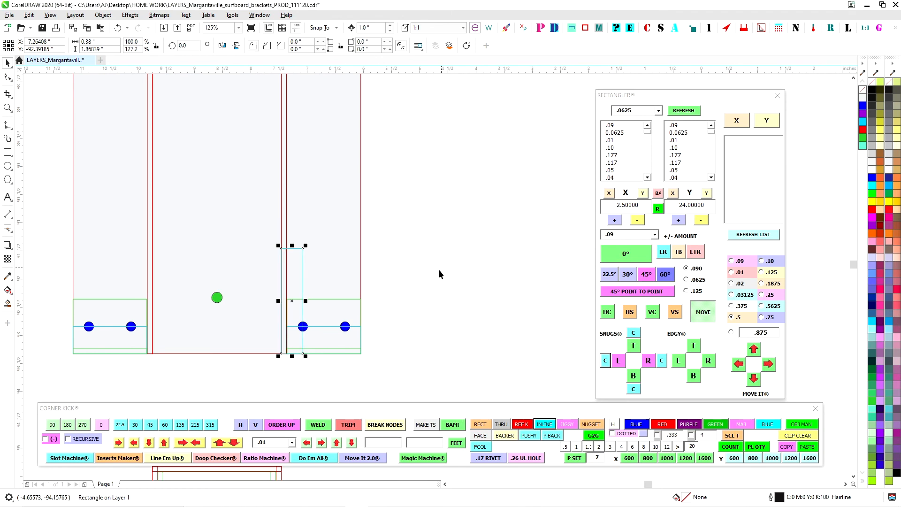
drag(306, 300, 345, 303)
Step: Place a horizontally mirrored copy of both lower right inlines on the lower left bracket, lined up with its blue hole centres
click(303, 278)
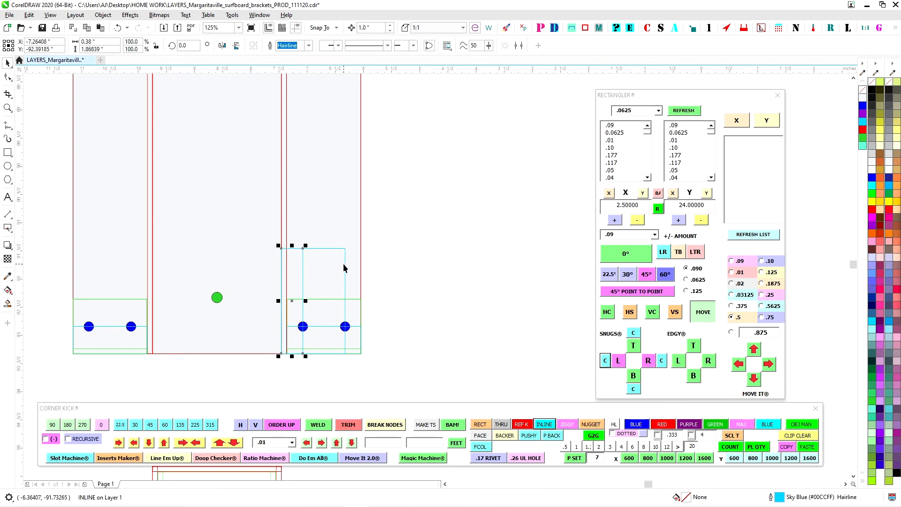
shift+click(345, 263)
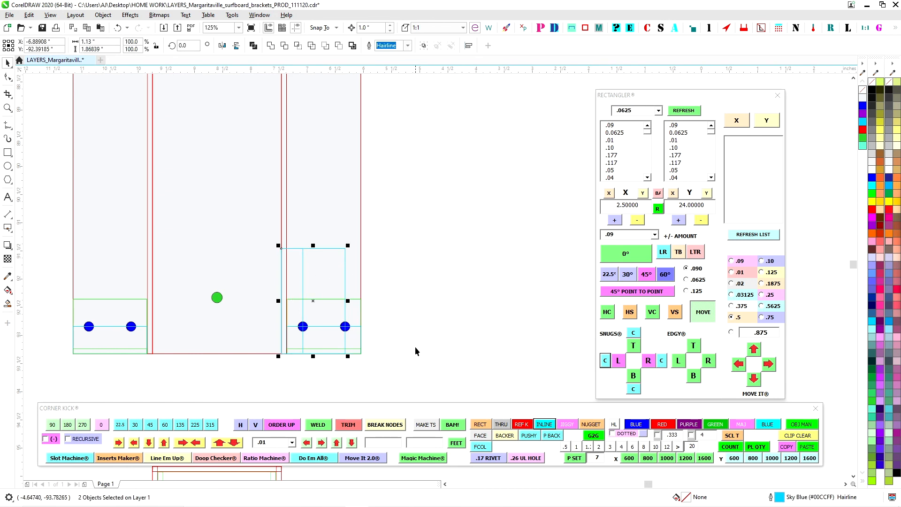
click(222, 46)
drag(345, 353, 187, 366)
scroll(401, 310, down, 2)
scroll(317, 310, up, 3)
scroll(246, 299, down, 2)
click(479, 251)
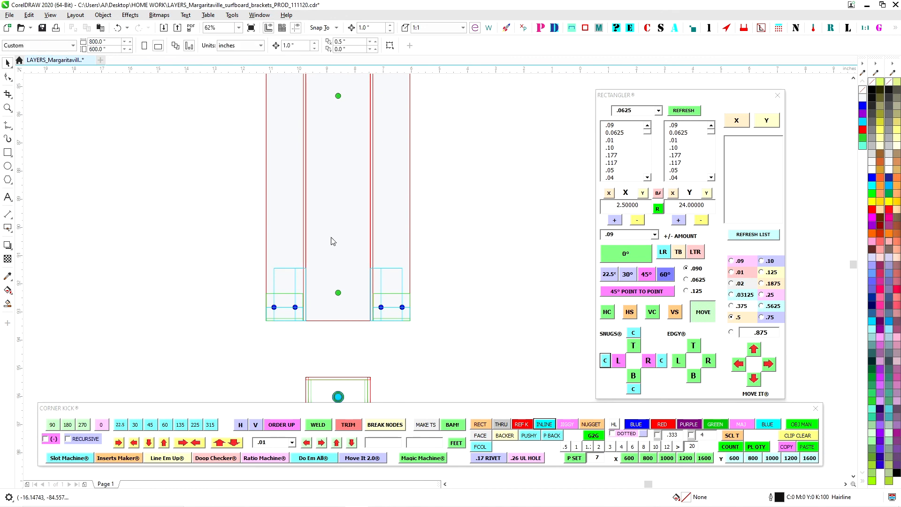
Step: Examine the red pattern from its lower brackets up to the small end piece above it, and the matching layered drawing
scroll(500, 347, down, 2)
scroll(498, 294, down, 1)
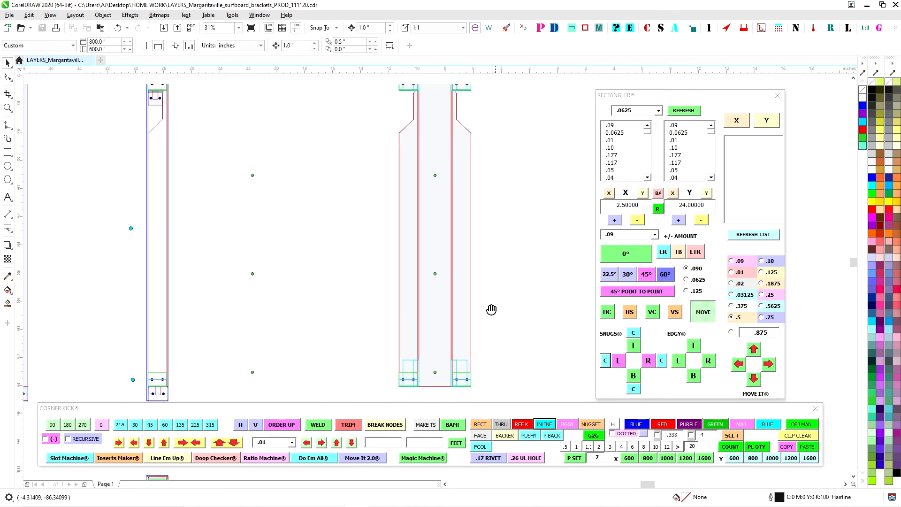
scroll(429, 87, up, 2)
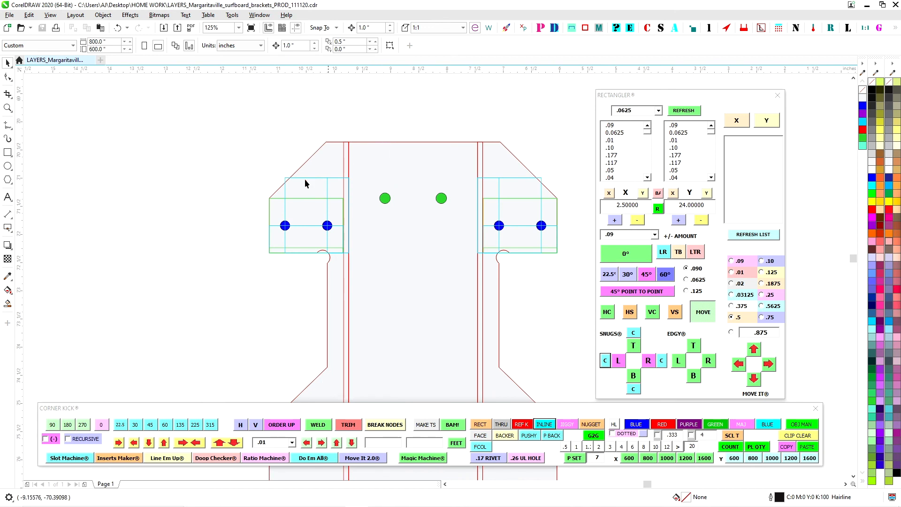
drag(250, 213, 409, 252)
scroll(389, 221, down, 2)
key(Escape)
scroll(371, 158, up, 2)
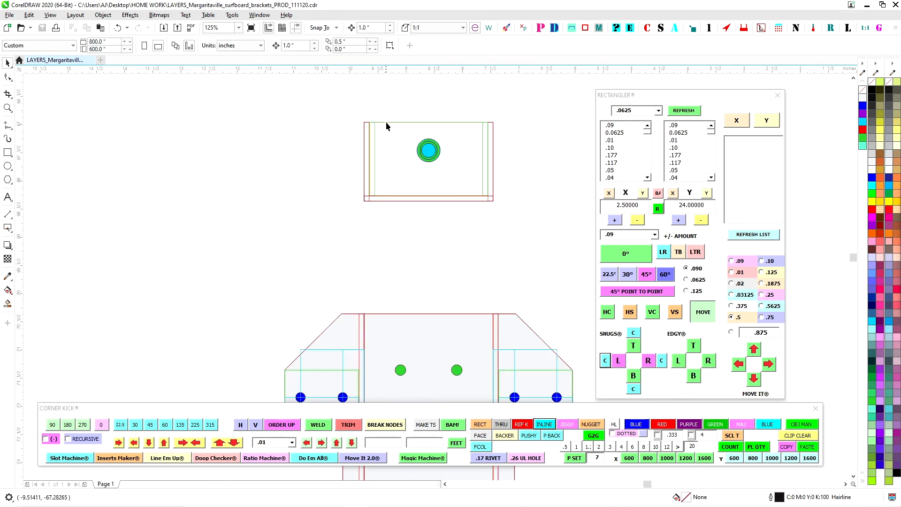
drag(387, 112, 303, 125)
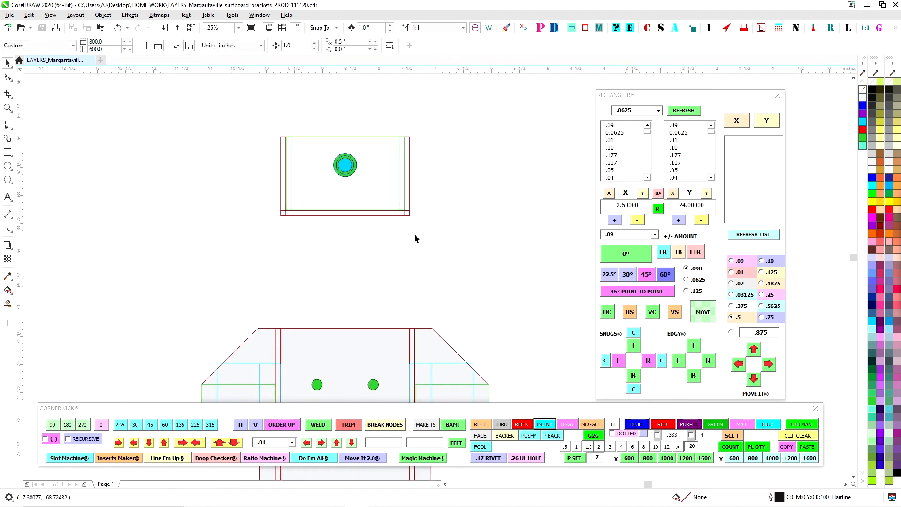
scroll(430, 210, down, 1)
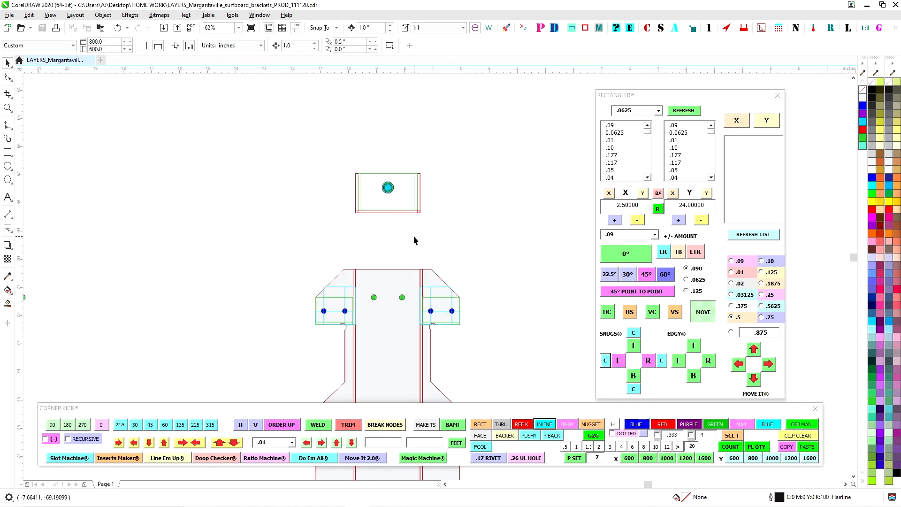
scroll(394, 225, down, 1)
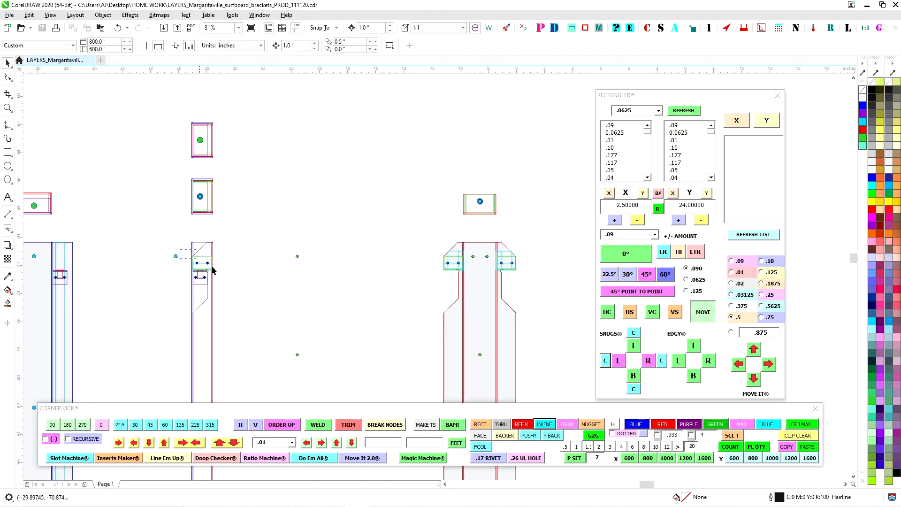
Step: Copy the green bracket with its two blue holes and inline from the layered drawing to beside the small end piece and rotate it 90 degrees
drag(233, 280, 442, 201)
scroll(442, 202, up, 1)
drag(454, 237, 396, 218)
click(437, 243)
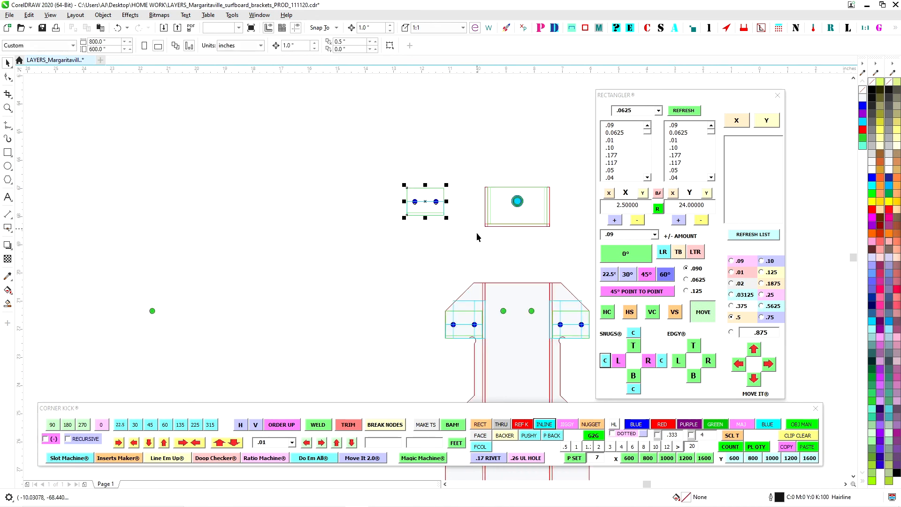
click(52, 425)
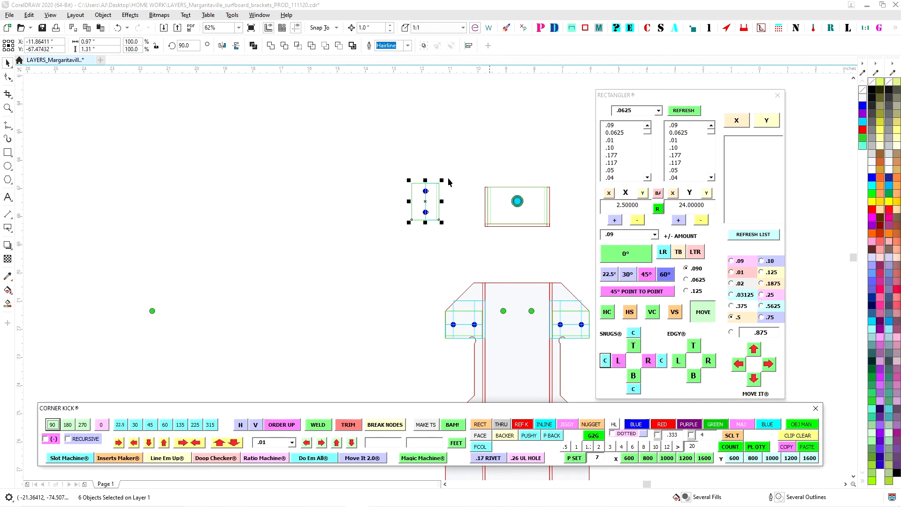
Step: Delete the red outer outline and both narrow side strips from the small end piece, keeping its green rectangle and round centre hole
scroll(468, 170, up, 1)
drag(503, 177, 276, 164)
key(Escape)
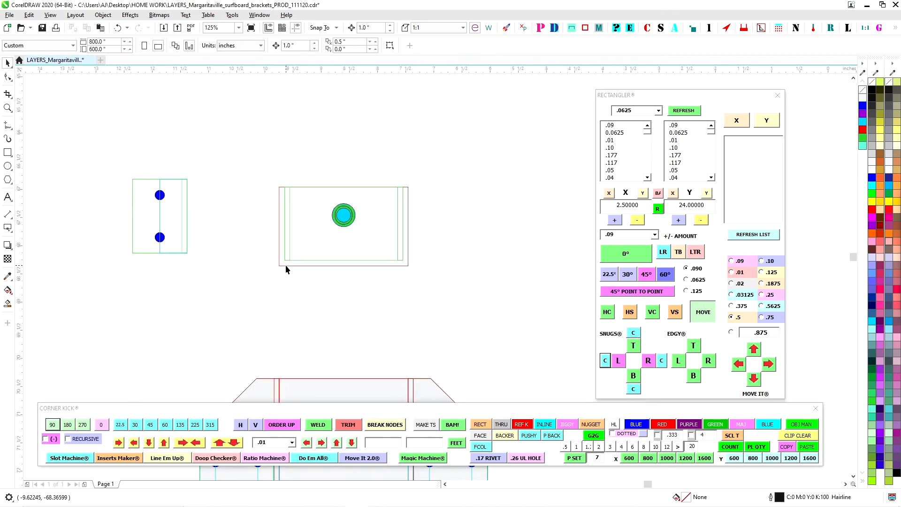
click(288, 266)
key(Delete)
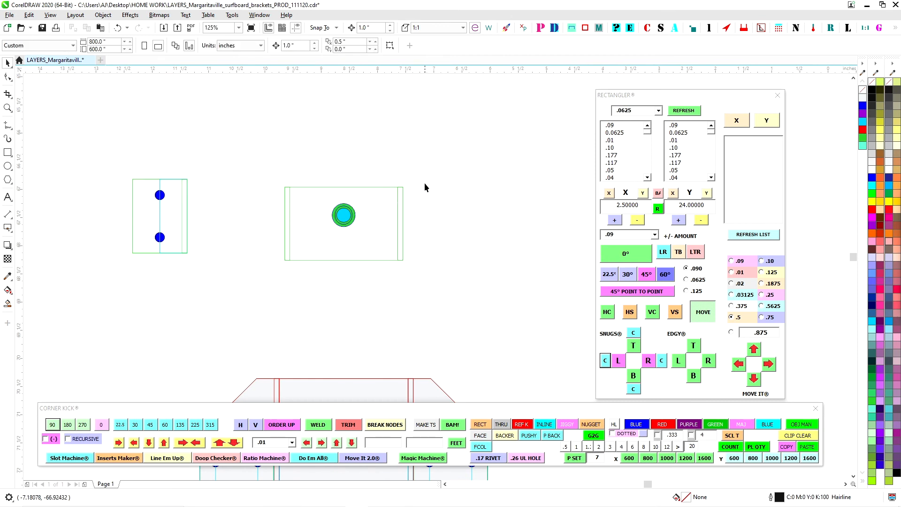
drag(257, 174, 411, 269)
click(305, 280)
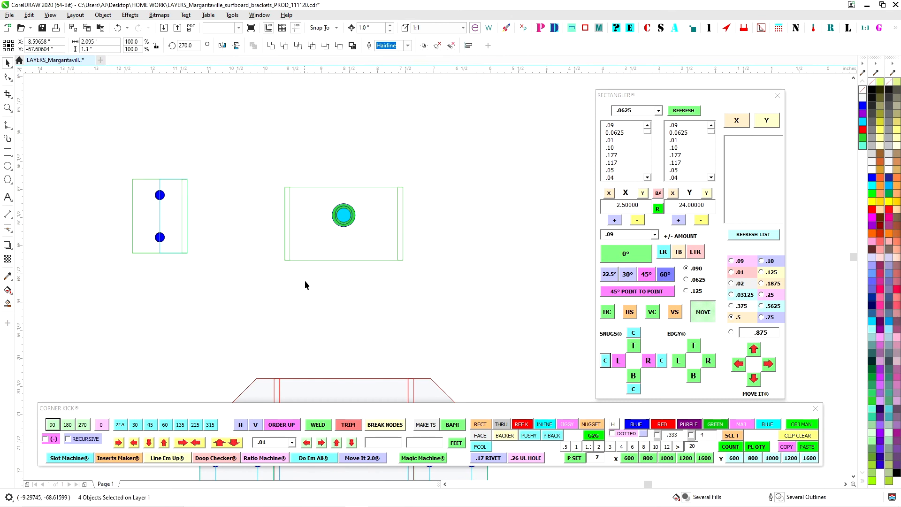
click(290, 214)
drag(390, 169, 455, 291)
key(Delete)
Step: Move the rotated bracket copy against the end piece's left edge, matching their upper corners, and check how their lower corners line up
drag(190, 178, 285, 187)
drag(217, 158, 301, 277)
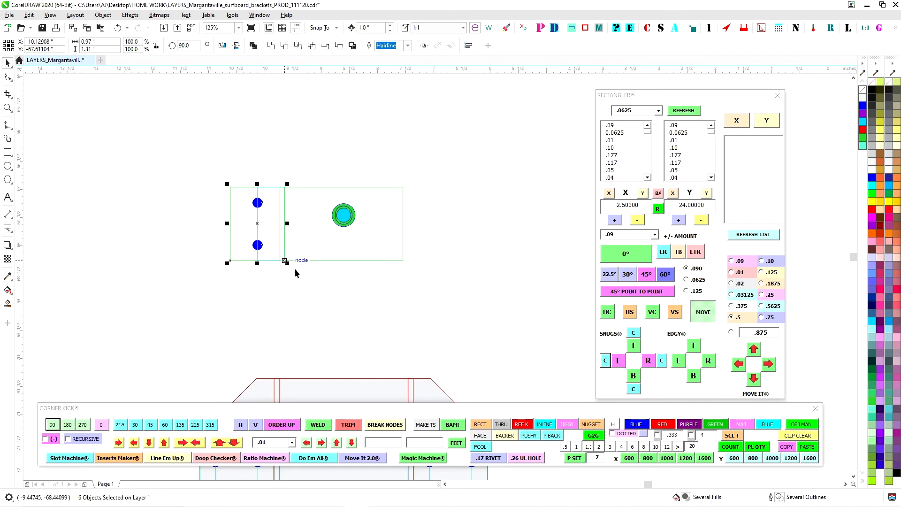
scroll(312, 210, up, 4)
scroll(282, 211, down, 4)
scroll(239, 257, up, 4)
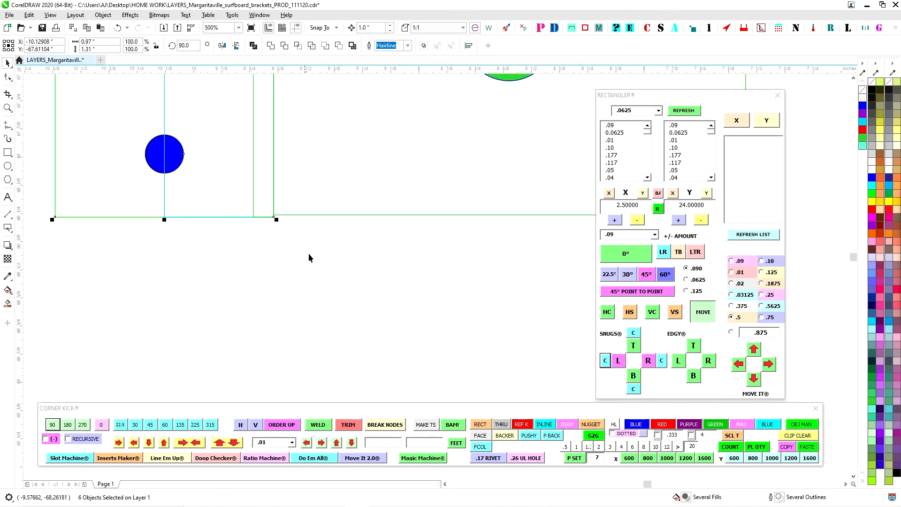
Step: Examine the green bracket's edges in the layered drawing against the neighbouring outlines to compare its size with the end piece
scroll(324, 265, down, 4)
scroll(58, 326, up, 4)
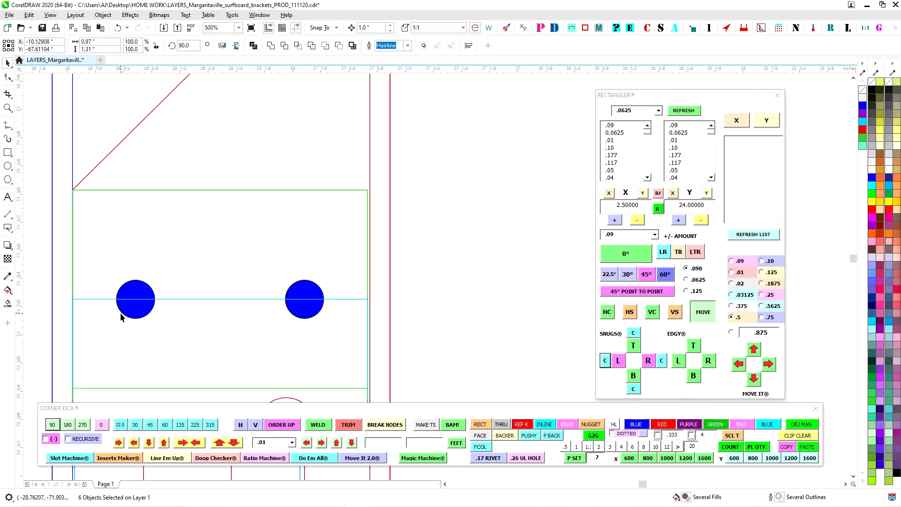
scroll(122, 247, down, 2)
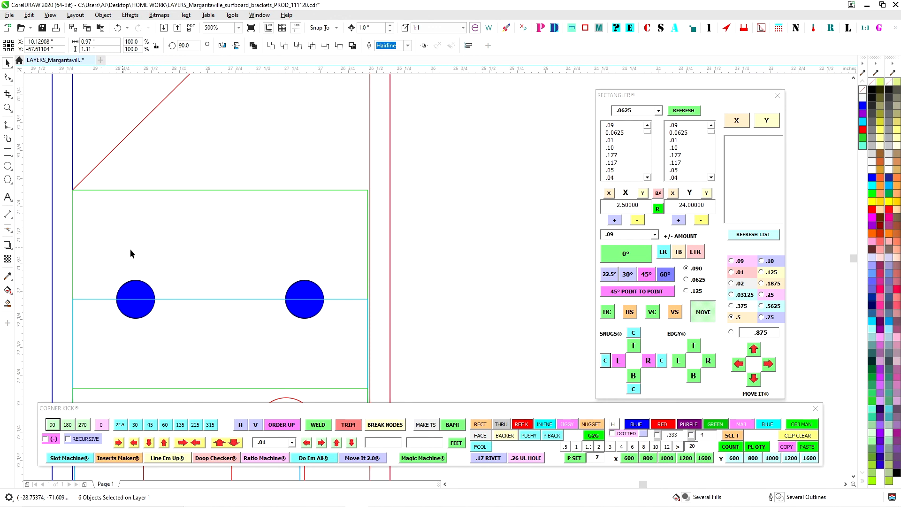
scroll(235, 329, up, 2)
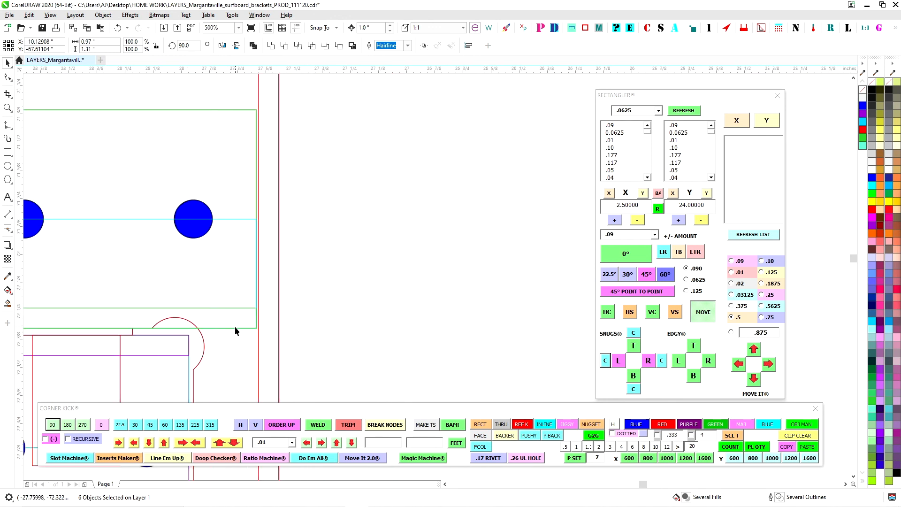
Step: Examine the tab area of the bracket's side view and the edge spacing in the end profile above it
scroll(237, 327, down, 4)
scroll(326, 318, down, 6)
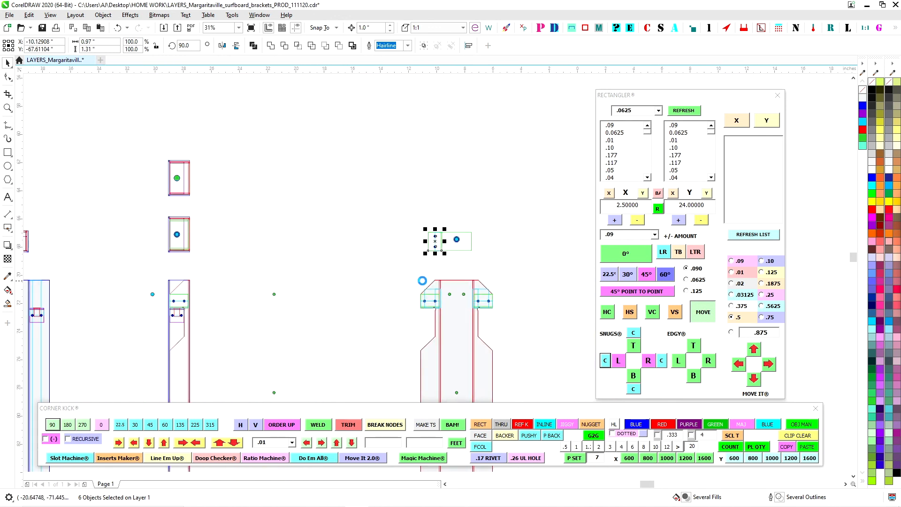
scroll(280, 255, up, 8)
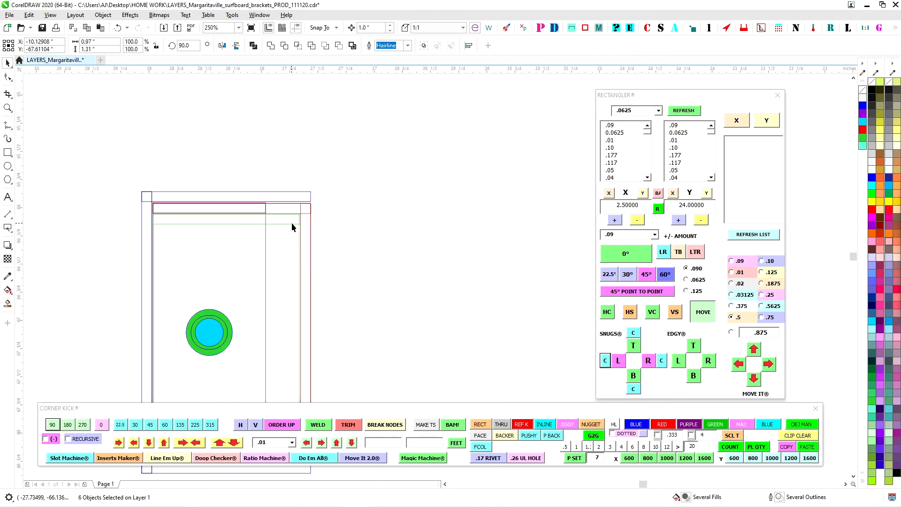
scroll(247, 225, left, 2)
scroll(222, 215, up, 2)
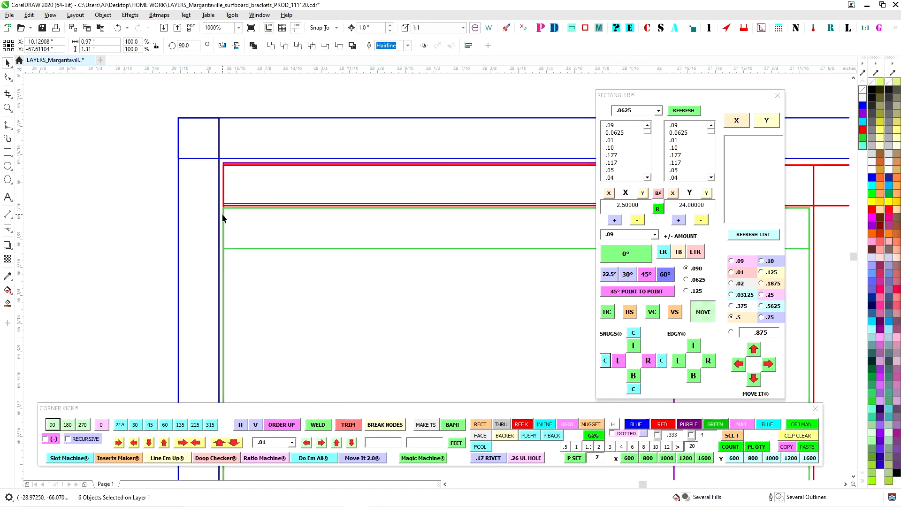
scroll(119, 210, down, 1)
scroll(338, 201, down, 2)
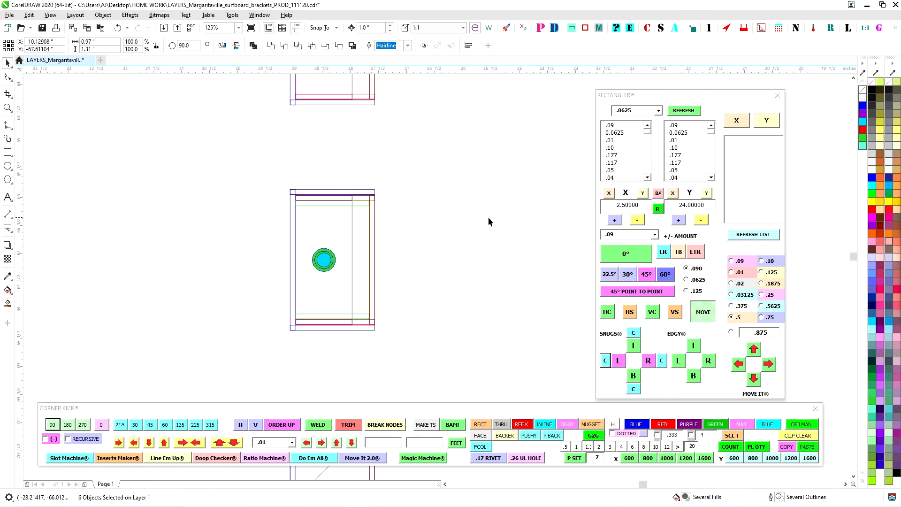
scroll(349, 216, down, 1)
scroll(352, 216, up, 1)
scroll(353, 216, down, 1)
scroll(329, 228, up, 1)
scroll(382, 223, up, 2)
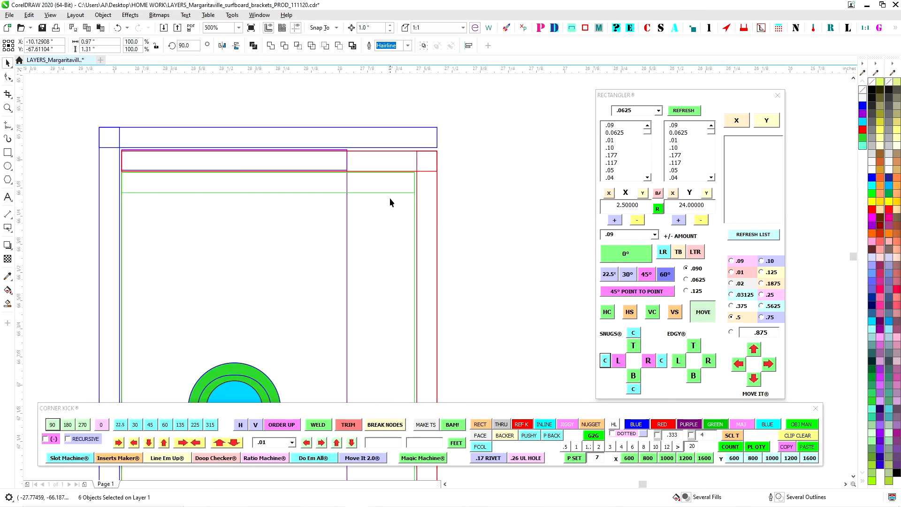
Step: Snap a vertical guideline to the upper-left corner of the green part in the end profile
click(391, 193)
scroll(133, 164, up, 2)
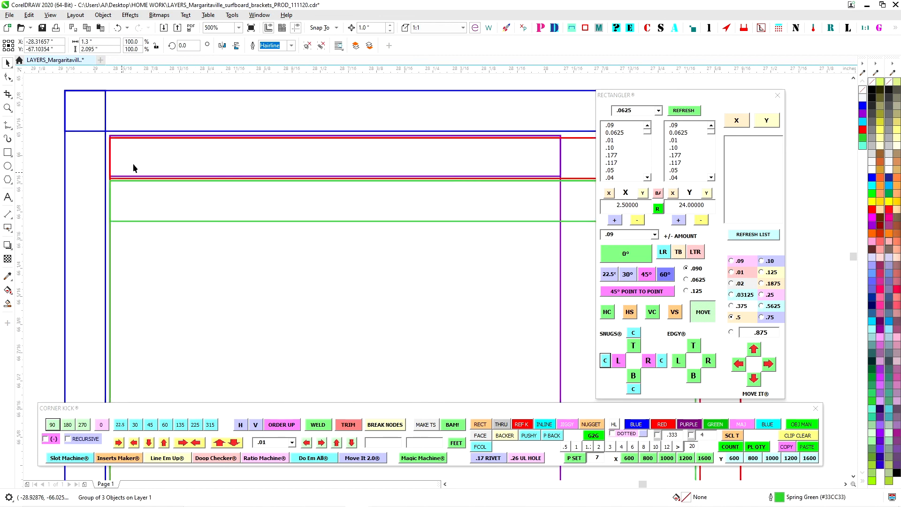
click(87, 202)
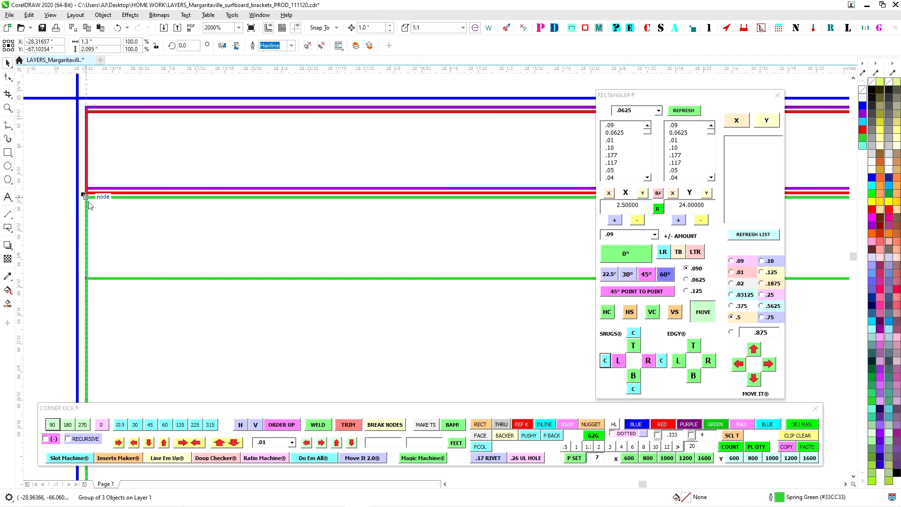
scroll(190, 154, down, 5)
scroll(256, 250, up, 3)
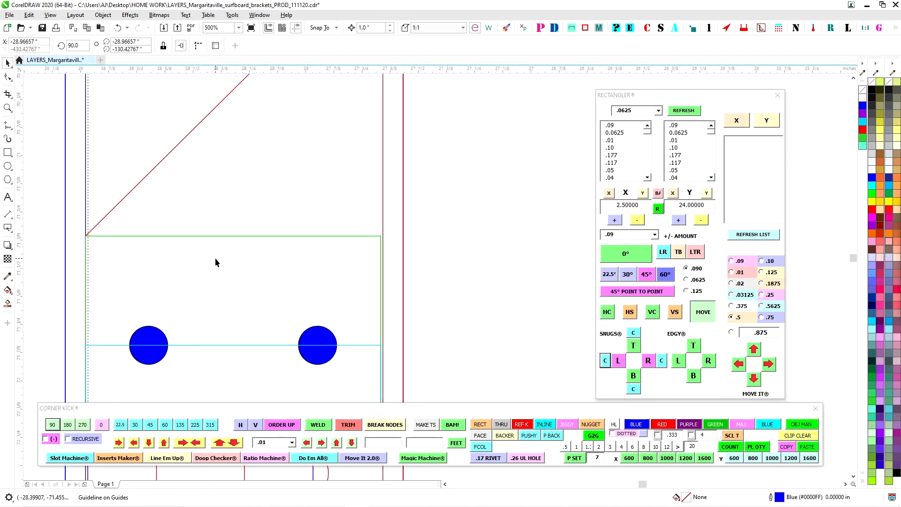
Step: Select the green tab rectangle in the side view and compare its left edge with the guideline
click(97, 236)
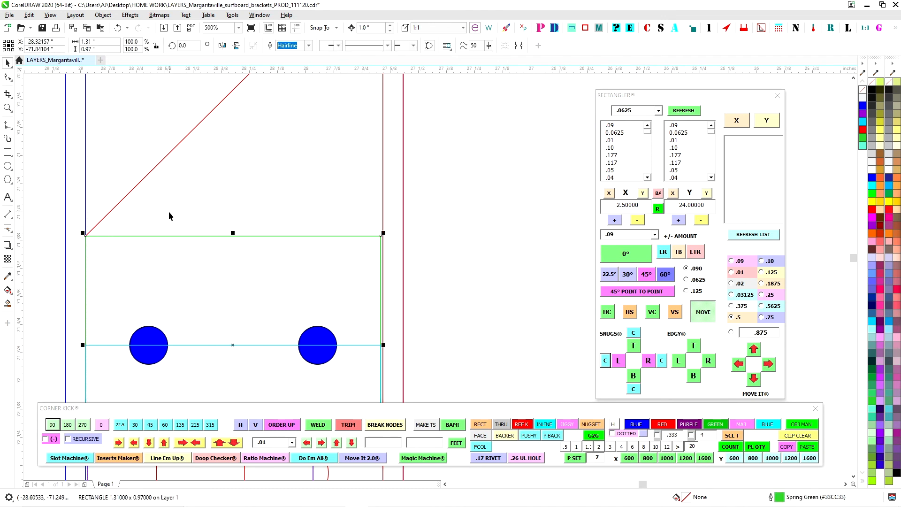
scroll(168, 212, down, 2)
drag(291, 203, 356, 252)
scroll(245, 275, up, 4)
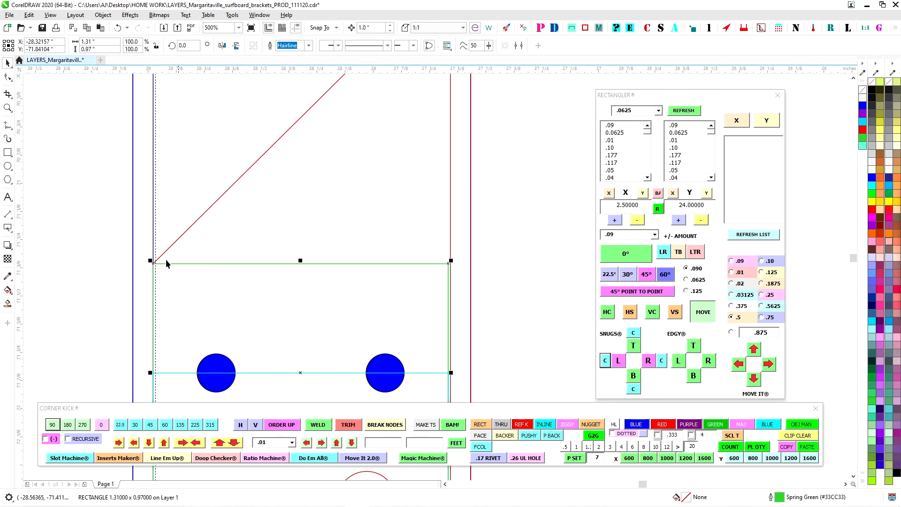
scroll(165, 259, down, 4)
scroll(232, 321, up, 1)
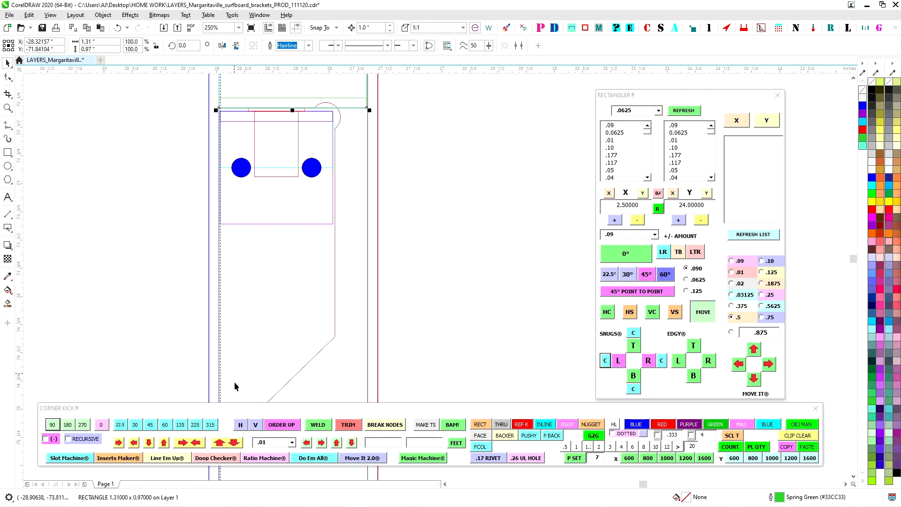
scroll(233, 371, down, 1)
scroll(235, 360, up, 4)
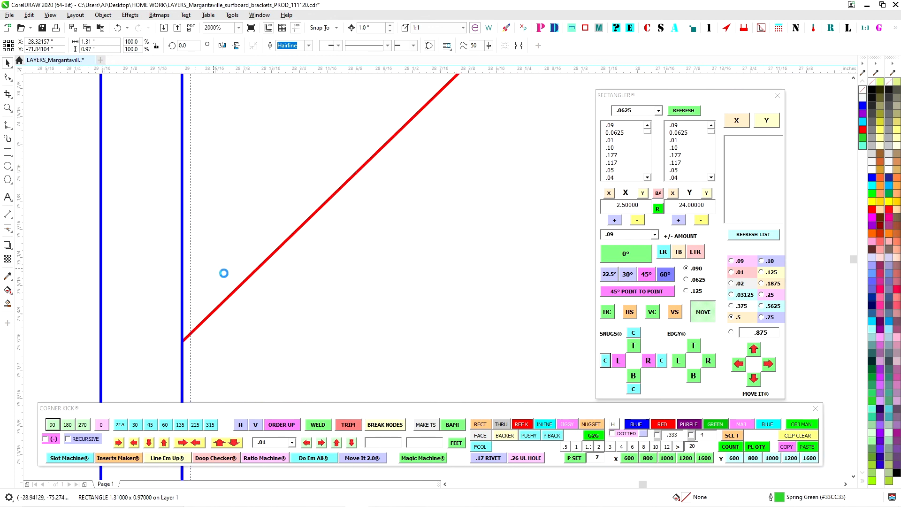
scroll(212, 272, down, 6)
scroll(322, 262, up, 1)
scroll(338, 259, down, 1)
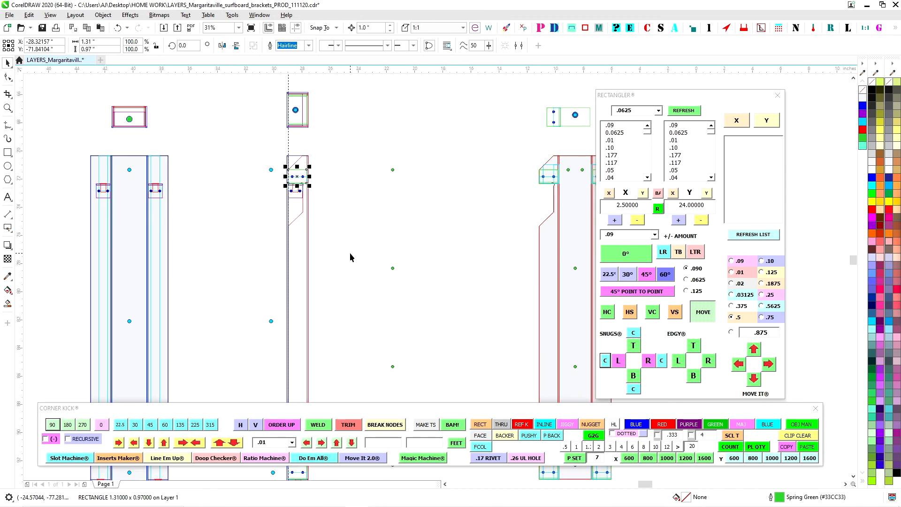
Step: Examine how the green tab sits against the bracket below it and compare it with the end profile above
scroll(285, 234, up, 5)
scroll(324, 196, down, 3)
scroll(329, 170, up, 3)
scroll(345, 260, down, 2)
scroll(227, 150, up, 1)
scroll(242, 177, down, 2)
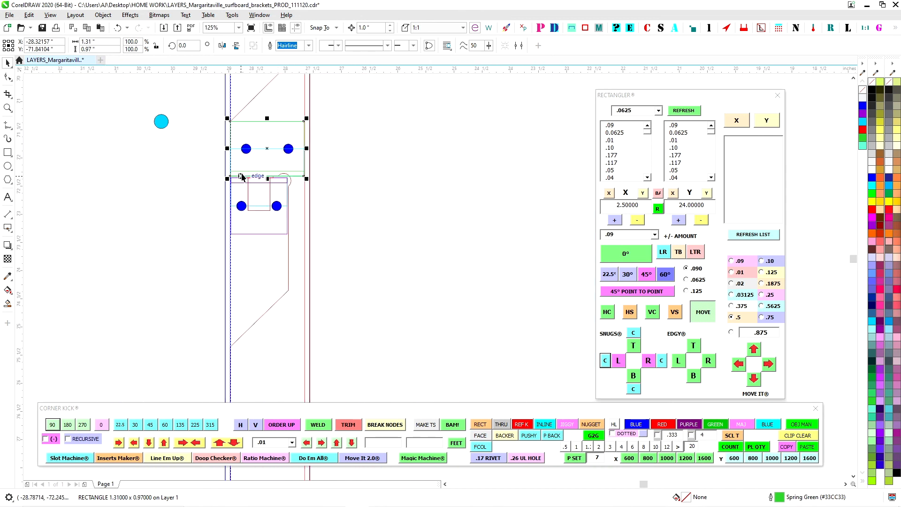
scroll(242, 177, up, 2)
scroll(474, 161, down, 4)
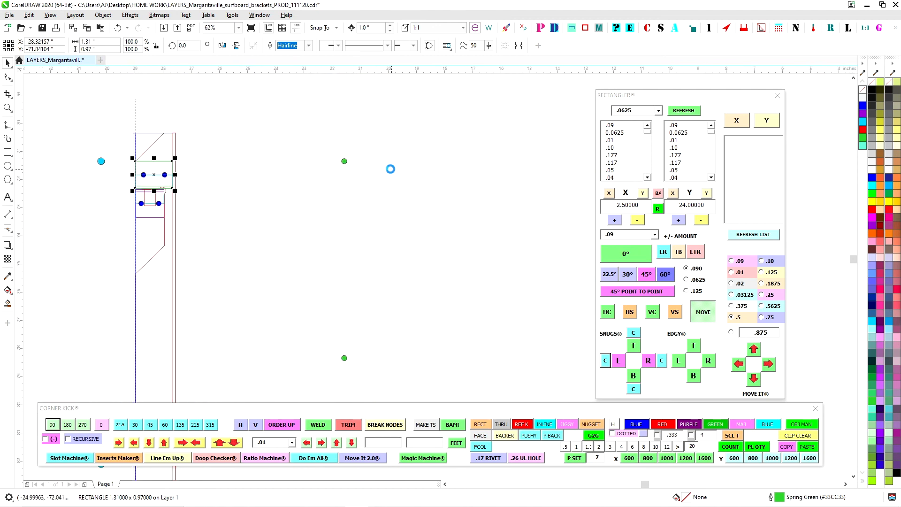
scroll(384, 169, down, 2)
scroll(277, 142, up, 3)
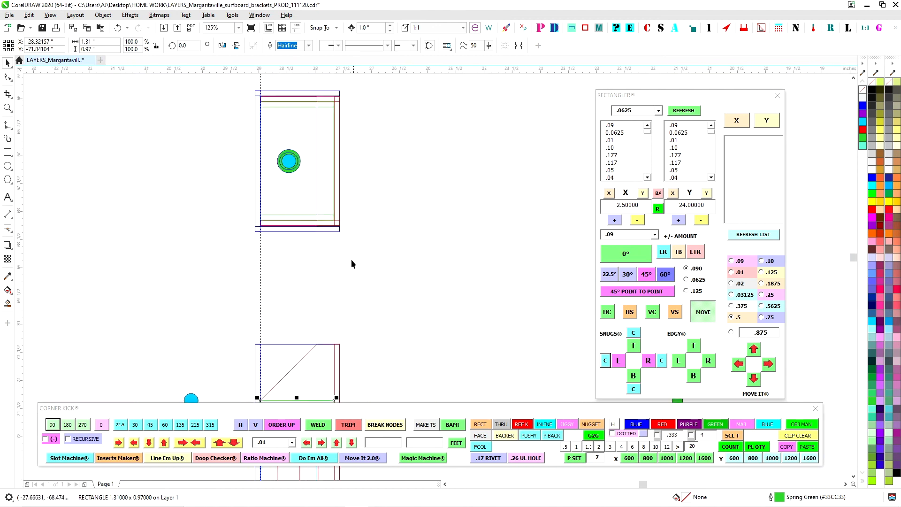
scroll(294, 163, up, 3)
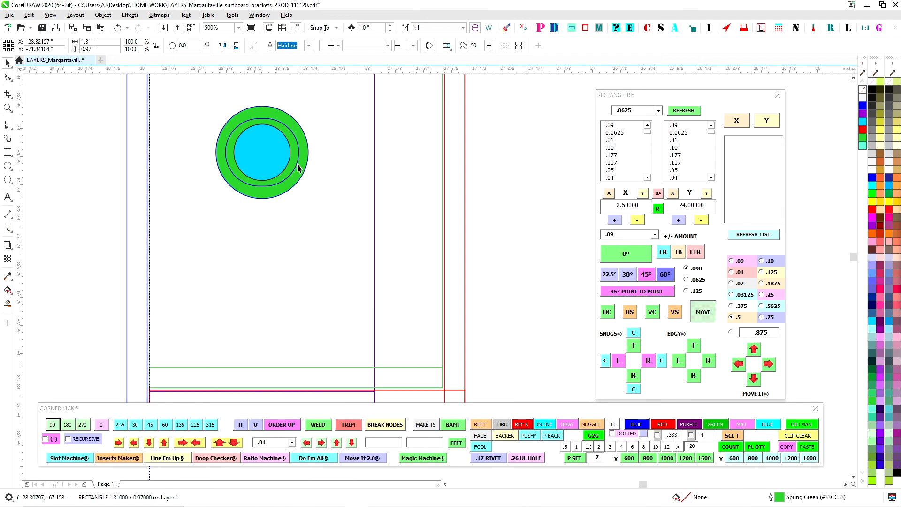
scroll(298, 167, down, 4)
scroll(330, 297, up, 2)
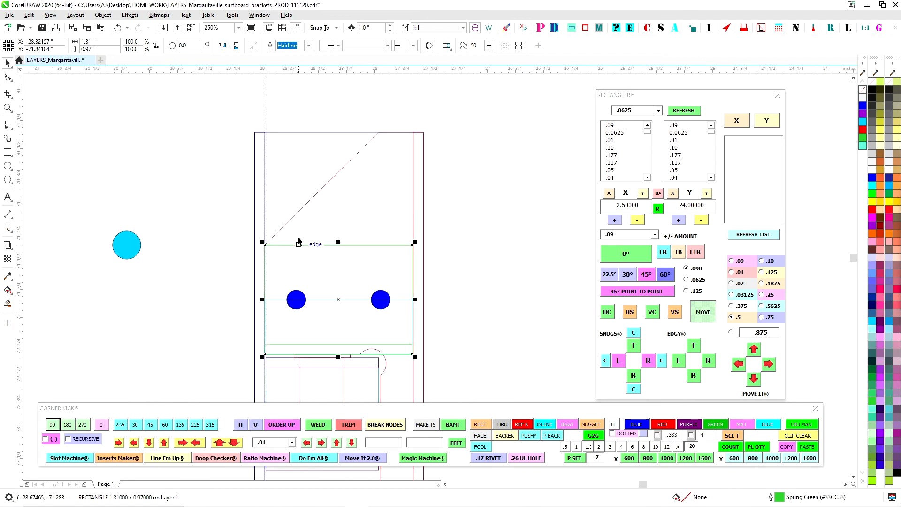
scroll(339, 224, up, 2)
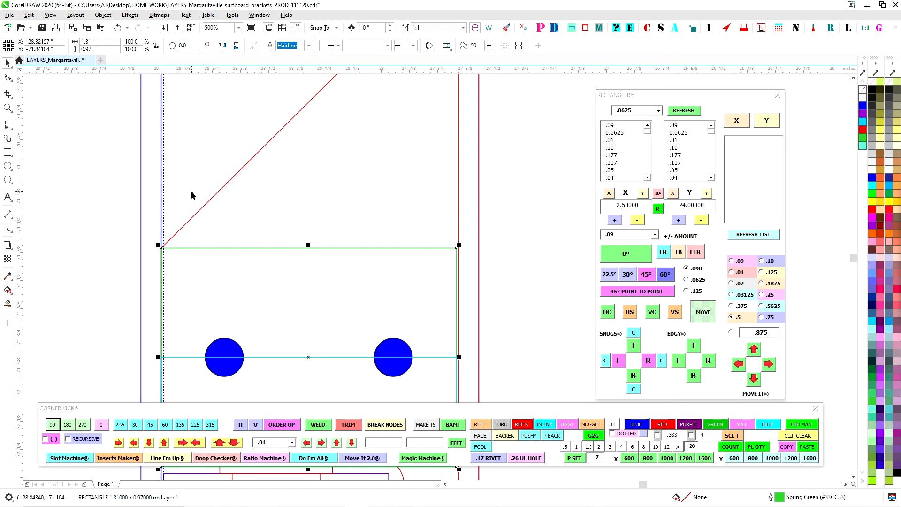
scroll(192, 195, down, 2)
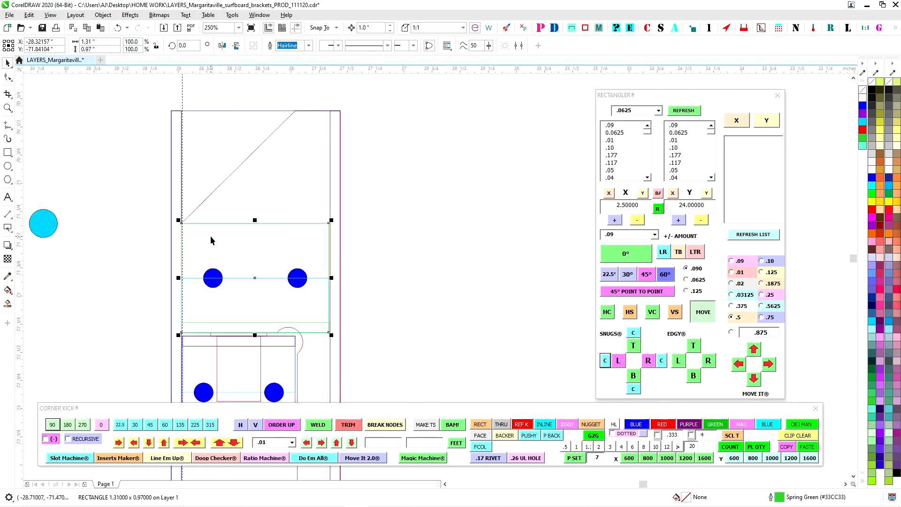
Step: Bring the left edge of the side view's green tab rectangle inward by .01 to meet the guideline
click(256, 222)
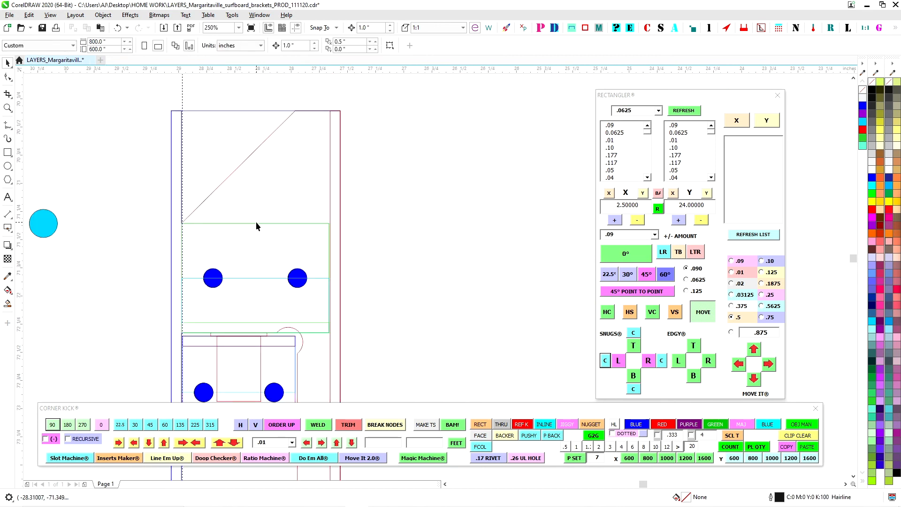
click(256, 223)
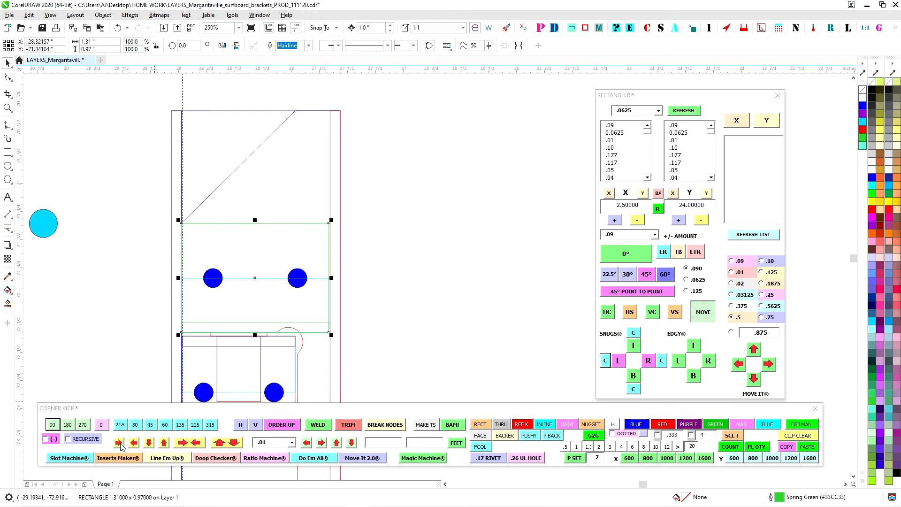
scroll(179, 222, up, 6)
key(Escape)
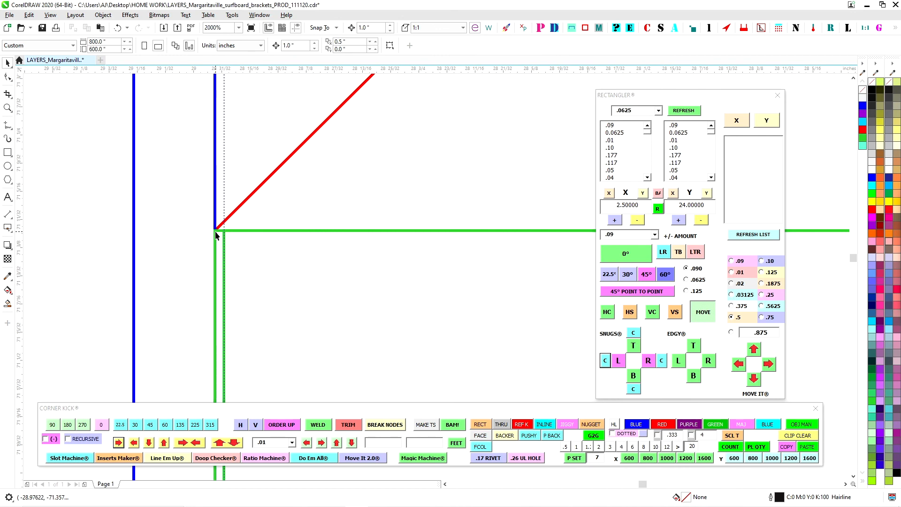
click(215, 253)
scroll(169, 235, down, 1)
scroll(170, 233, down, 2)
drag(254, 274, 348, 379)
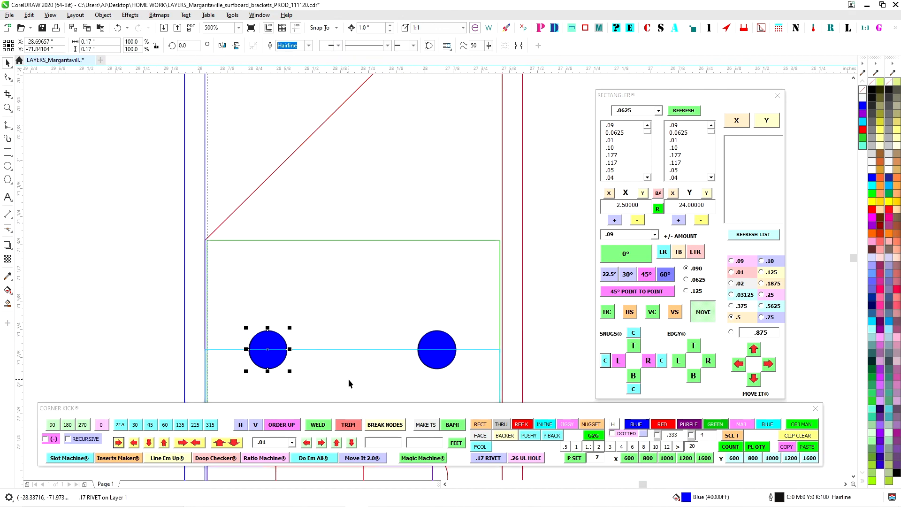
key(Escape)
scroll(229, 231, down, 2)
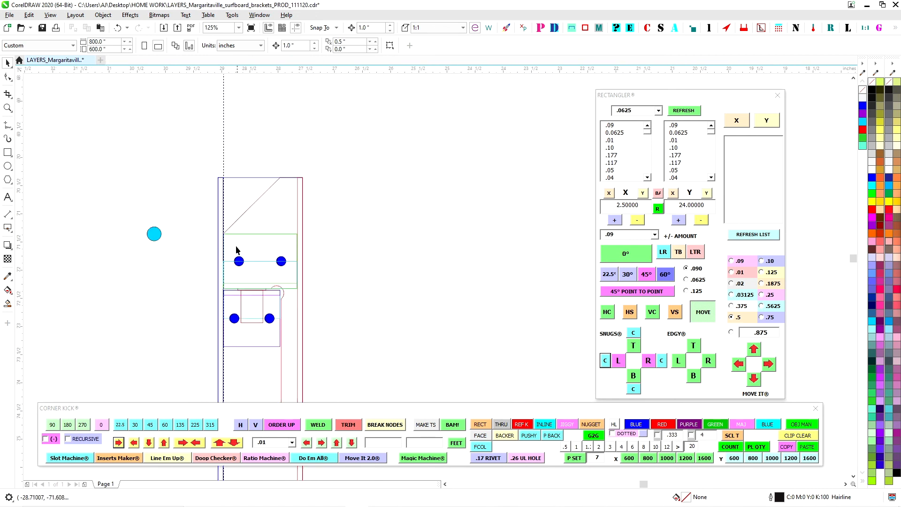
Step: Copy the side view's green tab with its rivet holes beside the plate above the front view, and delete that plate's old tab
drag(205, 227, 460, 228)
scroll(469, 244, down, 2)
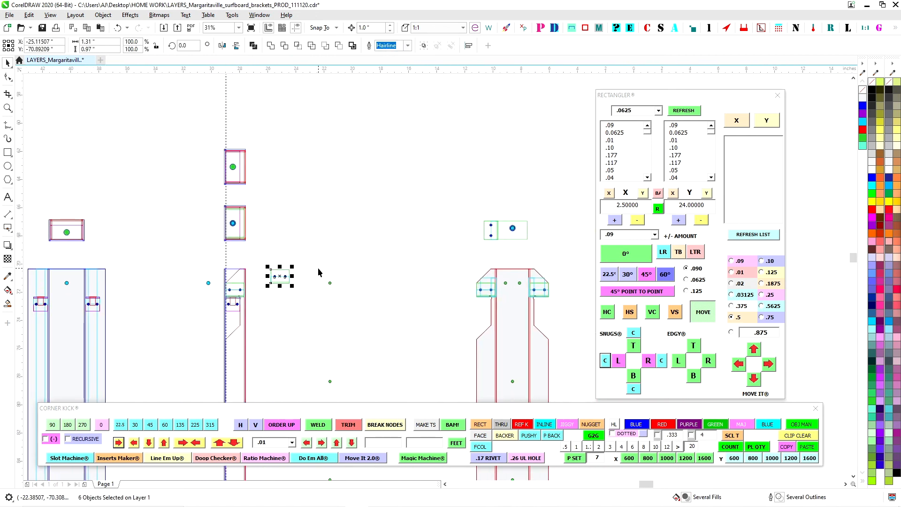
drag(280, 277, 446, 237)
scroll(446, 236, up, 1)
drag(504, 195, 568, 255)
key(Delete)
Step: Rotate the copied tab 90 degrees and snap its upper-right corner to the plate's upper-left corner
click(442, 230)
scroll(442, 230, up, 2)
scroll(475, 269, down, 1)
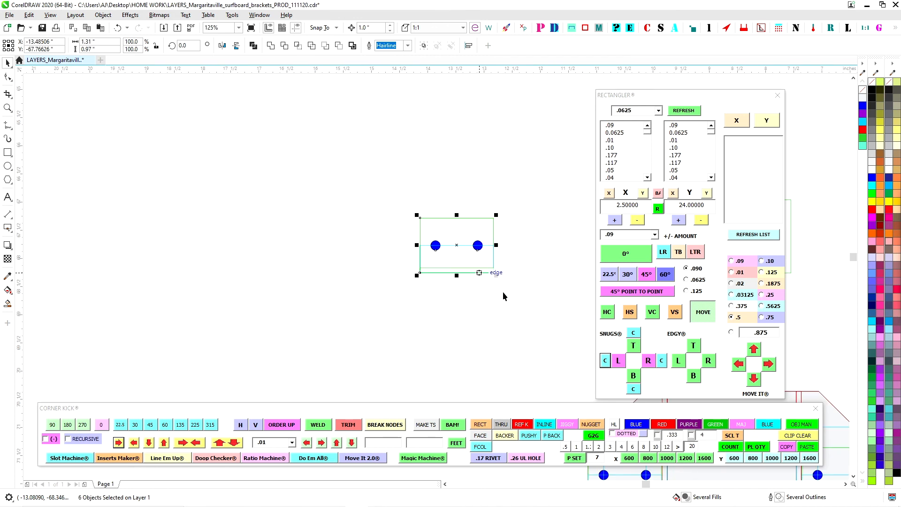
drag(568, 290, 255, 251)
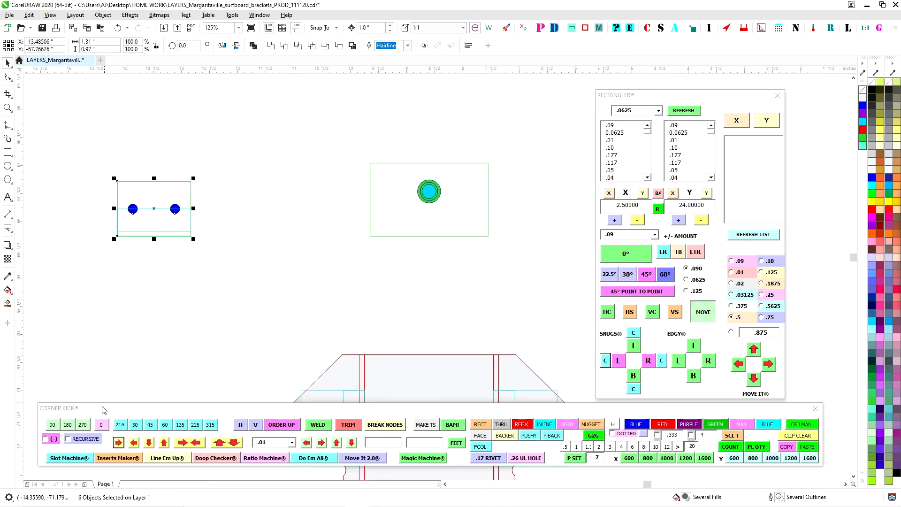
click(52, 425)
drag(184, 174, 336, 178)
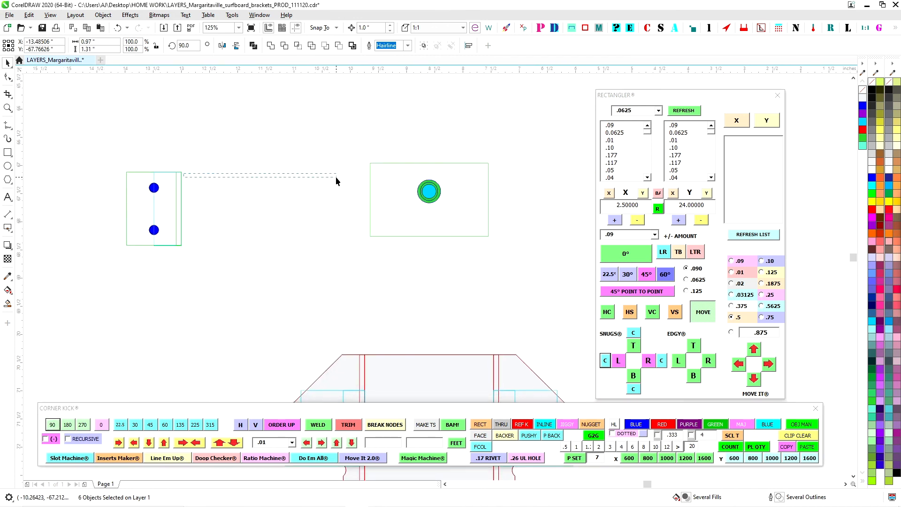
drag(125, 160, 258, 237)
drag(182, 172, 370, 164)
scroll(399, 139, up, 2)
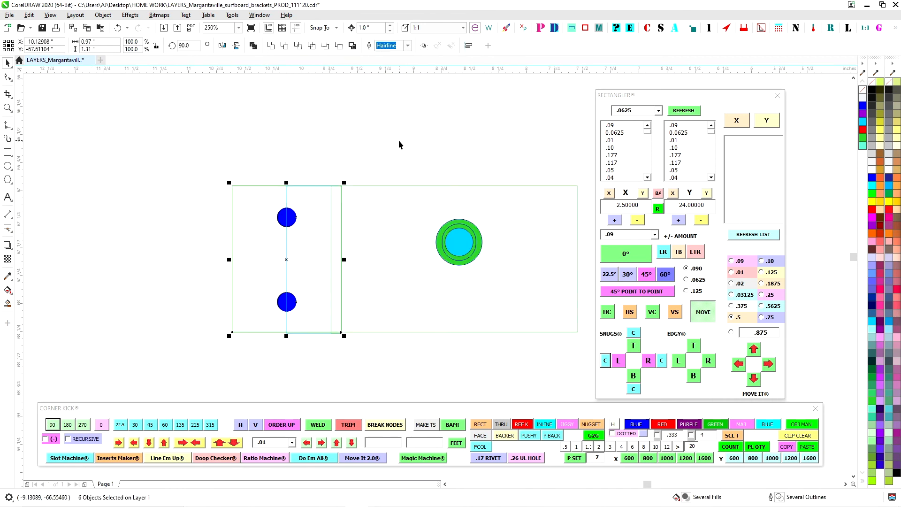
click(399, 140)
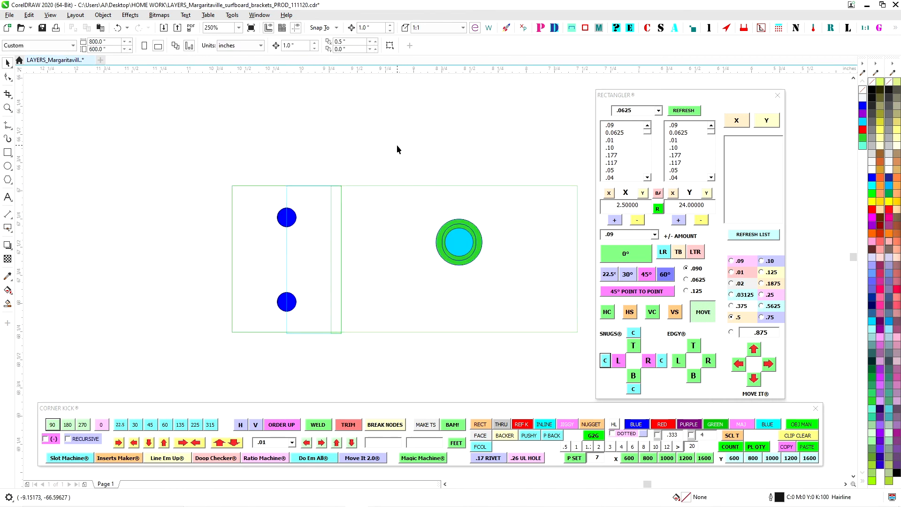
Step: Shorten the cyan rectangle and the narrow green strip in the rotated tab to end at the plate's bottom edge
click(300, 333)
scroll(323, 334, up, 2)
drag(305, 338, 358, 331)
click(354, 336)
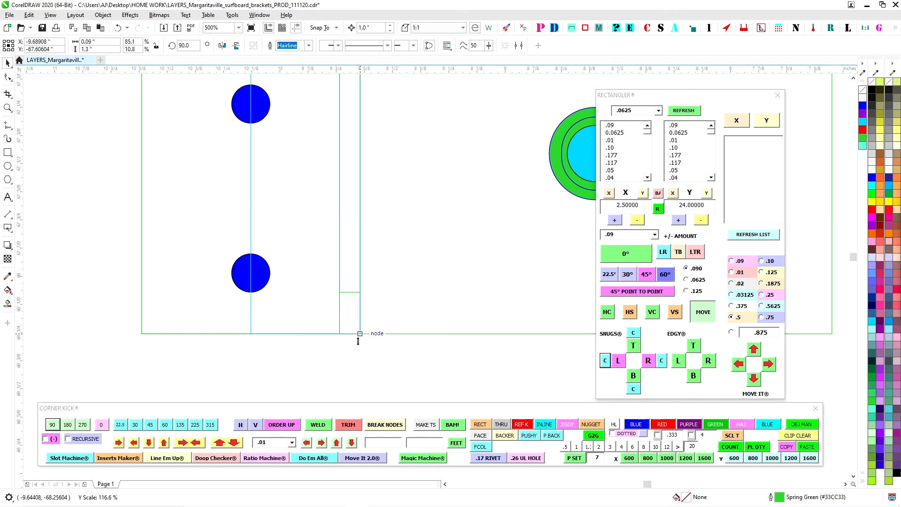
Step: Inspect the replaced tab on the plate and compare it with the tab in the side view
scroll(409, 249, down, 6)
click(412, 290)
drag(412, 289, 490, 262)
scroll(490, 261, down, 1)
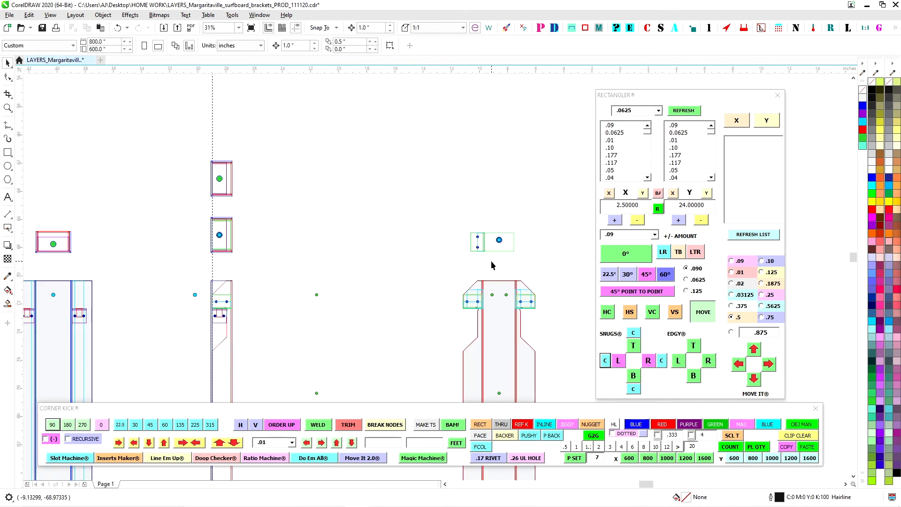
scroll(480, 246, up, 2)
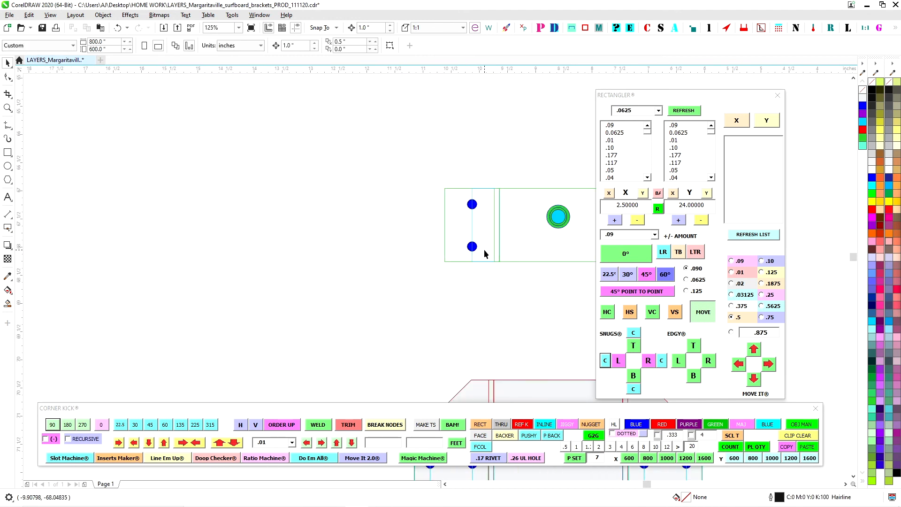
scroll(483, 254, down, 2)
scroll(304, 308, up, 3)
scroll(250, 259, up, 1)
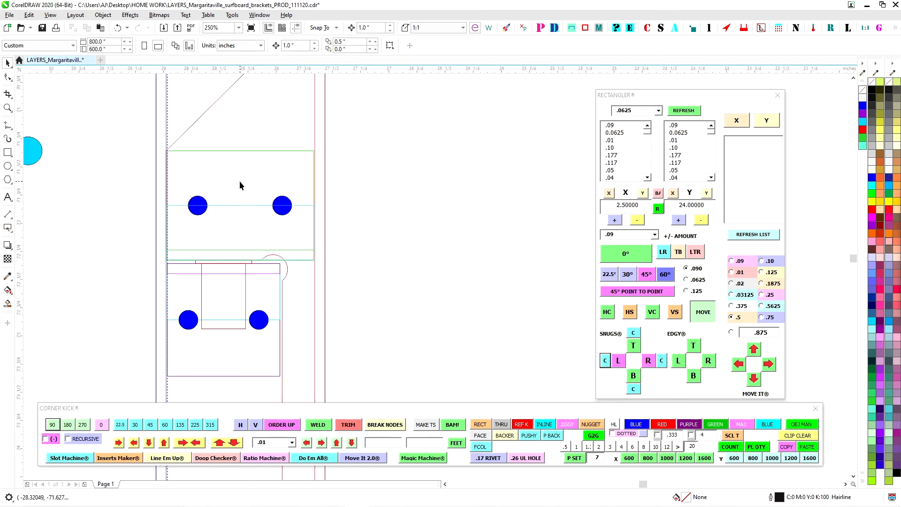
Step: Measure the center-to-center distance from each rivet hole to the green tab rectangle in the side view
scroll(338, 204, down, 1)
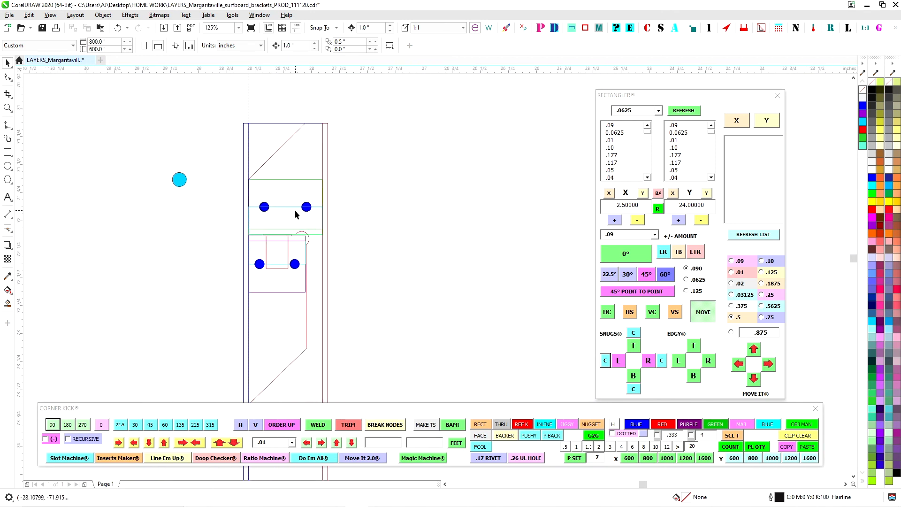
scroll(295, 211, up, 1)
drag(218, 175, 297, 242)
shift+click(279, 149)
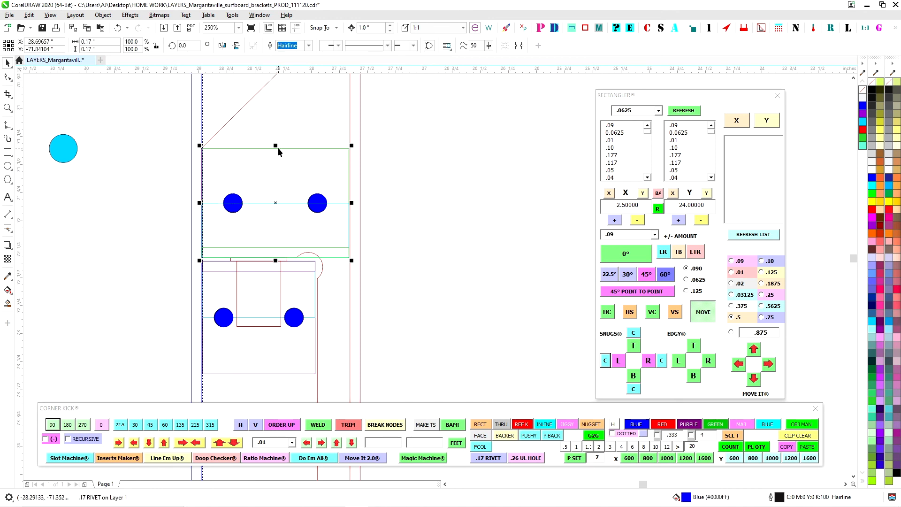
click(620, 30)
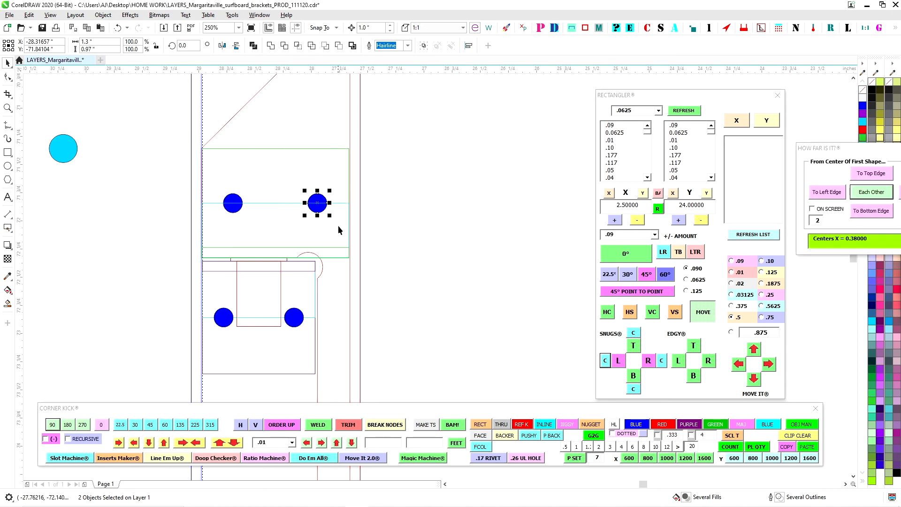
shift+click(297, 148)
click(872, 193)
drag(864, 155, 482, 168)
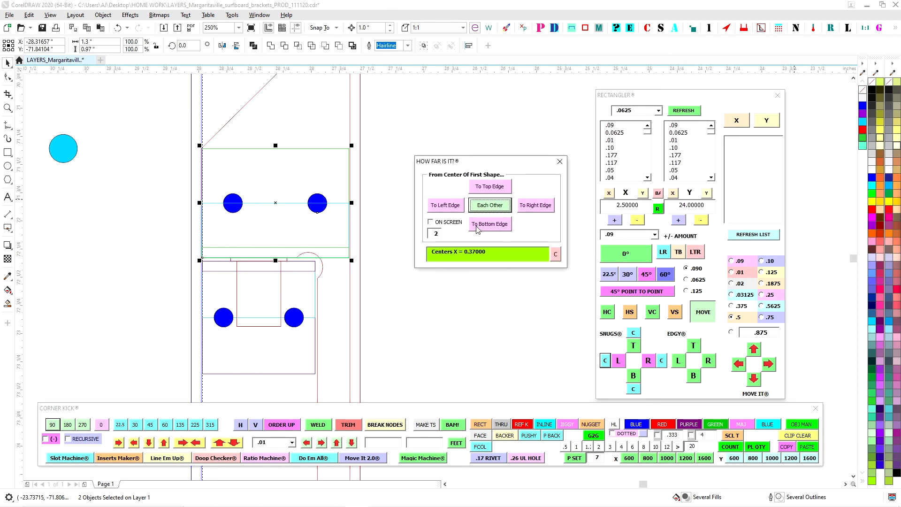
Step: Measure the side view tab's left rivet hole against the tab's center again for comparison
click(282, 120)
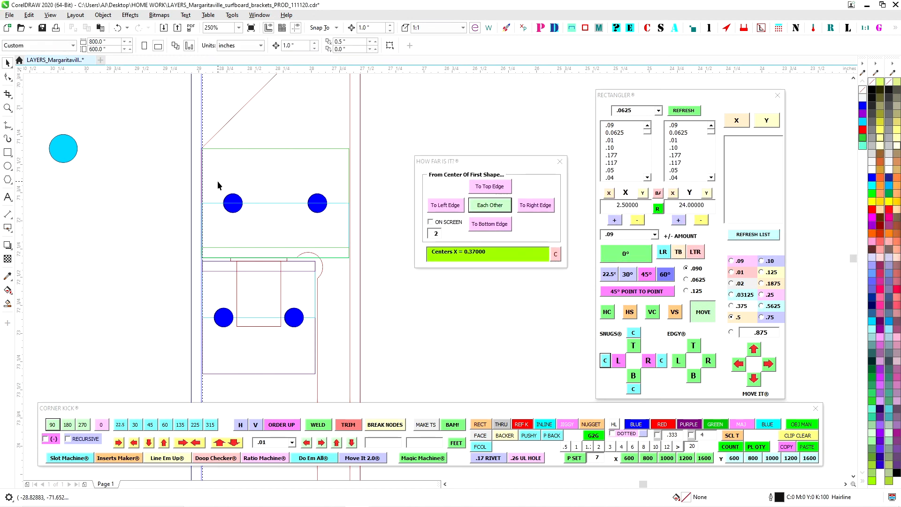
click(233, 202)
shift+click(284, 148)
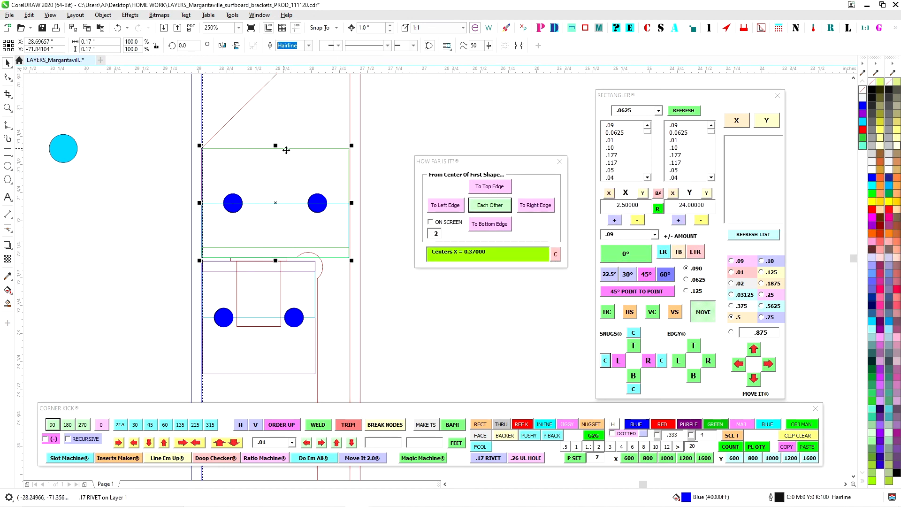
click(485, 206)
click(246, 185)
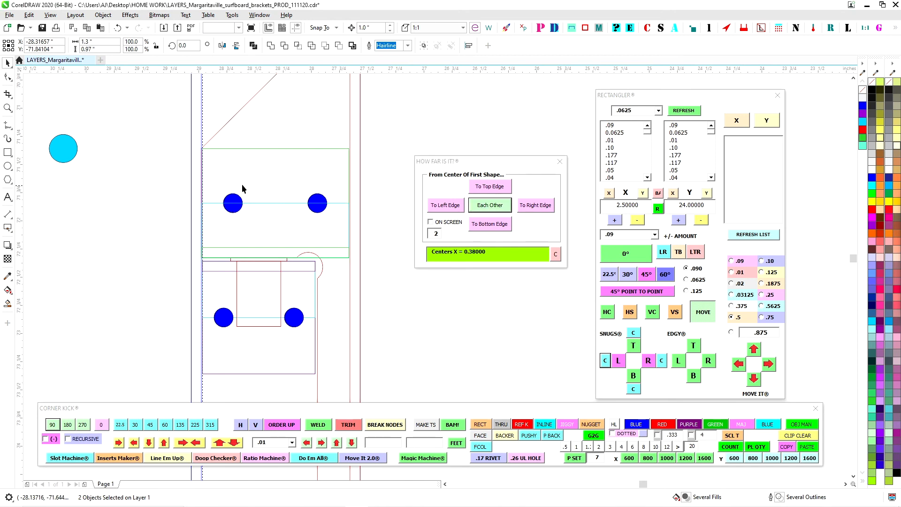
Step: Move both rivet holes of the side view's green tab .005 to the right
drag(324, 241, 342, 235)
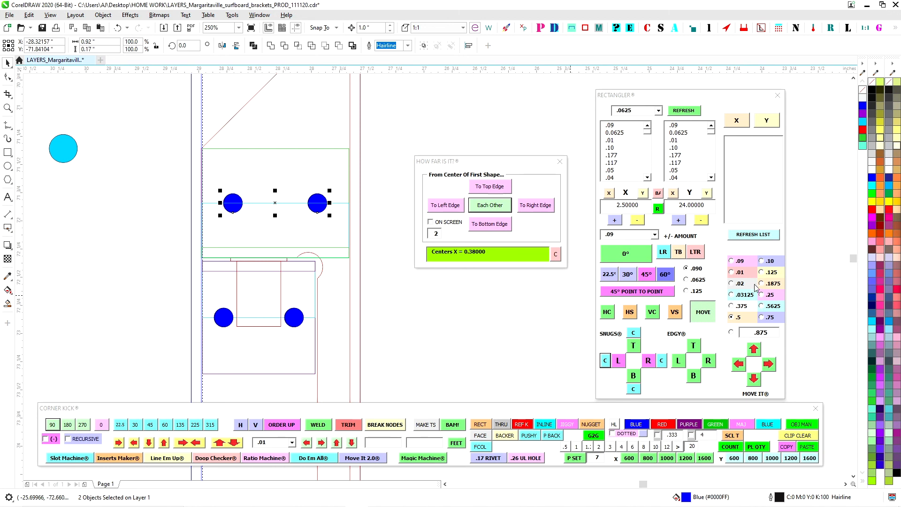
click(731, 332)
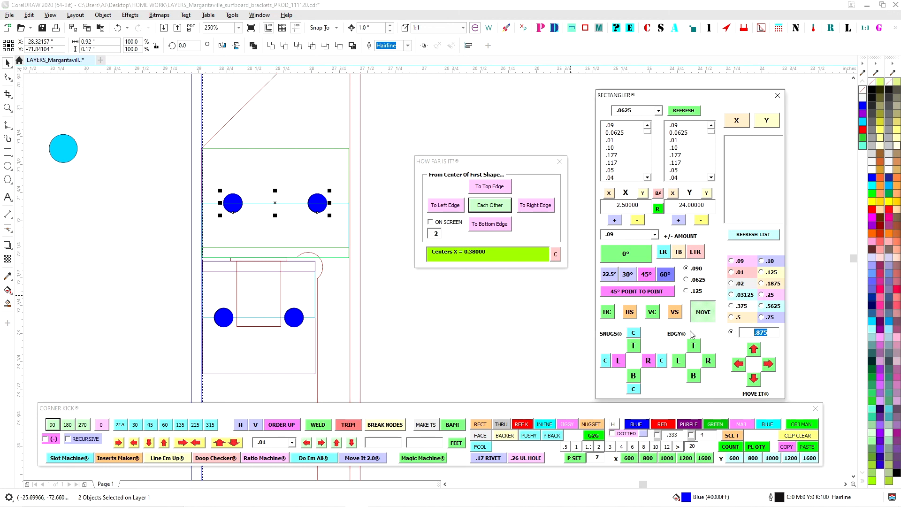
text(.0)
click(768, 364)
click(234, 218)
Step: Measure both moved rivet holes against the tab's center again and close the measuring dialog
click(234, 207)
shift+click(265, 149)
click(489, 205)
click(317, 207)
shift+click(311, 149)
click(481, 205)
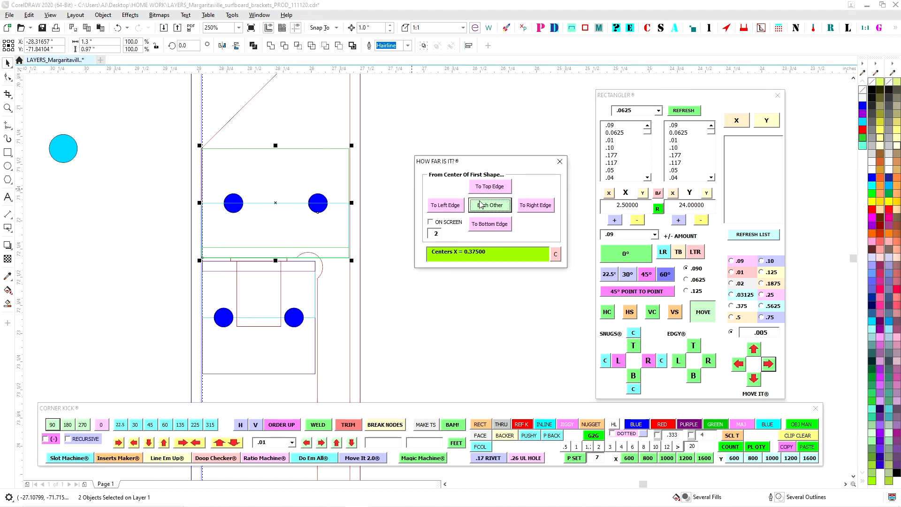
click(560, 161)
Step: Move the two rivet holes of the front view's left tab .005 to the right
scroll(369, 209, down, 4)
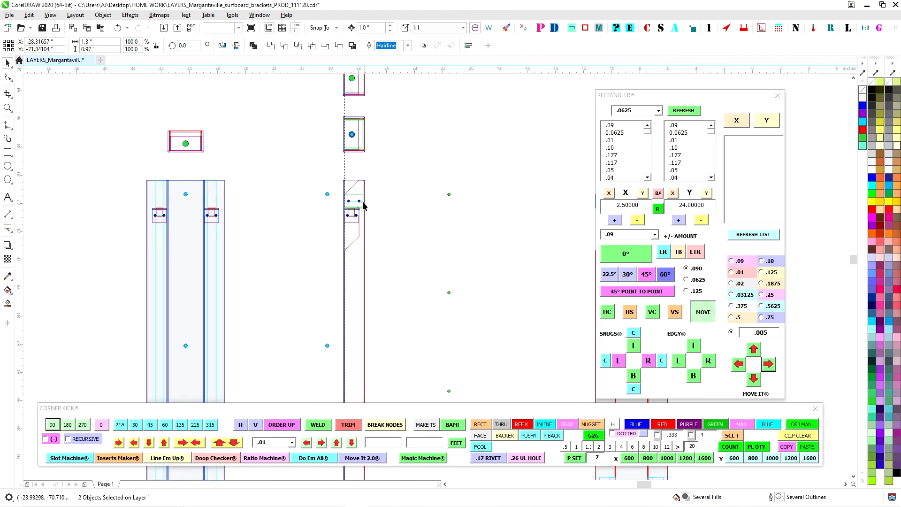
scroll(365, 202, up, 1)
key(Escape)
drag(318, 199, 99, 207)
drag(386, 239, 153, 240)
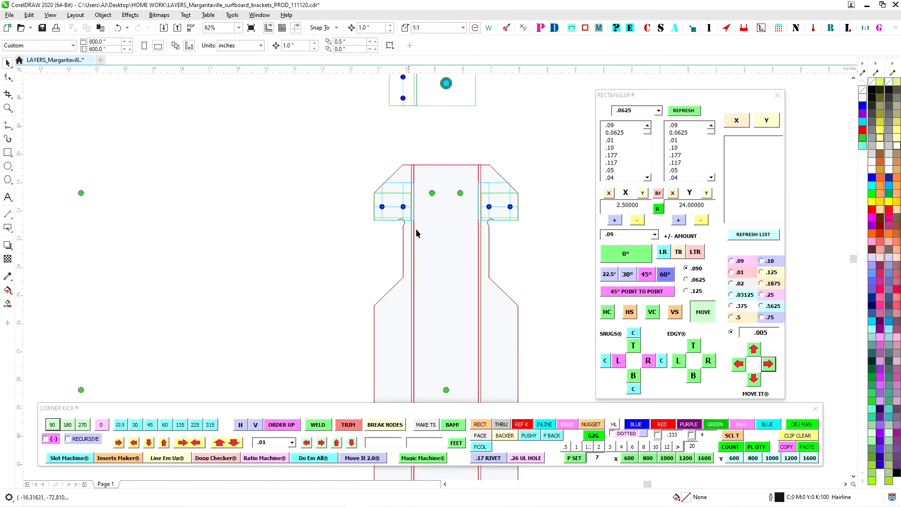
scroll(416, 234, up, 1)
drag(305, 192, 497, 212)
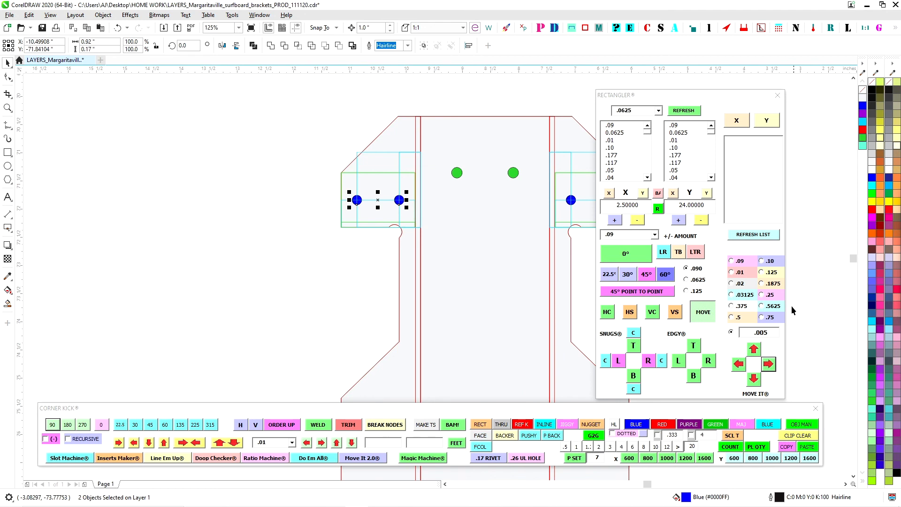
click(773, 367)
Step: Move the two rivet holes of the front view's right tab .005 to the left
drag(316, 276, 211, 288)
scroll(451, 233, down, 1)
scroll(373, 230, up, 1)
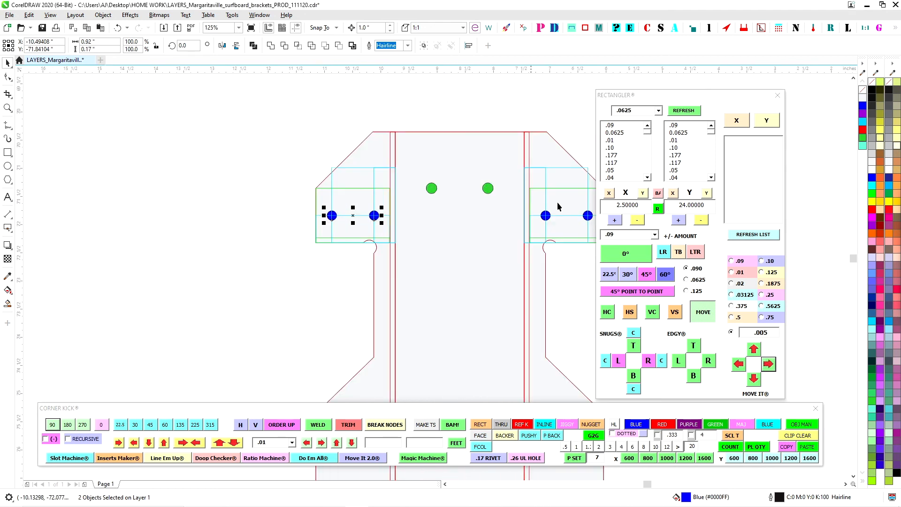
drag(587, 193, 349, 247)
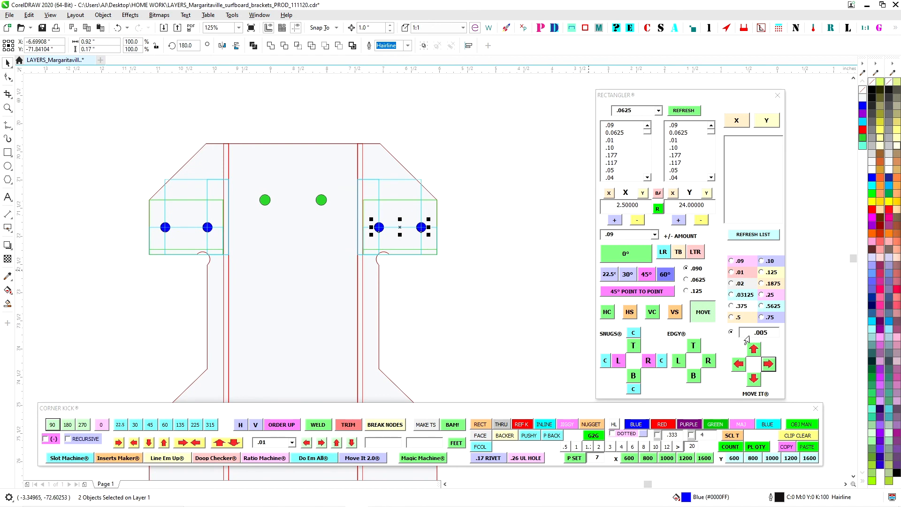
click(744, 367)
click(489, 303)
scroll(424, 232, down, 1)
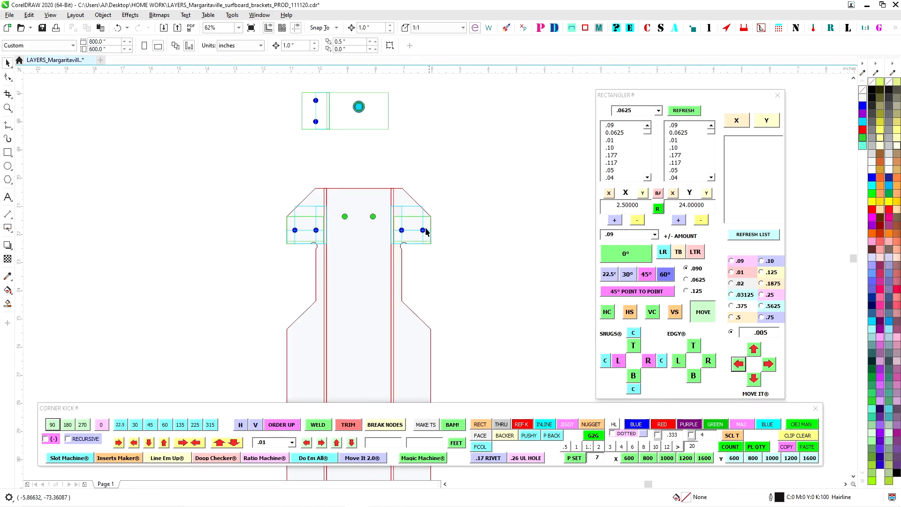
Step: Shorten the two cyan rectangles on the front view's right tab by .005, moving their right edges inward to the rivet centers
scroll(423, 218, up, 2)
click(424, 197)
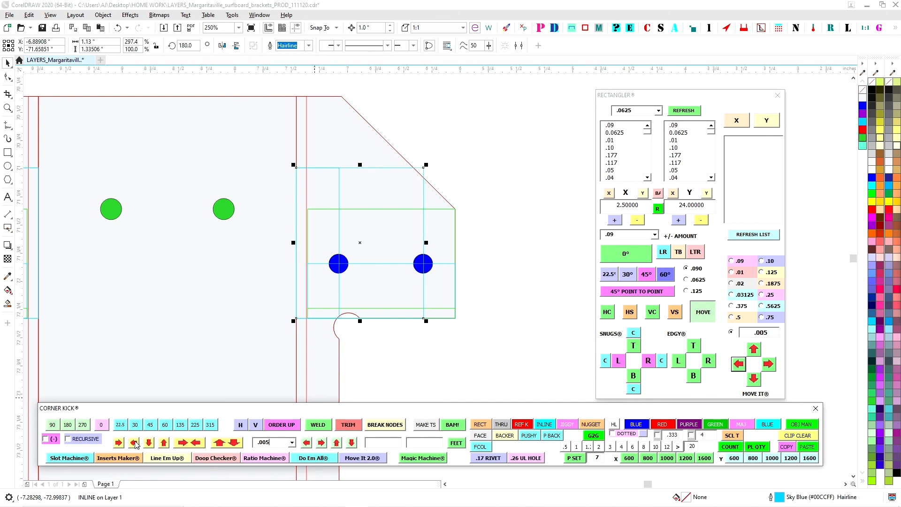
click(424, 156)
click(339, 181)
click(133, 443)
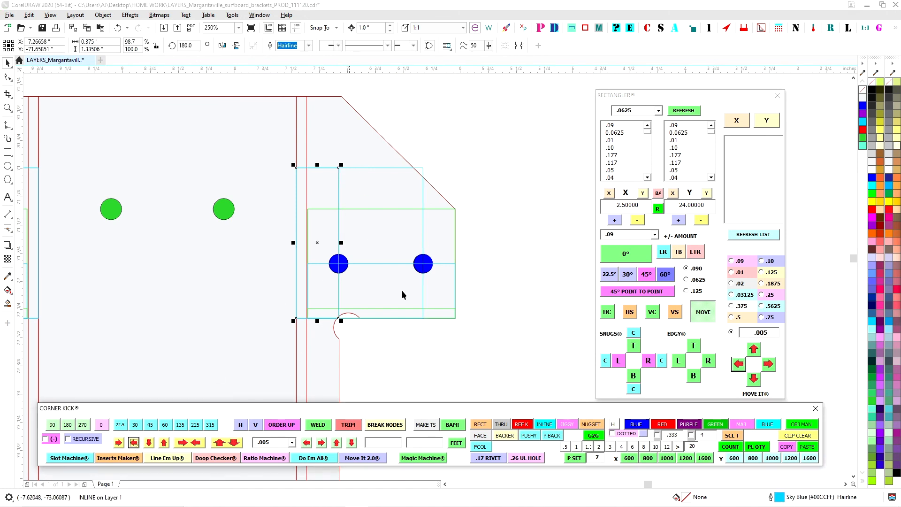
Step: Shorten the two cyan rectangles on the front view's left tab by .005, moving their left edges inward to the rivet centers
scroll(493, 252, down, 1)
scroll(441, 256, up, 2)
scroll(398, 242, down, 2)
scroll(357, 246, up, 2)
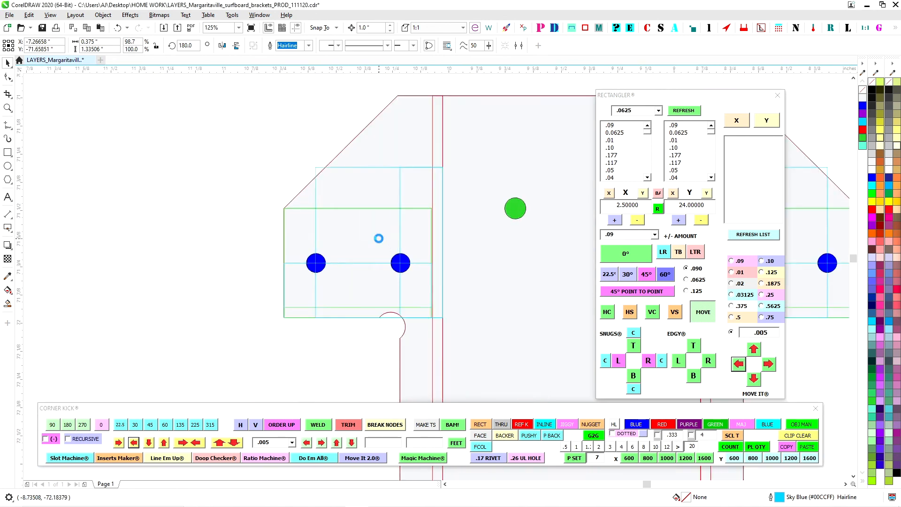
click(419, 230)
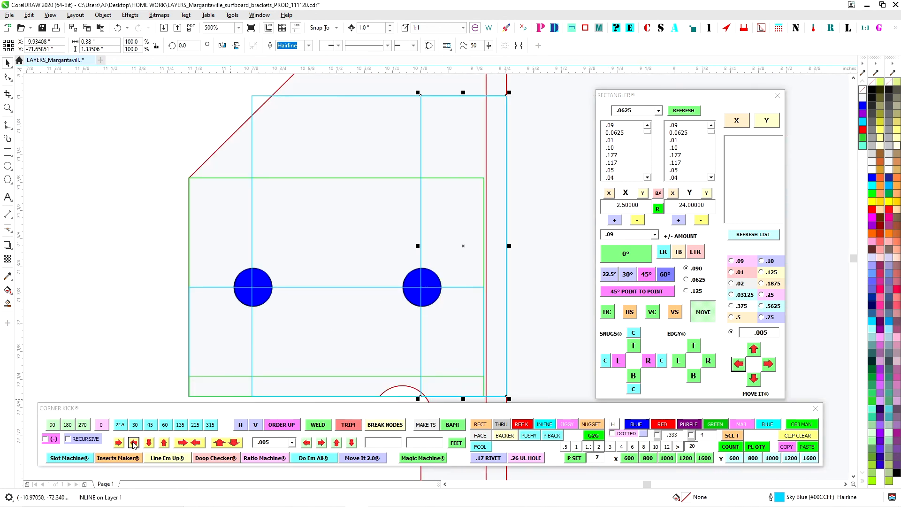
click(252, 236)
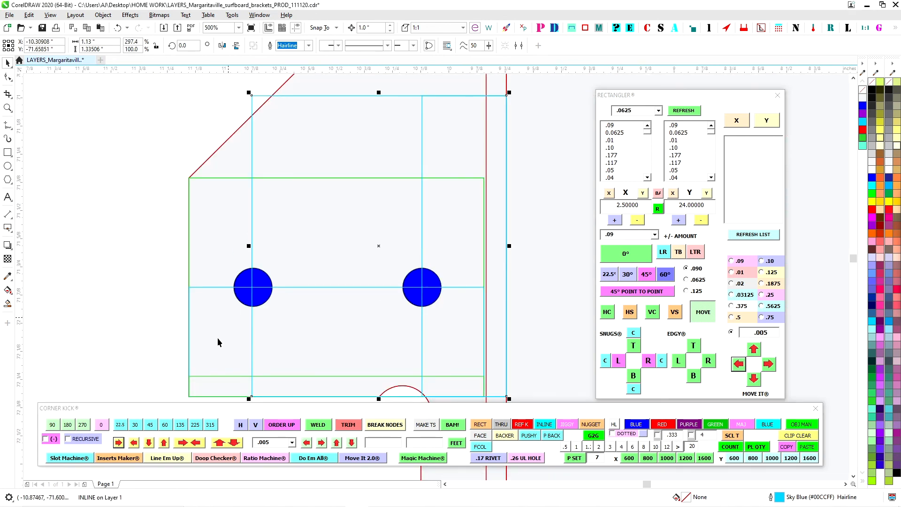
click(119, 444)
scroll(192, 237, down, 2)
click(247, 159)
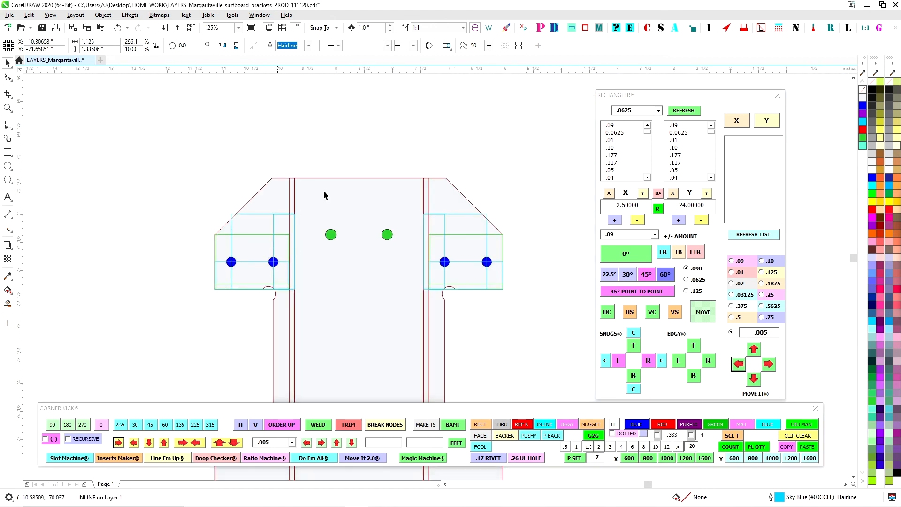
Step: Delete the tab on the plate above the front view and copy the side view's corrected tab with rivet holes beside the plate
scroll(484, 165, down, 2)
scroll(395, 185, up, 3)
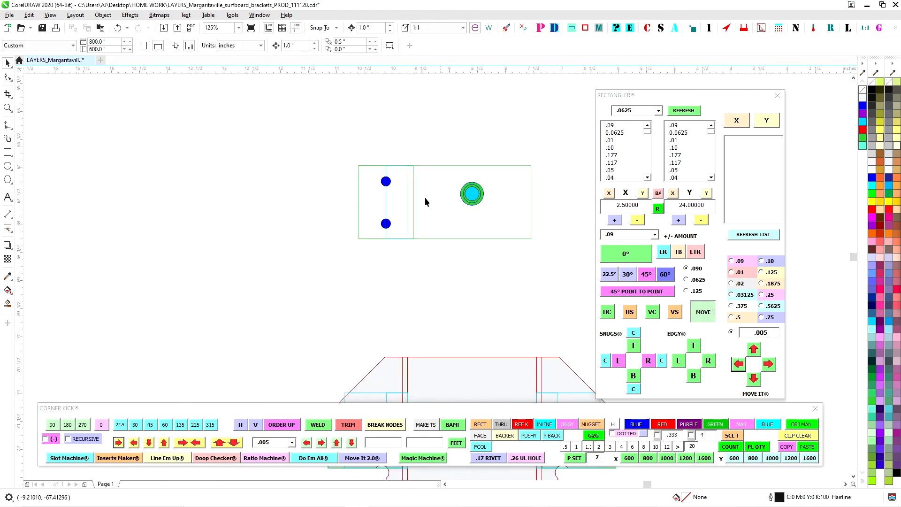
scroll(446, 259, down, 5)
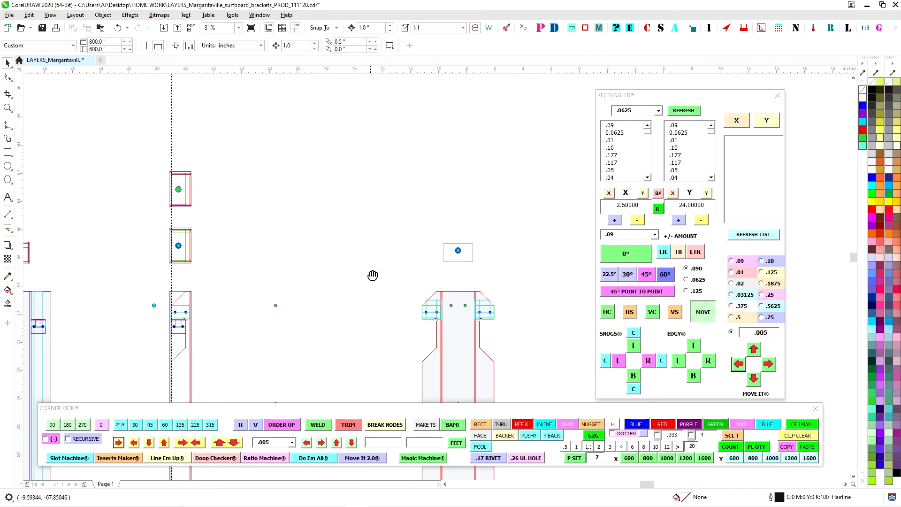
scroll(234, 265, up, 2)
drag(240, 237, 320, 278)
drag(309, 247, 448, 193)
drag(506, 185, 312, 239)
drag(199, 196, 281, 275)
drag(254, 246, 545, 179)
scroll(306, 221, up, 2)
drag(290, 296, 181, 249)
scroll(207, 237, up, 2)
Step: Shorten the copied tab's cyan rectangle and narrow green strip by .01 at their left ends to match the tab
click(202, 226)
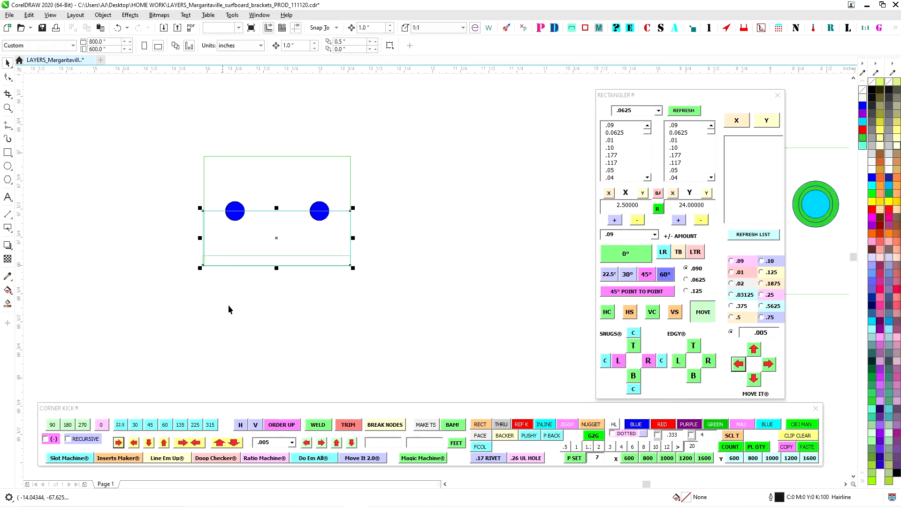
click(292, 443)
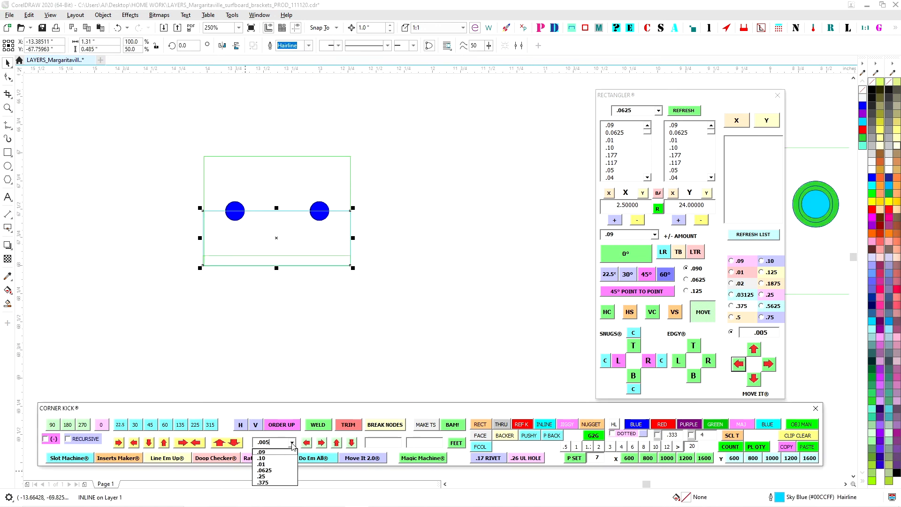
click(265, 457)
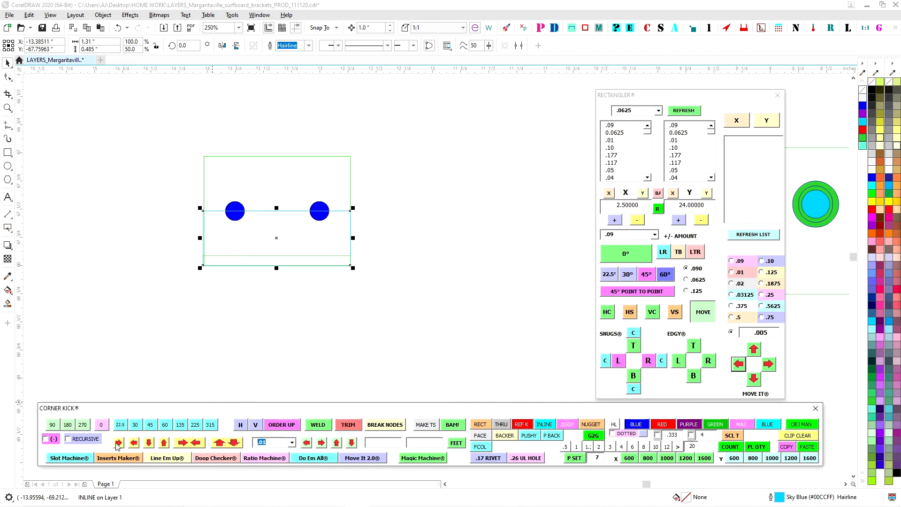
click(119, 442)
click(199, 257)
click(116, 441)
drag(147, 102, 428, 306)
scroll(374, 230, down, 1)
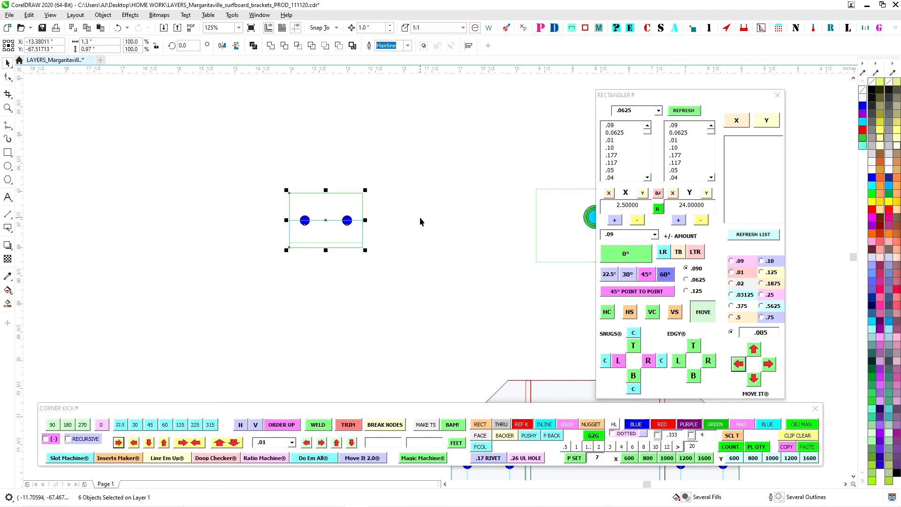
Step: Measure the copied tab's rivet hole spacing and each hole's center distance to the tab rectangle
drag(330, 260, 295, 210)
click(630, 30)
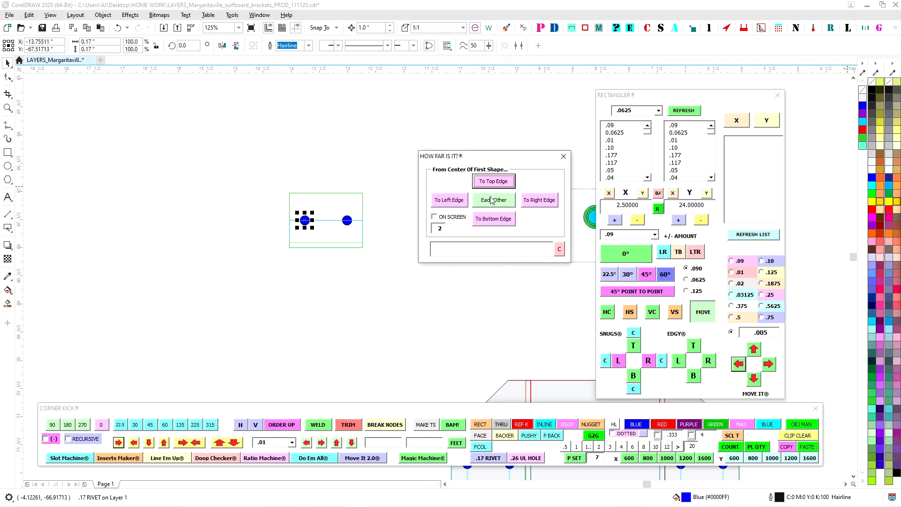
drag(260, 209, 425, 240)
click(512, 201)
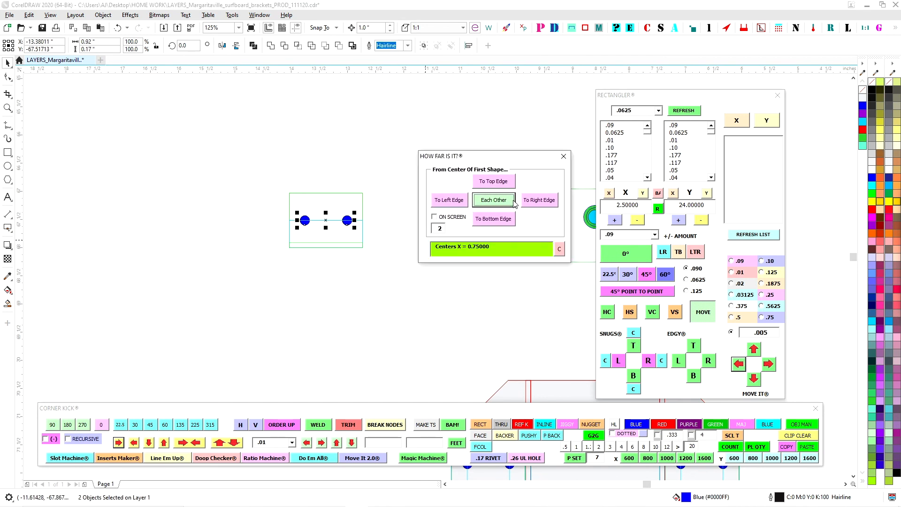
click(422, 292)
drag(283, 201, 323, 234)
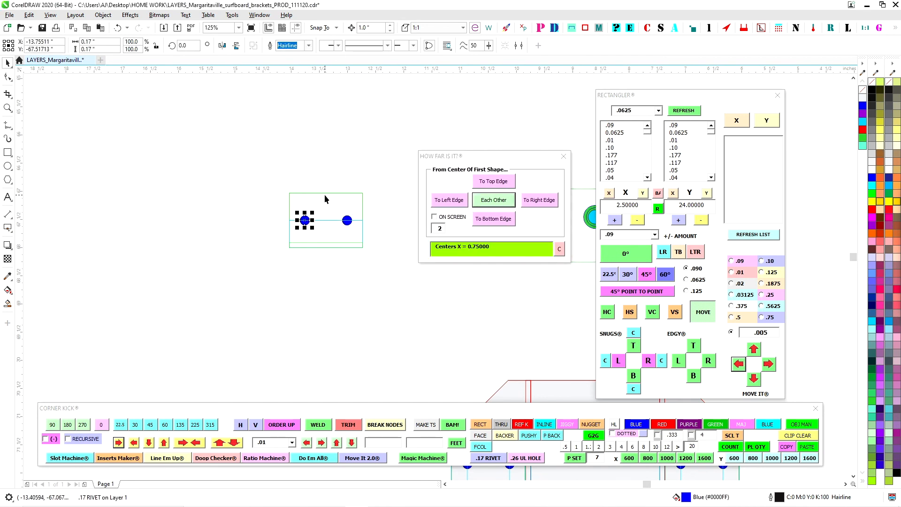
shift+click(324, 193)
click(482, 201)
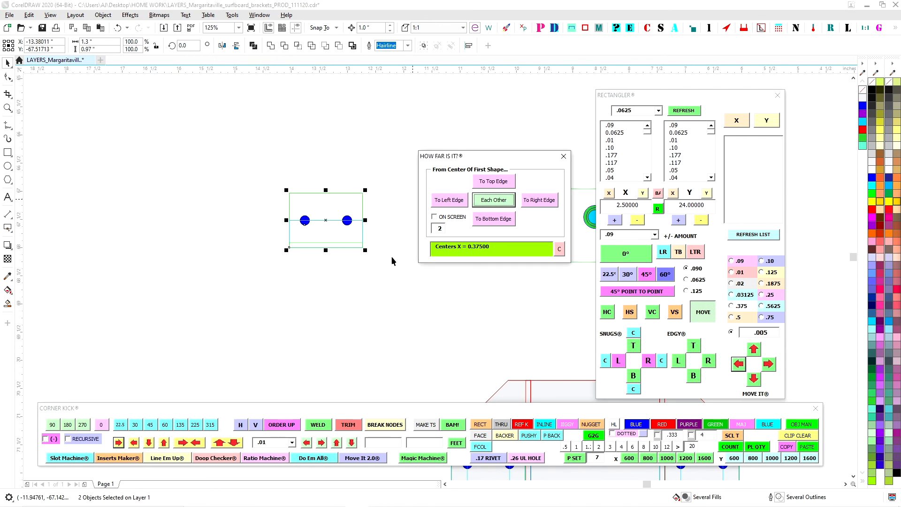
click(348, 218)
shift+click(320, 193)
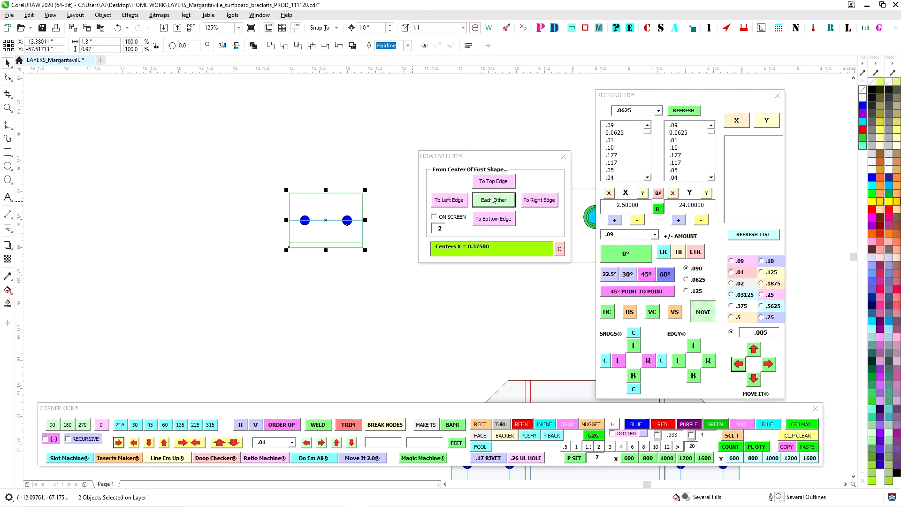
Step: Rotate the whole copied tab with its rivet holes 90 degrees and close the measuring dialog
scroll(263, 169, down, 5)
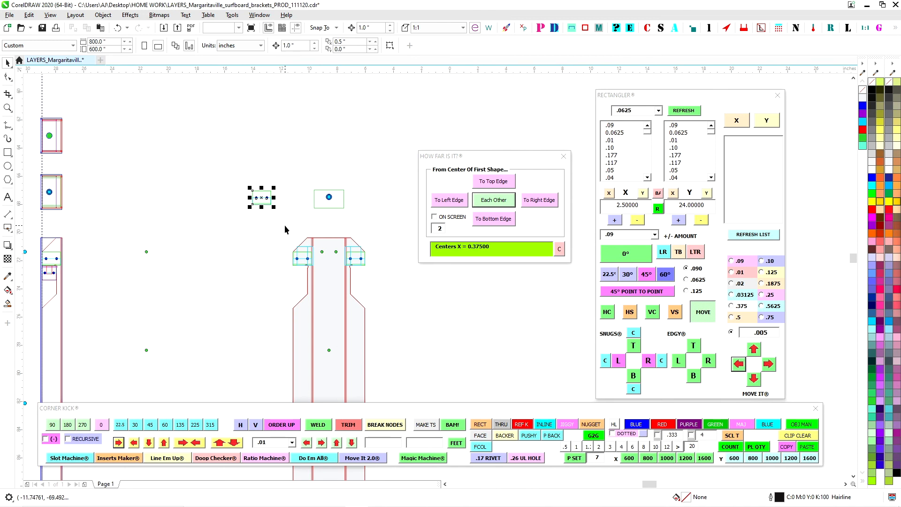
click(51, 425)
click(563, 156)
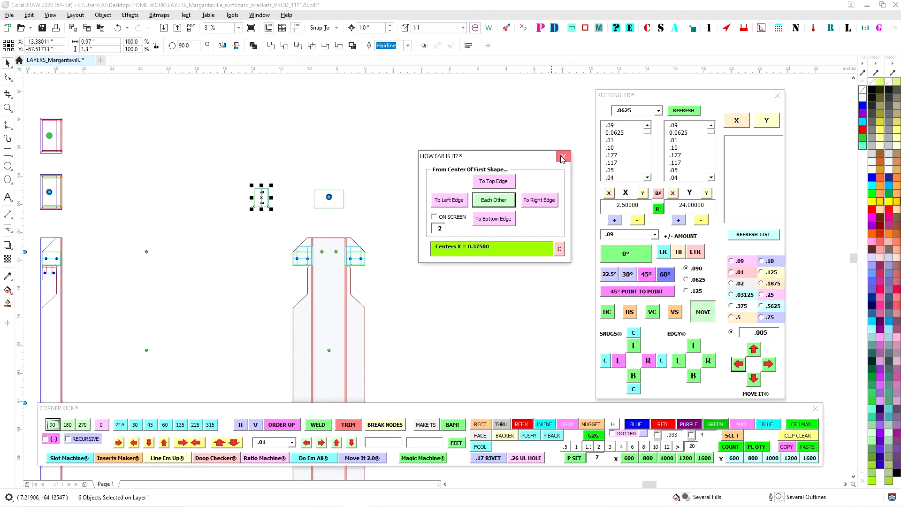
Step: Attach the rotated tab with its rivet holes to one end of the plate above the front view and a mirrored copy to the other end
scroll(293, 197, up, 2)
drag(251, 217, 343, 221)
drag(280, 145, 353, 231)
drag(322, 202, 455, 184)
scroll(433, 171, up, 4)
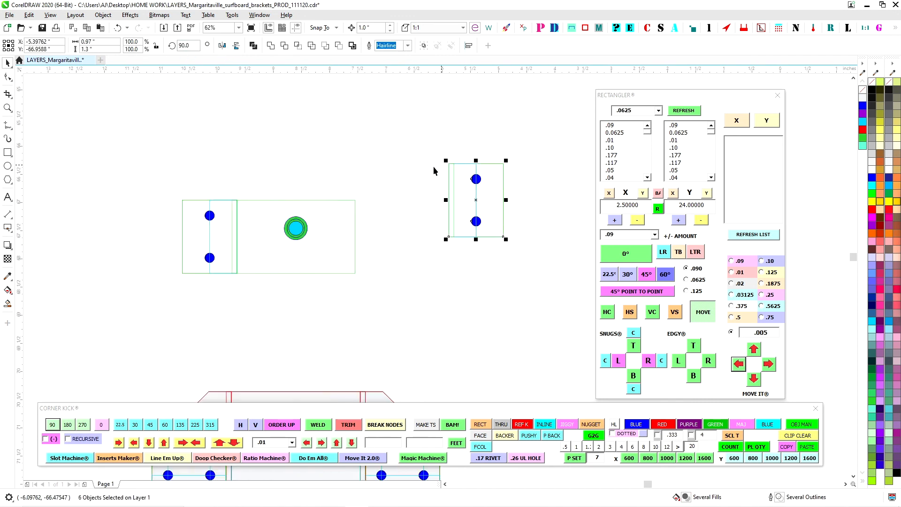
drag(314, 227, 285, 231)
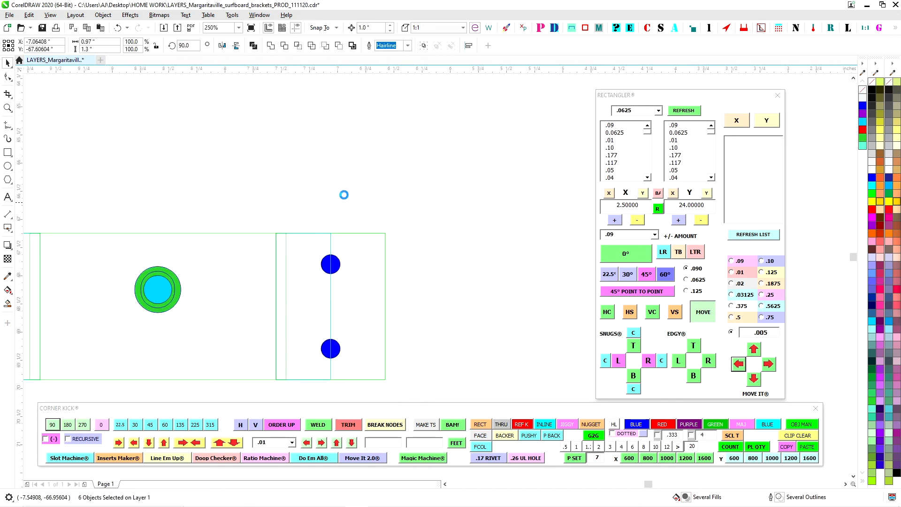
scroll(345, 194, down, 3)
key(Escape)
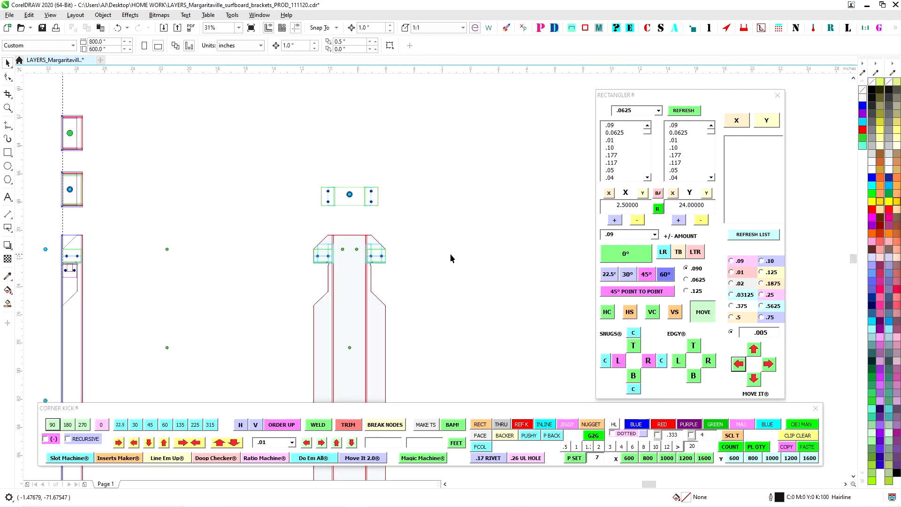
drag(446, 237, 473, 222)
drag(438, 191, 466, 237)
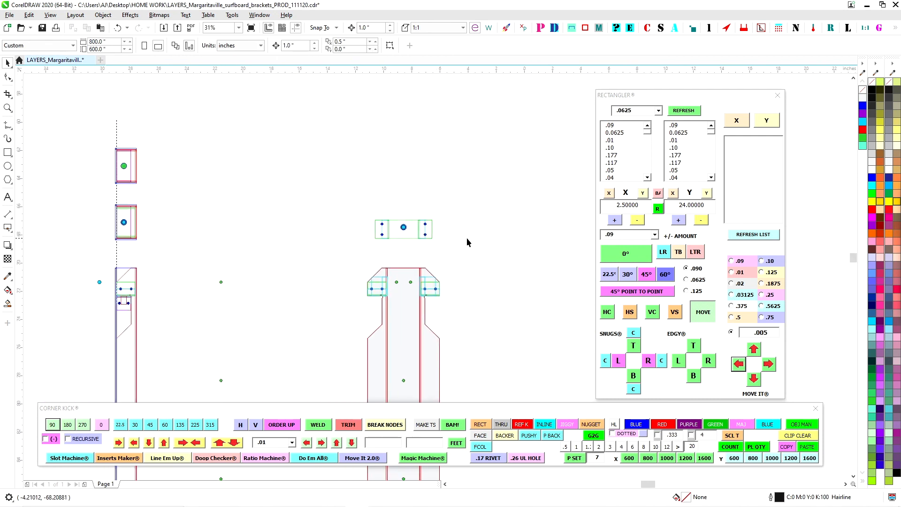
Step: Place an upward-pointing red outline arrow on the plate between the left tab and the center hole
drag(155, 253, 257, 236)
drag(328, 216, 185, 216)
scroll(355, 218, up, 4)
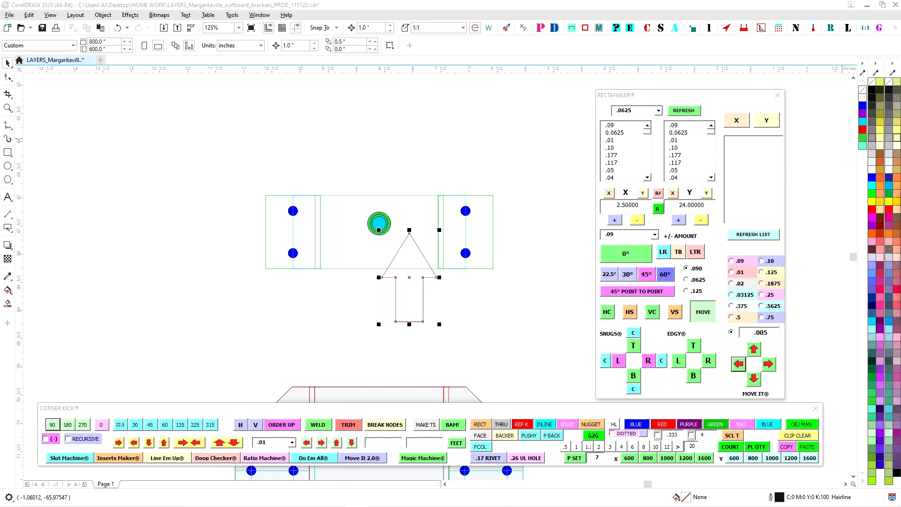
drag(409, 278, 145, 225)
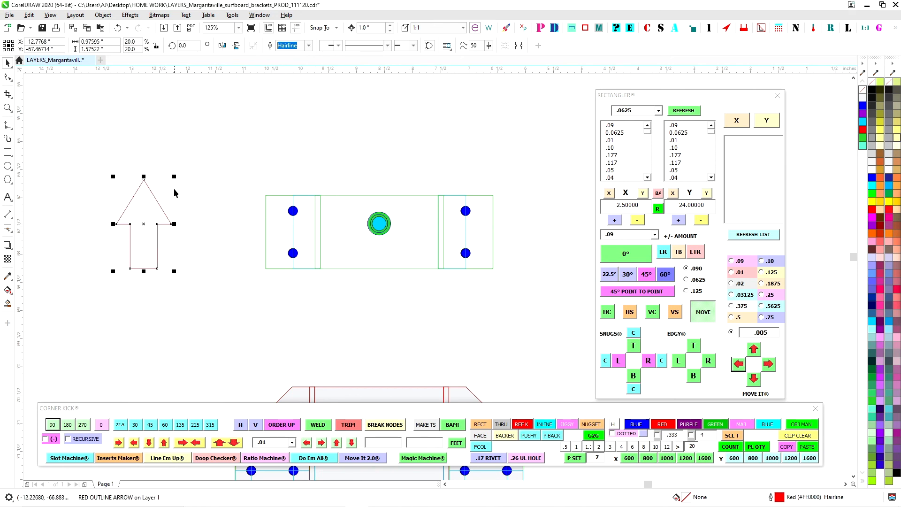
drag(178, 176, 347, 226)
click(374, 164)
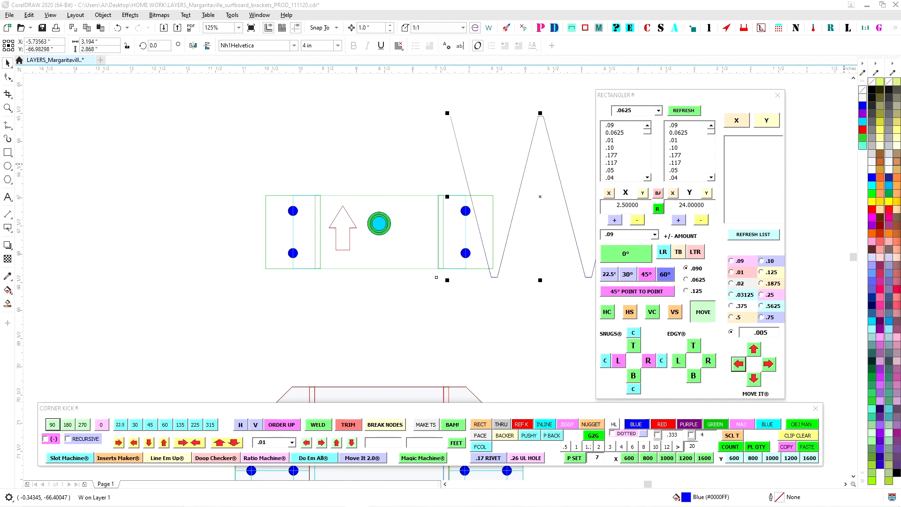
Step: Add a red-outlined letter W, 1 in text size, to the plate between the center hole and the right tab
drag(539, 196, 246, 229)
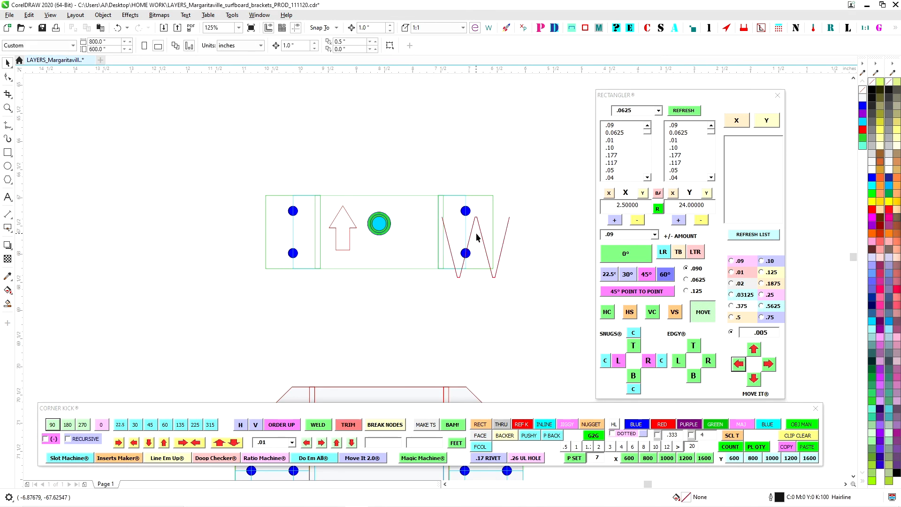
drag(482, 235, 355, 155)
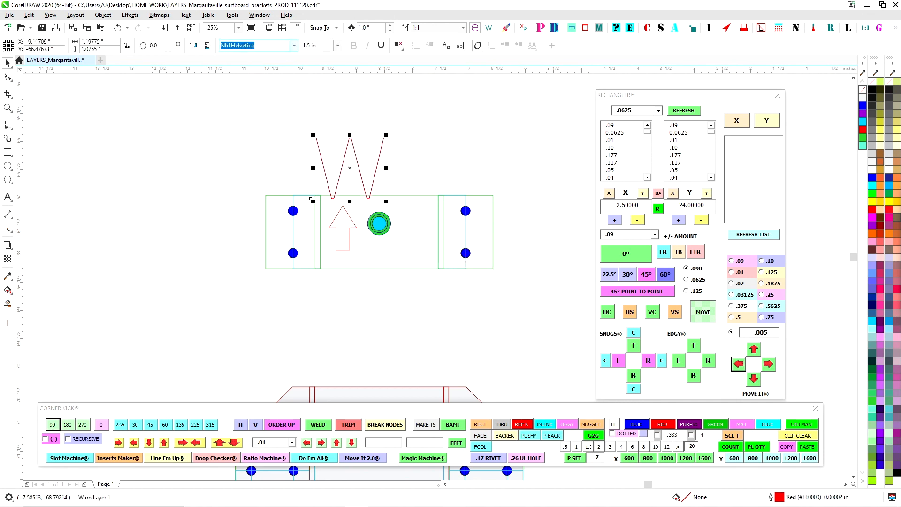
click(576, 447)
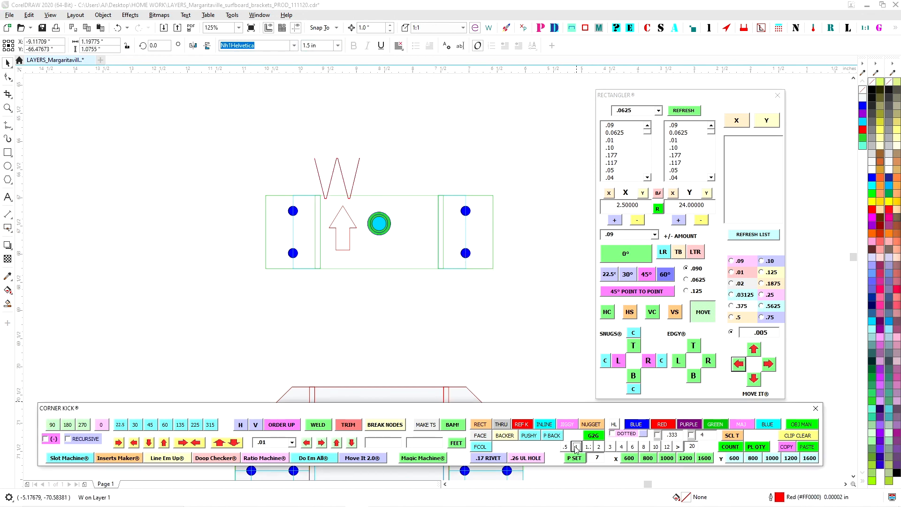
drag(356, 181, 411, 227)
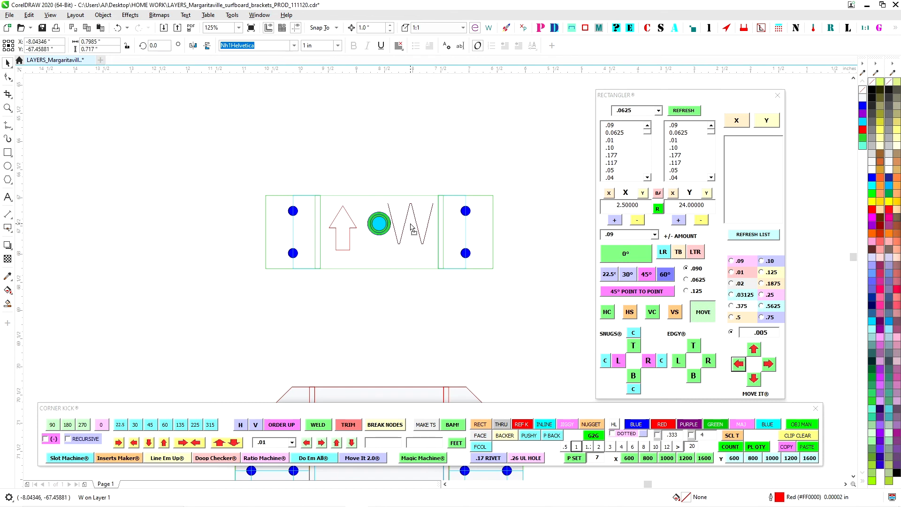
click(363, 182)
Step: Save the drawing and run Make TS on the whole plate with its tabs, holes, arrow and W
scroll(376, 212, down, 3)
scroll(385, 220, up, 1)
scroll(437, 257, down, 2)
scroll(437, 258, up, 4)
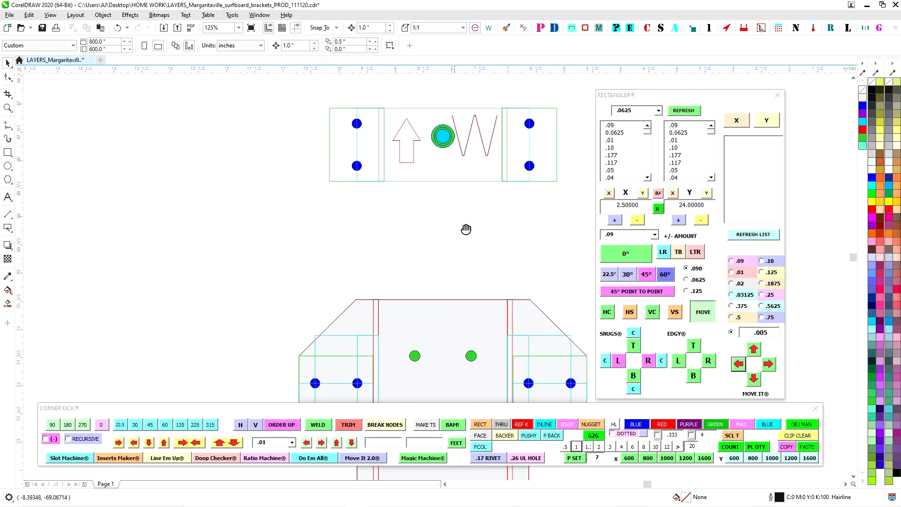
mouse_move(496, 234)
mouse_down()
mouse_move(361, 238)
mouse_move(499, 234)
mouse_up()
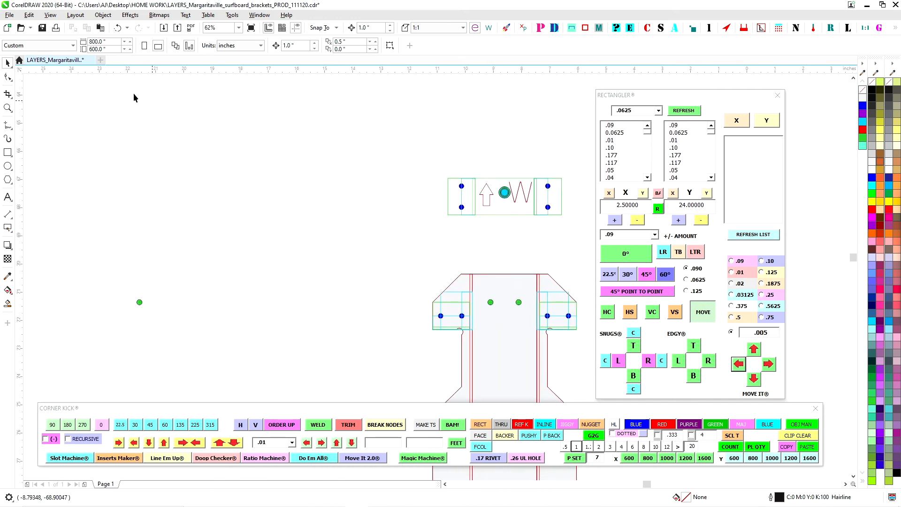
scroll(500, 188, up, 4)
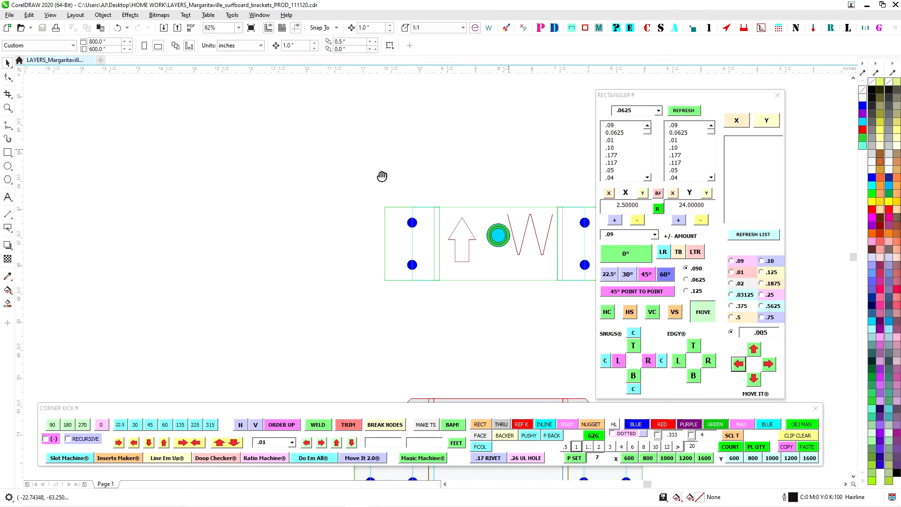
drag(422, 175, 325, 189)
drag(390, 314, 527, 308)
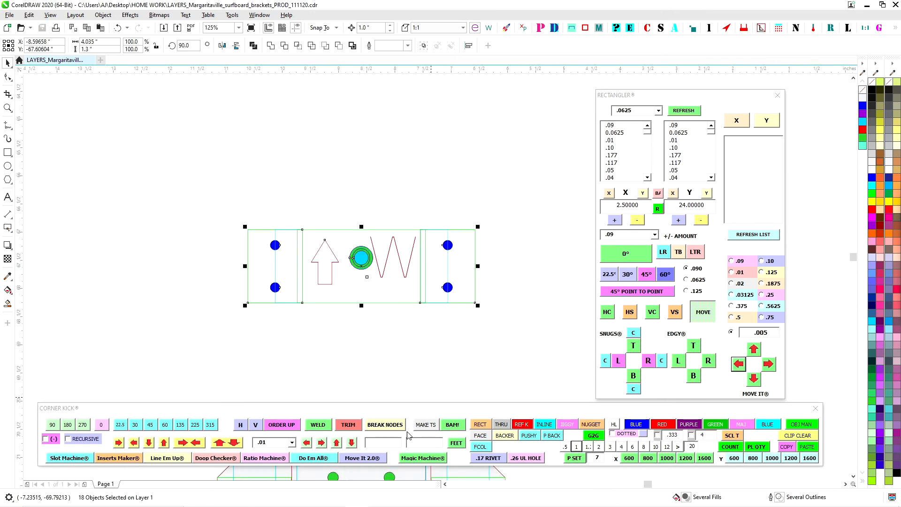
click(425, 425)
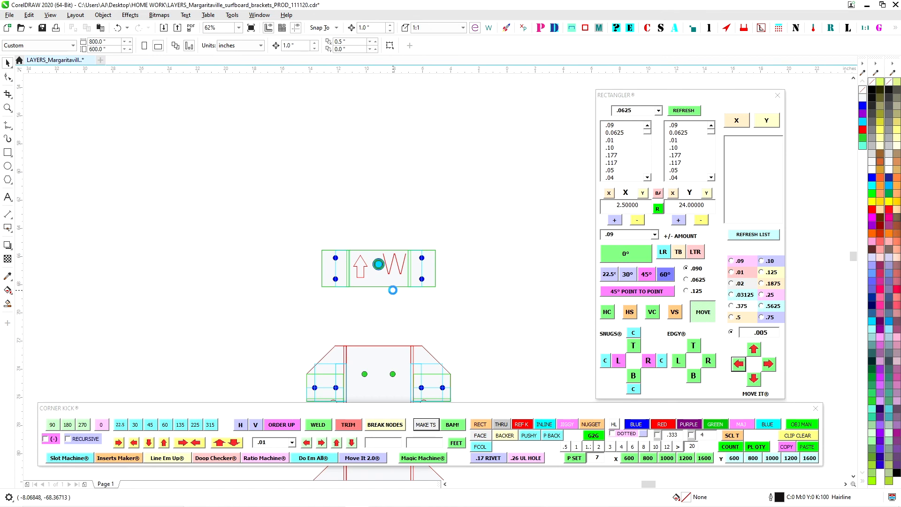
Step: Check the sizes of the green tab rectangles at the lower and upper ends of the side view
scroll(465, 254, down, 2)
scroll(324, 328, up, 4)
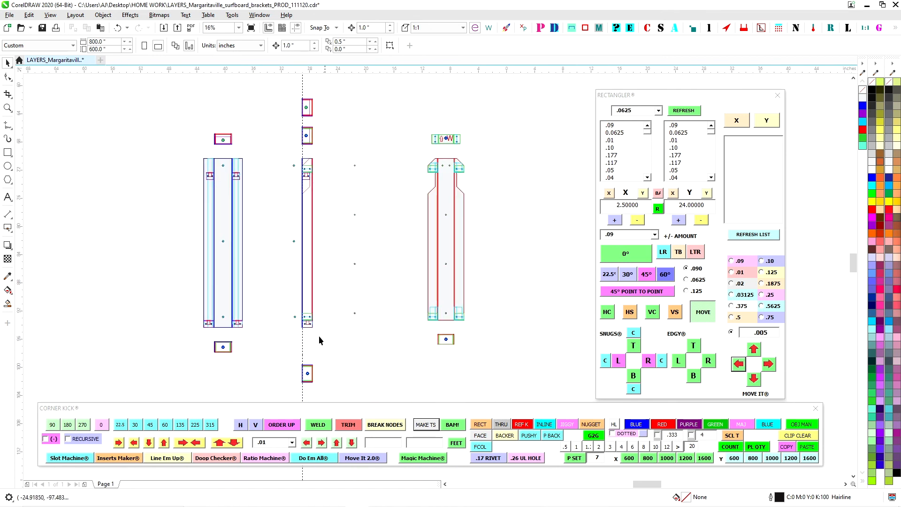
scroll(320, 306, up, 5)
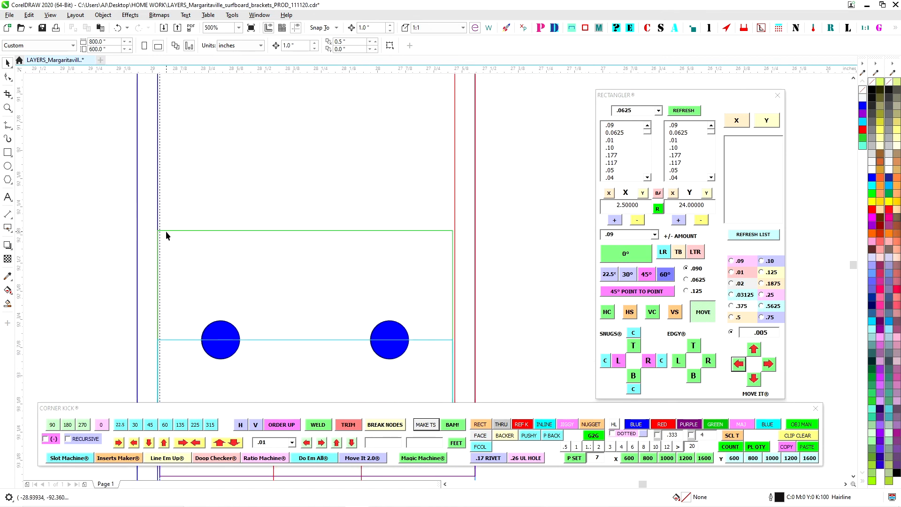
click(168, 230)
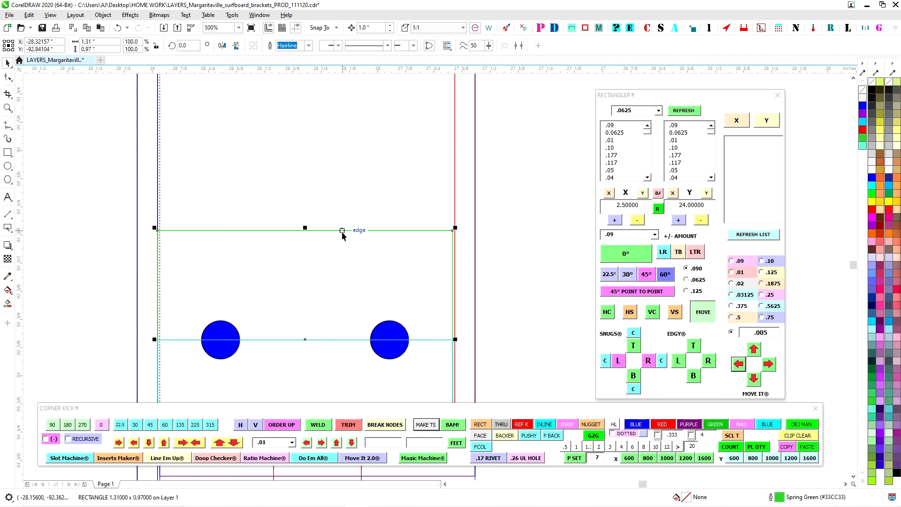
scroll(393, 216, down, 3)
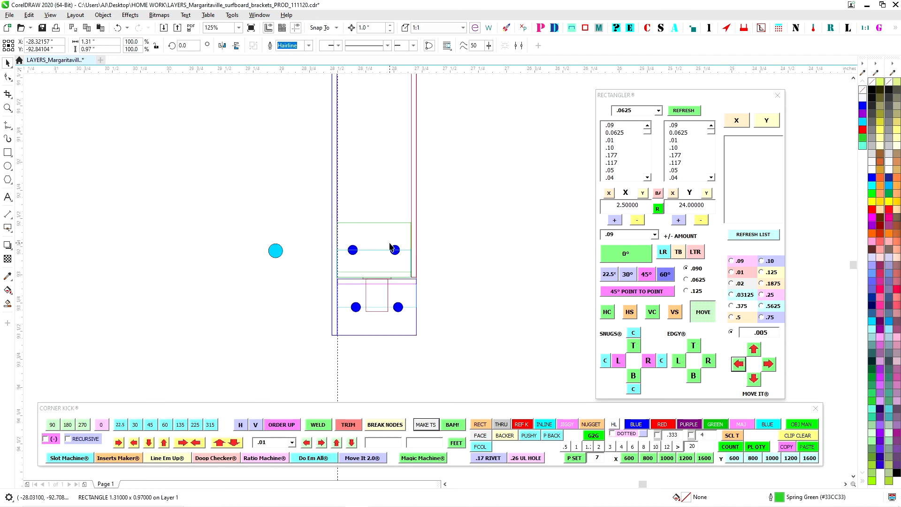
scroll(490, 255, up, 2)
scroll(514, 212, down, 5)
scroll(376, 162, up, 5)
drag(418, 221, 424, 222)
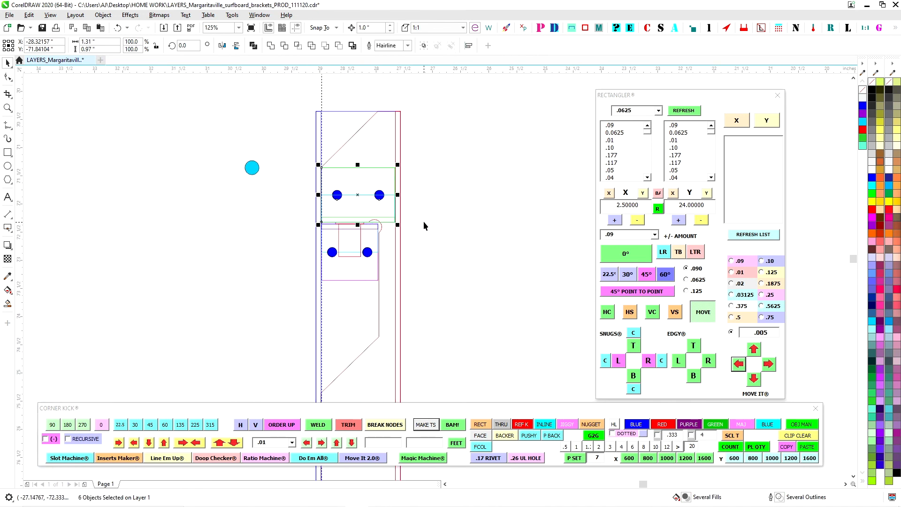
scroll(367, 169, up, 2)
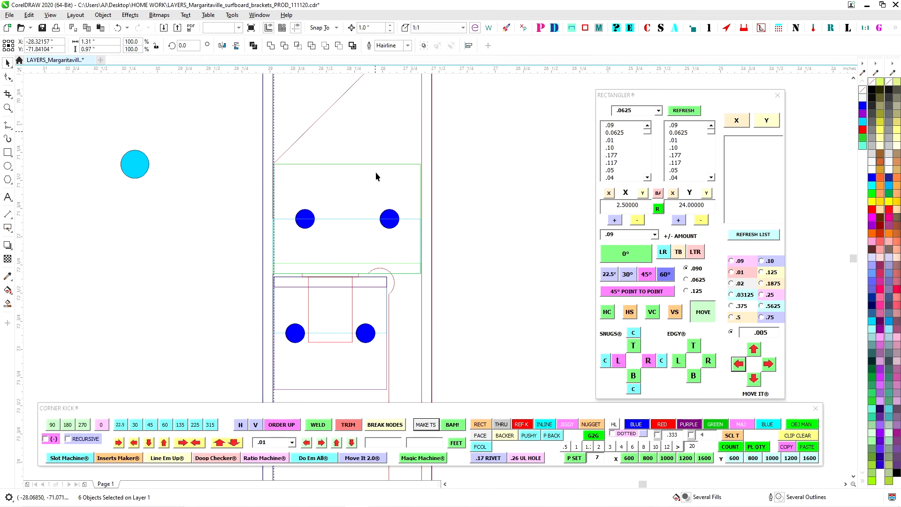
click(375, 172)
click(378, 164)
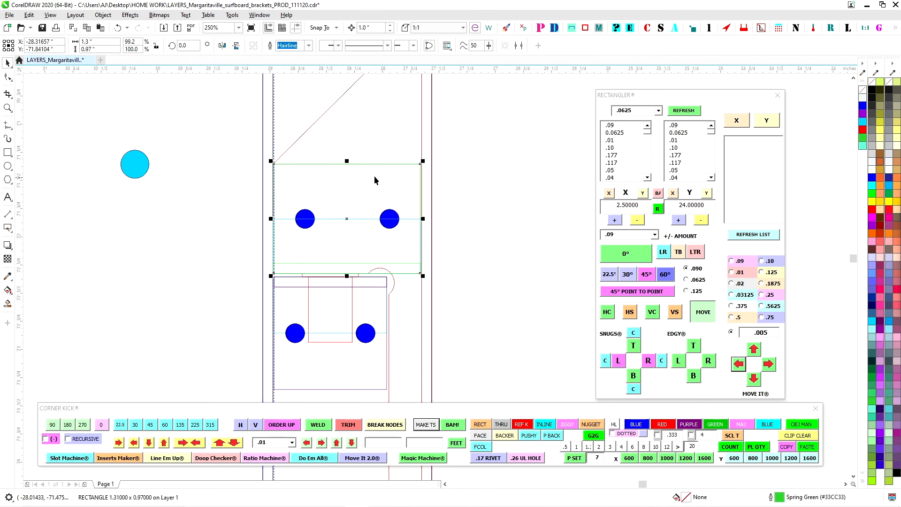
scroll(218, 148, down, 4)
scroll(392, 125, down, 2)
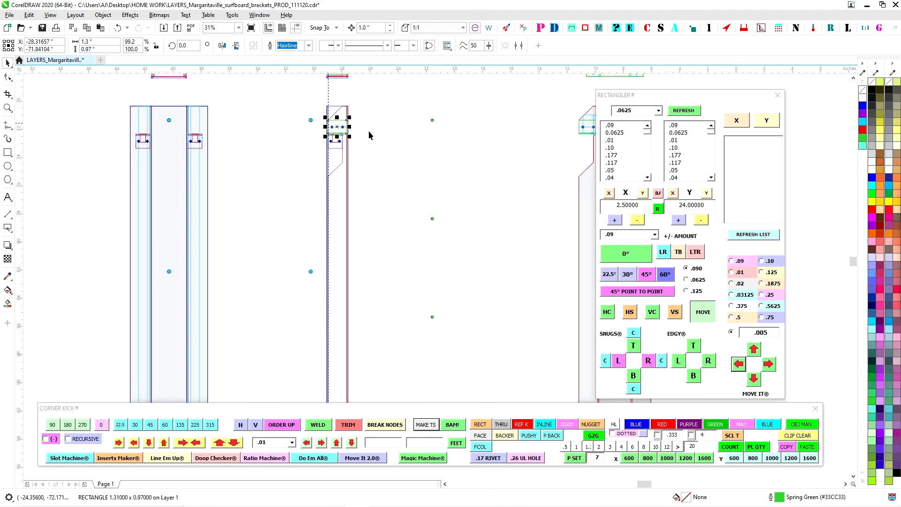
Step: Copy the side view's upper tab with its rivet holes and the purple strip below it to beside the lower tab
drag(311, 113, 380, 263)
scroll(390, 173, down, 1)
scroll(379, 263, up, 4)
scroll(371, 266, up, 3)
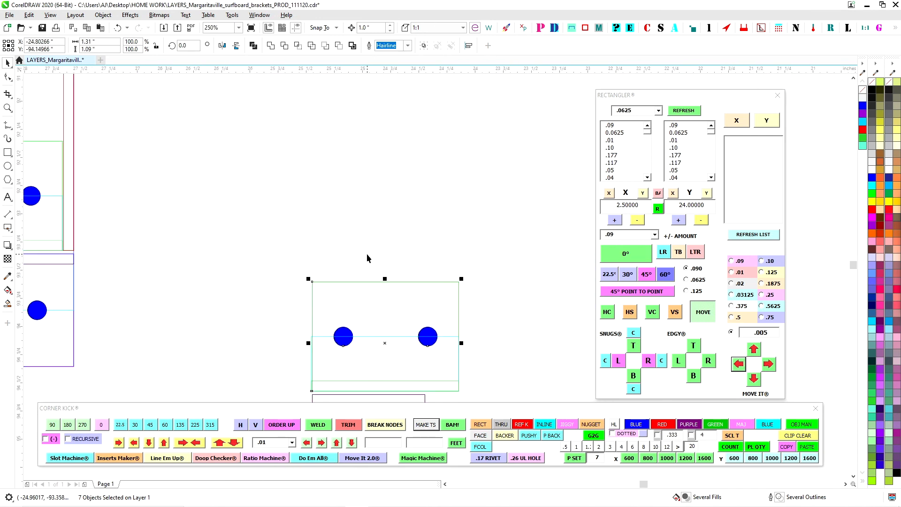
drag(301, 203, 372, 205)
click(356, 240)
drag(309, 196, 580, 378)
drag(435, 341, 277, 212)
drag(233, 280, 315, 327)
drag(307, 257, 435, 336)
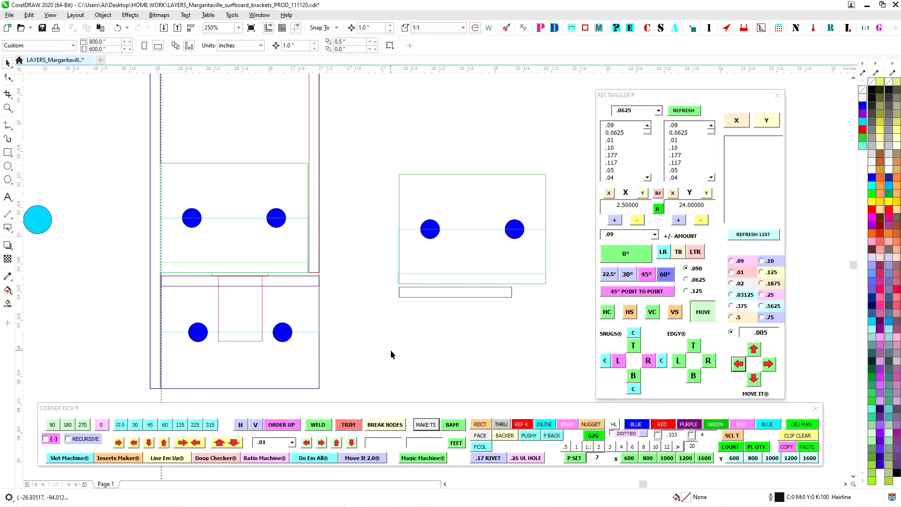
Step: Shorten the cyan rectangle and narrow green strip of the copy beside the lower tab by .01 at their left ends
click(410, 228)
click(121, 442)
drag(358, 256, 571, 292)
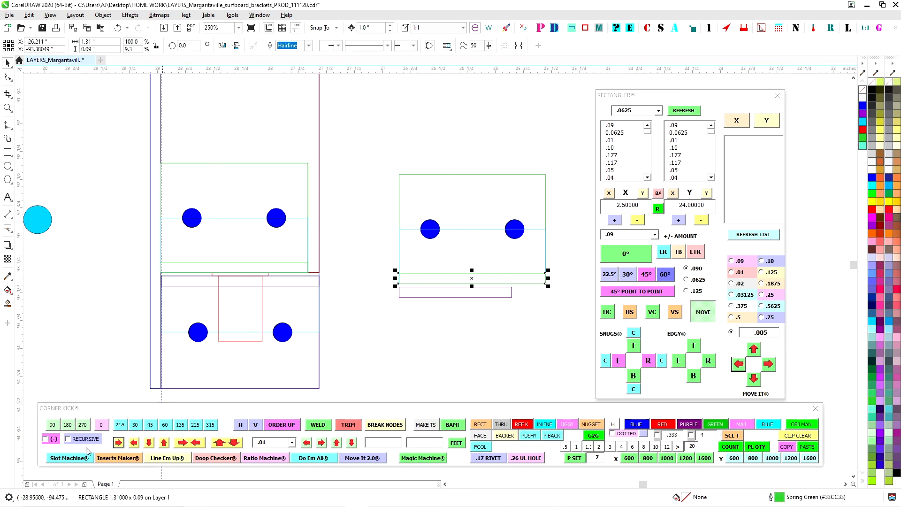
click(121, 443)
click(384, 155)
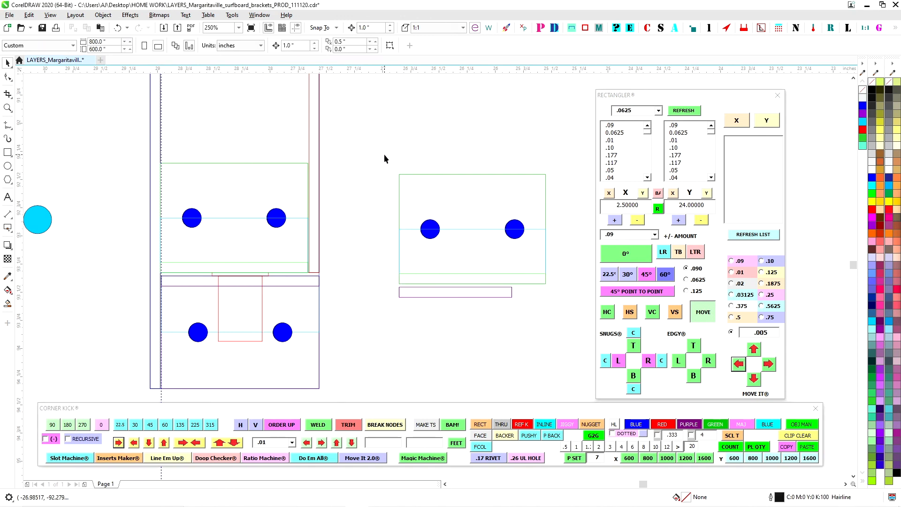
drag(564, 284, 566, 291)
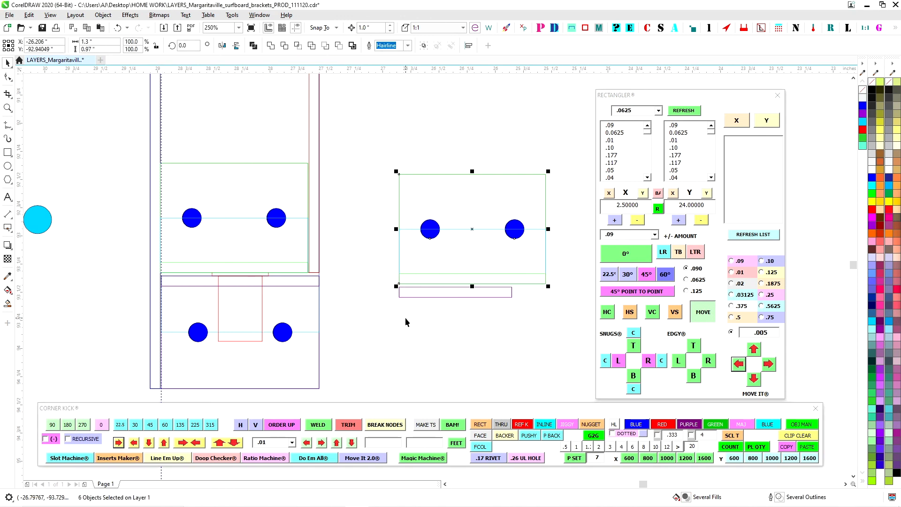
Step: Replace the side view's lower tab with the corrected copy, aligning it by the corner of its purple strip
drag(389, 157, 568, 314)
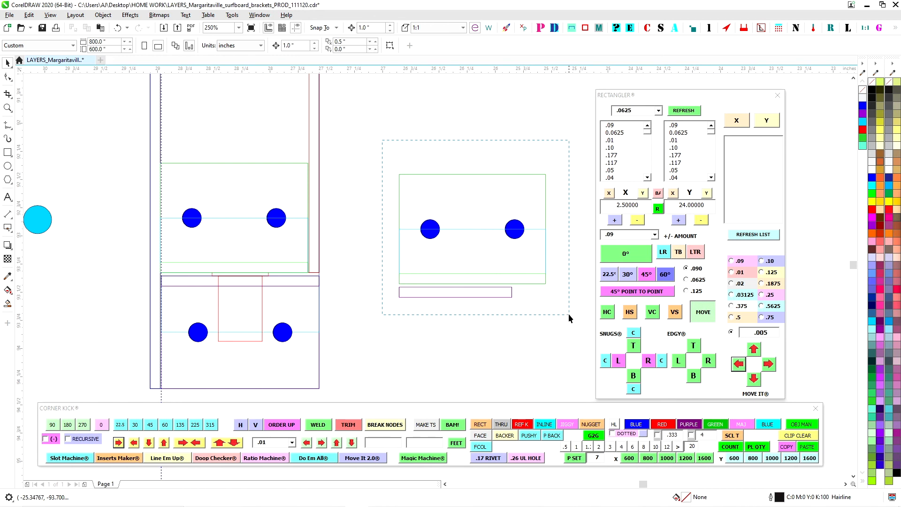
drag(117, 146, 328, 274)
key(Delete)
drag(364, 156, 559, 322)
drag(399, 297, 166, 293)
scroll(323, 258, up, 2)
scroll(516, 282, down, 1)
click(548, 293)
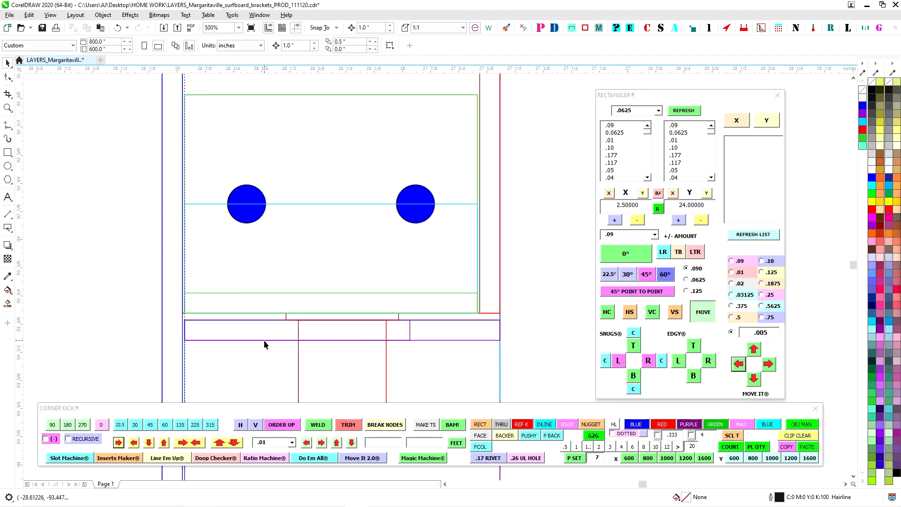
click(264, 341)
click(537, 306)
Step: Copy the side view's corrected lower tab to beside the plate below the front view and rotate the copy 90 degrees
scroll(191, 262, up, 2)
scroll(191, 266, down, 3)
scroll(190, 210, down, 1)
drag(169, 190, 271, 250)
drag(373, 247, 170, 304)
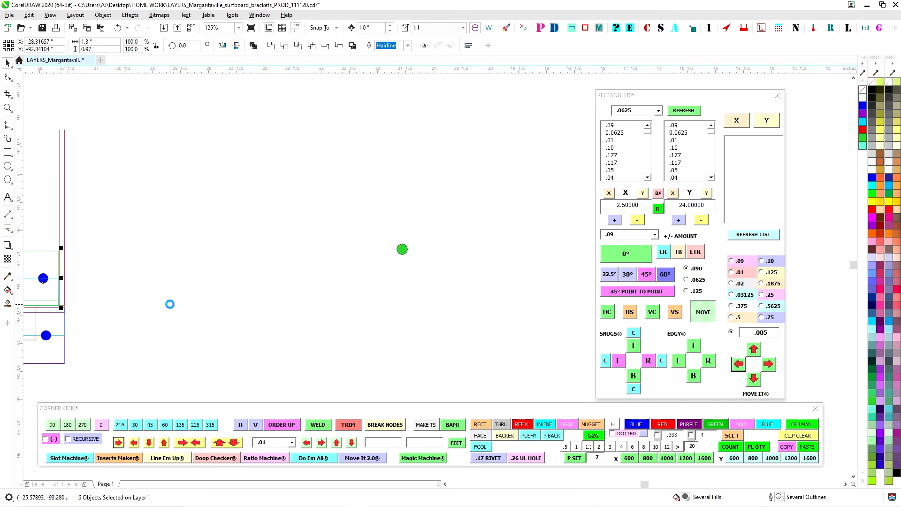
scroll(314, 293, down, 1)
drag(171, 286, 475, 293)
drag(496, 343, 227, 309)
drag(204, 258, 362, 335)
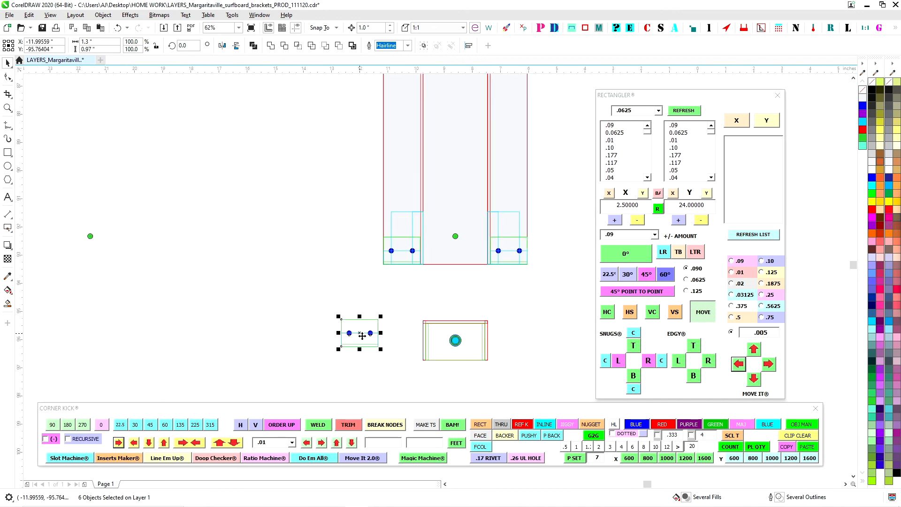
click(51, 426)
Step: Copy the lower plate's green rectangles and center hole to an offset position above and left of the plate
scroll(466, 352, up, 1)
drag(353, 286, 506, 374)
drag(443, 332, 358, 285)
right_click(358, 285)
click(533, 289)
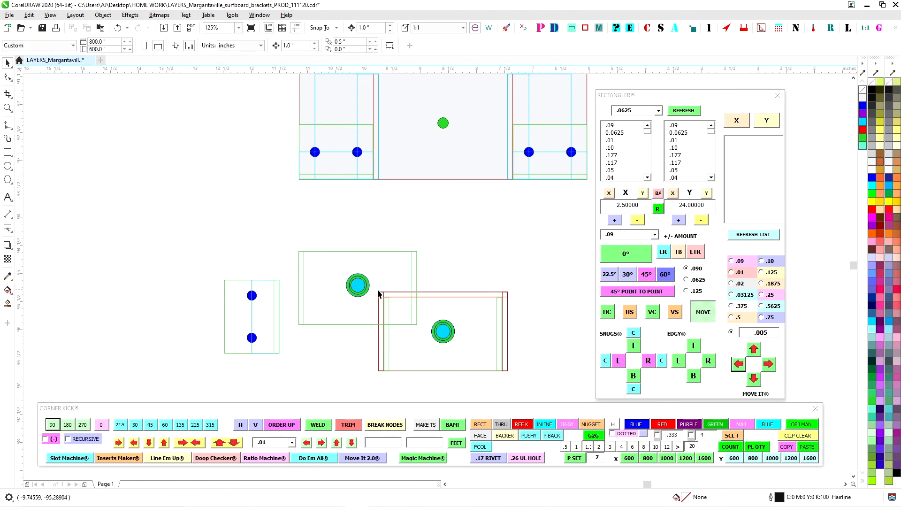
scroll(466, 218, down, 2)
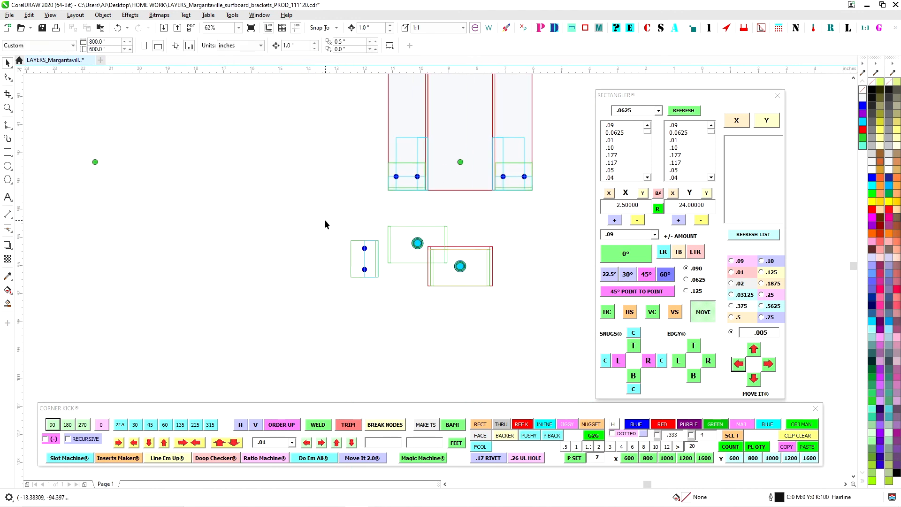
Step: Move the copied lower plate away from the original and join the rotated tab to its left end
drag(451, 294, 452, 294)
drag(399, 252, 318, 316)
scroll(312, 310, up, 2)
drag(190, 247, 306, 392)
drag(288, 235, 457, 326)
drag(209, 249, 243, 313)
drag(281, 282, 287, 249)
Step: Ungroup the copied lower plate's parts and delete its surplus lines, keeping the plate outline and center hole
drag(443, 223, 298, 336)
click(444, 359)
click(412, 267)
key(ctrl+u)
drag(430, 222, 385, 347)
key(Delete)
drag(296, 327, 296, 327)
key(Delete)
Step: Make a mirrored copy of the left tab and snap it by its corner node to the copied plate's right end
drag(217, 217, 307, 350)
drag(274, 298, 479, 307)
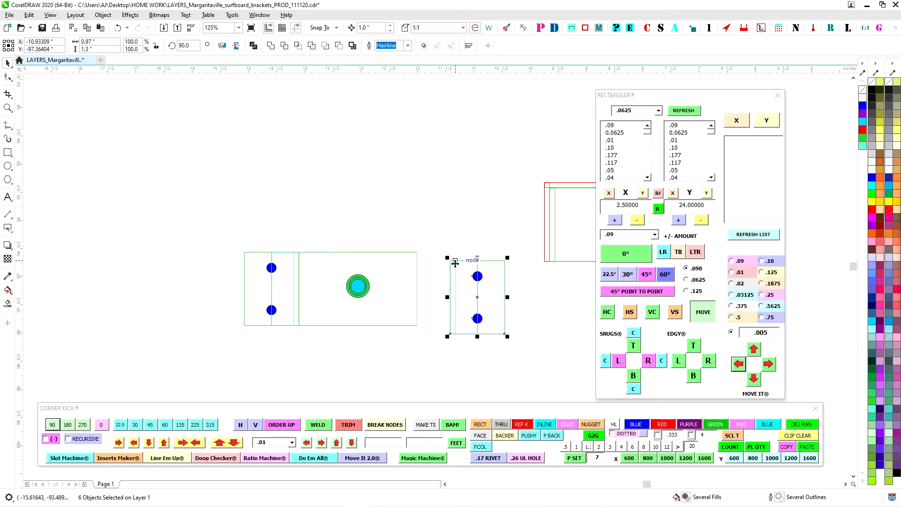
drag(450, 263, 417, 263)
Step: Move the assembled plate with both tabs directly below the lower plate, keeping their center holes in line vertically
scroll(325, 193, down, 2)
drag(274, 206, 405, 277)
drag(345, 221, 436, 275)
click(500, 320)
scroll(423, 242, up, 1)
drag(430, 307, 408, 262)
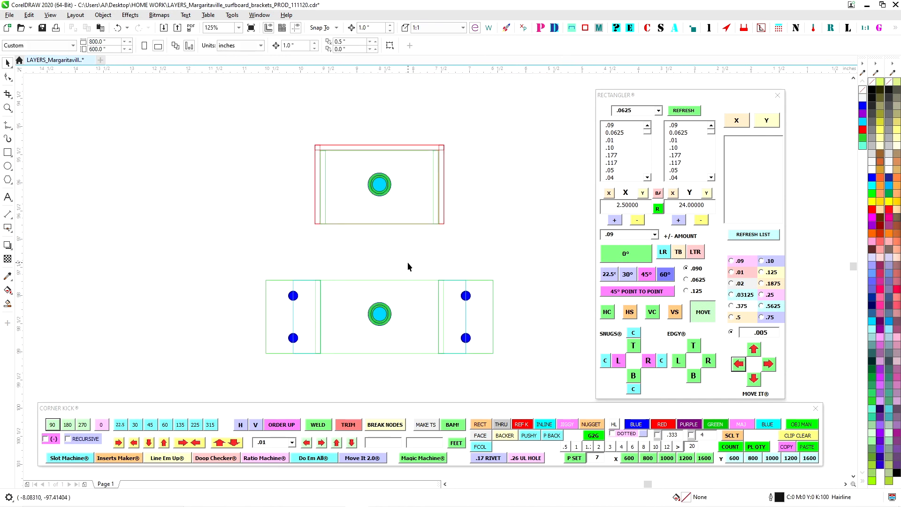
Step: Paste the red outline arrow, flip it vertically, scale it to 10% and place it right of the lower plate's center hole
key(ctrl+v)
click(236, 45)
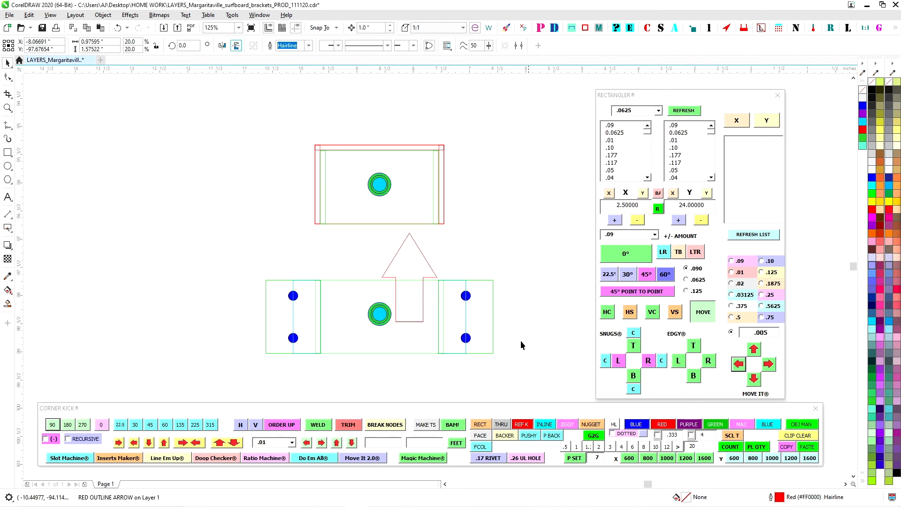
drag(424, 253, 412, 324)
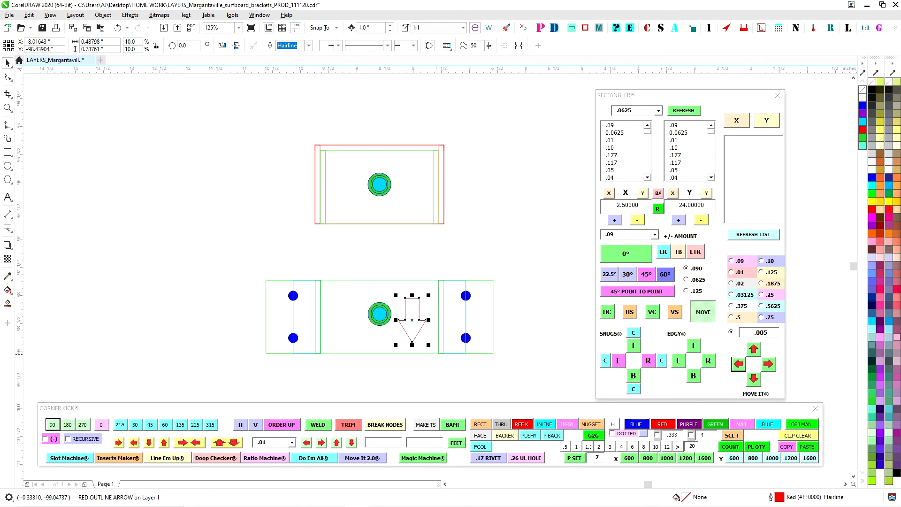
Step: Paste the letter W, set it to 1 in, place it left of the plate's center hole and rotate it 180 degrees
key(ctrl+v)
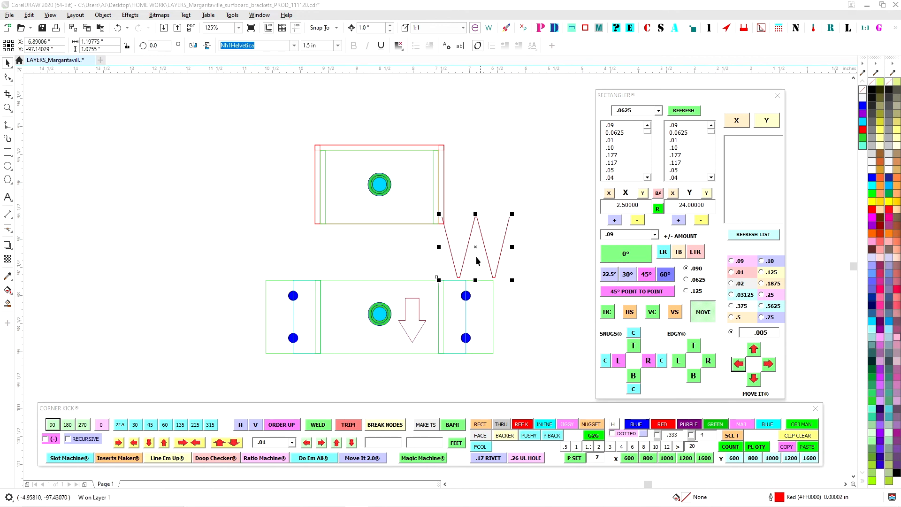
click(576, 446)
drag(465, 256, 348, 321)
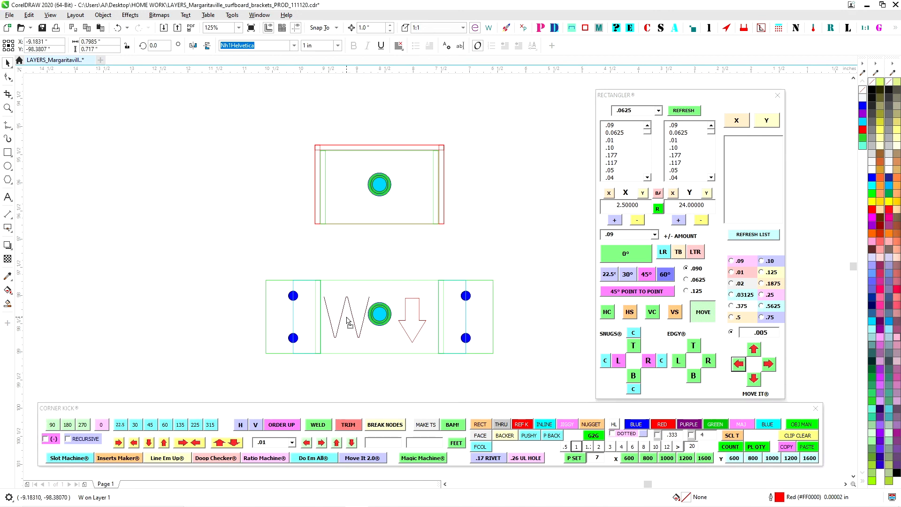
click(348, 301)
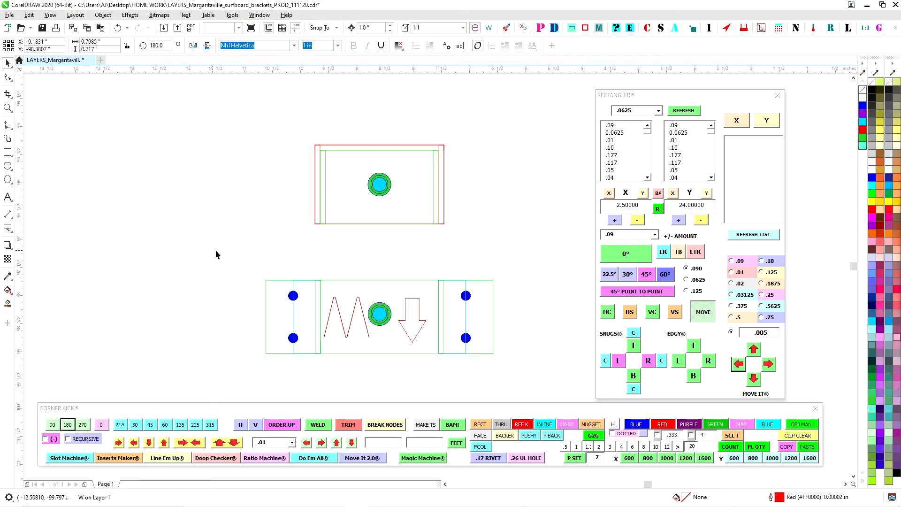
click(257, 256)
Step: Examine the end plates, mounting tabs and hole positions across the three bracket views
drag(258, 256, 334, 318)
scroll(335, 288, down, 2)
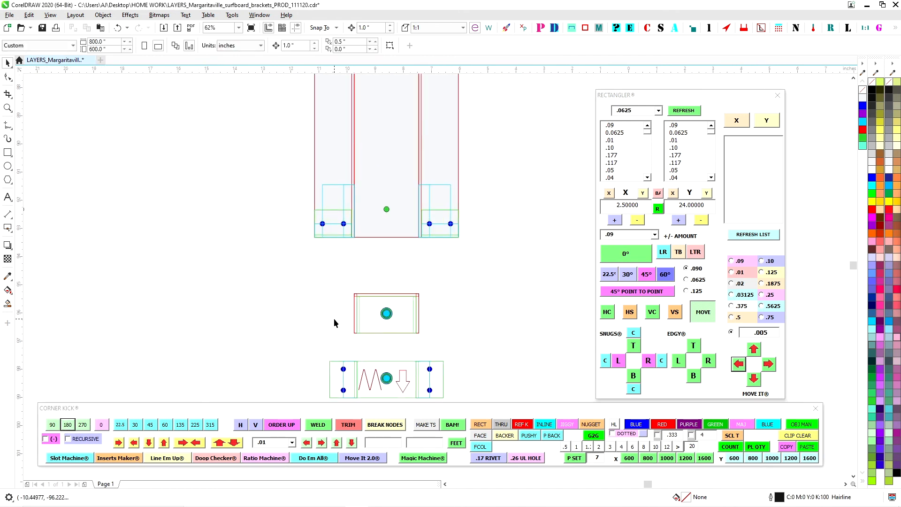
scroll(422, 303, up, 1)
scroll(342, 282, down, 1)
mouse_move(341, 267)
mouse_down()
mouse_move(343, 286)
mouse_move(349, 265)
mouse_up()
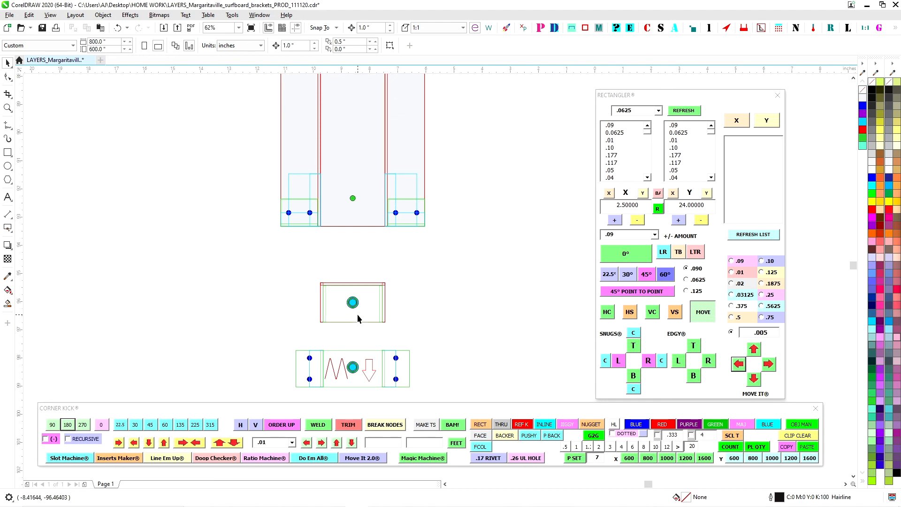
scroll(376, 307, down, 4)
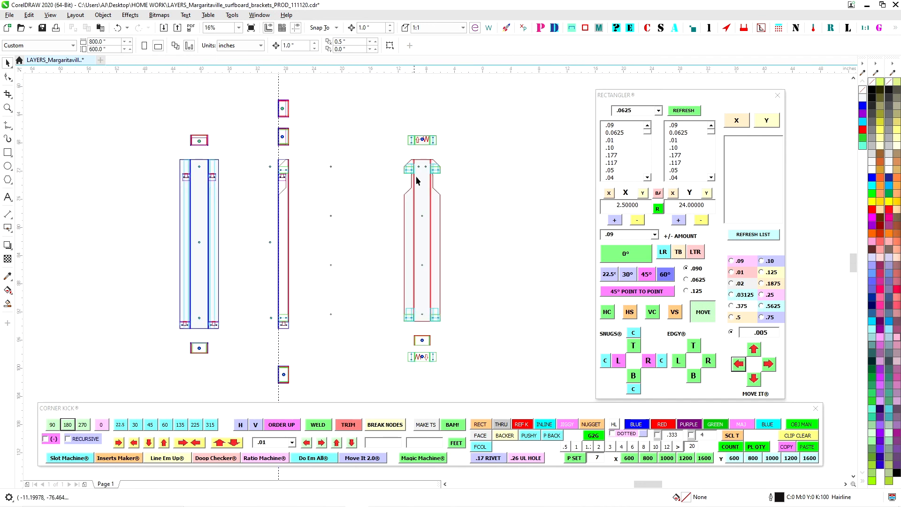
scroll(416, 180, up, 3)
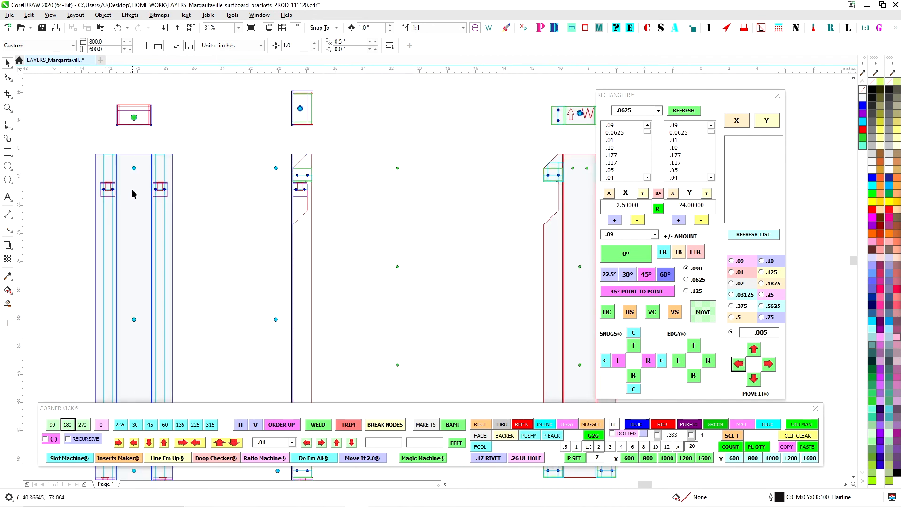
scroll(106, 182, up, 2)
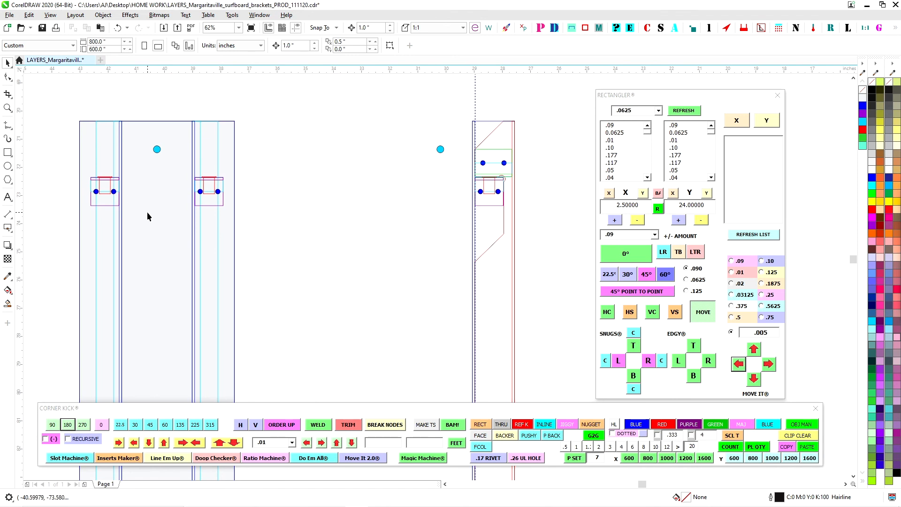
scroll(151, 221, down, 2)
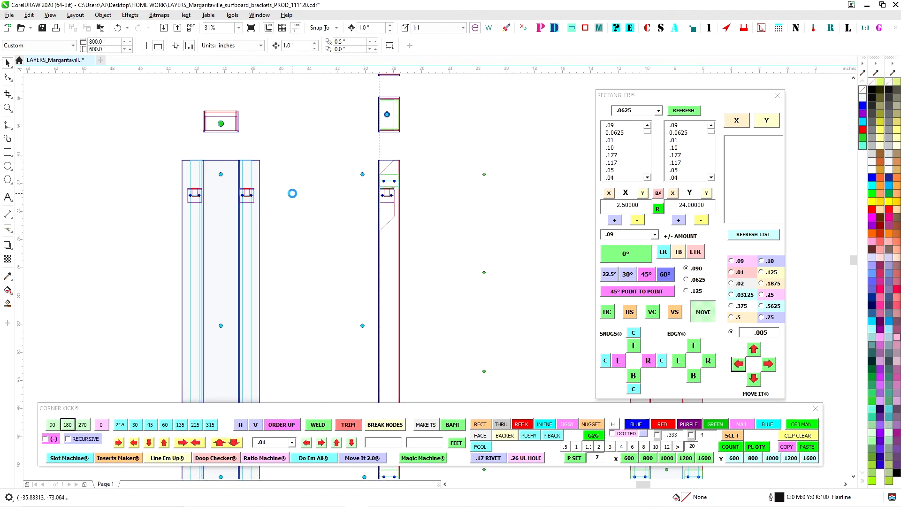
scroll(293, 193, up, 2)
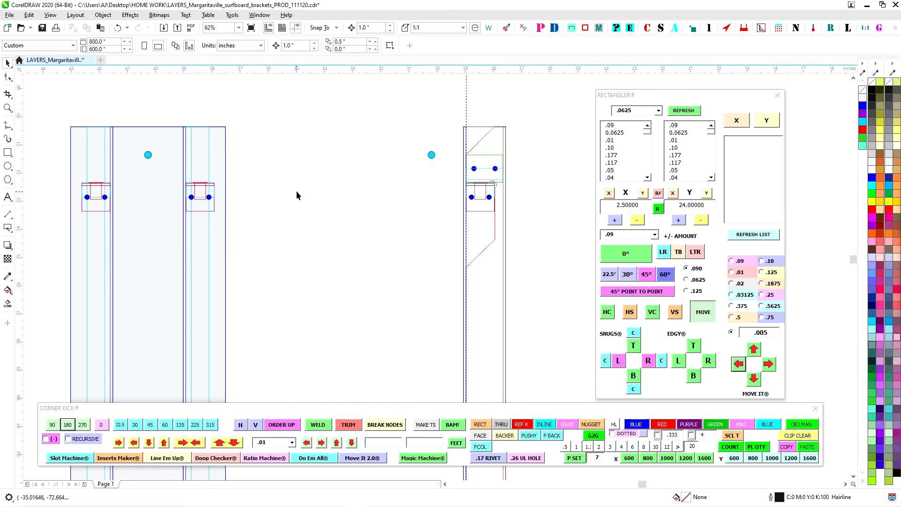
drag(296, 191, 221, 190)
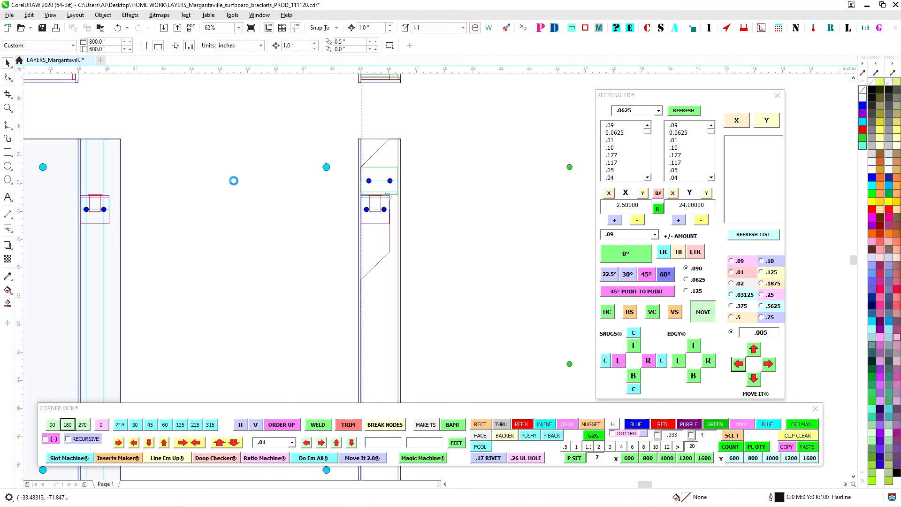
scroll(233, 181, down, 4)
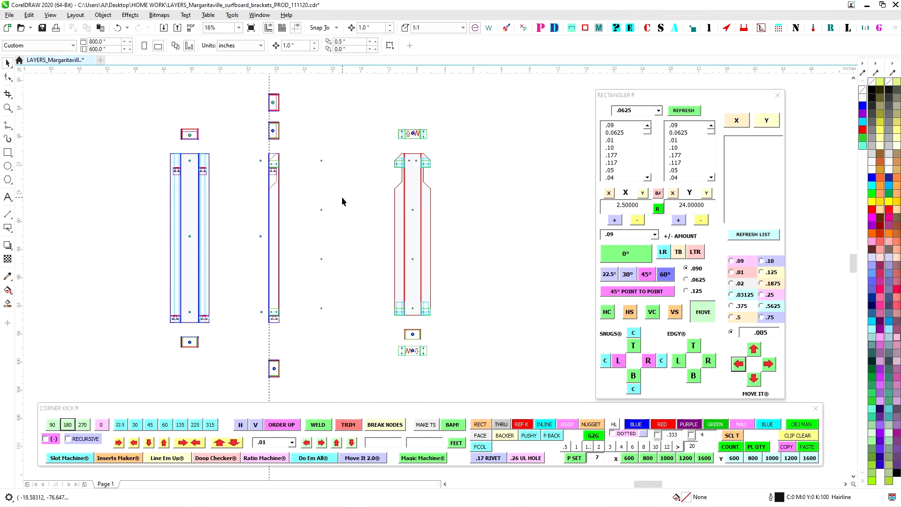
scroll(433, 181, up, 2)
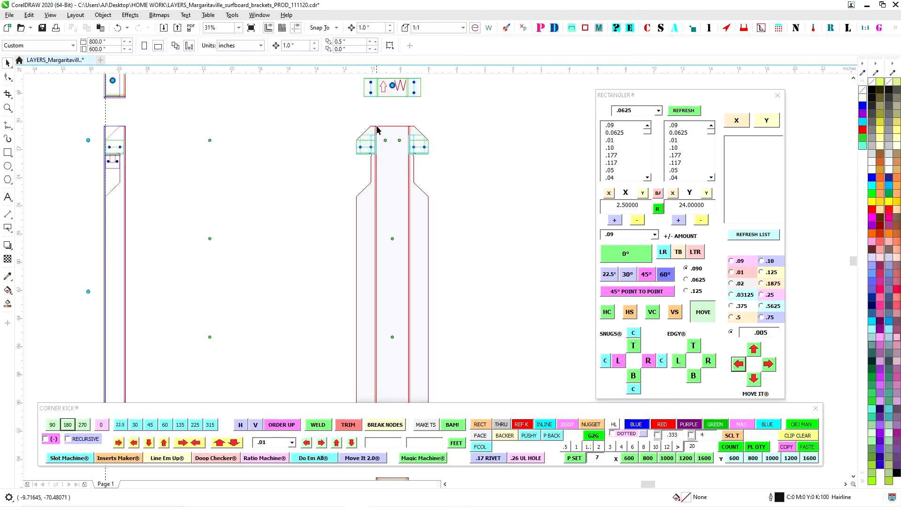
Step: Copy the pair of green holes at the front view's upper end down to its lower end
click(409, 157)
scroll(450, 184, down, 2)
key(Down)
key(Down)
key(Down)
key(Down)
key(Down)
key(Down)
key(Down)
key(Down)
key(Down)
key(Down)
key(Down)
key(Down)
key(Down)
key(Down)
key(Down)
key(Down)
key(Down)
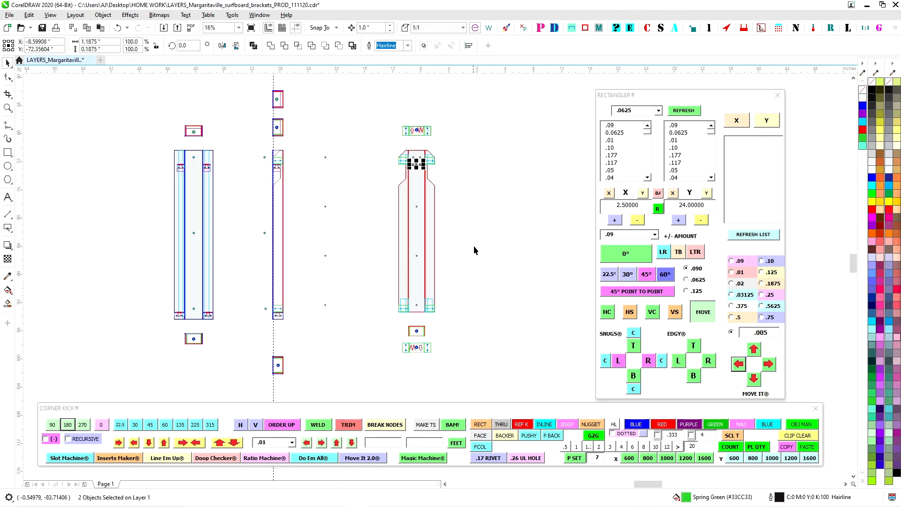
scroll(396, 244, up, 4)
key(Down)
key(Down)
key(Down)
key(Down)
key(Down)
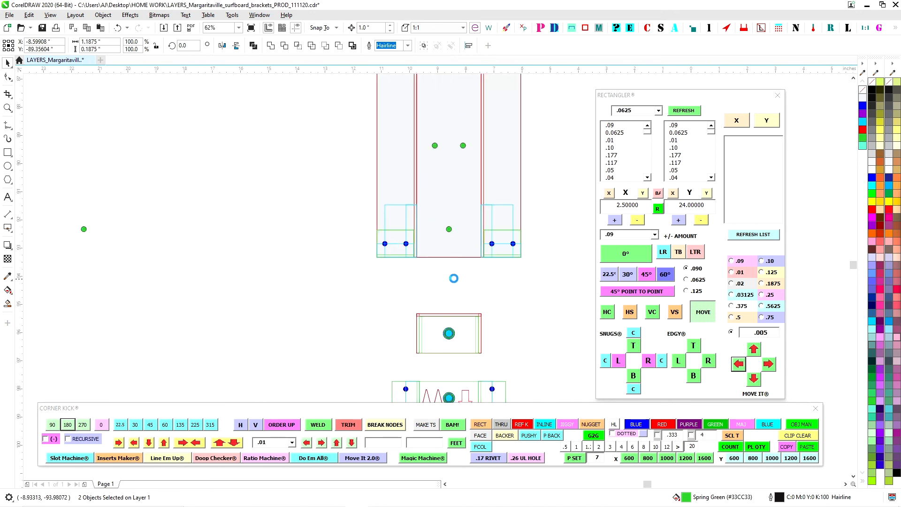
Step: Replace the single green hole at the front view's lower end with the copied pair, aligned horizontally with the lowest reference hole
click(477, 274)
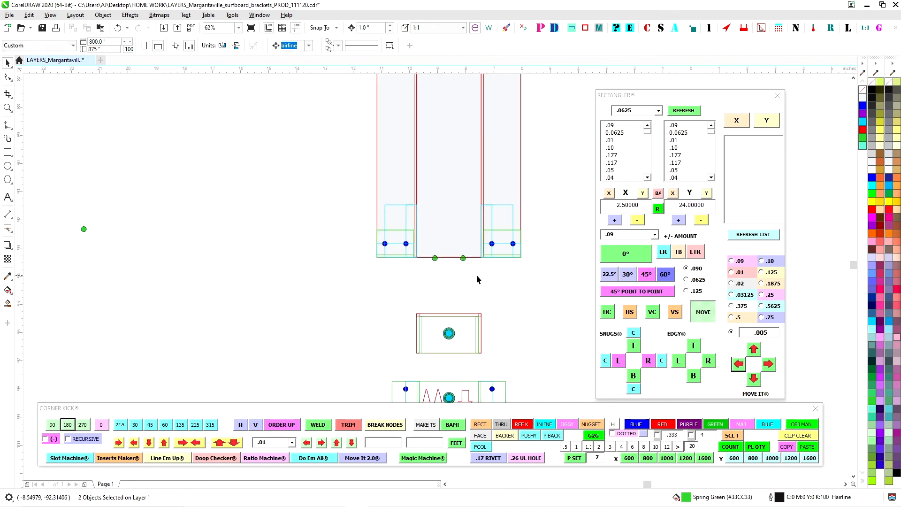
drag(141, 256, 67, 216)
key(e)
scroll(433, 276, down, 1)
drag(517, 239, 487, 319)
click(471, 247)
scroll(470, 246, down, 1)
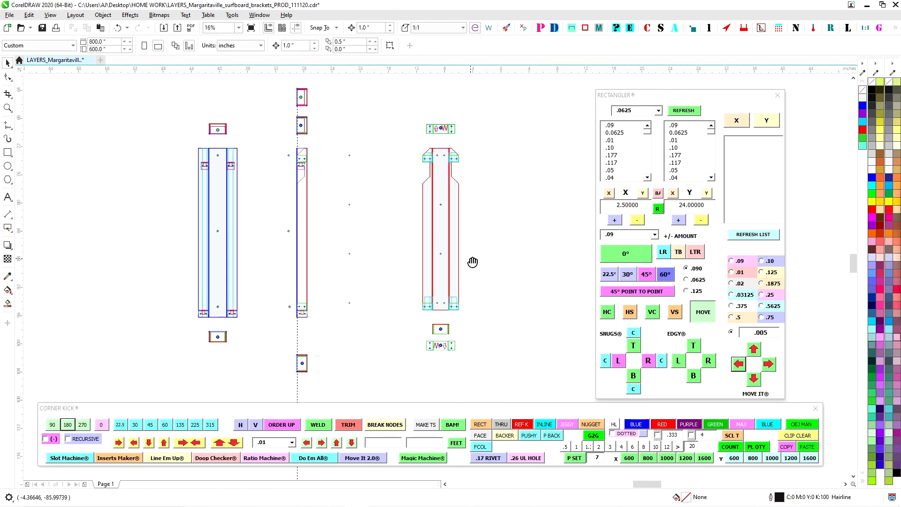
Step: Remove the front view's single middle holes and copy the top pair down, aligned with the second reference hole
drag(449, 254, 479, 276)
click(411, 253)
drag(445, 162, 451, 169)
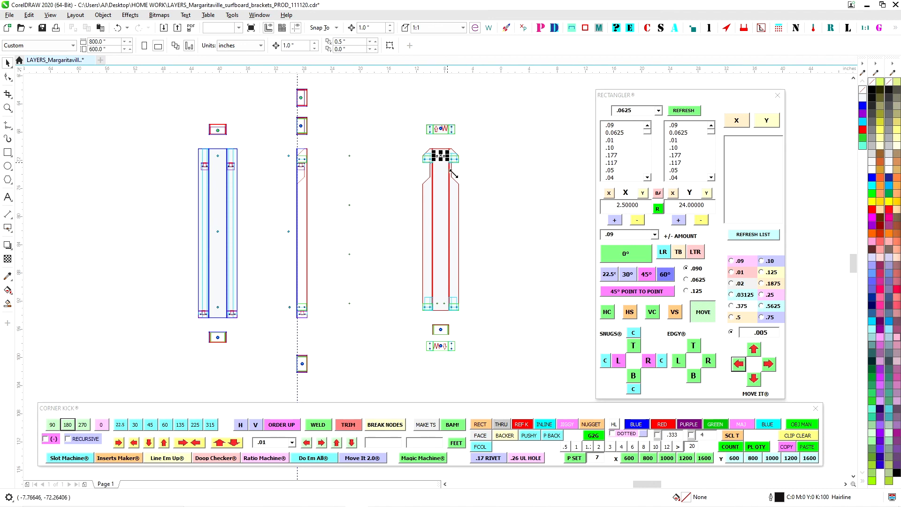
key(plus)
key(Down)
key(Down)
drag(331, 190, 376, 223)
key(e)
Step: Copy the second pair of green holes down to the level of the third reference hole
drag(406, 193, 472, 223)
key(plus)
key(Down)
key(Down)
click(338, 254)
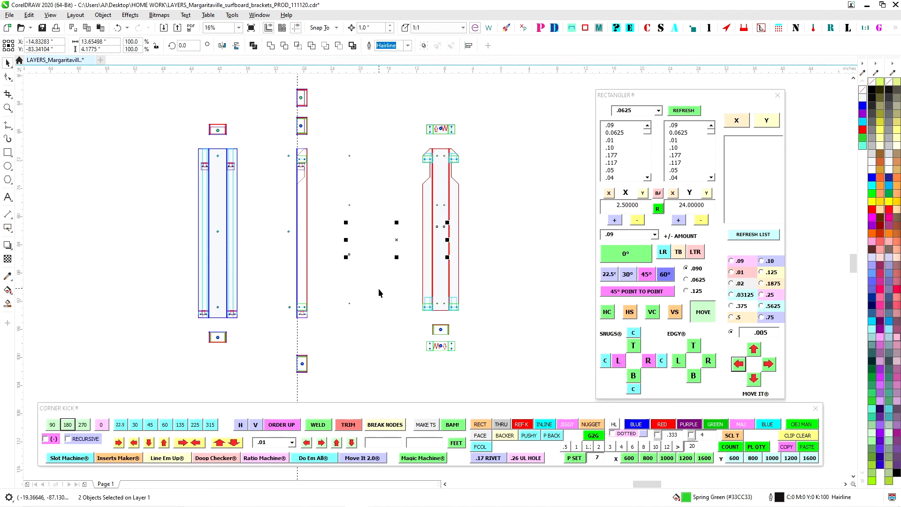
Step: Measure the center-to-center offset between the blue view's upper plate rectangle and its green rivnut hole
scroll(466, 237, up, 1)
drag(483, 173, 502, 272)
scroll(468, 166, up, 2)
scroll(474, 167, down, 2)
drag(451, 158, 523, 170)
drag(379, 188, 519, 189)
drag(244, 156, 393, 162)
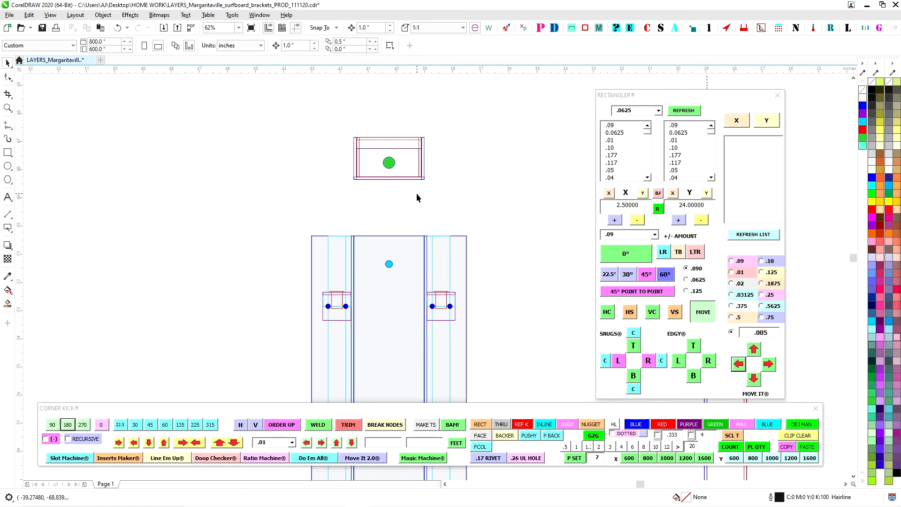
scroll(416, 193, down, 1)
mouse_move(415, 199)
mouse_down()
mouse_move(407, 201)
mouse_move(418, 190)
mouse_up()
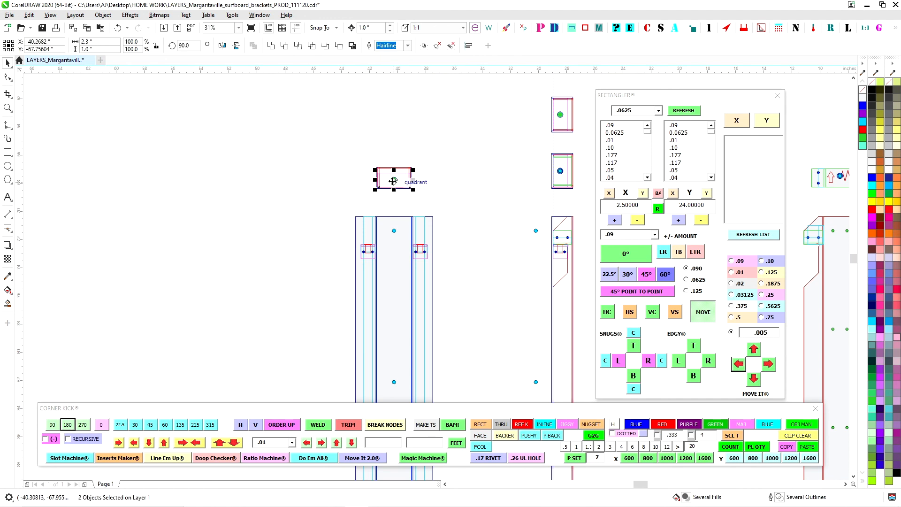
scroll(393, 181, up, 2)
scroll(424, 212, up, 1)
key(Tab)
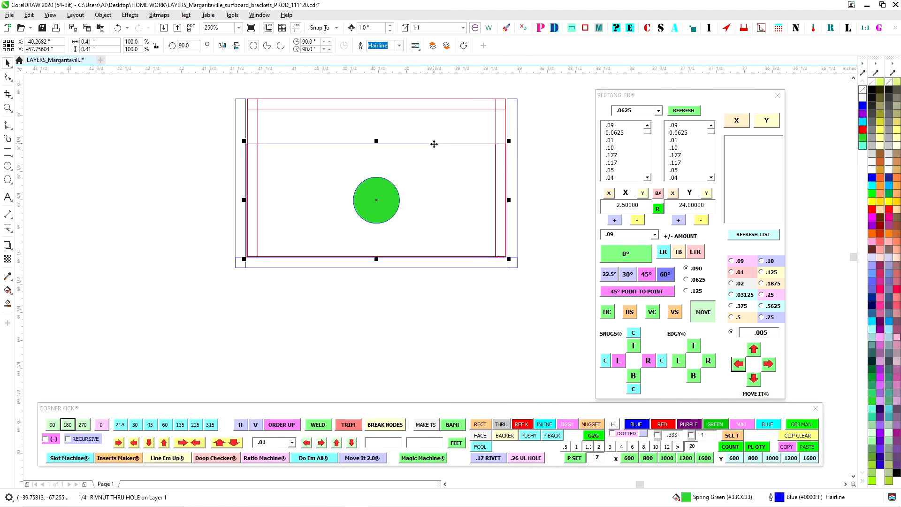
shift+click(433, 143)
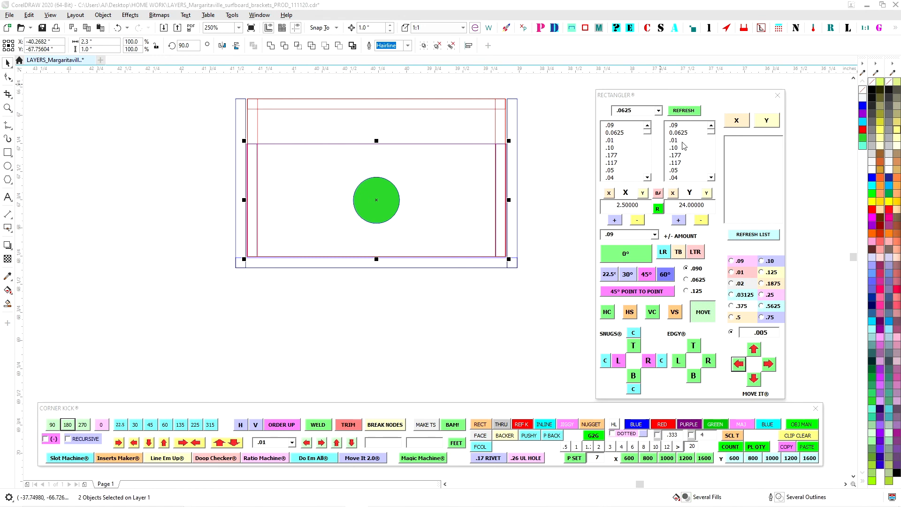
click(608, 184)
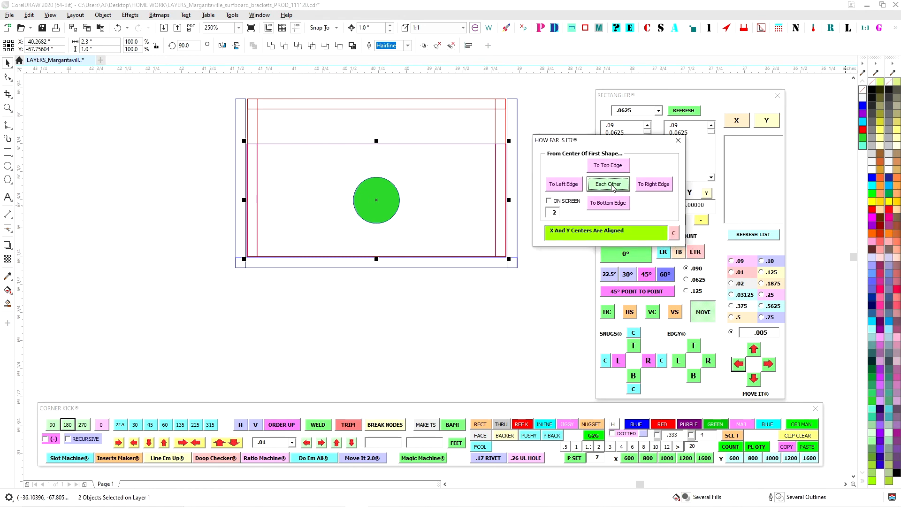
scroll(146, 141, down, 2)
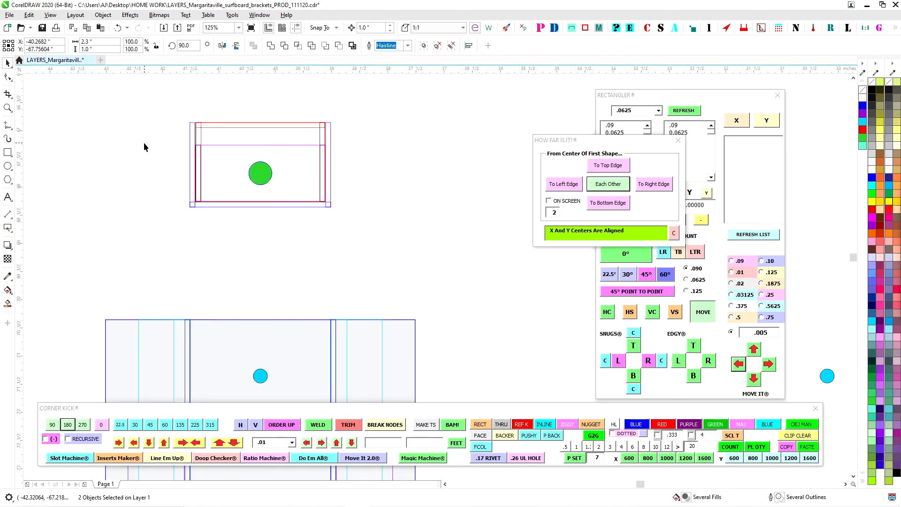
Step: Copy the blue view's upper plate rectangles and green hole to the empty area left of the plate
drag(352, 241, 467, 236)
drag(376, 165, 122, 190)
drag(247, 263, 310, 174)
Step: Copy the blue view's upper left tab to beside the copied upper plate and rotate the copy 270 degrees
drag(246, 305, 388, 396)
drag(333, 363, 115, 258)
drag(62, 201, 228, 256)
drag(280, 310, 200, 165)
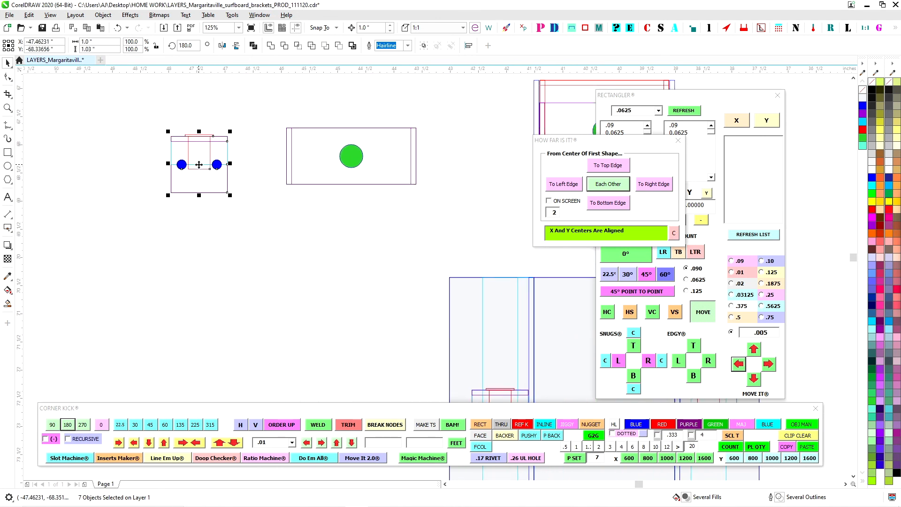
click(83, 424)
Step: Snap the rotated tab's corner to the left end of the copied upper plate and delete the tab's red rectangles
scroll(170, 259, up, 3)
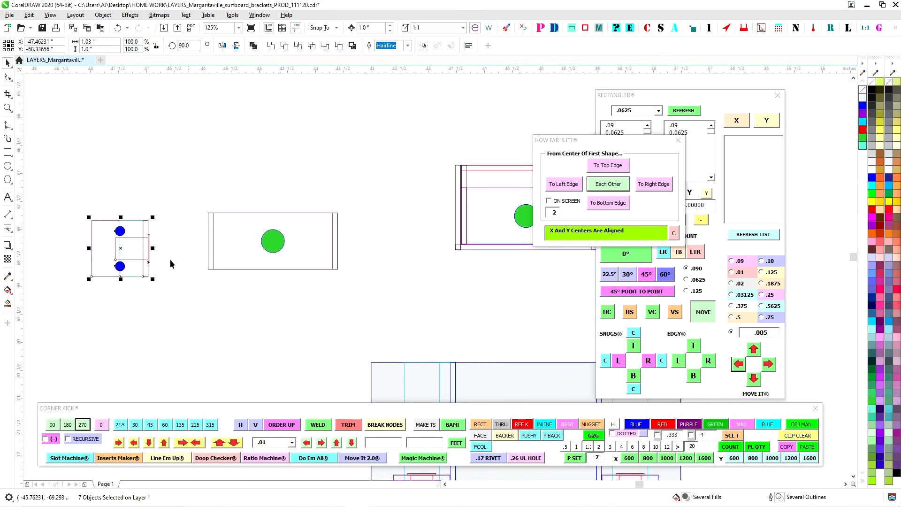
scroll(100, 178, left, 3)
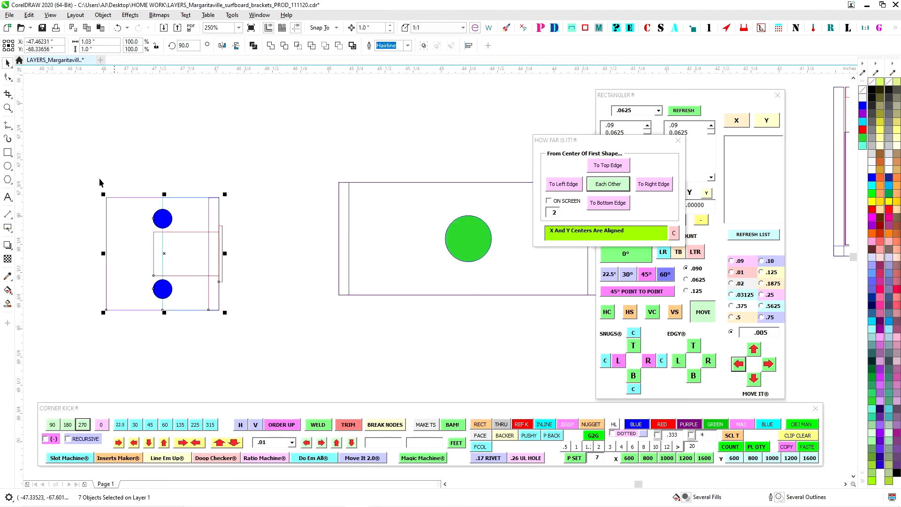
drag(219, 197, 339, 183)
click(251, 217)
click(345, 267)
click(364, 328)
click(342, 214)
key(Delete)
drag(365, 165, 342, 320)
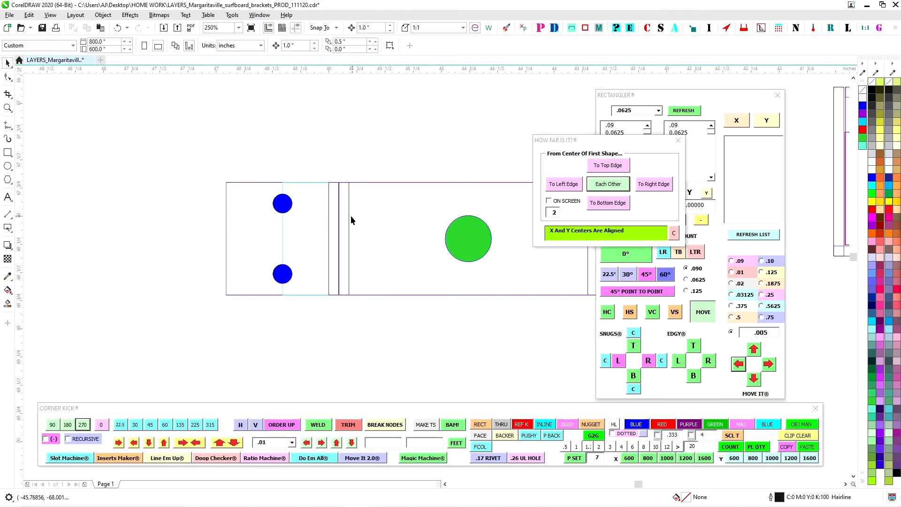
Step: Delete the narrow strip rectangle at the right end of the copied upper plate
click(370, 295)
click(341, 304)
scroll(375, 247, down, 2)
drag(375, 247, 247, 240)
drag(253, 305, 254, 305)
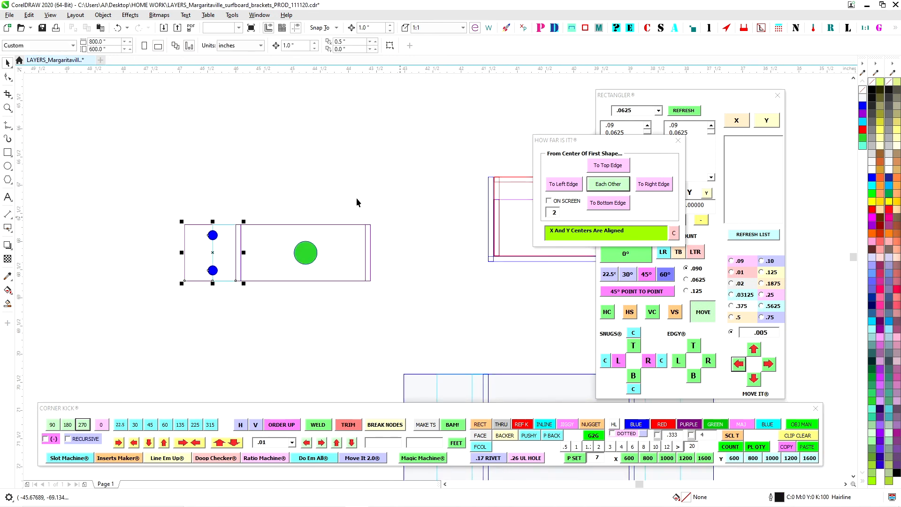
click(366, 253)
key(Delete)
Step: Copy the left tab, mirrored horizontally, and snap the copy to the right end of the copied upper plate
drag(183, 198, 158, 195)
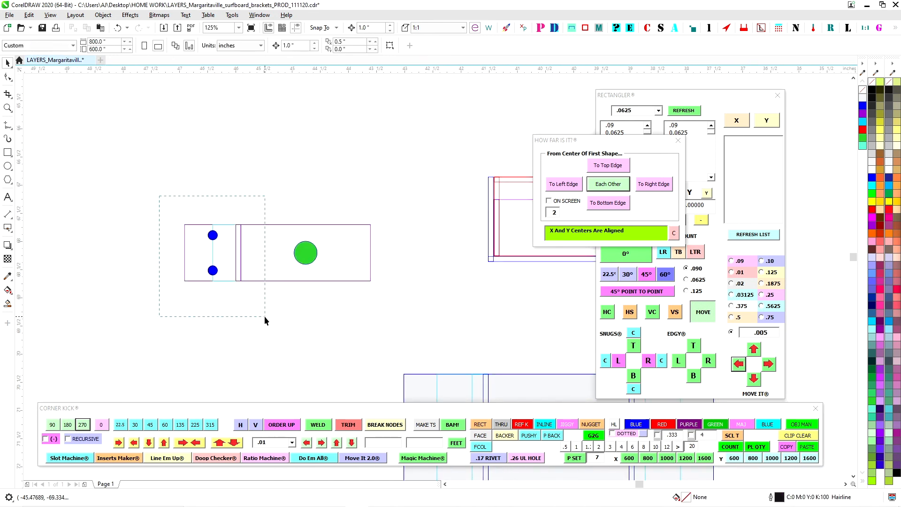
drag(264, 321, 261, 314)
drag(241, 261, 441, 262)
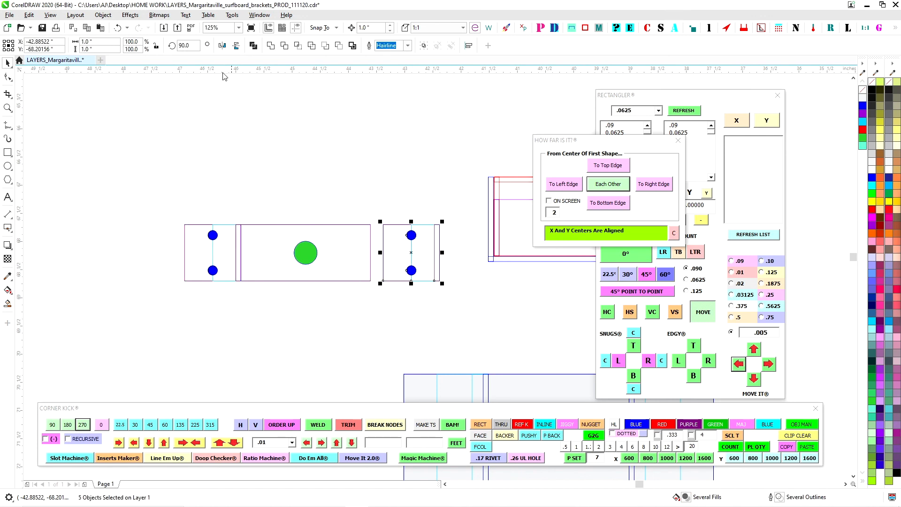
scroll(397, 216, up, 1)
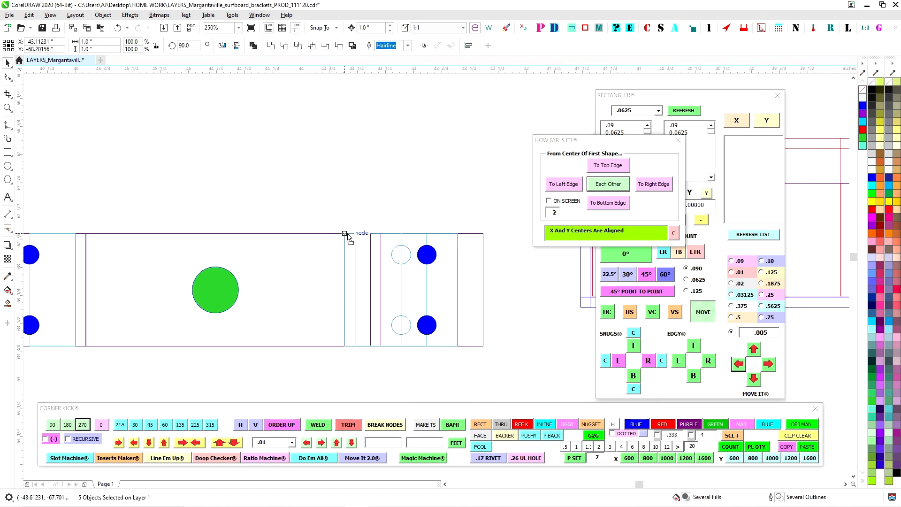
scroll(298, 183, down, 1)
click(275, 182)
drag(388, 290, 396, 287)
Step: Make a thru shape from the assembled upper plate and move the whole plate further left of the blue view
drag(255, 237, 166, 304)
click(430, 426)
click(361, 260)
scroll(364, 261, down, 1)
drag(136, 181, 310, 250)
drag(227, 222, 174, 212)
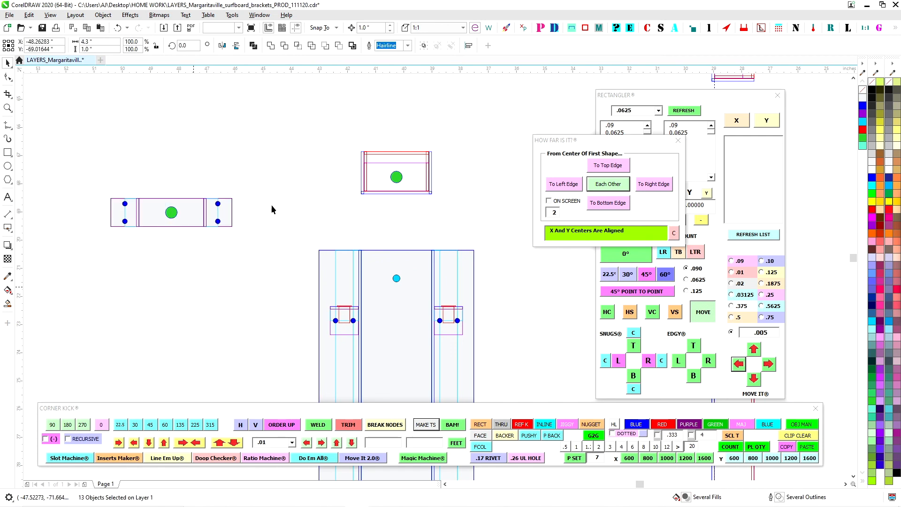
click(271, 206)
Step: Copy the blue view's lower plate rectangles and holes to the empty area on its left
scroll(287, 198, down, 2)
drag(323, 372, 426, 340)
scroll(374, 308, up, 1)
drag(394, 315, 250, 303)
scroll(245, 294, up, 1)
Step: Delete the blue, red and green rectangles from the copied lower plate, keeping only the purple ones
click(289, 246)
scroll(284, 294, up, 2)
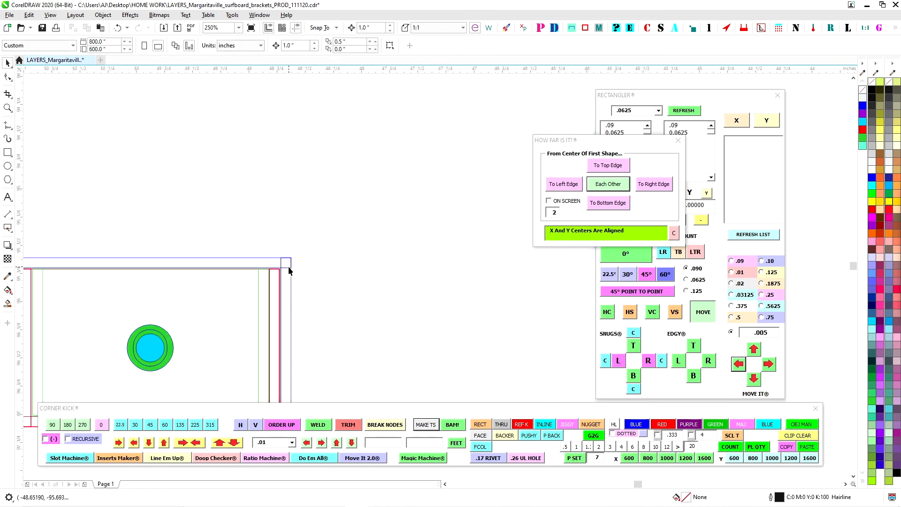
scroll(284, 273, up, 3)
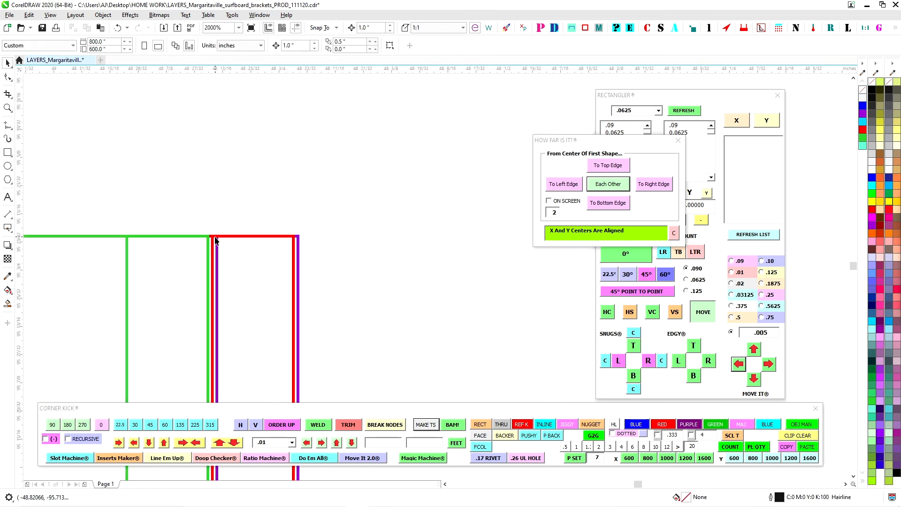
click(214, 236)
key(Delete)
click(209, 236)
key(Delete)
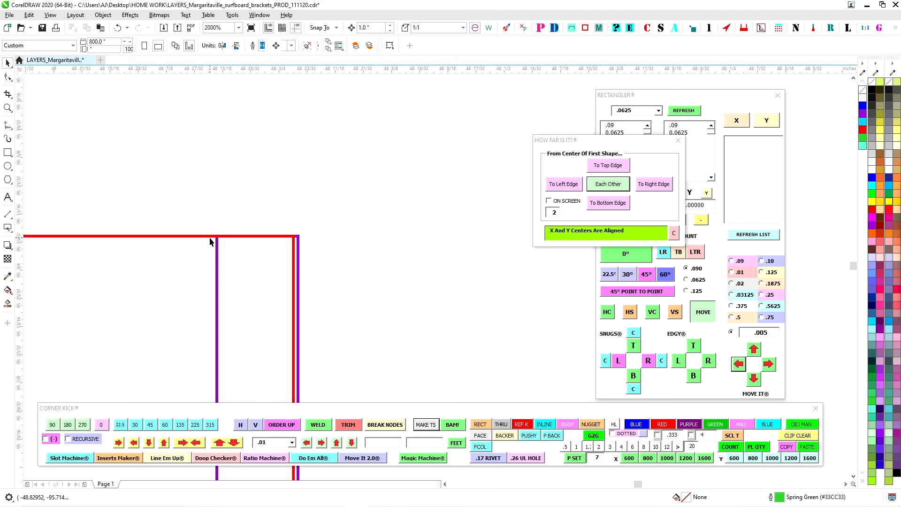
scroll(295, 233, down, 4)
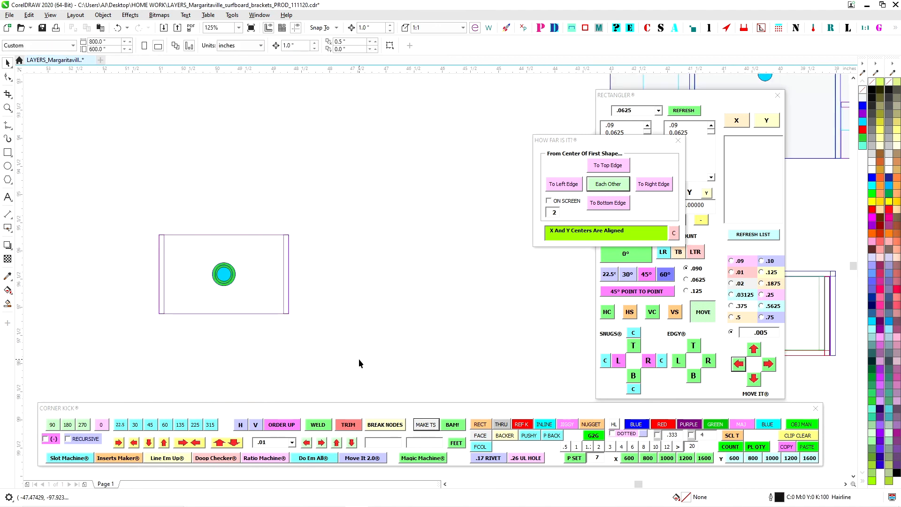
Step: Delete the narrow purple strips at both ends of the copied lower plate
drag(117, 199, 401, 333)
drag(256, 198, 368, 365)
key(Delete)
drag(129, 205, 193, 334)
key(Delete)
Step: Delete the cyan hole and the middle circle from the copied lower plate, keeping the 1/4" rivnut thru hole
scroll(239, 282, up, 2)
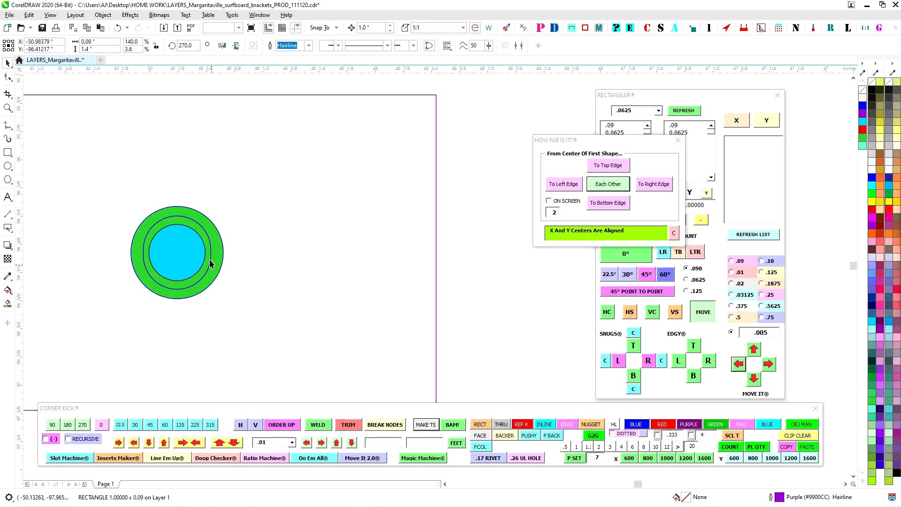
click(190, 243)
key(Delete)
click(206, 230)
key(Delete)
Step: Measure the center-to-center offset between the copied lower plate rectangle and its green rivnut hole
drag(102, 178, 299, 324)
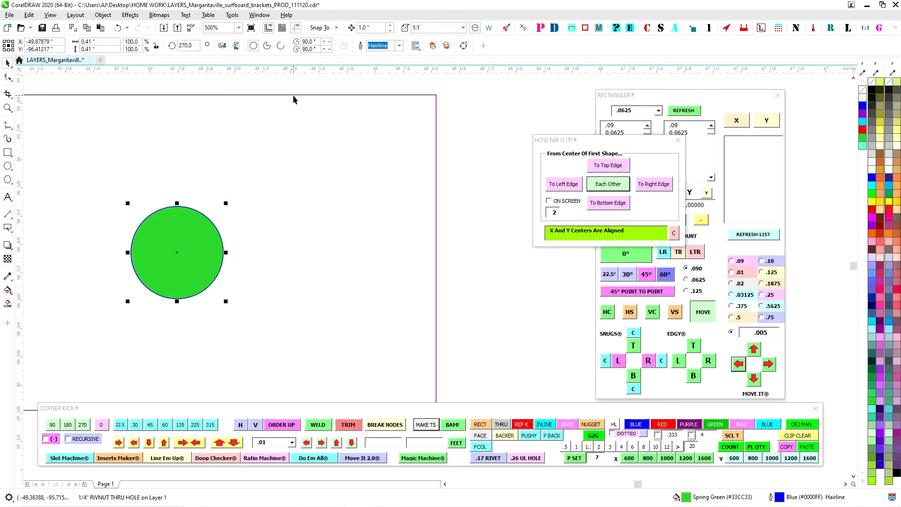
shift+click(295, 95)
click(618, 186)
scroll(327, 214, down, 2)
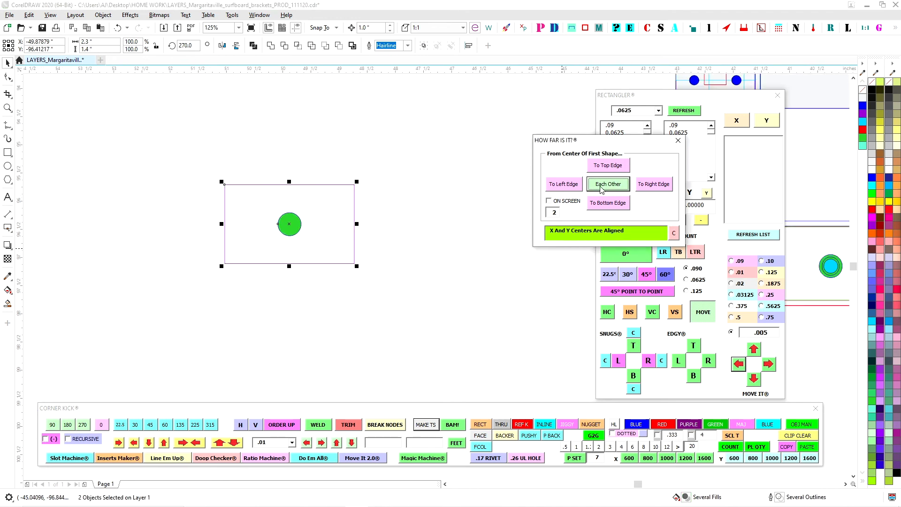
click(437, 252)
Step: Copy the blue view's lower left tab to beside the copied lower plate and rotate the copy 90 degrees
scroll(376, 223, down, 3)
scroll(384, 218, up, 1)
drag(313, 160, 416, 224)
drag(356, 190, 223, 280)
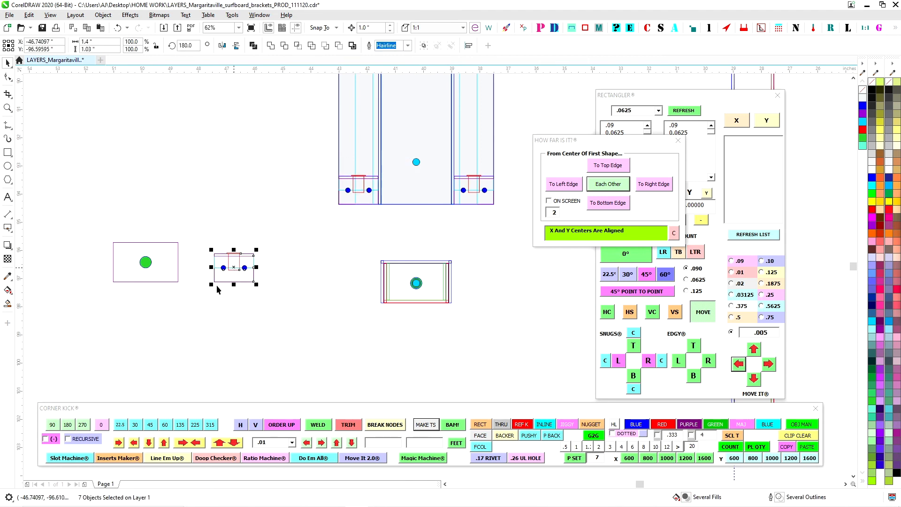
click(52, 425)
Step: Snap the rotated tab to the right end of the copied lower plate and delete the tab's red rectangles
scroll(218, 245, up, 1)
drag(225, 241, 141, 232)
click(156, 264)
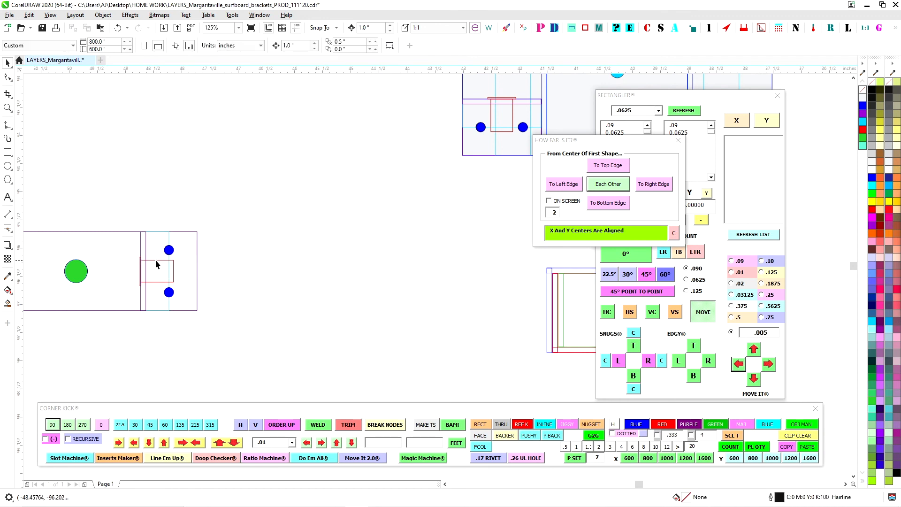
scroll(277, 263, down, 1)
drag(278, 263, 280, 299)
key(Delete)
Step: Copy the tab, mirrored, onto the lower plate's left end and make a thru shape from the whole plate
drag(272, 258, 146, 299)
scroll(183, 267, up, 2)
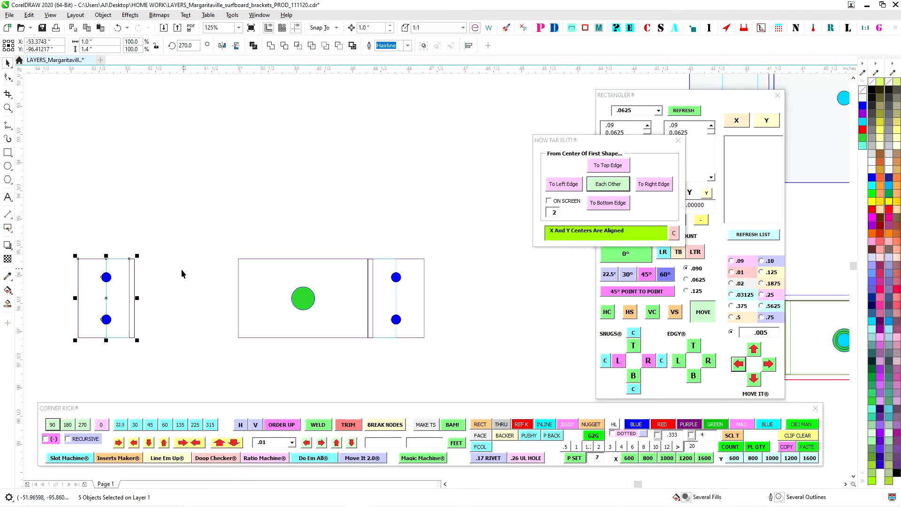
drag(148, 261, 252, 261)
drag(134, 210, 466, 358)
click(425, 428)
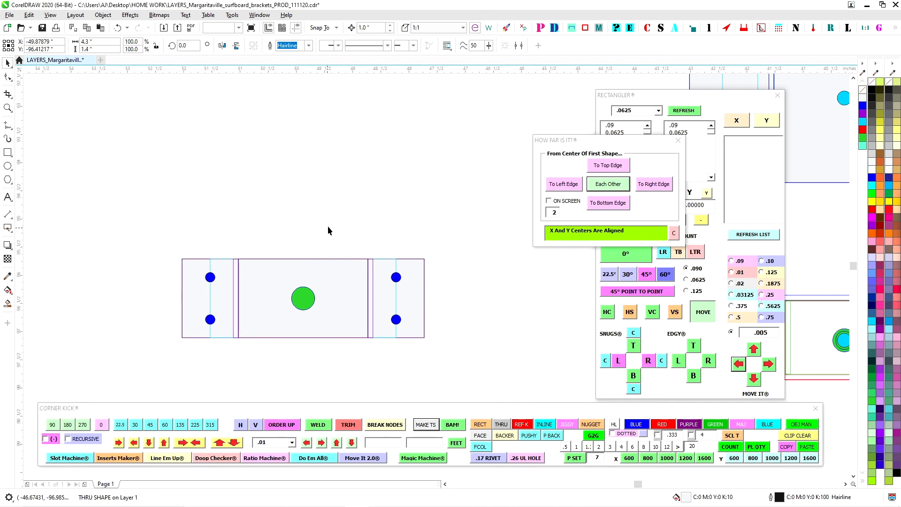
Step: Examine the new upper and lower end plates against the blue view and the neighboring views
scroll(305, 266, down, 8)
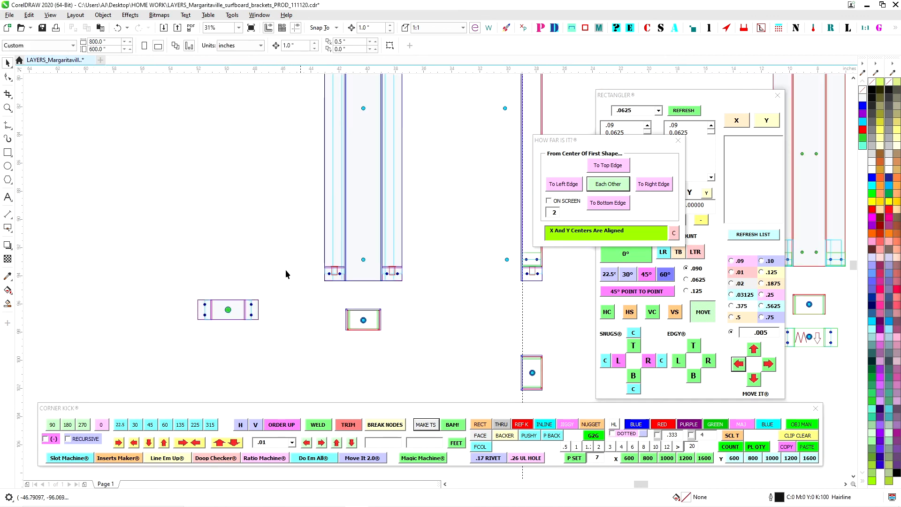
scroll(270, 99, up, 3)
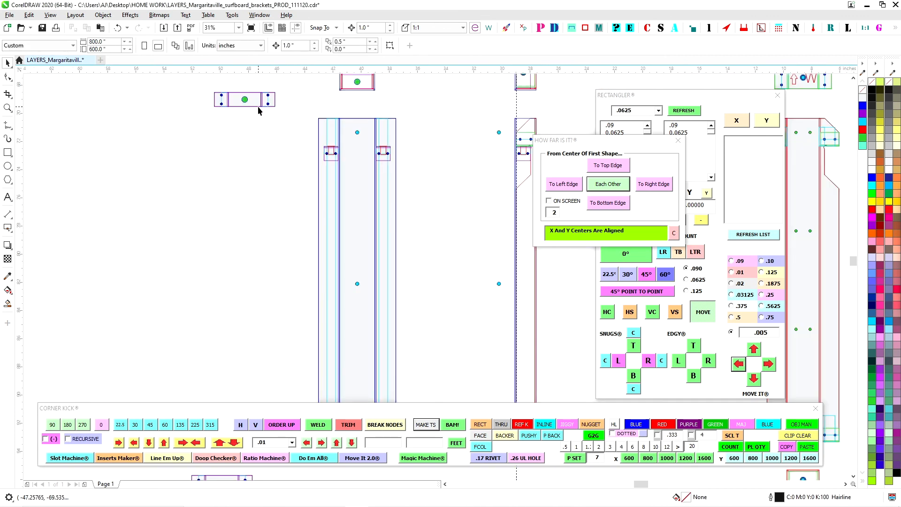
scroll(286, 306, up, 3)
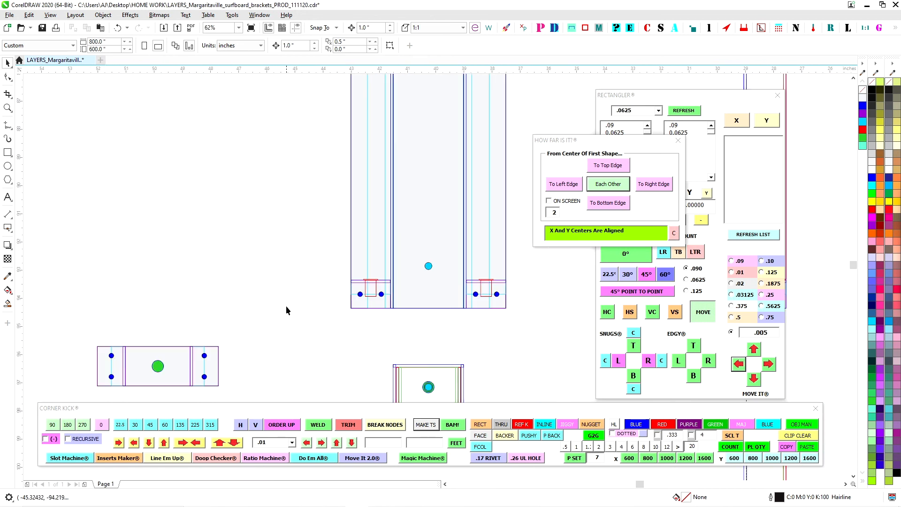
scroll(286, 306, down, 8)
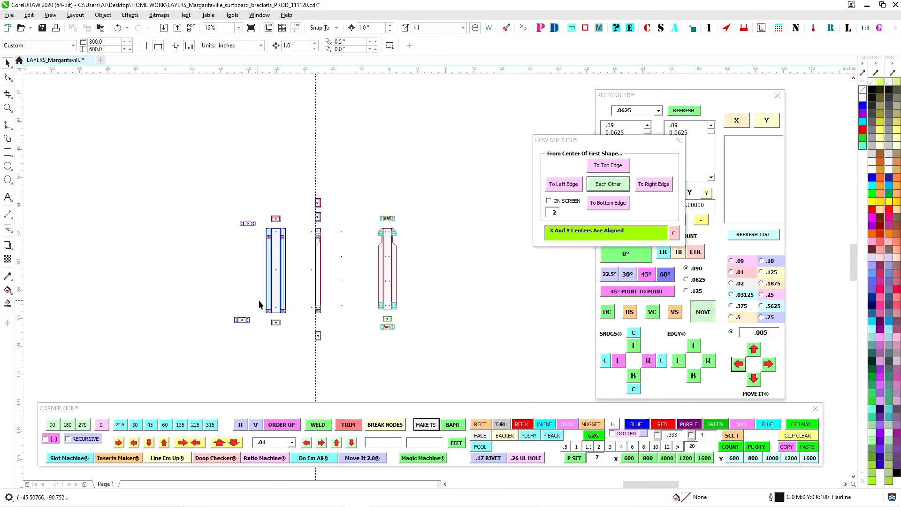
scroll(315, 237, up, 6)
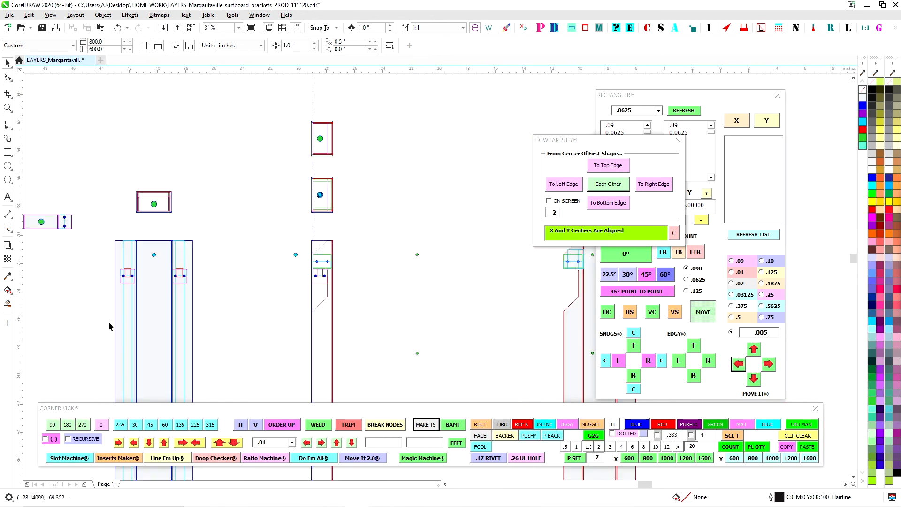
scroll(234, 229, down, 2)
drag(249, 249, 255, 238)
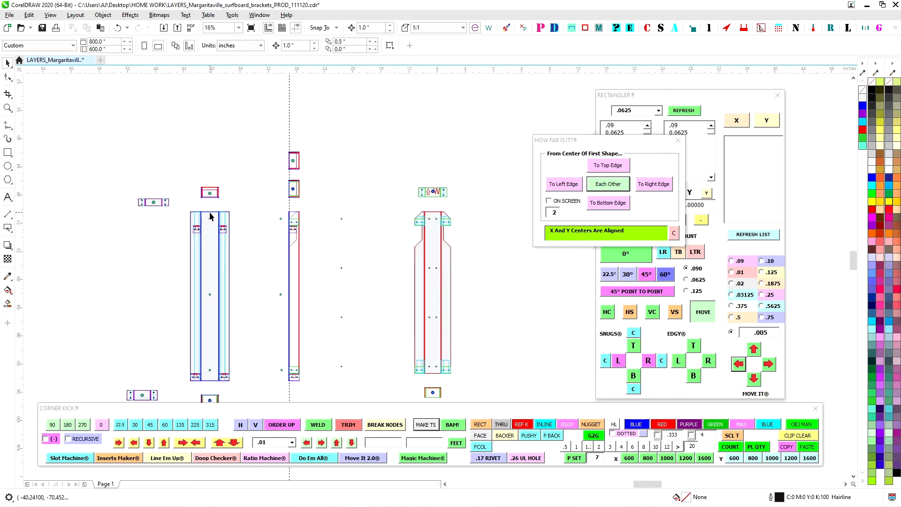
scroll(154, 202, up, 5)
Step: Create 5/32 bit scribe lines inside the left and right edges of the new upper plate's center rectangle
click(155, 190)
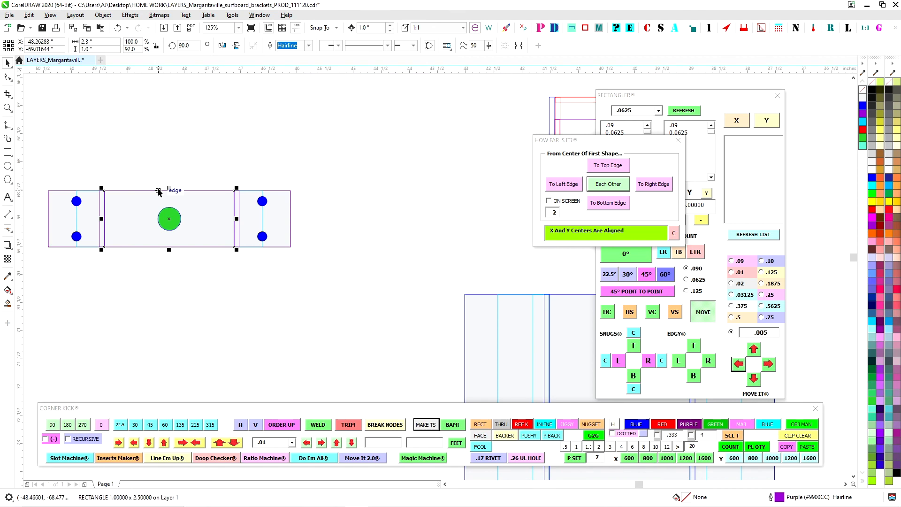
click(424, 459)
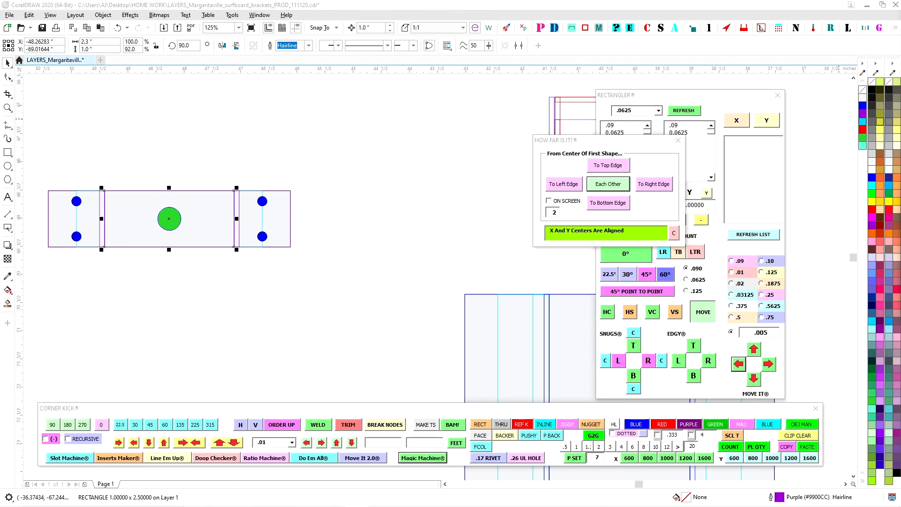
click(526, 89)
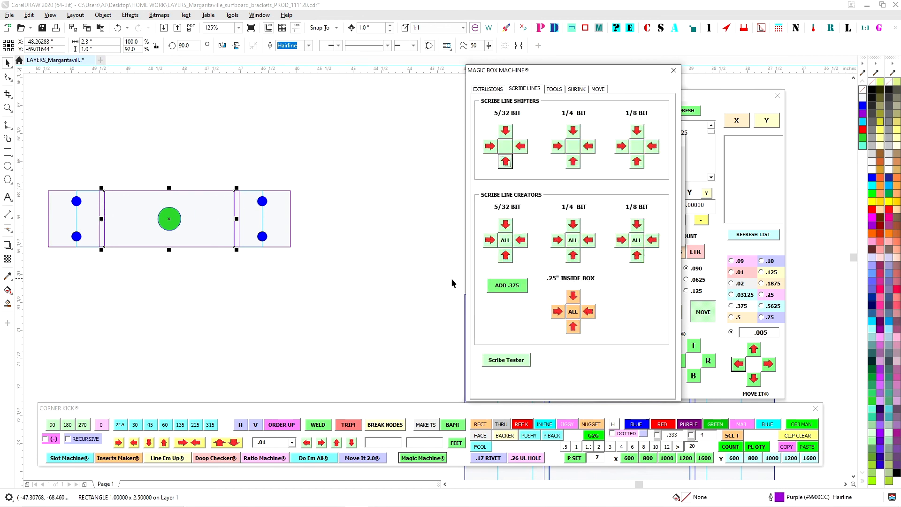
click(490, 240)
click(522, 241)
scroll(249, 174, up, 2)
click(172, 241)
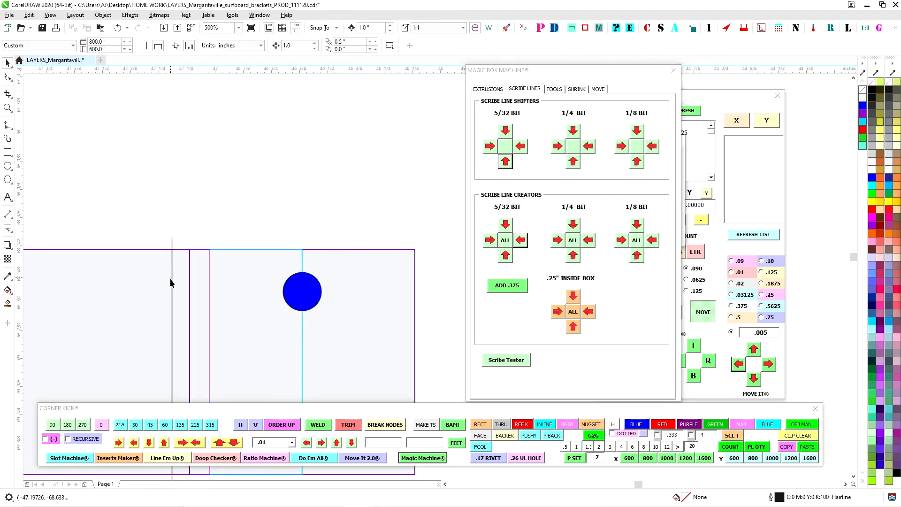
scroll(206, 259, down, 2)
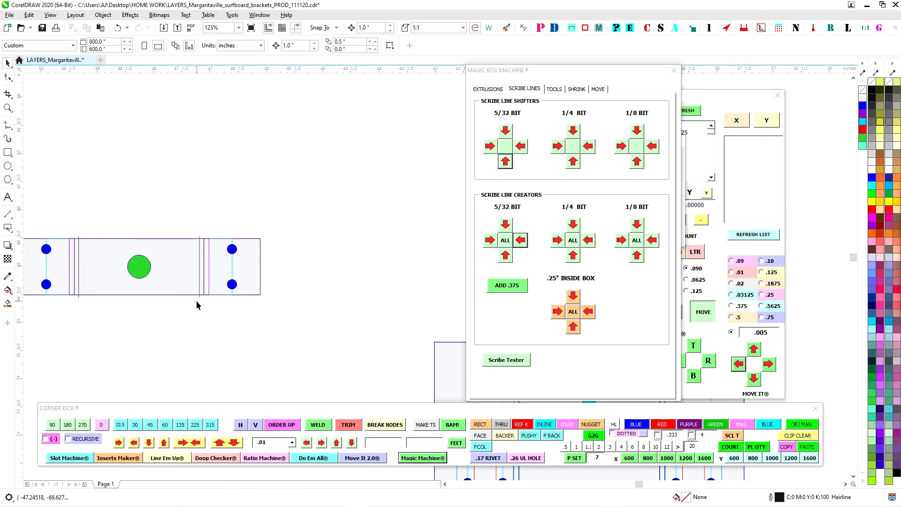
Step: Move the upper plate's two right rivet holes 0.0625 inch toward the plate's center
drag(252, 212, 312, 322)
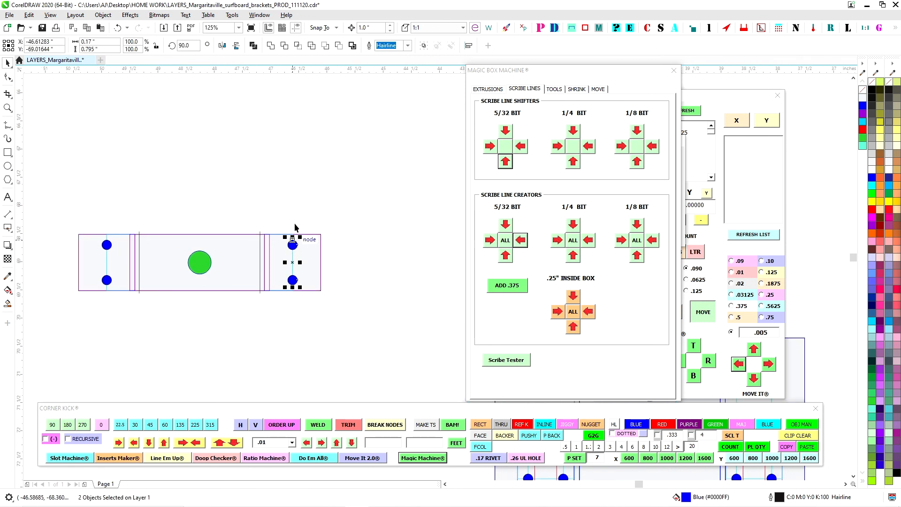
scroll(322, 259, up, 2)
key(Escape)
drag(244, 182, 309, 357)
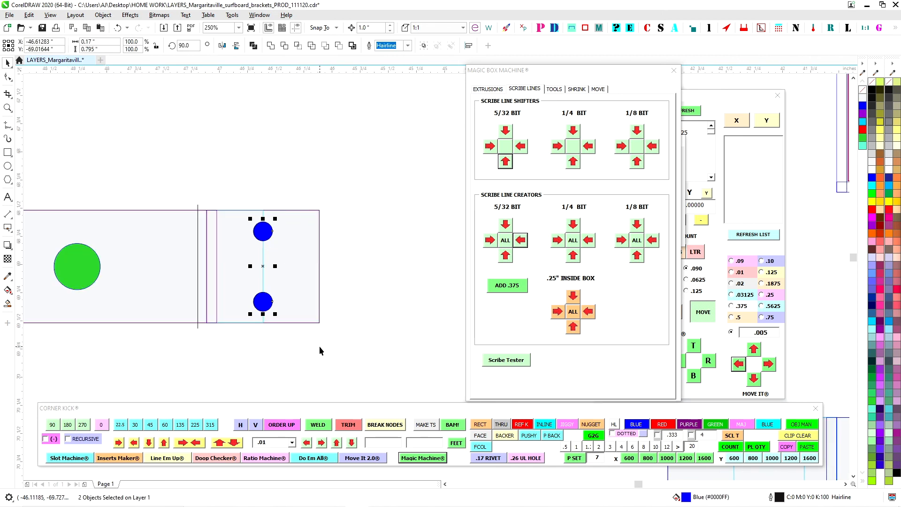
scroll(382, 312, down, 1)
scroll(135, 272, up, 3)
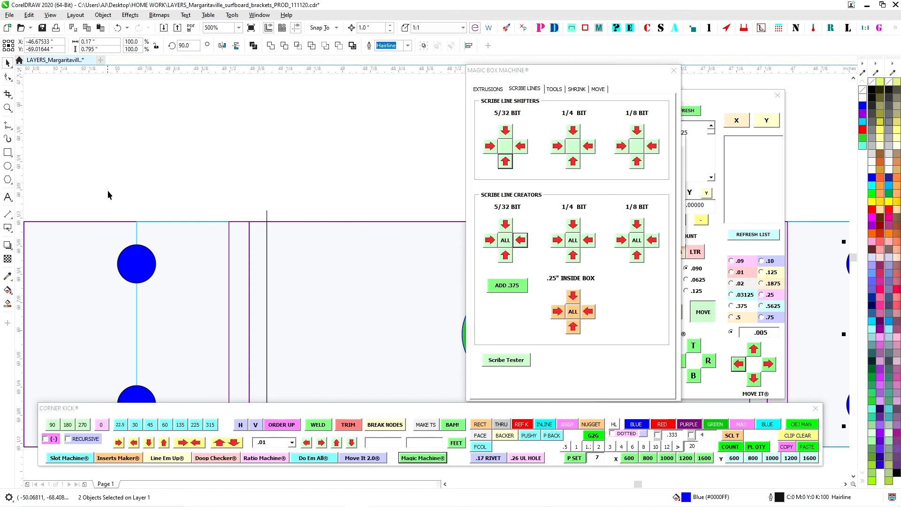
Step: Move the upper plate's two left rivet holes 0.0625 inch toward the plate's center
scroll(106, 191, down, 1)
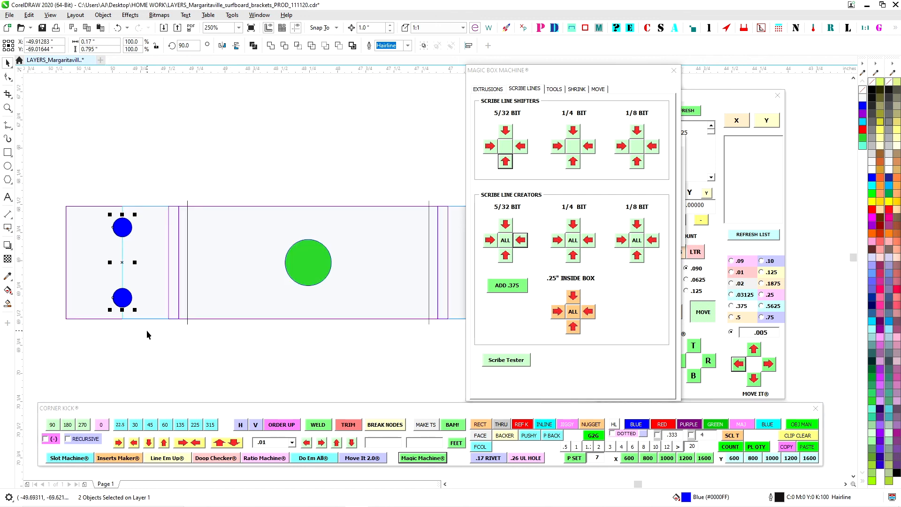
key(Right)
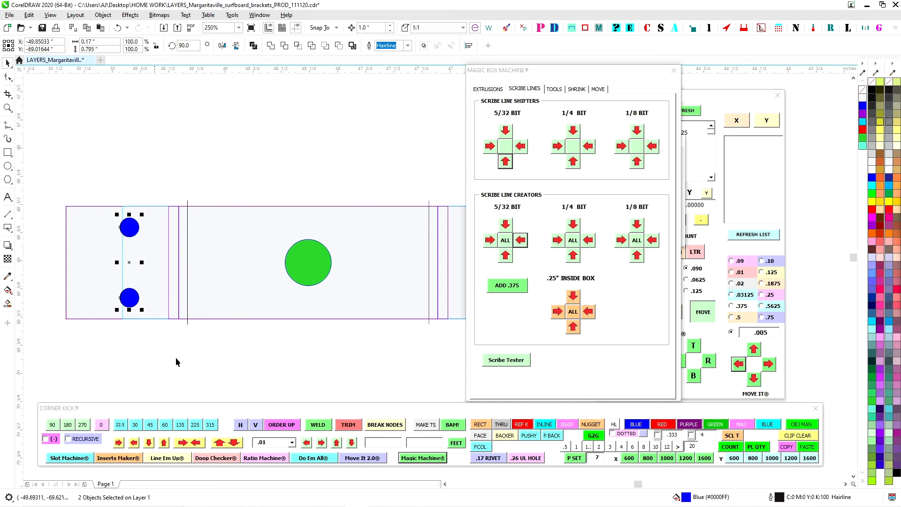
click(204, 87)
scroll(124, 205, up, 1)
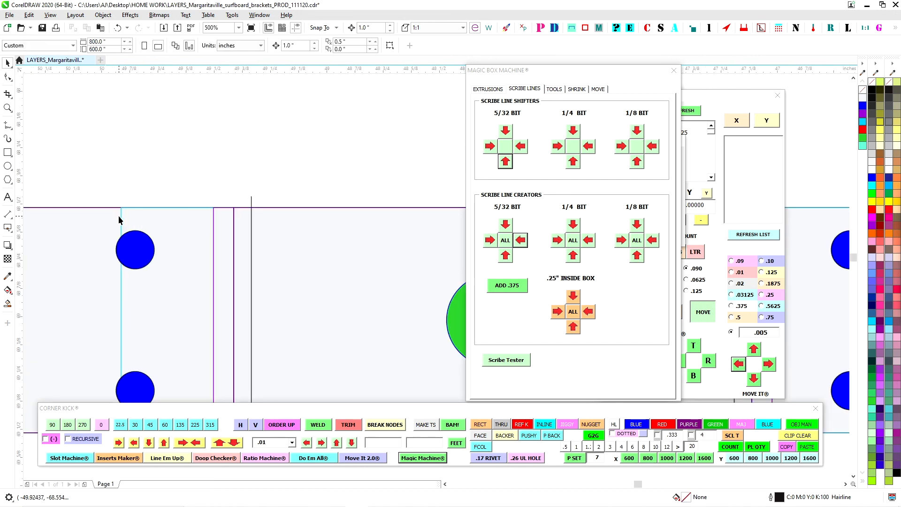
scroll(260, 176, down, 2)
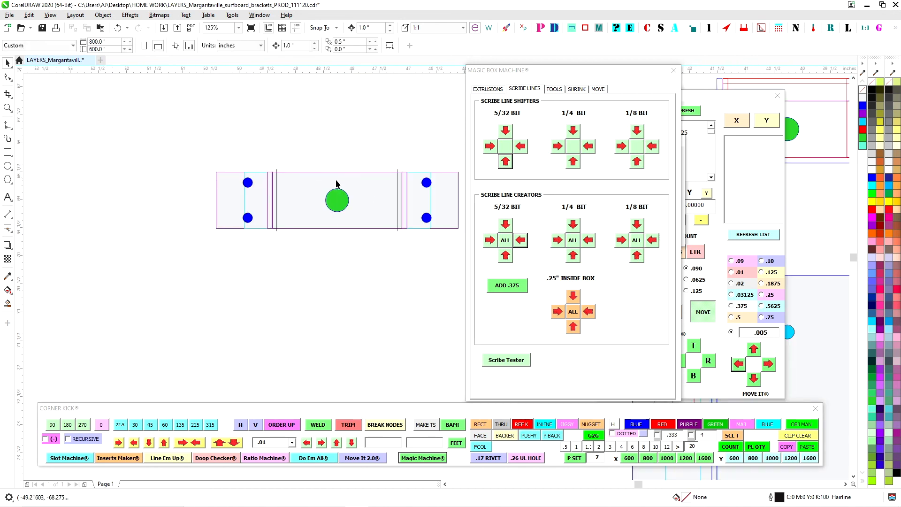
Step: Narrow the upper plate's through-cut outline by 0.0625 inch on each side, to a width of 4.175 inches
scroll(248, 180, up, 1)
click(209, 178)
scroll(199, 154, down, 2)
scroll(225, 157, up, 1)
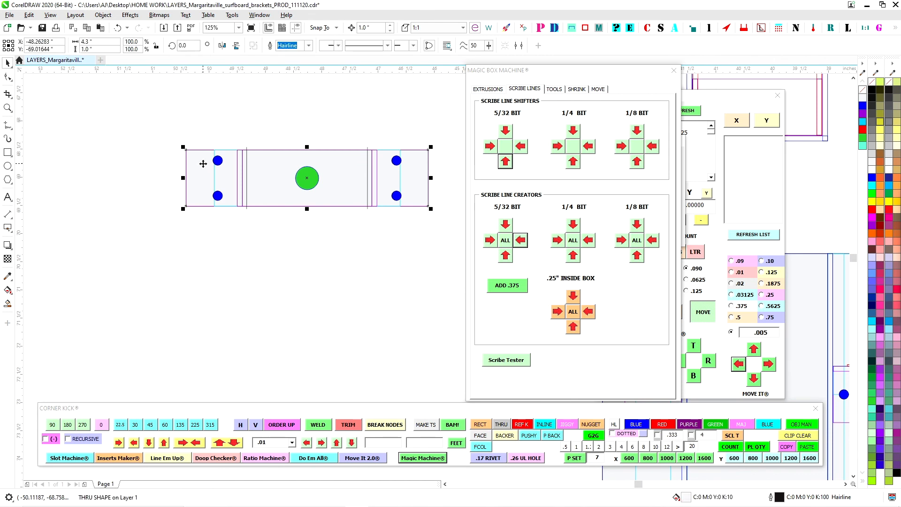
click(292, 442)
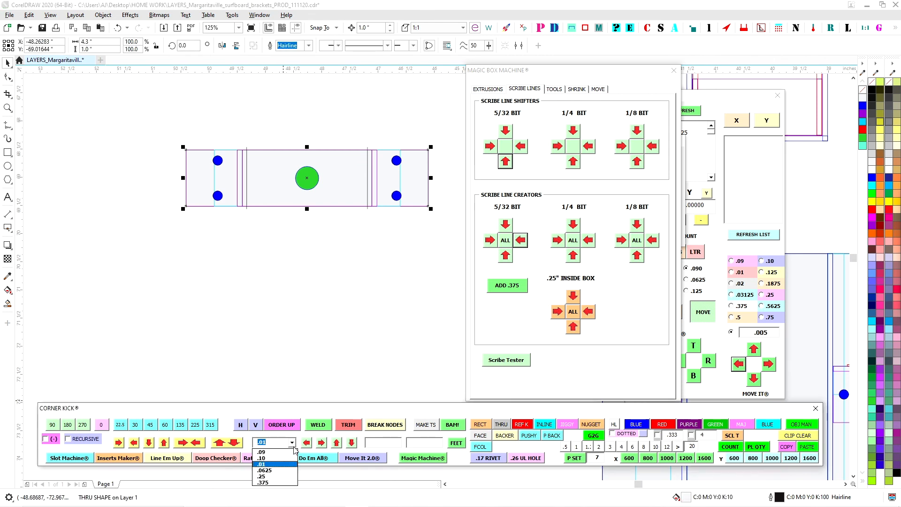
click(282, 472)
click(184, 444)
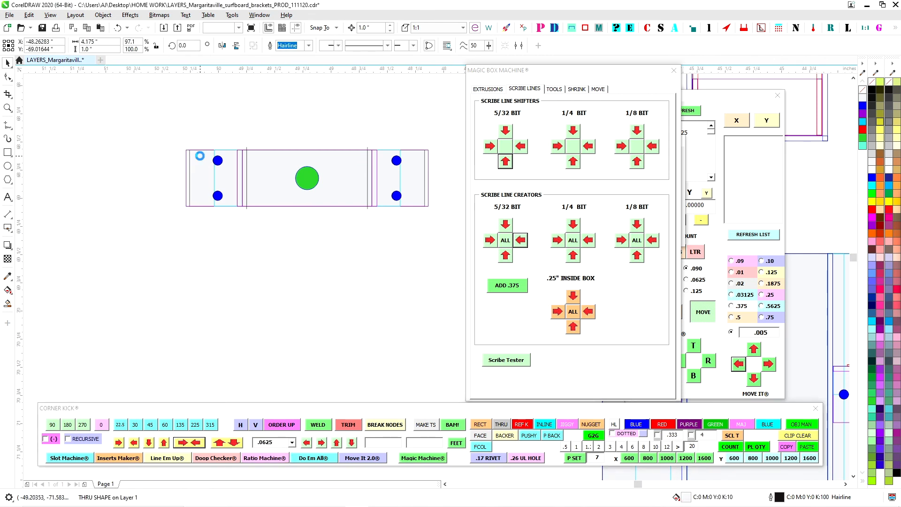
scroll(197, 158, up, 2)
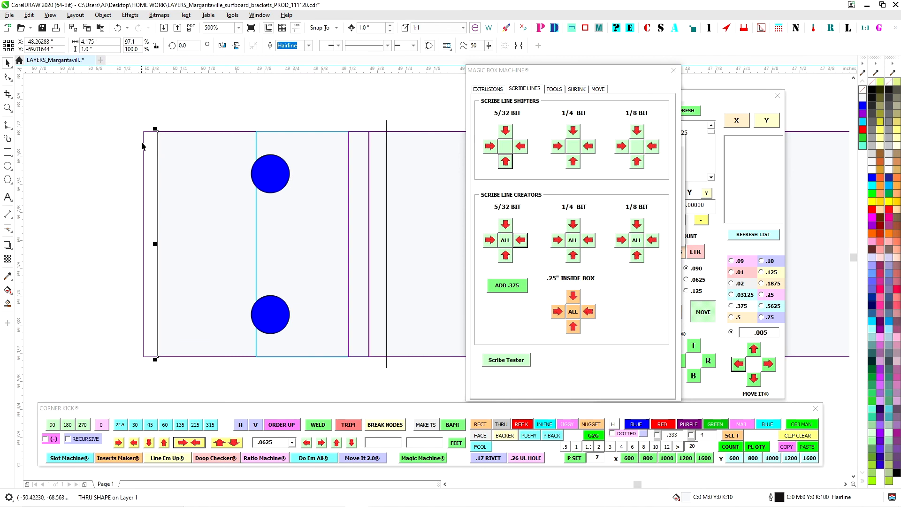
click(106, 149)
scroll(166, 203, down, 3)
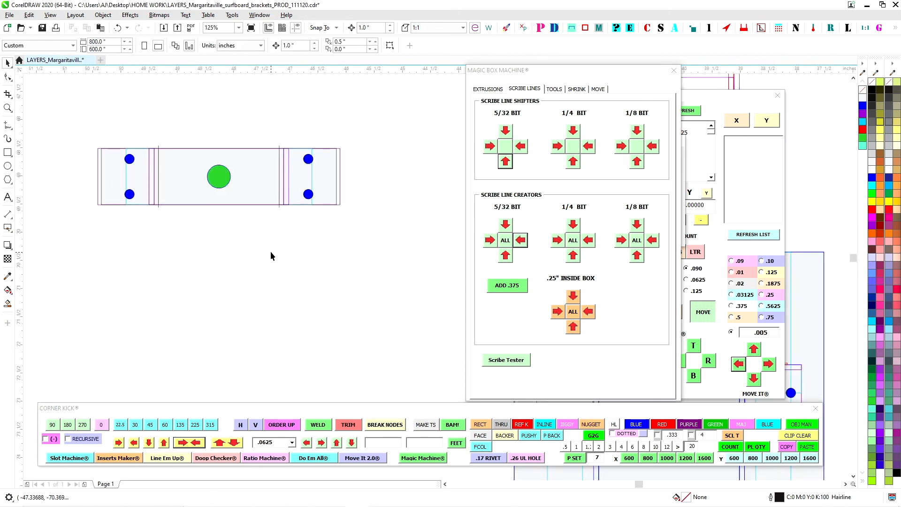
Step: Examine the tabs and rivet holes at the upper and lower ends of the blue view
scroll(411, 325, up, 2)
scroll(254, 260, down, 3)
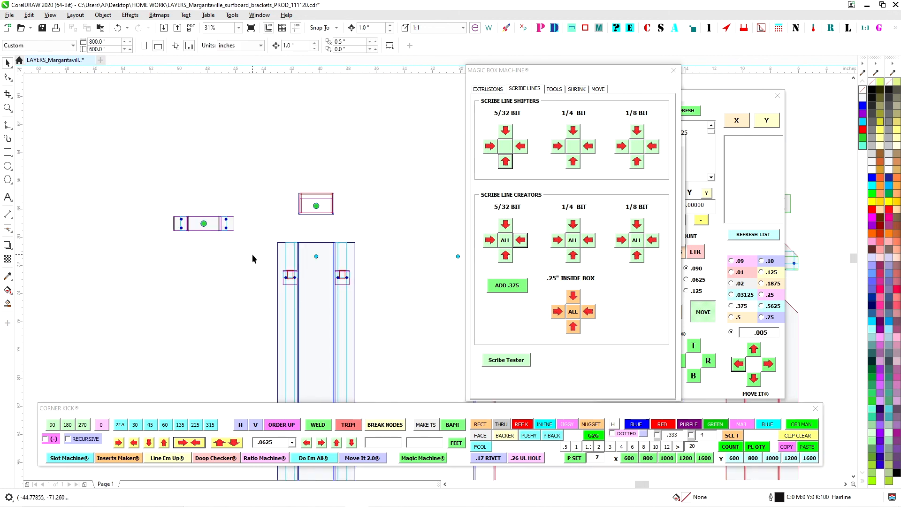
scroll(316, 226, up, 2)
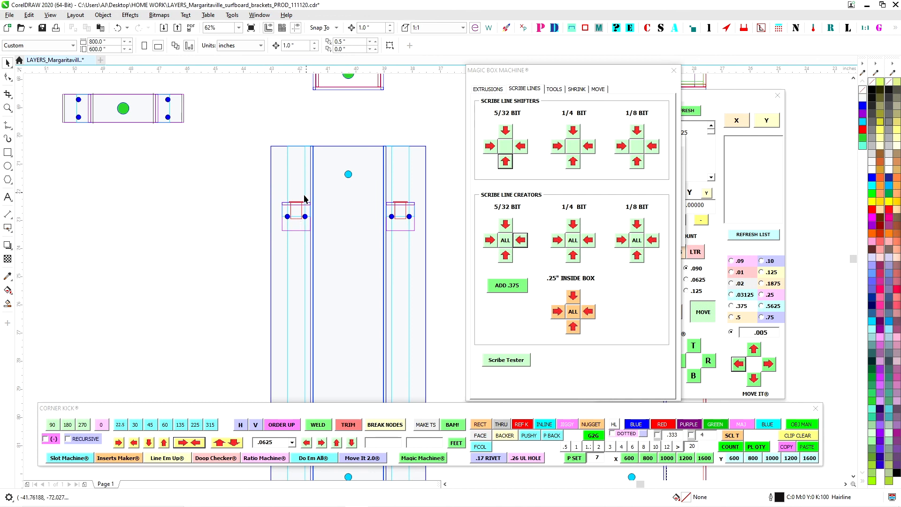
scroll(296, 226, up, 1)
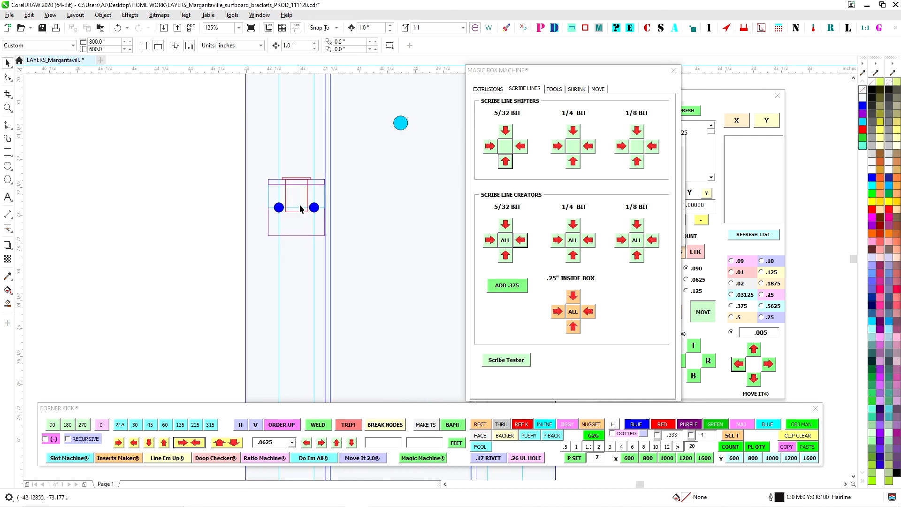
scroll(258, 208, down, 2)
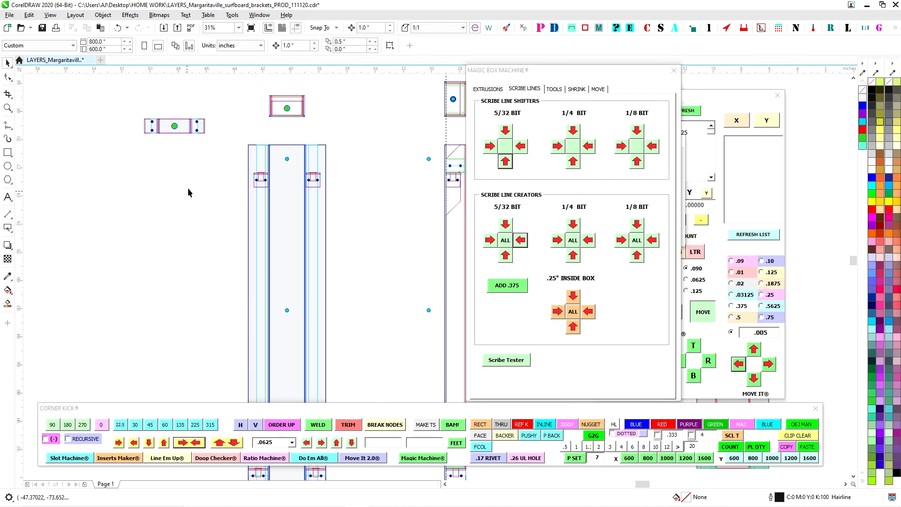
scroll(225, 190, down, 1)
scroll(251, 328, up, 2)
scroll(405, 221, down, 1)
scroll(341, 228, up, 2)
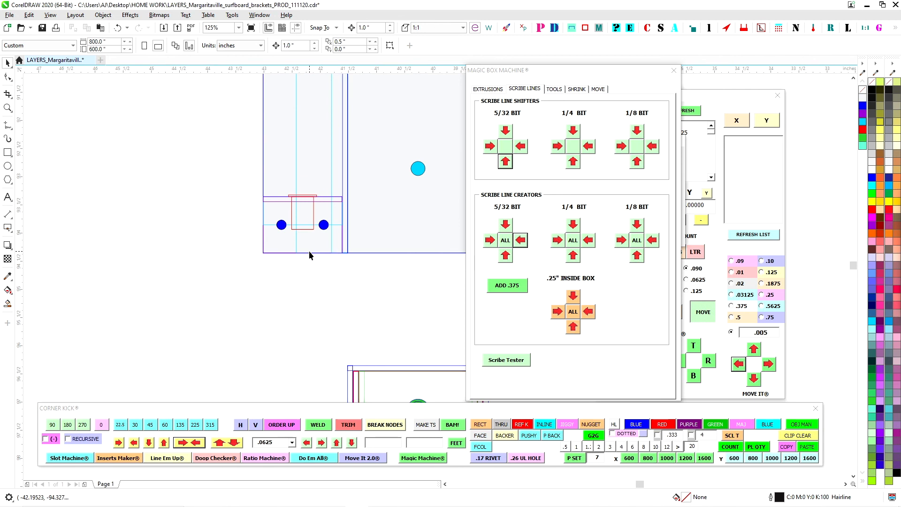
scroll(309, 255, down, 2)
Step: Create 5/32 bit scribe lines inside the left and right edges of the lower plate's center rectangle
drag(288, 297, 374, 296)
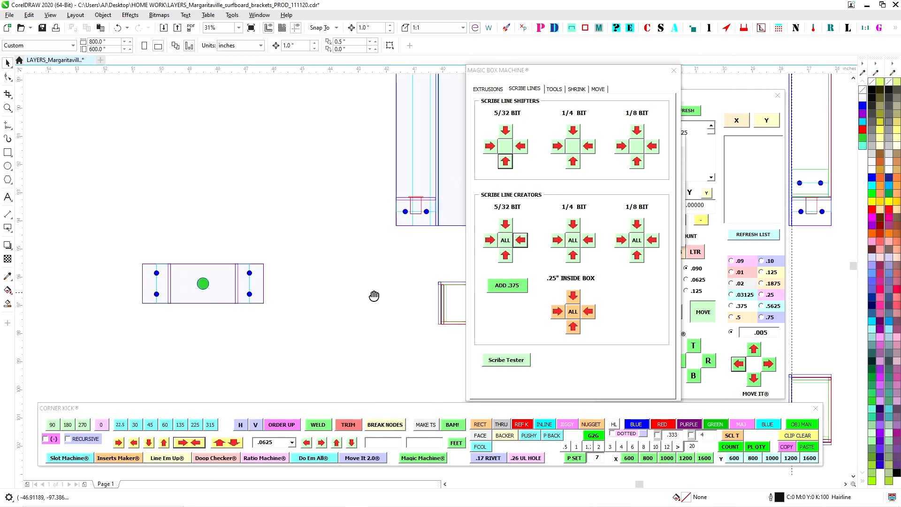
scroll(234, 269, up, 2)
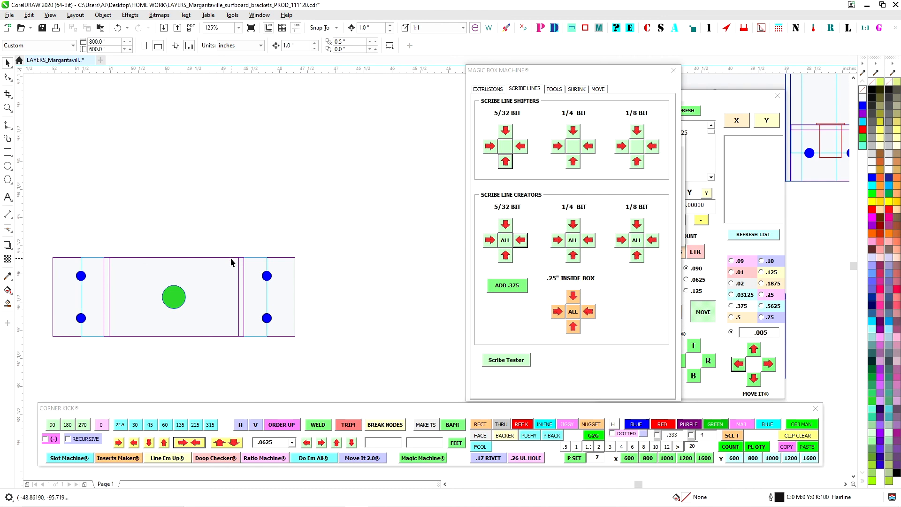
click(238, 261)
click(495, 237)
click(520, 239)
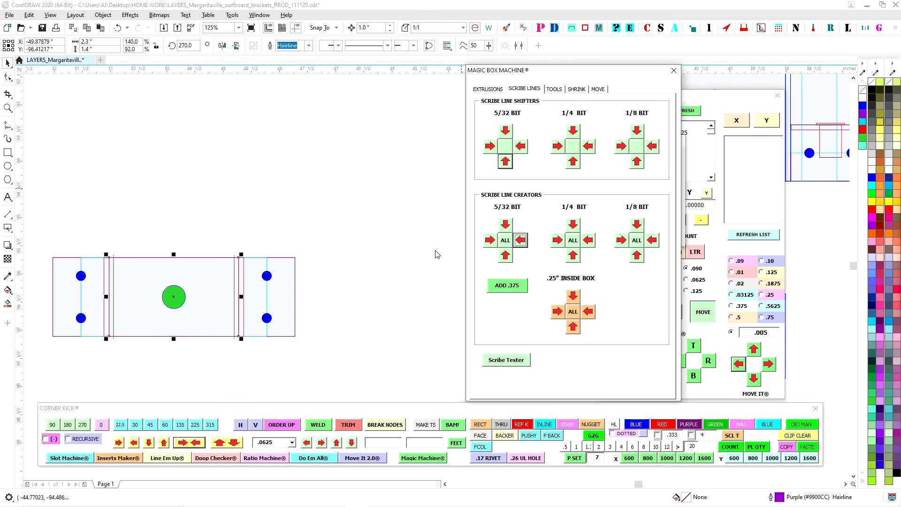
Step: Move the lower plate's rivet holes 0.0625 inch toward its center and narrow its through-cut outline by 0.0625 inch on each side
click(308, 365)
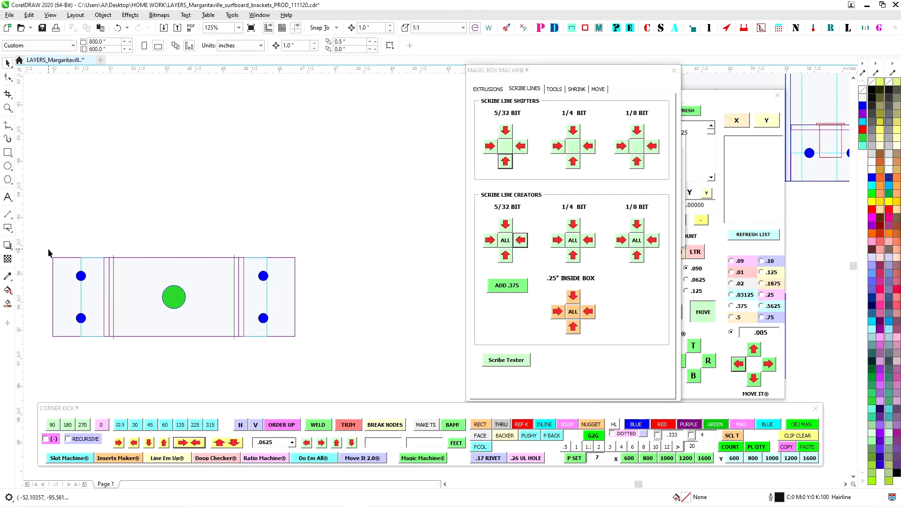
drag(93, 354, 96, 357)
click(145, 318)
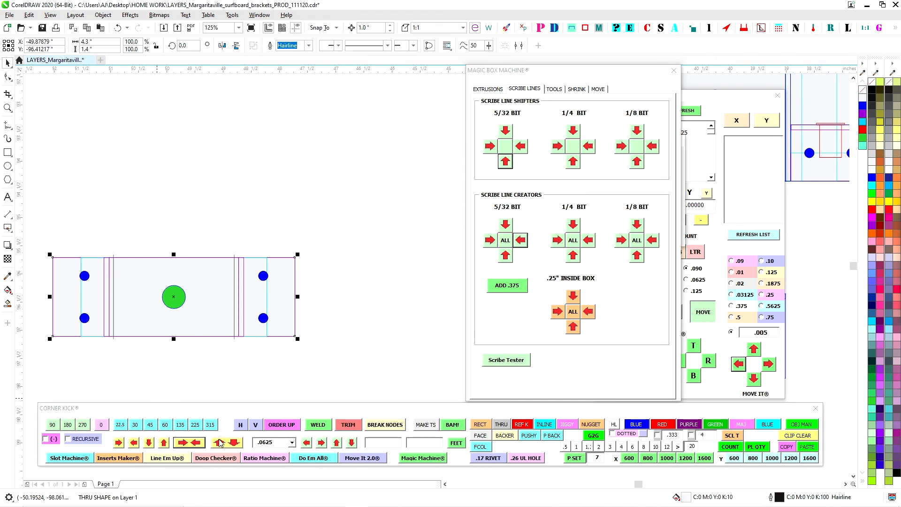
click(186, 445)
scroll(350, 241, down, 2)
click(217, 232)
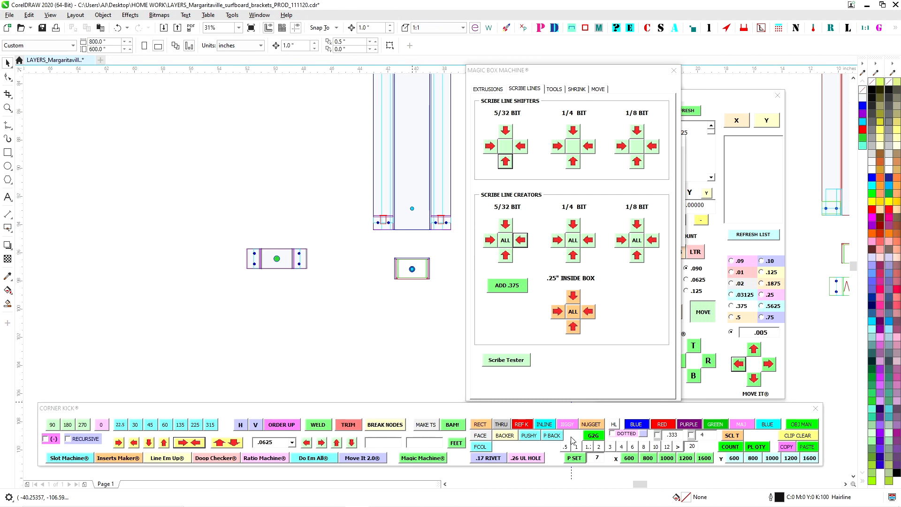
Step: Place a 4-inch green G2G circle below each of the new upper and lower plates
click(592, 435)
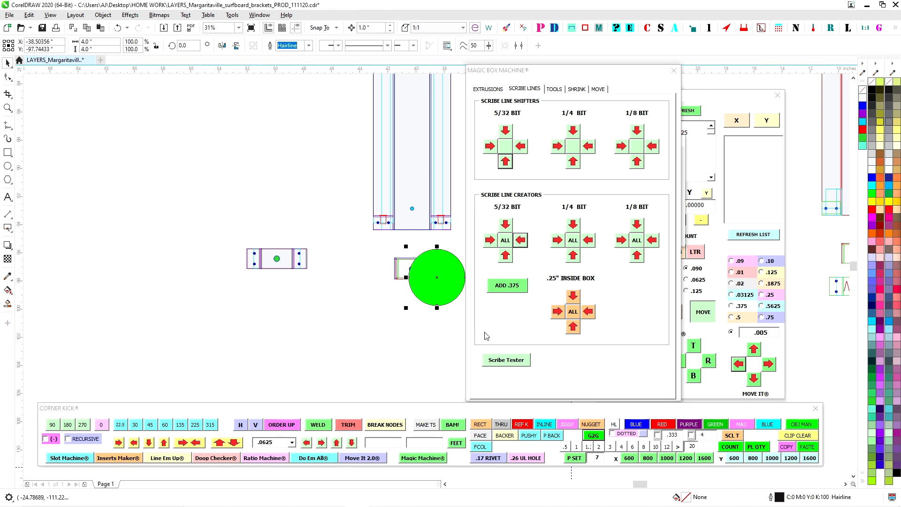
drag(433, 282, 281, 324)
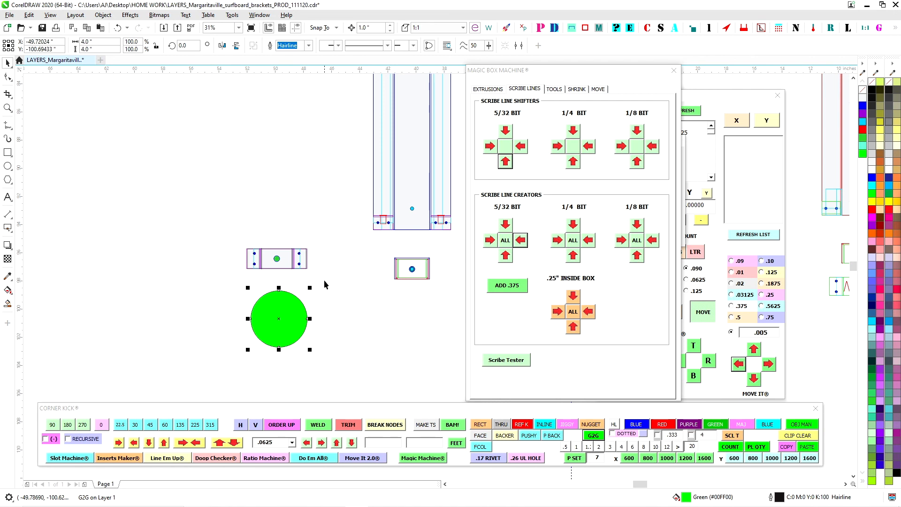
scroll(331, 284, up, 5)
click(587, 447)
drag(437, 281, 326, 232)
scroll(131, 195, up, 3)
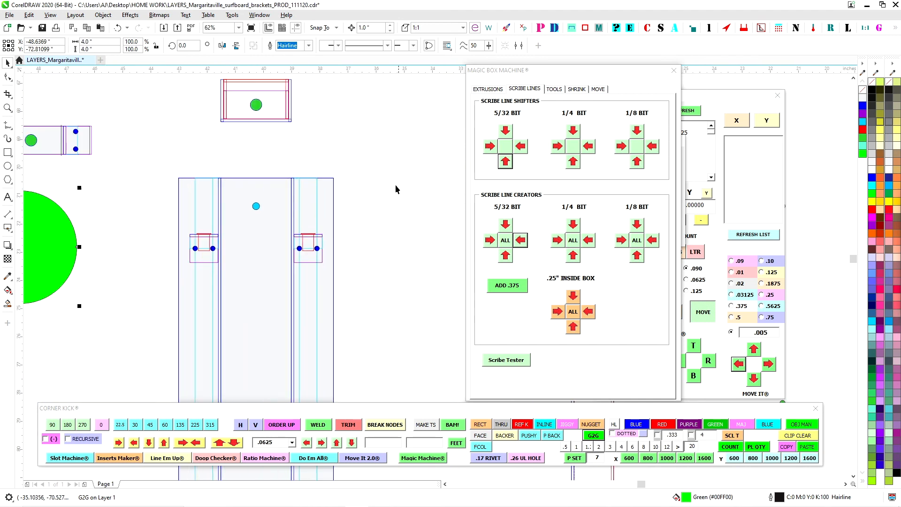
Step: Move both new end plates and their green circles together farther left, away from the blue view
scroll(226, 204, down, 9)
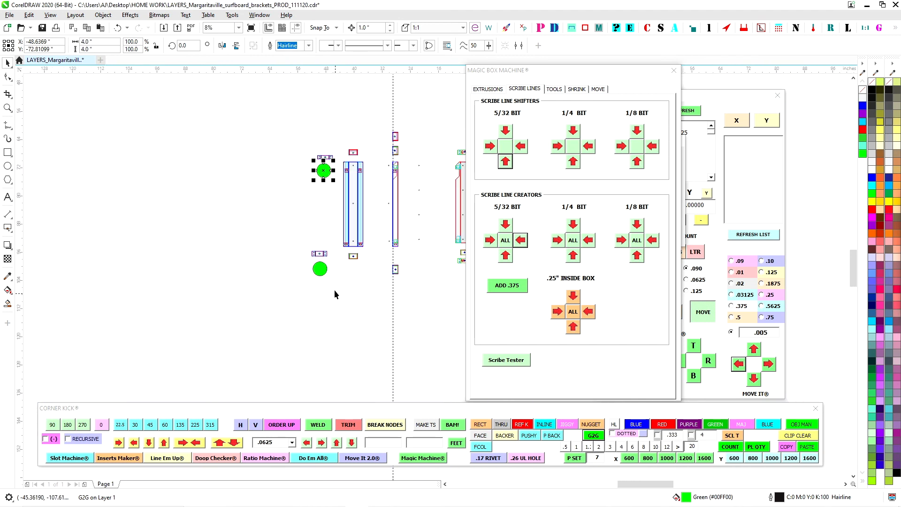
drag(276, 130, 335, 306)
scroll(373, 190, up, 3)
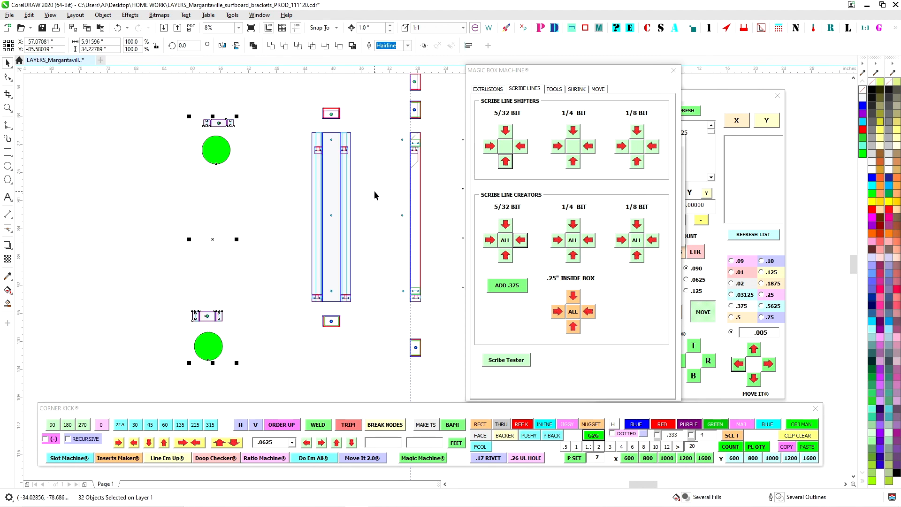
Step: Create 5/32 bit scribe lines inside the left and right edges of the blue view's center rectangle
scroll(370, 170, up, 6)
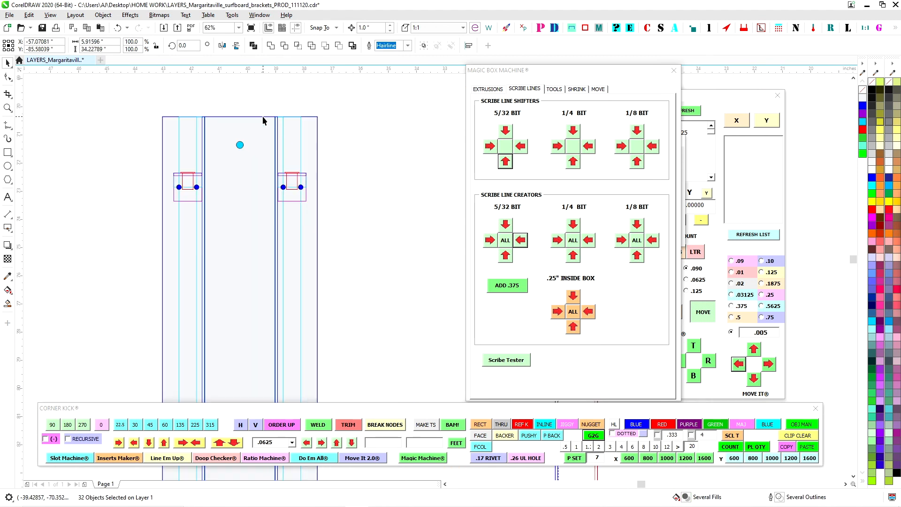
click(520, 240)
click(367, 161)
Step: Move the rivet hole pairs on the blue view's two upper tabs 0.0625 inch toward the view's center
scroll(291, 159, up, 2)
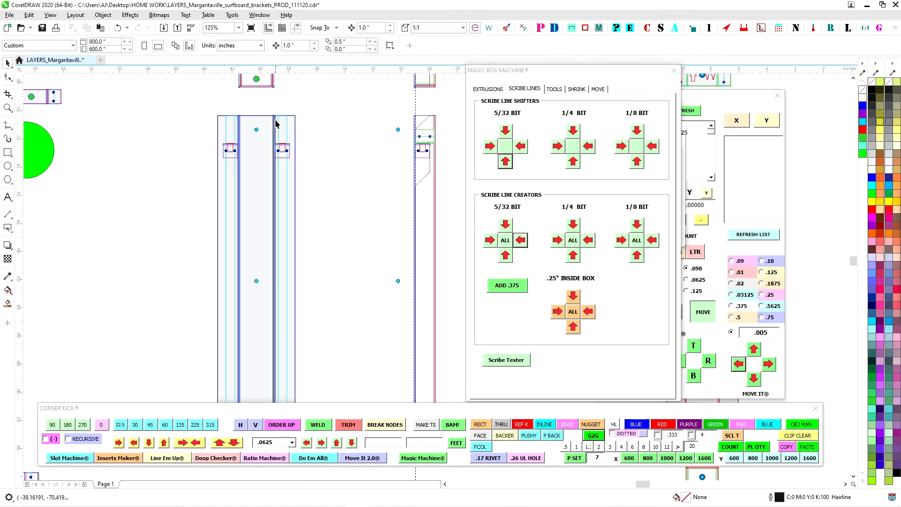
scroll(217, 155, down, 2)
drag(266, 161, 277, 157)
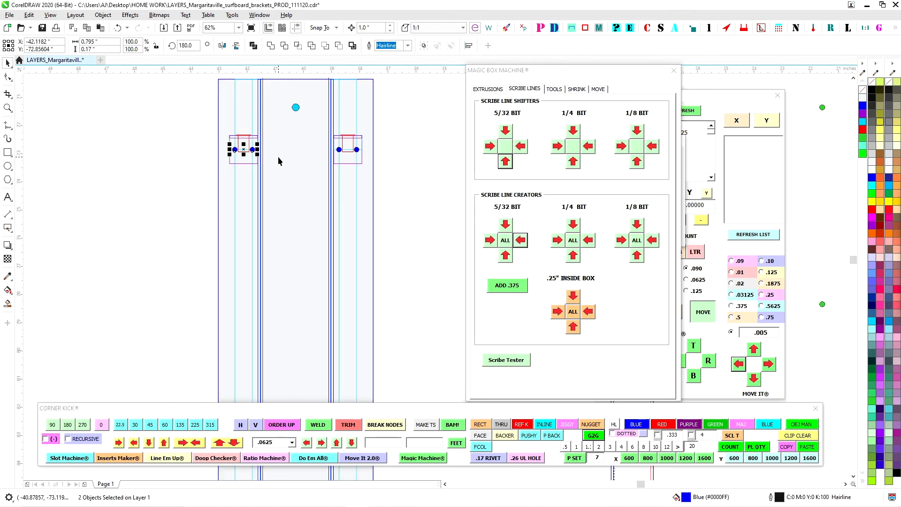
drag(402, 165, 330, 146)
Step: Move the rivet hole pairs on the blue view's two lower tabs 0.0625 inch toward the view's center
scroll(376, 228, up, 3)
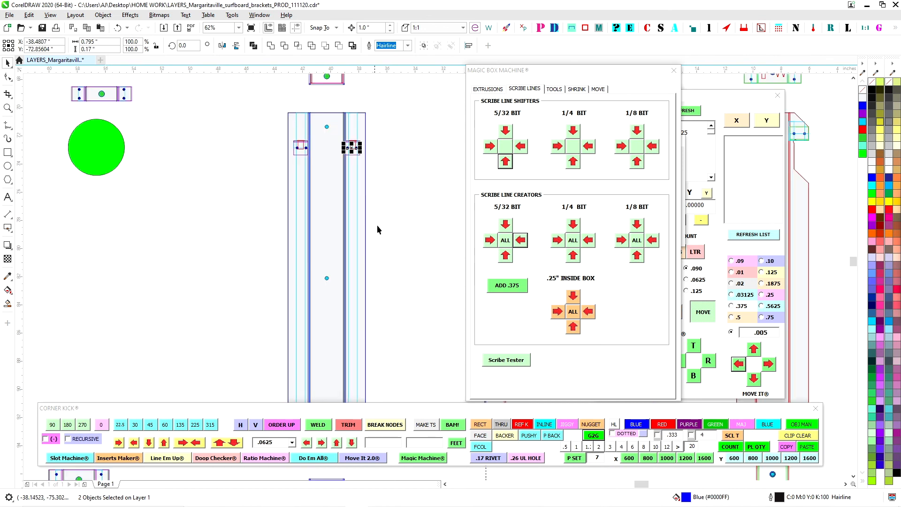
drag(216, 199, 291, 215)
drag(330, 282, 261, 292)
drag(454, 261, 364, 213)
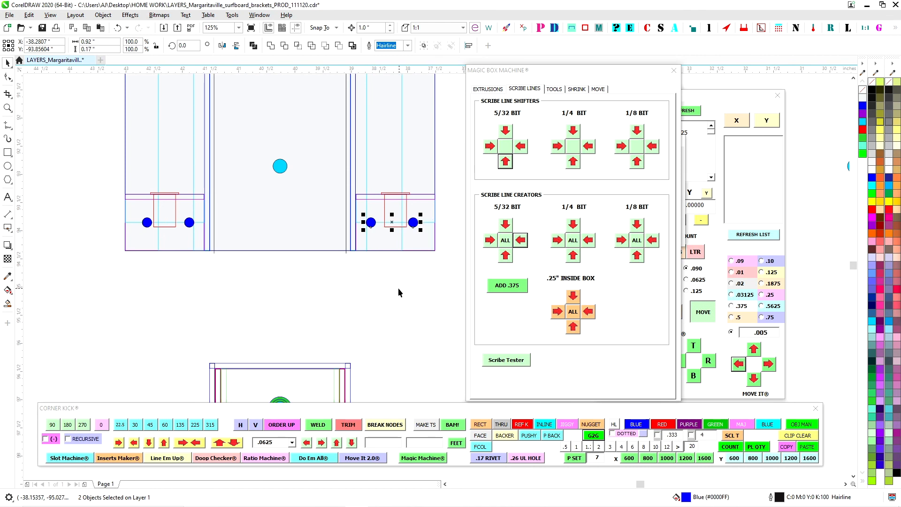
Step: Narrow the blue view's through-cut outline by 0.0625 inch on each side, to a width of 5.375 inches
scroll(386, 264, up, 3)
scroll(371, 254, down, 1)
drag(373, 259, 375, 313)
scroll(367, 288, down, 1)
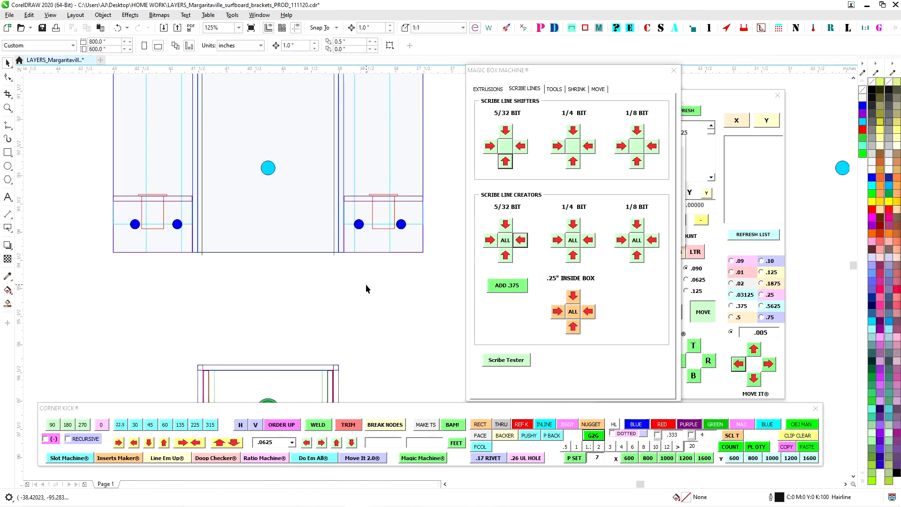
click(375, 247)
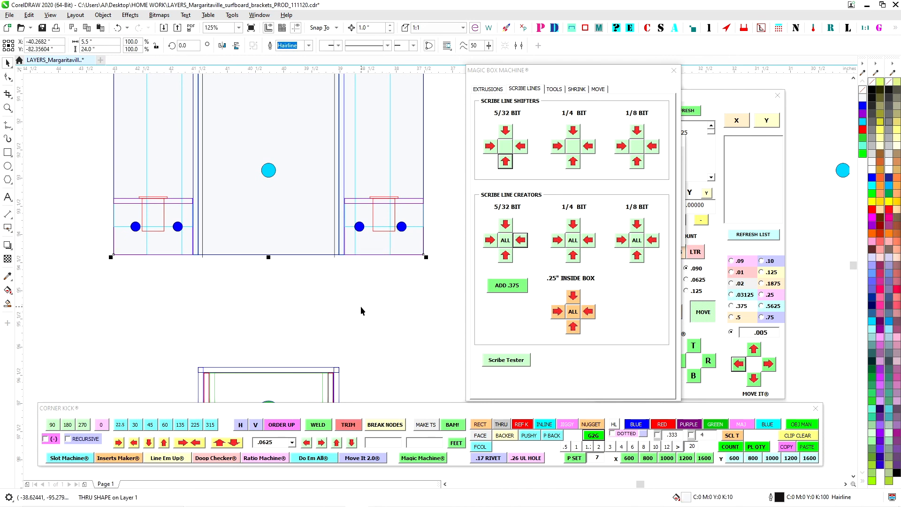
click(194, 446)
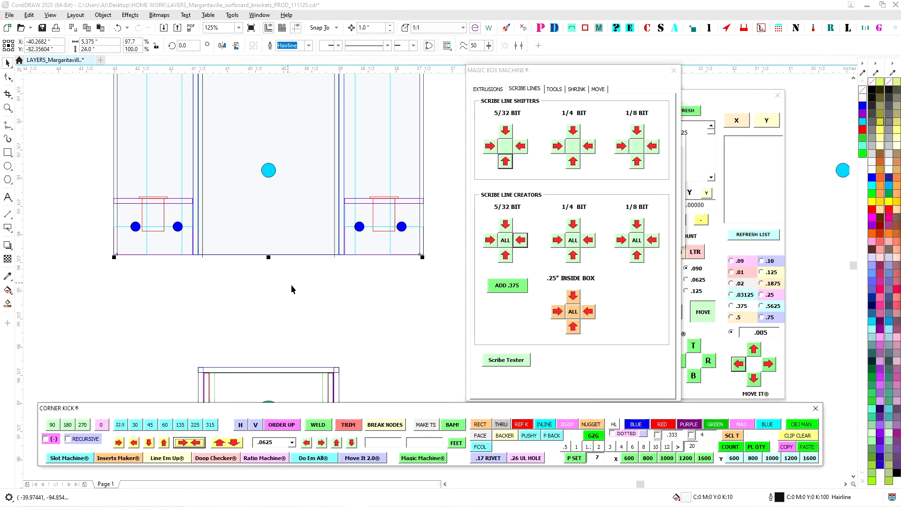
Step: Compare the lower tabs and rivet holes of the neighboring side view with those of the blue view
scroll(315, 286, down, 2)
scroll(329, 282, up, 2)
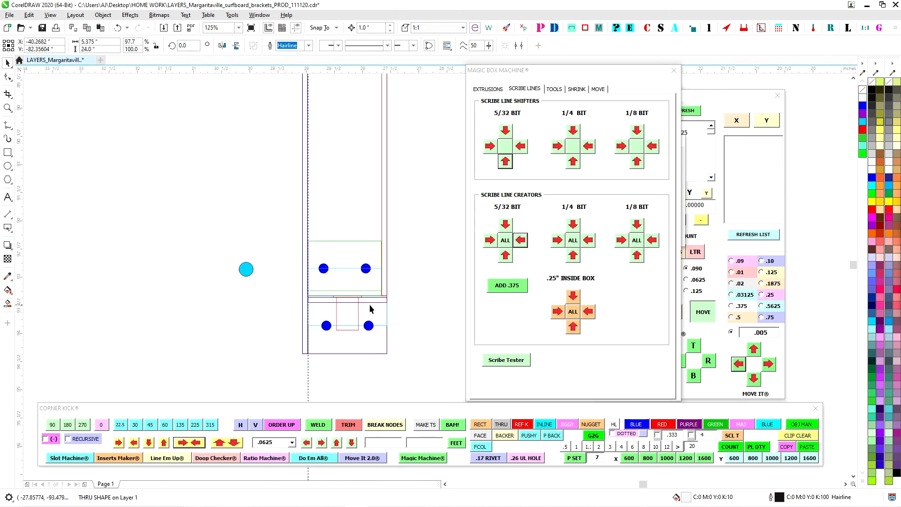
scroll(413, 301, down, 3)
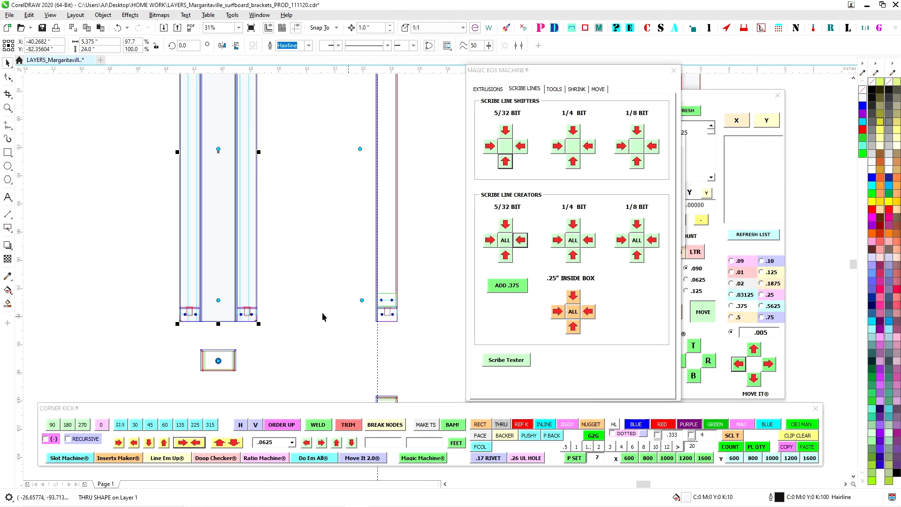
click(302, 333)
scroll(312, 348, up, 2)
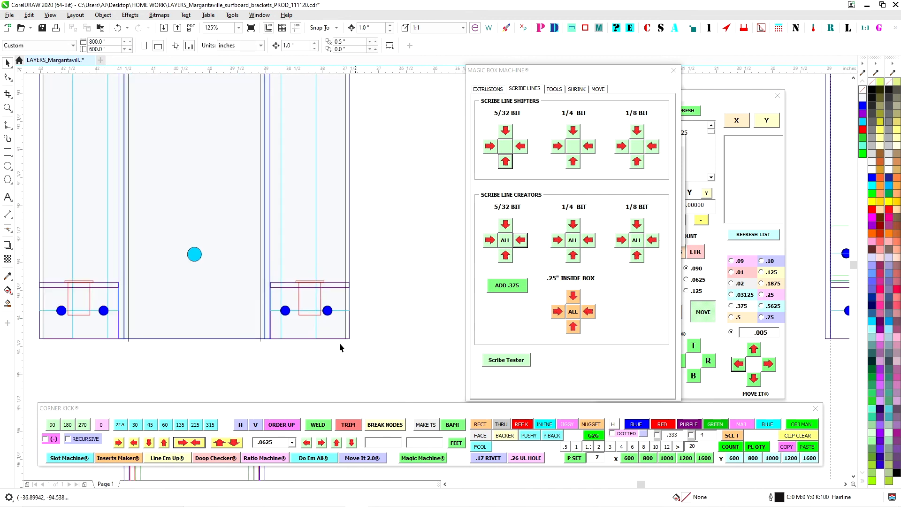
scroll(262, 334, down, 4)
scroll(342, 223, up, 1)
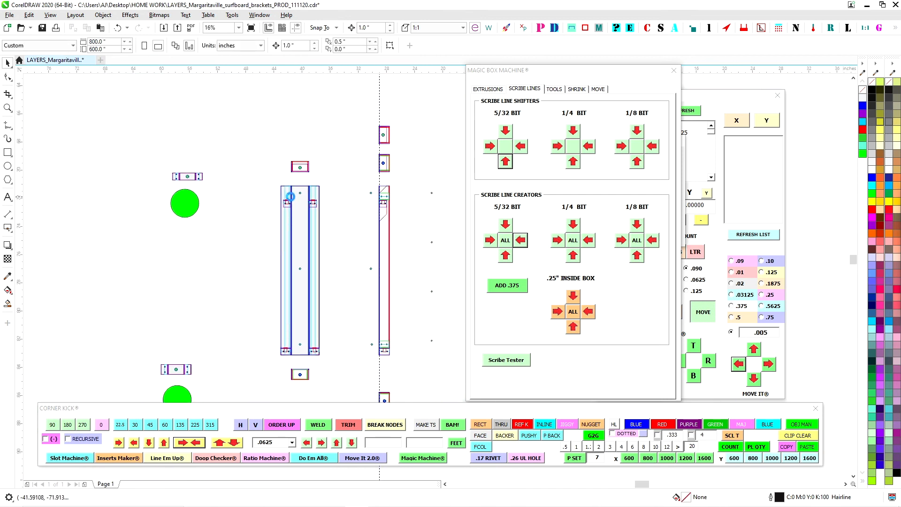
Step: Add an upward-pointing red outline arrow in the blue view's center rectangle, below its upper hole
scroll(290, 195, up, 2)
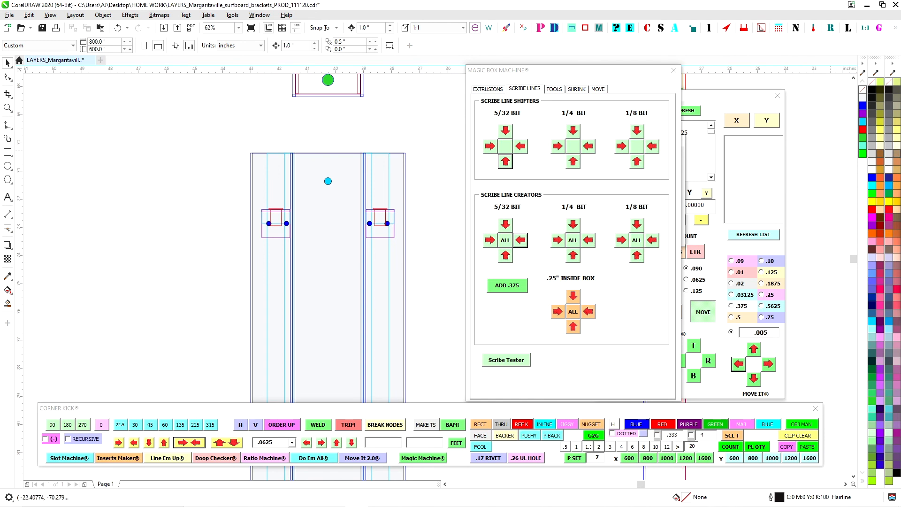
drag(437, 277, 316, 274)
click(443, 296)
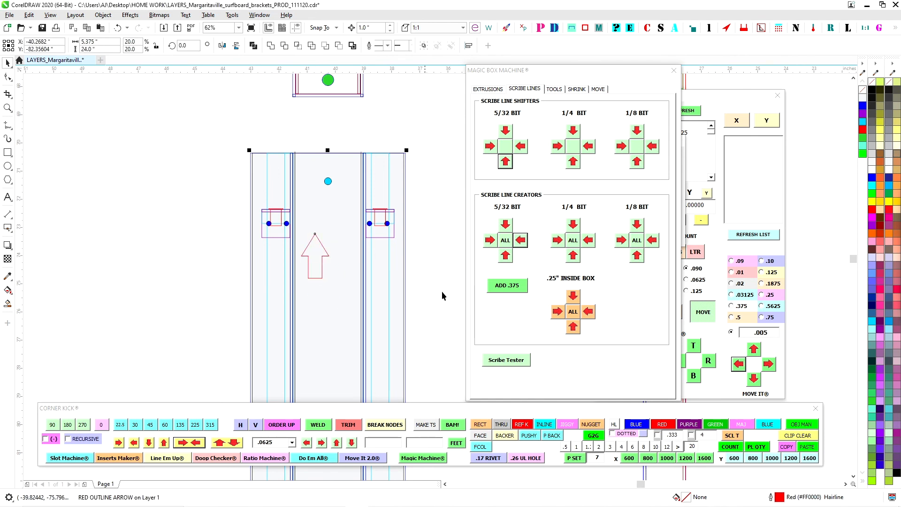
Step: Inspect the blue view's arrow, upper and lower tabs and rivet holes alongside the neighboring side view
scroll(318, 269, down, 3)
scroll(267, 249, up, 3)
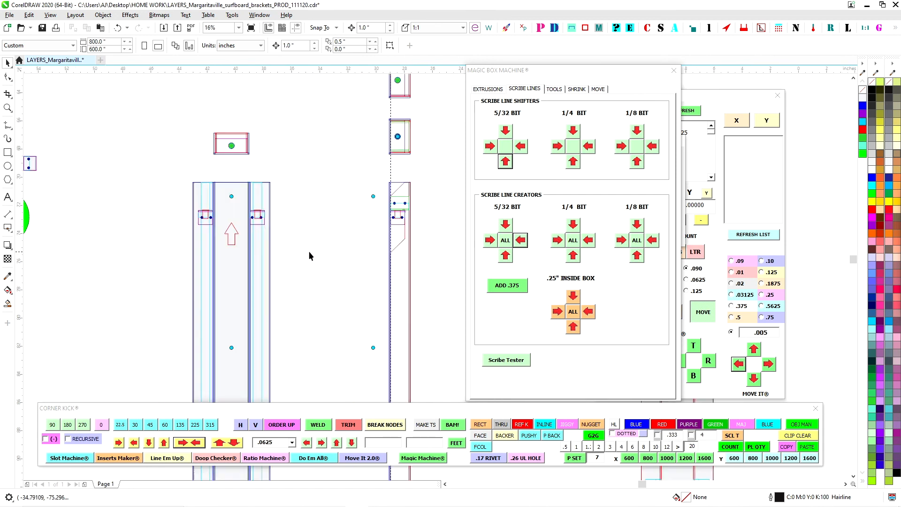
scroll(277, 238, down, 2)
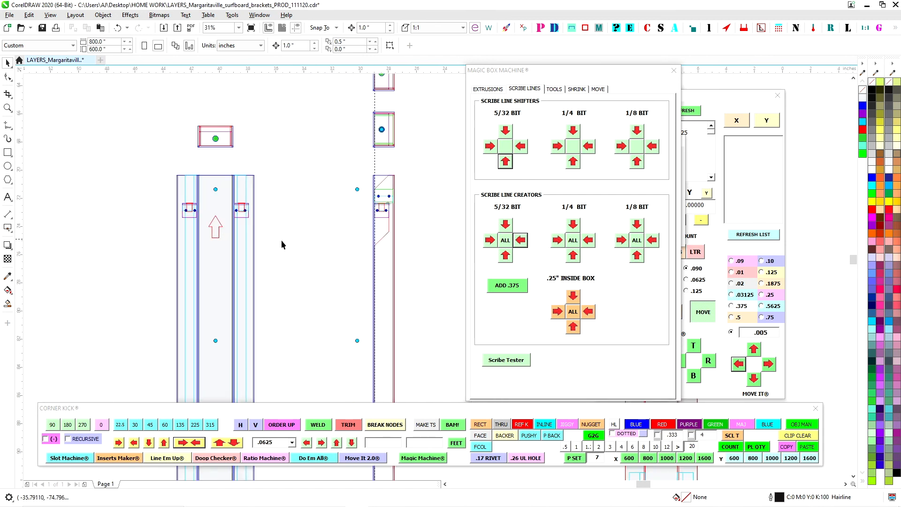
scroll(213, 134, up, 2)
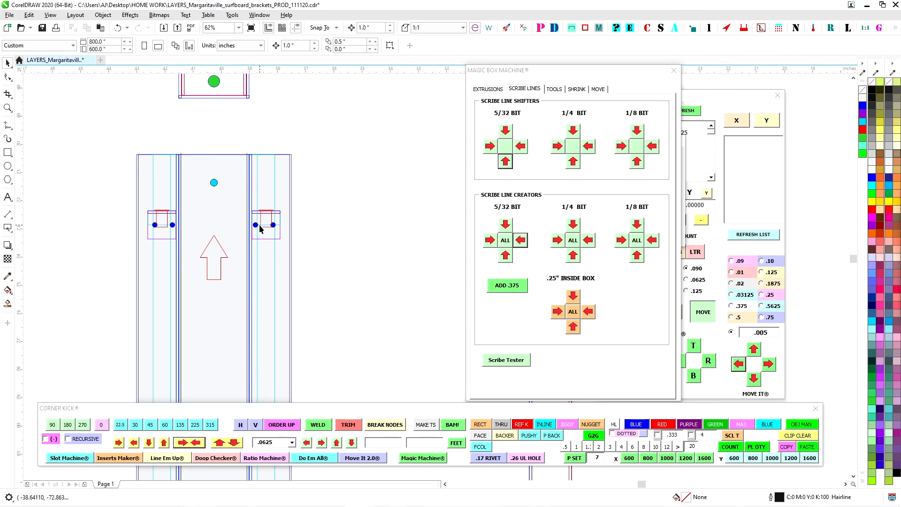
scroll(259, 229, down, 2)
scroll(254, 281, up, 2)
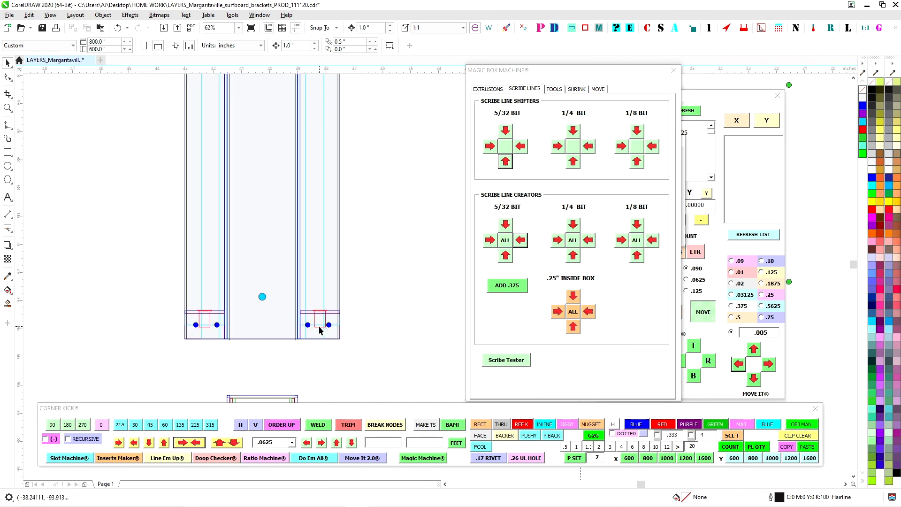
scroll(314, 315, up, 4)
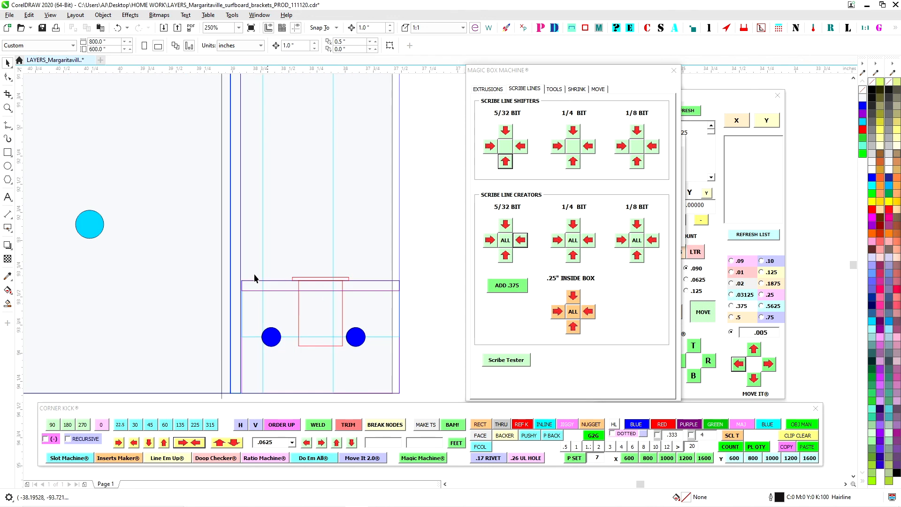
scroll(277, 271, down, 6)
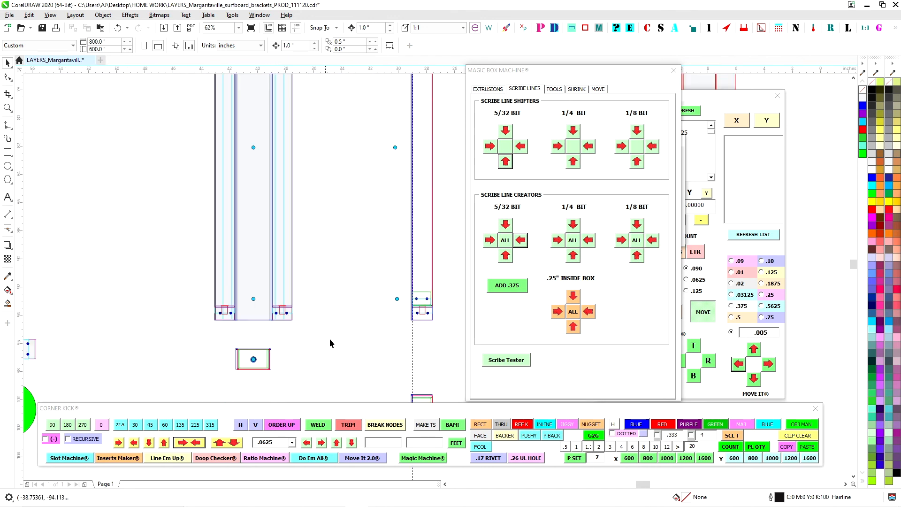
Step: Place a 4-inch green G2G circle below the blue view's lower end plate
scroll(281, 346, down, 2)
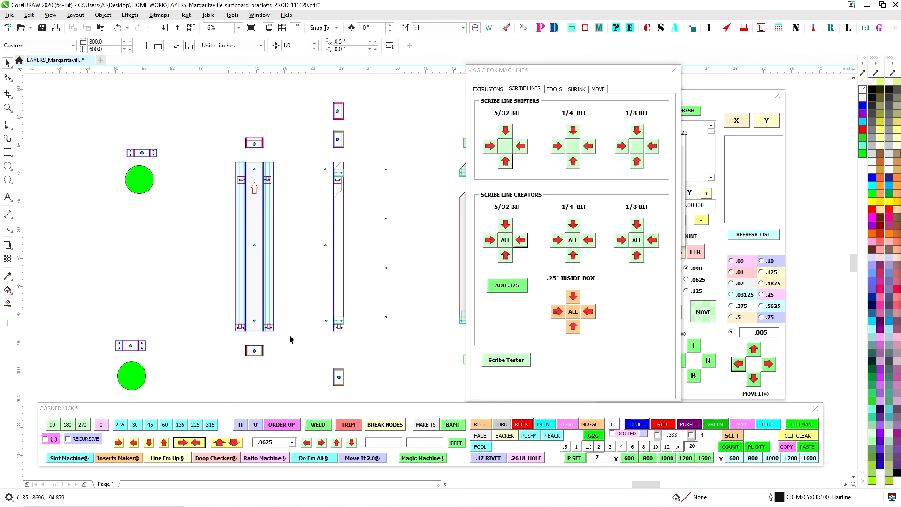
click(583, 437)
drag(437, 281, 248, 381)
Step: Add 5/32-bit scribe lines near both ends of the W-marked end plate above the red view
scroll(307, 253, up, 6)
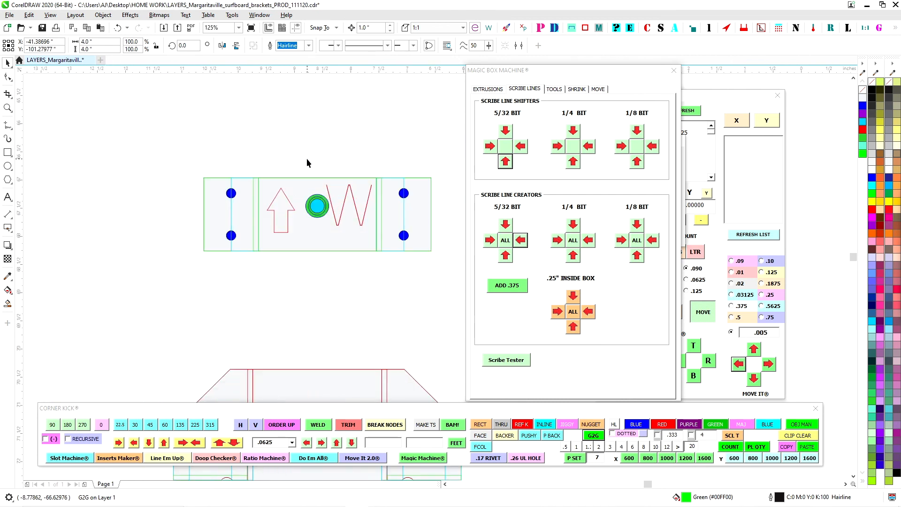
click(311, 178)
click(490, 242)
click(520, 241)
click(401, 143)
Step: Move the upper W plate's rivet hole pairs 0.0625 inch toward its center and narrow its through-cut outline by 0.0625 inch per side to 3.91 inches
drag(217, 167, 249, 288)
key(ctrl+Right)
drag(391, 174, 419, 281)
key(ctrl+Left)
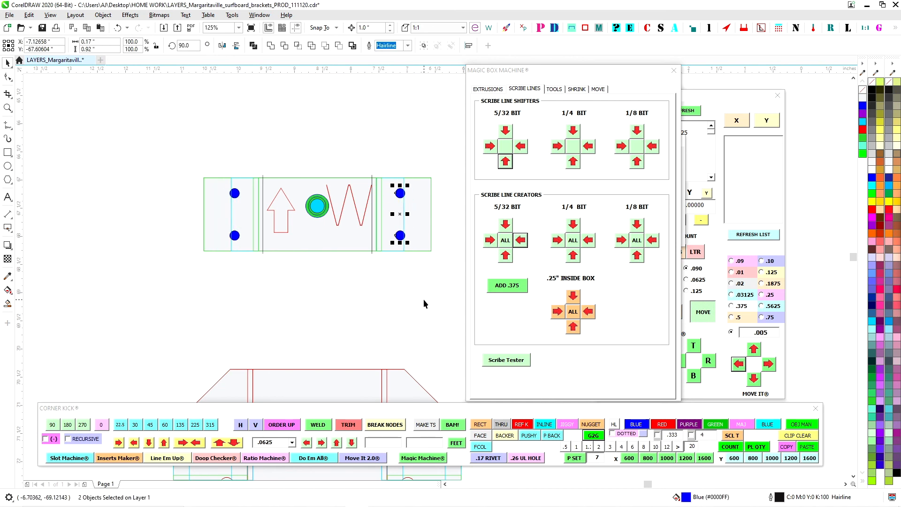
click(413, 239)
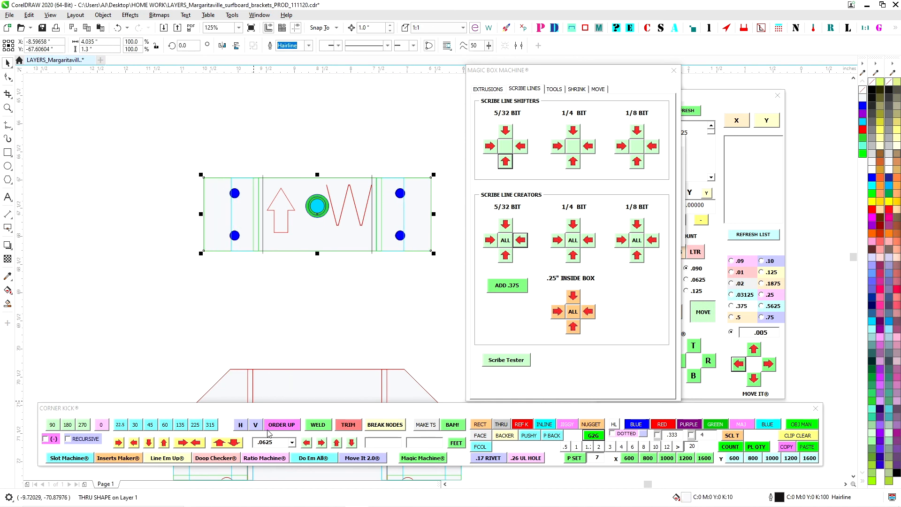
click(181, 443)
Step: Examine the red view's tabs and rivet holes from its upper end down to the lower end plates
scroll(264, 137, down, 2)
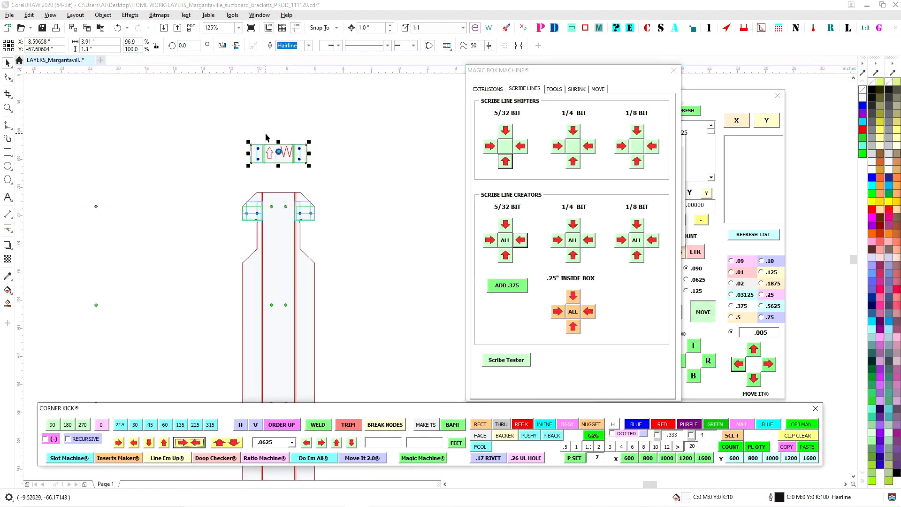
scroll(288, 215, up, 1)
scroll(336, 234, up, 2)
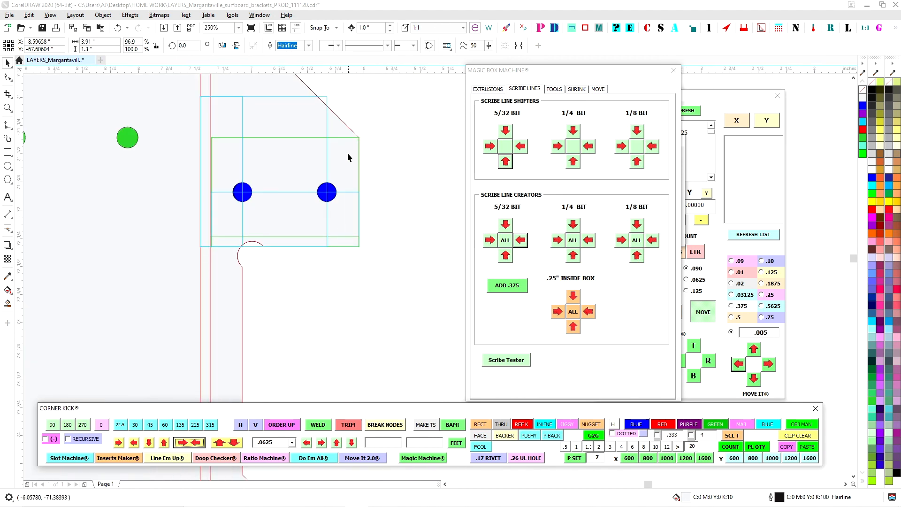
scroll(349, 157, down, 1)
scroll(358, 230, down, 1)
drag(359, 231, 395, 287)
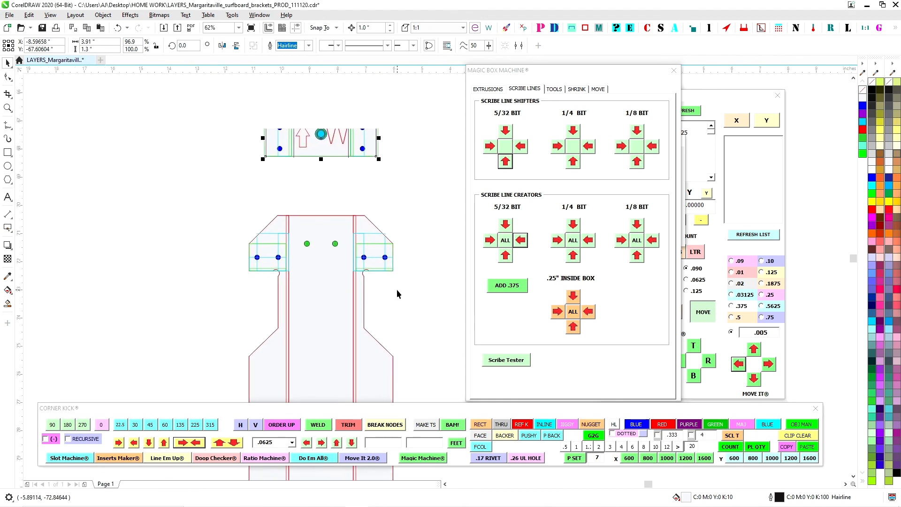
drag(350, 194, 349, 179)
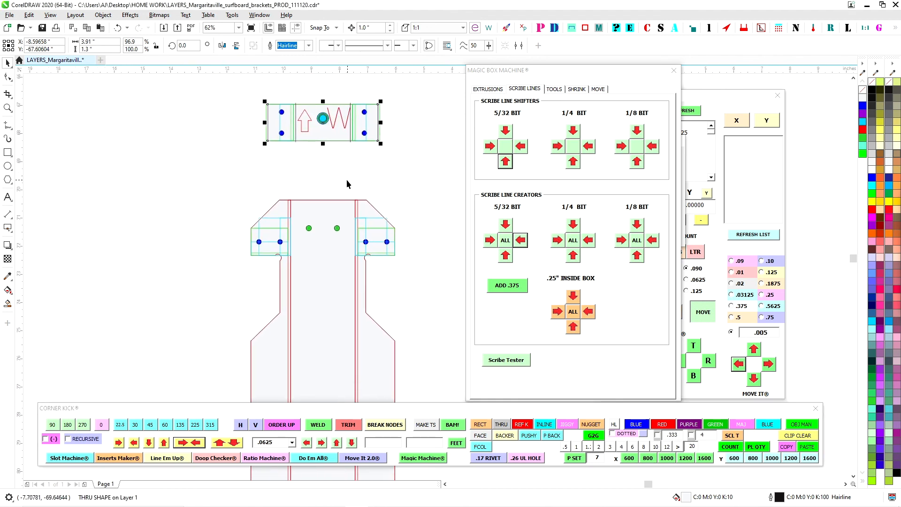
scroll(347, 114, up, 1)
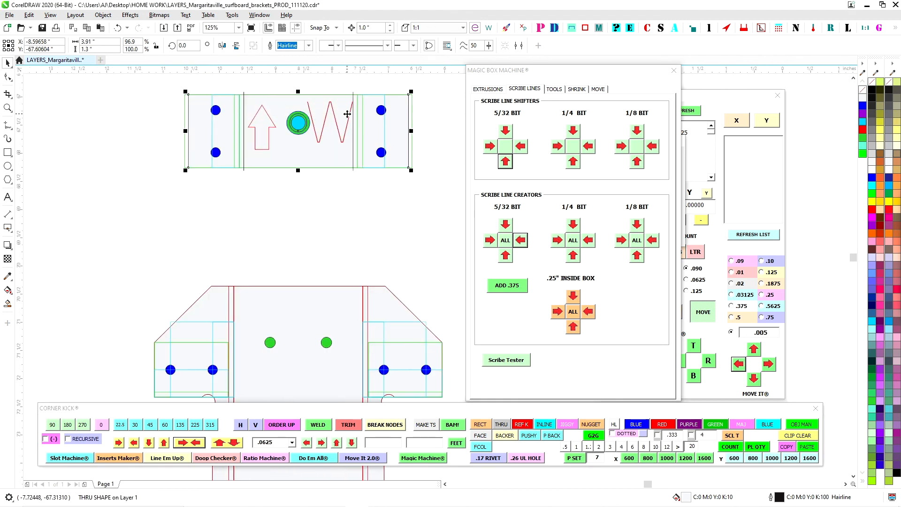
click(326, 216)
drag(290, 245, 279, 183)
scroll(279, 181, down, 2)
drag(331, 284, 328, 144)
drag(311, 352, 323, 201)
scroll(295, 272, up, 1)
scroll(295, 272, up, 1)
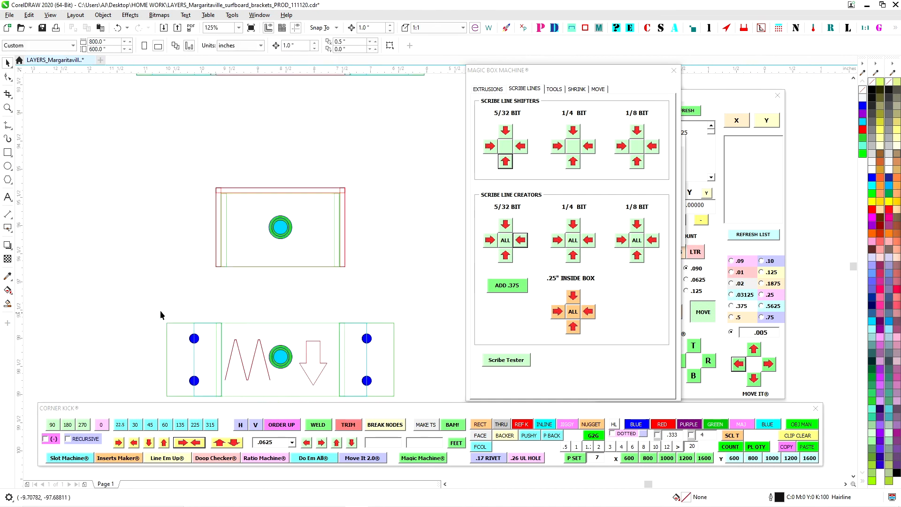
Step: Create the through shape of the W-marked end plate below the red view and add 5/32-bit scribe lines near both its ends
drag(454, 396, 455, 398)
drag(407, 279, 371, 199)
click(426, 424)
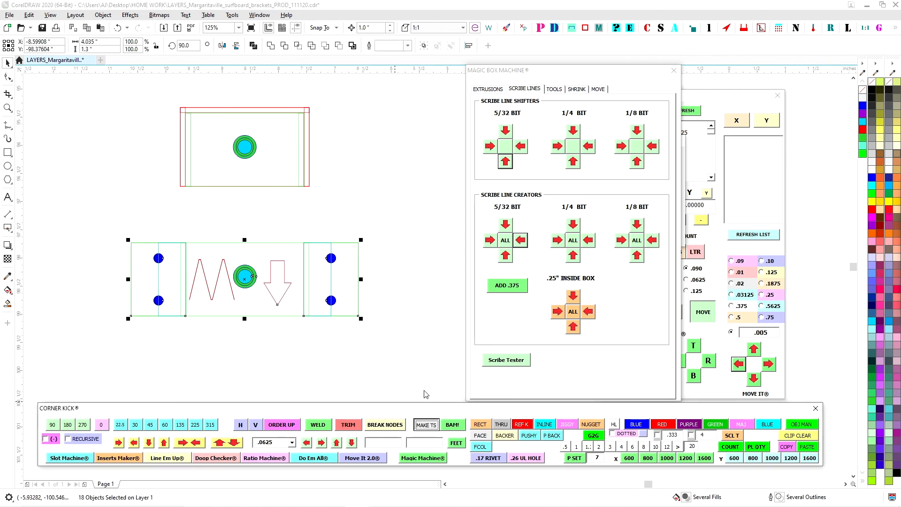
click(275, 243)
click(490, 242)
click(520, 240)
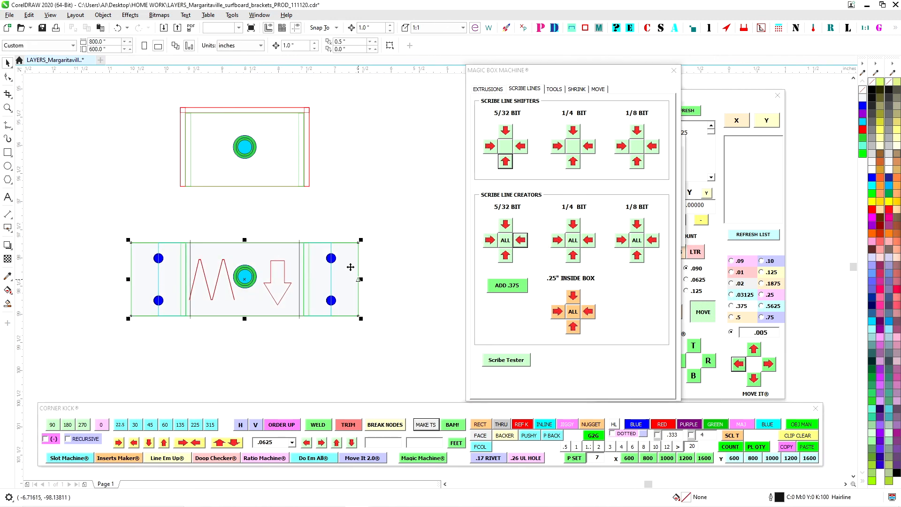
Step: Narrow the lower W plate's through-cut outline by 0.0625 inch per side to 3.91 inches and move its rivet hole pairs 0.0625 inch inward
click(182, 444)
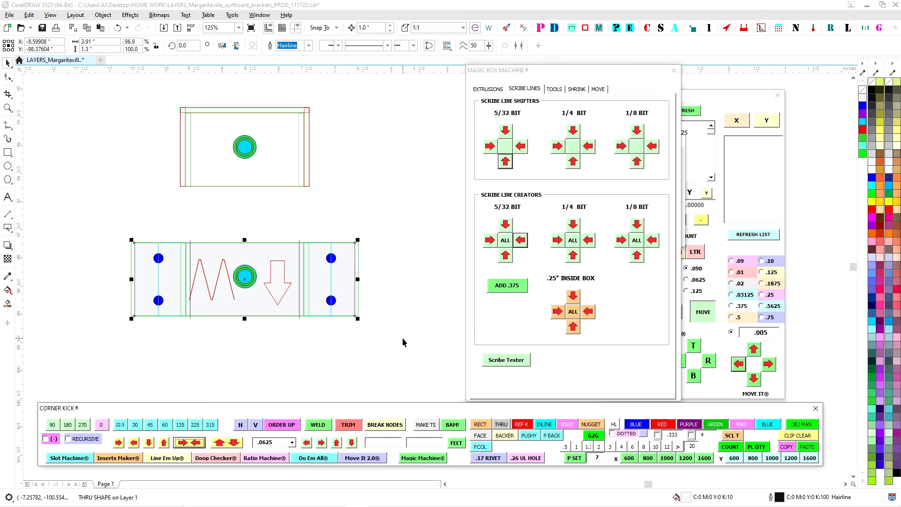
click(335, 352)
scroll(350, 351, down, 2)
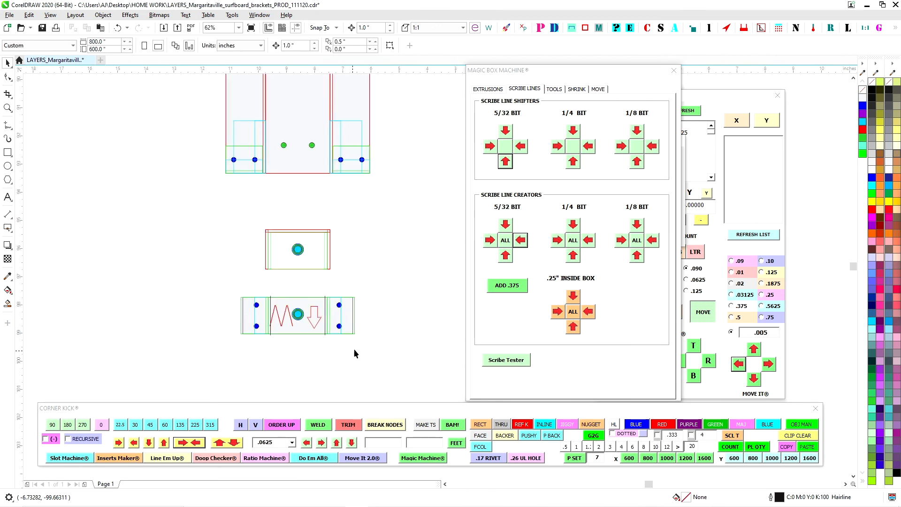
scroll(285, 330, up, 4)
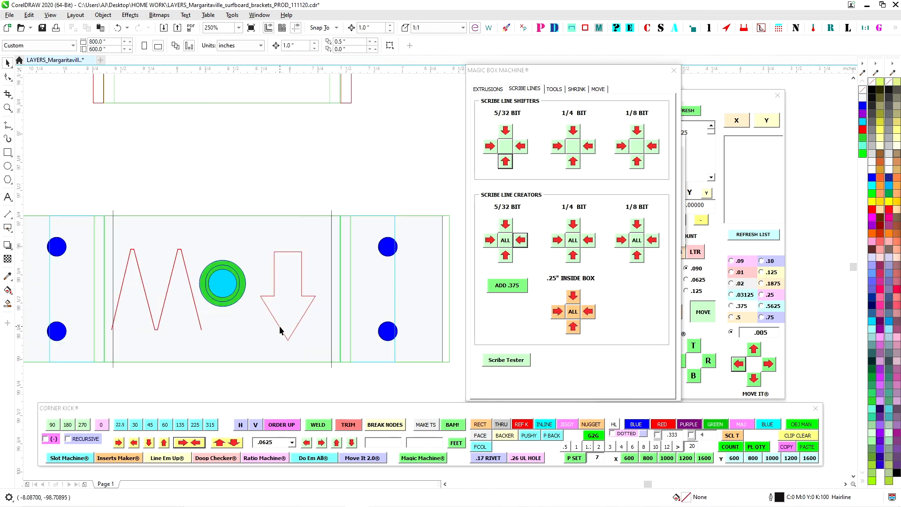
Step: Remove the filled concentric circles between the upper W plate's arrow and letter, and fill the remaining 0.3-inch oval pale blue with a blue outline
scroll(224, 279, down, 2)
drag(294, 245, 299, 355)
scroll(300, 321, down, 2)
drag(315, 264, 303, 318)
scroll(266, 174, up, 3)
scroll(286, 215, up, 2)
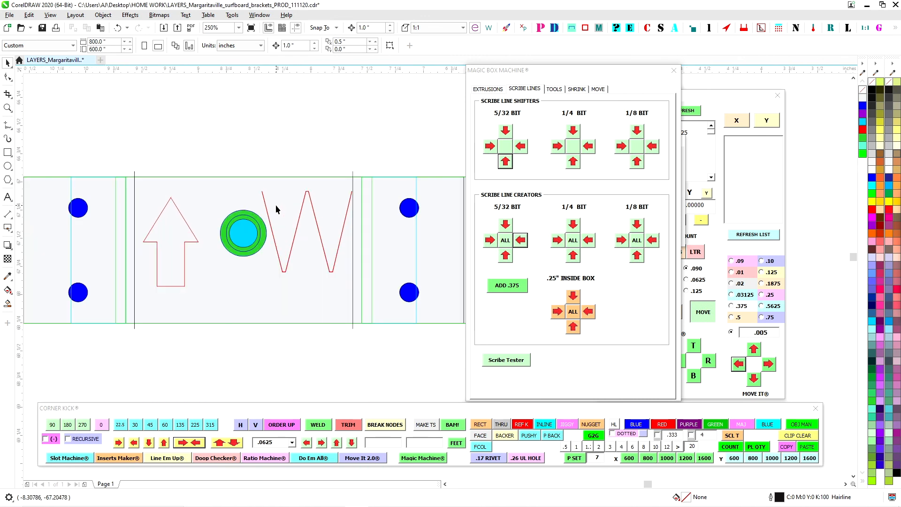
click(238, 235)
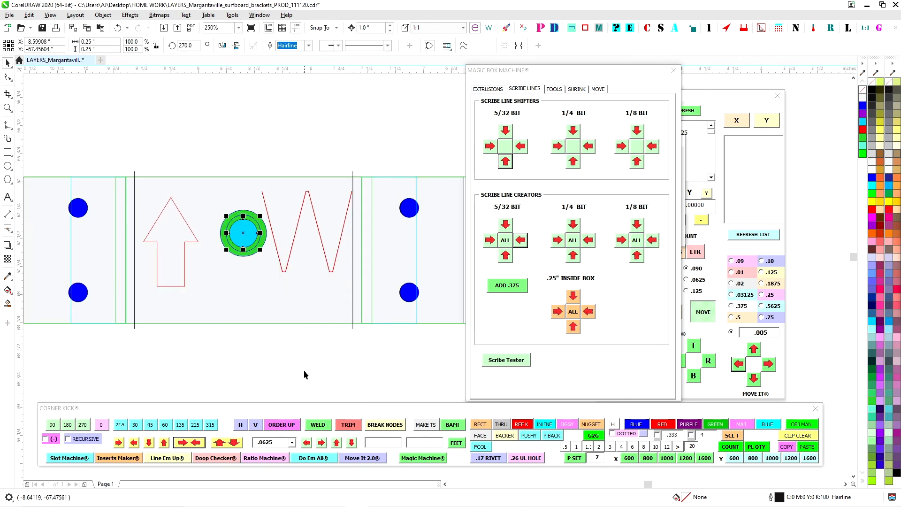
click(263, 231)
key(Delete)
click(257, 243)
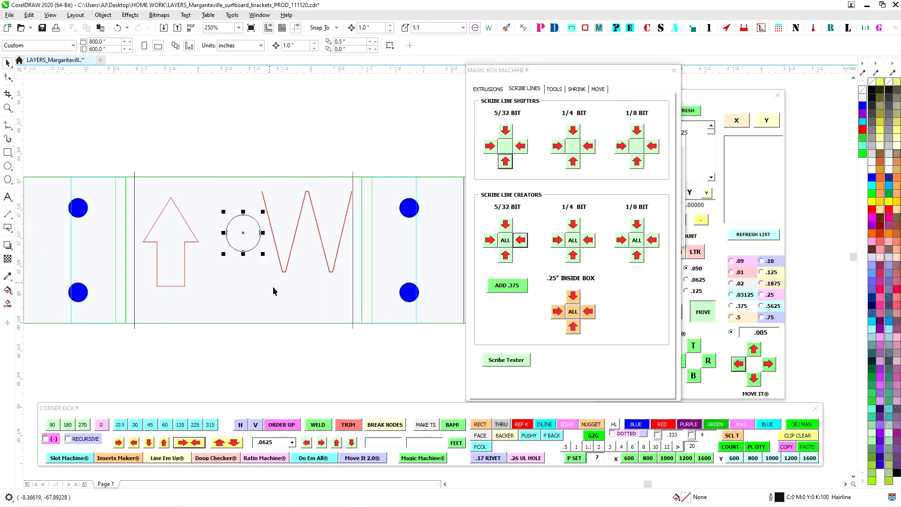
click(876, 261)
scroll(201, 161, down, 5)
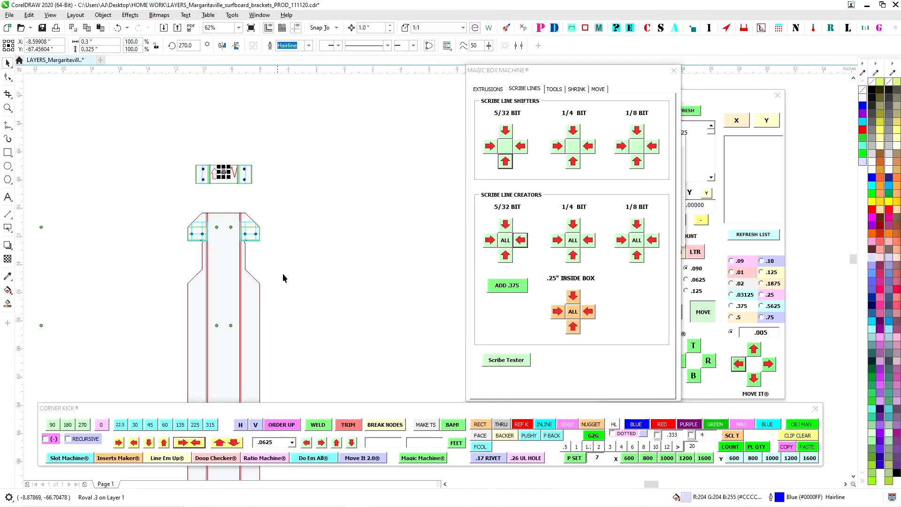
Step: Remove the filled concentric circles from the lower W plate and give its remaining oval the same pale blue fill
scroll(321, 267, up, 7)
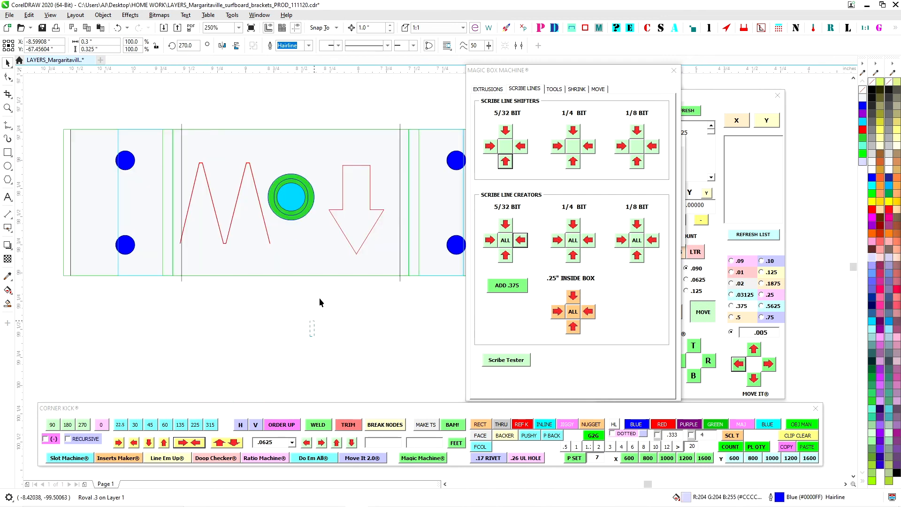
key(Escape)
click(308, 188)
key(Delete)
click(297, 193)
key(Delete)
drag(268, 113, 320, 246)
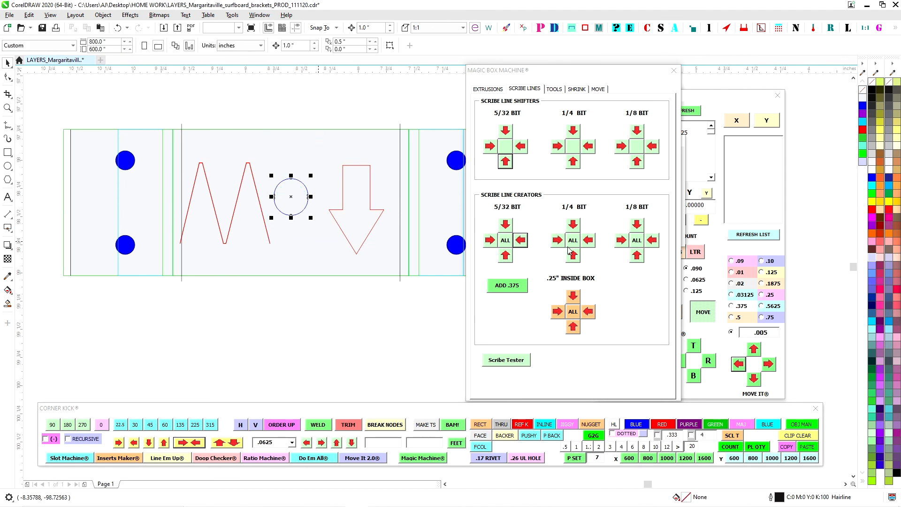
click(870, 256)
scroll(233, 315, down, 4)
click(307, 278)
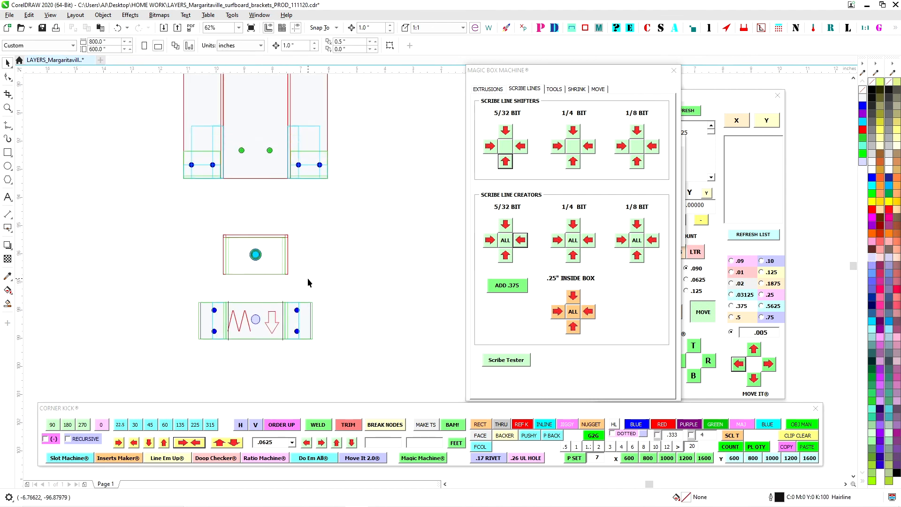
Step: Place a 4-inch green G2G circle below the W-marked end plate under the red view
scroll(300, 326, up, 1)
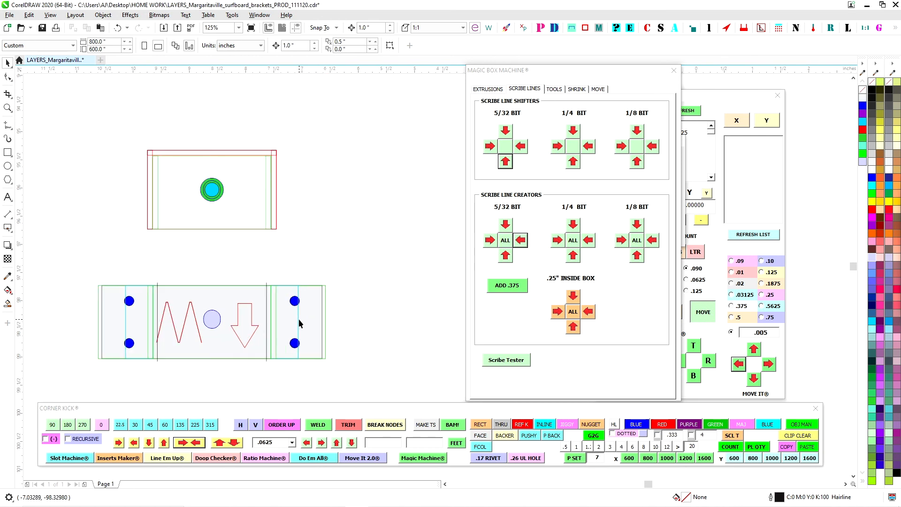
scroll(347, 241, down, 3)
click(597, 438)
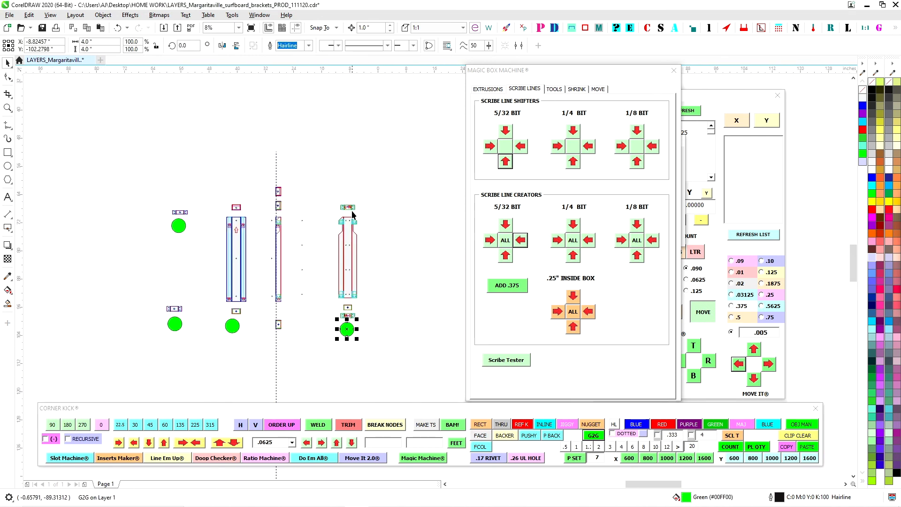
drag(433, 276, 339, 141)
click(402, 207)
Step: Move the rivet hole pairs on the red view's two upper tabs 0.0625 inch toward the view's center
scroll(318, 279, up, 4)
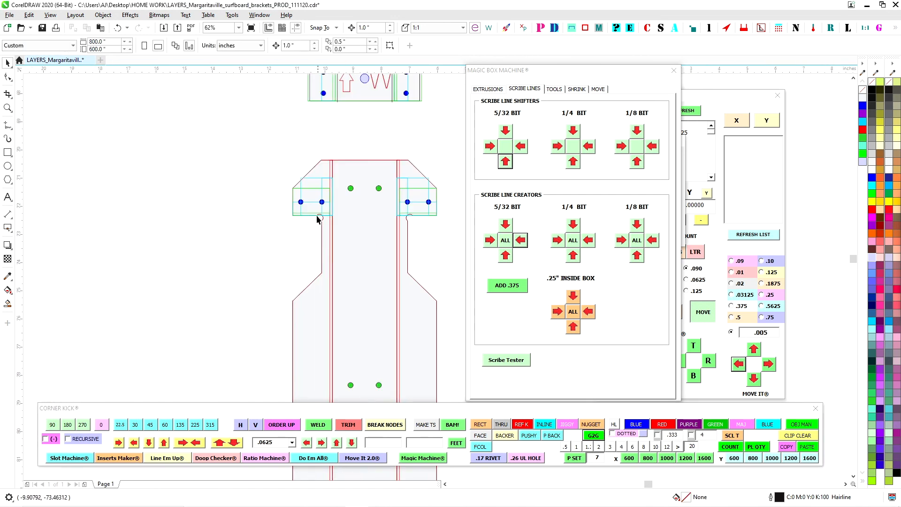
drag(386, 218, 384, 219)
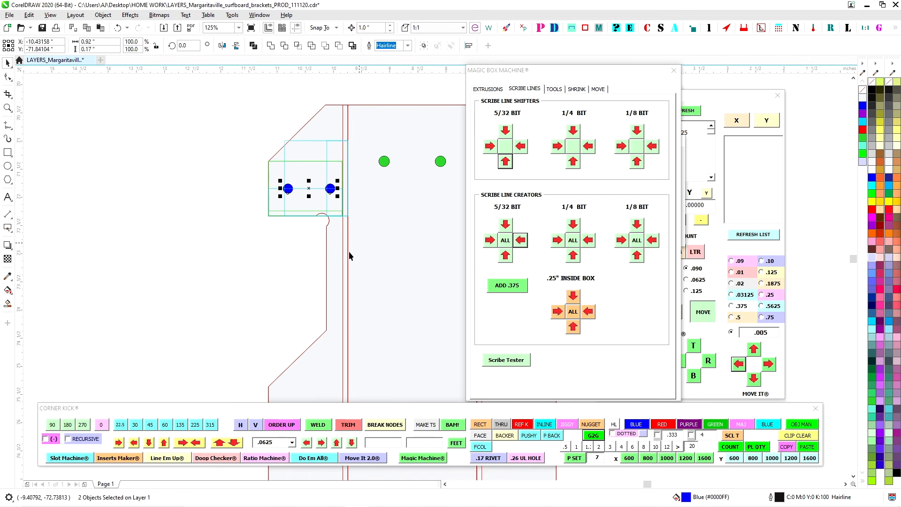
scroll(362, 241, right, 5)
drag(328, 210, 221, 237)
key(ctrl+Left)
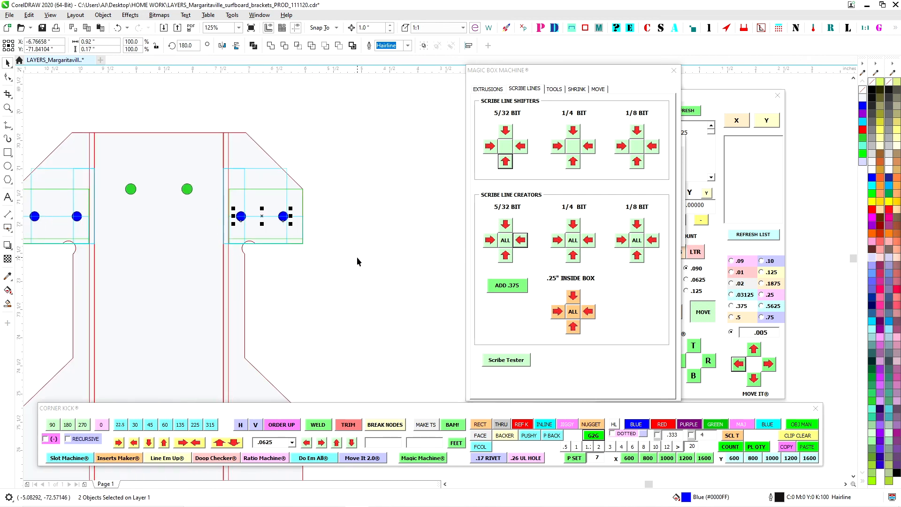
click(356, 258)
click(520, 240)
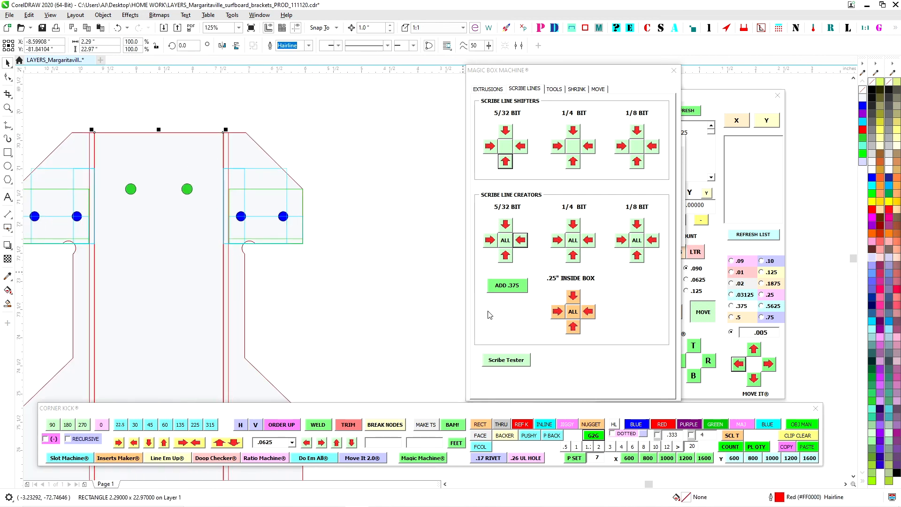
click(204, 151)
scroll(328, 216, down, 3)
scroll(409, 263, up, 3)
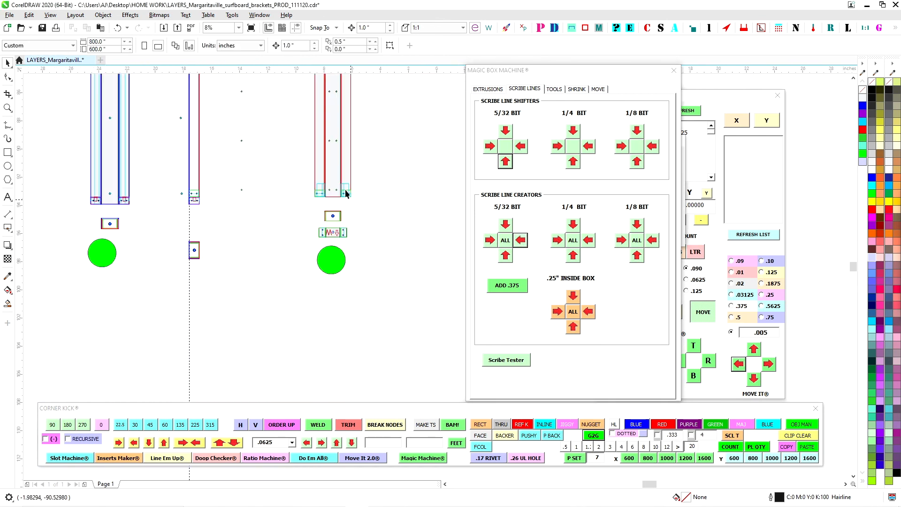
Step: Move the rivet hole pairs on the red view's two lower tabs 0.0625 inch toward the view's center
drag(317, 147, 317, 147)
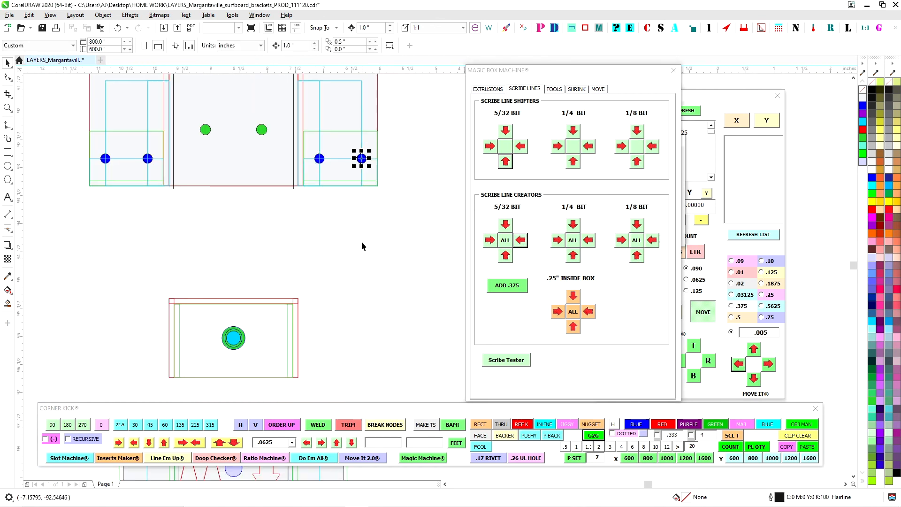
click(373, 235)
drag(373, 234, 313, 142)
click(364, 247)
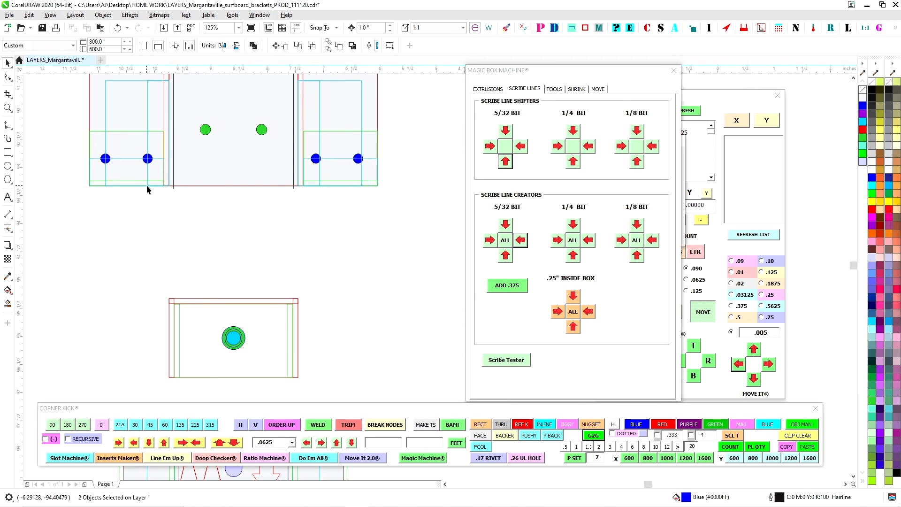
drag(165, 182, 166, 182)
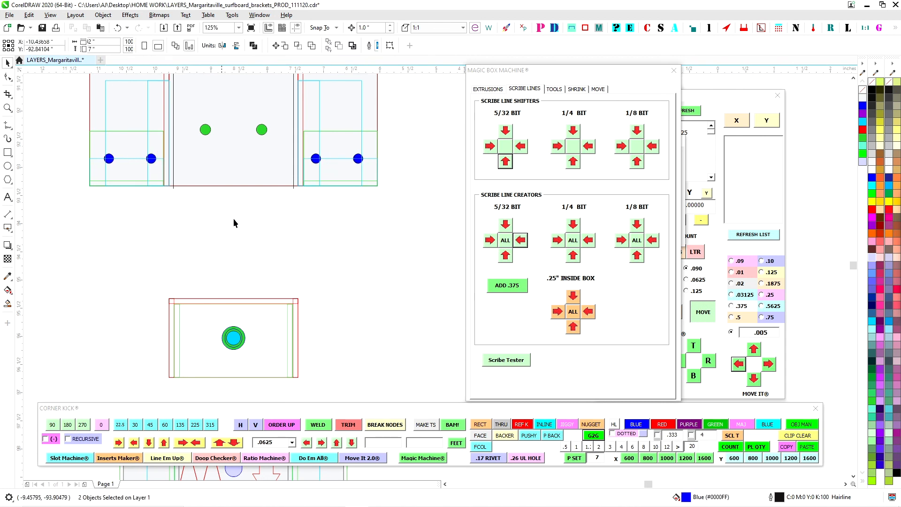
Step: Shift the outline nodes along both long sides of the red view 0.0625 inch inward, including the tab corners and notches
scroll(360, 317, down, 3)
scroll(360, 317, down, 5)
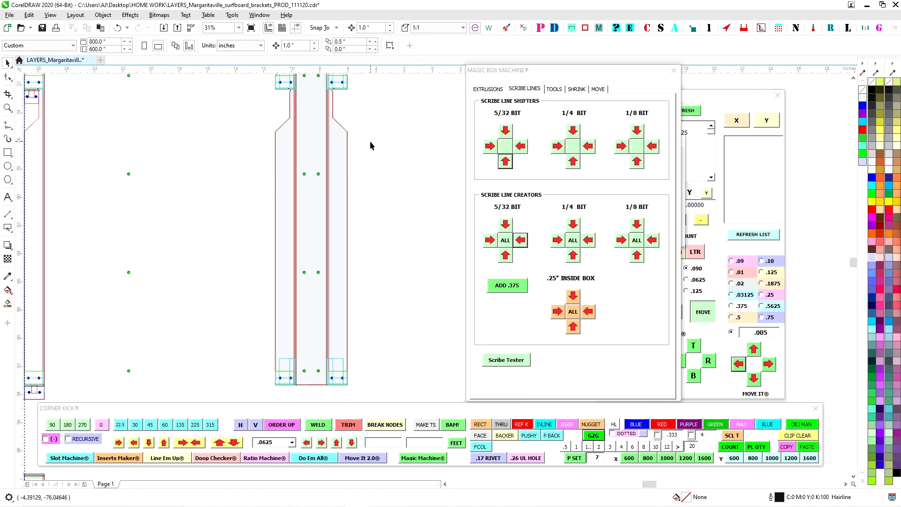
scroll(348, 143, up, 3)
scroll(316, 137, up, 2)
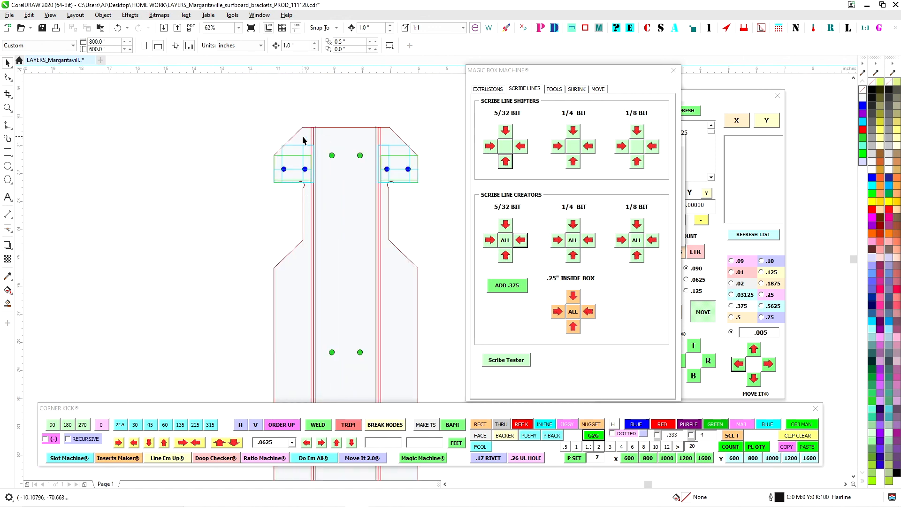
scroll(303, 140, up, 2)
click(7, 78)
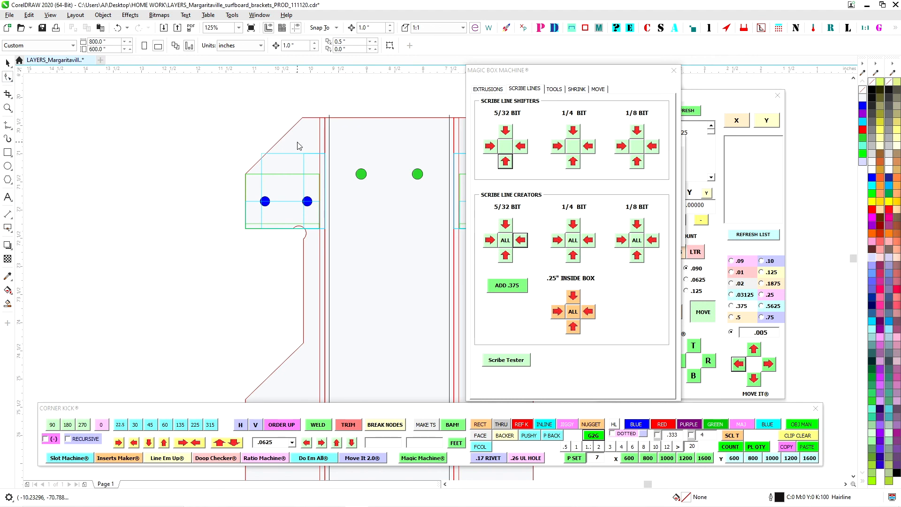
click(334, 115)
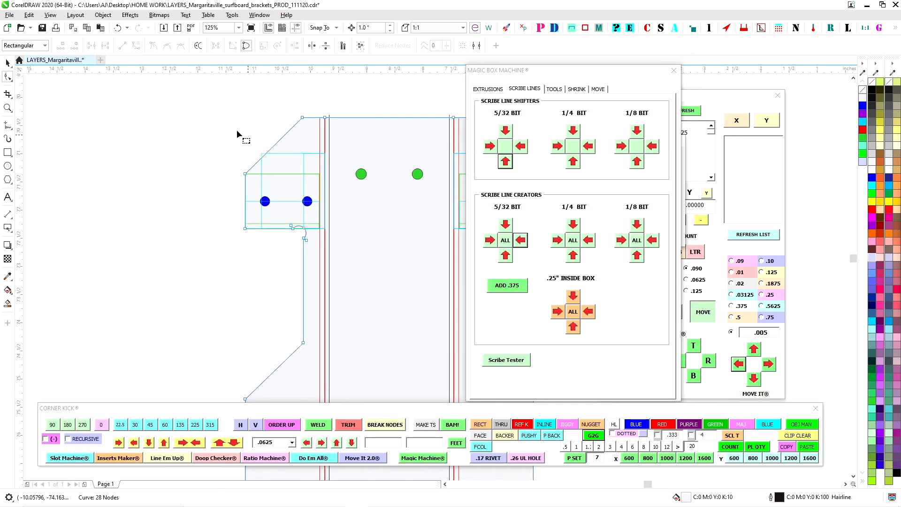
drag(217, 104, 307, 404)
scroll(196, 204, down, 2)
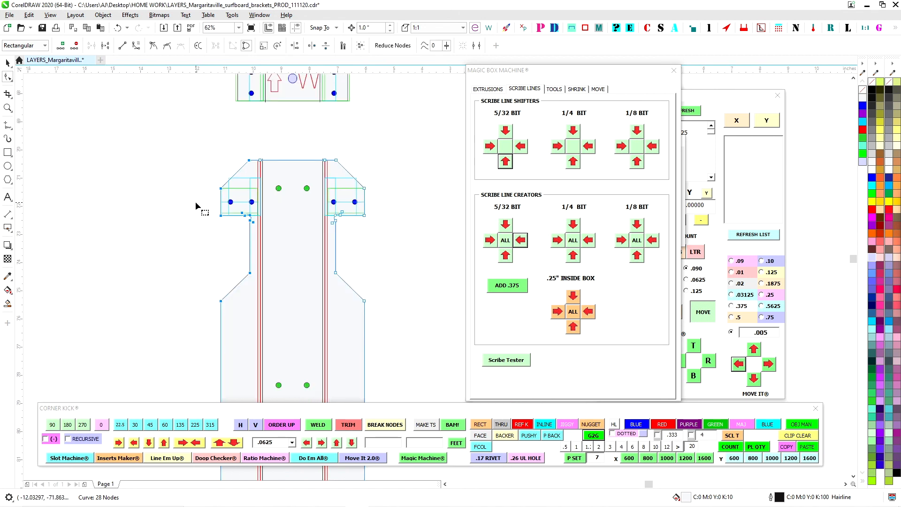
click(220, 197)
drag(384, 138, 332, 324)
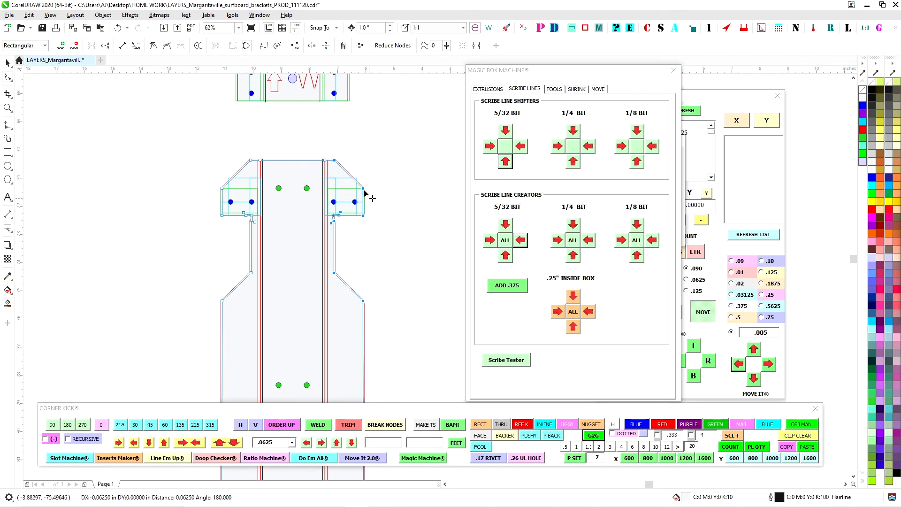
Step: Examine the red view's outline from the upper tabs and relief notches down to the lower tab corners
scroll(339, 162, up, 4)
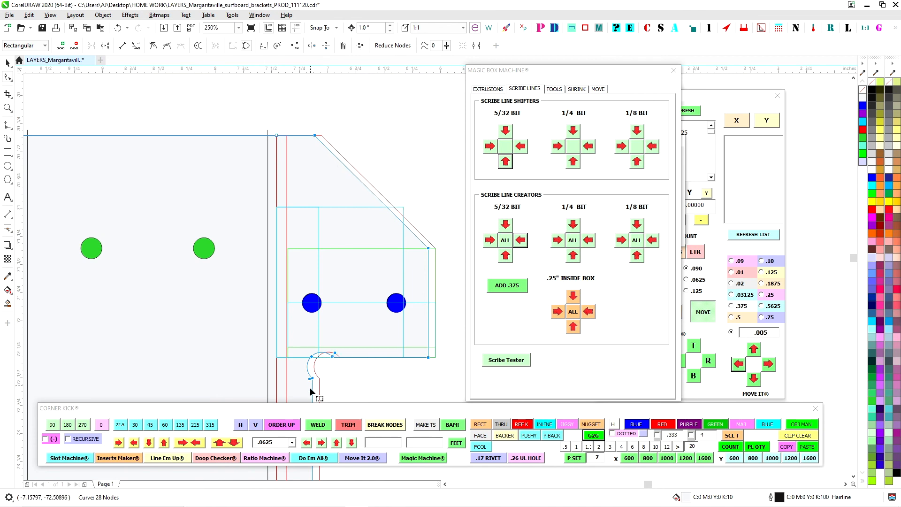
scroll(329, 337, down, 4)
scroll(348, 371, down, 2)
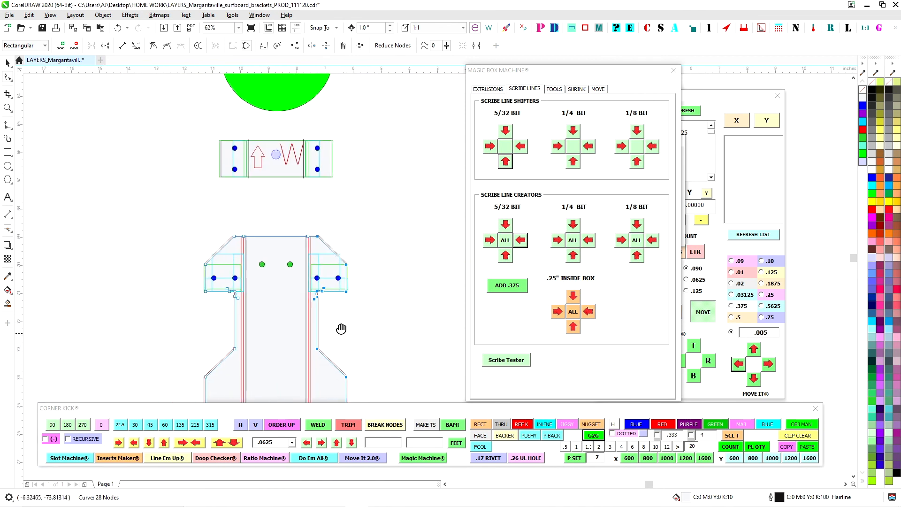
scroll(311, 279, up, 2)
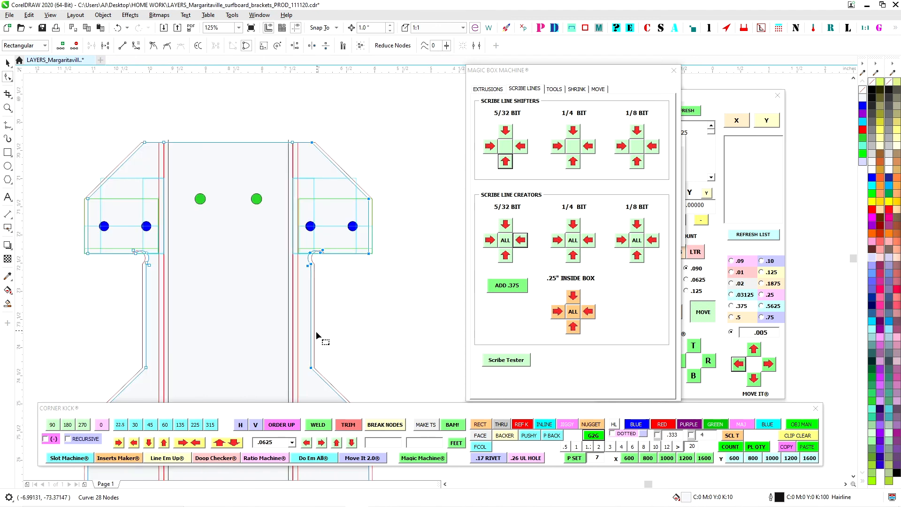
scroll(345, 331, up, 3)
scroll(338, 335, down, 10)
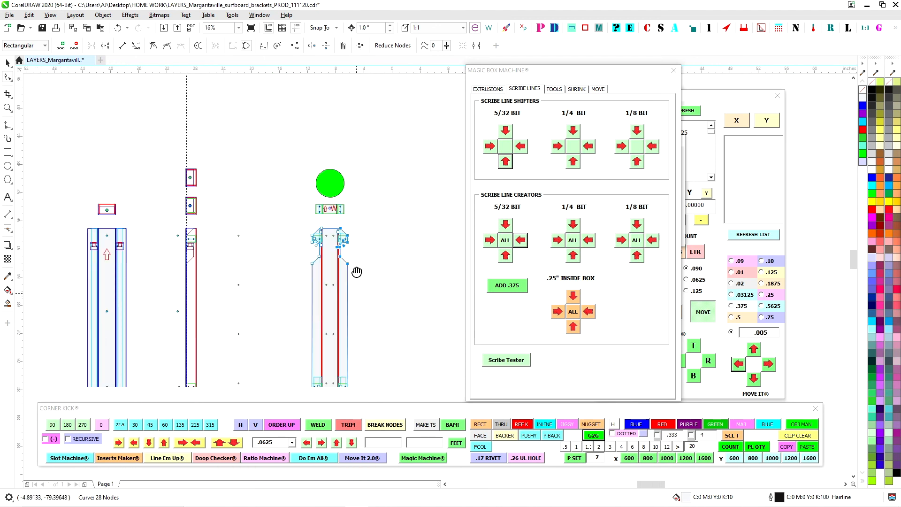
scroll(336, 333, up, 4)
key(ctrl+Left)
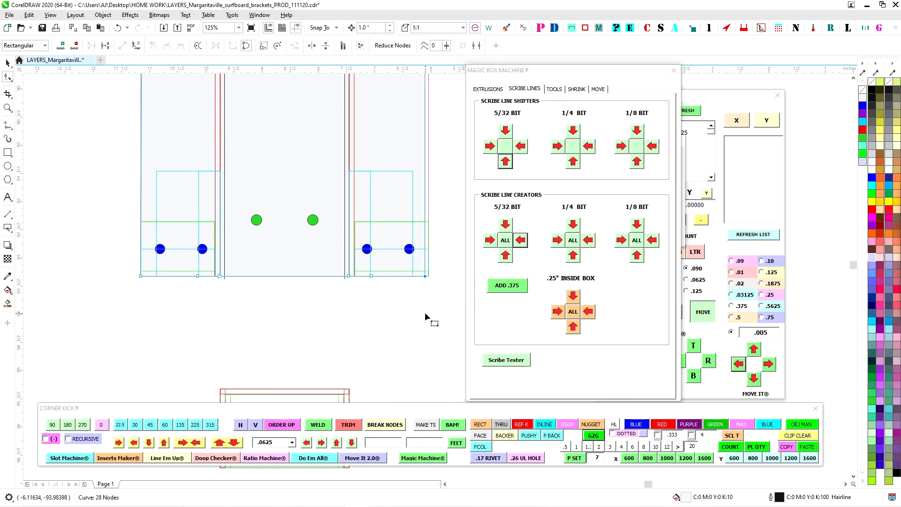
scroll(192, 320, down, 3)
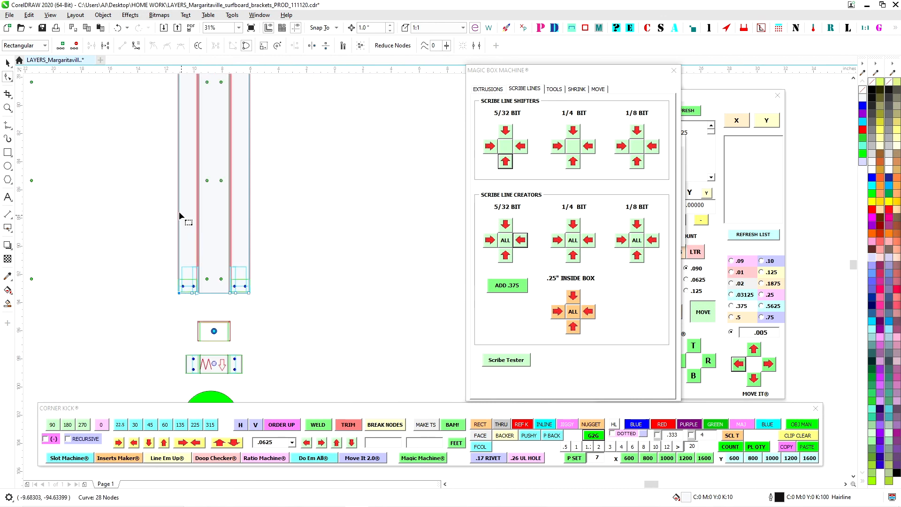
drag(183, 211, 193, 257)
scroll(193, 256, down, 1)
drag(226, 224, 243, 292)
scroll(234, 145, up, 1)
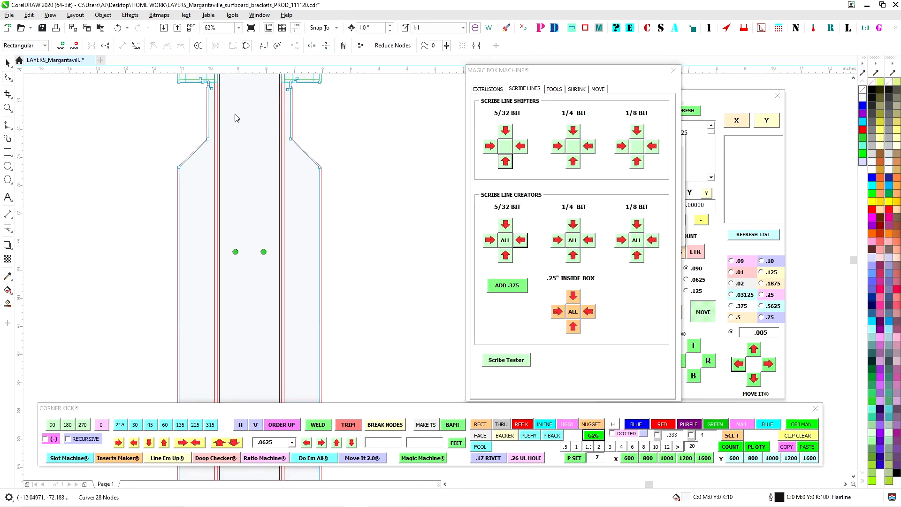
scroll(291, 159, down, 2)
Step: Save the drawing and place a 4-inch green G2G circle to the right of the red view
key(space)
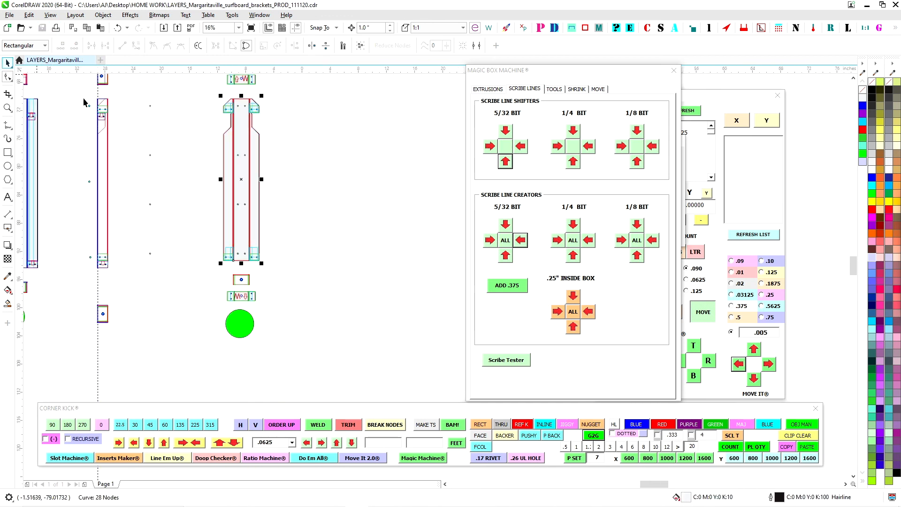
click(447, 324)
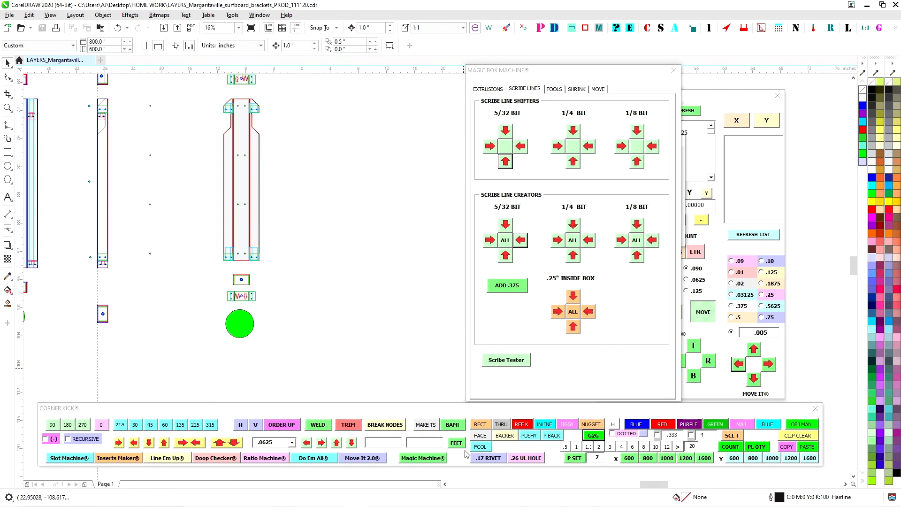
click(594, 436)
click(303, 173)
click(154, 180)
Step: Insert a spool gun icon and place it beside the red view's upper left tab
scroll(156, 180, down, 1)
drag(136, 131, 255, 164)
scroll(247, 160, up, 1)
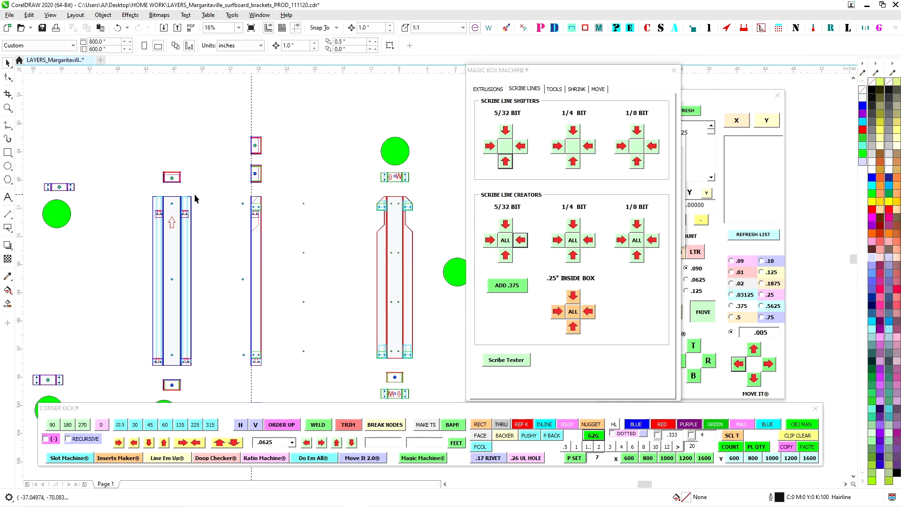
scroll(195, 198, up, 1)
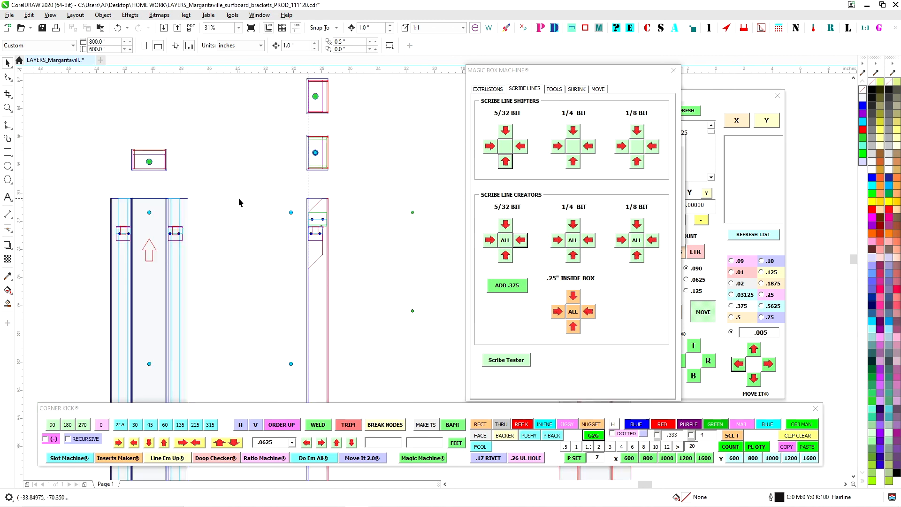
scroll(238, 227, up, 1)
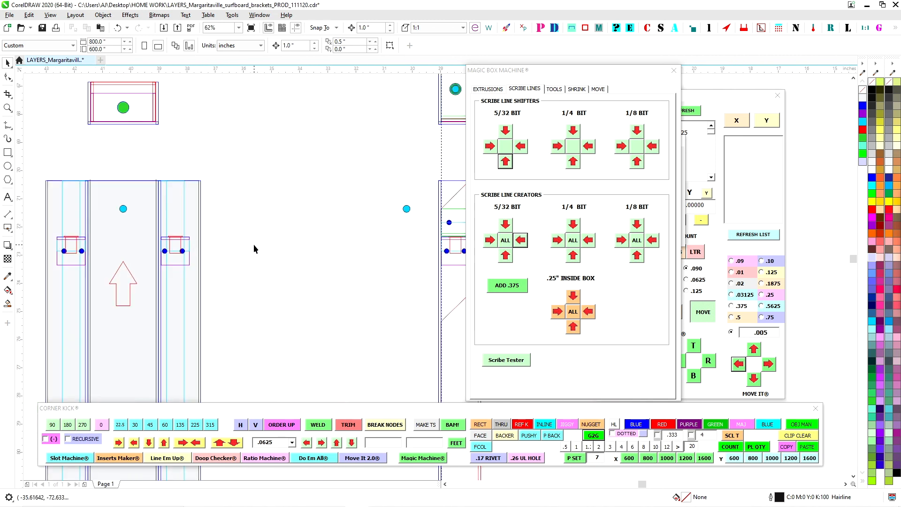
scroll(256, 251, down, 2)
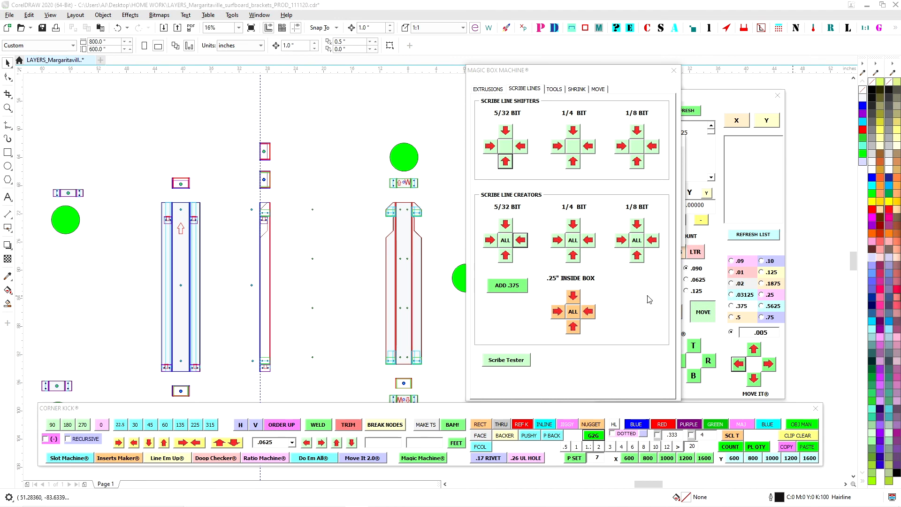
scroll(378, 189, up, 1)
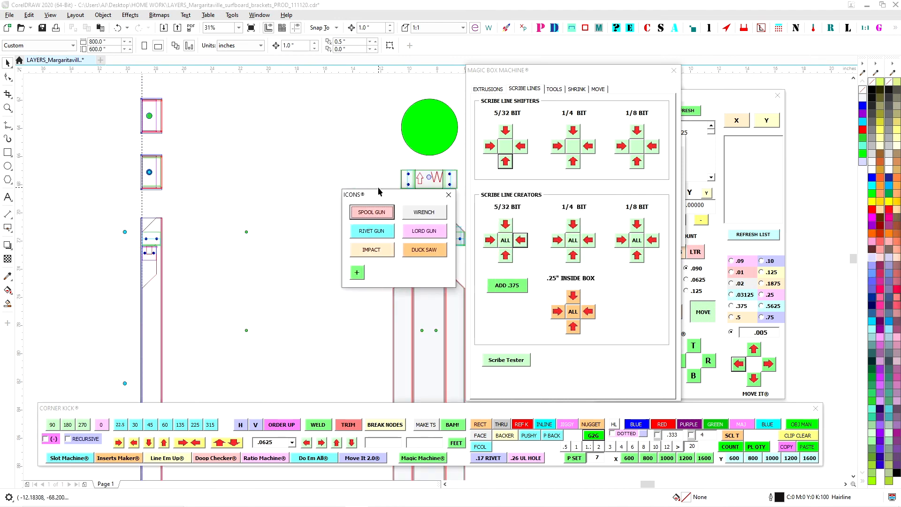
click(393, 212)
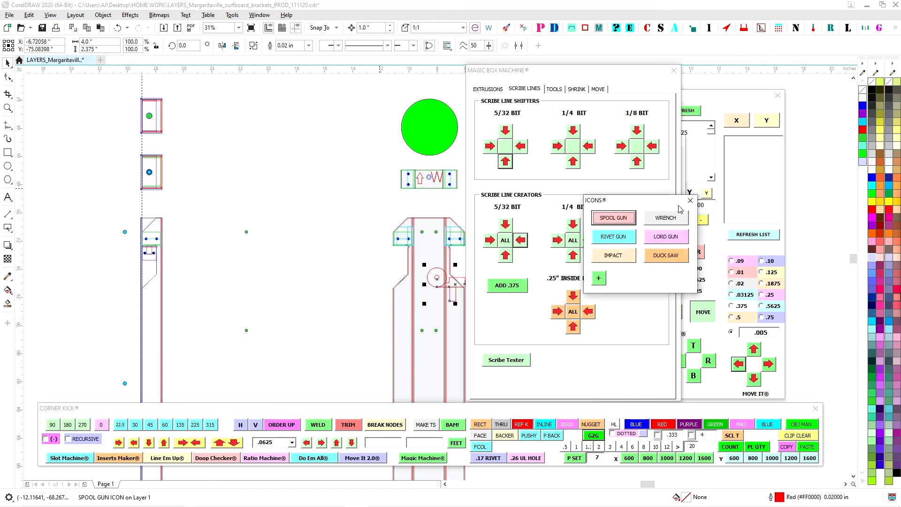
drag(455, 284, 359, 266)
scroll(360, 258, up, 1)
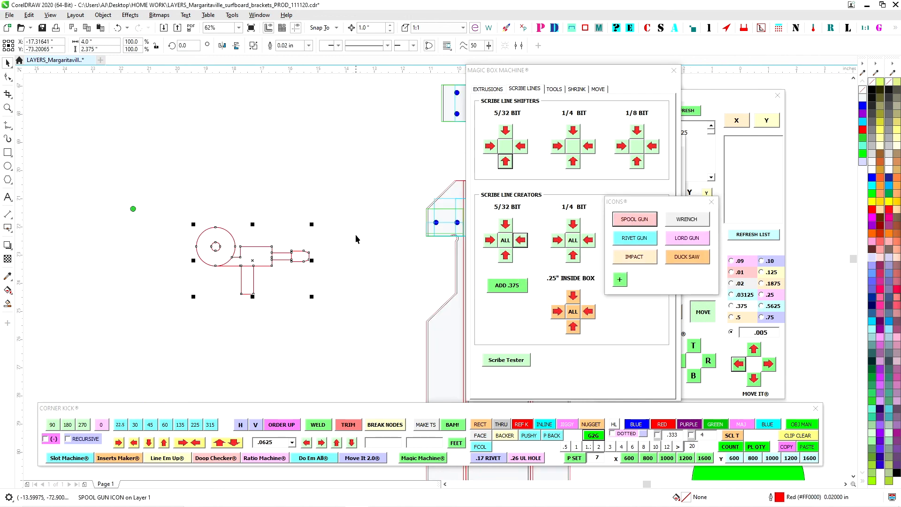
scroll(272, 211, down, 1)
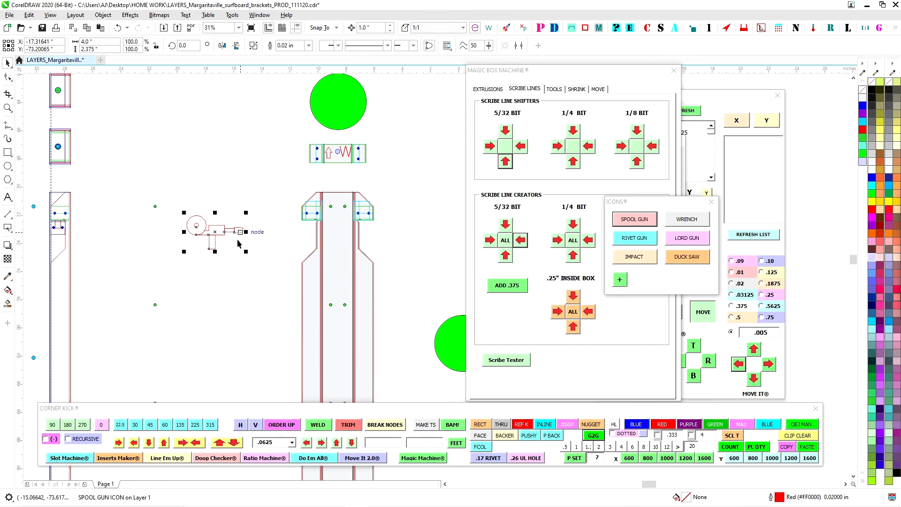
drag(215, 241, 275, 223)
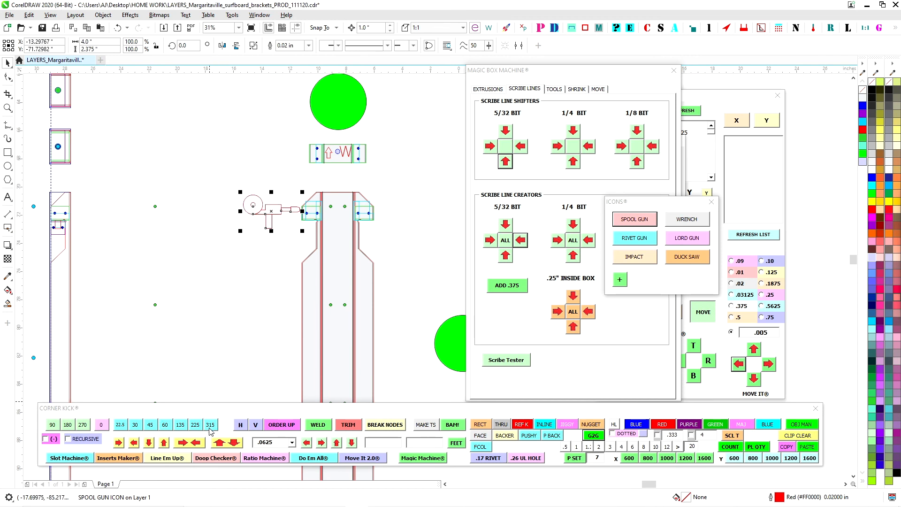
Step: Rotate the spool gun icon to 315 degrees and duplicate it, aiming one at the upper W plate and one at the upper left tab
click(209, 425)
drag(219, 144, 296, 196)
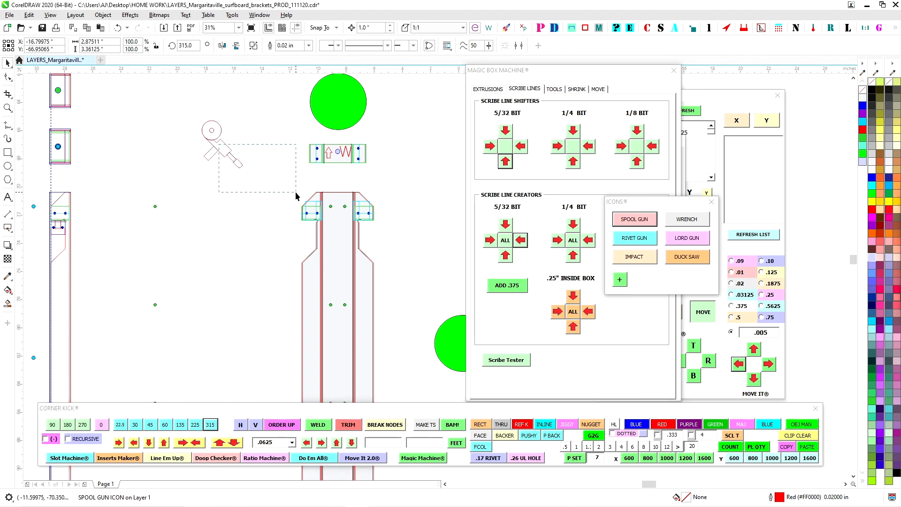
drag(224, 144, 292, 185)
scroll(164, 182, down, 1)
drag(185, 215, 231, 248)
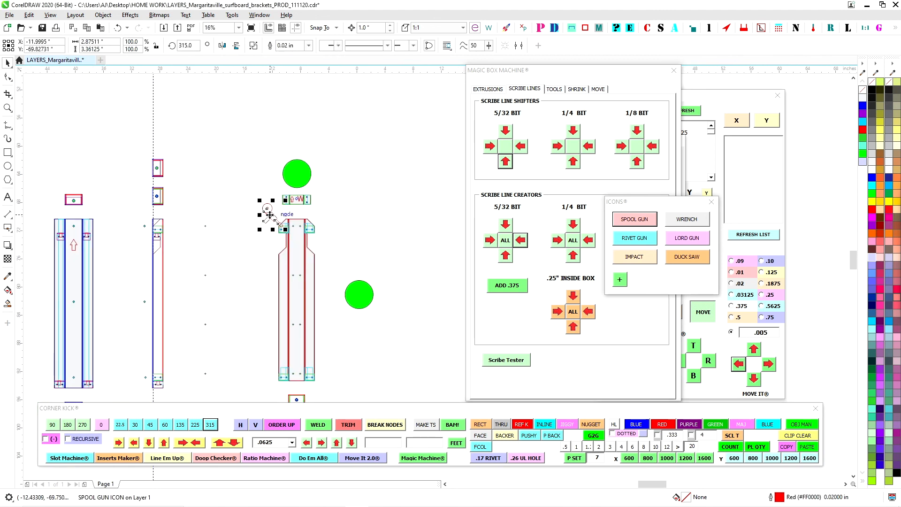
scroll(270, 215, up, 1)
mouse_move(279, 215)
mouse_down()
mouse_move(271, 161)
mouse_move(252, 197)
mouse_move(269, 215)
mouse_up()
right_click(269, 215)
scroll(219, 240, down, 1)
Step: Copy both spool gun icons straight down to the left of the red view's lower end plates
drag(216, 300, 238, 197)
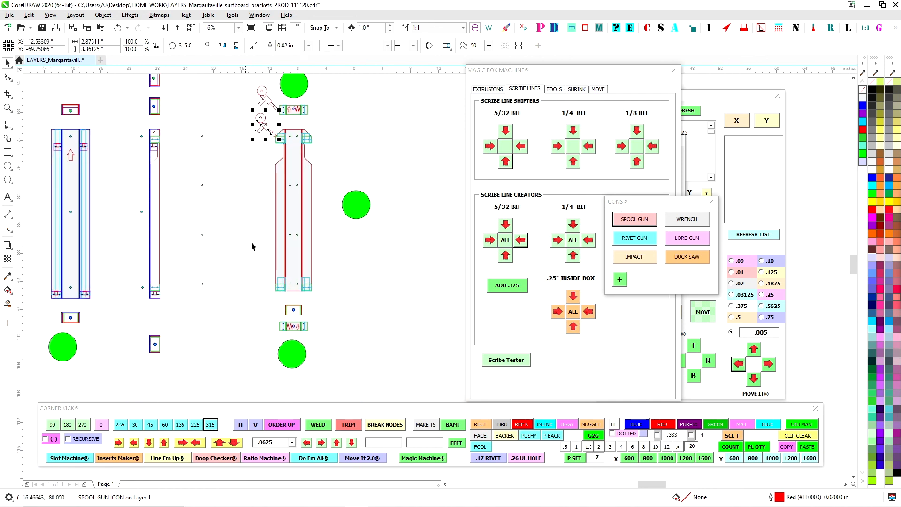
shift+click(267, 99)
drag(259, 123, 259, 325)
right_click(259, 324)
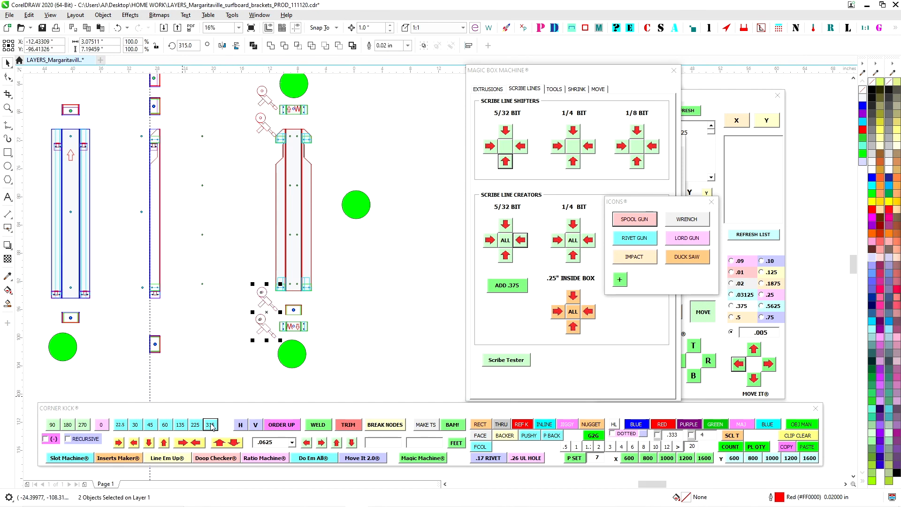
Step: Rotate the two lower spool gun icons to 45 degrees and aim them at the lower left tab and the lower W plate
click(150, 424)
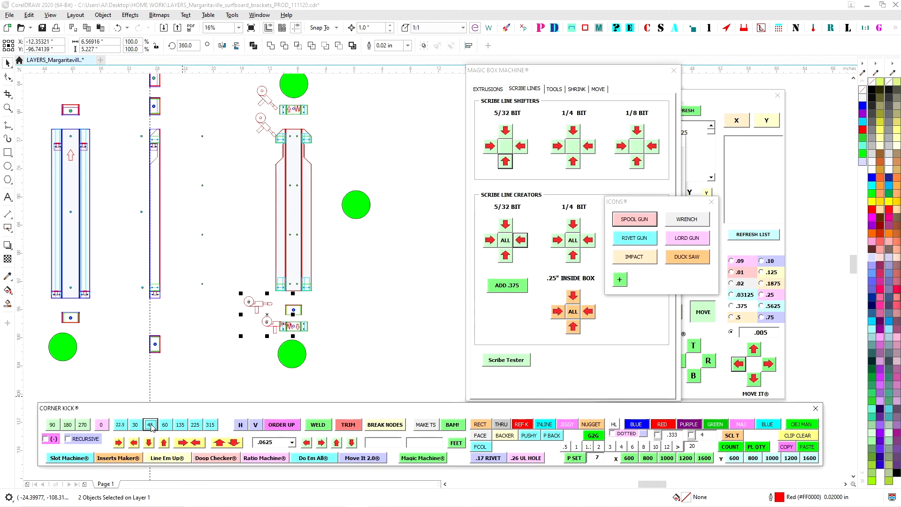
scroll(357, 329, up, 3)
click(256, 313)
drag(257, 314, 536, 310)
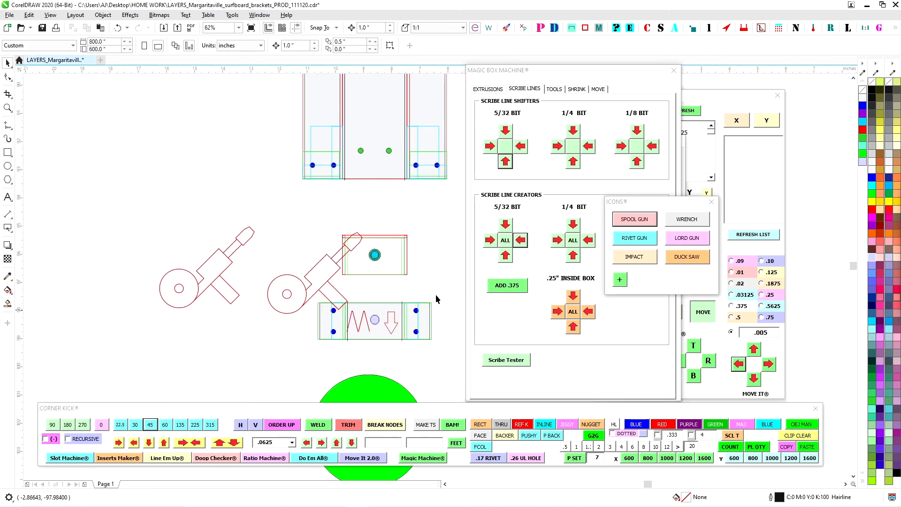
drag(244, 248, 305, 180)
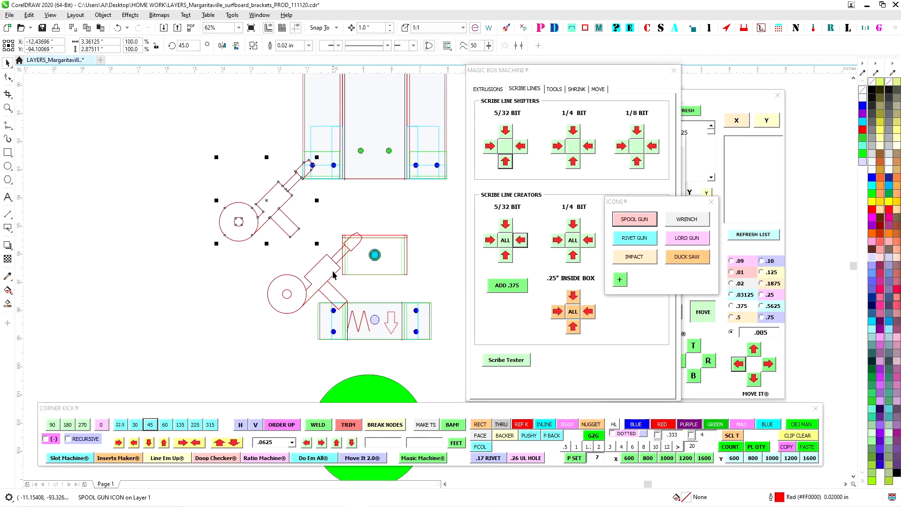
click(303, 300)
drag(302, 301, 257, 389)
Step: Insert a rivet gun icon and place it to the left of the blue view's upper left tab
scroll(157, 287, down, 2)
drag(141, 287, 354, 293)
scroll(232, 263, up, 2)
drag(260, 326, 319, 331)
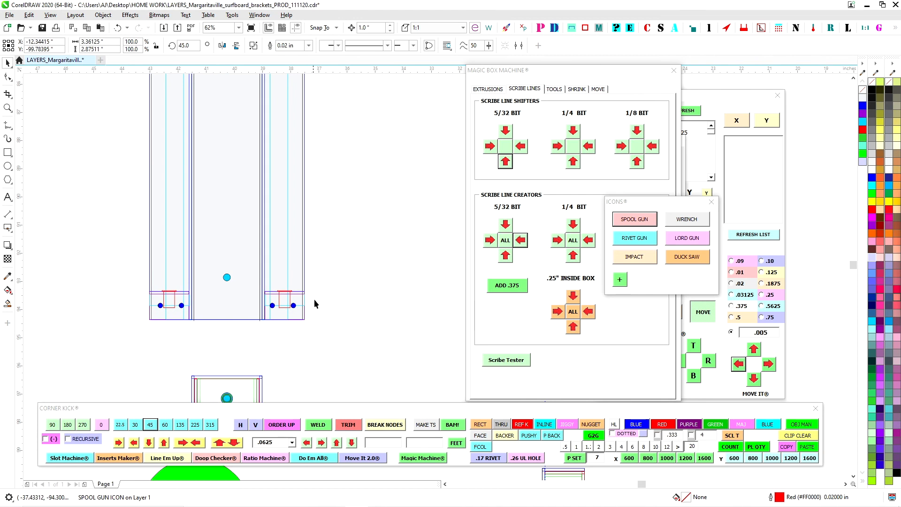
scroll(315, 304, up, 1)
scroll(332, 294, down, 2)
drag(332, 295, 319, 269)
drag(285, 138, 310, 186)
scroll(285, 143, up, 1)
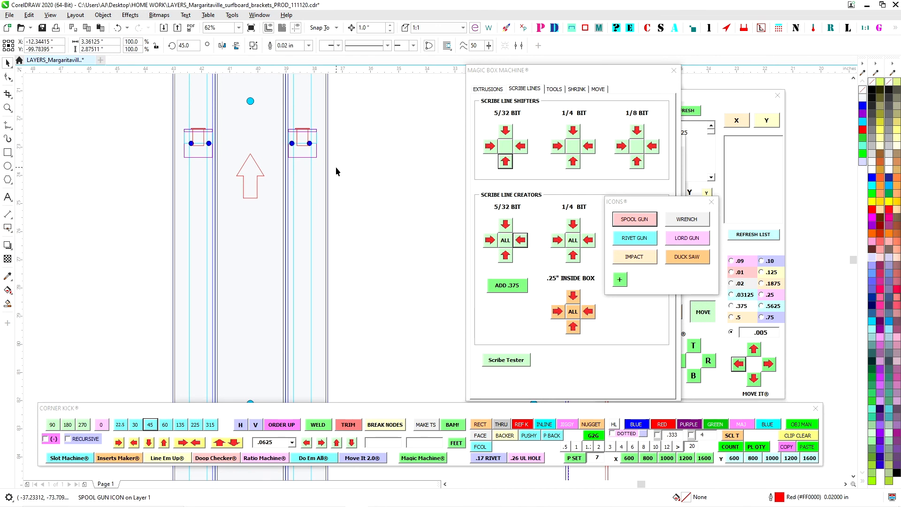
scroll(260, 147, up, 1)
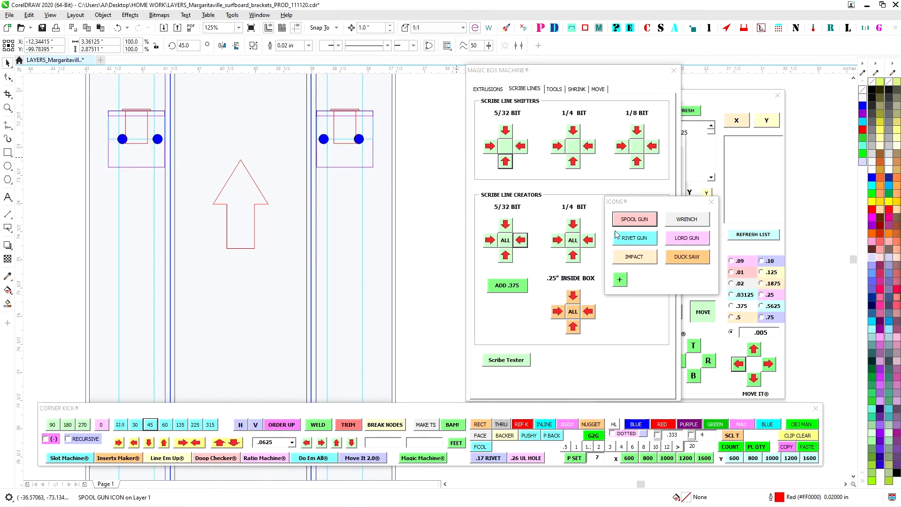
click(630, 238)
scroll(343, 200, down, 1)
drag(432, 271, 186, 215)
scroll(145, 272, down, 1)
drag(140, 303, 315, 297)
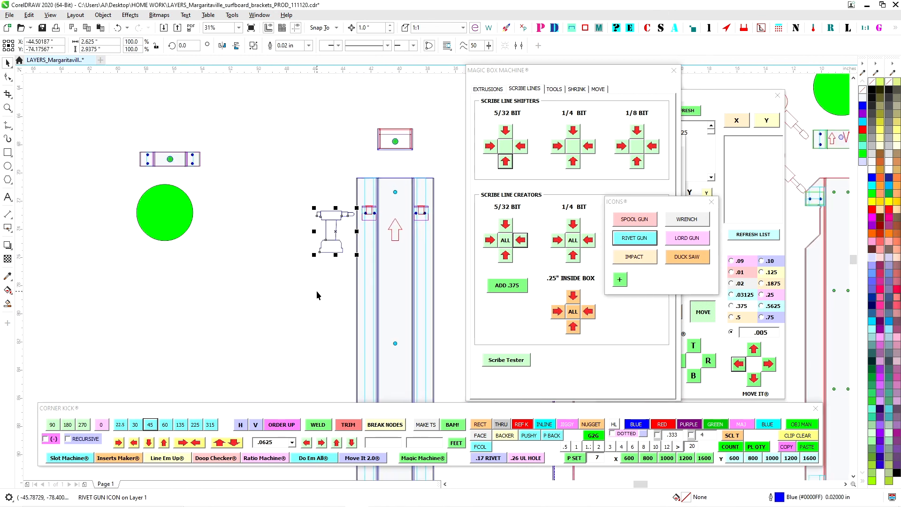
Step: Copy the rivet gun icon to the left of the small upper plate at the far left of the layout
drag(334, 233, 113, 176)
scroll(215, 257, down, 2)
drag(235, 327, 237, 258)
scroll(239, 257, up, 1)
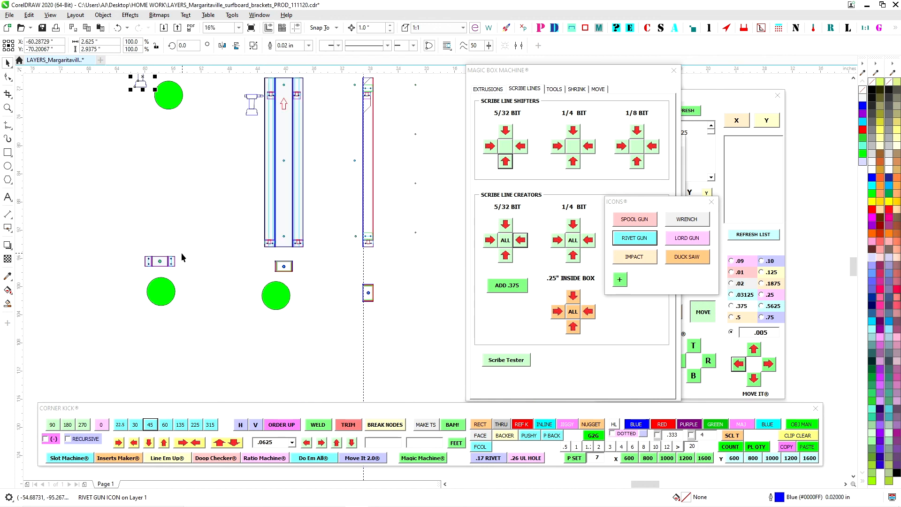
Step: Add rivet gun icons to the left of the blue view's lower left tab and the small lower plate at the far left
click(636, 238)
drag(448, 290, 128, 281)
click(215, 278)
scroll(170, 259, up, 1)
drag(190, 238, 264, 294)
scroll(266, 288, down, 2)
drag(263, 207, 165, 261)
scroll(262, 240, up, 1)
scroll(303, 277, down, 1)
drag(351, 288, 245, 289)
scroll(103, 366, up, 1)
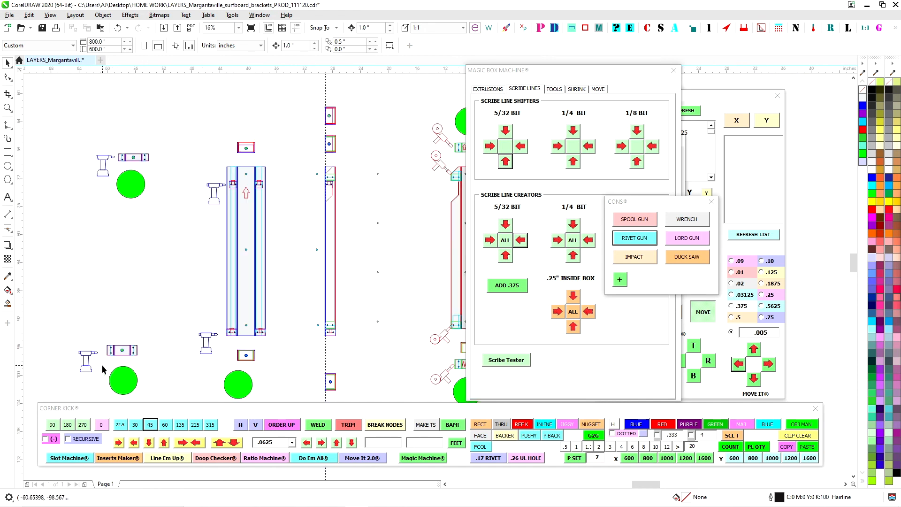
Step: Examine the tool icons around the blue and red views and the blue view's upper tabs and end plate
drag(144, 333, 228, 345)
drag(256, 305, 165, 309)
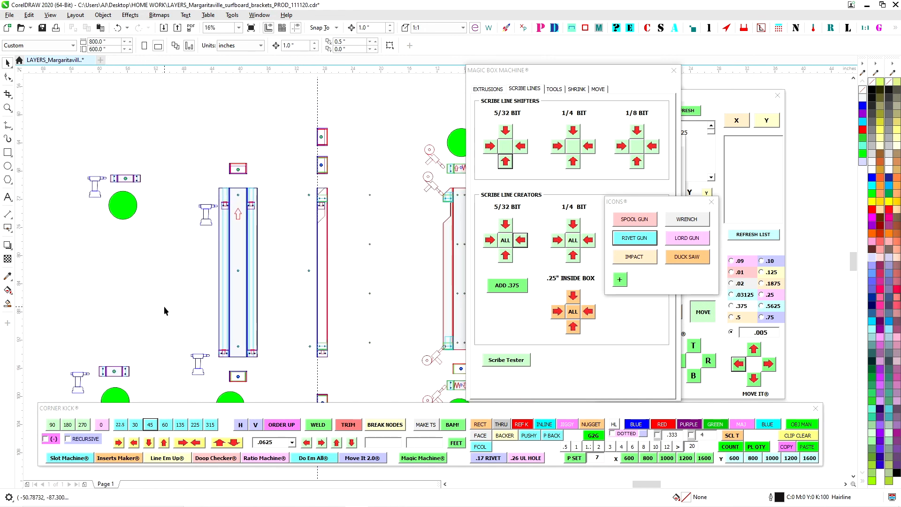
drag(268, 249, 126, 267)
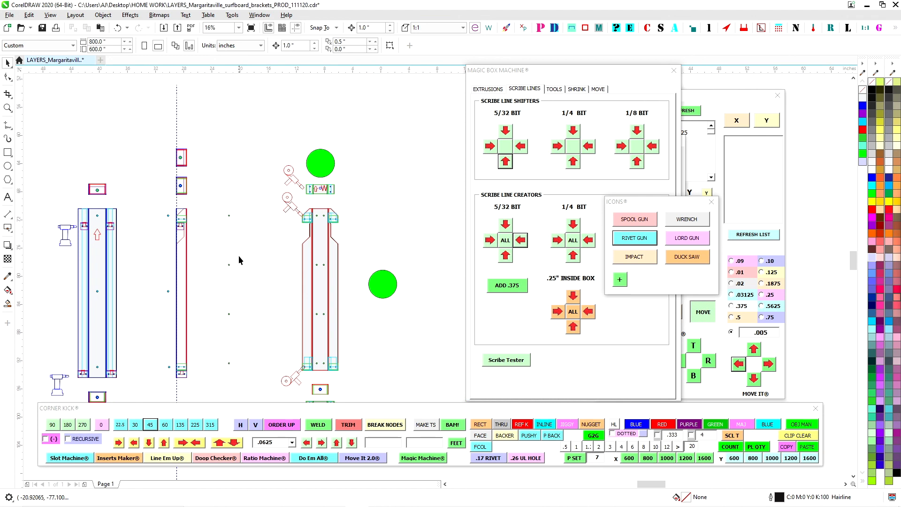
drag(399, 232, 364, 241)
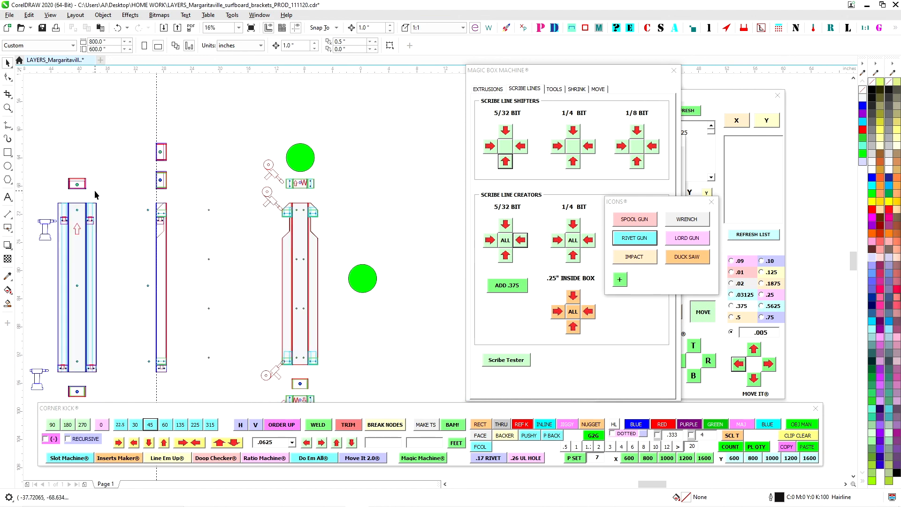
scroll(95, 194, up, 3)
scroll(296, 273, up, 2)
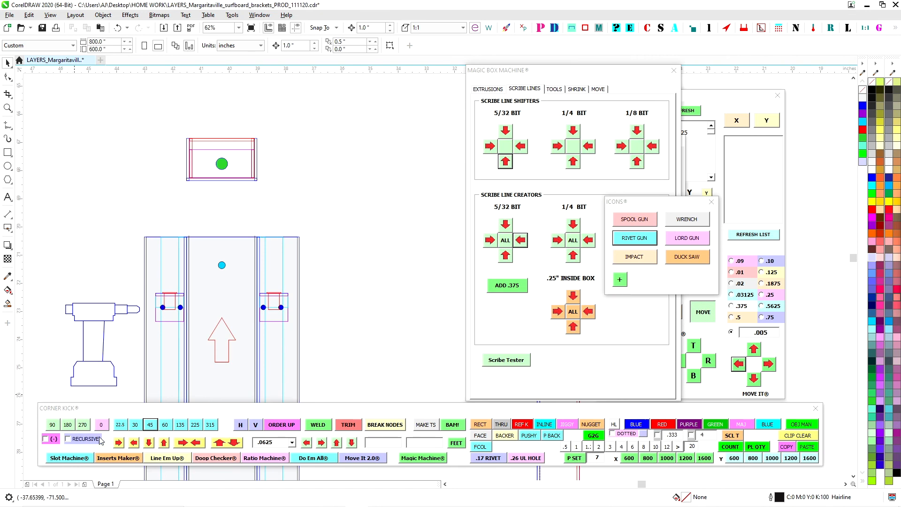
scroll(309, 243, down, 3)
drag(368, 237, 208, 260)
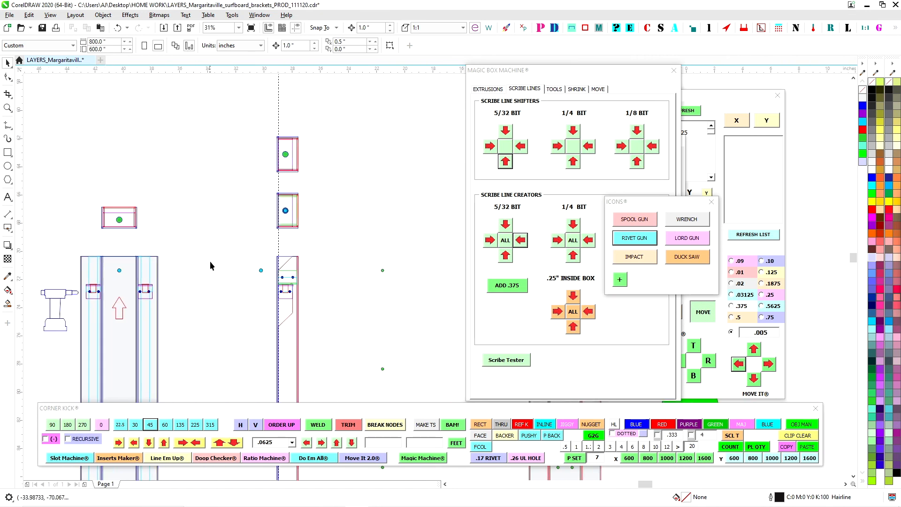
Step: Close the Magic Box Machine window and move the Icons and How Far Is It windows away from the drawing
click(595, 73)
click(674, 70)
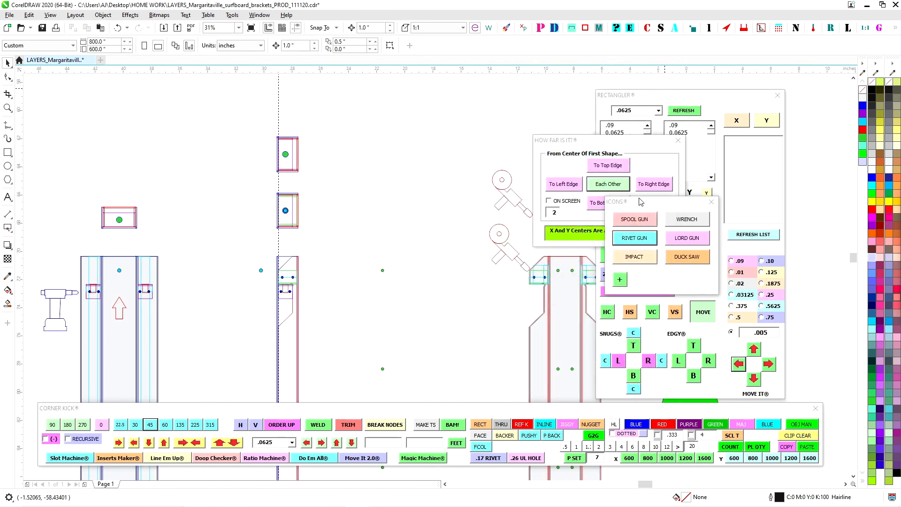
drag(638, 199, 688, 172)
drag(620, 140, 733, 111)
Step: Review the red view's upper and lower ends, the lower blue tabs and the complete bracket layout
drag(448, 280, 265, 263)
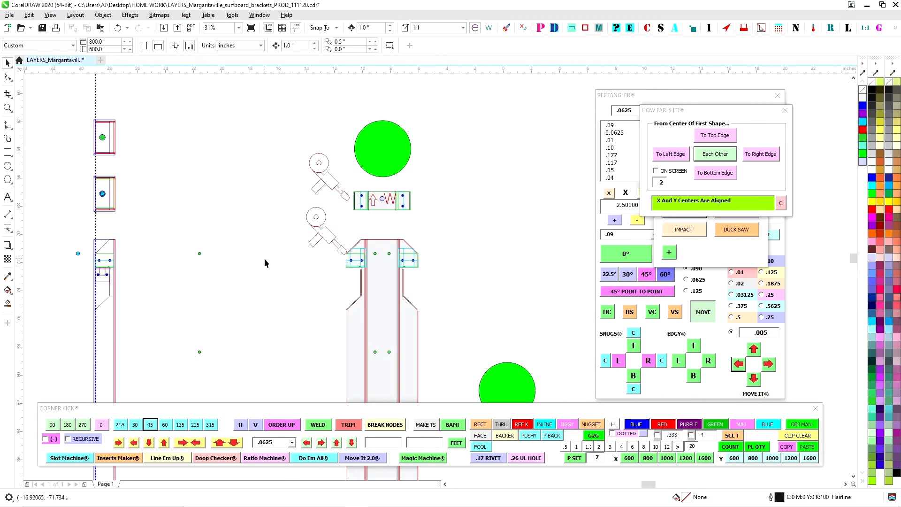
scroll(266, 259, down, 1)
drag(344, 284, 459, 225)
scroll(435, 357, up, 1)
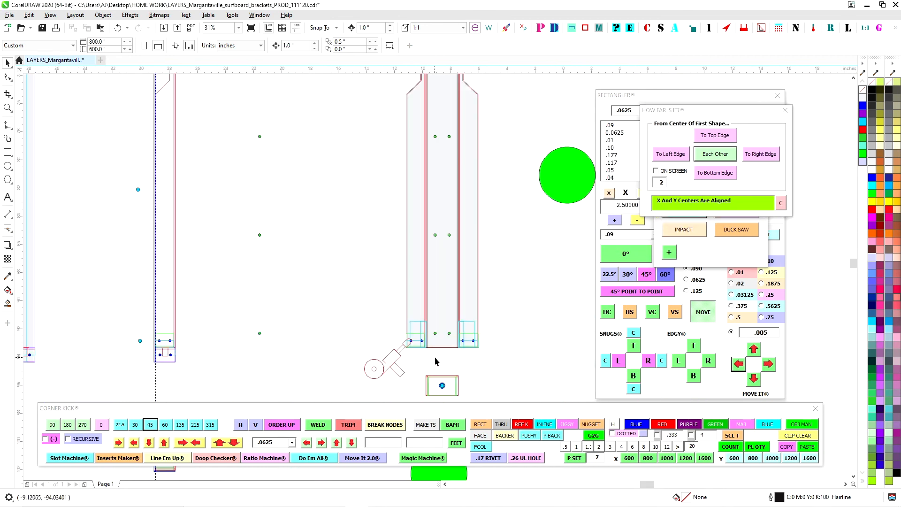
scroll(435, 356, left, 3)
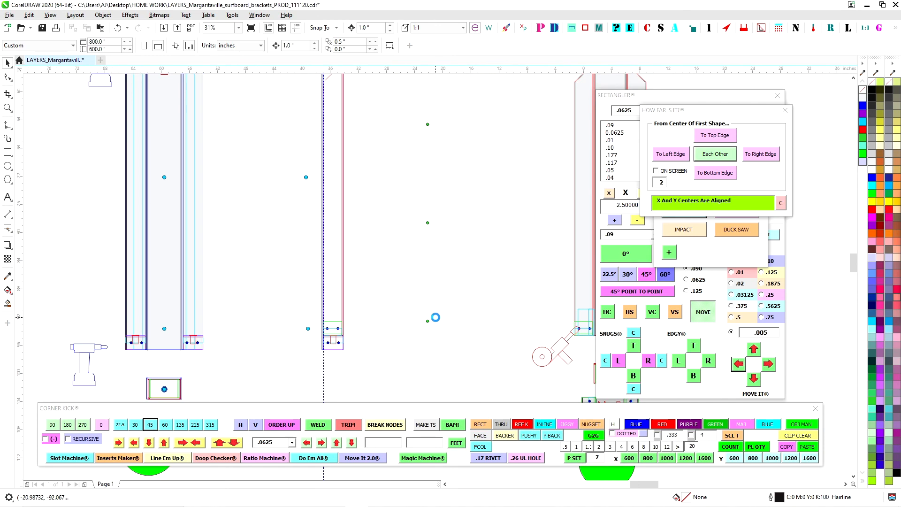
scroll(436, 322, down, 1)
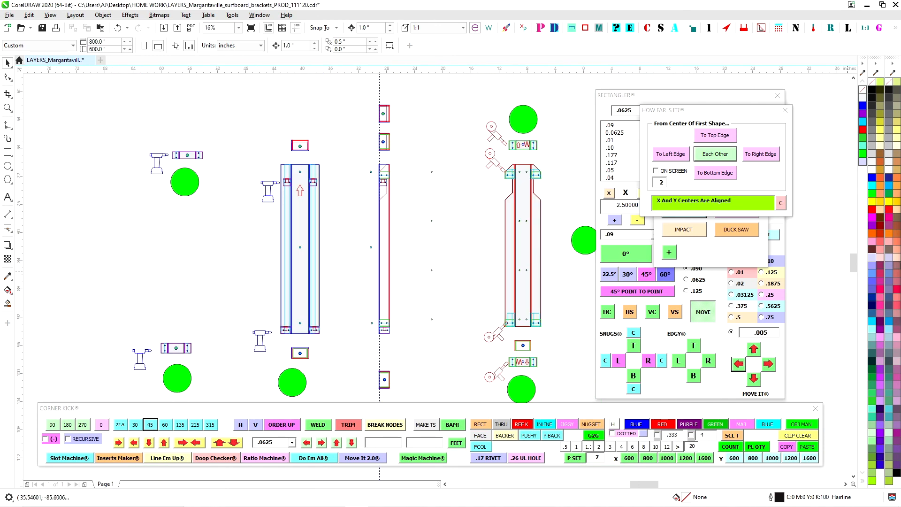